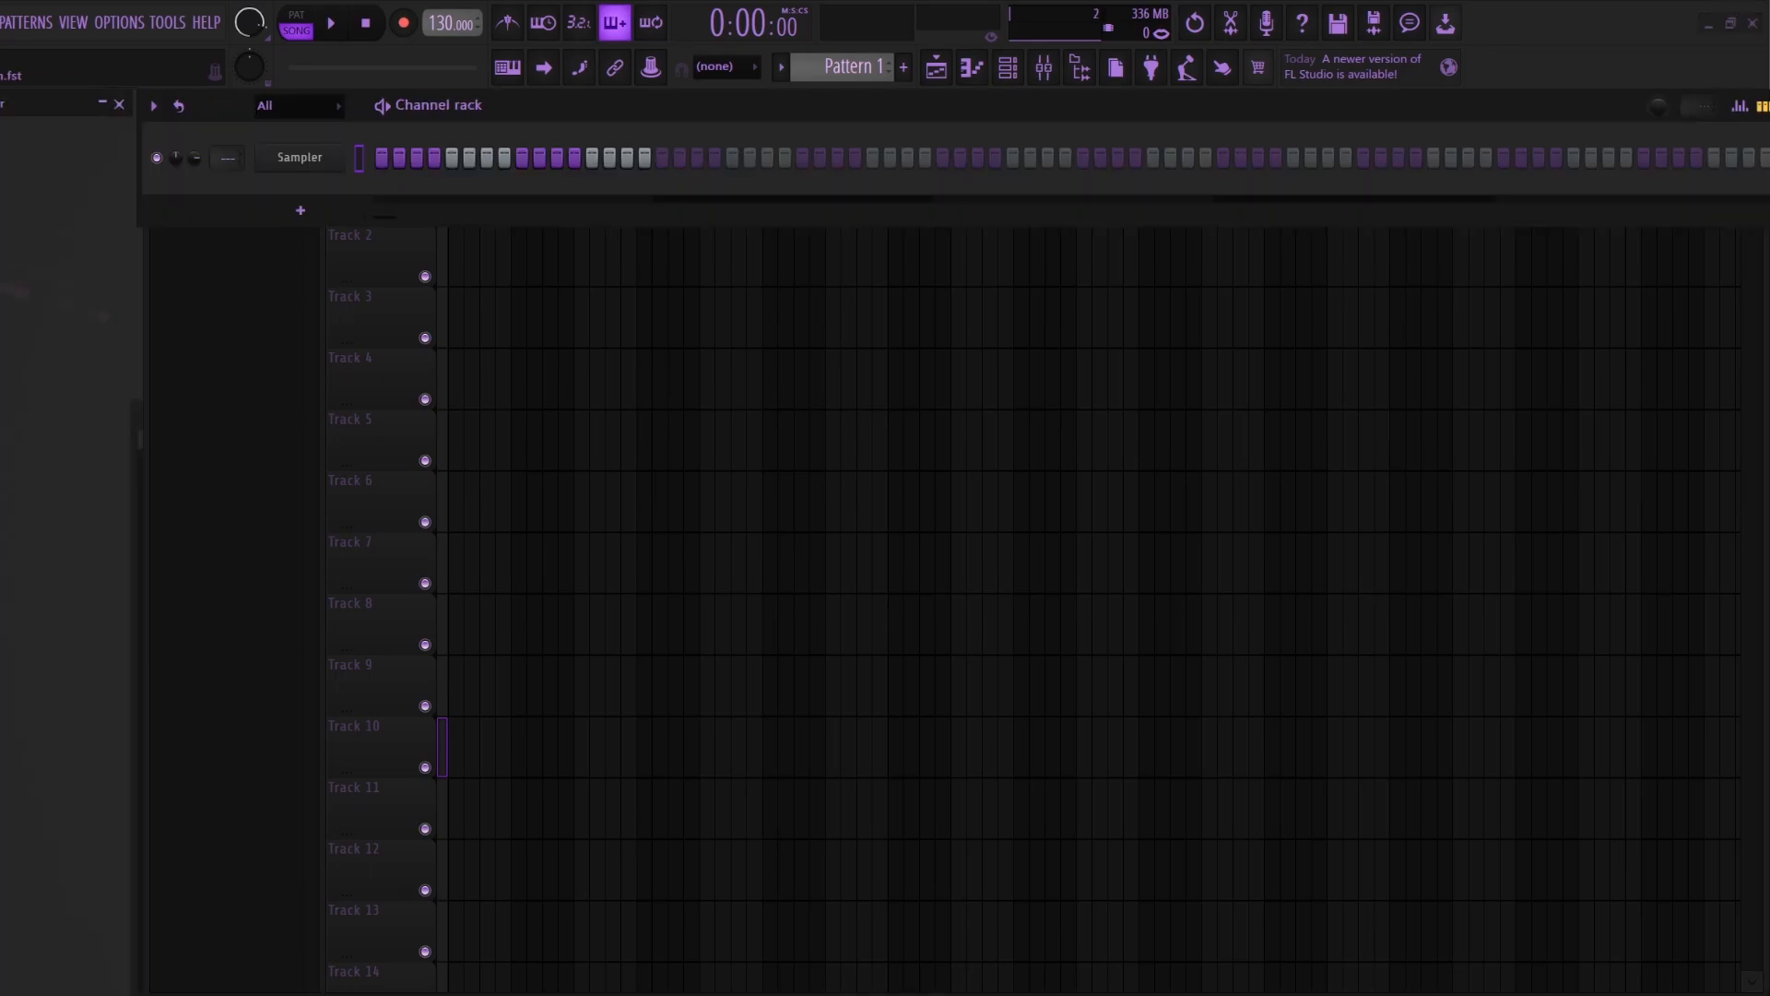
Step: Load Serum into the Sampler channel and choose its pad - sleep preset from the Parallel - Motion Stash bank
{"action": "left_click_drag", "start_coordinate": [18, 443], "coordinate": [276, 206]}
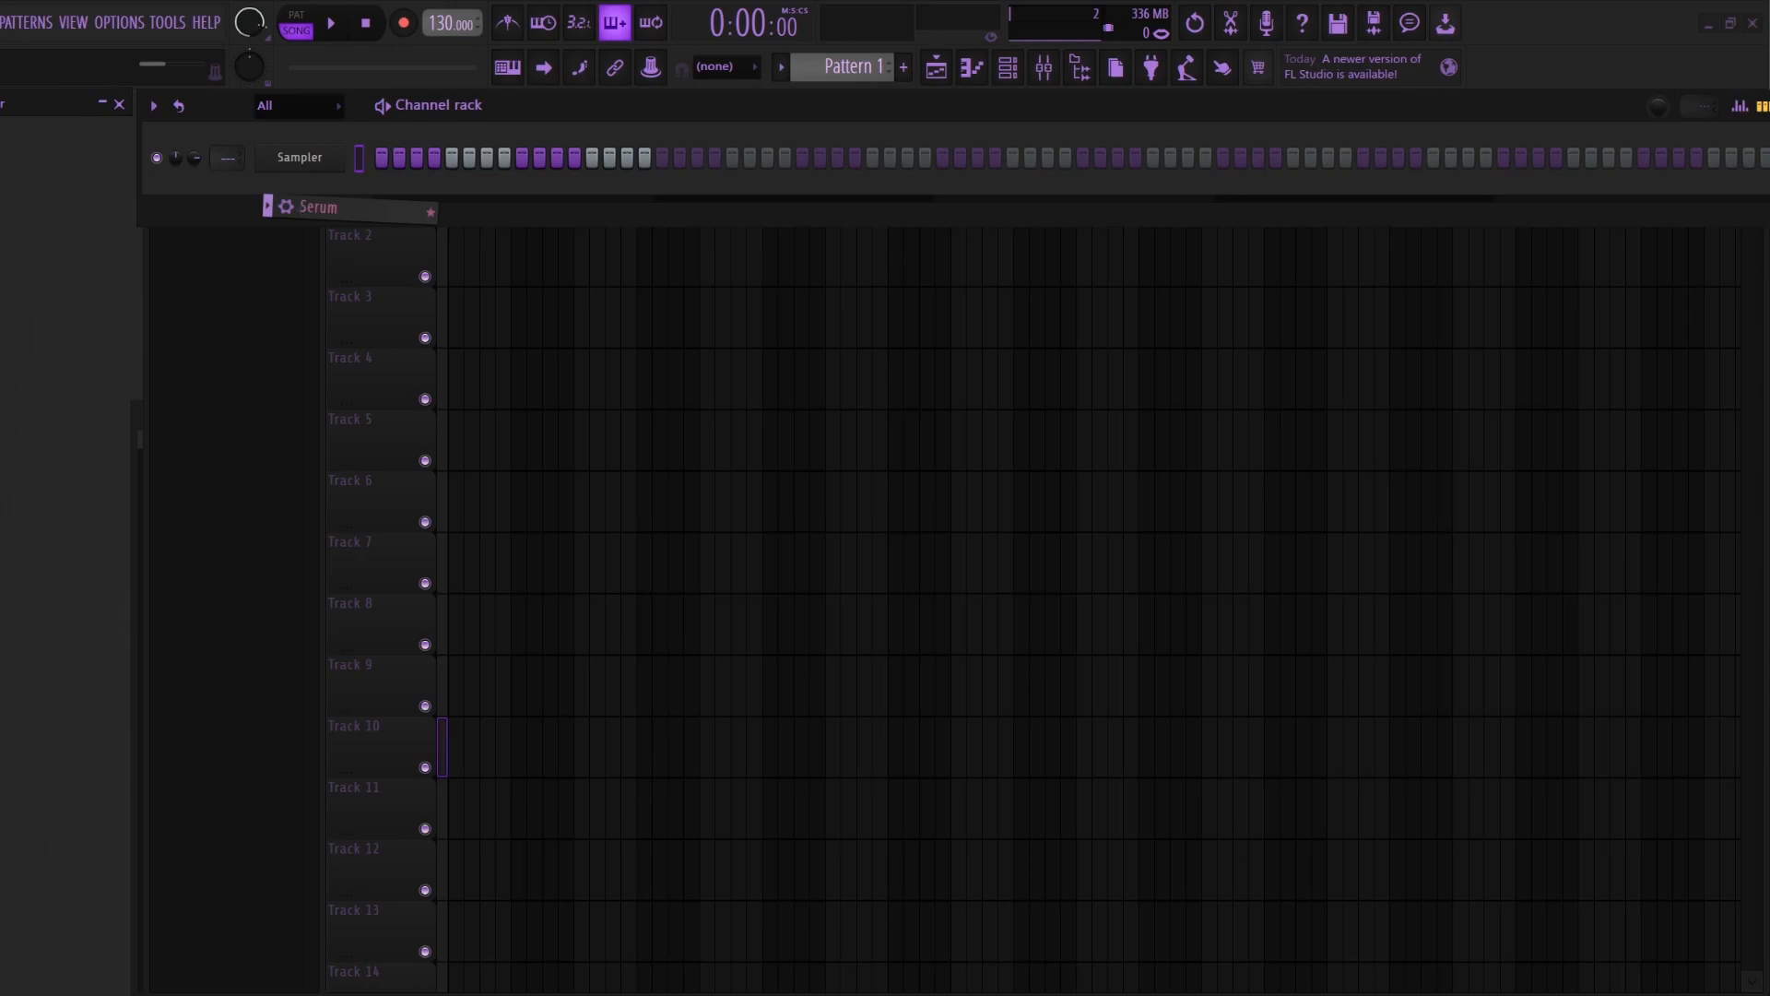
{"action": "left_click_drag", "start_coordinate": [277, 207], "coordinate": [277, 206]}
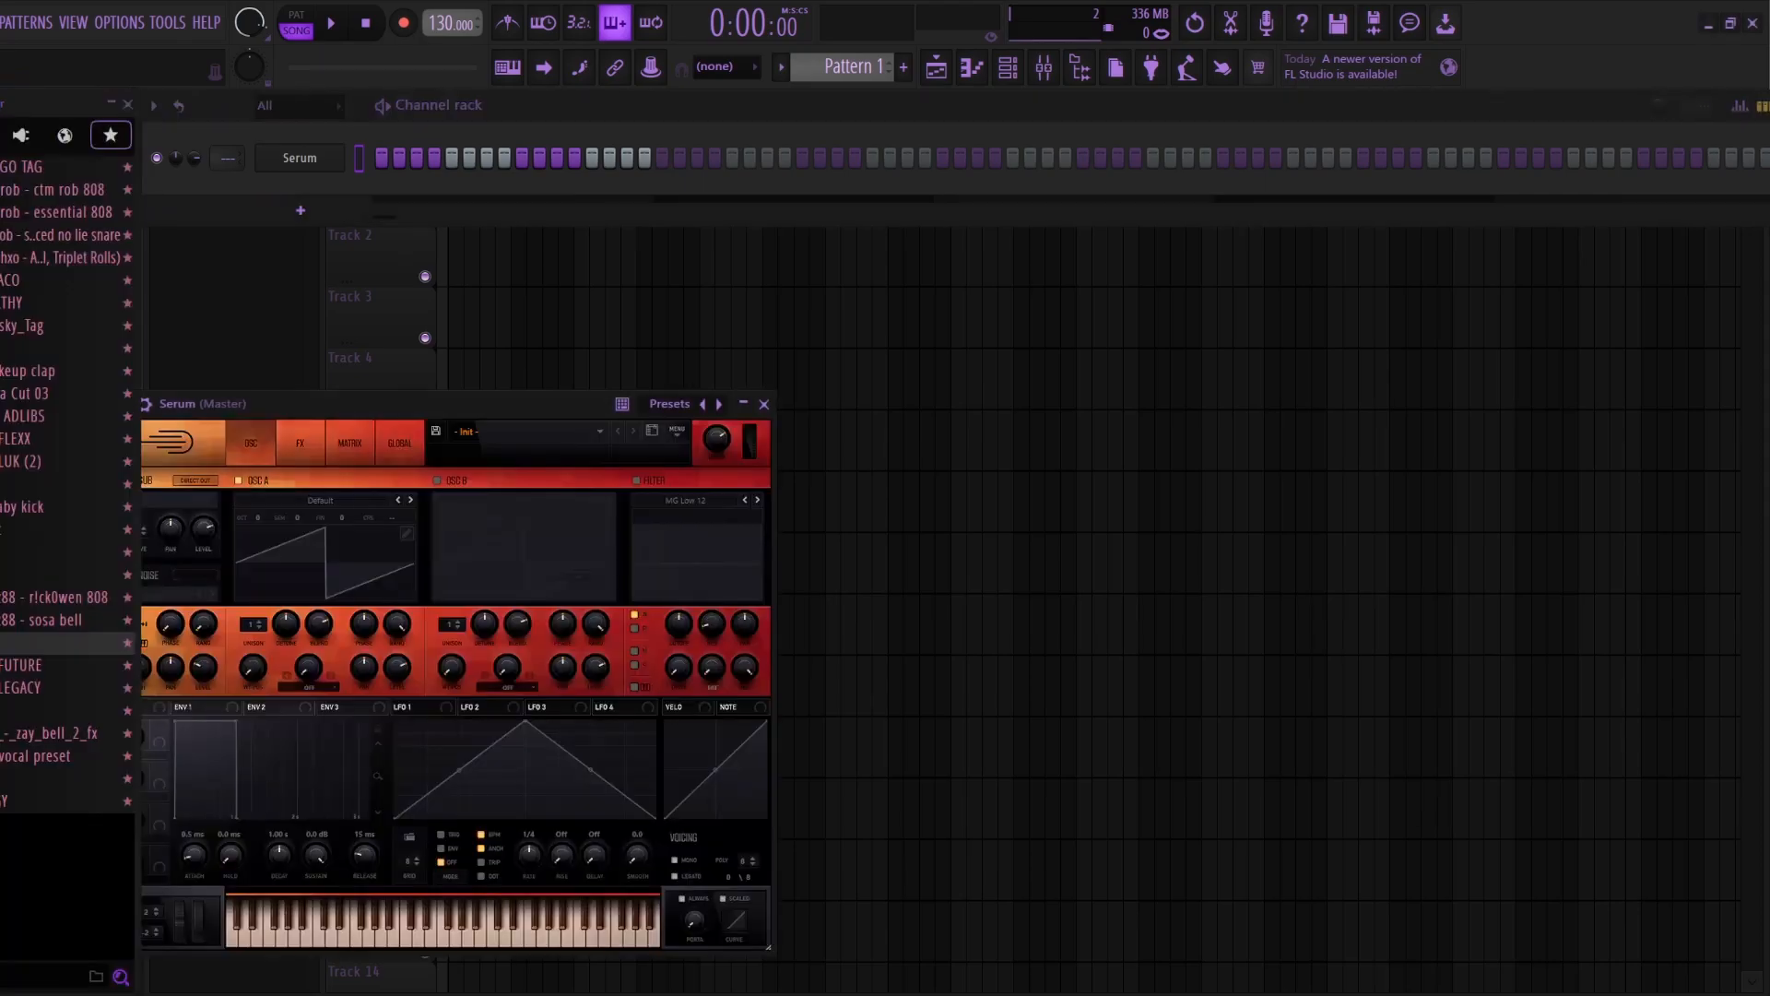
{"action": "left_click_drag", "start_coordinate": [415, 404], "coordinate": [699, 321]}
{"action": "left_click", "coordinate": [775, 349]}
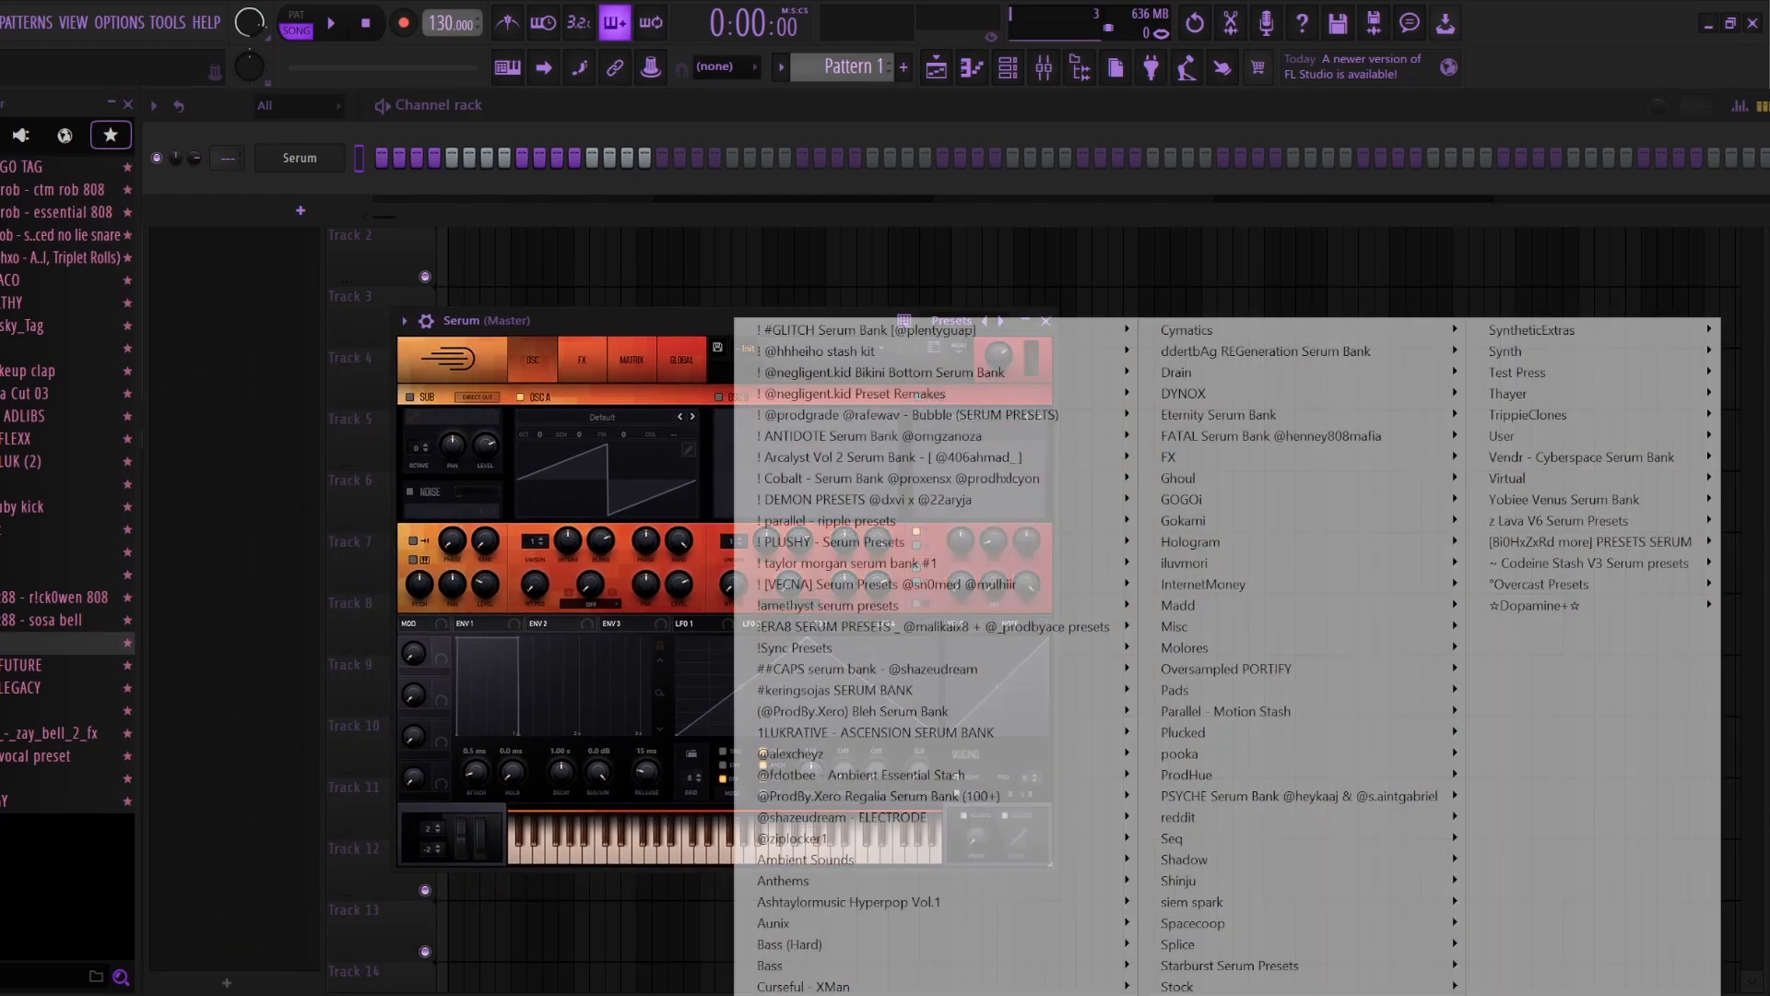
{"action": "mouse_move", "coordinate": [864, 500]}
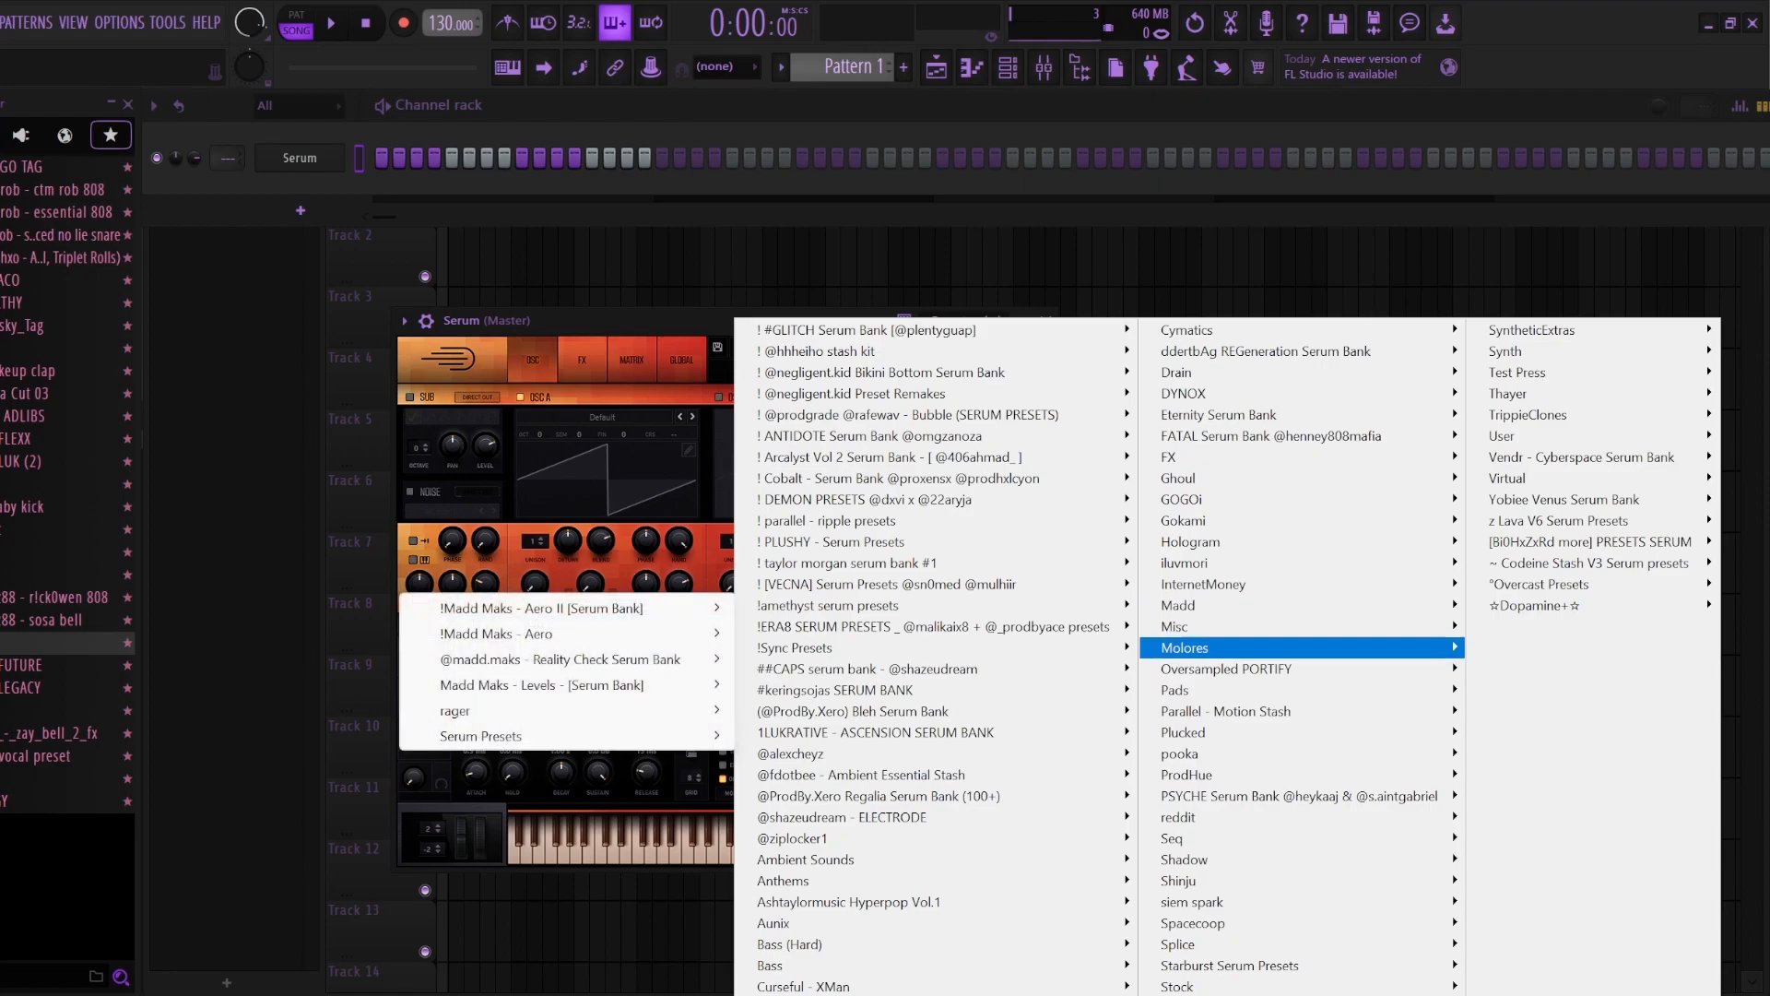
{"action": "mouse_move", "coordinate": [1190, 690]}
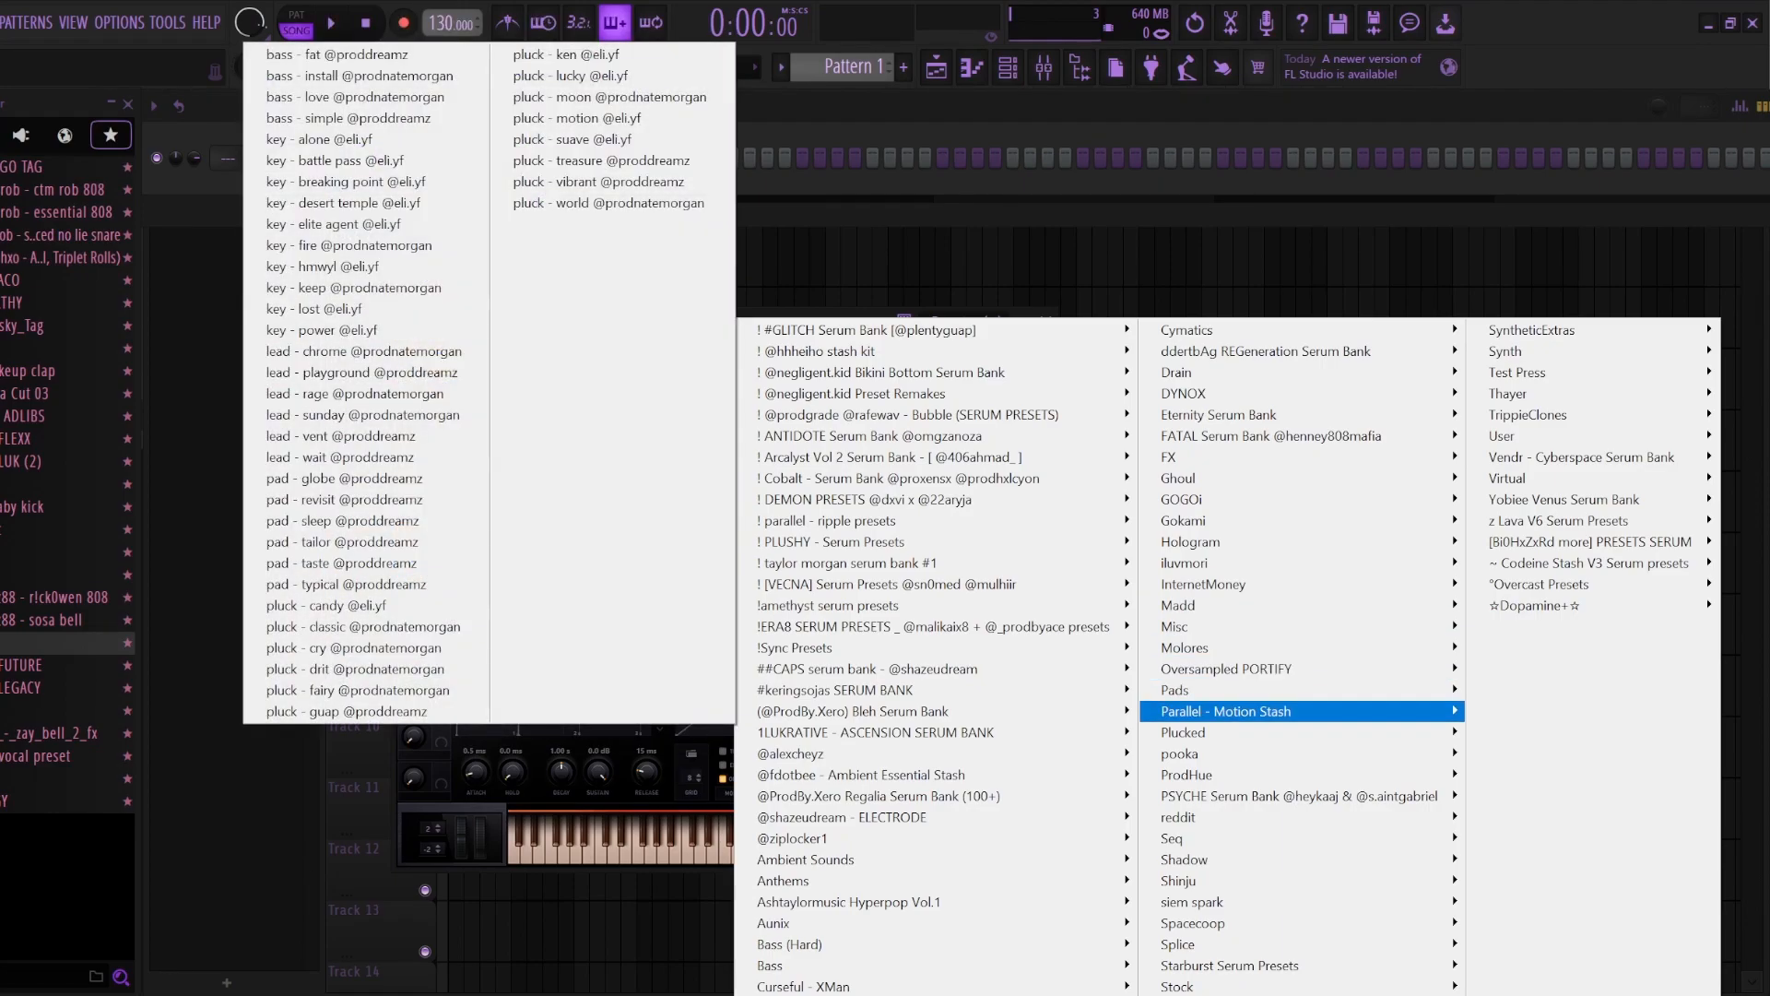
{"action": "left_click", "coordinate": [341, 477]}
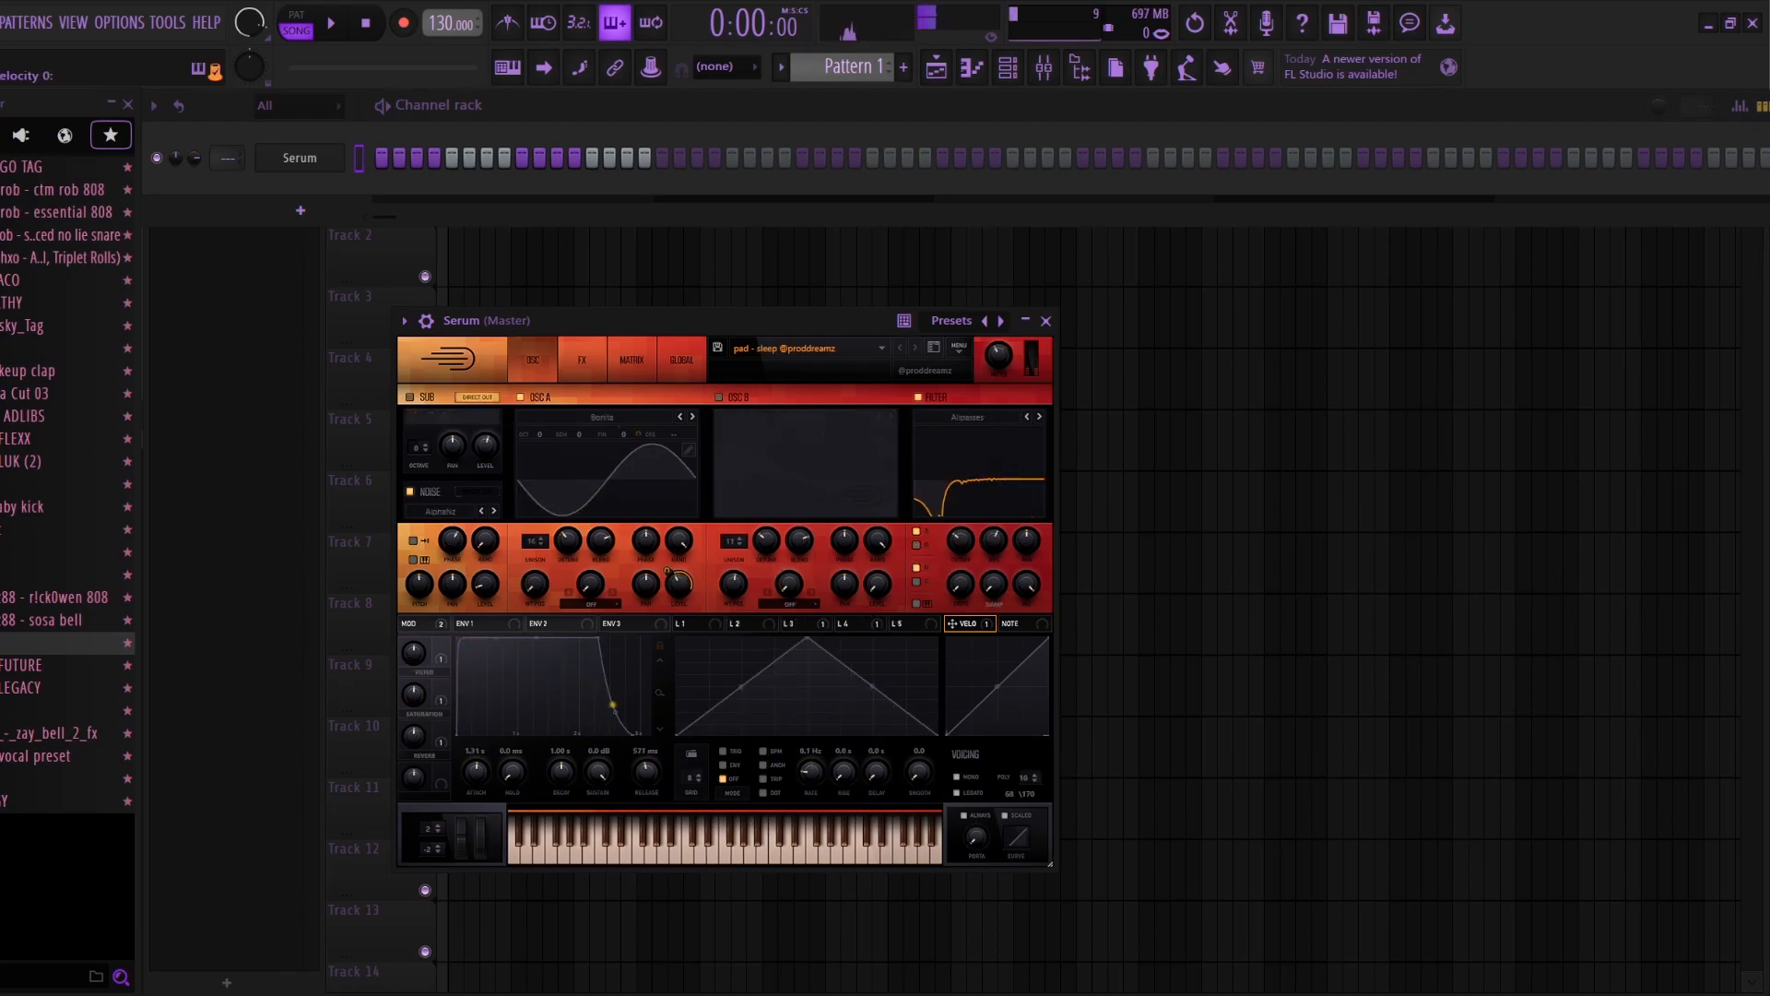
Step: In Serum's piano roll, place a D5 note at bar 1 and set the scale's root note to D
{"action": "right_click", "coordinate": [341, 153]}
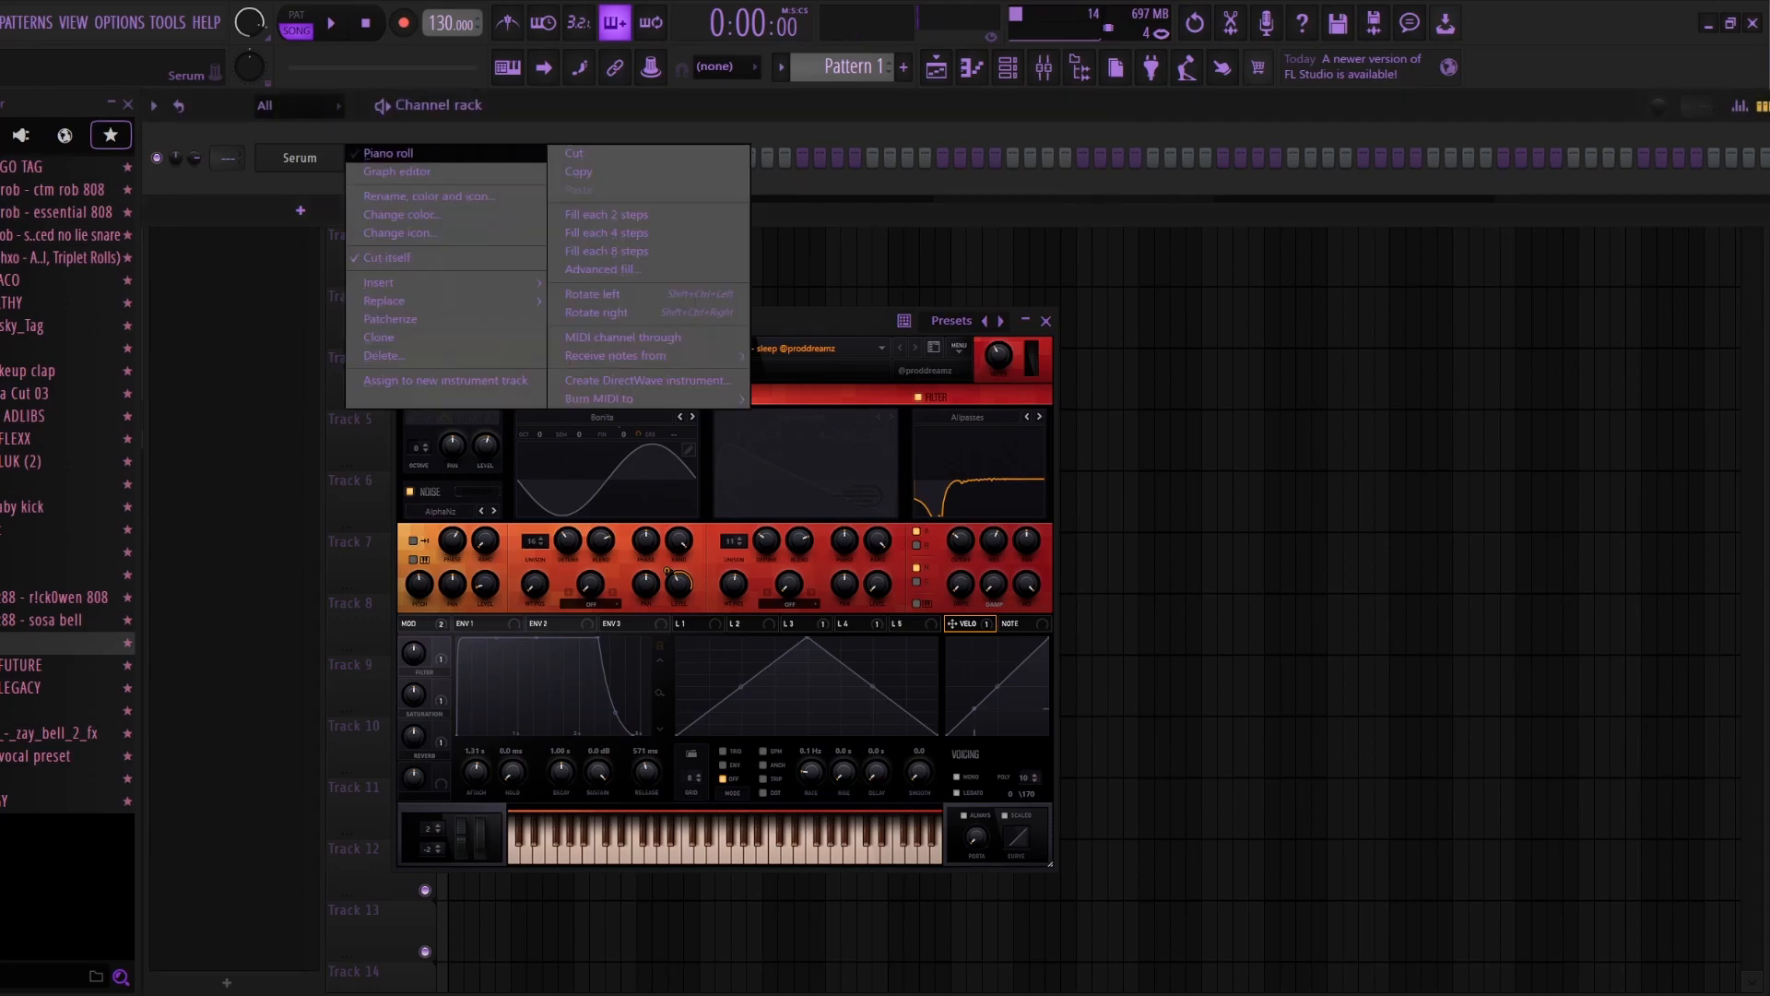
{"action": "left_click", "coordinate": [387, 153]}
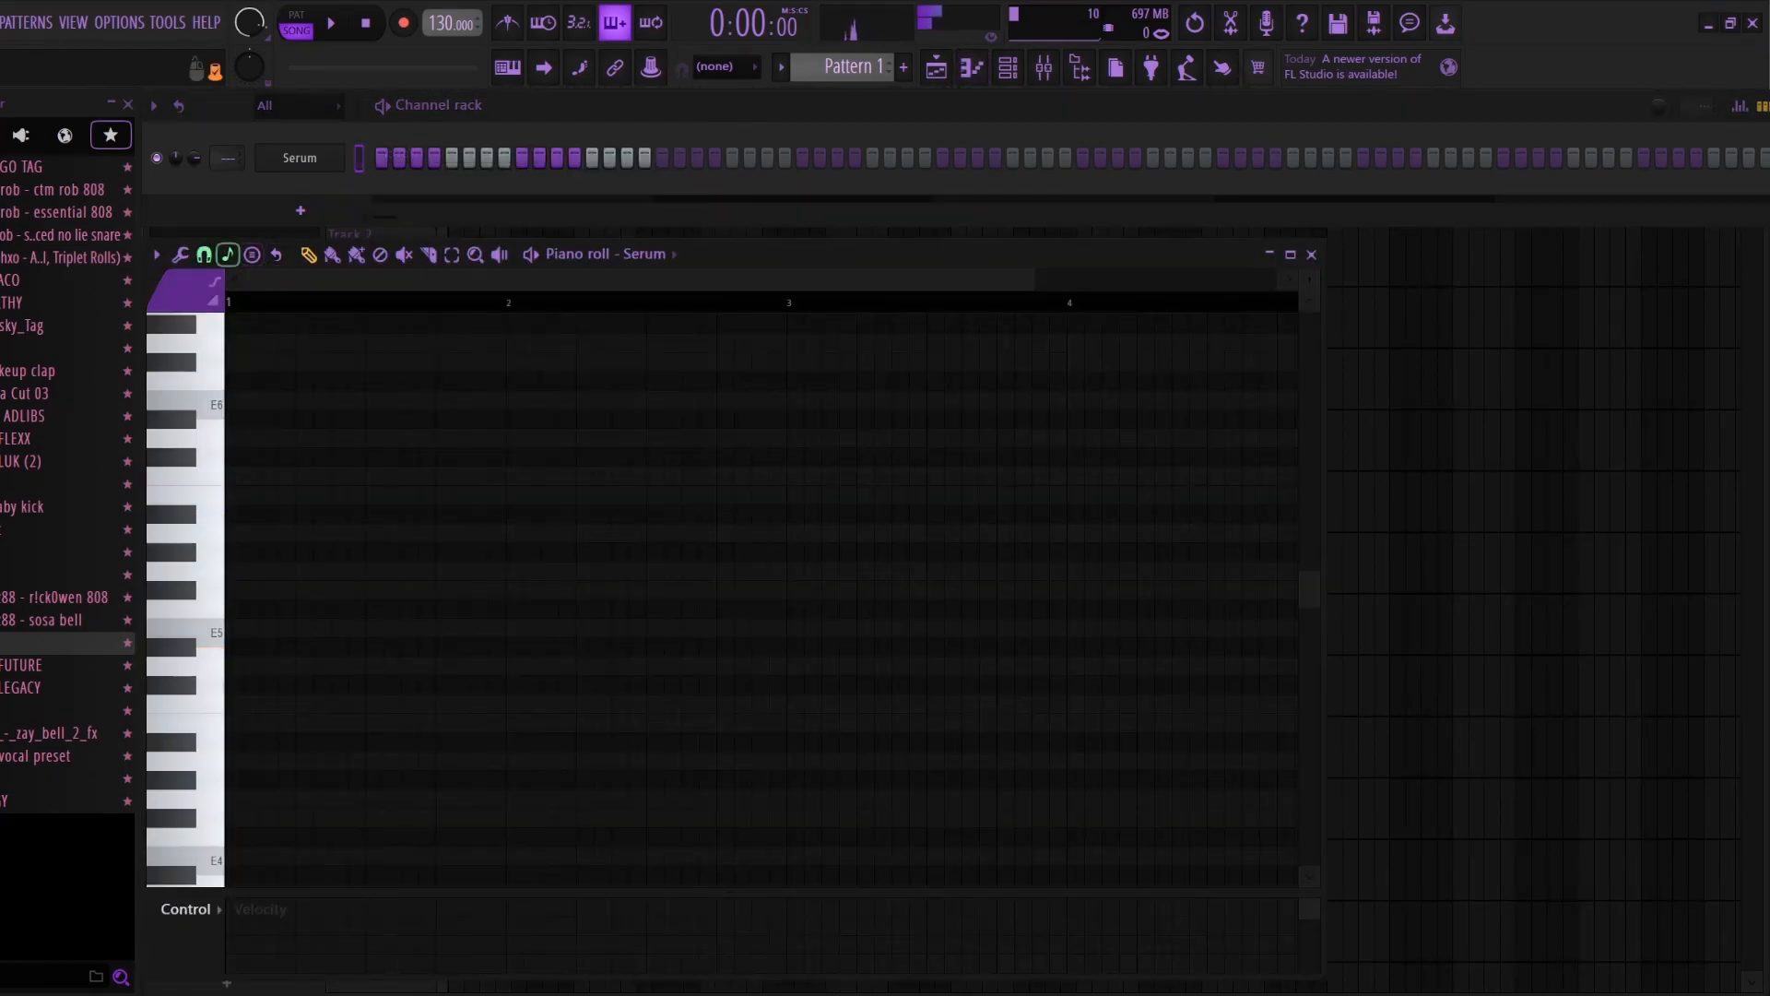
{"action": "right_click", "coordinate": [227, 254]}
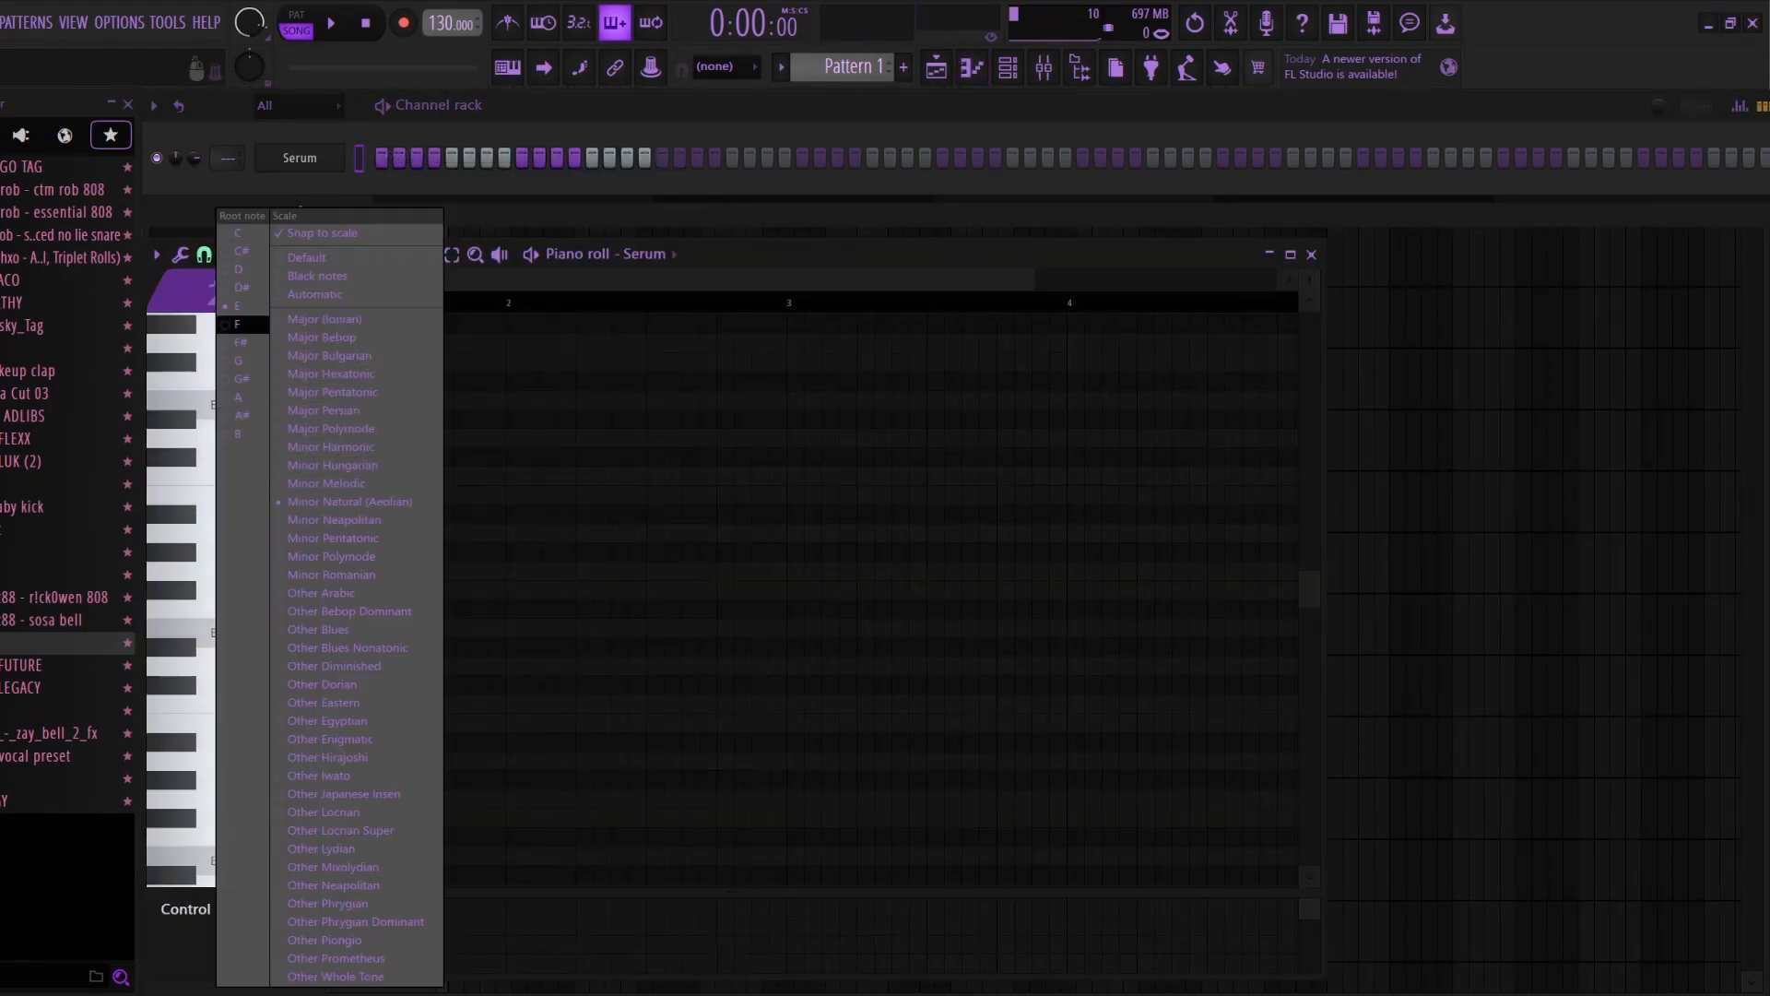
{"action": "left_click", "coordinate": [238, 342]}
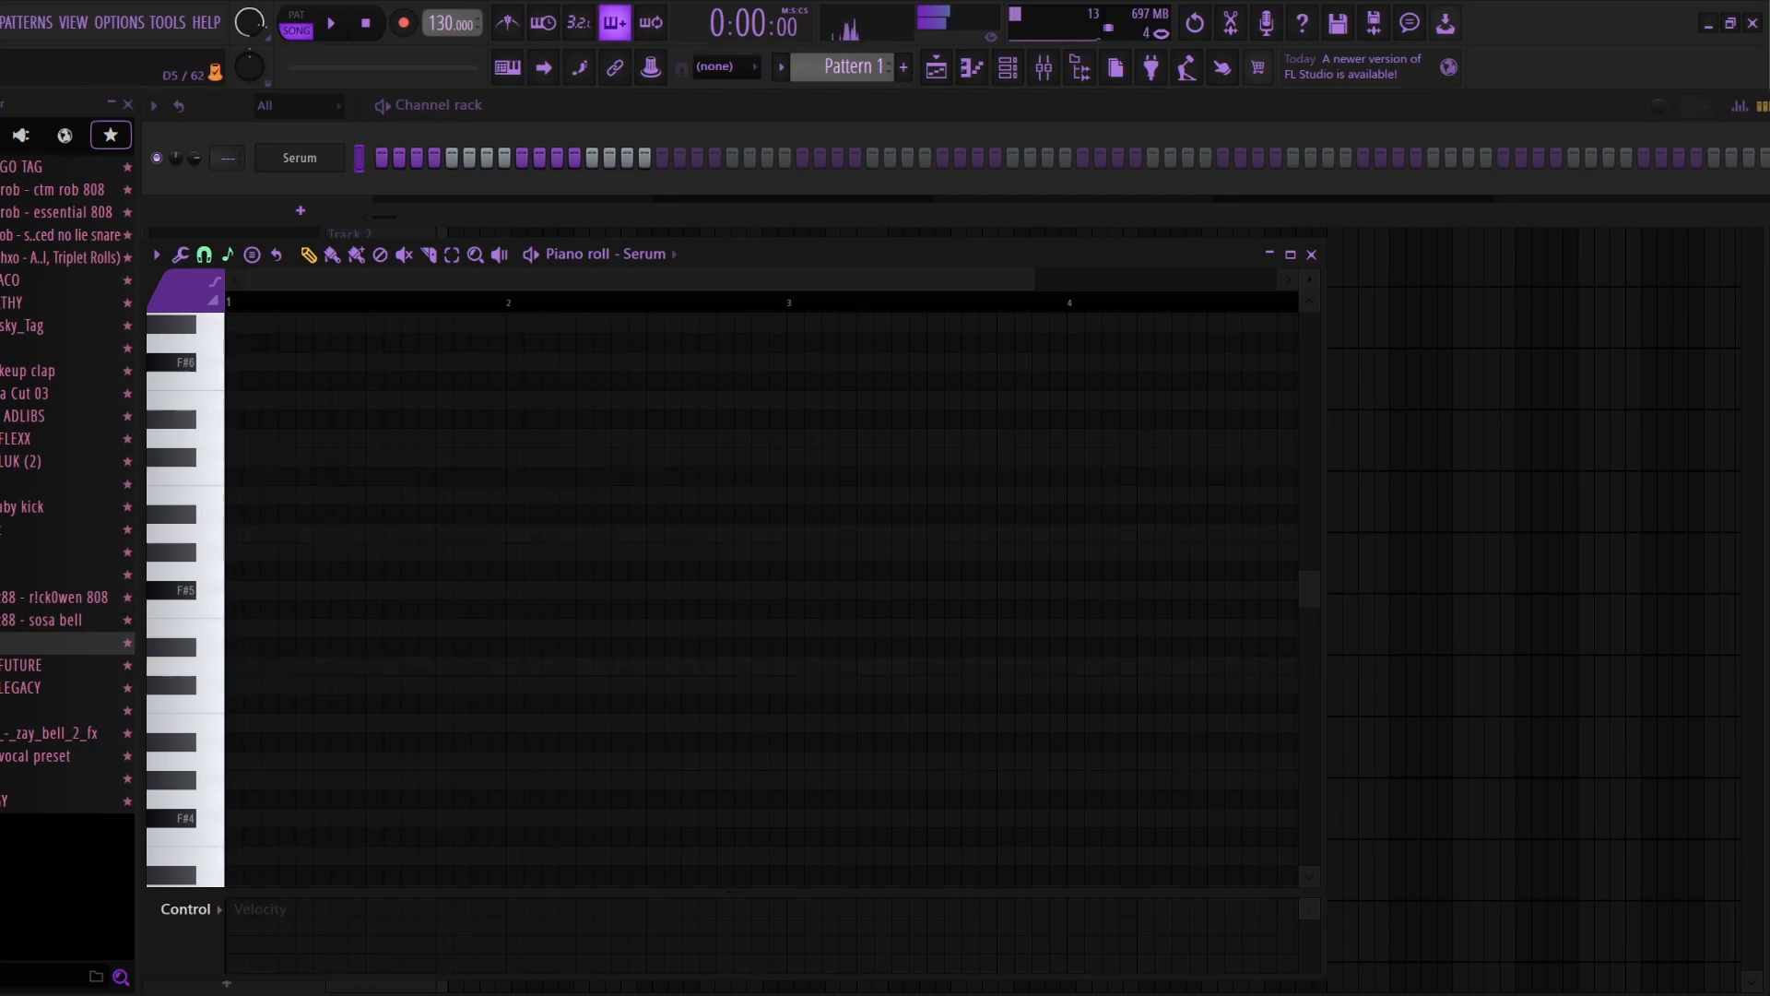
{"action": "left_click", "coordinate": [234, 665]}
{"action": "right_click", "coordinate": [228, 255]}
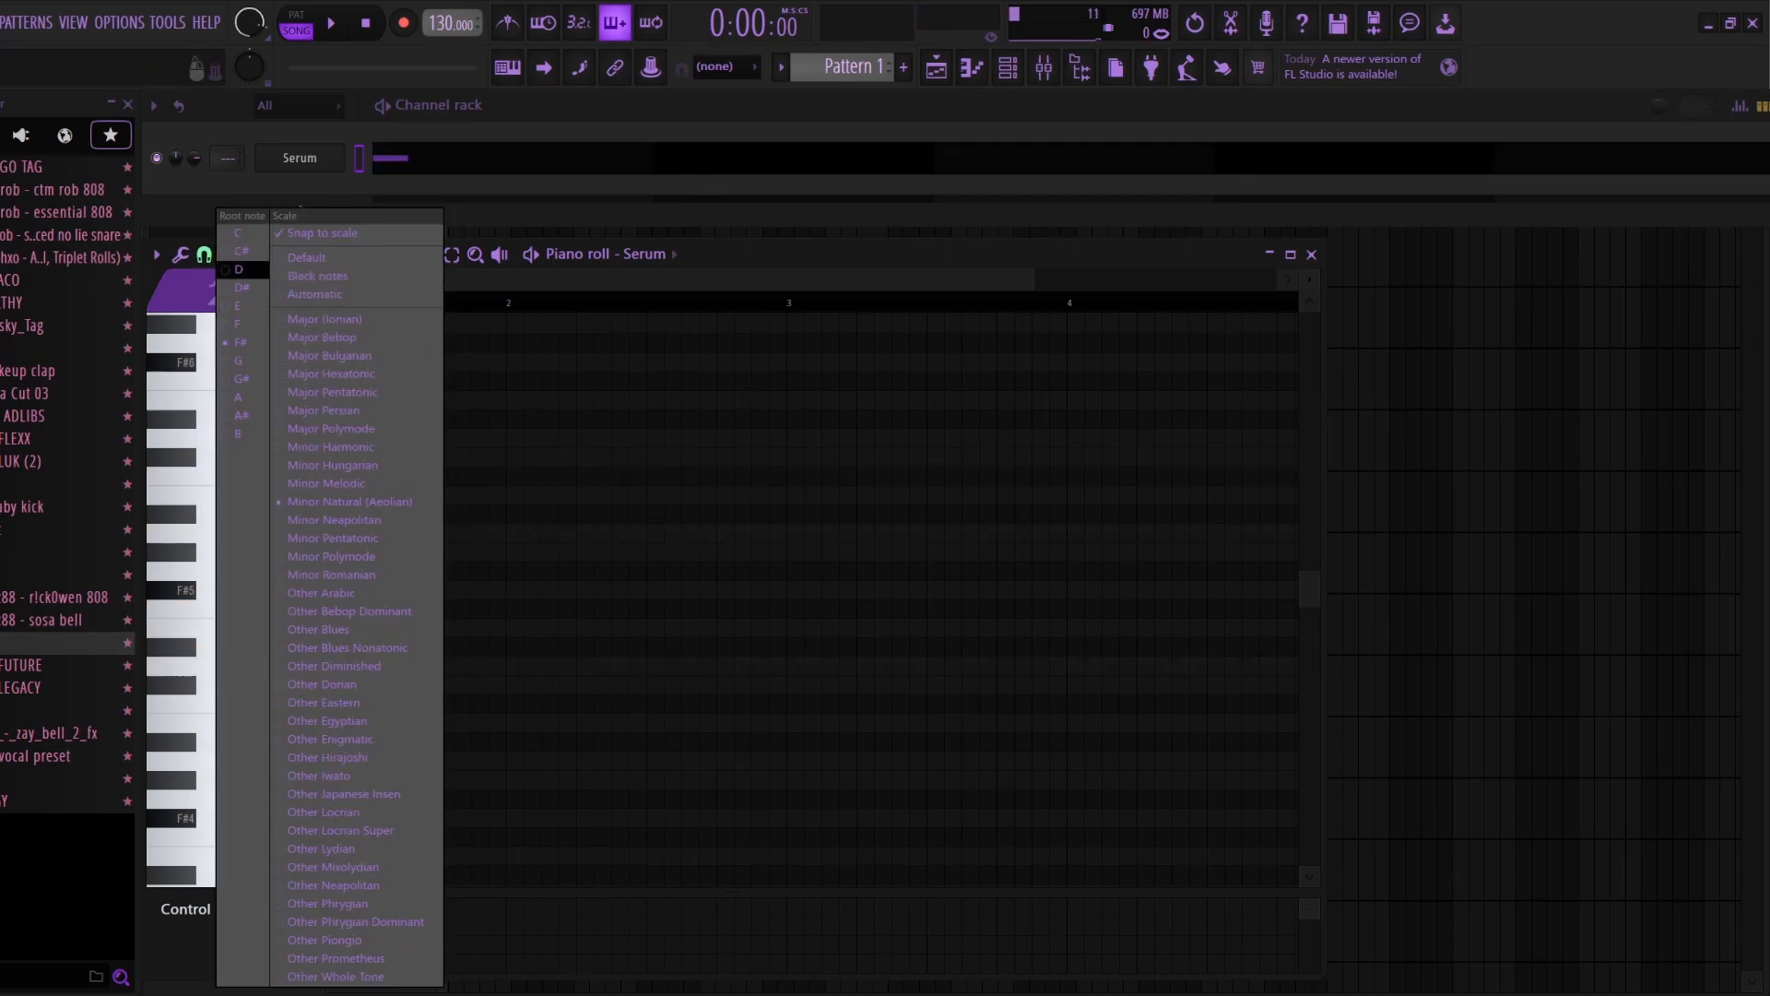
{"action": "left_click", "coordinate": [238, 269]}
Step: Stack F5, A5 and C6 above the D5 note and lengthen all four notes to four bars
{"action": "left_click", "coordinate": [235, 610]}
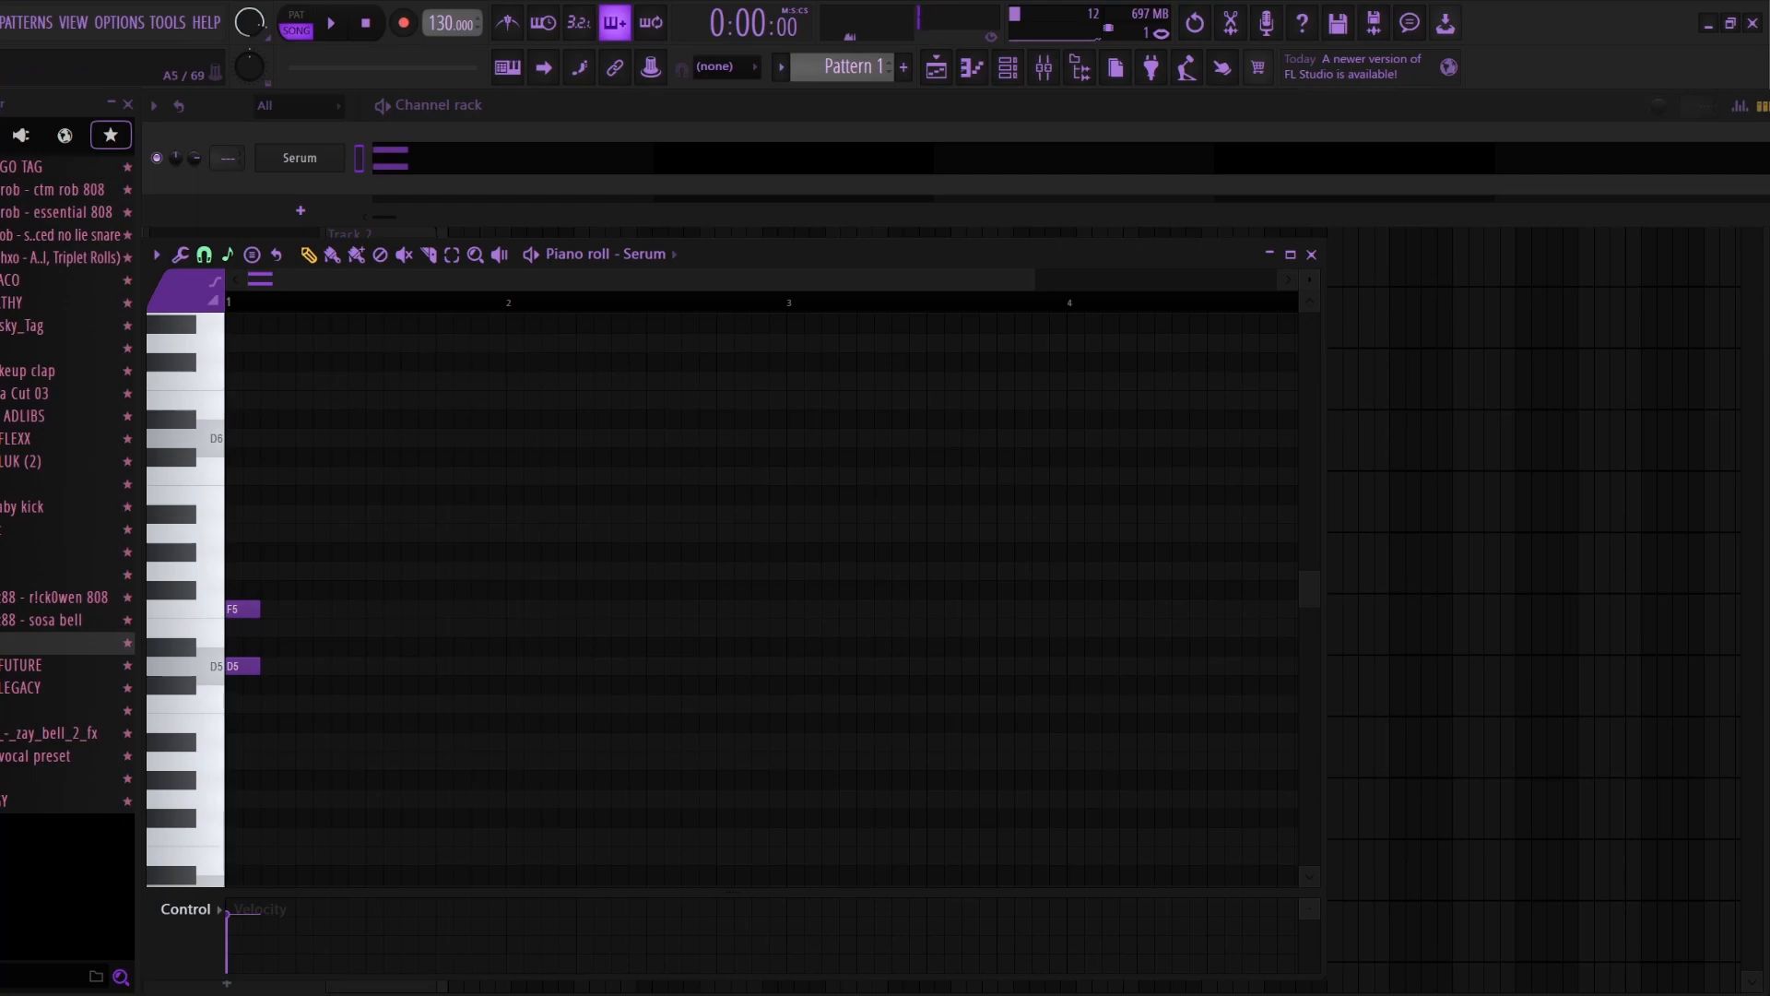
{"action": "left_click", "coordinate": [234, 533]}
{"action": "left_click", "coordinate": [234, 475]}
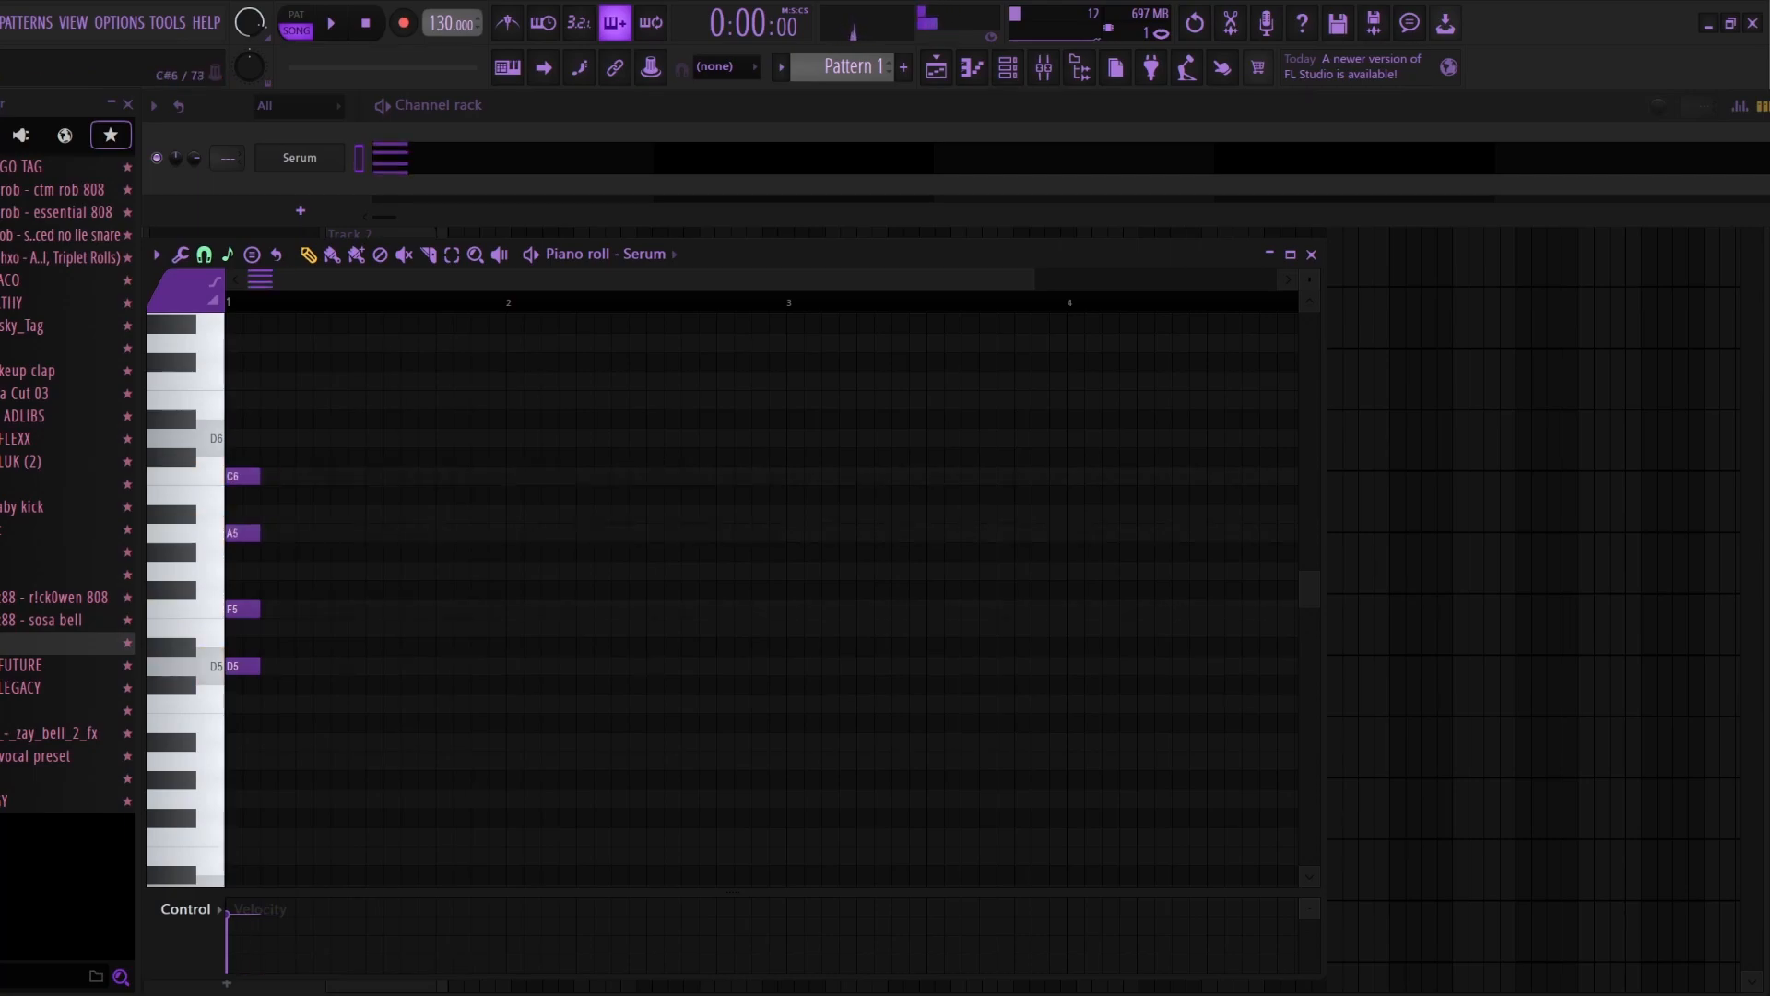
{"action": "key", "text": "ctrl+a"}
{"action": "left_click_drag", "start_coordinate": [293, 571], "coordinate": [1119, 571]}
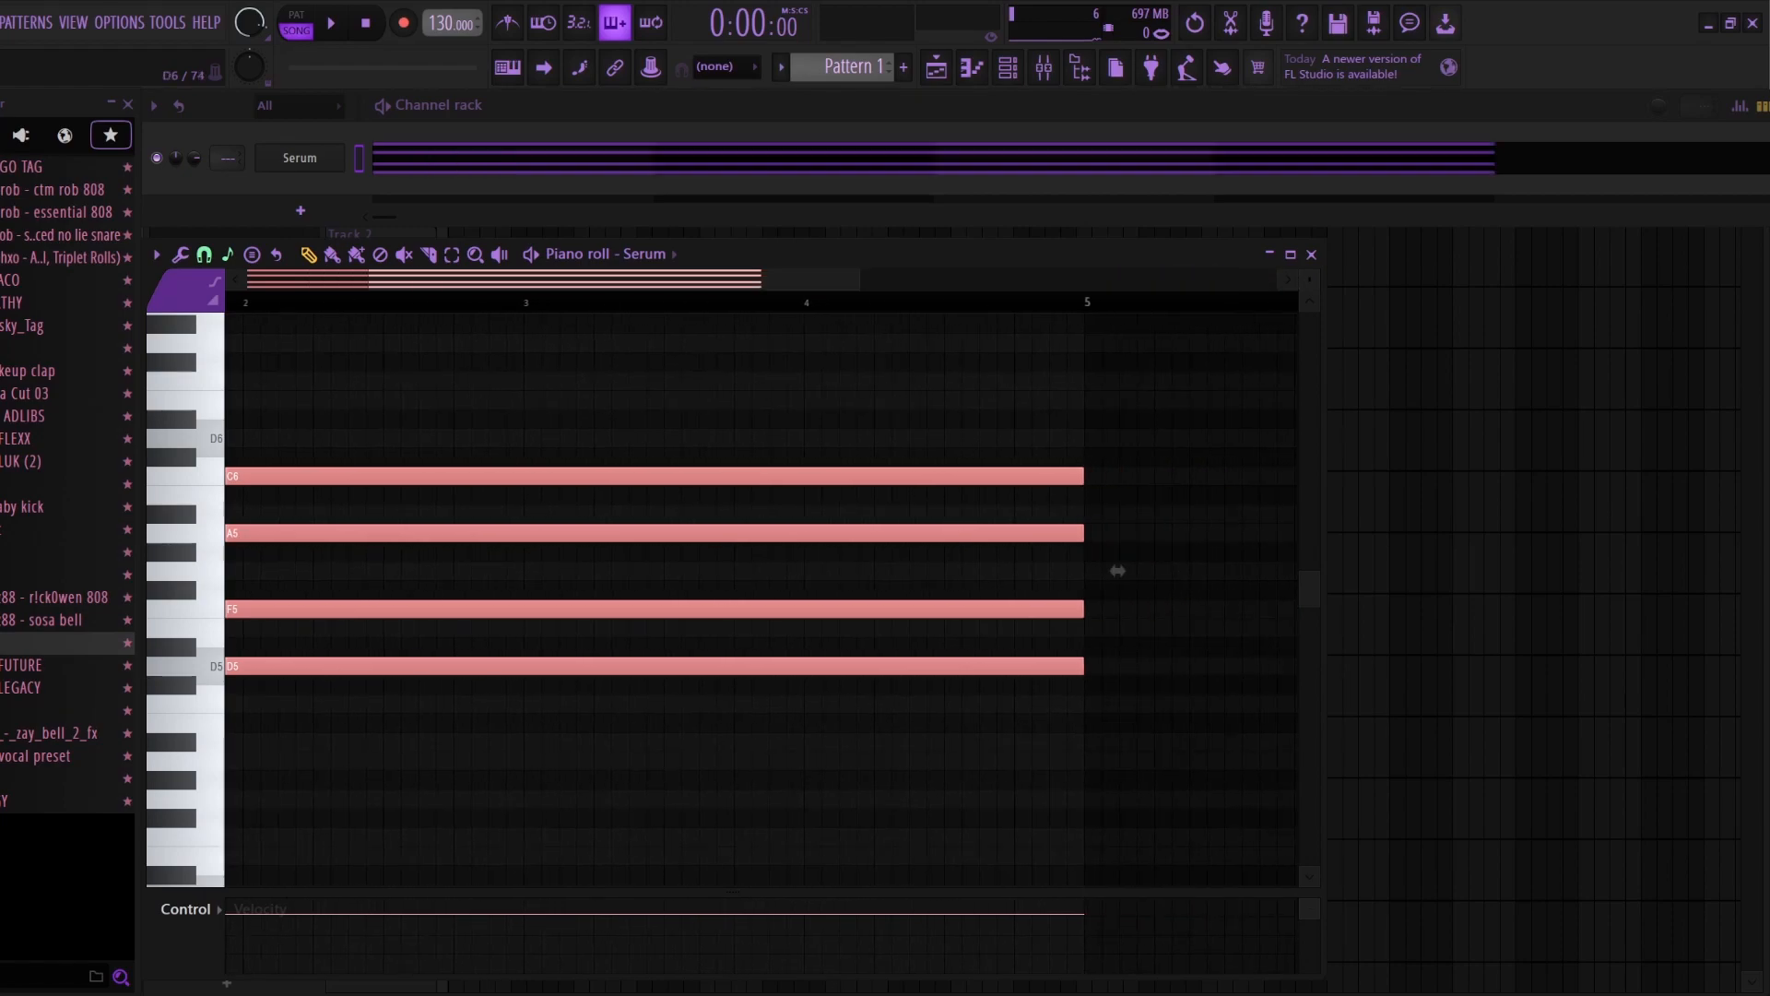
{"action": "scroll", "coordinate": [762, 571], "scroll_direction": "down", "scroll_amount": 4}
{"action": "left_click", "coordinate": [464, 362], "text": "ctrl"}
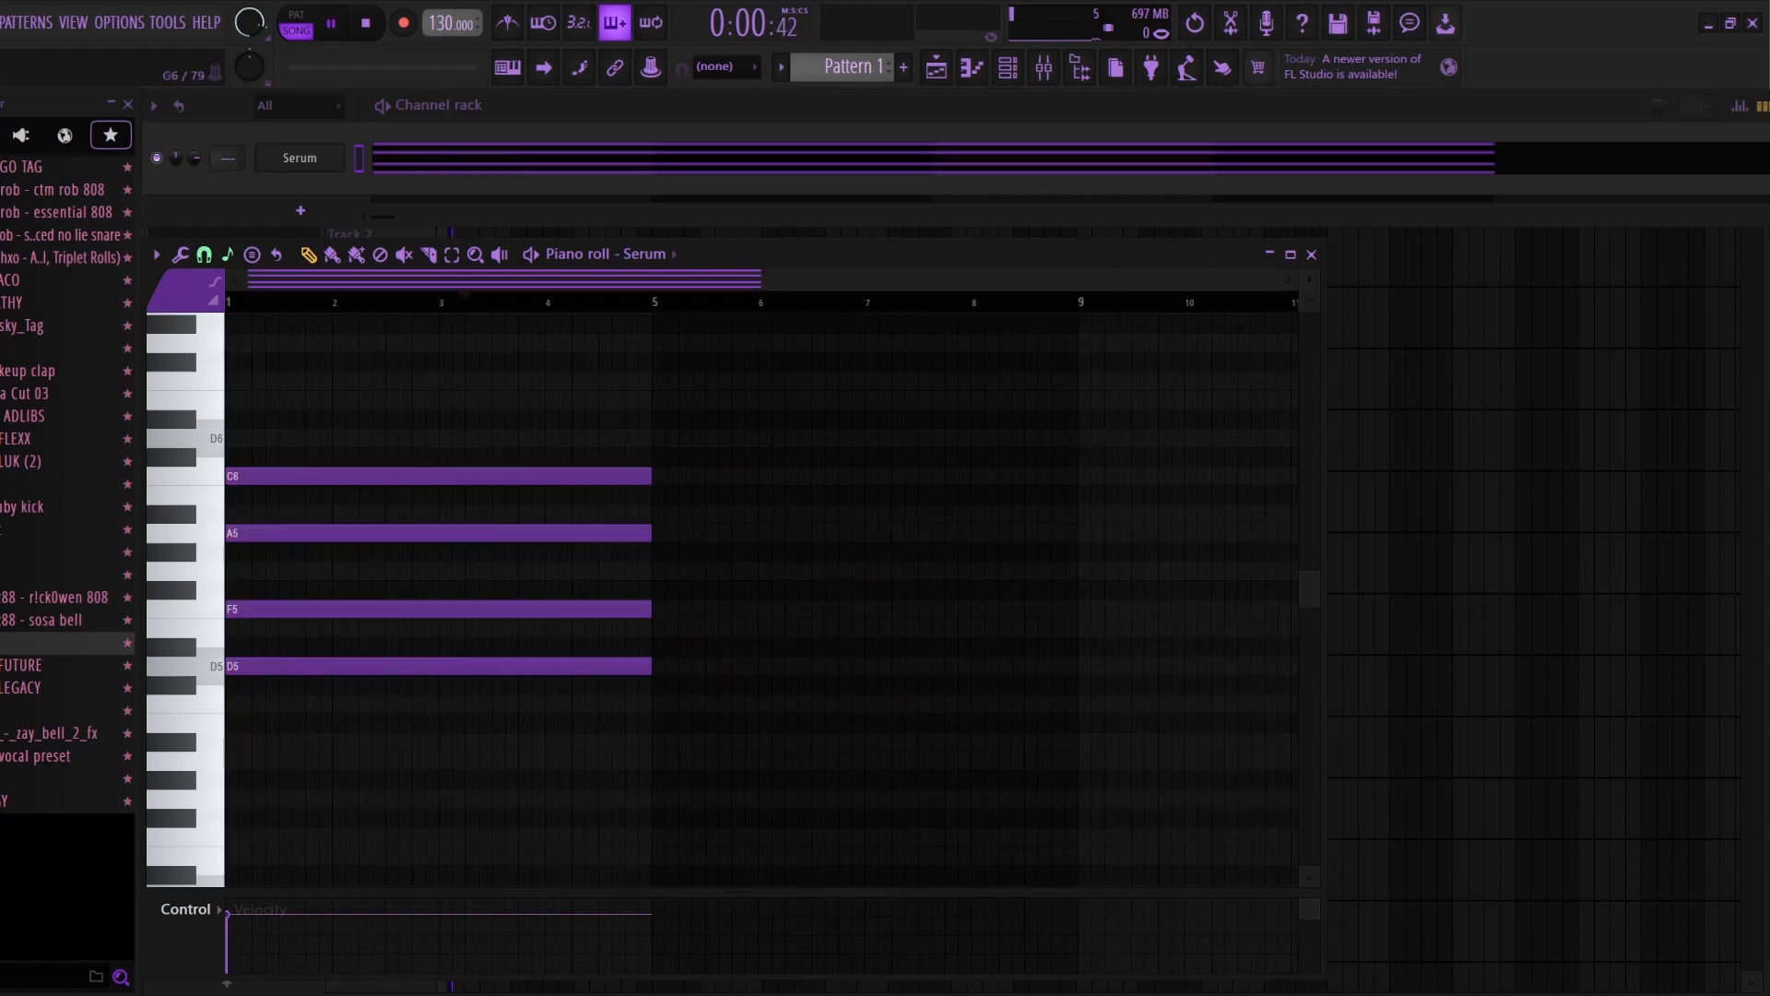
Step: Play the pattern in pattern mode and duplicate the chord to bar 5, raised to E5, G5, A#5 and D6
{"action": "key", "text": "l"}
{"action": "key", "text": "space"}
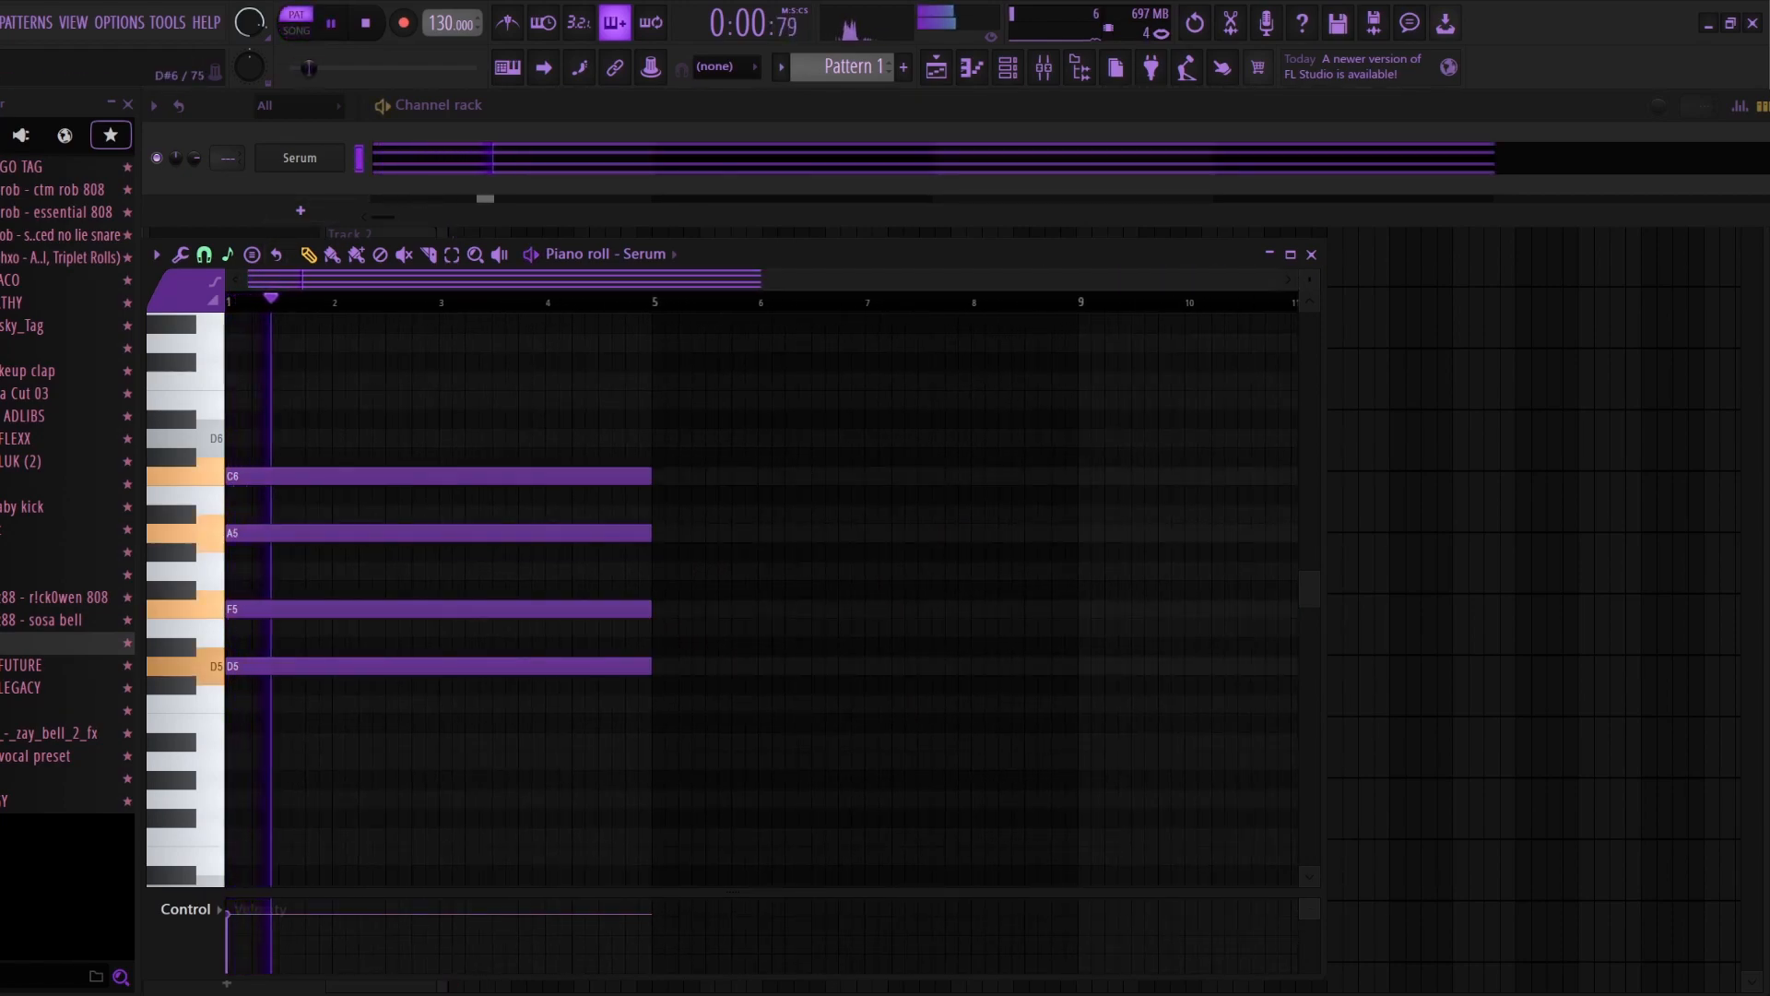
{"action": "key", "text": "ctrl+b"}
{"action": "left_click_drag", "start_coordinate": [231, 420], "coordinate": [558, 468]}
{"action": "key", "text": "shift+Up"}
Step: Shorten the first chord to three bars and fill bar 4 with an F5, A5, C6 and E6 chord
{"action": "left_click_drag", "start_coordinate": [648, 533], "coordinate": [577, 568]}
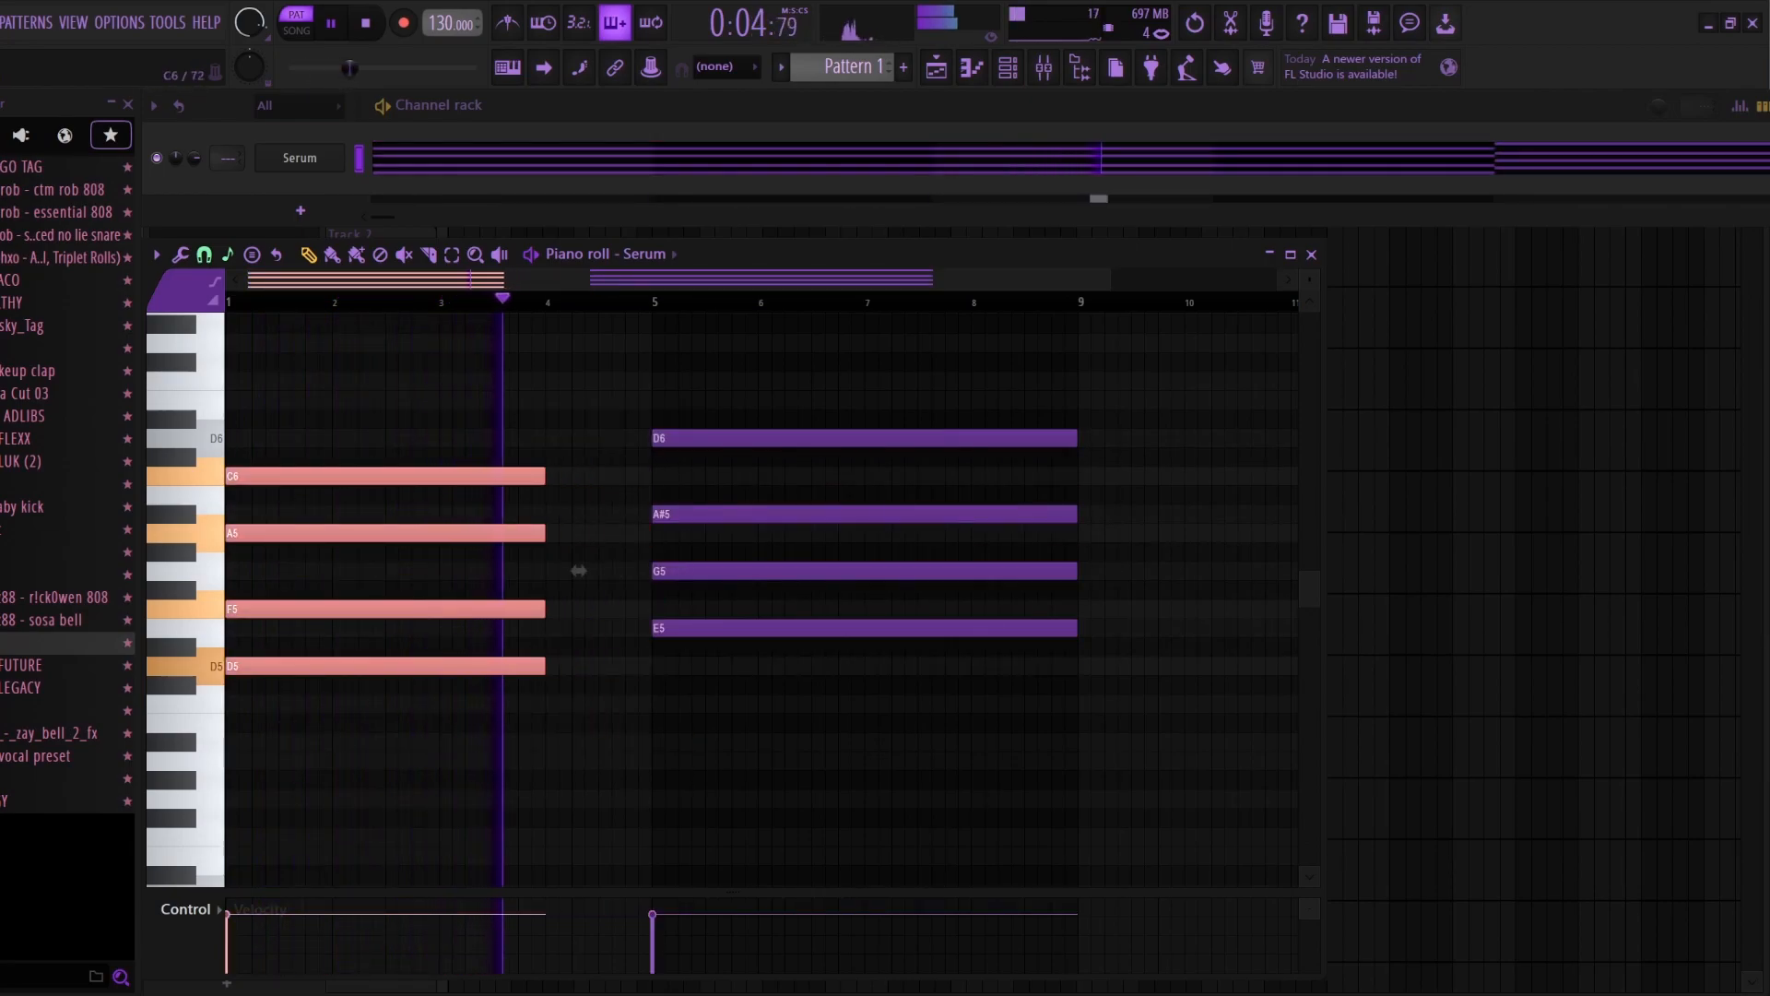
{"action": "key", "text": "ctrl+b"}
{"action": "key", "text": "space"}
{"action": "key", "text": "shift+Up"}
{"action": "key", "text": "shift+Up"}
{"action": "key", "text": "space"}
{"action": "left_click_drag", "start_coordinate": [864, 476], "coordinate": [686, 506]}
Step: Shorten the second chord to three bars and fill bar 8 with a C5, E5, G5 and A#5 chord
{"action": "left_click_drag", "start_coordinate": [989, 412], "coordinate": [1083, 656]}
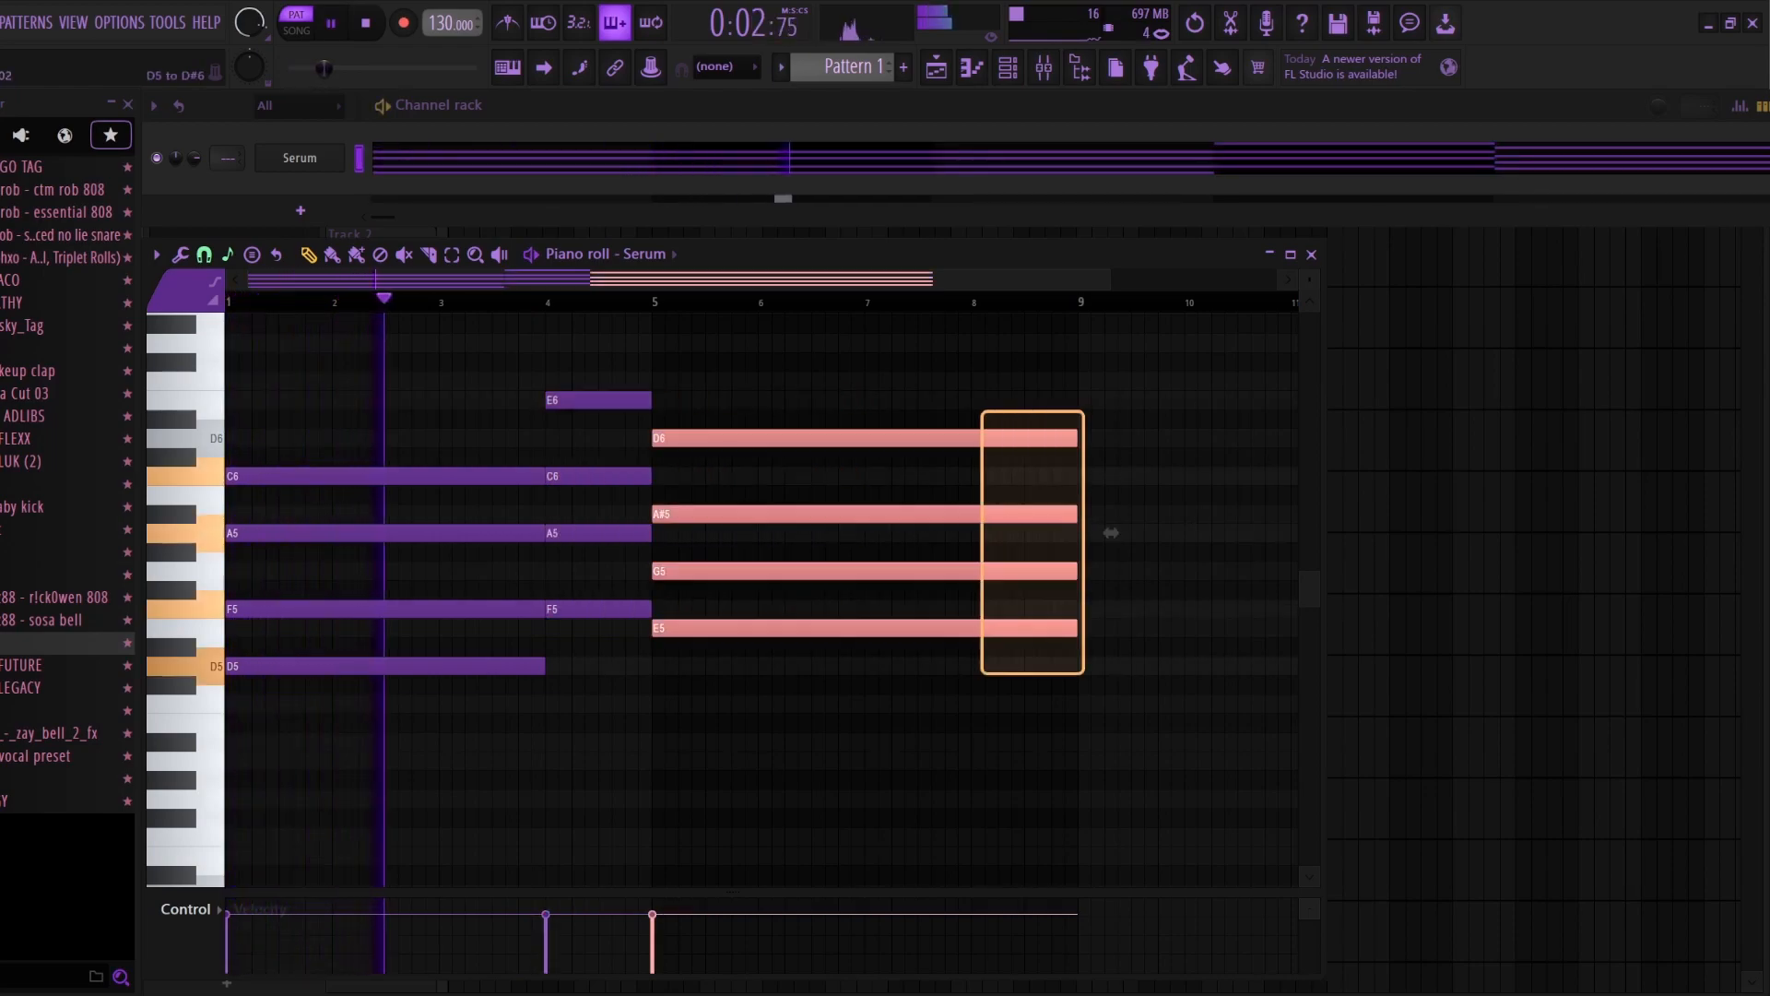
{"action": "left_click", "coordinate": [1111, 533]}
{"action": "key", "text": "ctrl+z"}
{"action": "left_click_drag", "start_coordinate": [1111, 533], "coordinate": [1005, 533]}
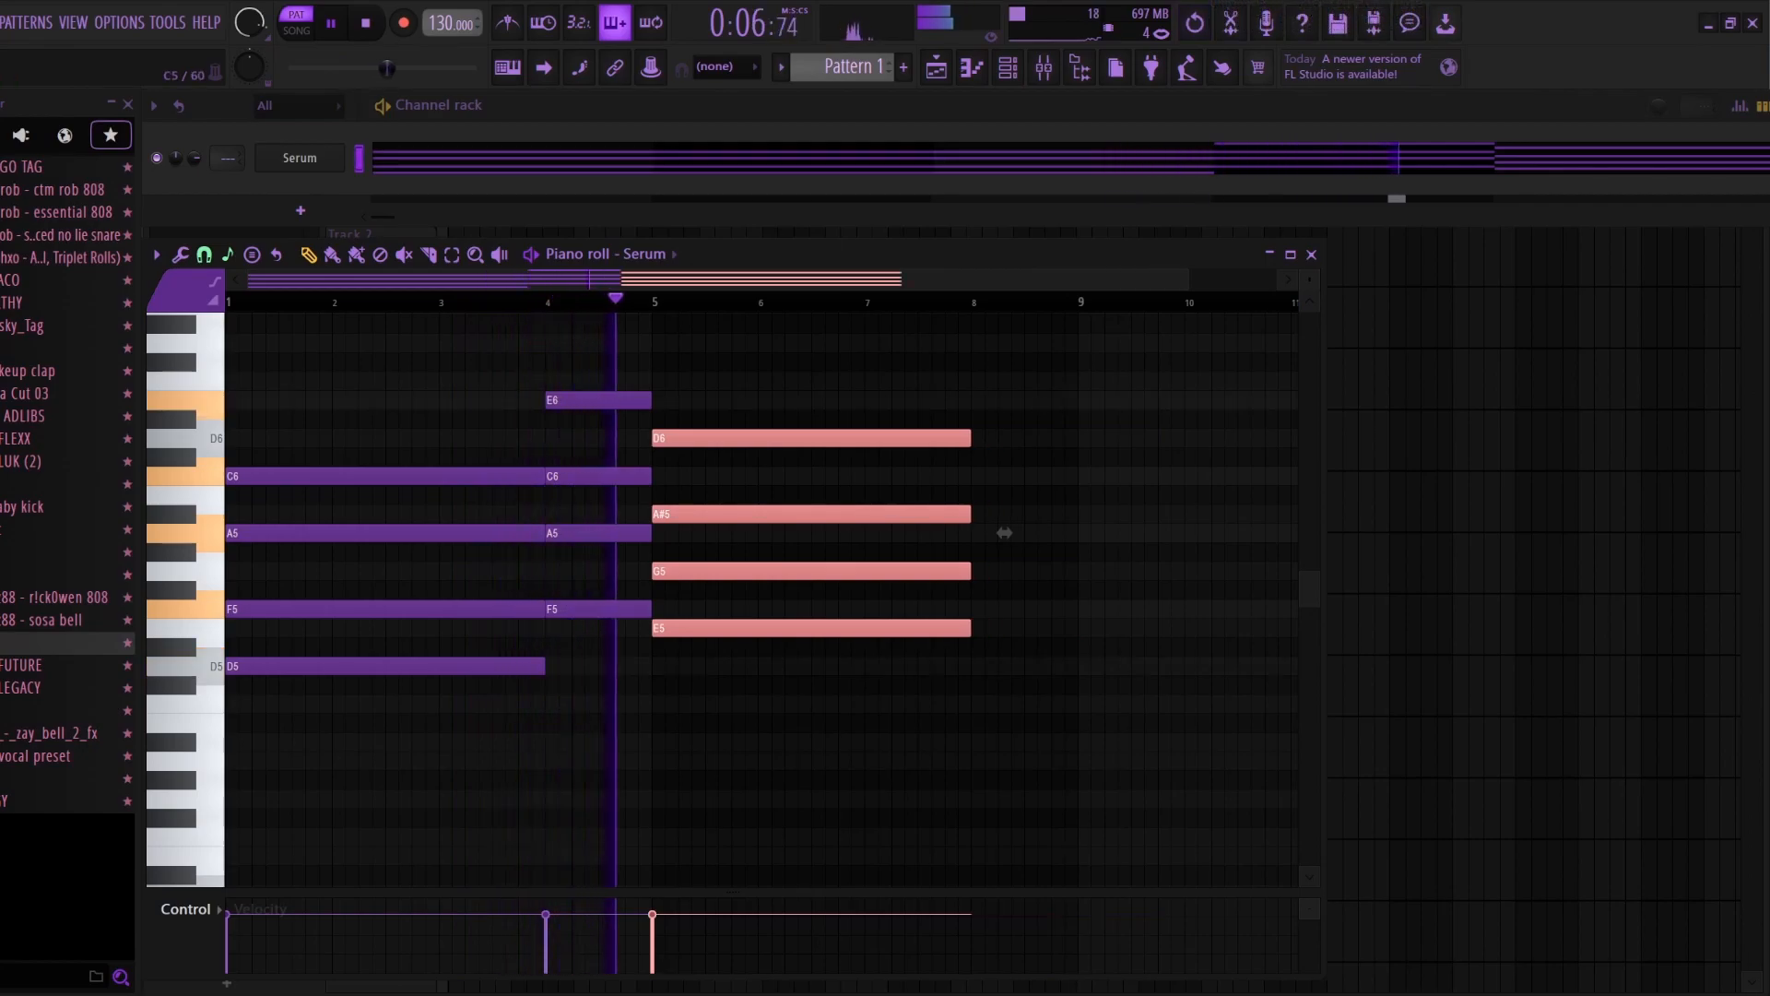
{"action": "key", "text": "ctrl+b"}
{"action": "left_click_drag", "start_coordinate": [1011, 513], "coordinate": [1011, 571]}
{"action": "left_click_drag", "start_coordinate": [1288, 628], "coordinate": [1111, 608]}
{"action": "left_click", "coordinate": [1111, 609], "text": "ctrl"}
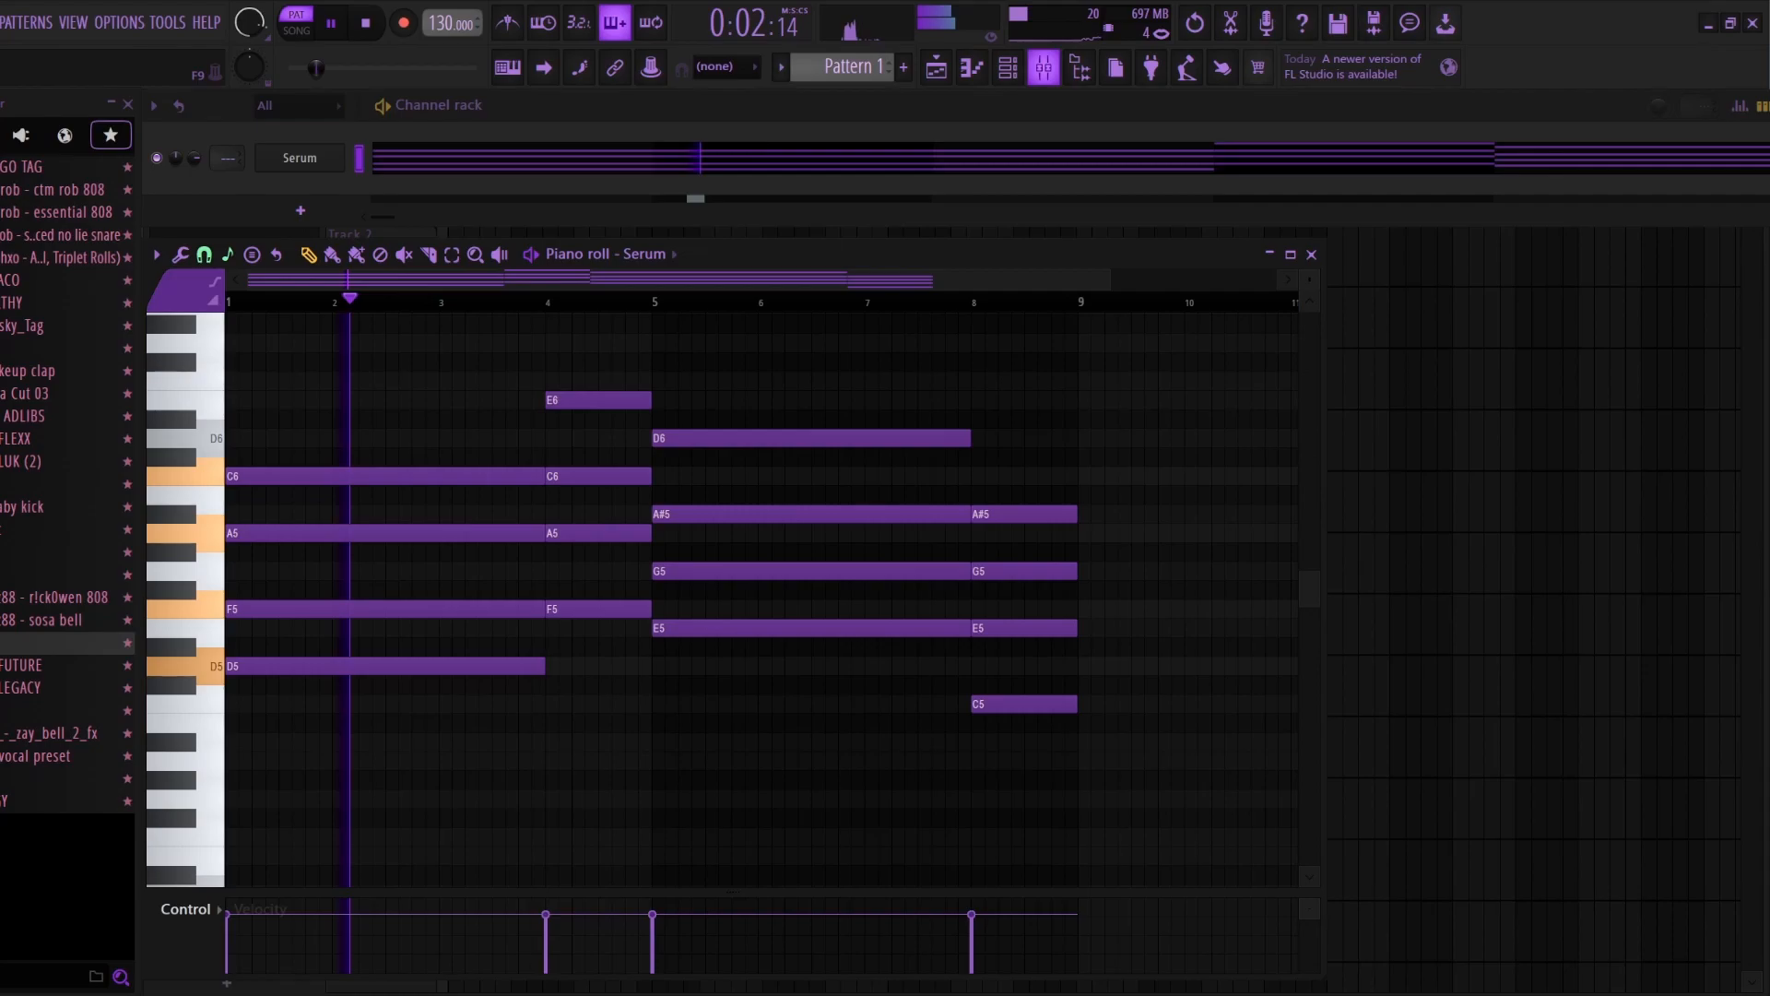
Step: Route Serum to mixer insert 1 and cut its equalizer's low and high bands to -18 at 128 Hz and 14.4k
{"action": "left_click", "coordinate": [1044, 68]}
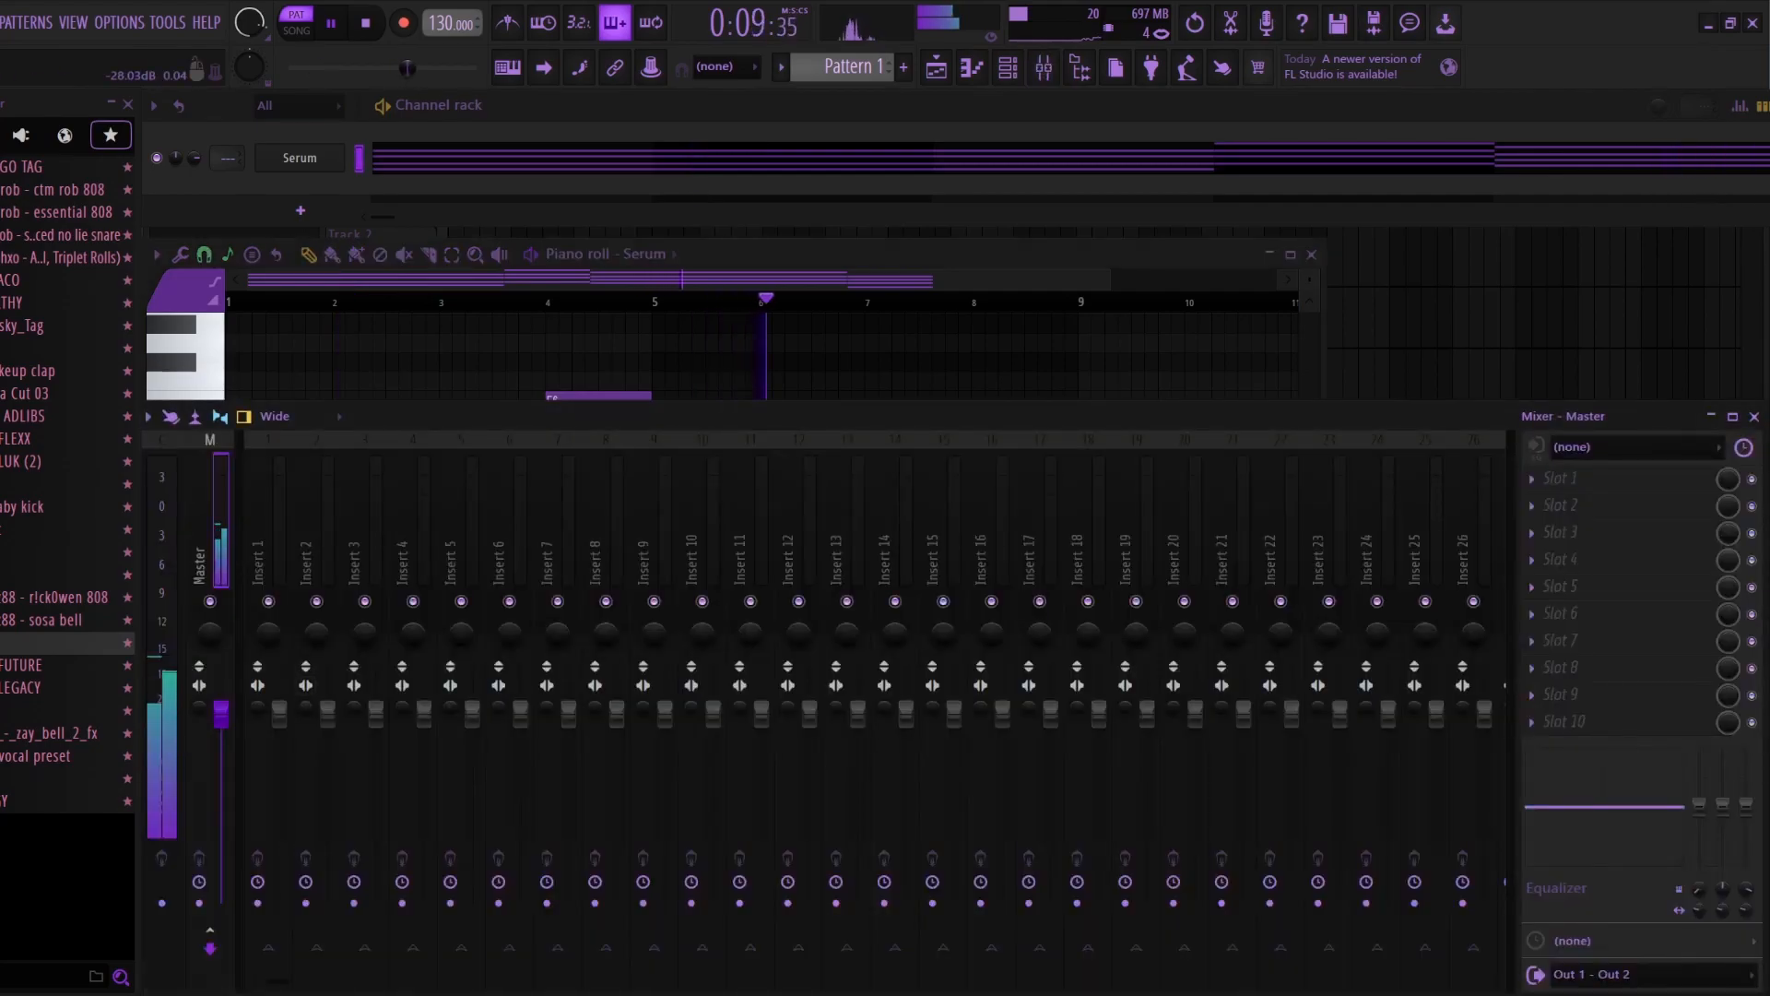
{"action": "right_click", "coordinate": [291, 639]}
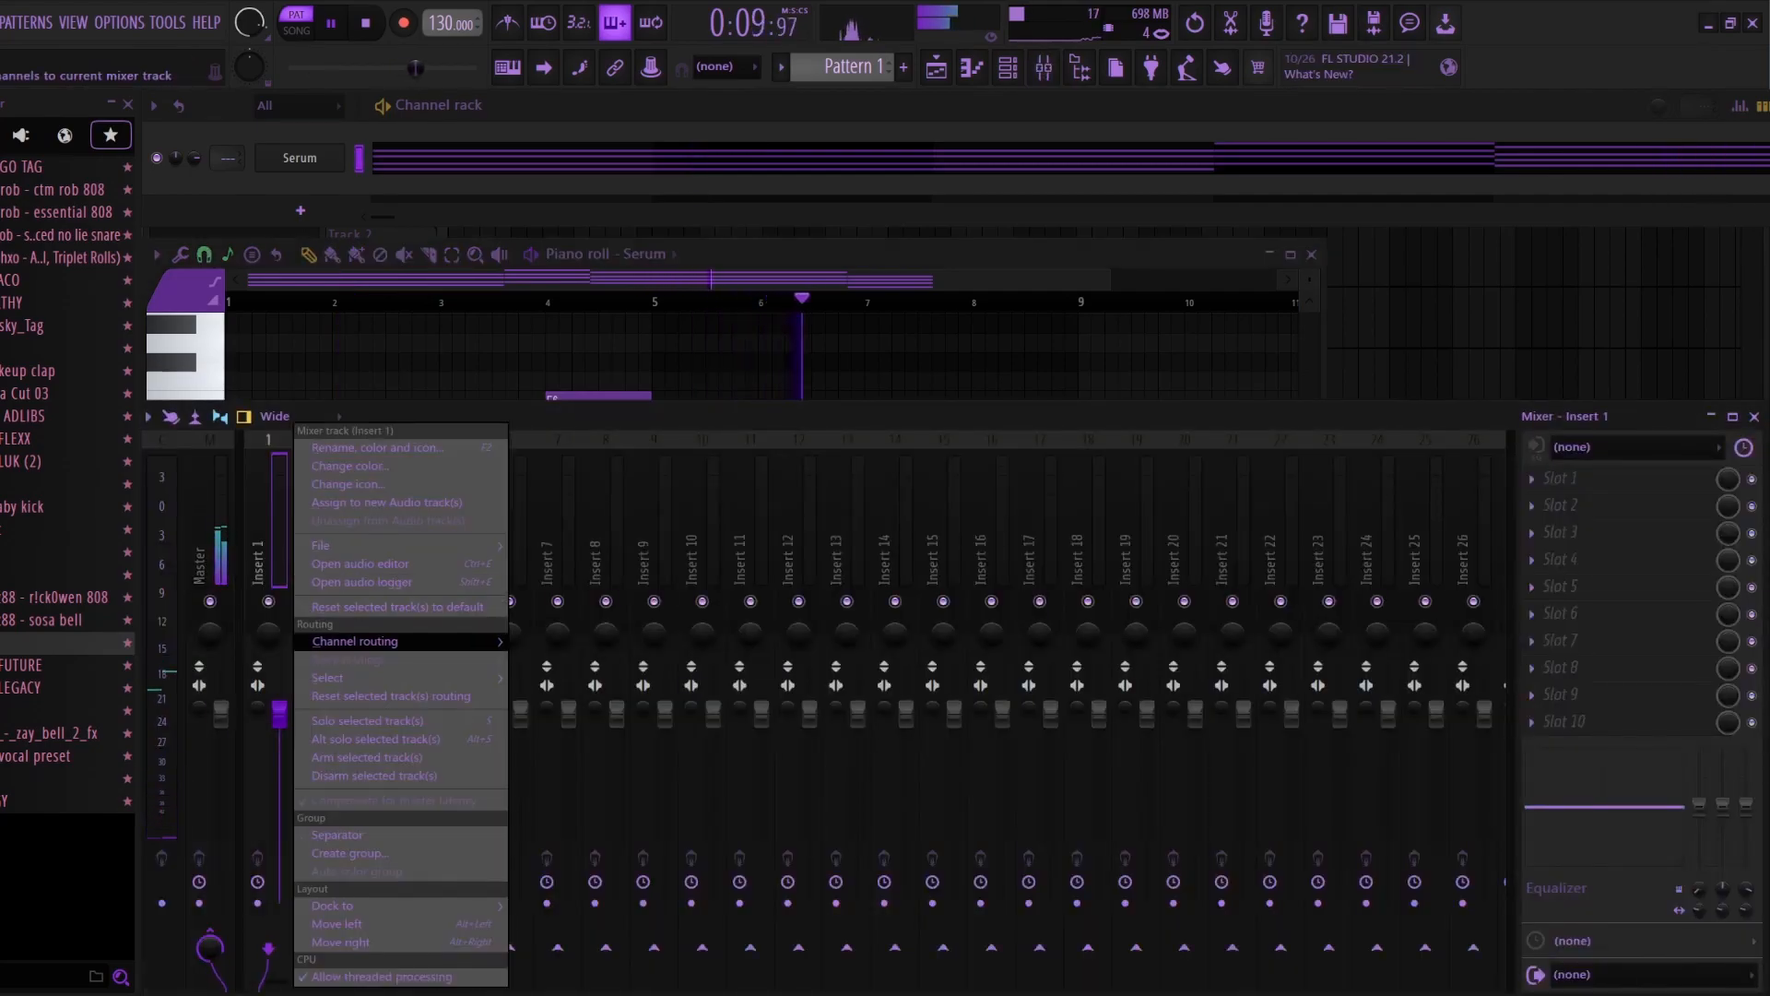
{"action": "mouse_move", "coordinate": [369, 640]}
{"action": "left_click", "coordinate": [609, 641]}
{"action": "left_click_drag", "start_coordinate": [1700, 806], "coordinate": [1746, 892]}
{"action": "key", "text": "space"}
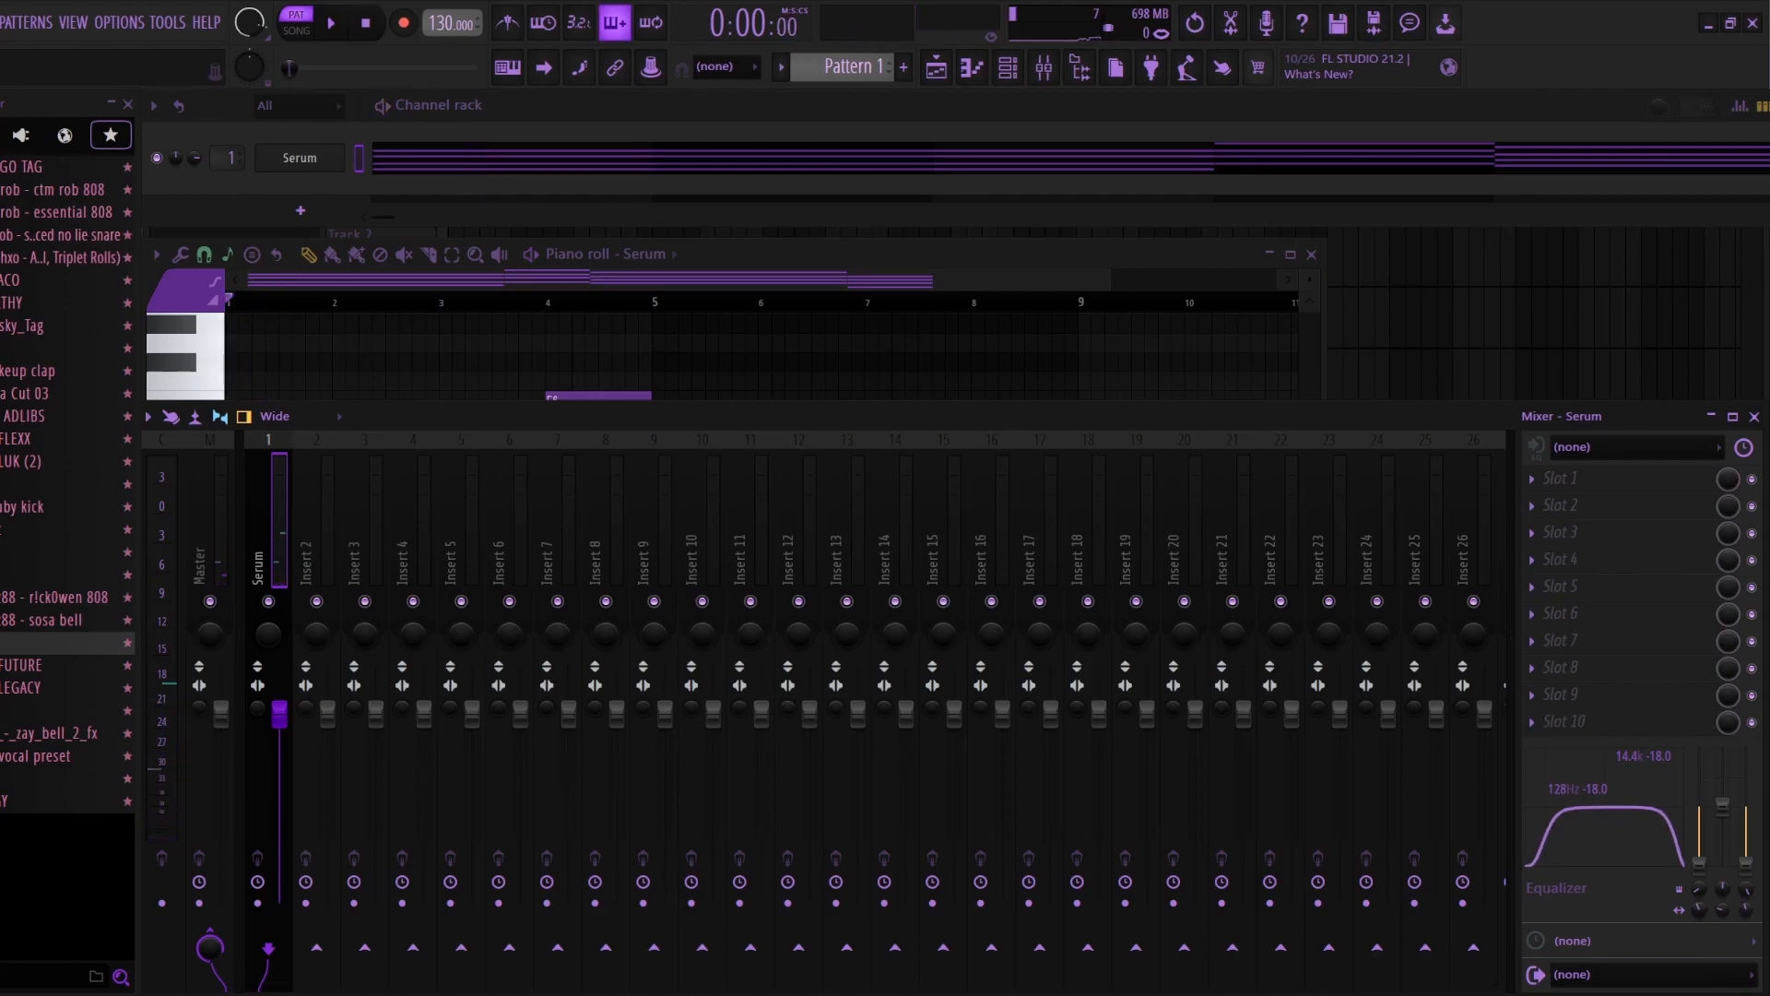
Step: Turn off the noise oscillator in Serum and audition the chords
{"action": "left_click", "coordinate": [299, 158]}
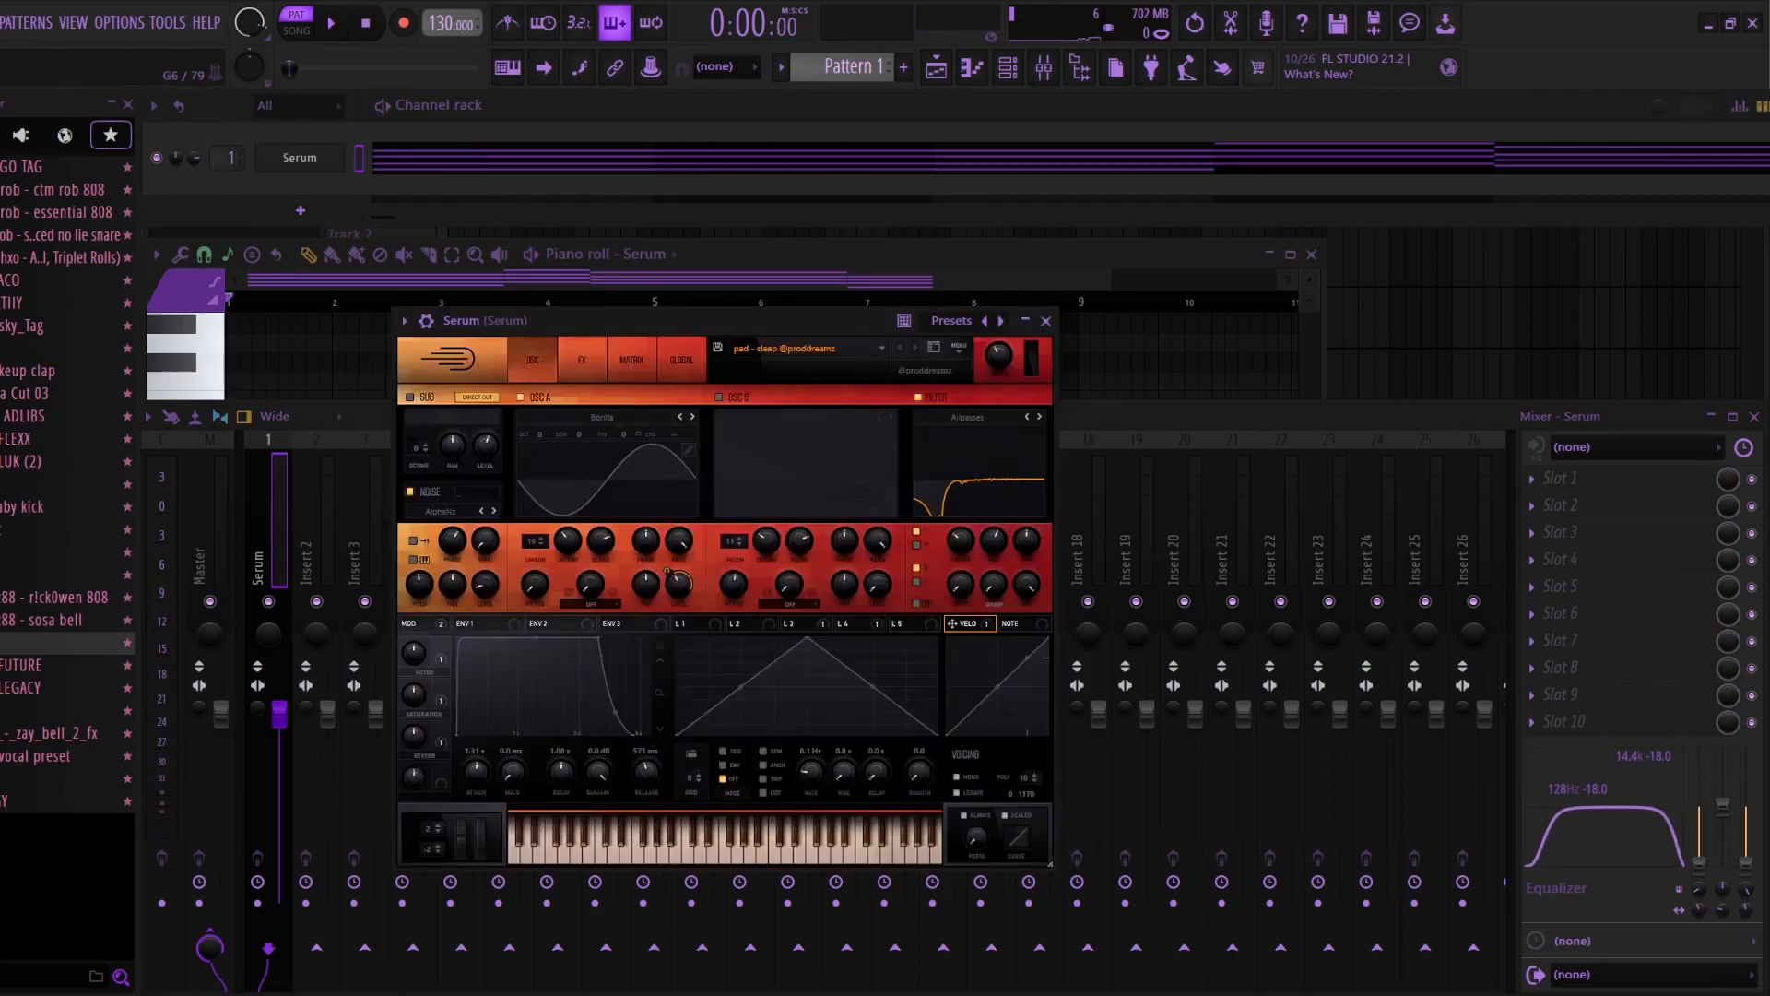
{"action": "key", "text": "space"}
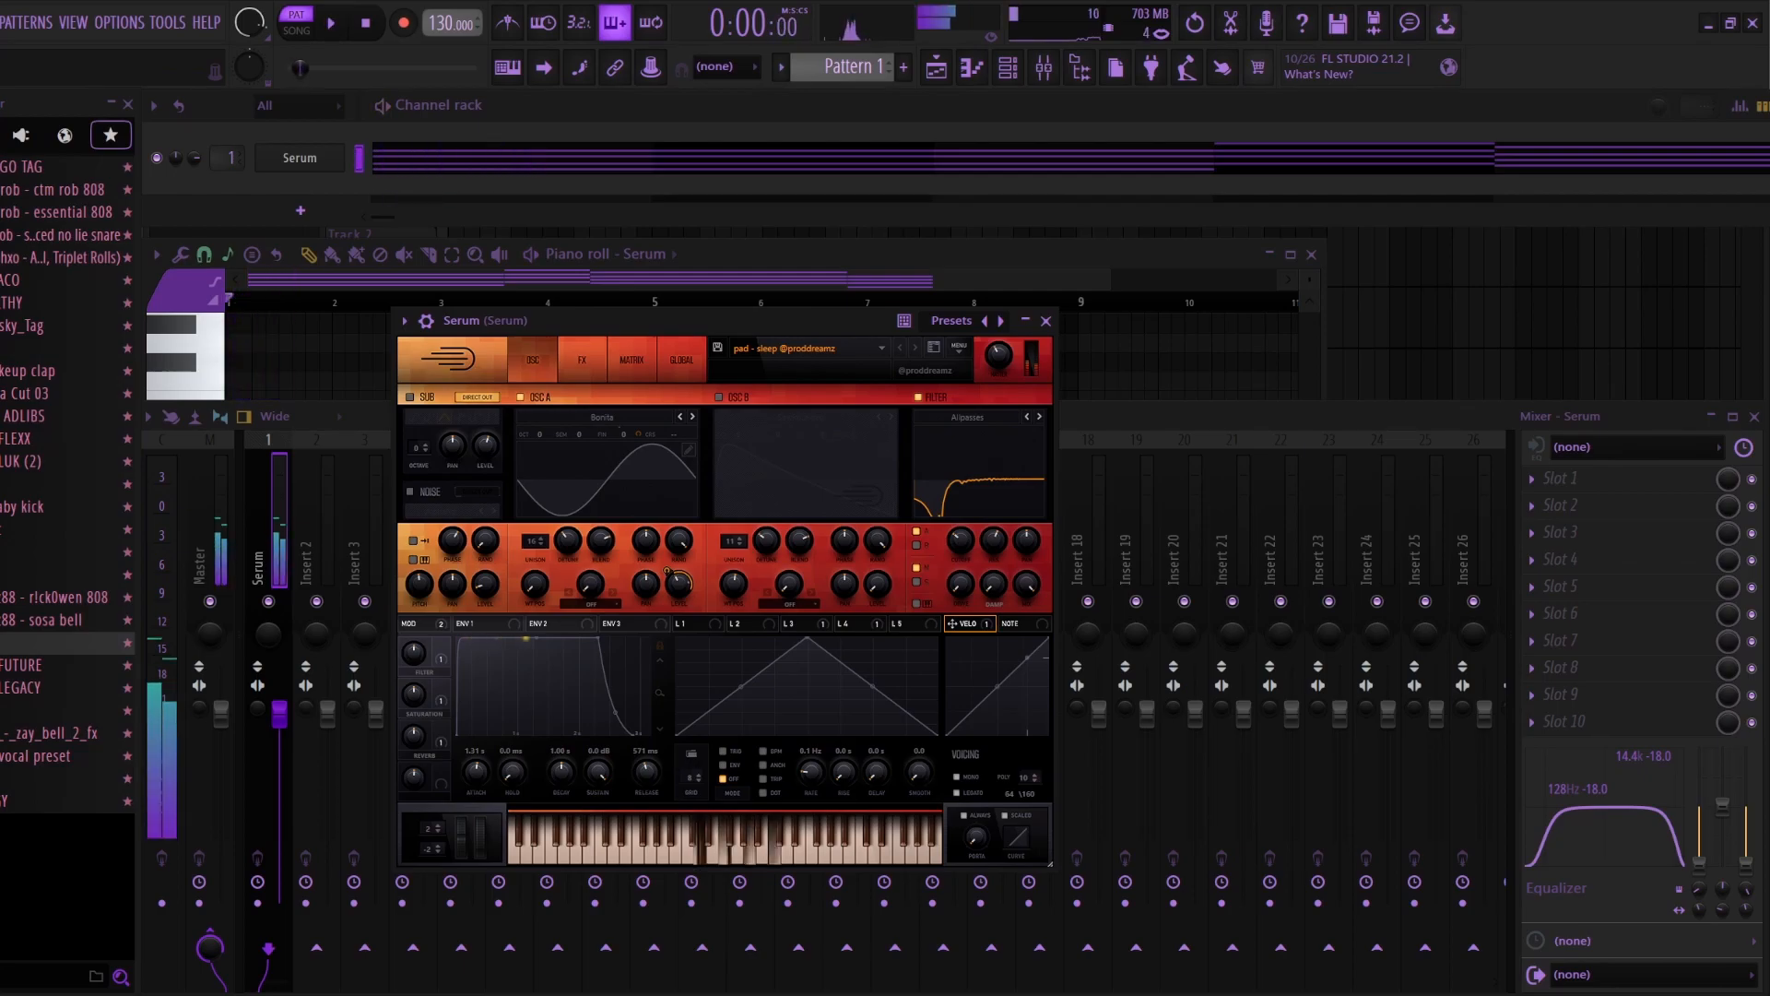
{"action": "key", "text": "space"}
{"action": "left_click", "coordinate": [1046, 320]}
Step: Add the Portal effect to slot 3 of the Serum mixer track
{"action": "left_click", "coordinate": [1568, 532]}
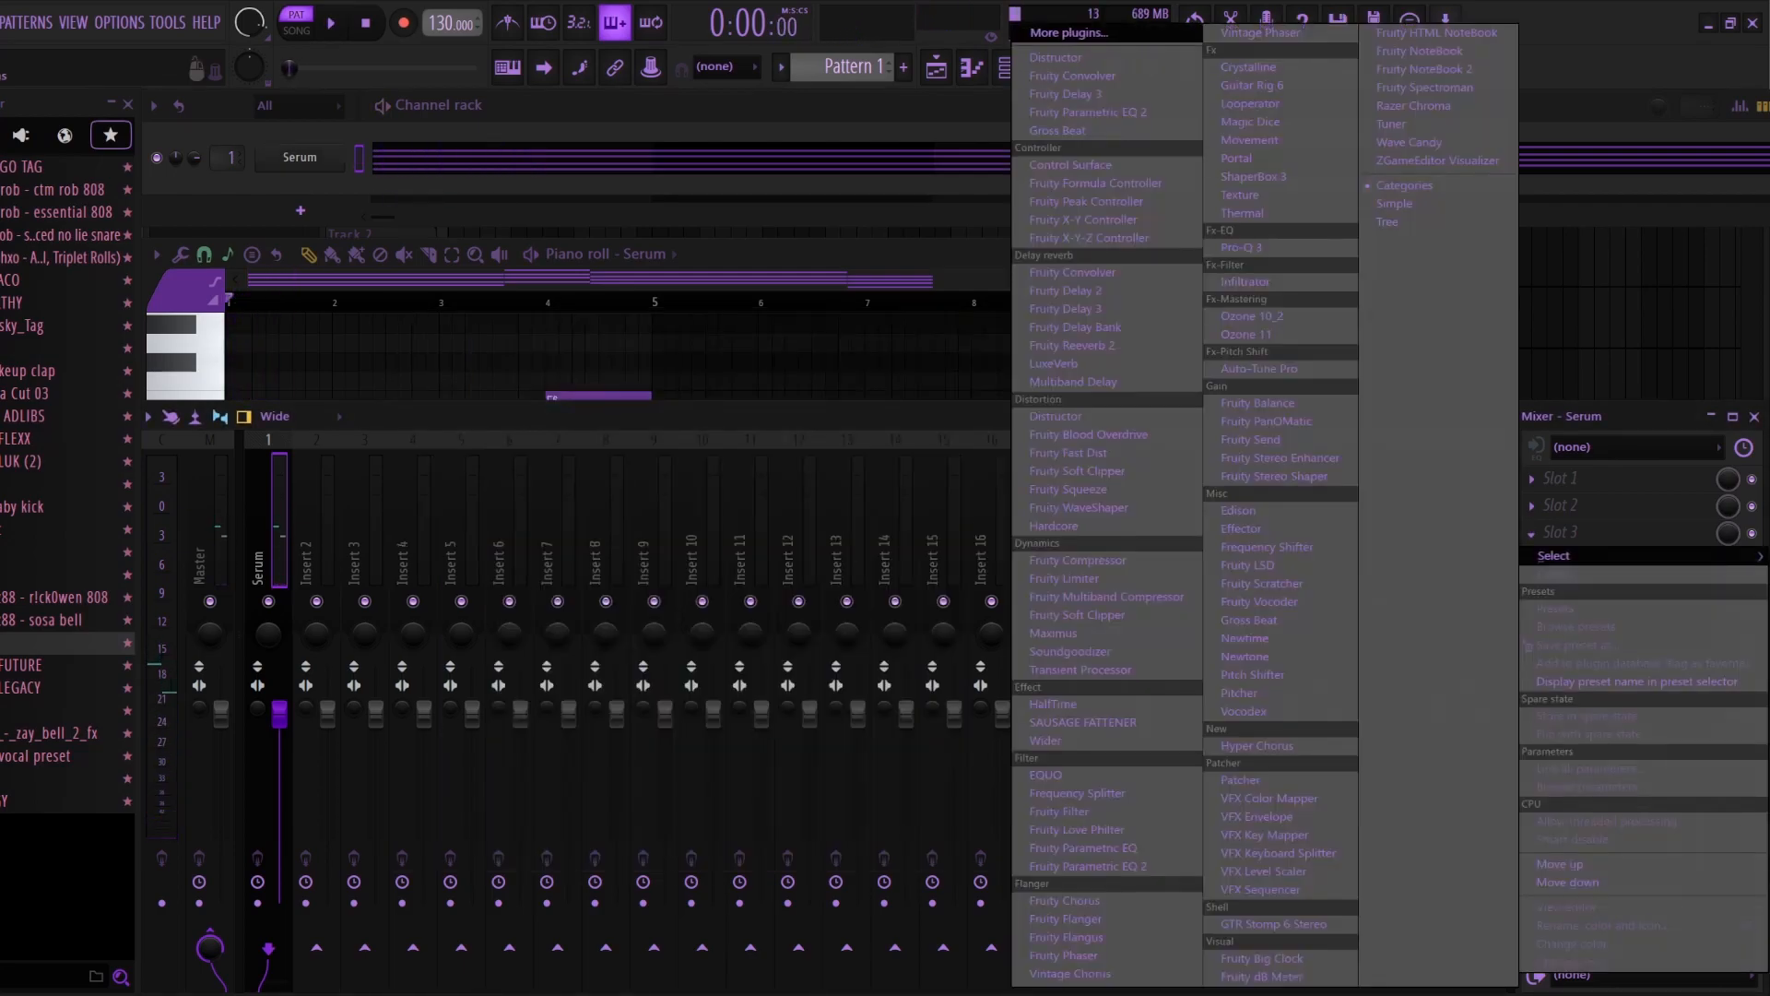
{"action": "left_click", "coordinate": [1069, 32]}
{"action": "type", "text": "por"}
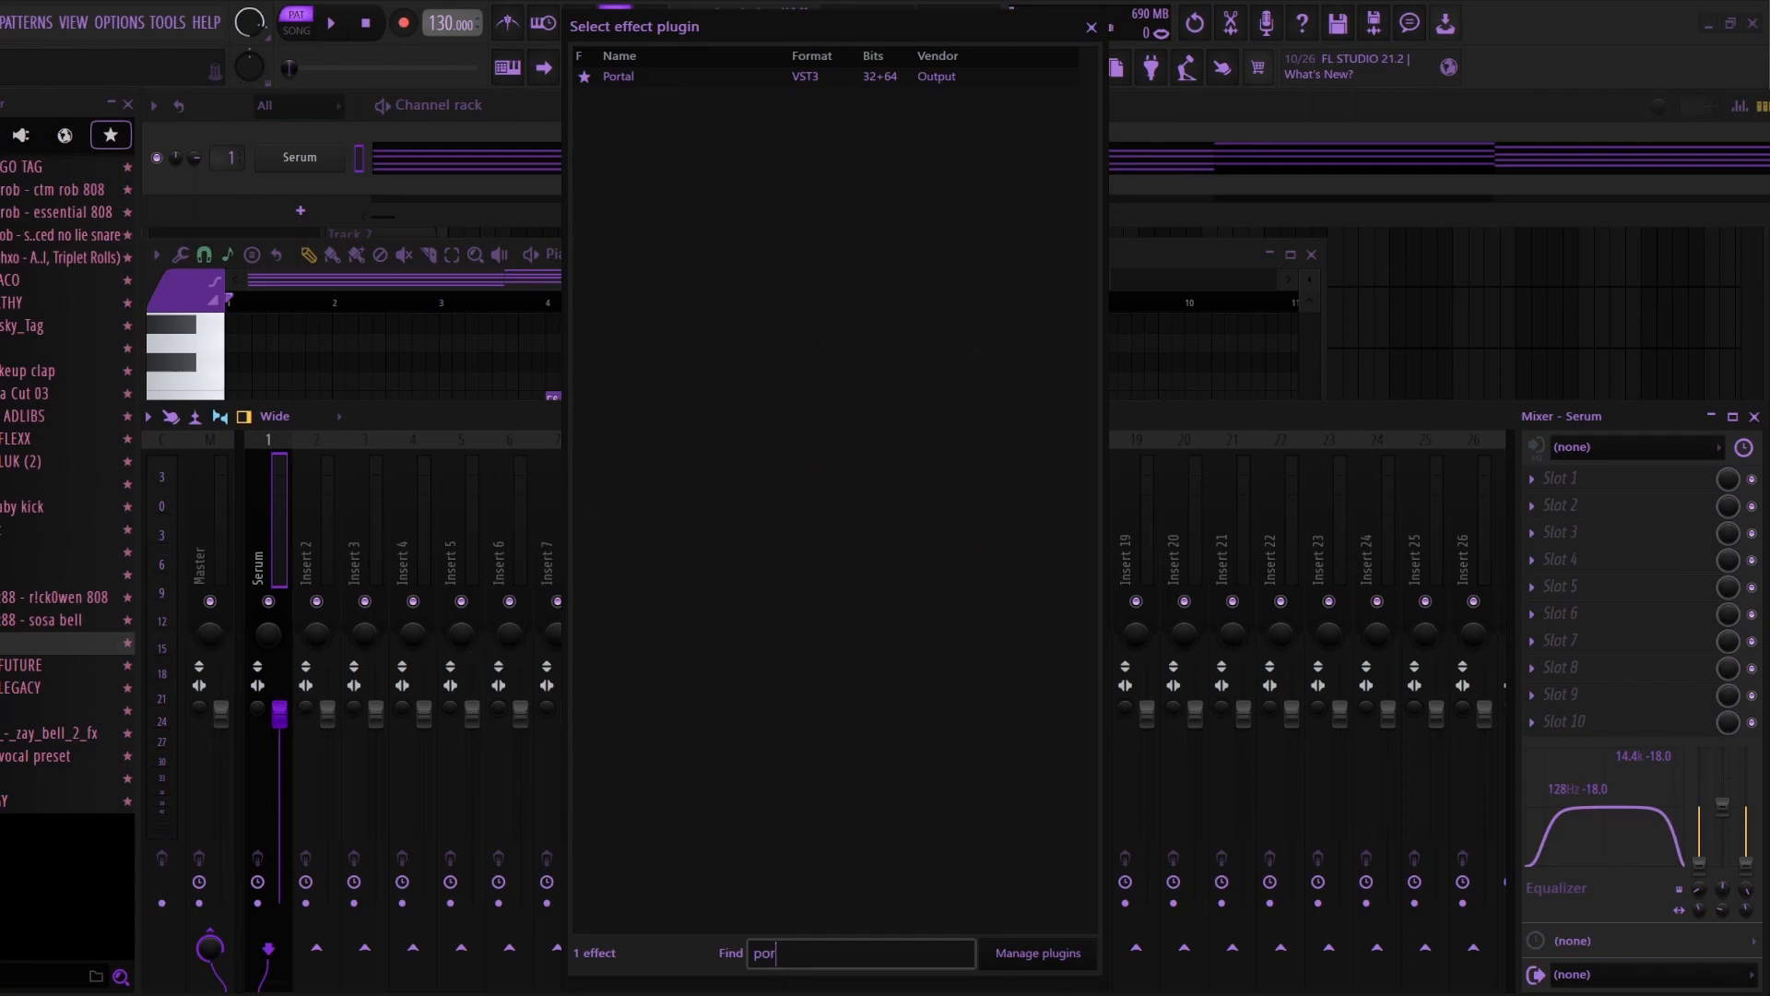
{"action": "key", "text": "Return"}
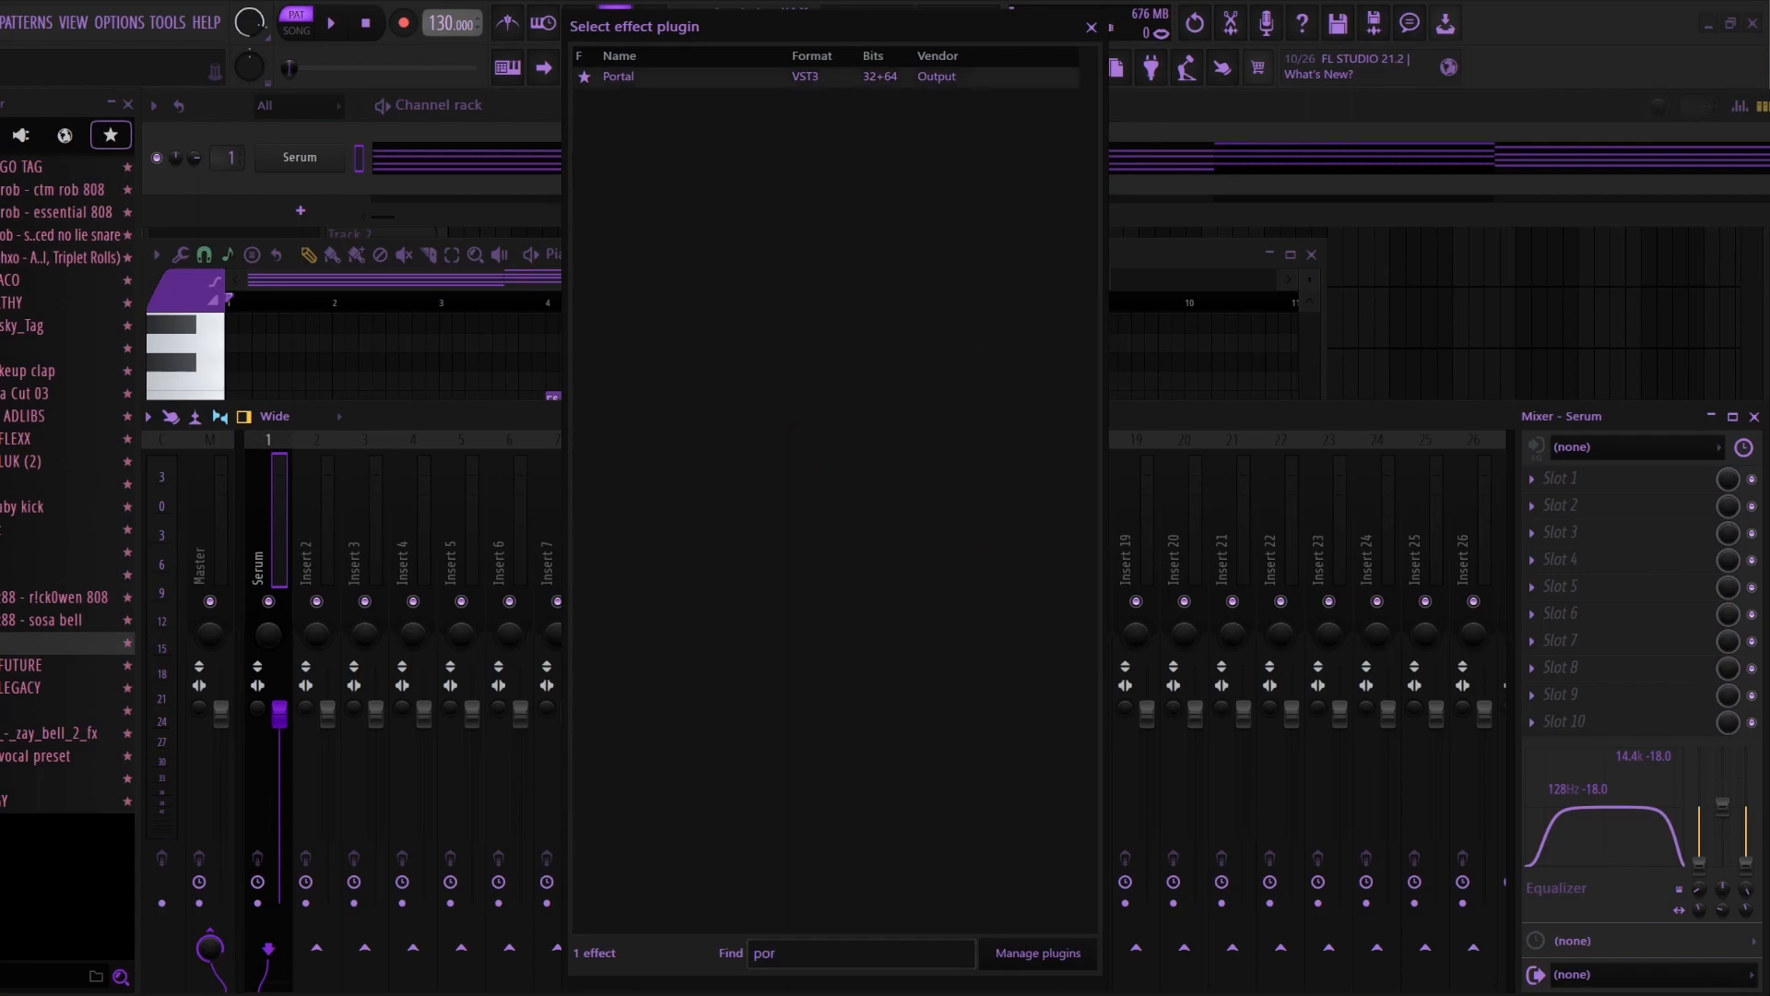
{"action": "key", "text": "Return"}
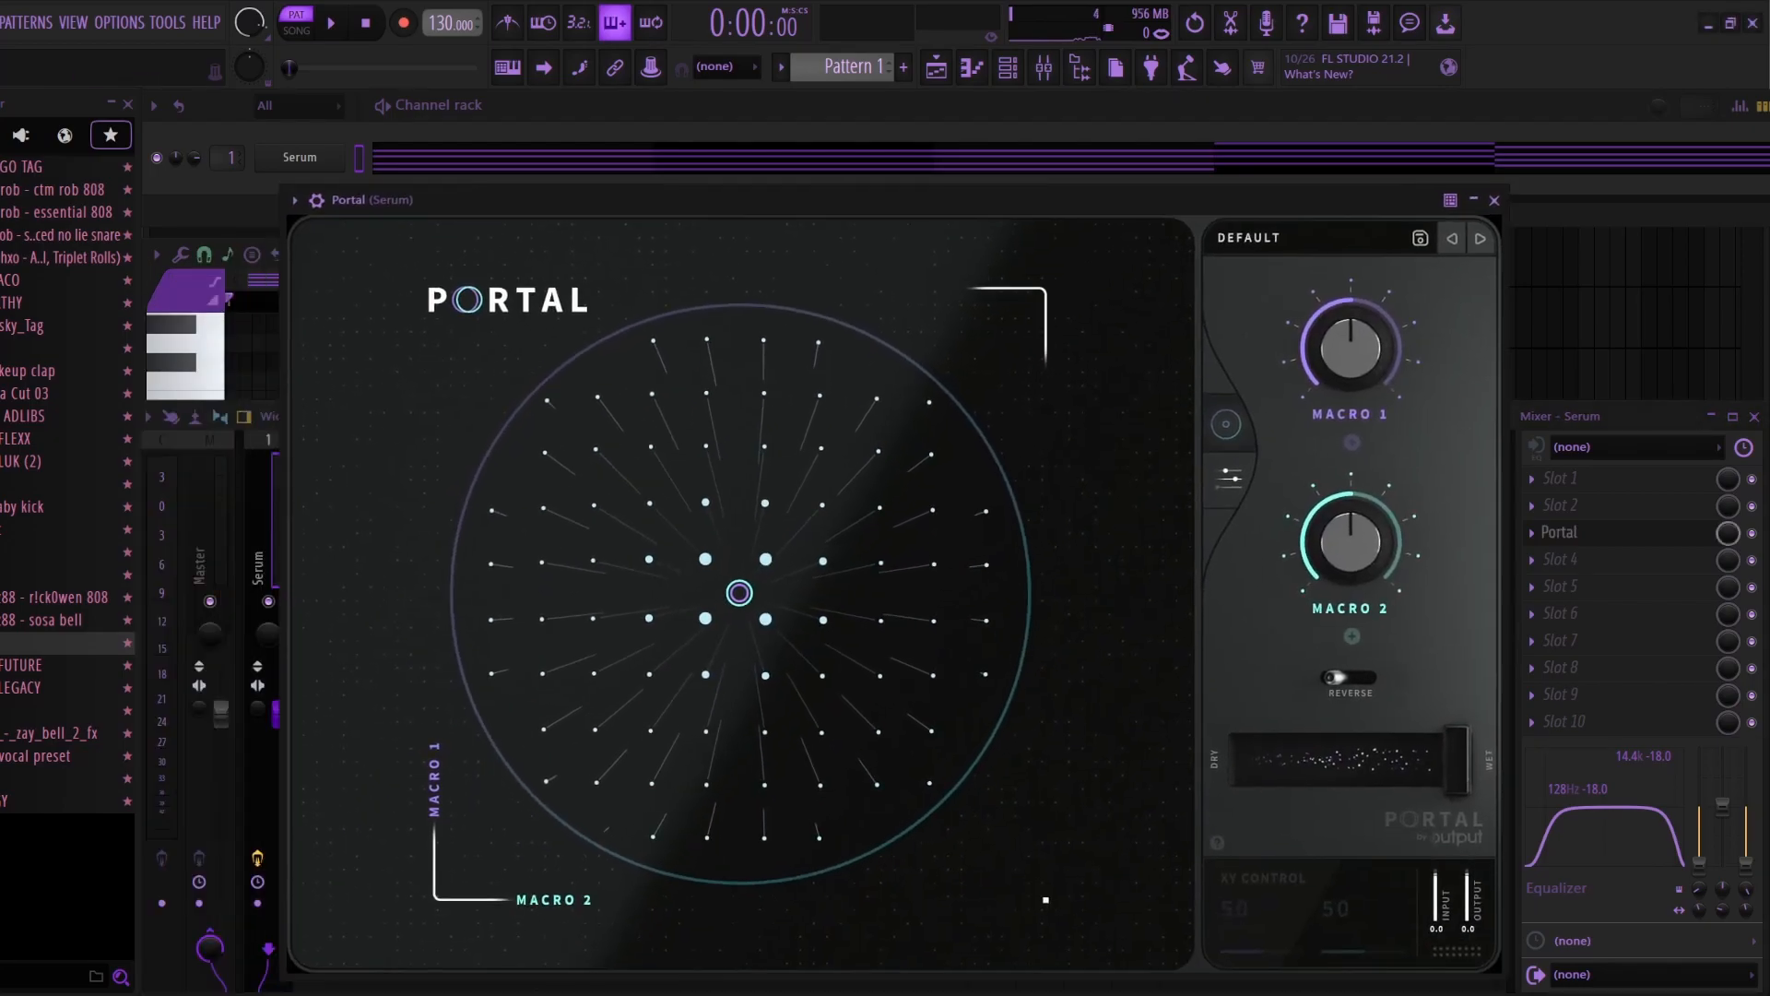
Step: Load the Minor 7th Shimmer preset from the Neural Network bank into Portal and close the plugin
{"action": "left_click", "coordinate": [1250, 238]}
{"action": "scroll", "coordinate": [498, 590], "scroll_direction": "down", "scroll_amount": 5}
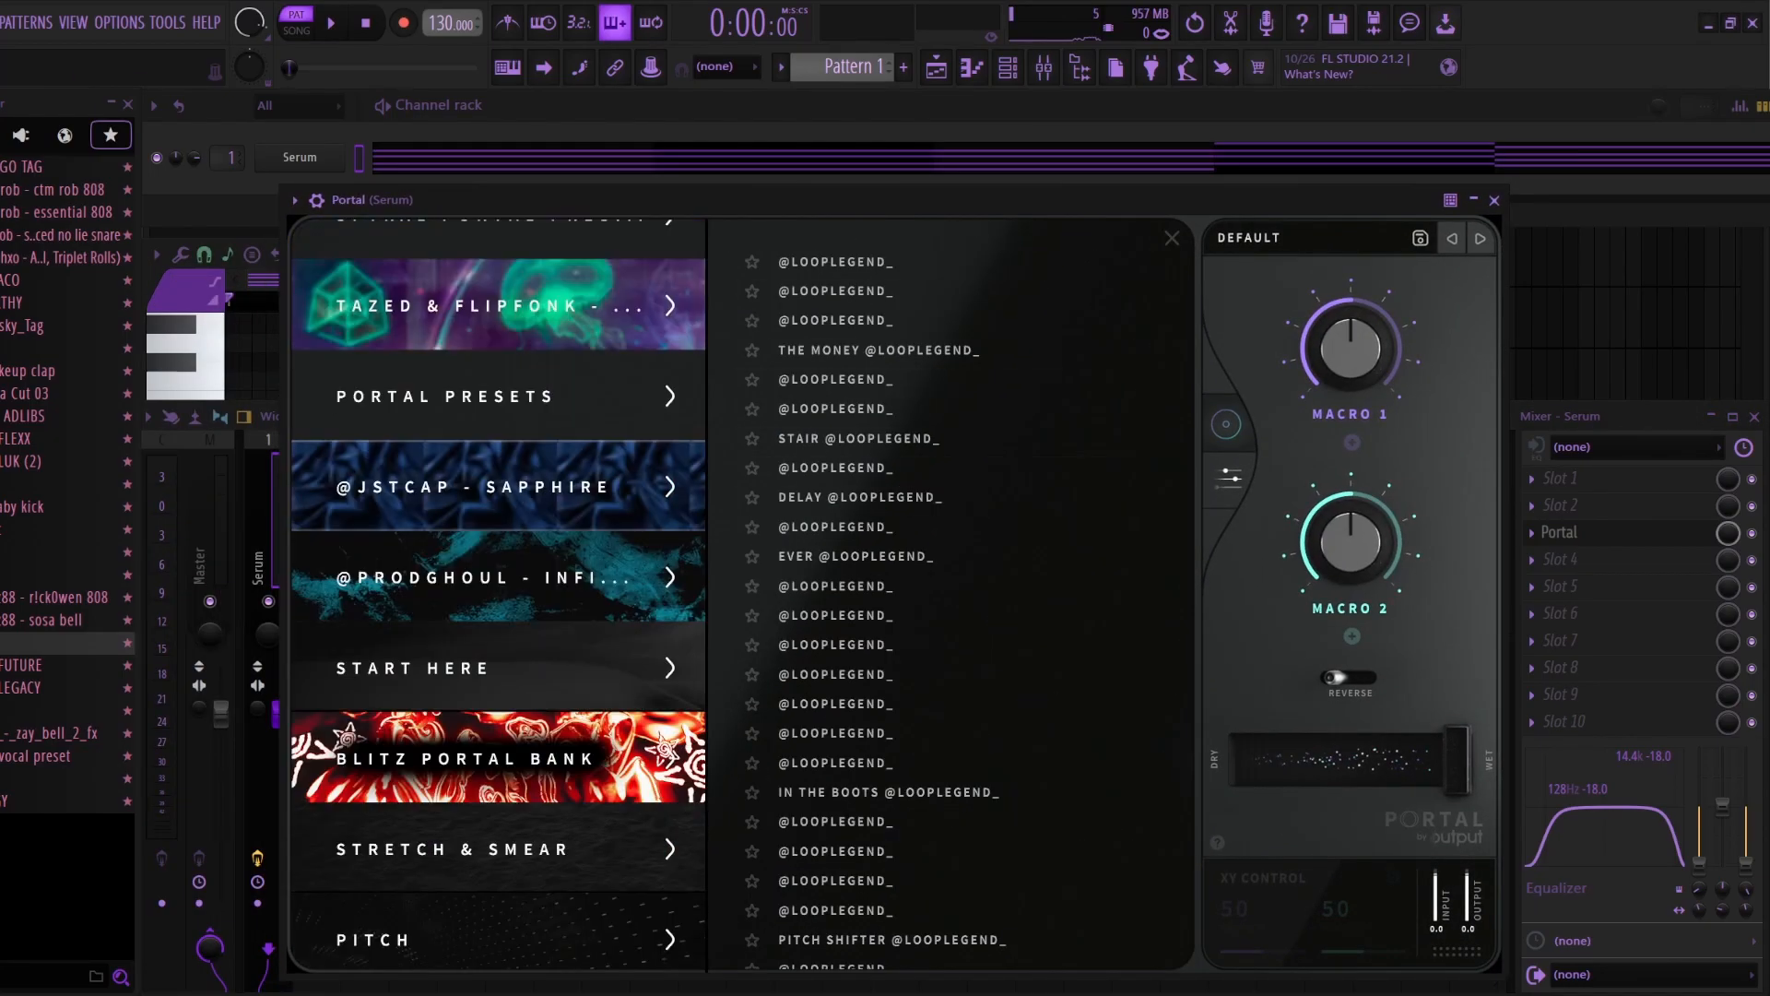
{"action": "scroll", "coordinate": [498, 595], "scroll_direction": "down", "scroll_amount": 20}
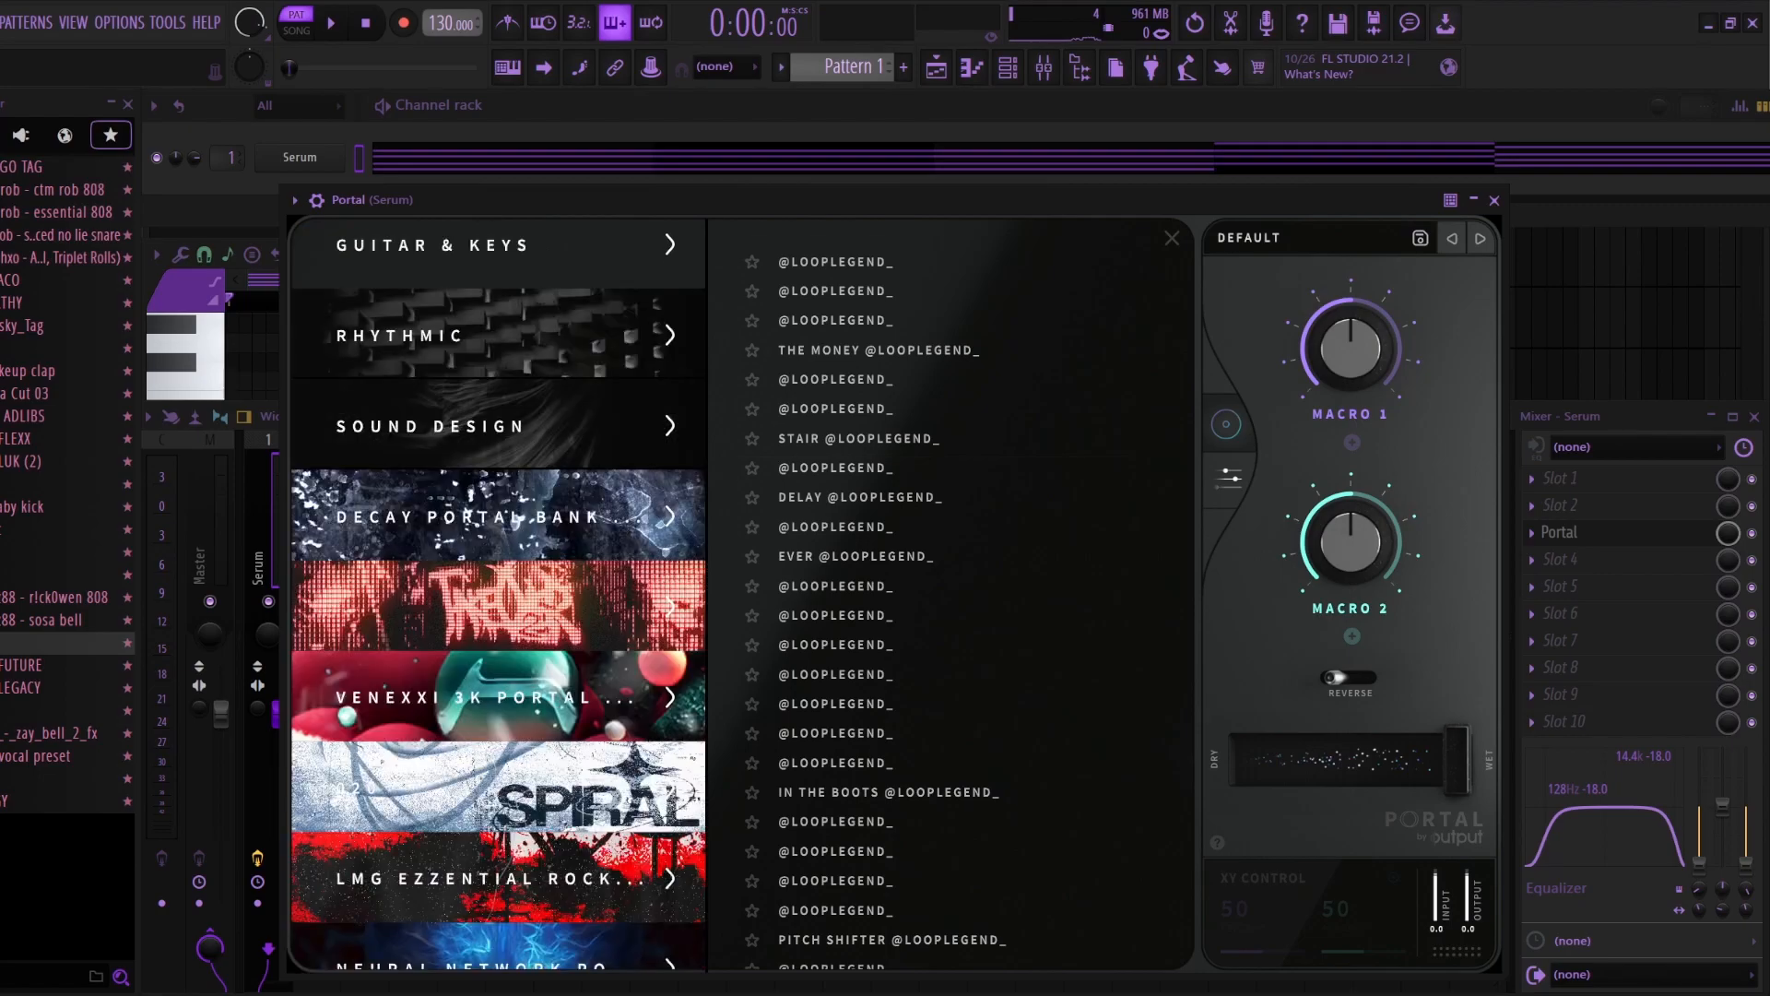
{"action": "scroll", "coordinate": [498, 594], "scroll_direction": "up", "scroll_amount": 3}
{"action": "left_click", "coordinate": [517, 672]}
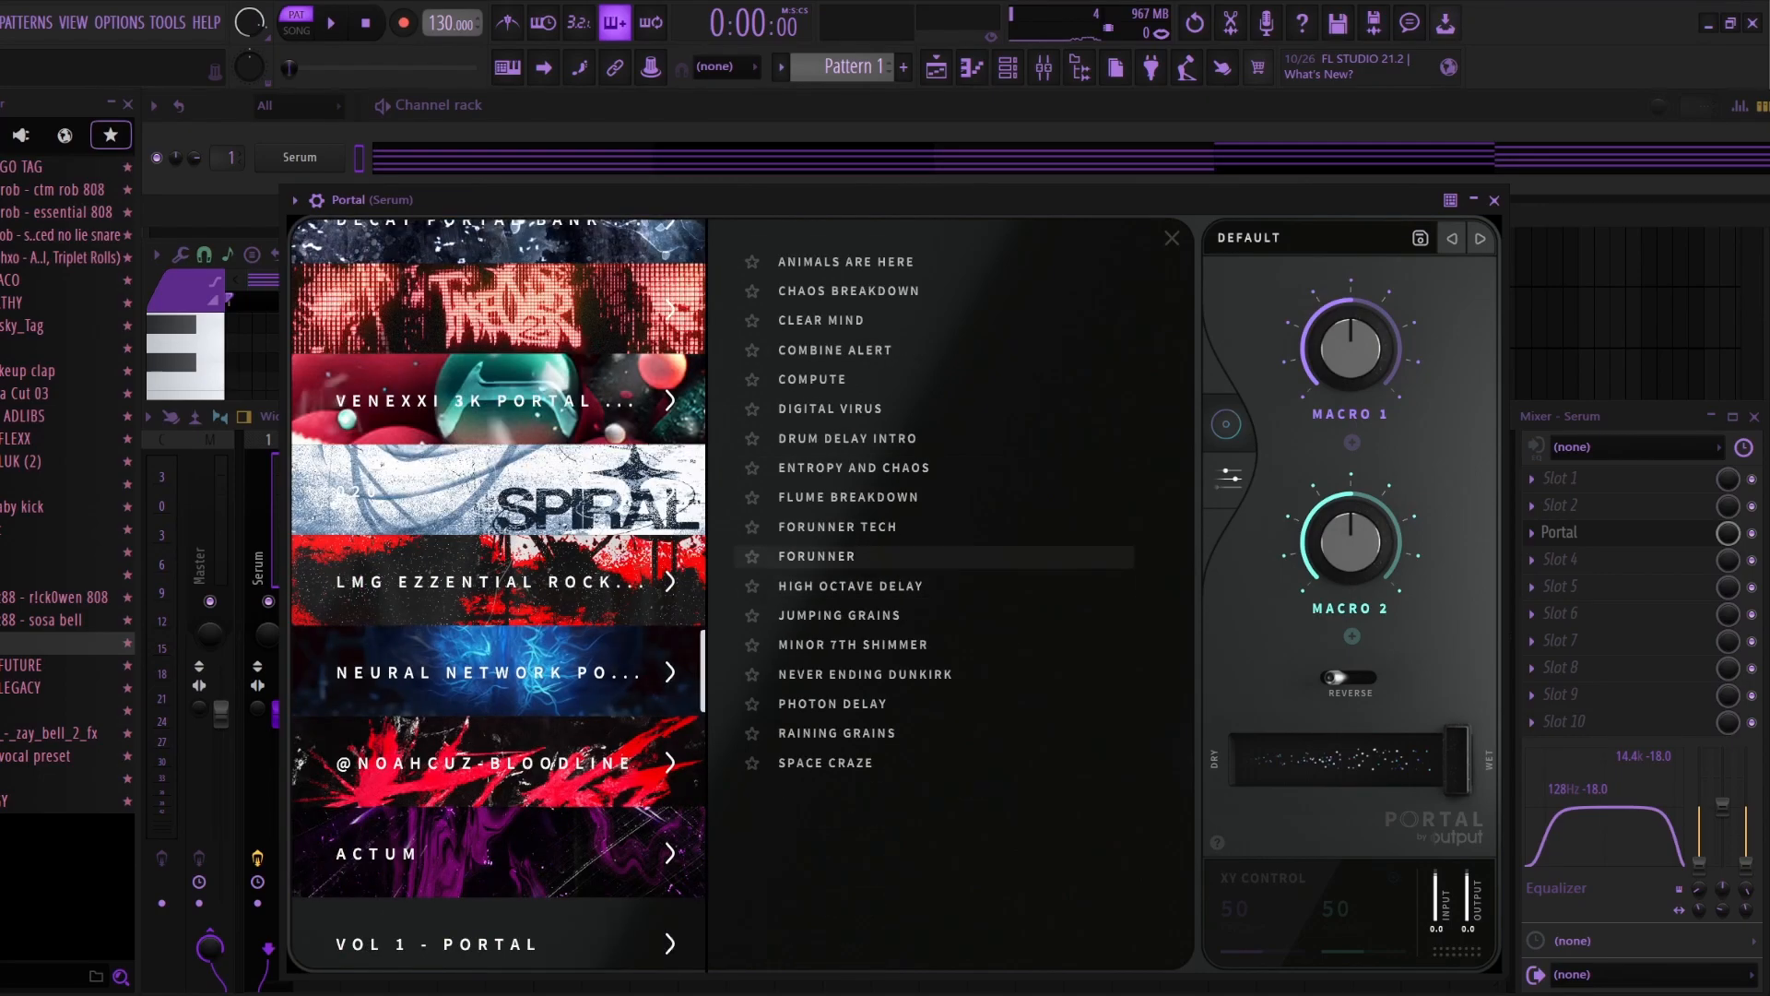
{"action": "left_click", "coordinate": [853, 644]}
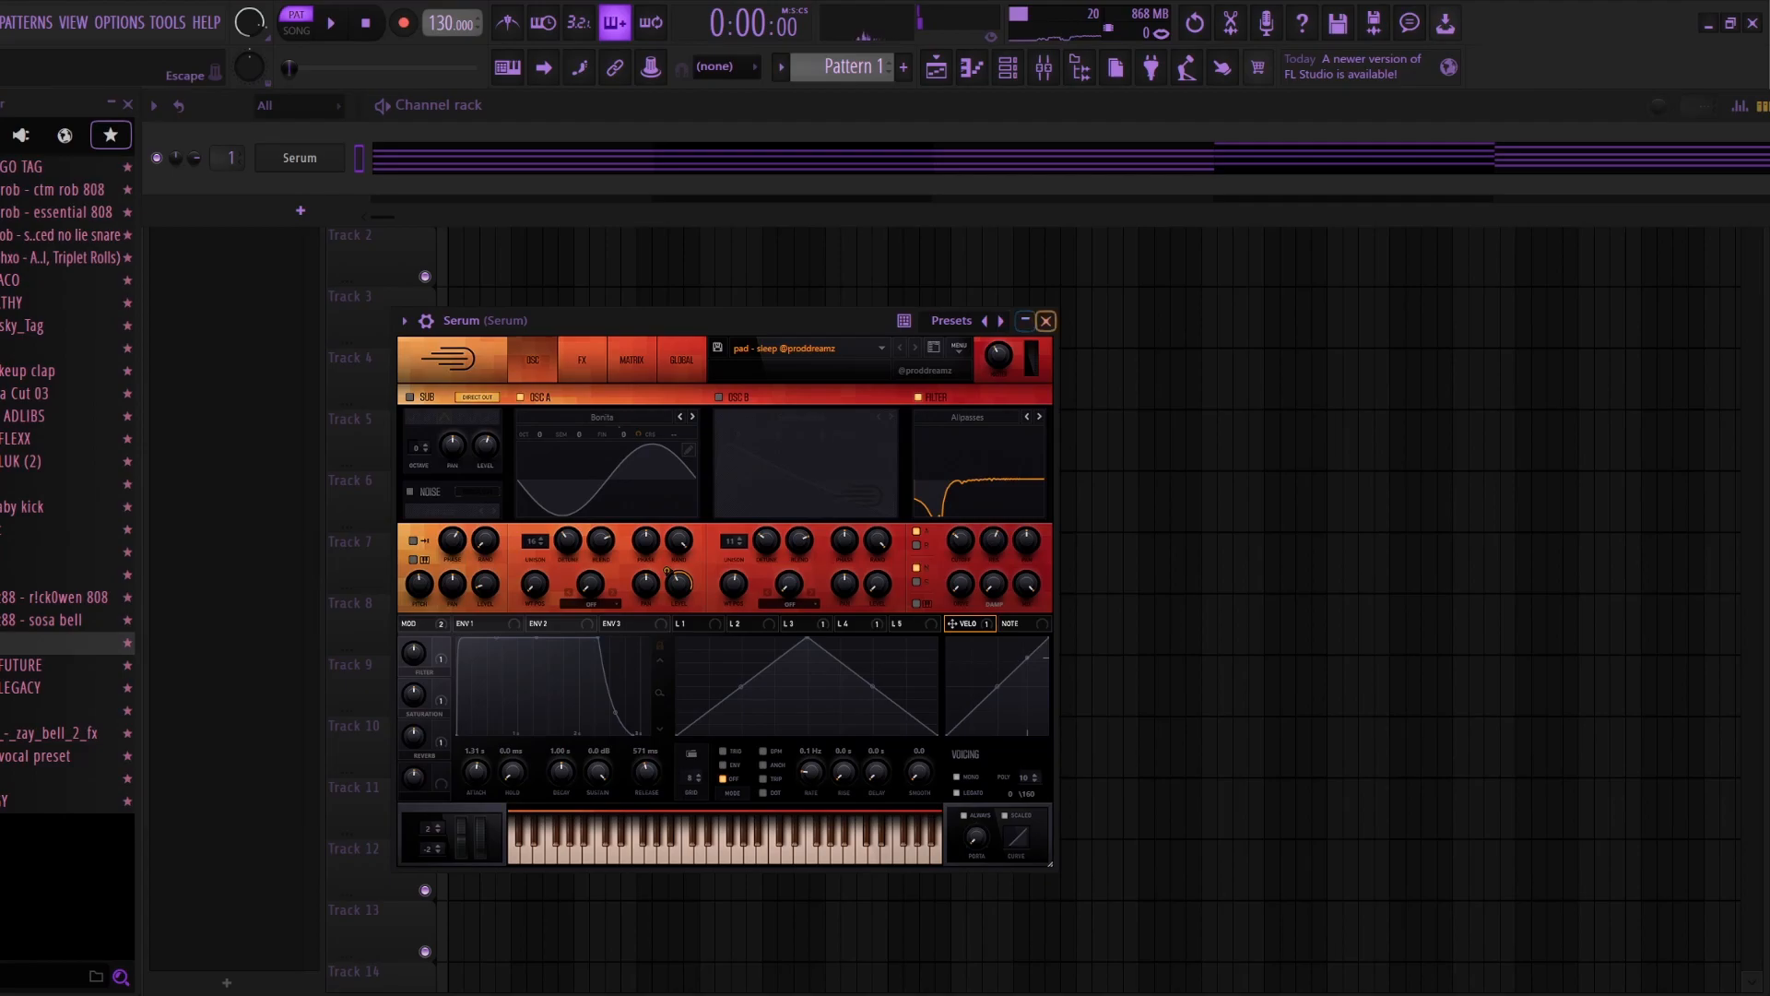
{"action": "left_click", "coordinate": [1046, 321]}
Step: Review the Serum chord notes in the piano roll and the effect chain on its mixer track
{"action": "left_click", "coordinate": [300, 158]}
{"action": "right_click", "coordinate": [300, 158]}
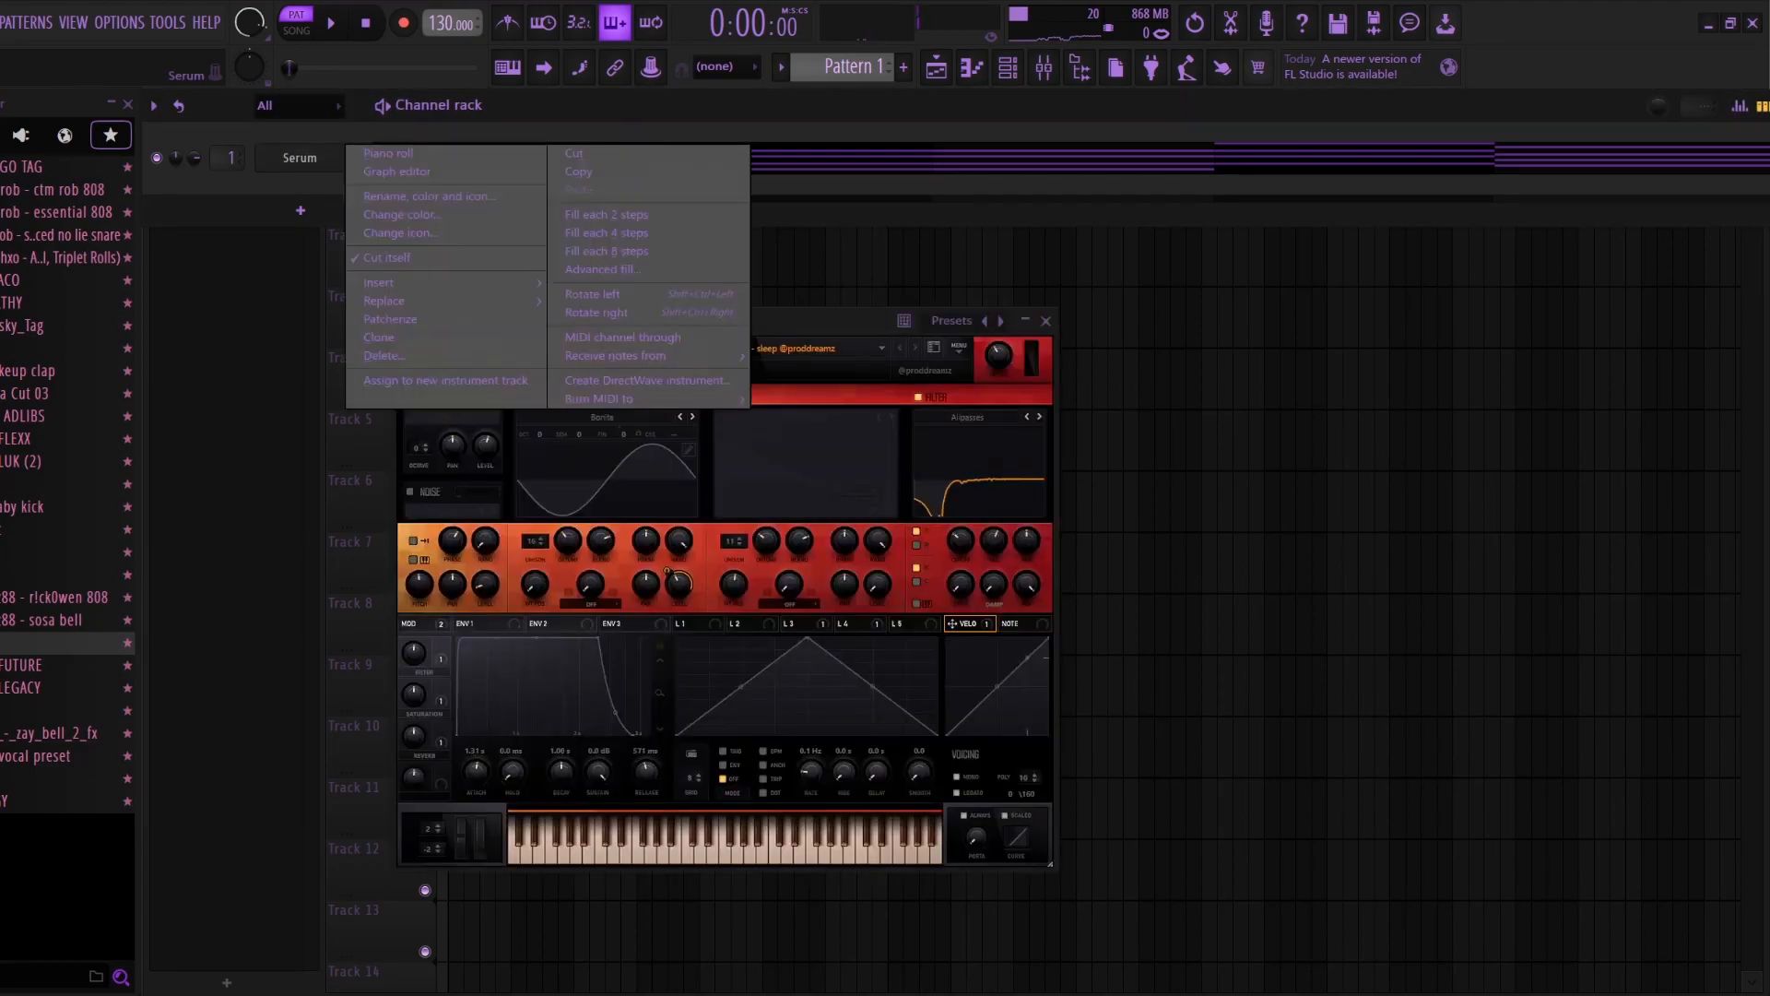
{"action": "left_click", "coordinate": [388, 153]}
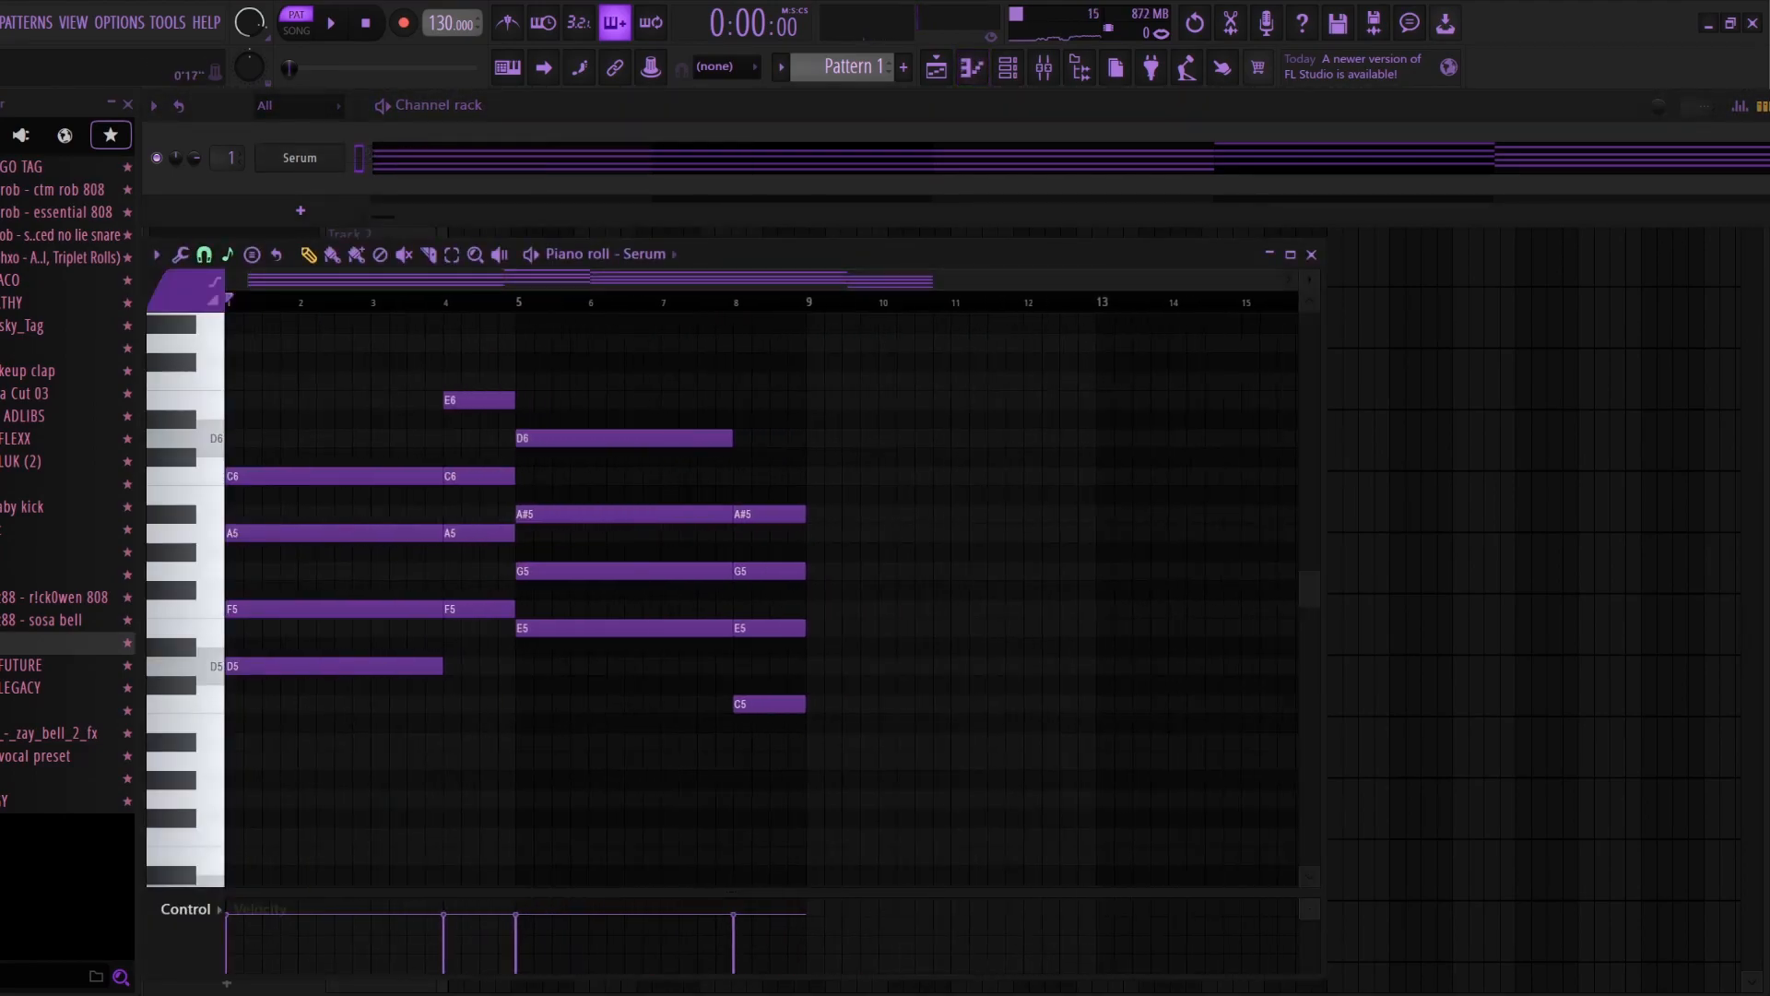
{"action": "left_click", "coordinate": [1044, 66]}
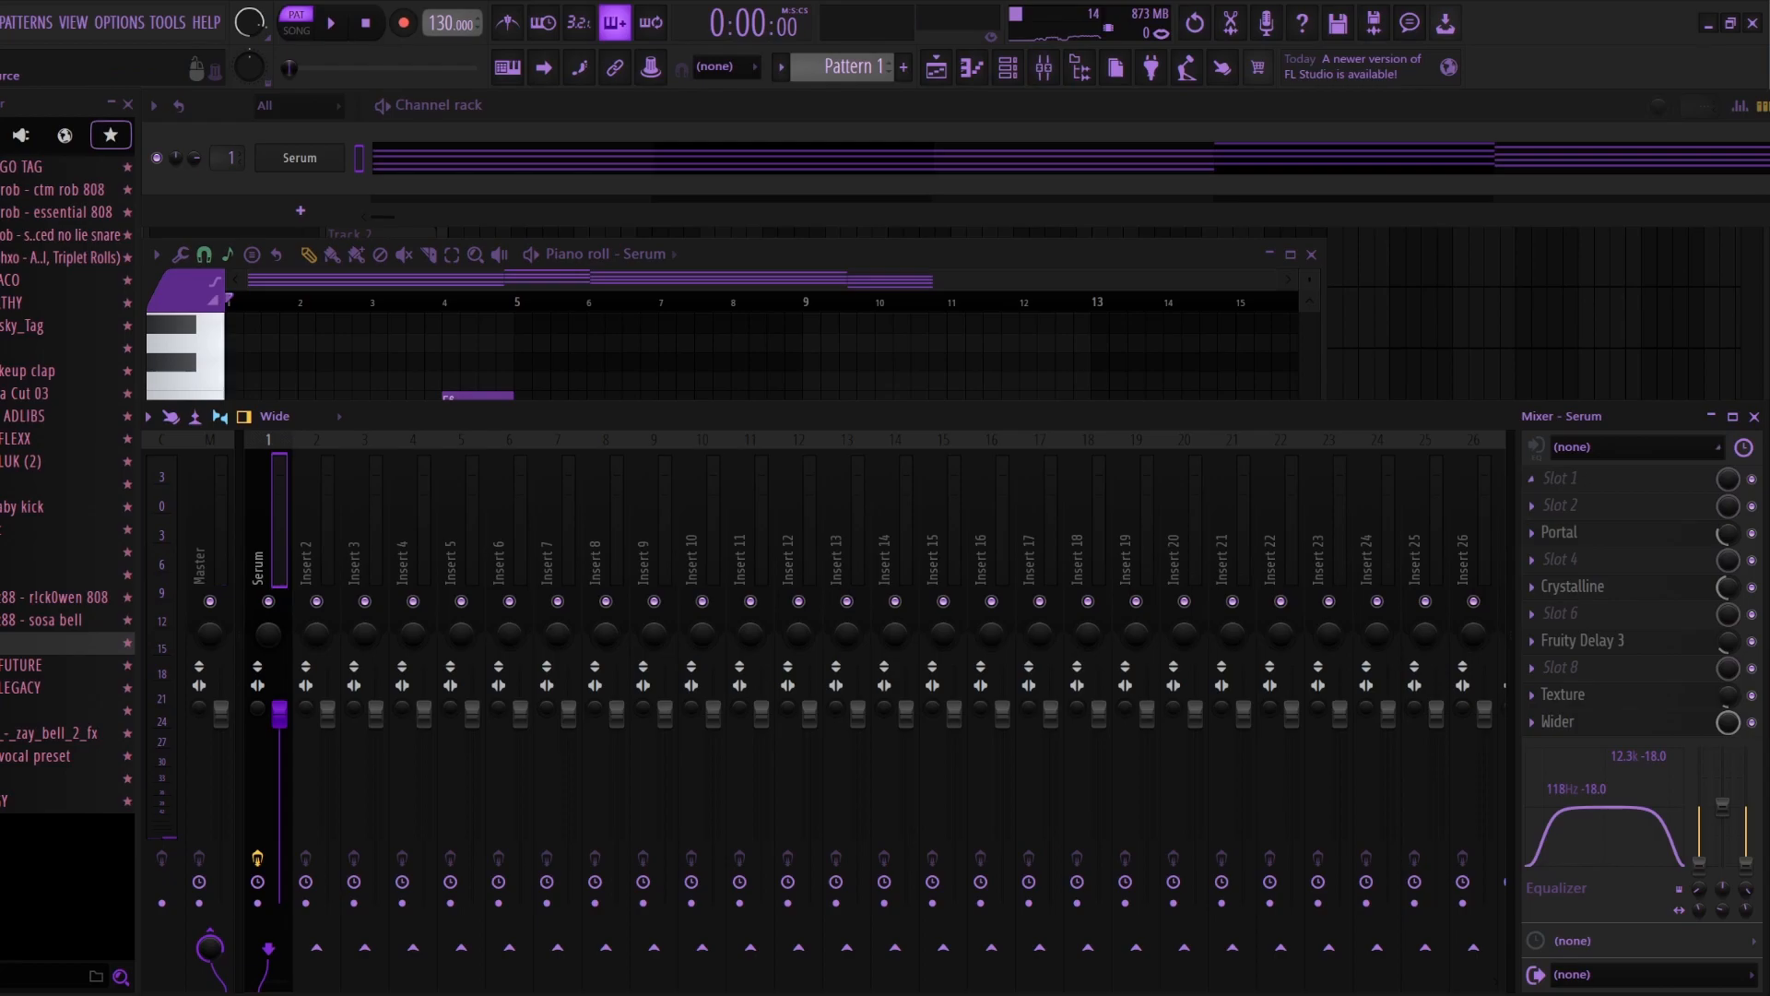
Step: Play the Serum chords while viewing Portal, Crystalline, Fruity Delay 3, Texture and Wider on the mixer track
{"action": "left_click", "coordinate": [908, 343]}
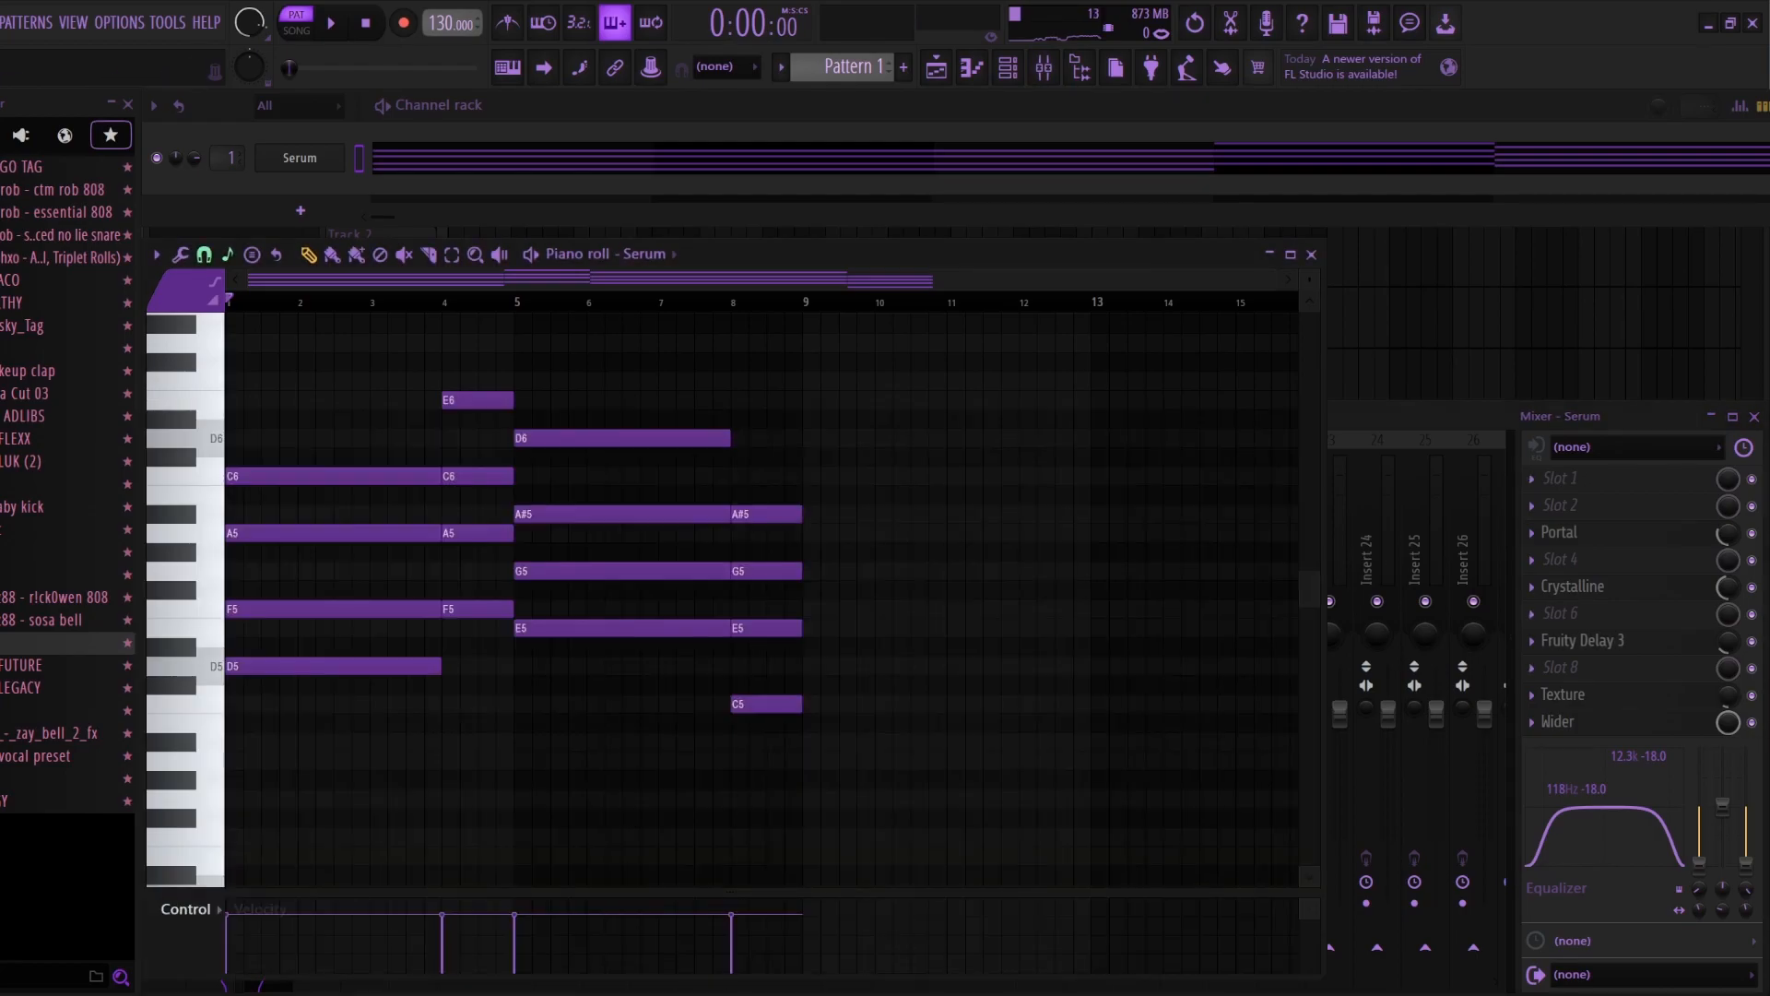
{"action": "key", "text": "space"}
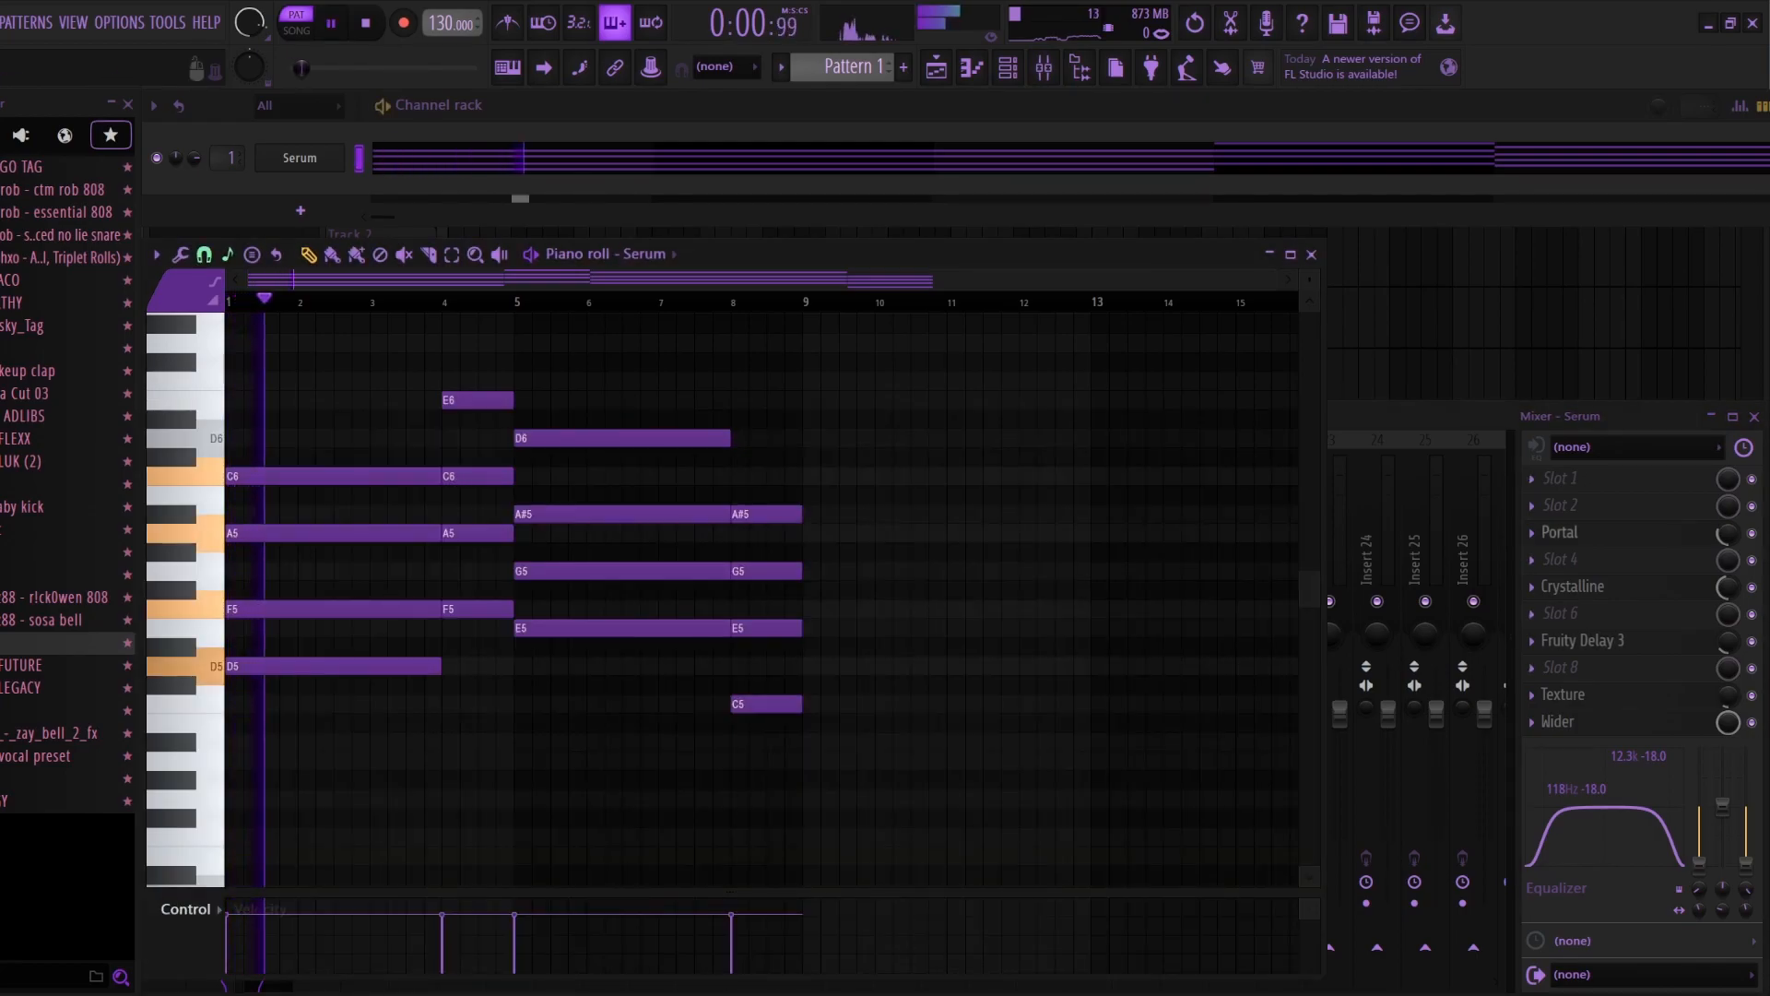
{"action": "left_click", "coordinate": [1561, 533]}
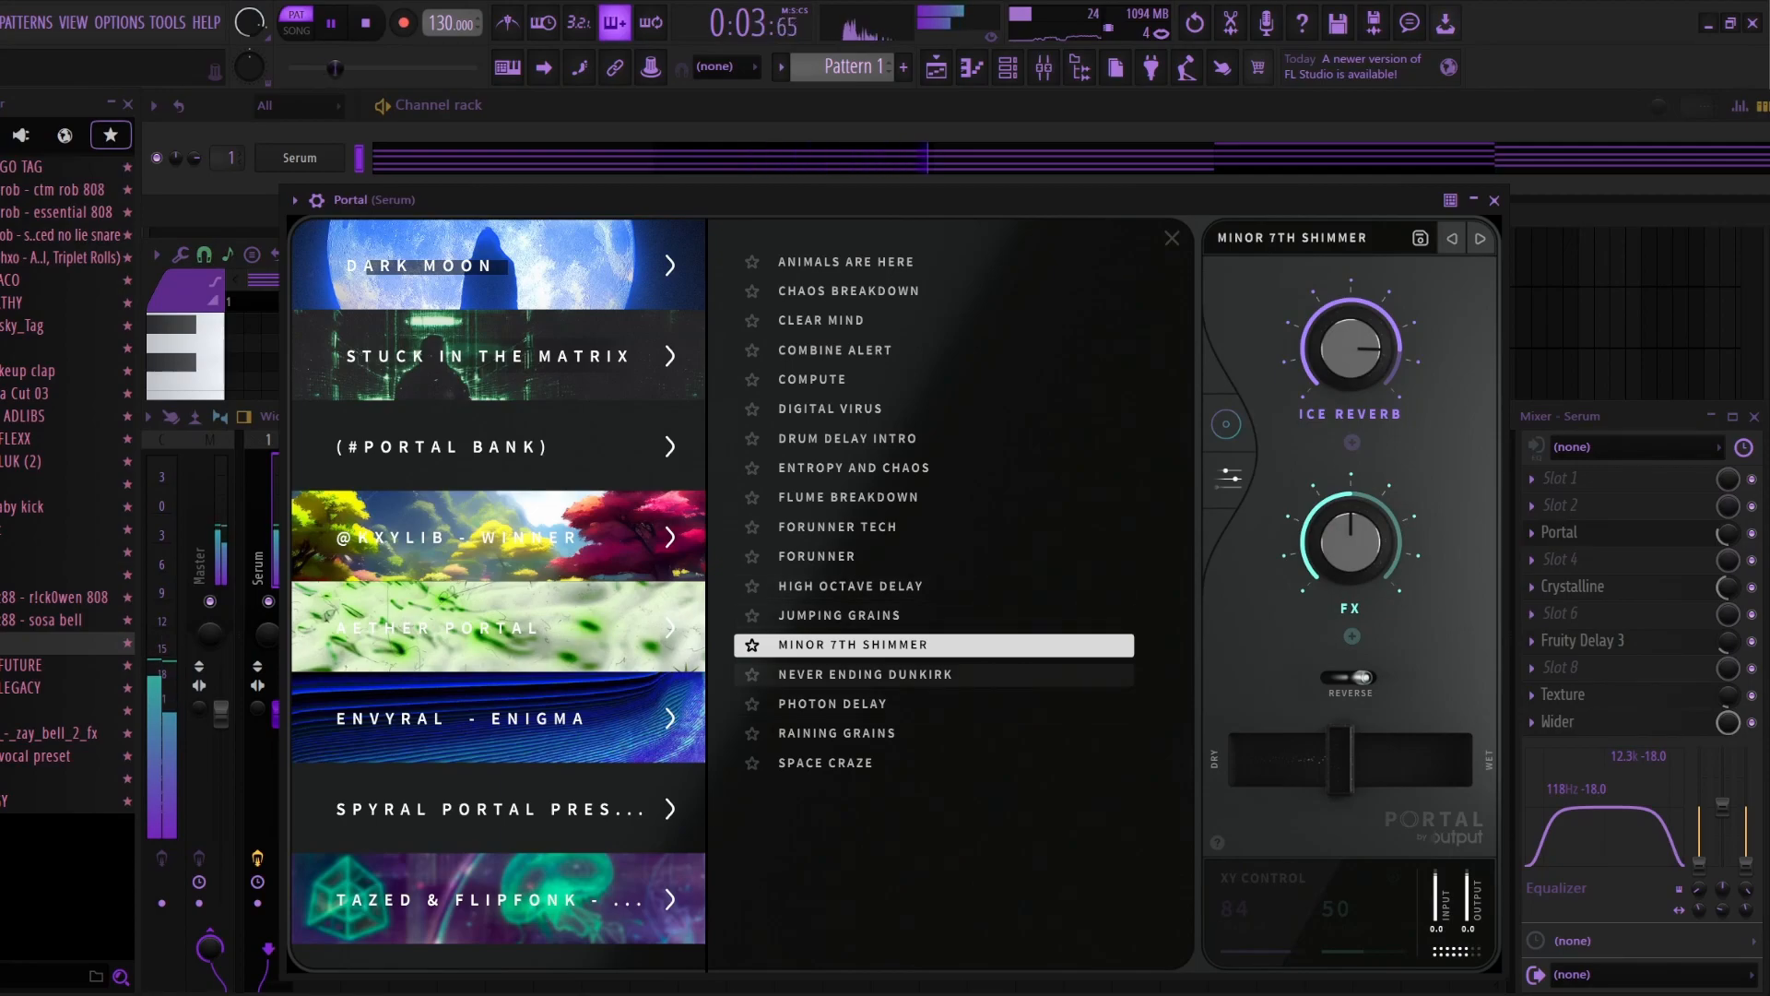
{"action": "left_click", "coordinate": [1573, 586]}
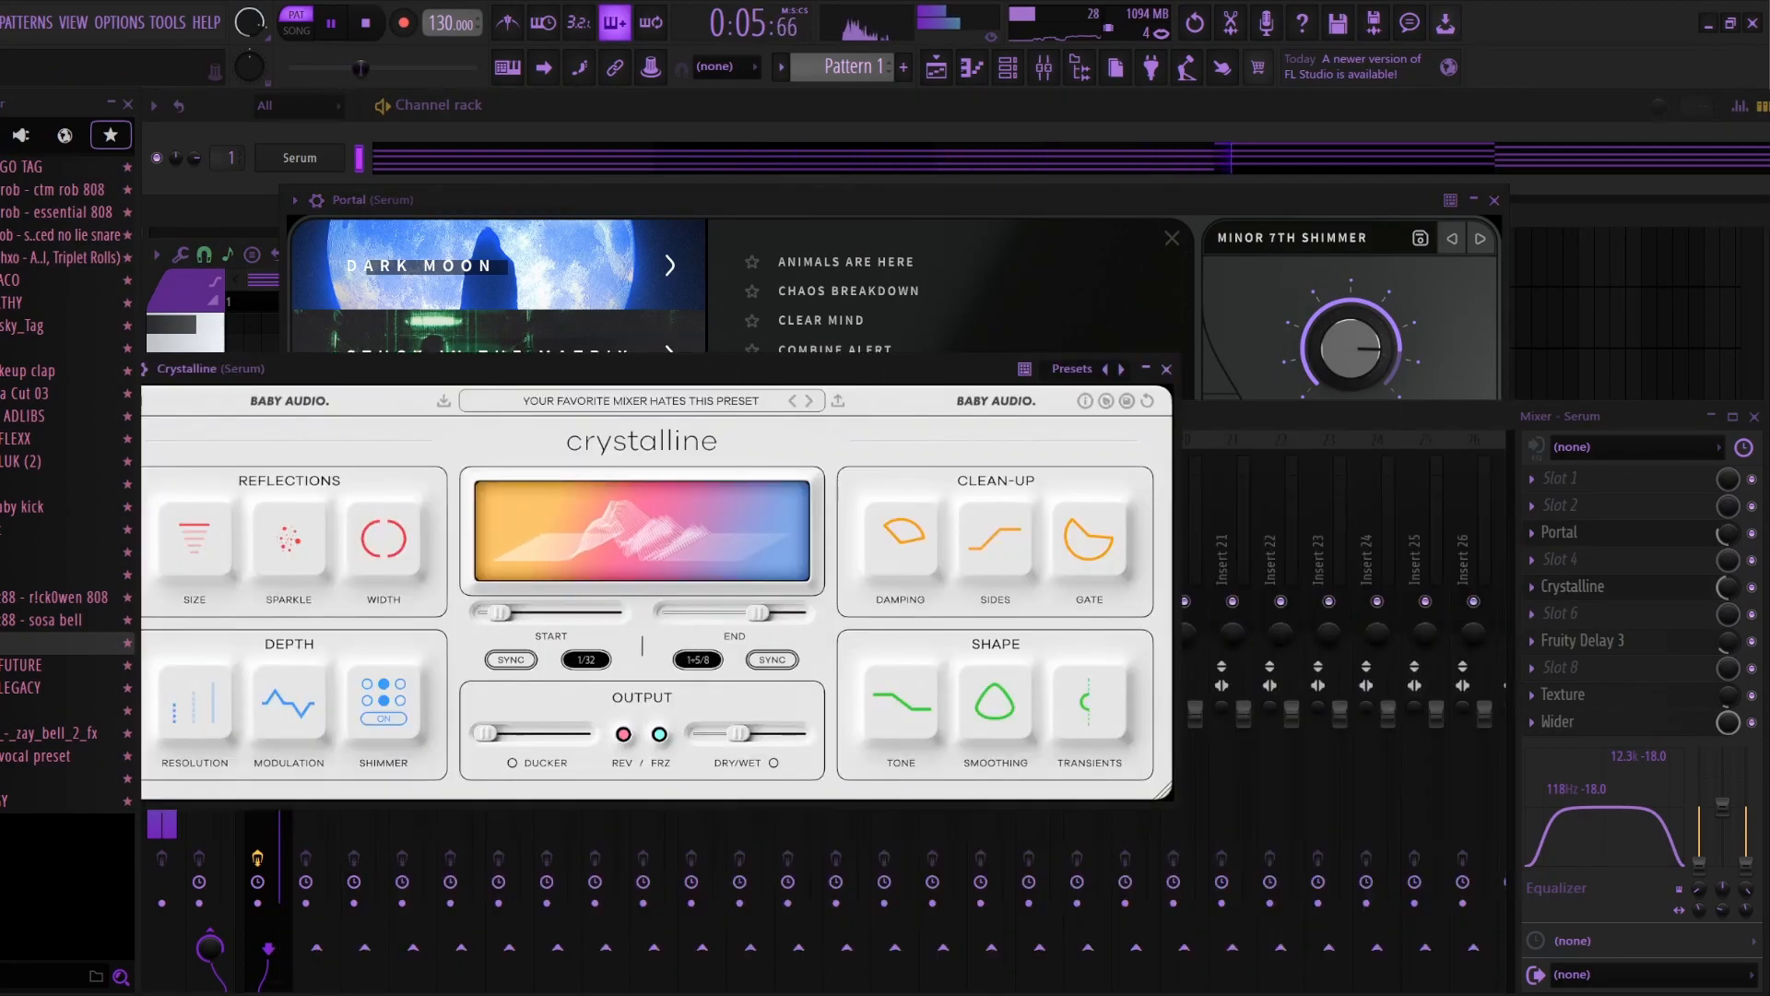
{"action": "left_click", "coordinate": [1582, 640]}
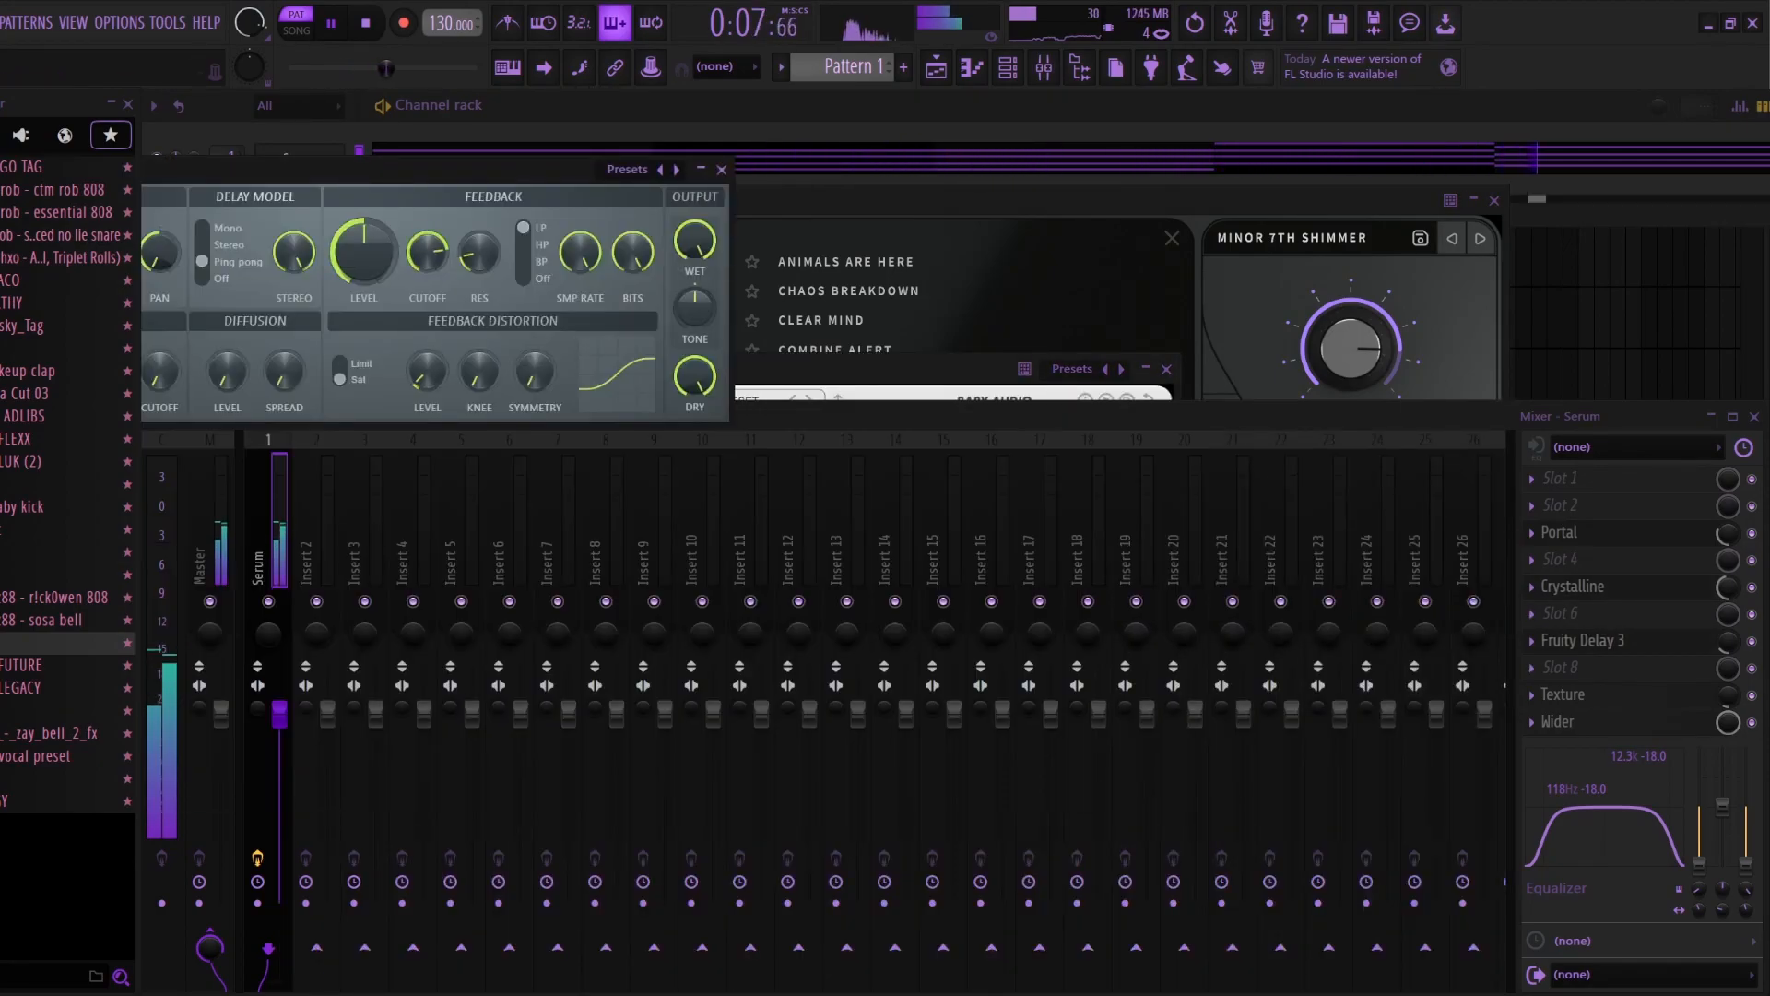
{"action": "left_click", "coordinate": [1563, 695]}
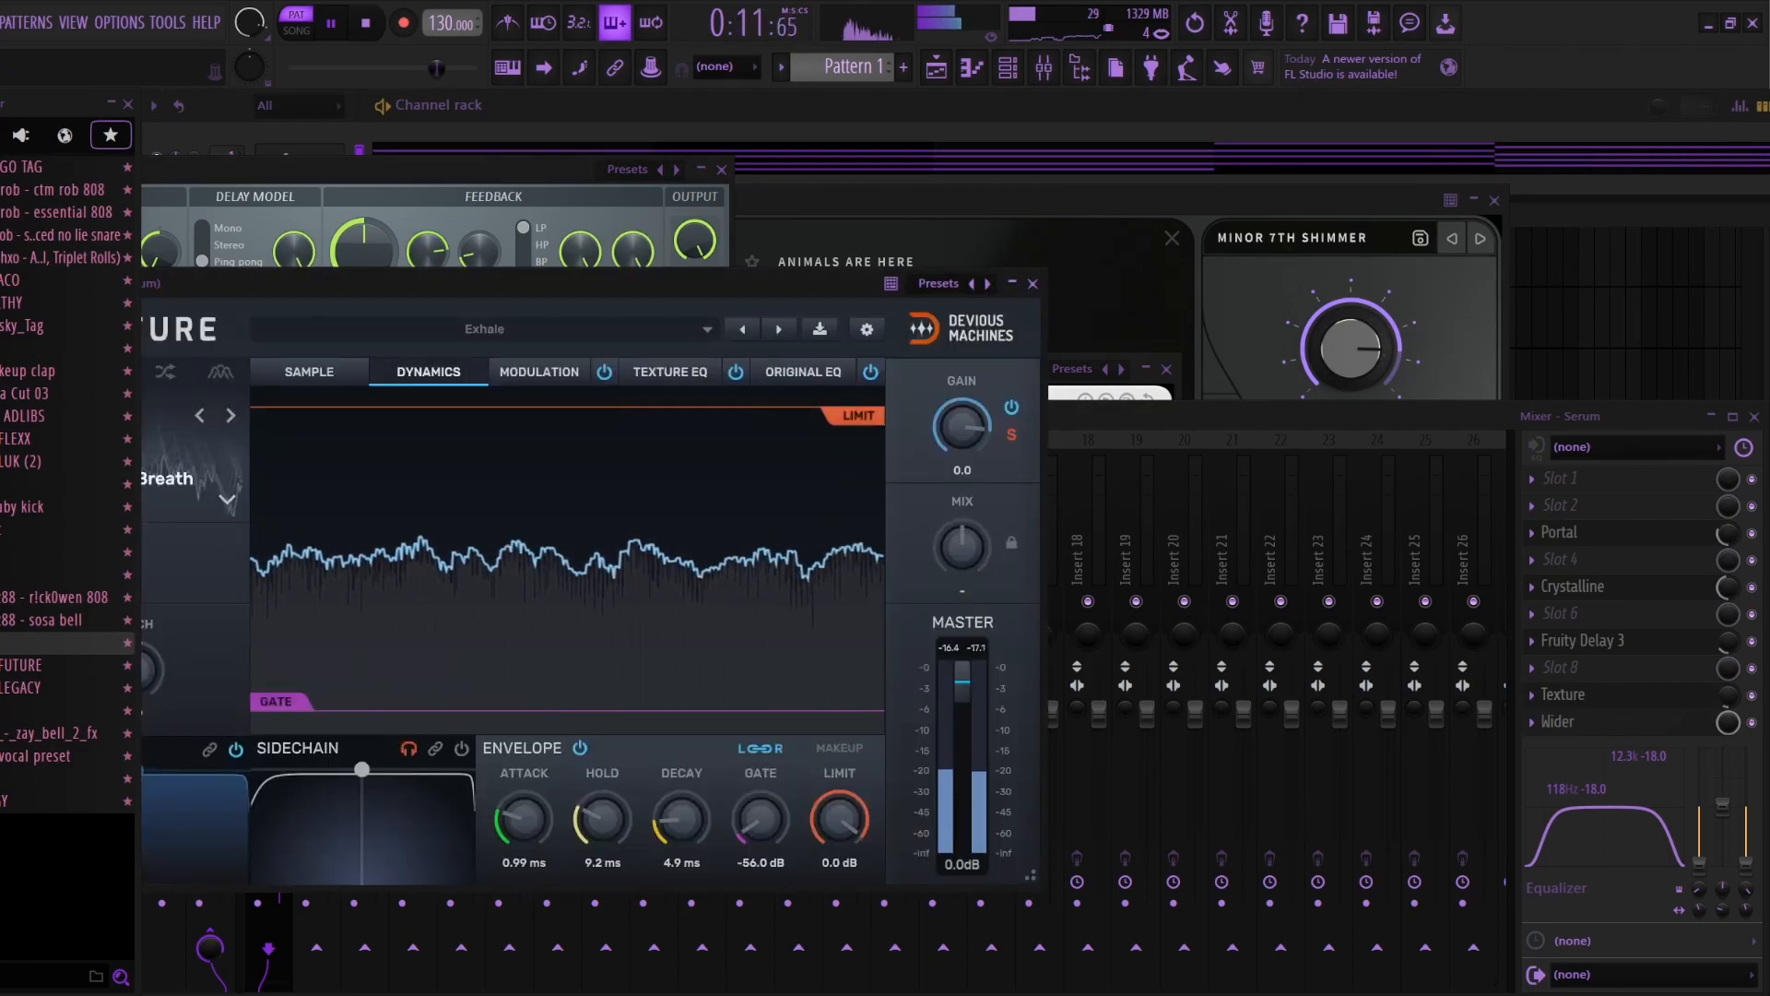
{"action": "left_click", "coordinate": [1033, 284]}
{"action": "left_click", "coordinate": [1559, 722]}
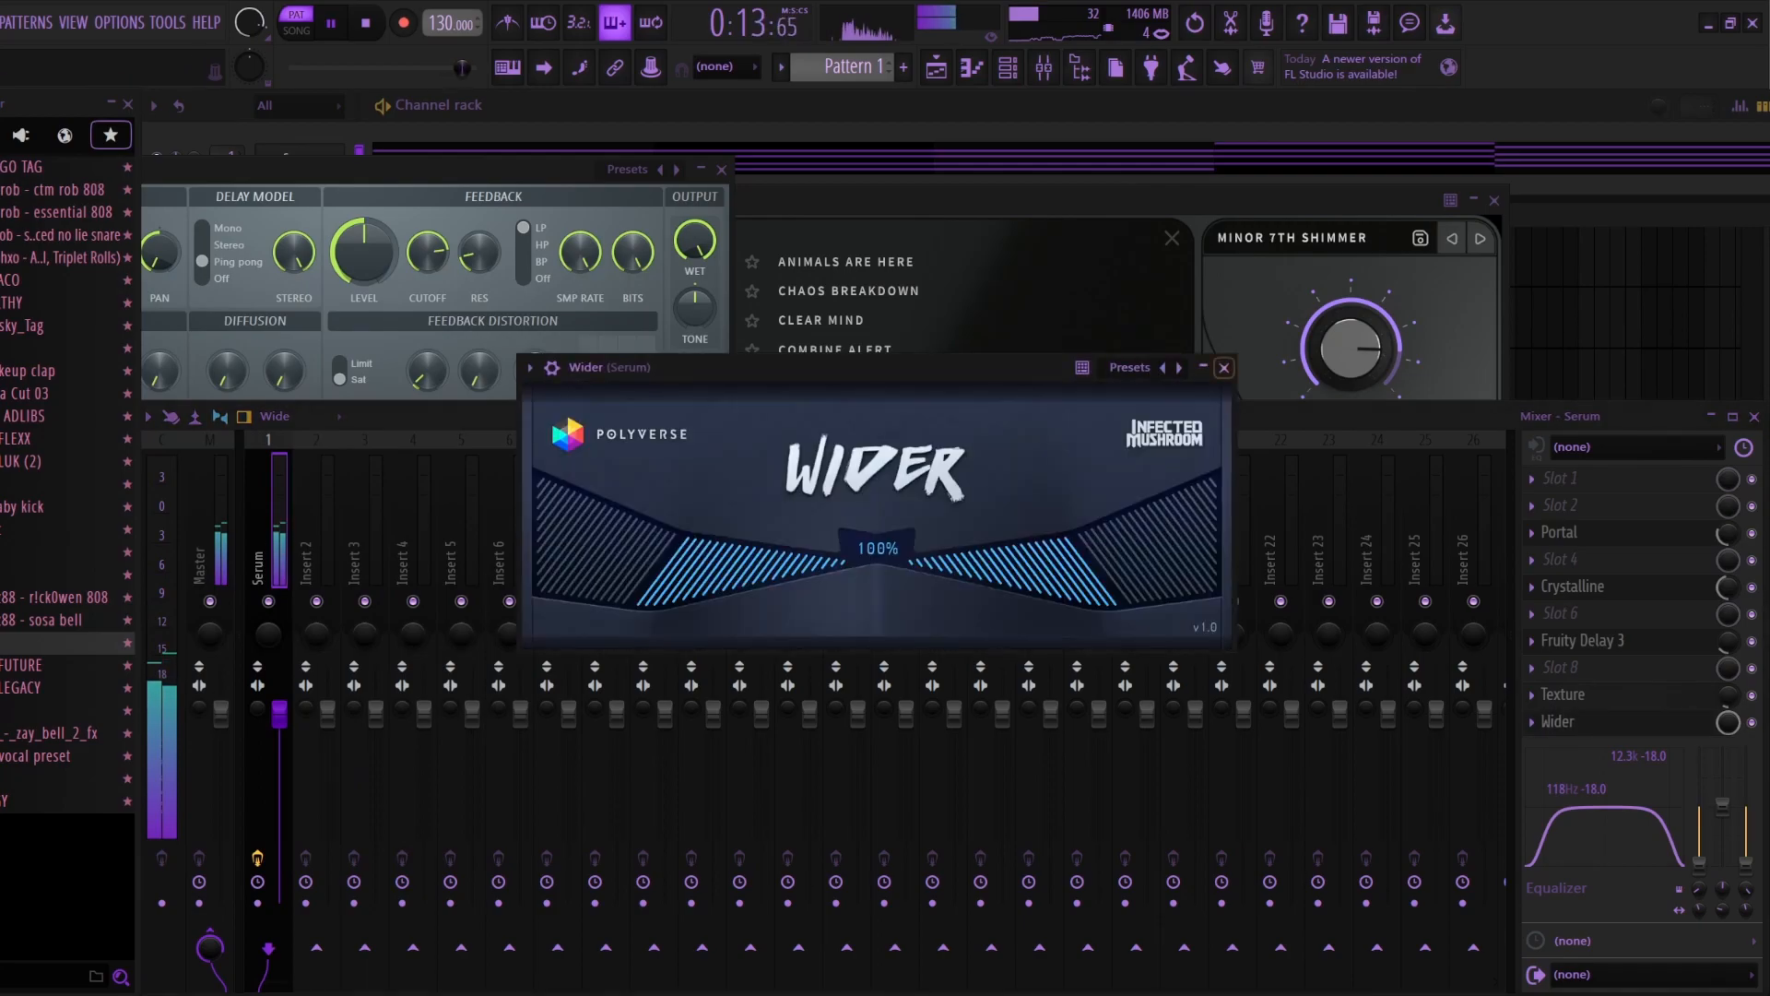
{"action": "left_click", "coordinate": [1223, 368]}
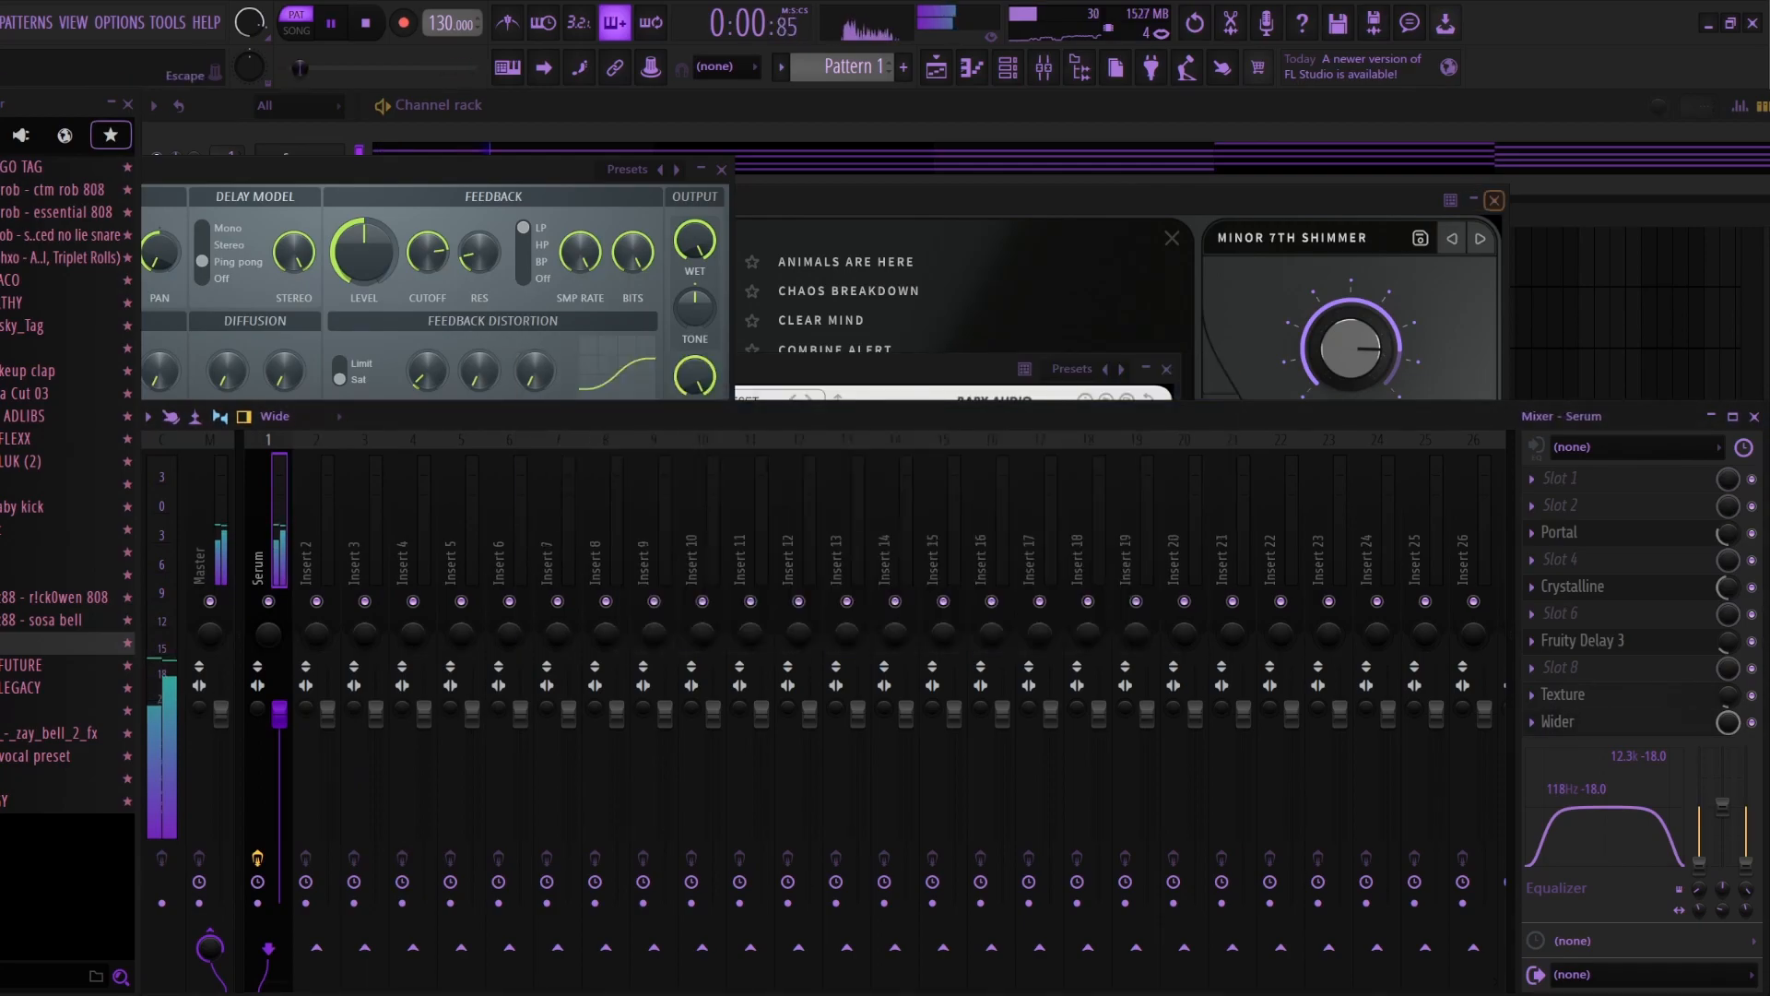
Step: Stop playback, close the open effect windows and reposition the piano roll
{"action": "left_click", "coordinate": [1495, 200]}
{"action": "key", "text": "space"}
{"action": "left_click", "coordinate": [722, 170]}
{"action": "left_click_drag", "start_coordinate": [784, 254], "coordinate": [818, 199]}
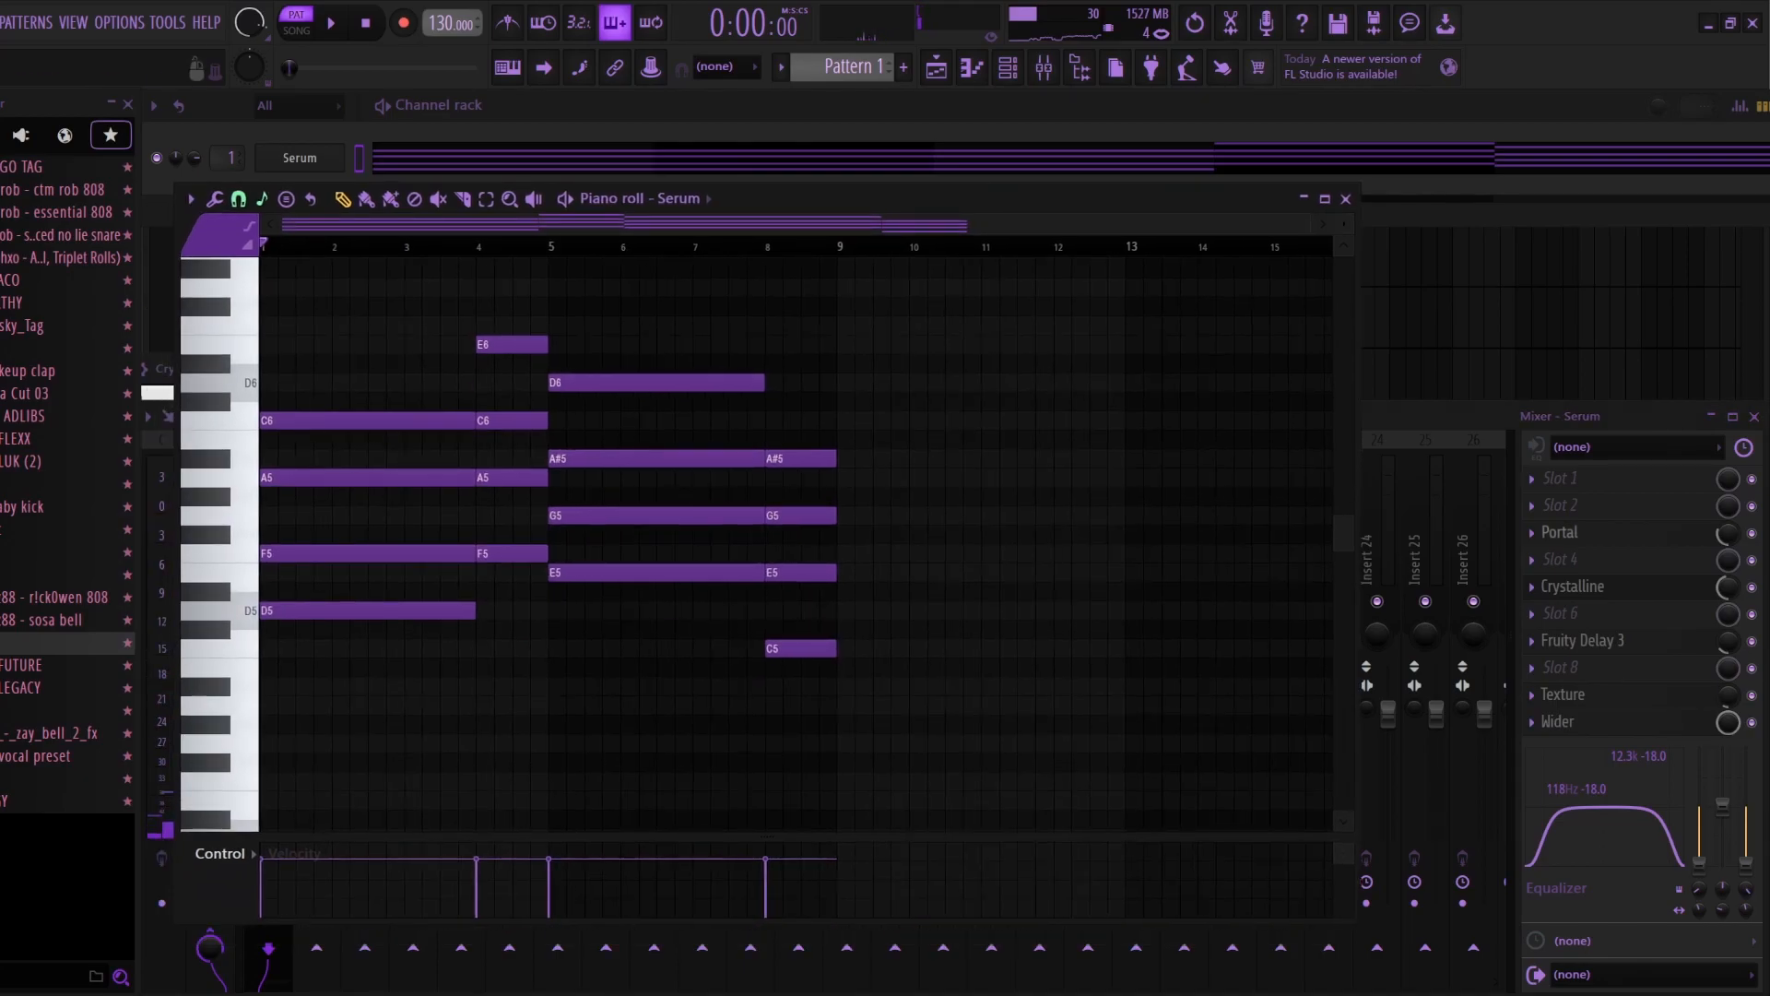
Step: Inspect the Portal, Crystalline and Fruity Delay 3 settings on the Serum track one at a time, closing each plugin
{"action": "left_click", "coordinate": [1560, 532]}
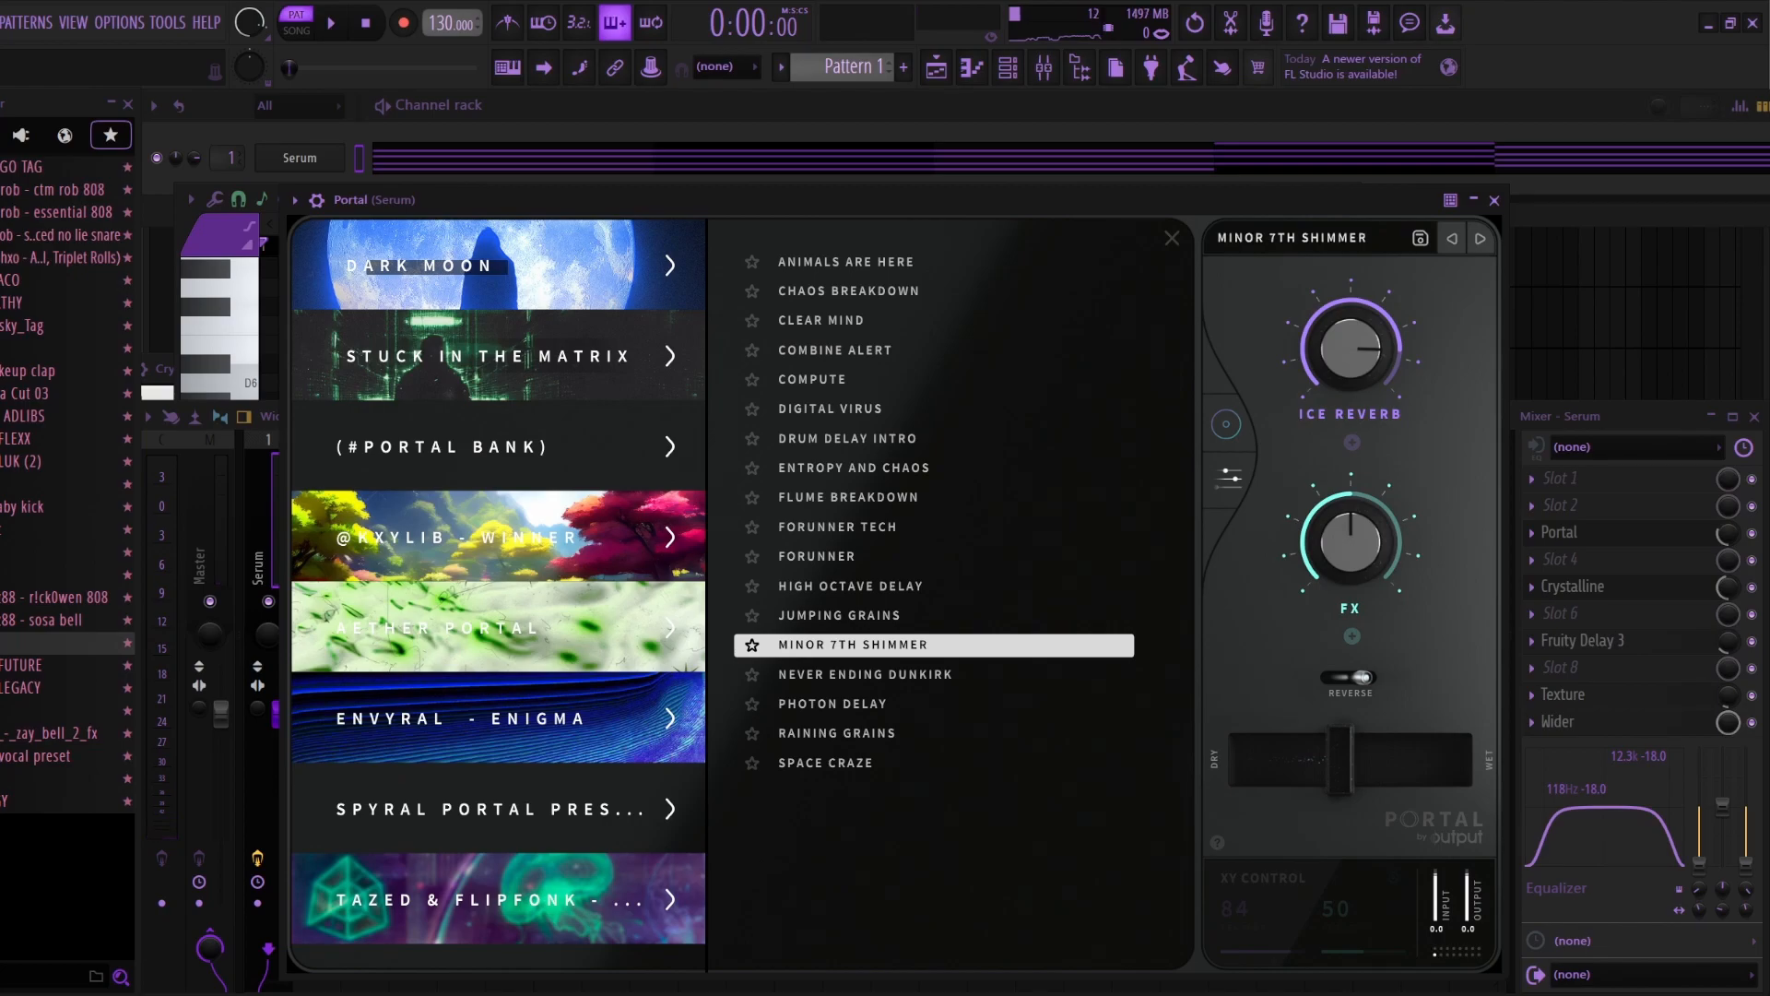
{"action": "left_click", "coordinate": [1495, 200]}
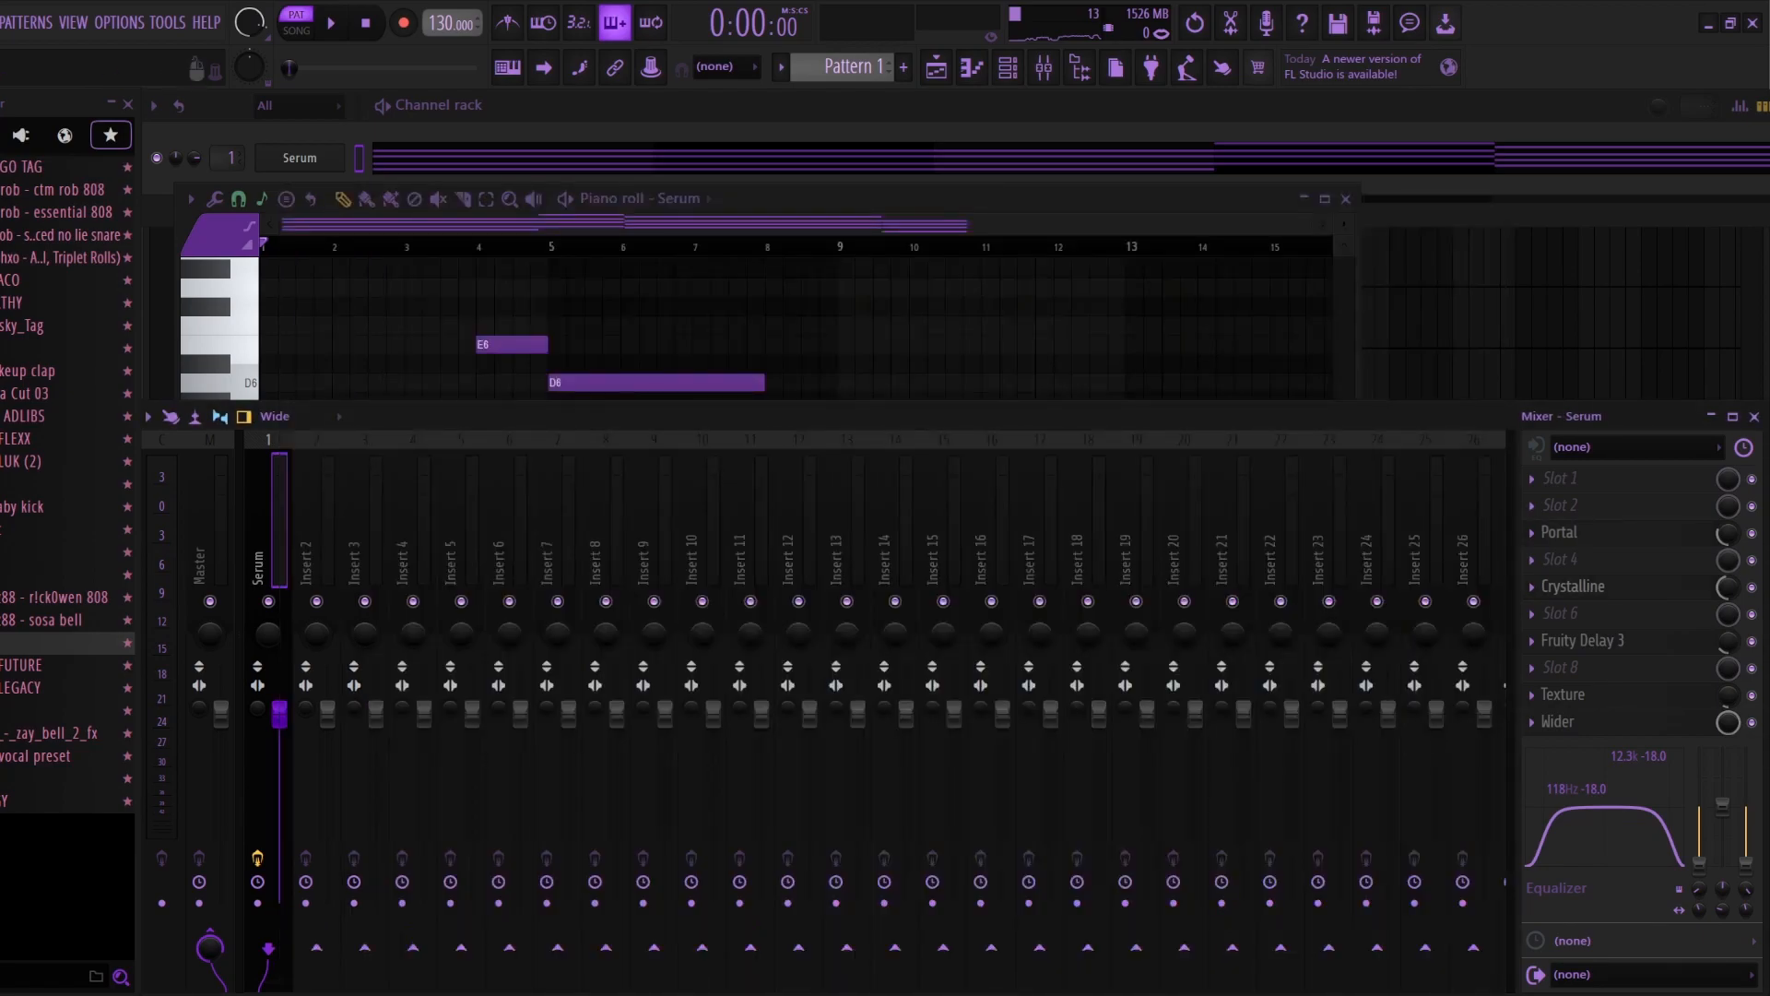
{"action": "left_click", "coordinate": [1583, 586]}
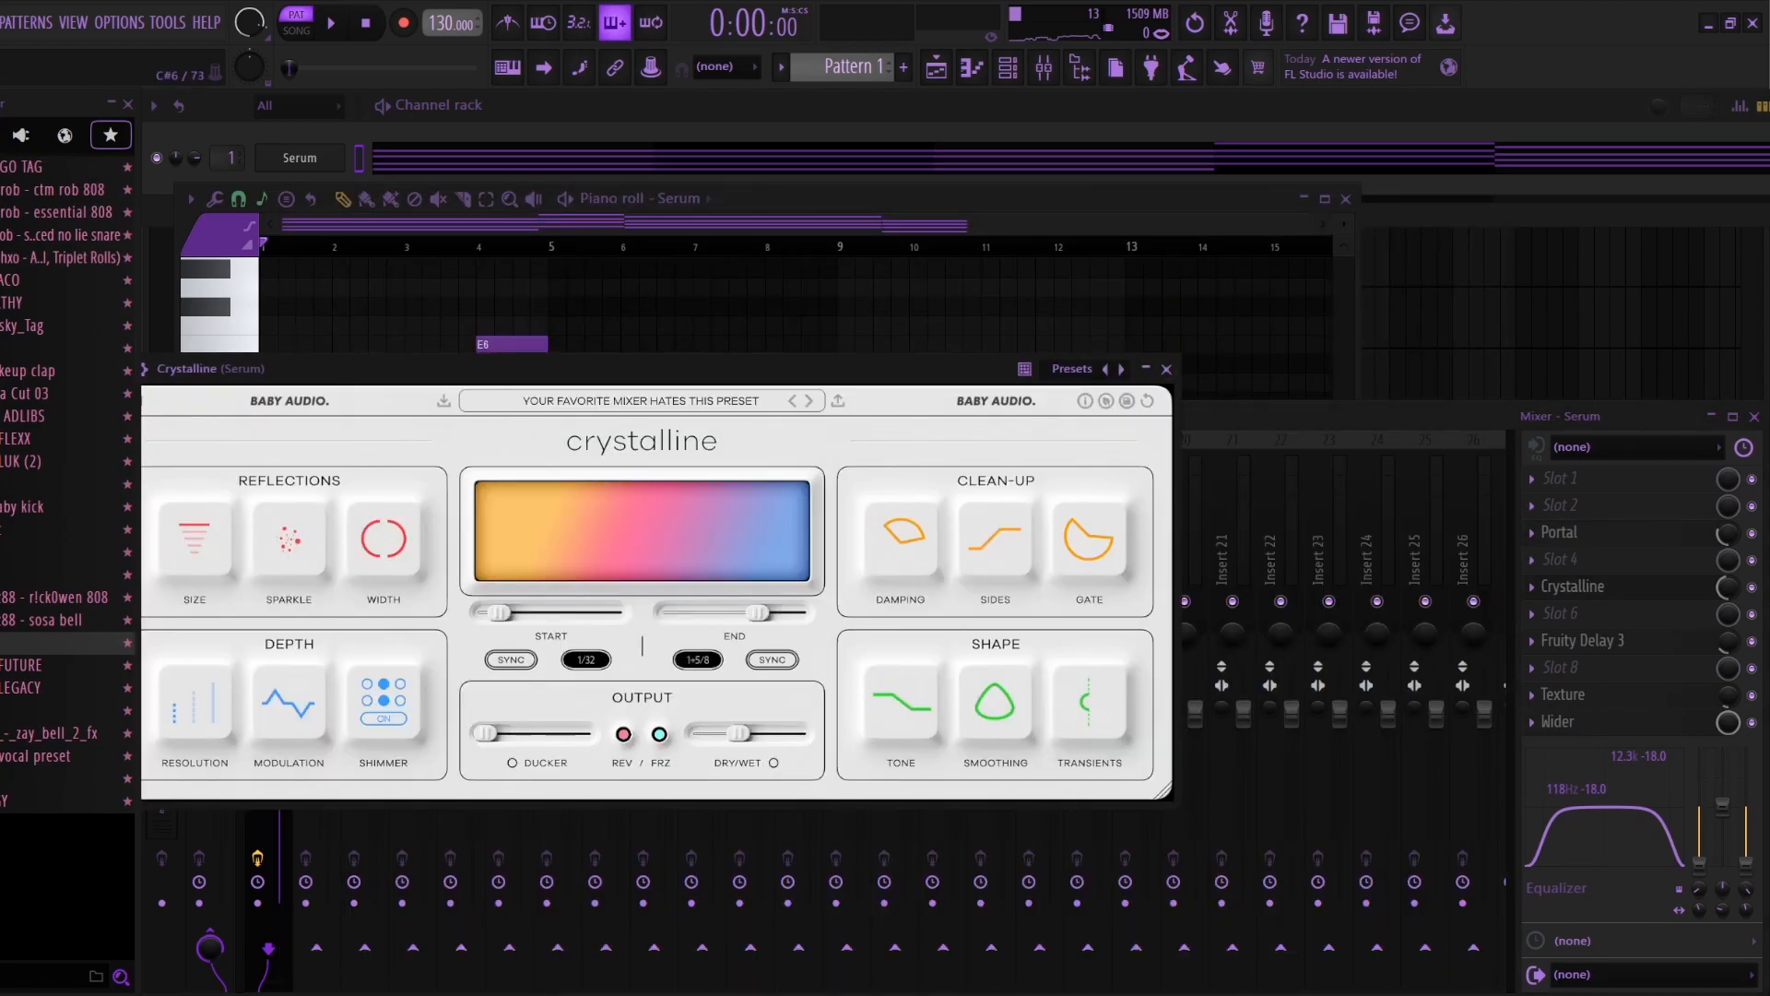
{"action": "left_click", "coordinate": [1167, 369]}
{"action": "left_click", "coordinate": [1582, 640]}
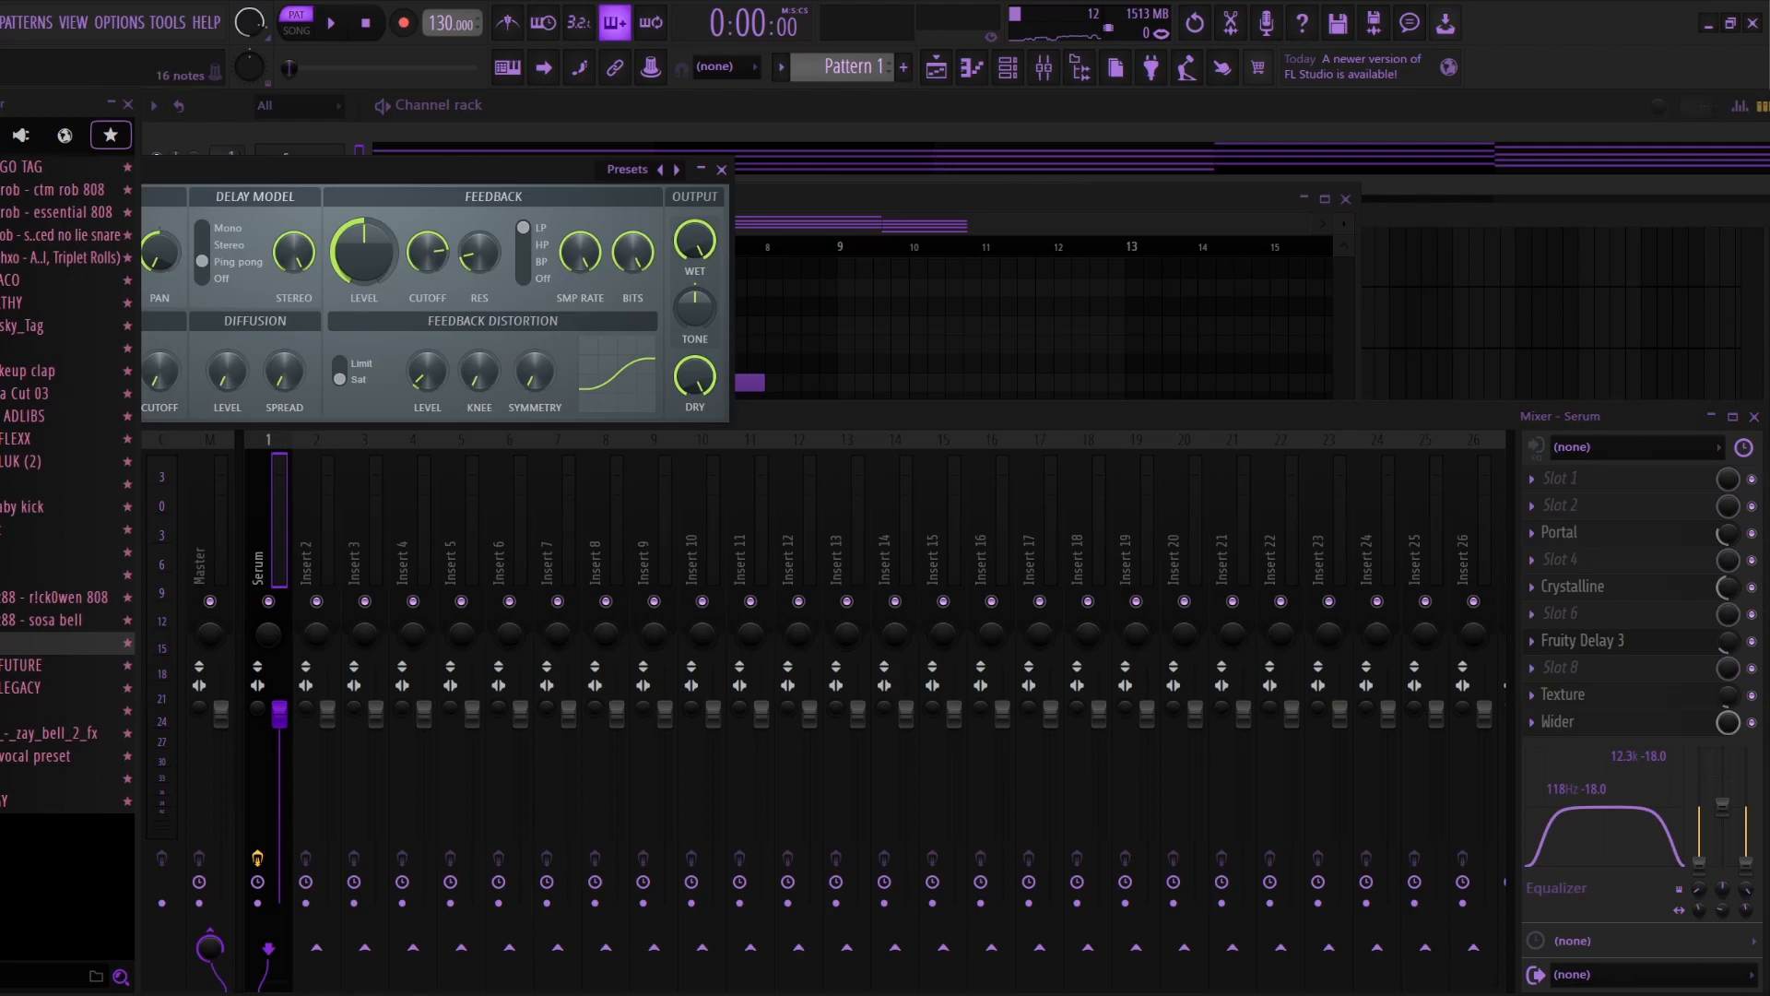
{"action": "left_click", "coordinate": [722, 170]}
Step: Open Texture on the Serum track and browse its factory preset categories
{"action": "left_click", "coordinate": [1563, 695]}
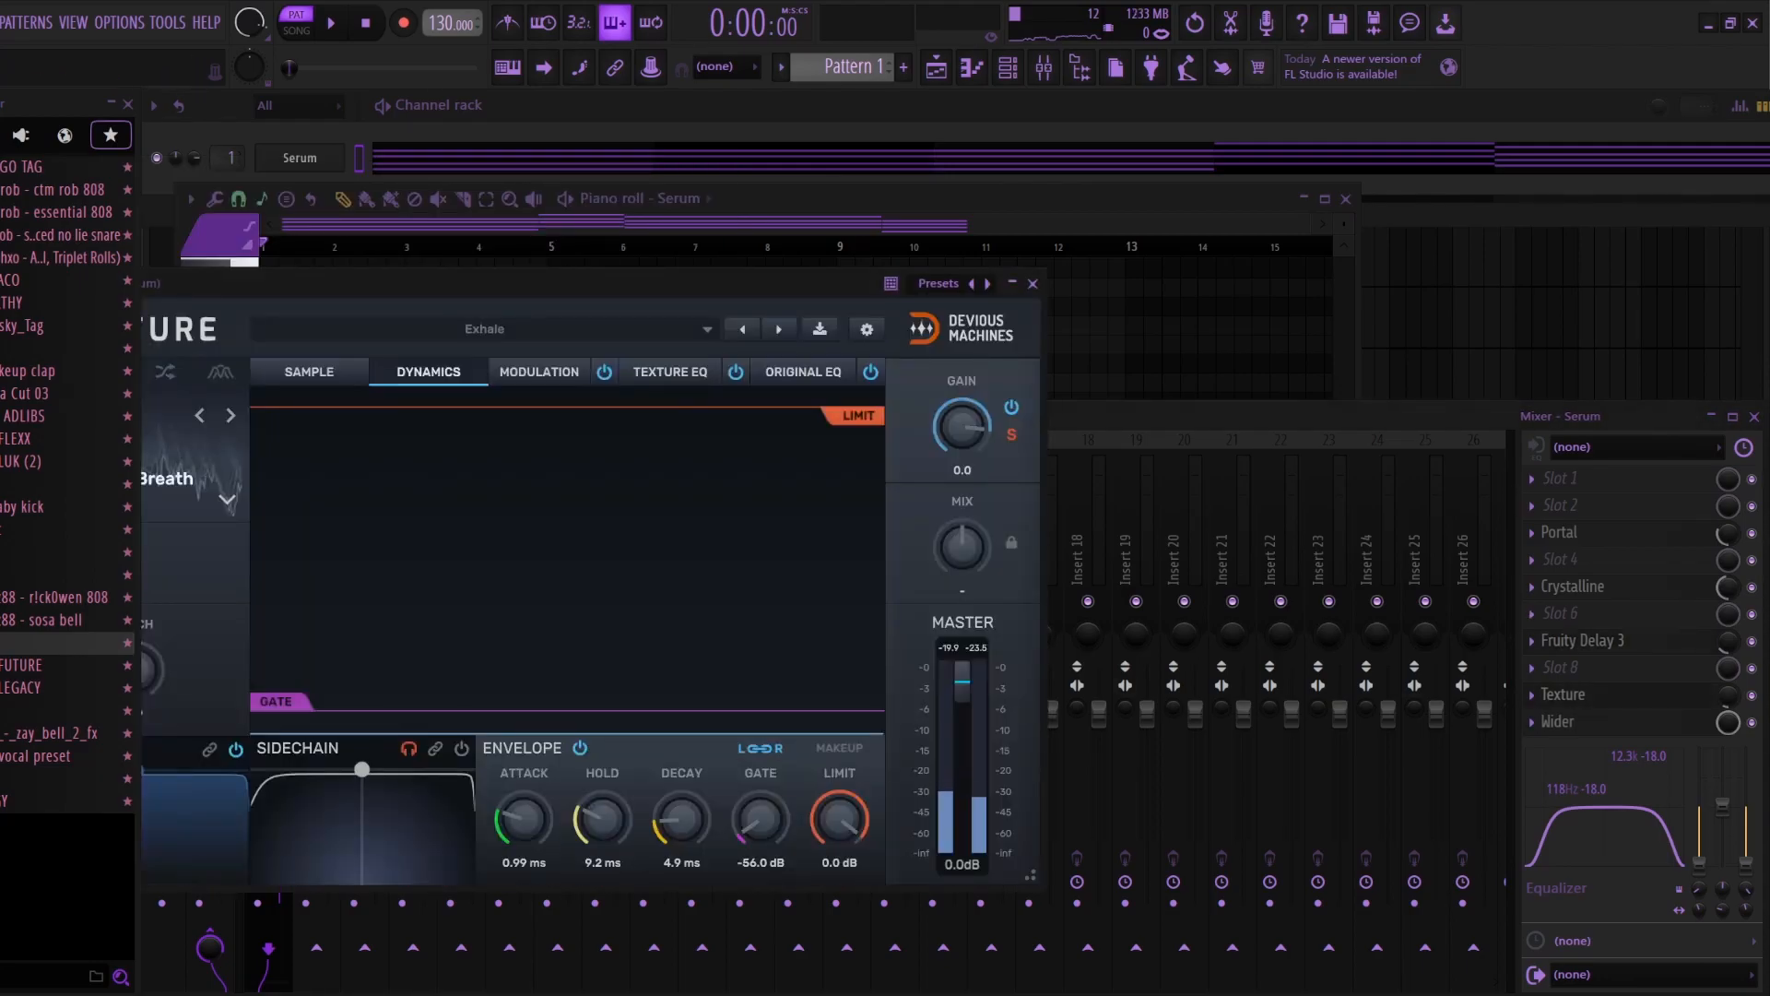
{"action": "left_click", "coordinate": [484, 329]}
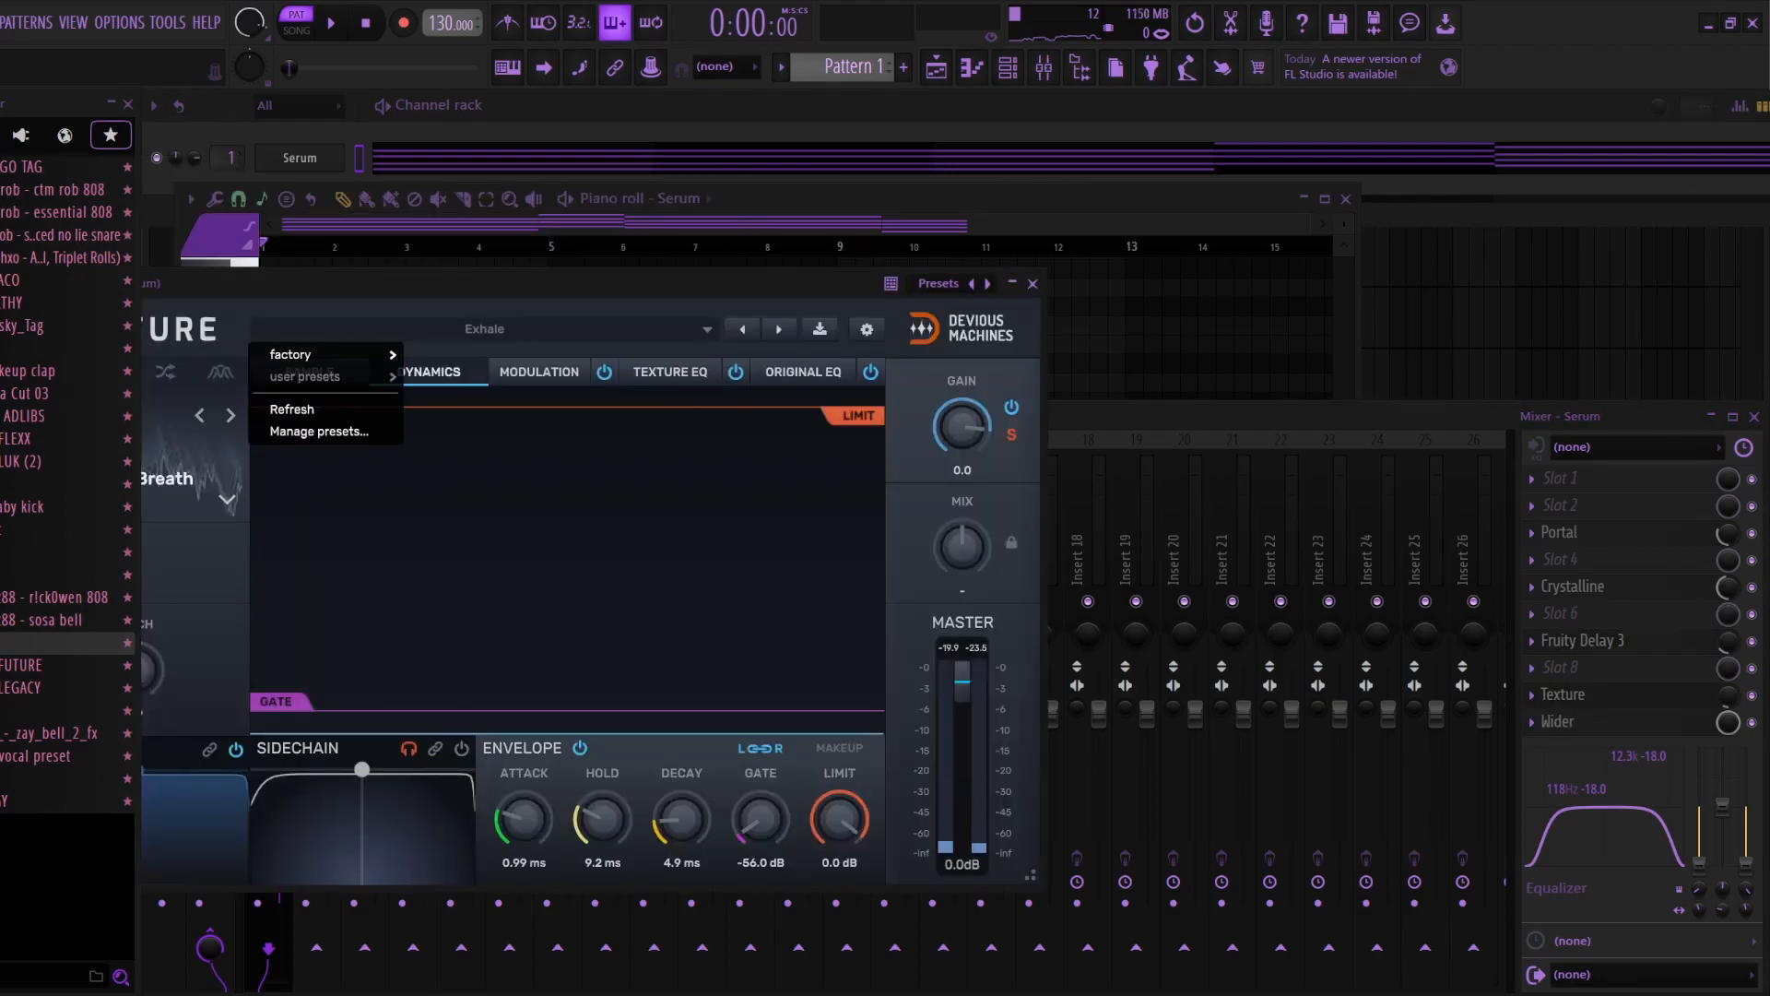
{"action": "mouse_move", "coordinate": [325, 354]}
{"action": "mouse_move", "coordinate": [504, 398]}
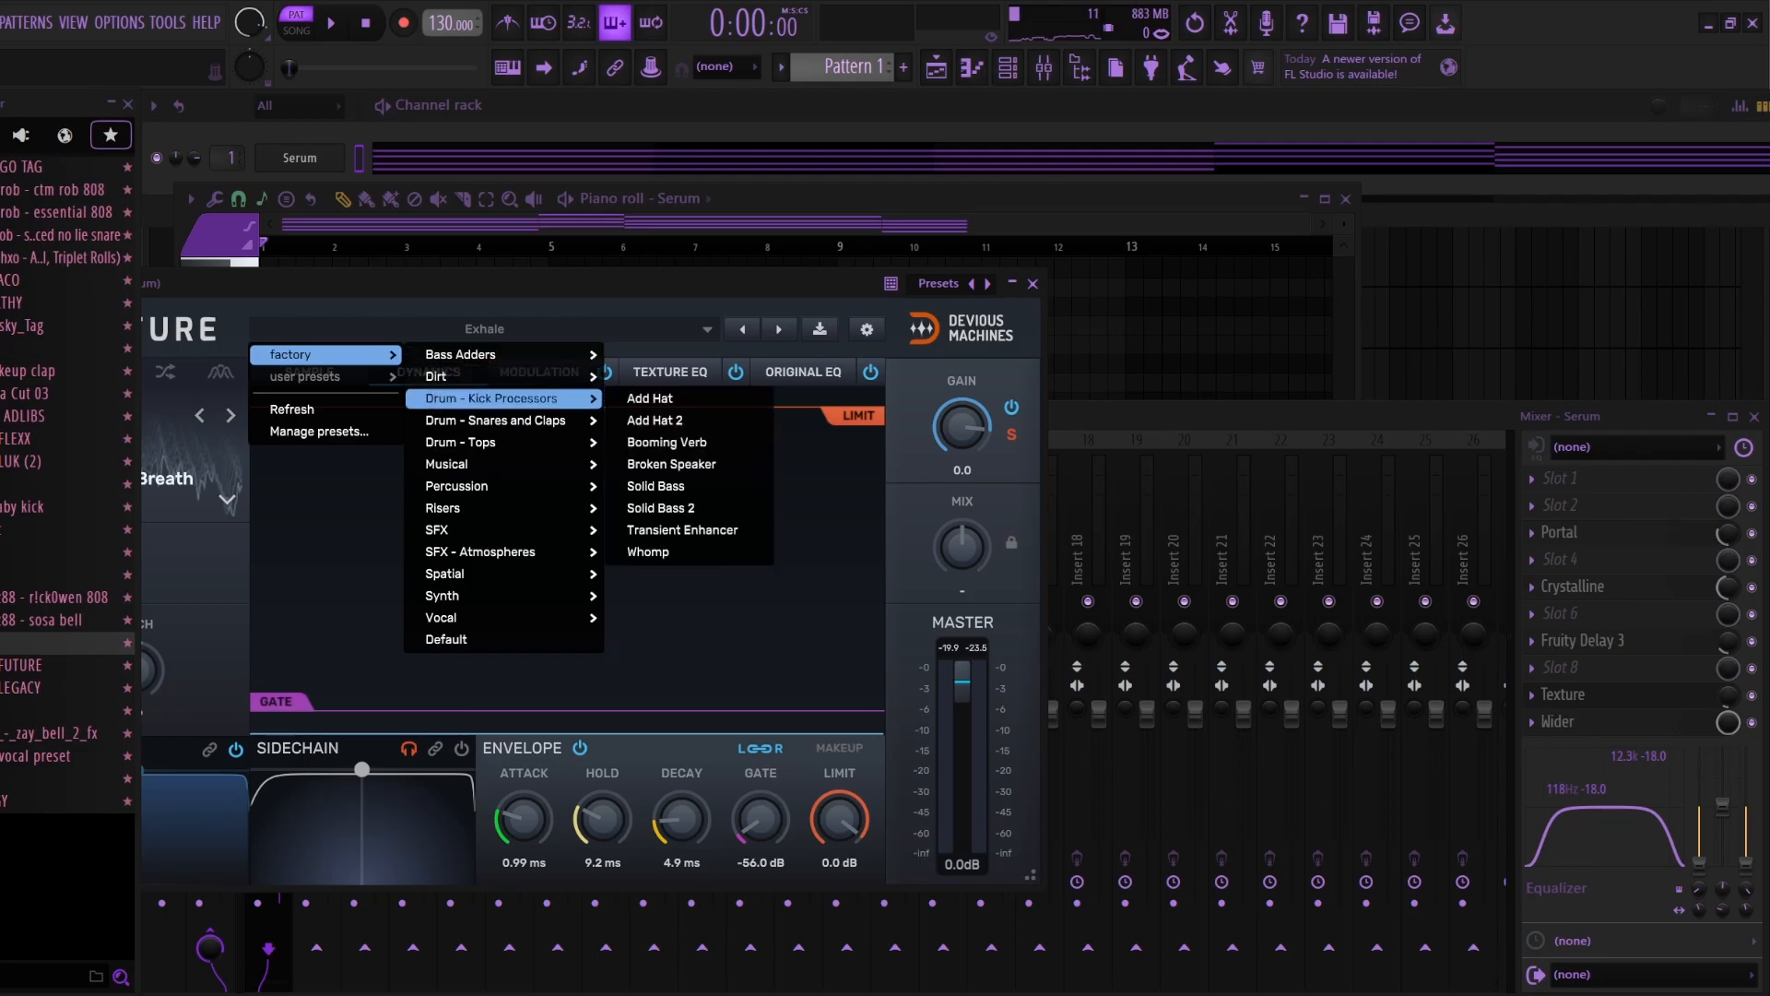
Step: Toggle the noise oscillator in Serum on and back off, and close the synth window
{"action": "left_click", "coordinate": [299, 157]}
{"action": "left_click", "coordinate": [410, 492]}
{"action": "left_click", "coordinate": [410, 491]}
{"action": "left_click", "coordinate": [411, 491]}
{"action": "left_click", "coordinate": [411, 491]}
{"action": "left_click", "coordinate": [411, 491]}
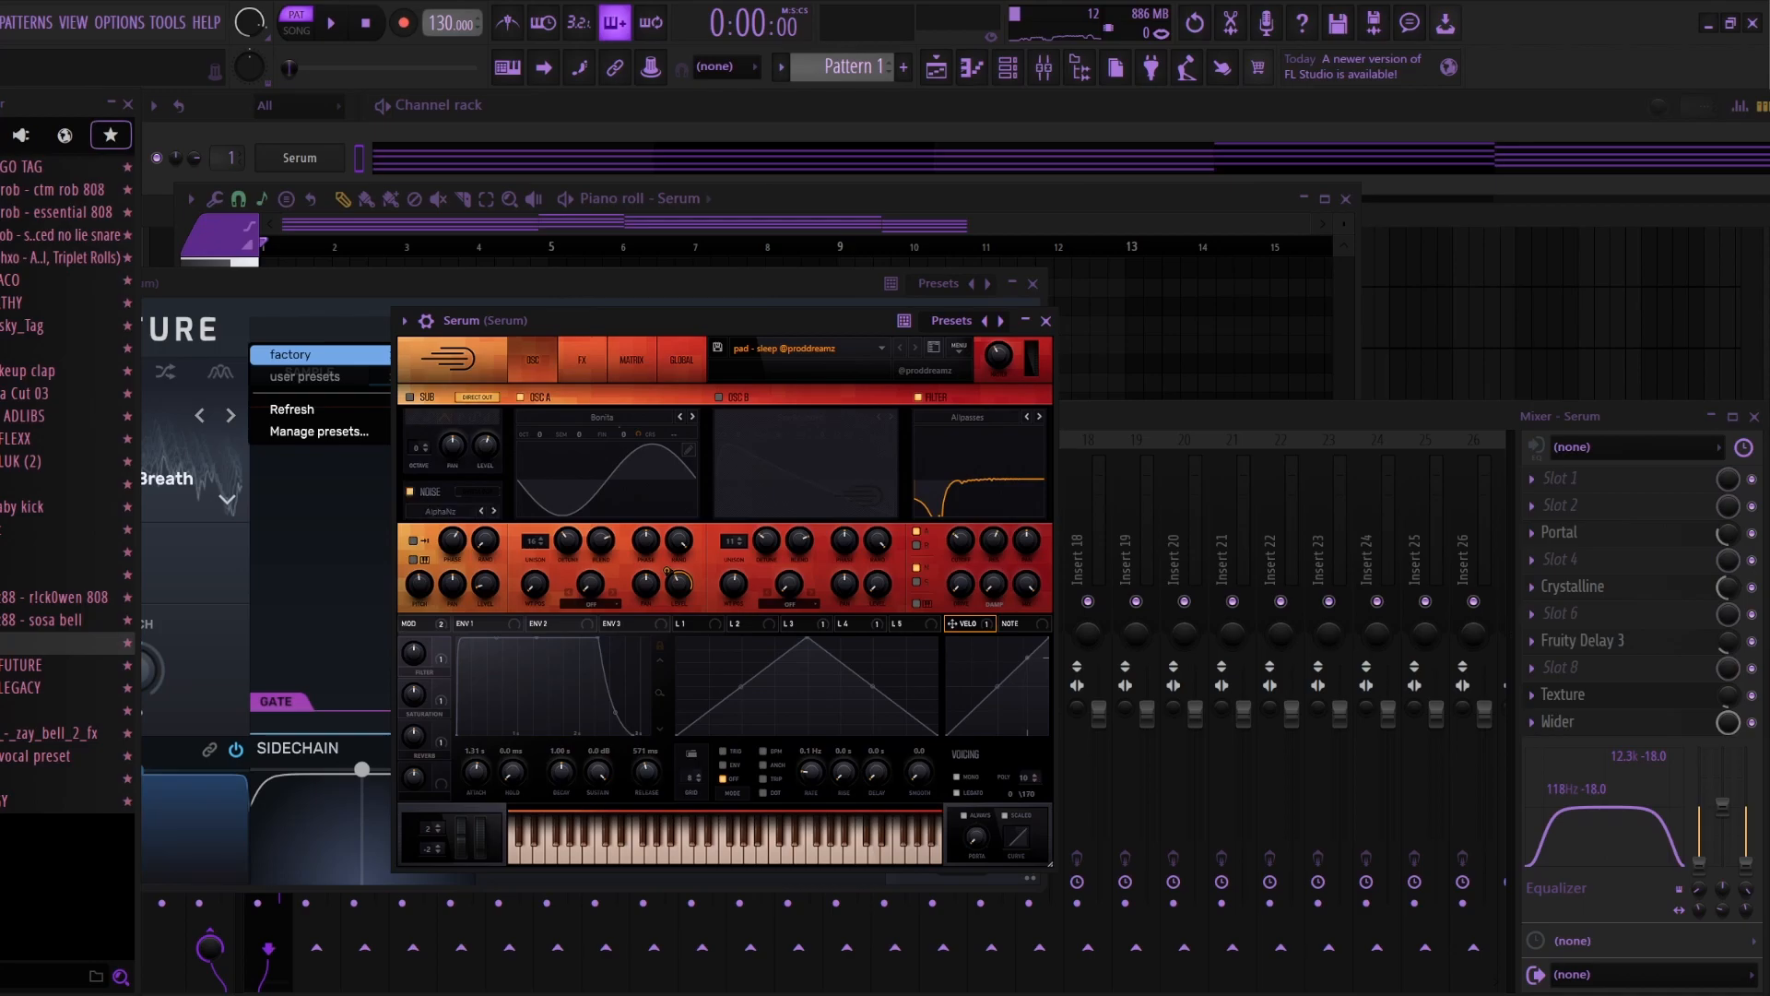
{"action": "left_click_drag", "start_coordinate": [609, 321], "coordinate": [684, 290]}
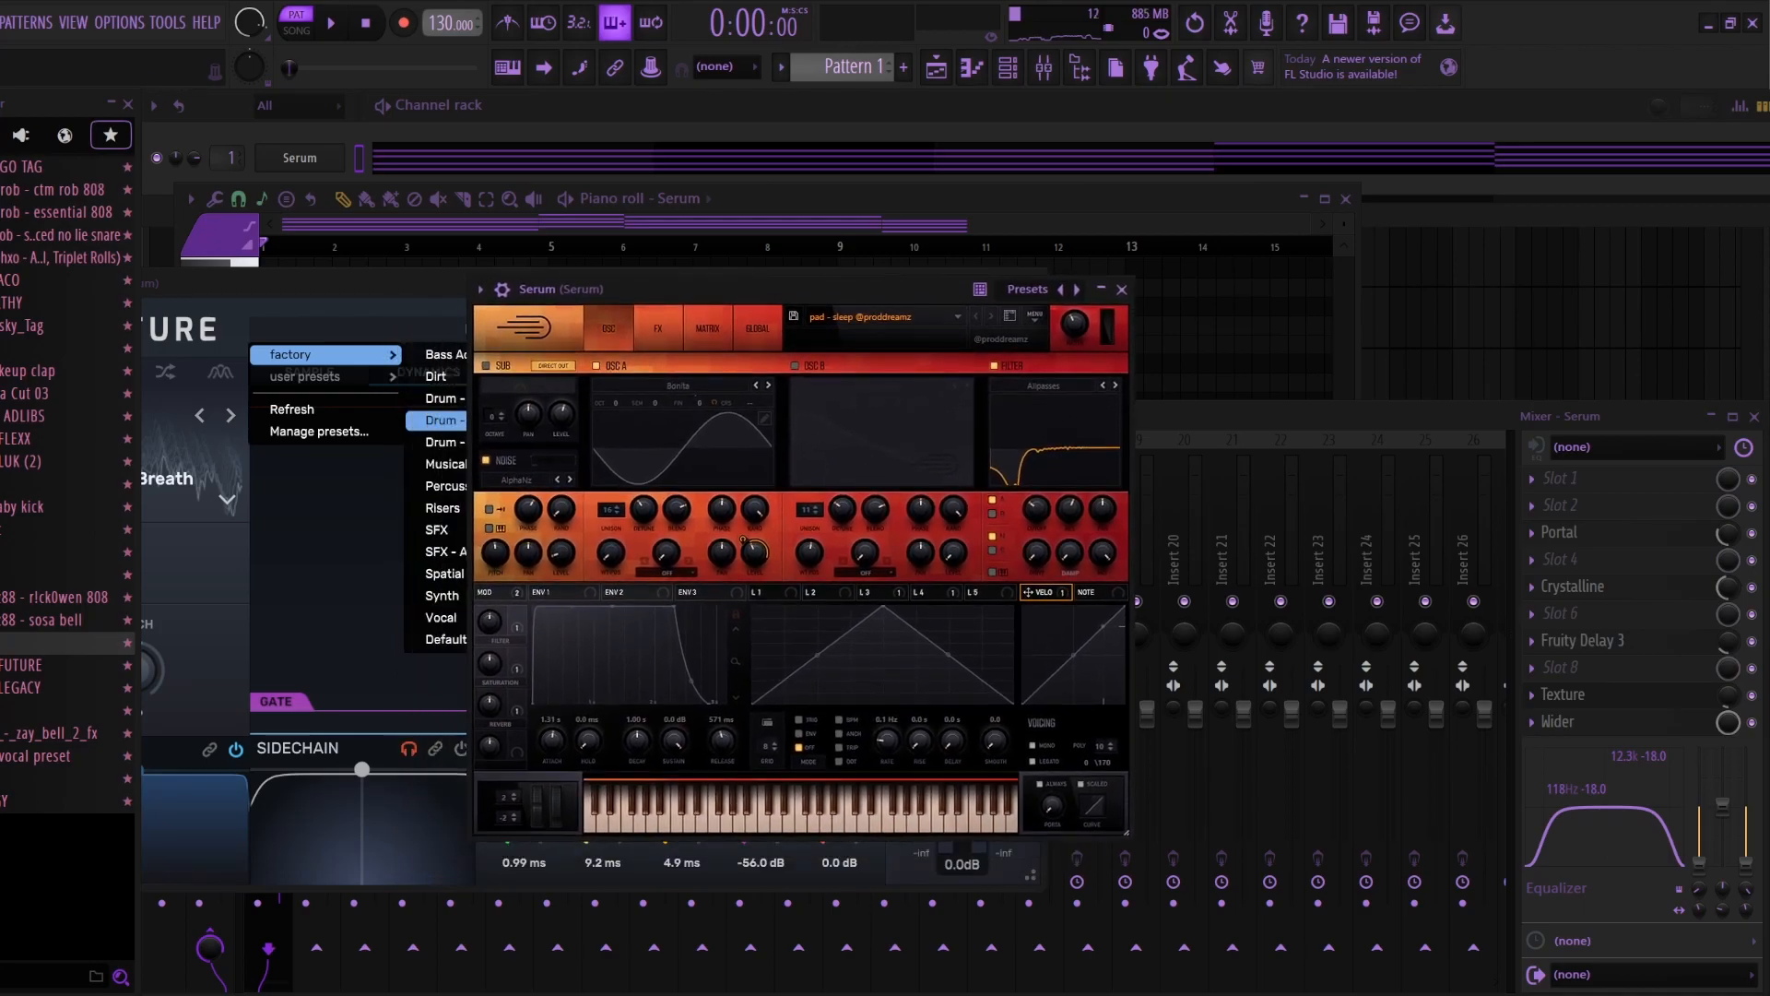
{"action": "left_click", "coordinate": [486, 460]}
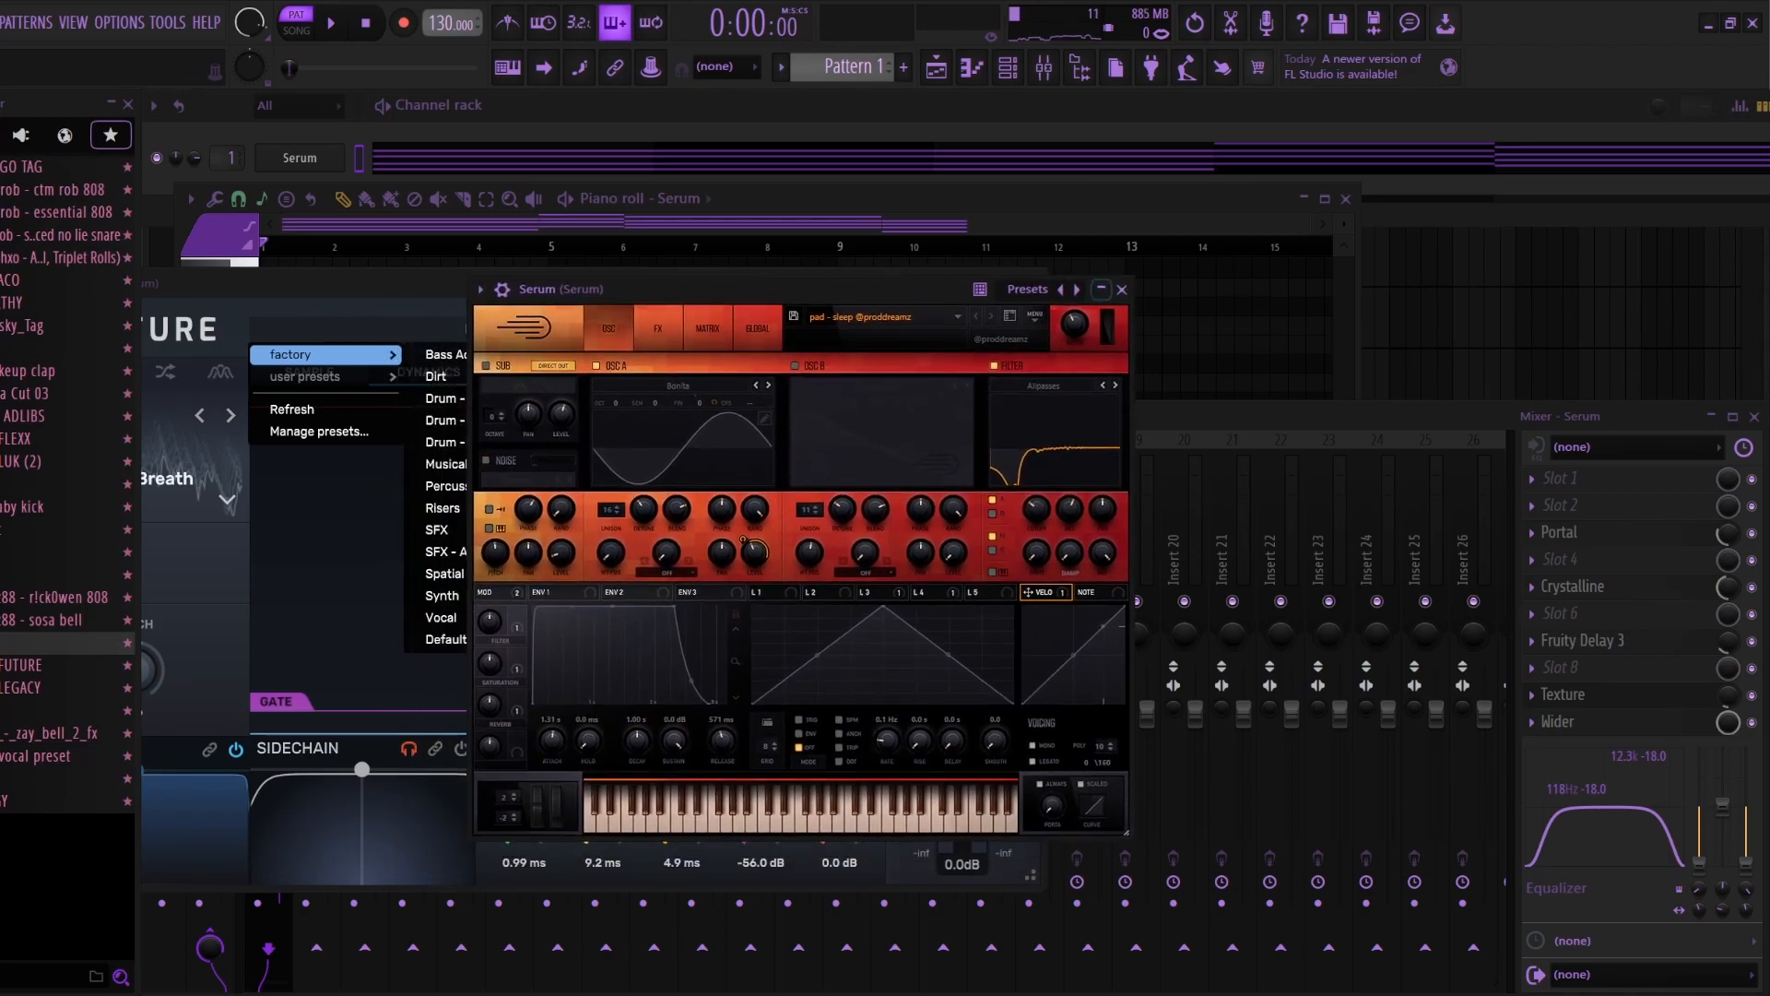
{"action": "left_click", "coordinate": [1121, 289]}
Step: Try Wider's stereo width at 200%, return it to 100%, and close the plugin windows
{"action": "left_click", "coordinate": [1560, 722]}
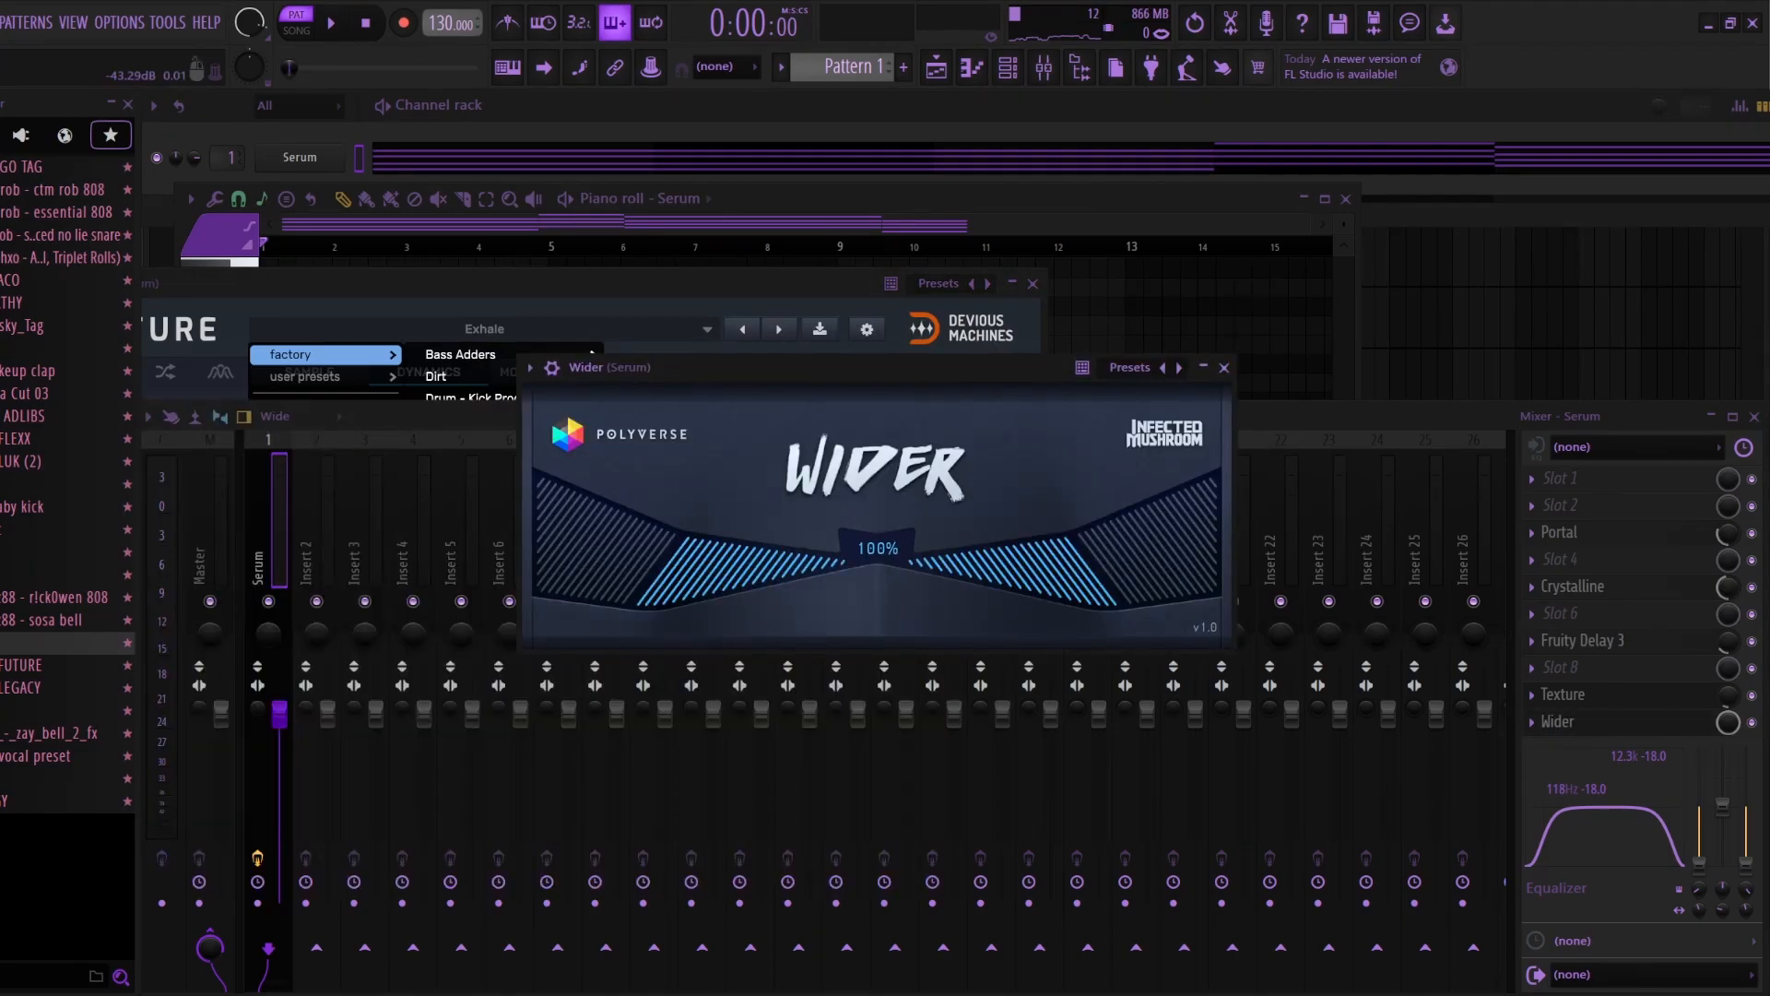
{"action": "left_click_drag", "start_coordinate": [877, 553], "coordinate": [877, 461]}
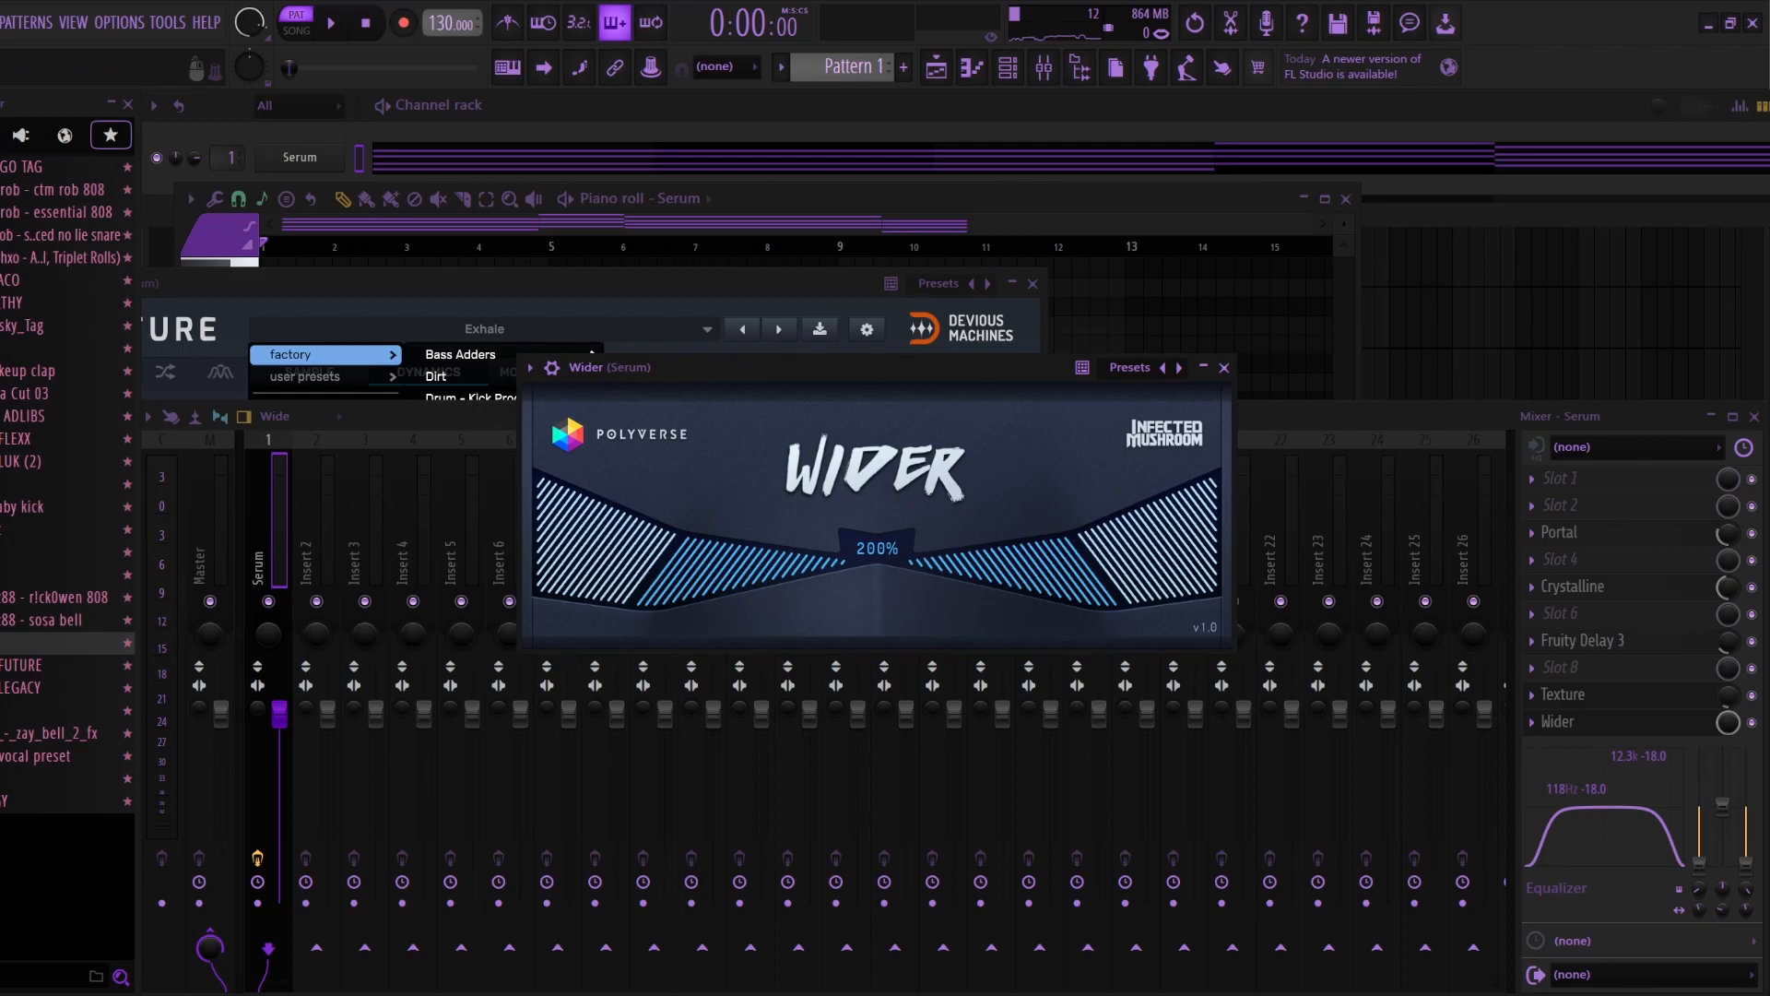
{"action": "left_click_drag", "start_coordinate": [877, 548], "coordinate": [877, 644]}
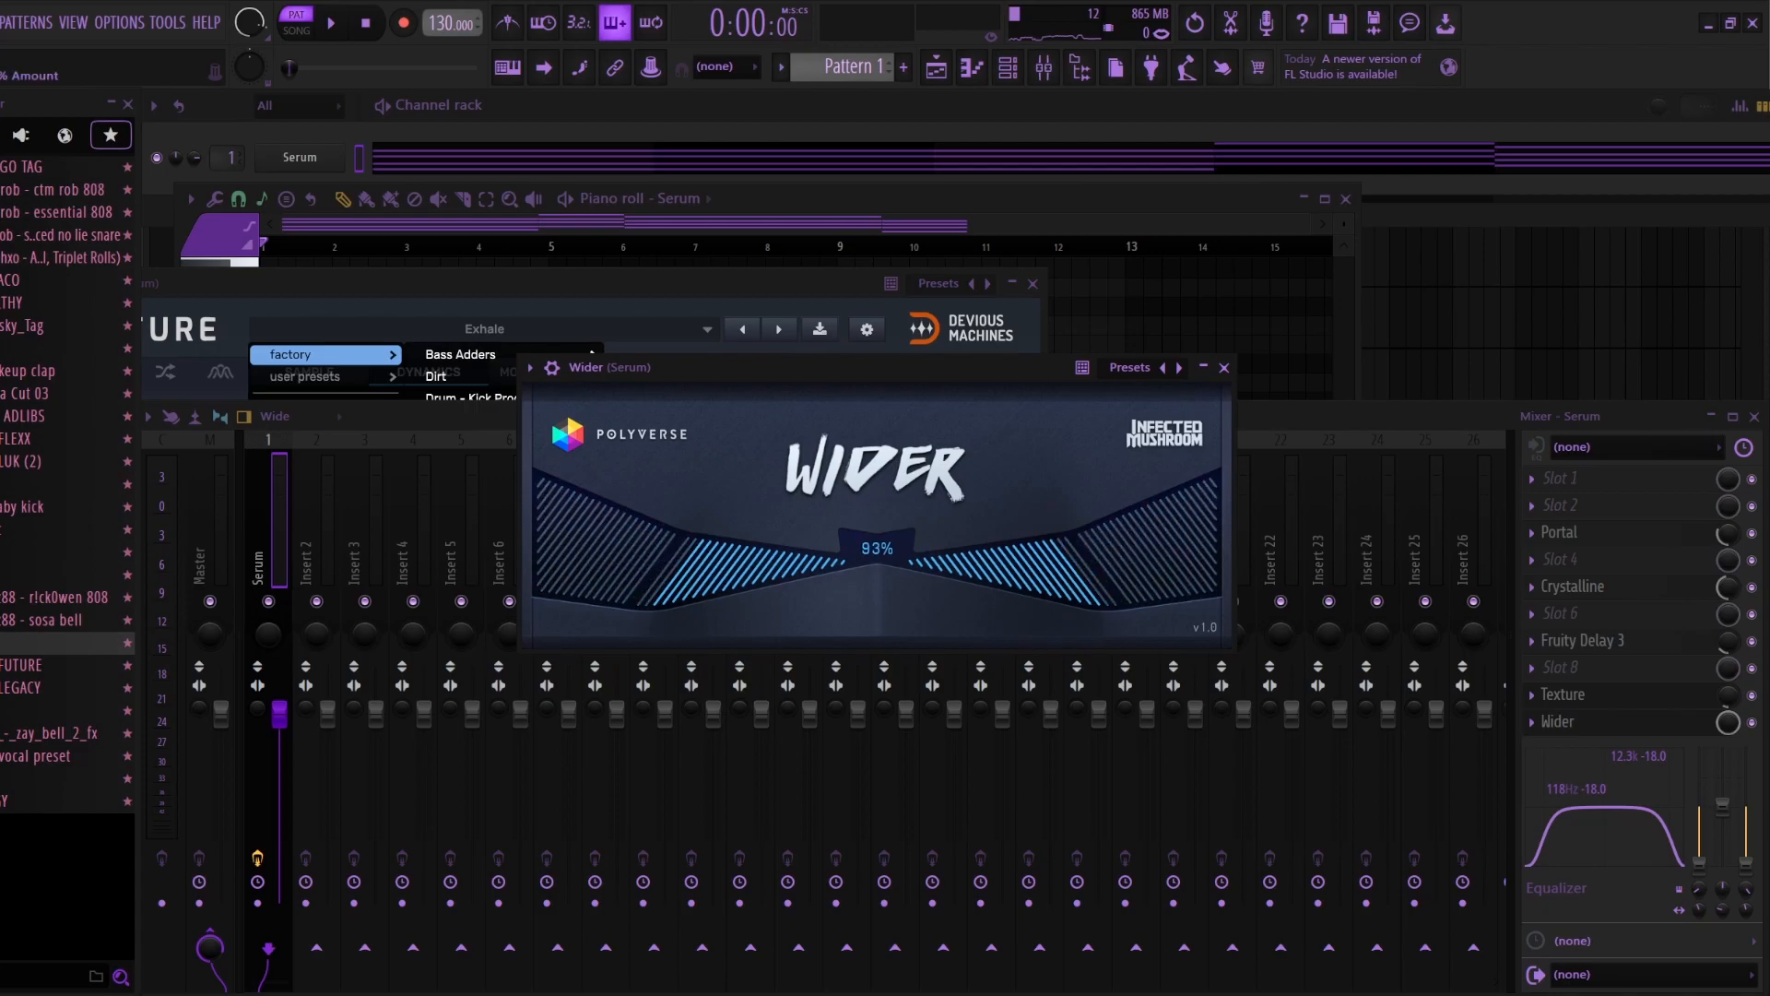
{"action": "left_click_drag", "start_coordinate": [877, 547], "coordinate": [877, 455]}
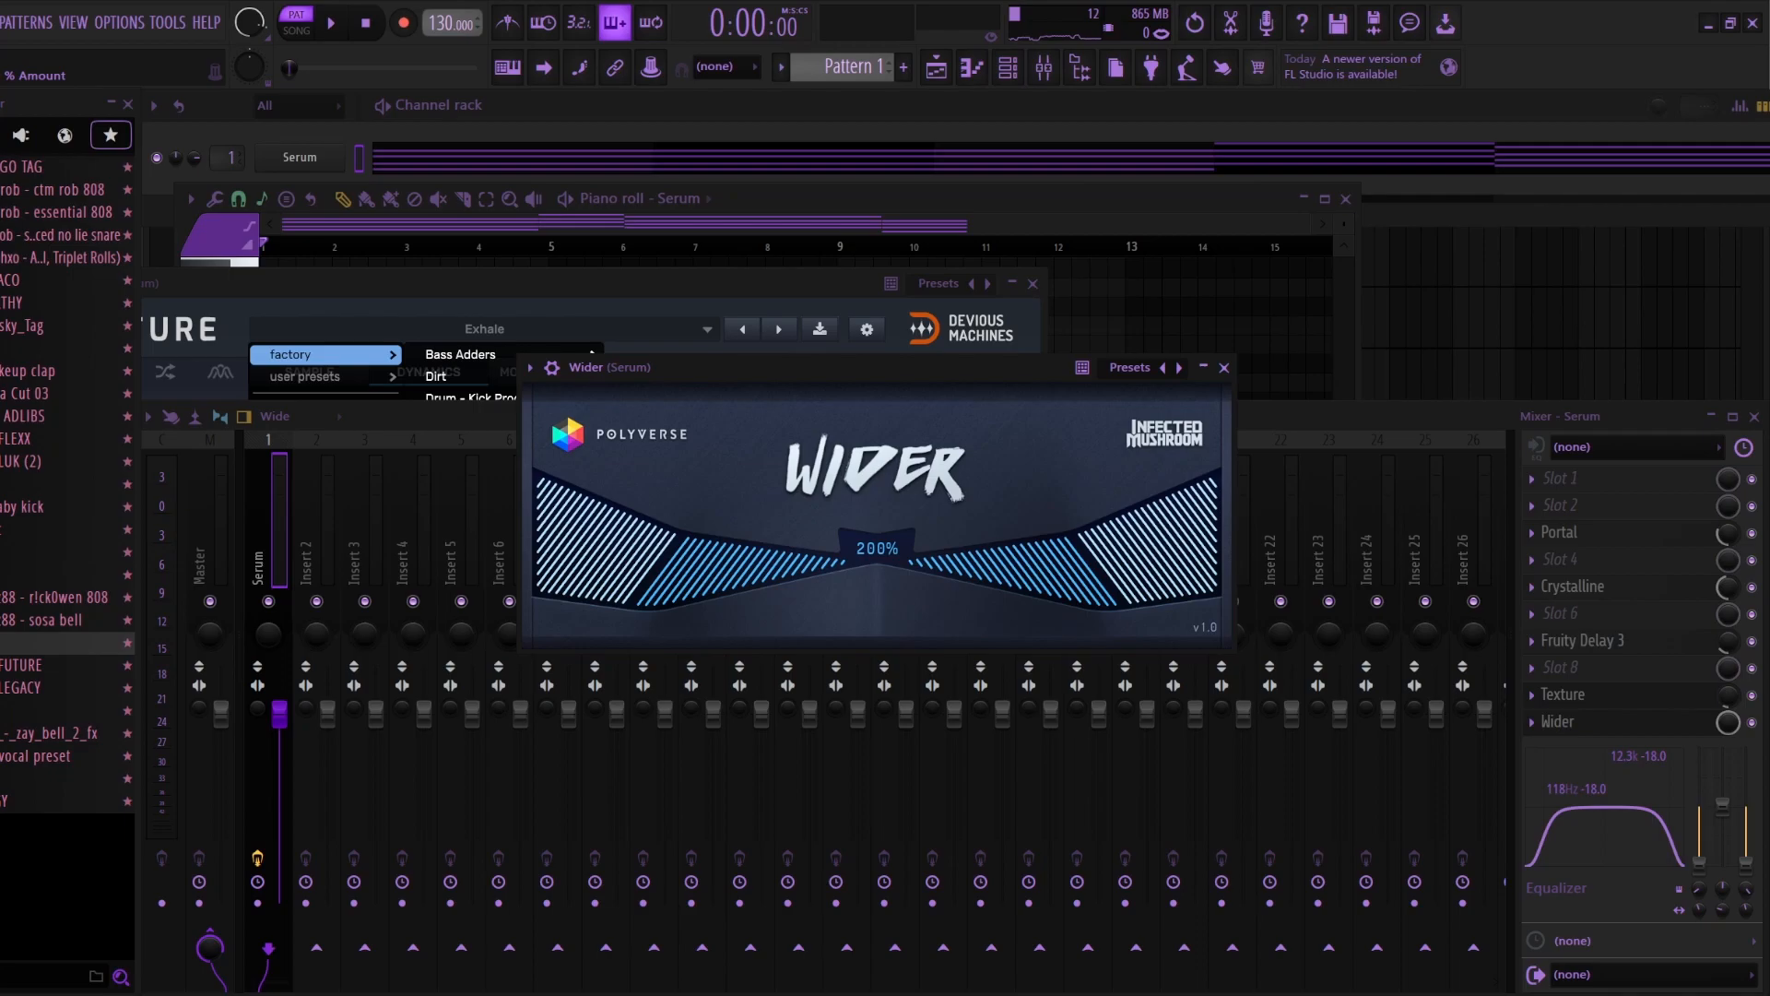
{"action": "left_click_drag", "start_coordinate": [877, 547], "coordinate": [877, 641]}
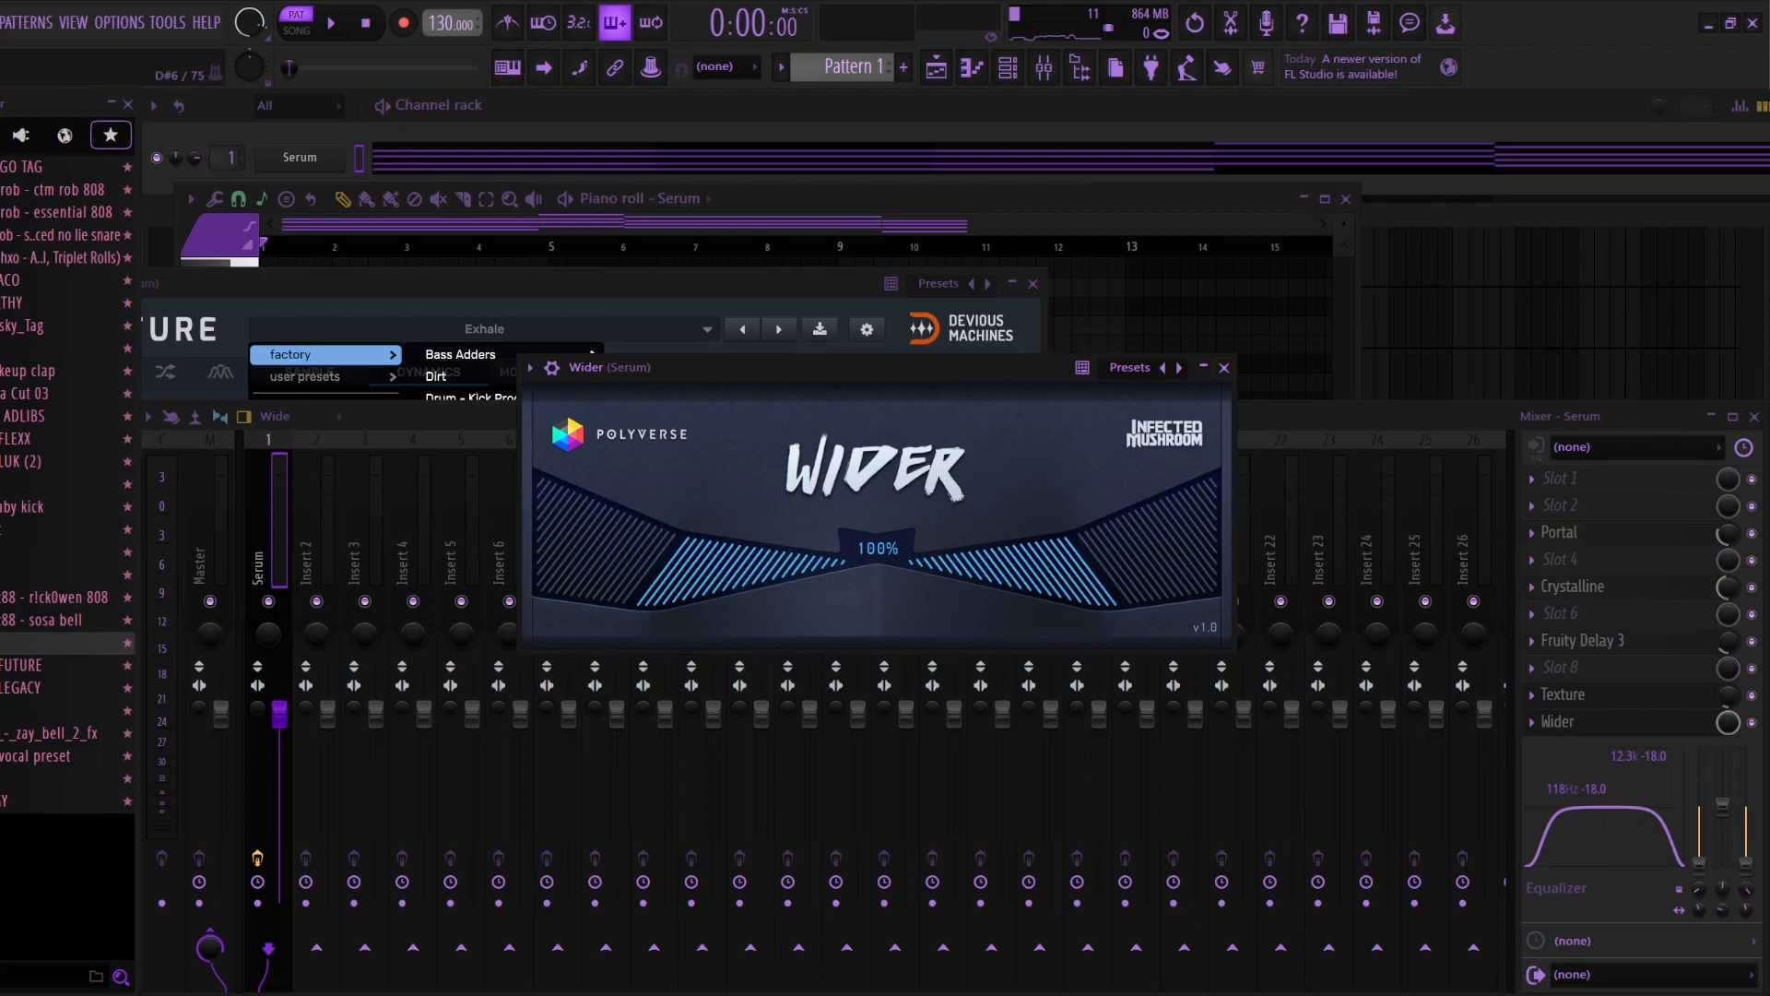
{"action": "left_click", "coordinate": [1223, 367]}
{"action": "left_click", "coordinate": [1033, 283]}
{"action": "left_click", "coordinate": [1011, 199]}
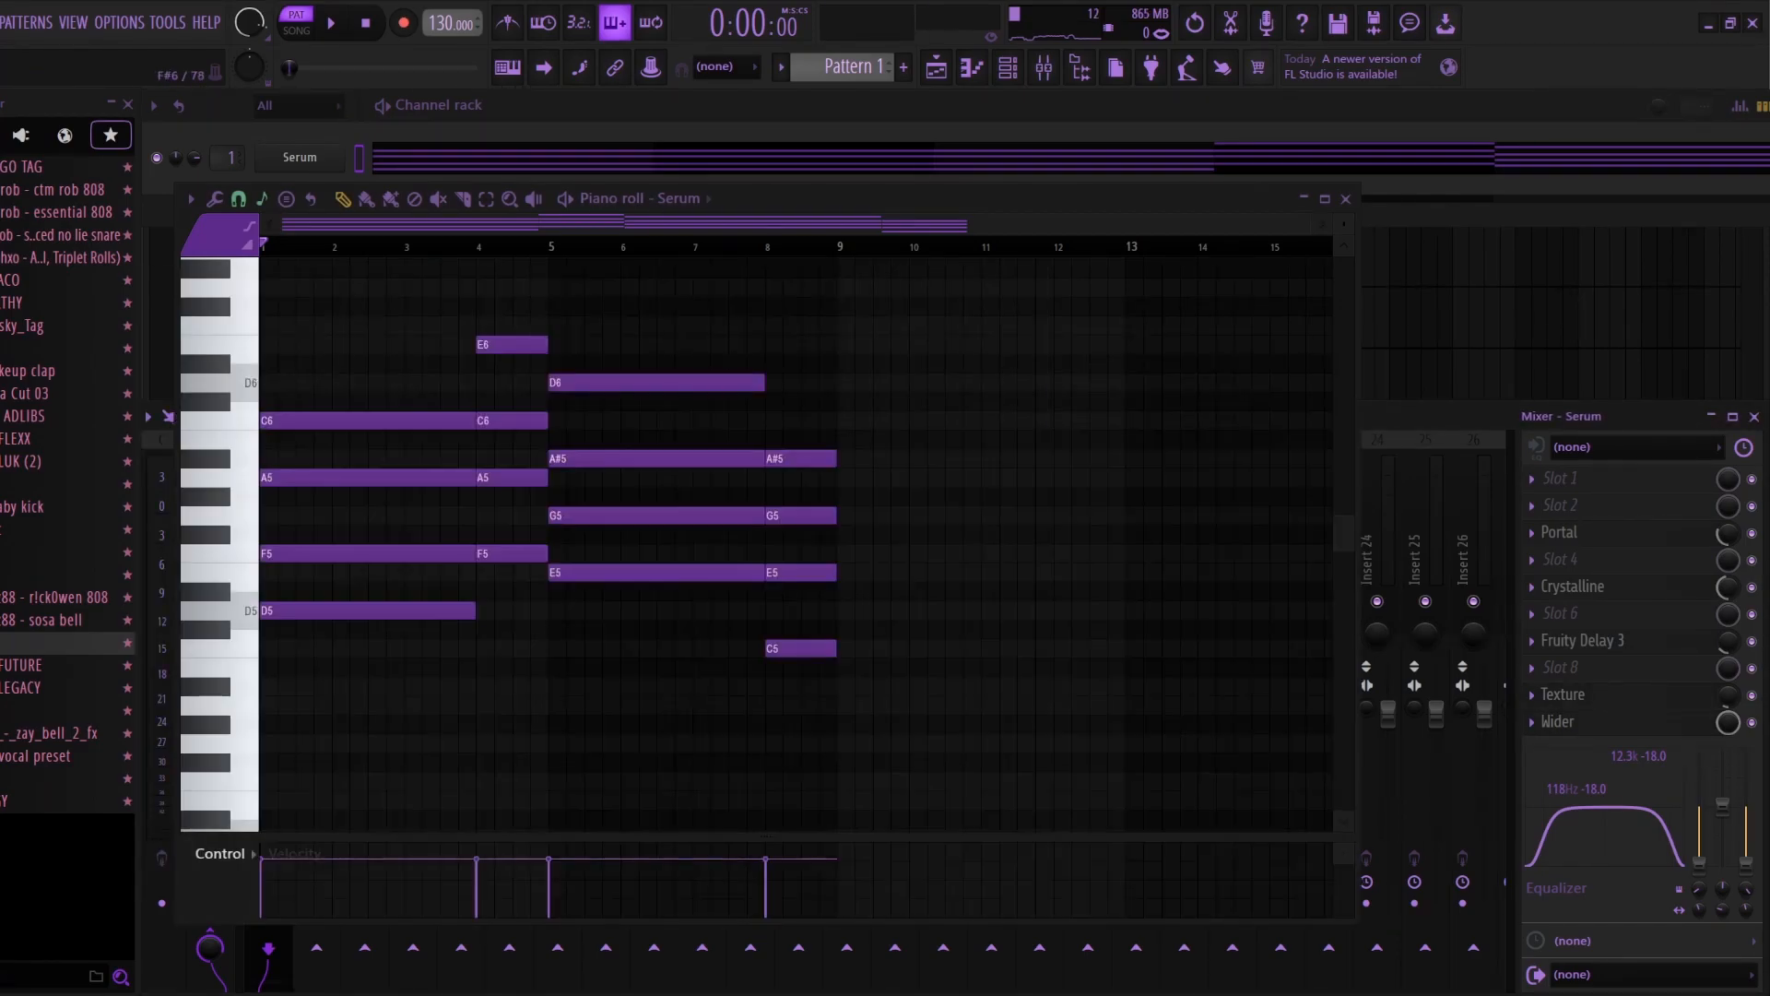
Step: Clone the Serum channel and delete the lower chord notes from the copy's pattern, leaving a top-note melody
{"action": "right_click", "coordinate": [338, 158]}
{"action": "left_click", "coordinate": [387, 337]}
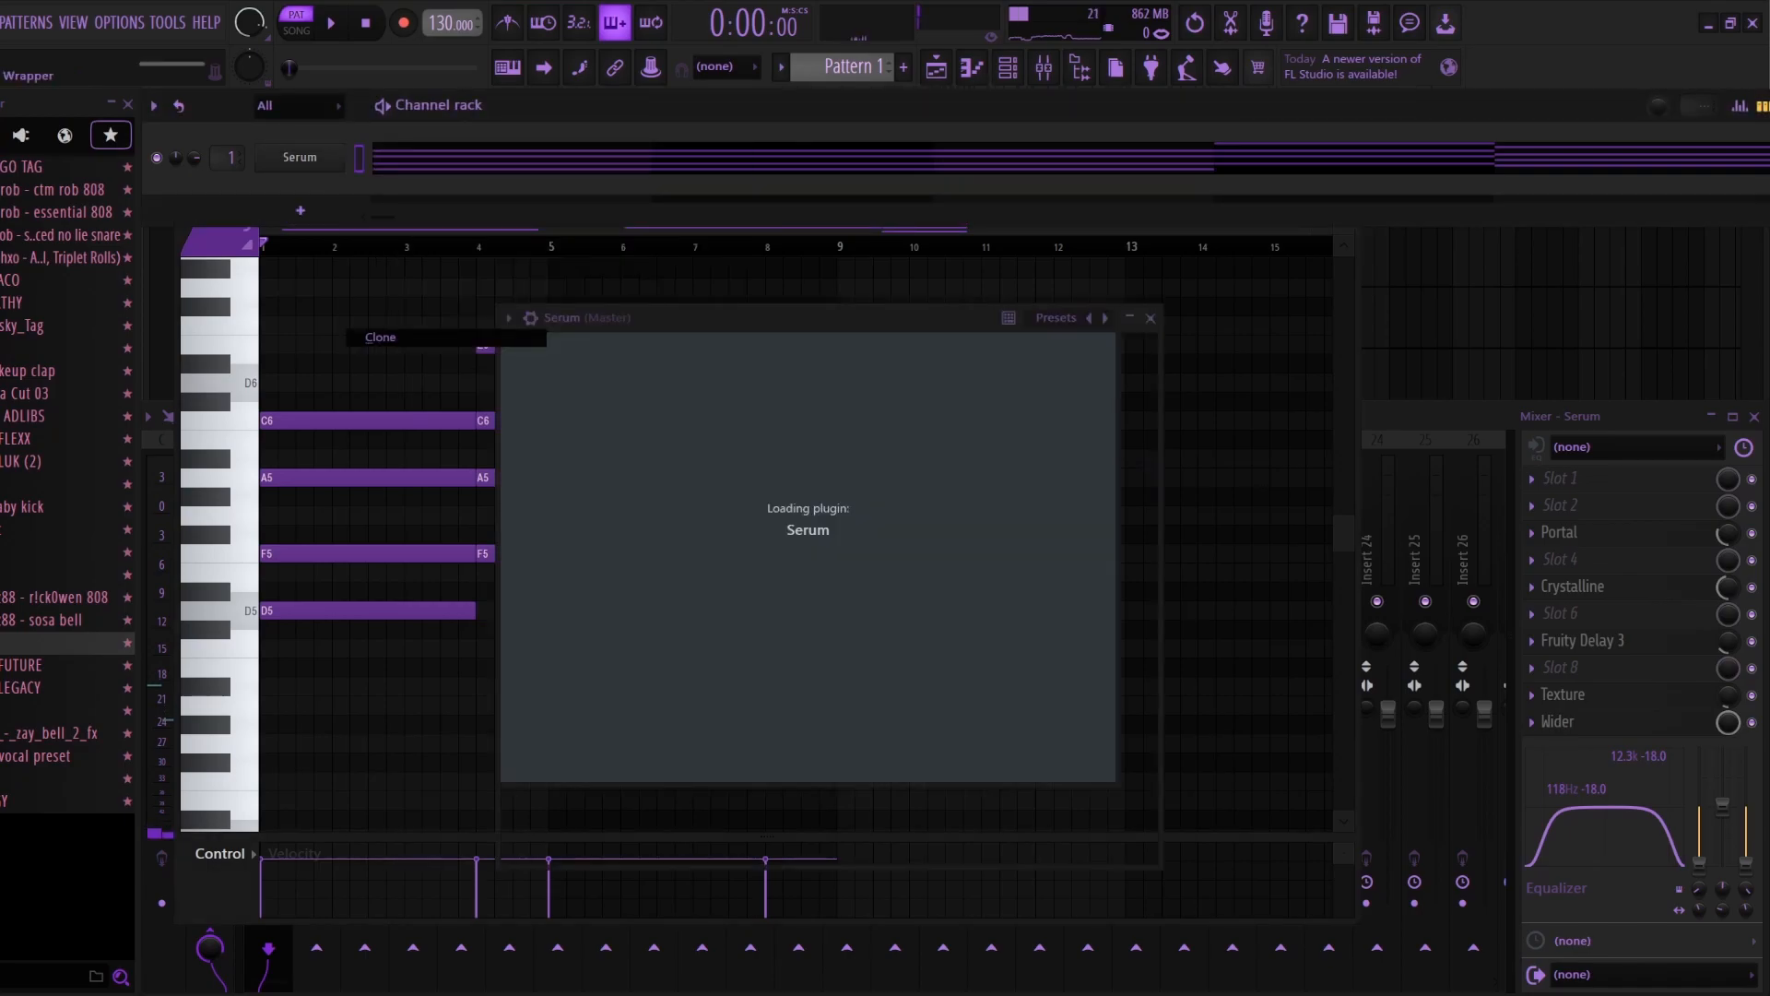
{"action": "key", "text": "space"}
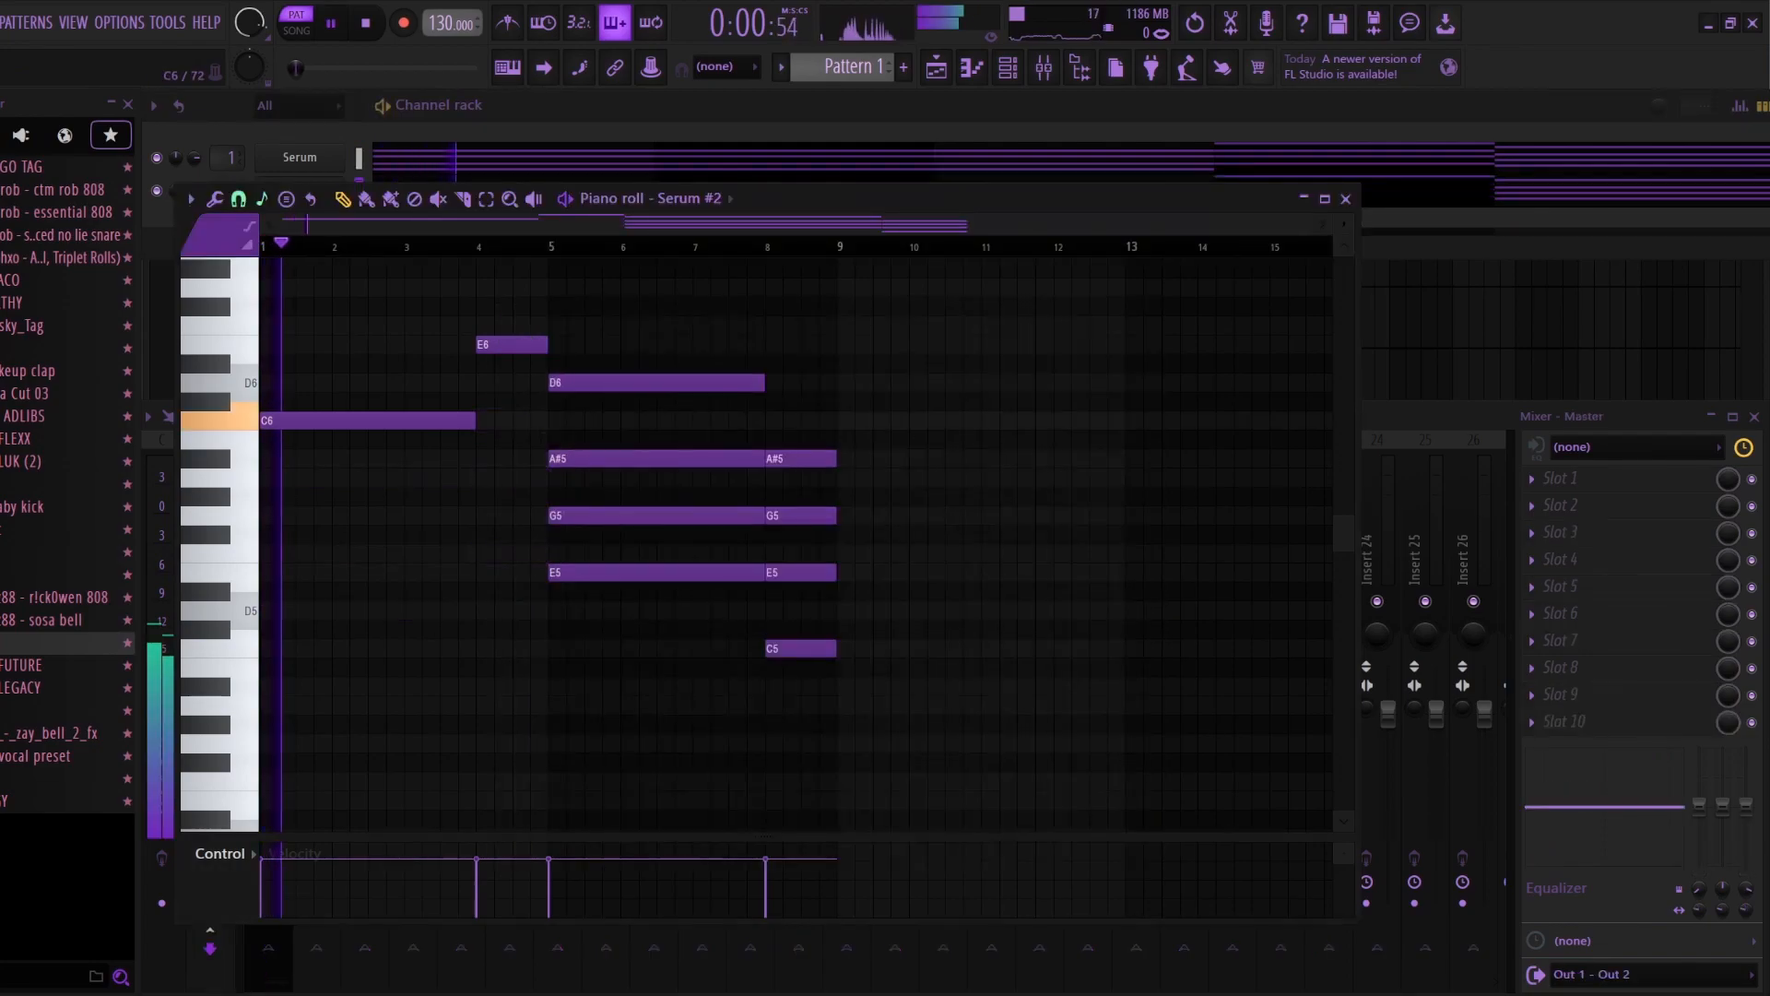
{"action": "right_click", "coordinate": [657, 458]}
{"action": "right_click", "coordinate": [656, 515]}
{"action": "right_click", "coordinate": [656, 573]}
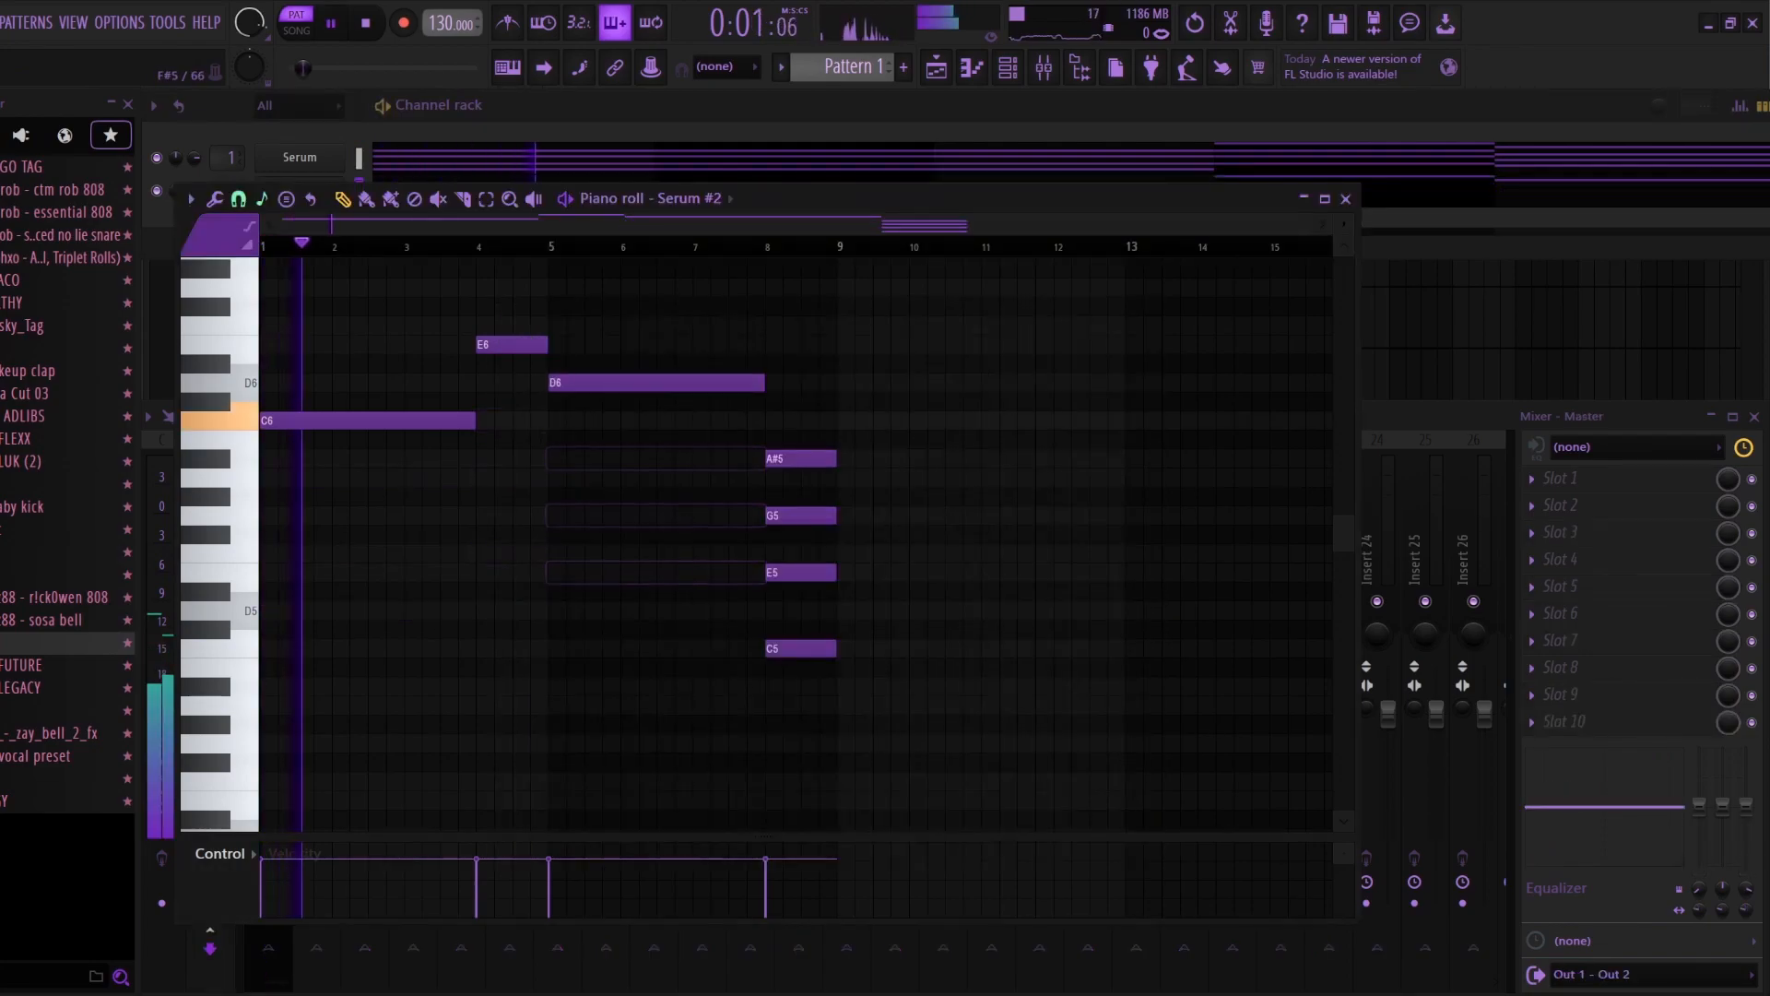
{"action": "right_click", "coordinate": [801, 516]}
{"action": "right_click", "coordinate": [800, 573]}
{"action": "right_click", "coordinate": [800, 649]}
{"action": "left_click", "coordinate": [1346, 199]}
Step: Route Serum #2 to mixer track 2 and reduce its volume and equalizer high band
{"action": "right_click", "coordinate": [335, 565]}
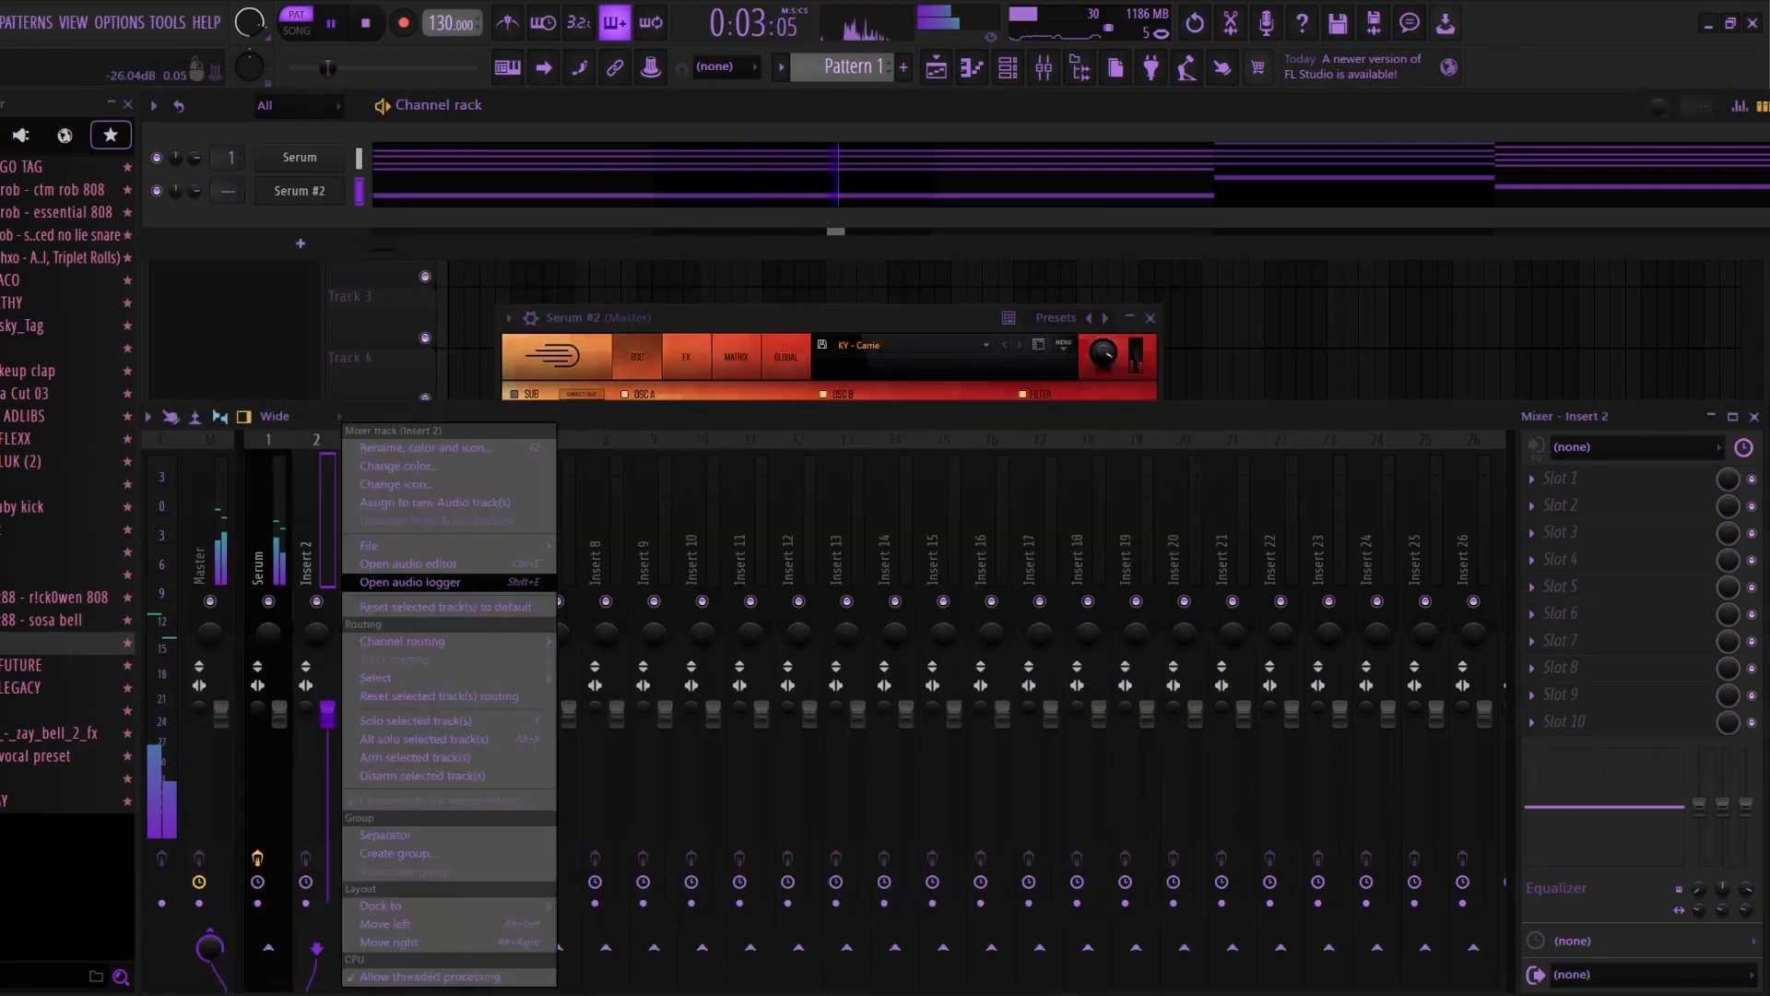
{"action": "mouse_move", "coordinate": [435, 641]}
{"action": "left_click", "coordinate": [645, 641]}
{"action": "left_click_drag", "start_coordinate": [327, 713], "coordinate": [328, 771]}
{"action": "left_click_drag", "start_coordinate": [1746, 807], "coordinate": [1745, 899]}
{"action": "left_click_drag", "start_coordinate": [1746, 889], "coordinate": [1746, 877]}
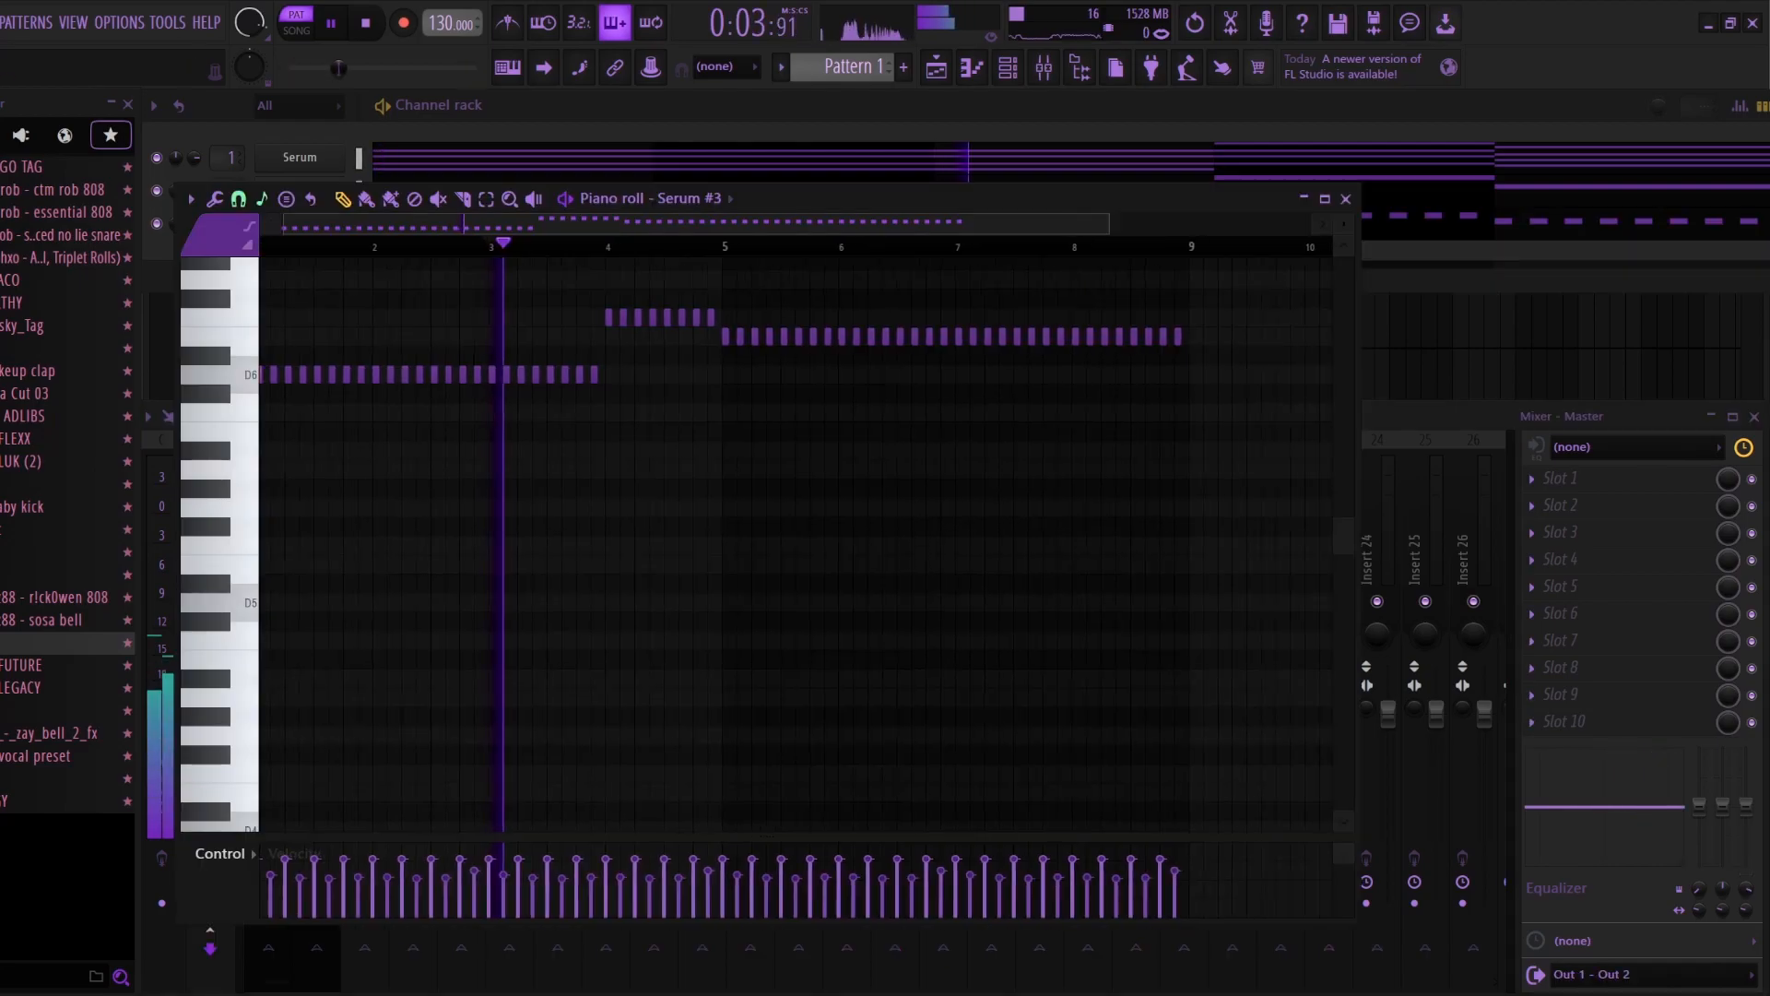
Step: Transpose the bar 6 notes of the Serum #3 pluck melody down three semitones and deselect them
{"action": "left_click_drag", "start_coordinate": [830, 310], "coordinate": [951, 344]}
{"action": "key", "text": "shift+Down"}
{"action": "key", "text": "shift+Down"}
{"action": "key", "text": "shift+Down"}
{"action": "key", "text": "shift+Down"}
{"action": "key", "text": "ctrl+d"}
{"action": "key", "text": "F7"}
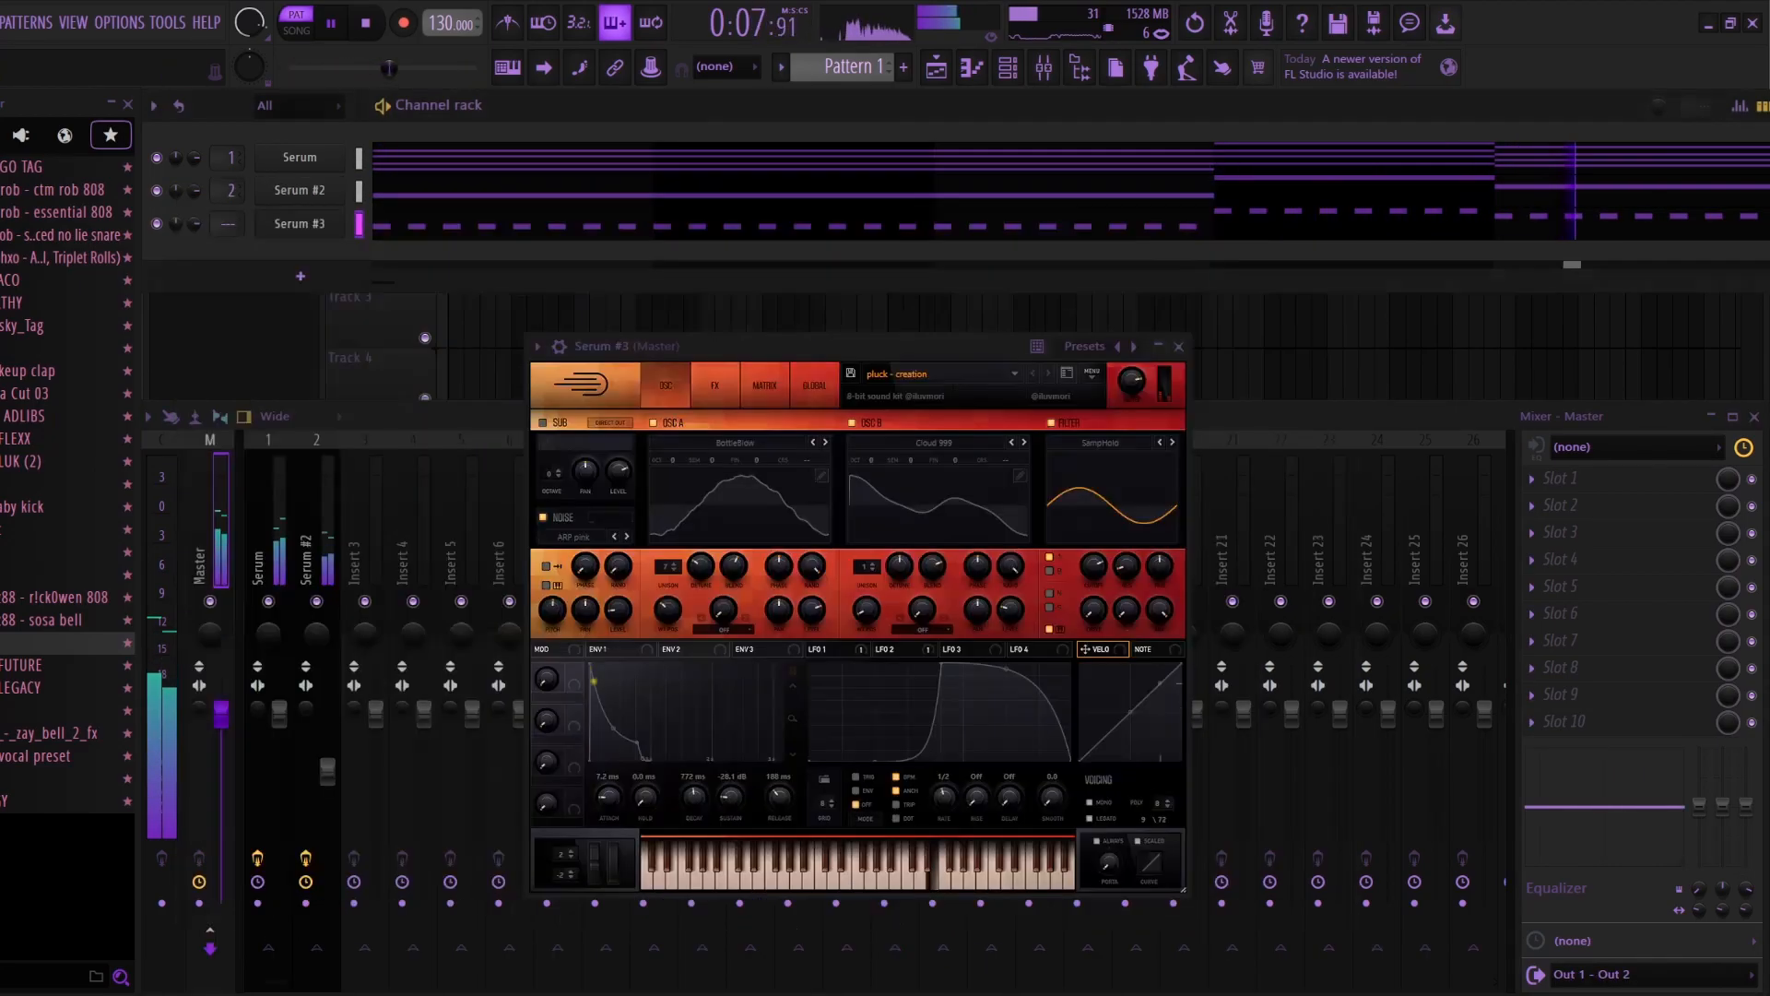
Step: Route Serum #3 to mixer track 3 at reduced volume and open the effect list of slot 3
{"action": "right_click", "coordinate": [373, 554]}
{"action": "mouse_move", "coordinate": [498, 641]}
{"action": "left_click", "coordinate": [719, 640]}
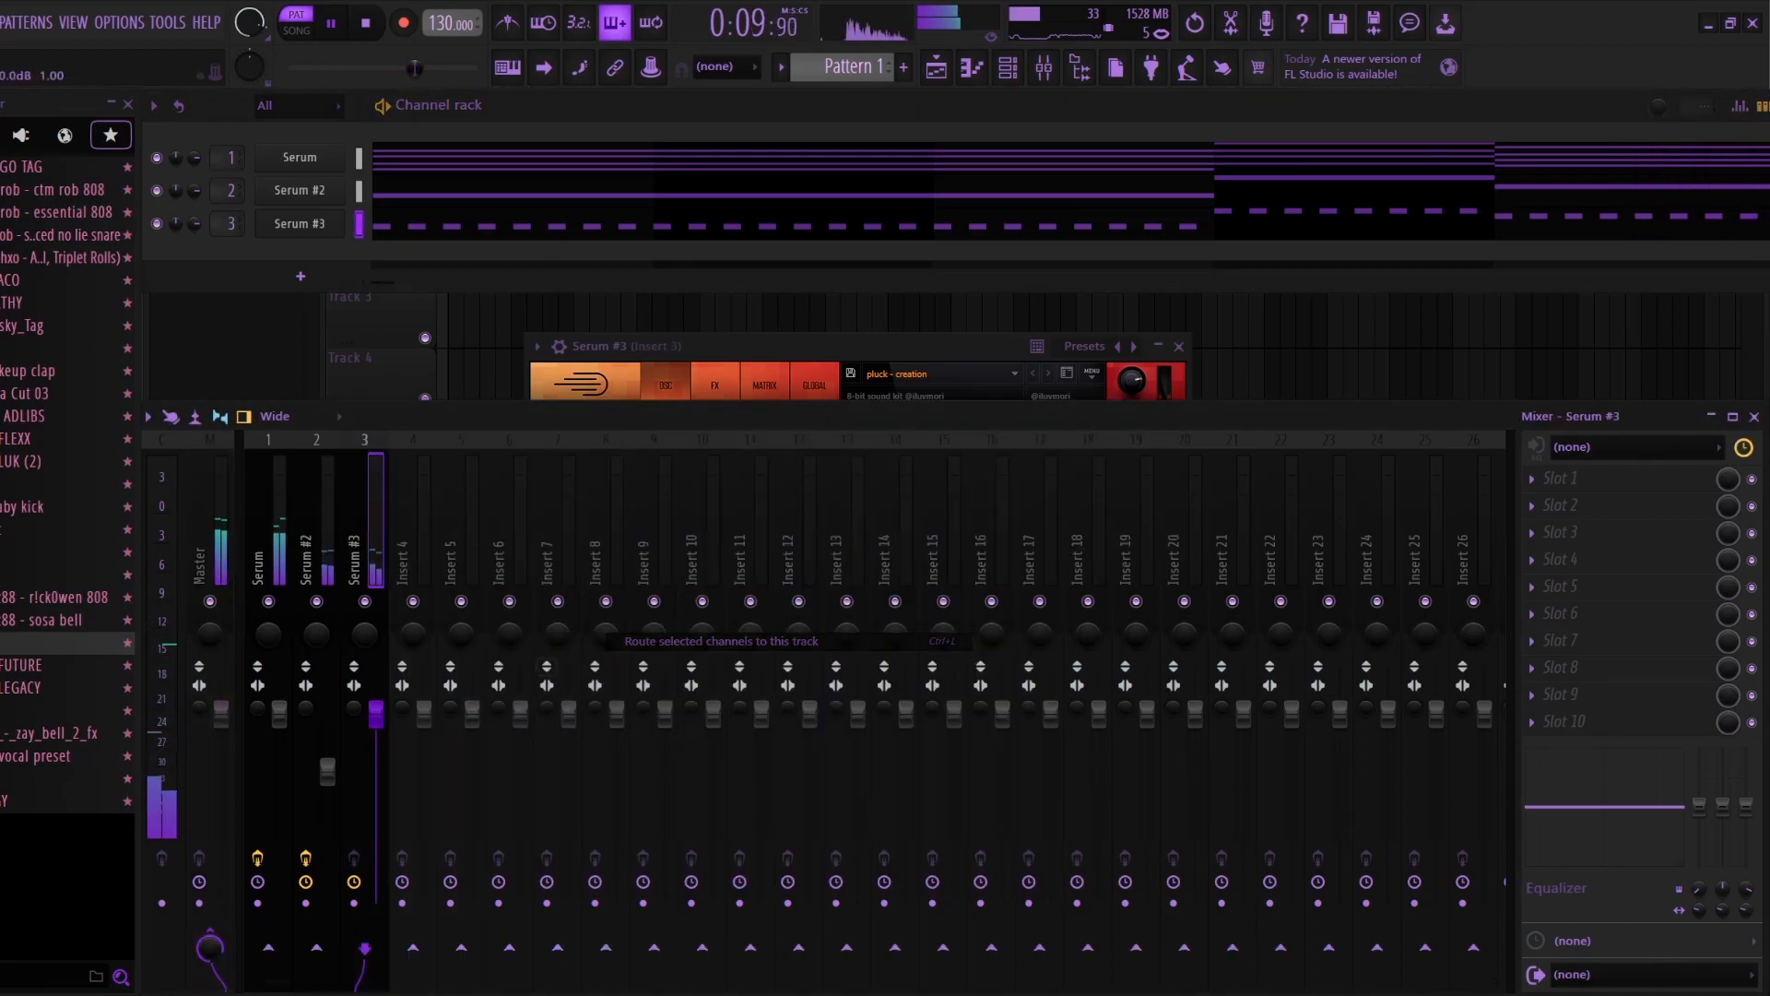
{"action": "mouse_move", "coordinate": [375, 795]}
{"action": "left_mouse_down"}
{"action": "mouse_move", "coordinate": [375, 742]}
{"action": "mouse_move", "coordinate": [375, 763]}
{"action": "left_mouse_up"}
{"action": "left_click", "coordinate": [1534, 532]}
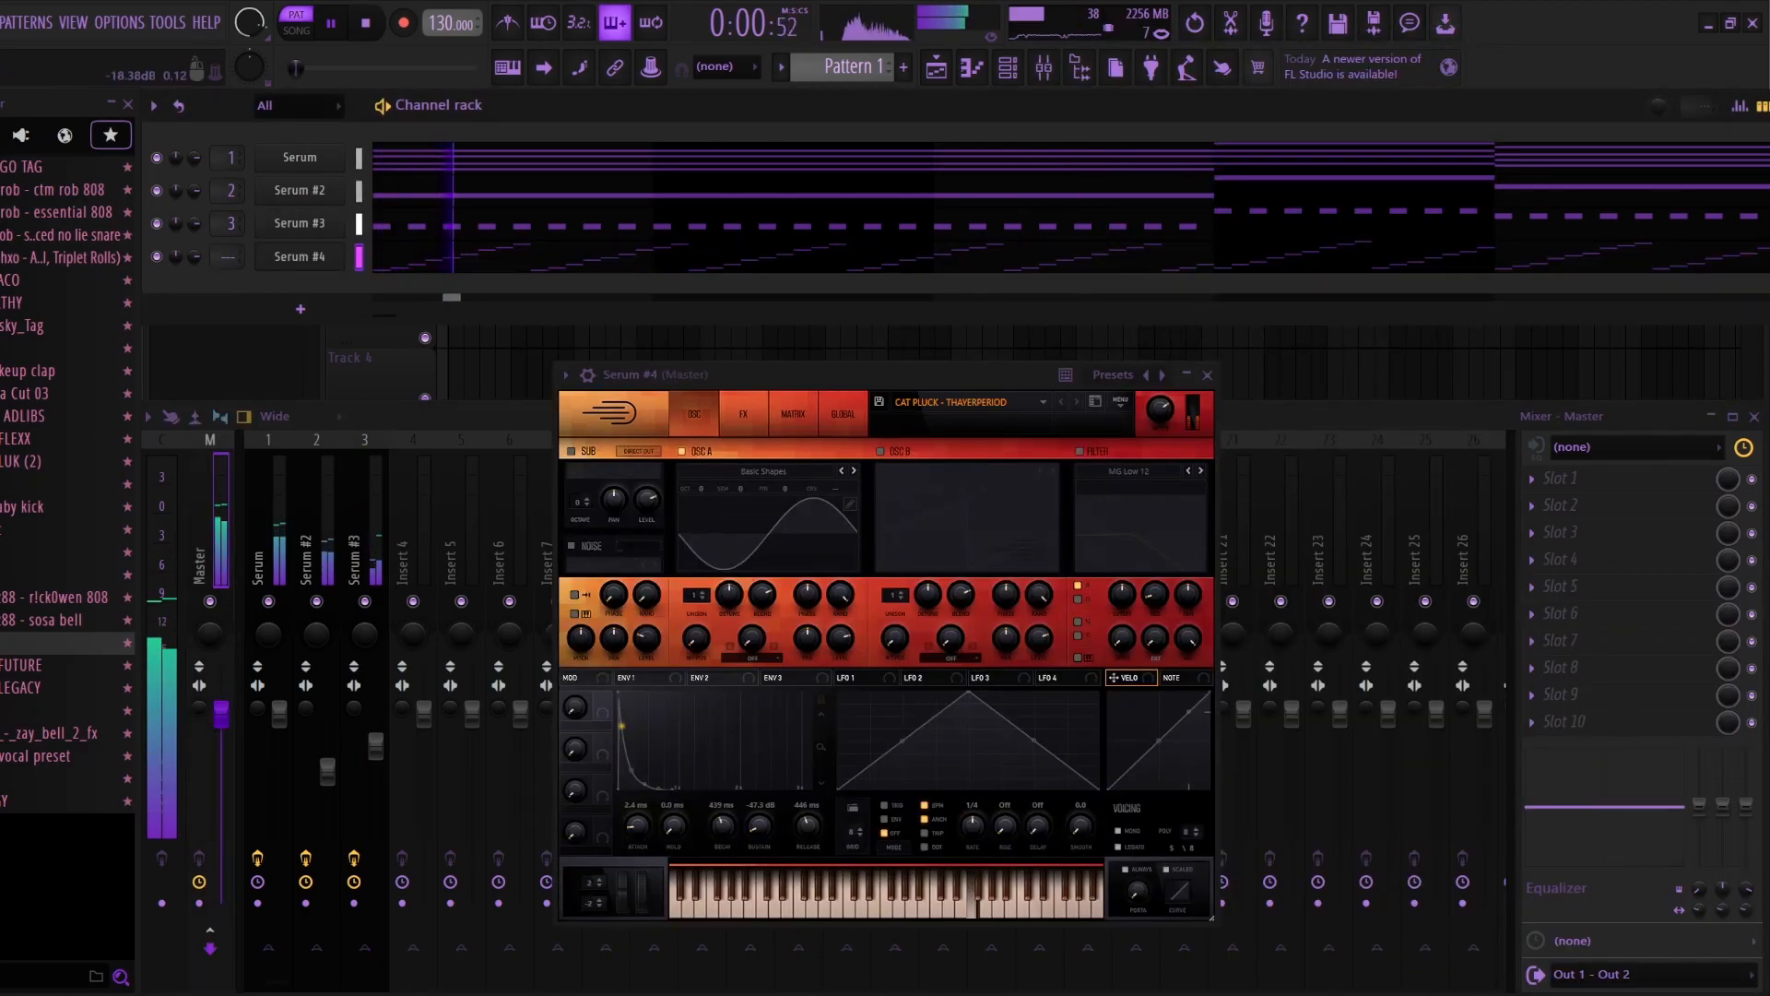
Step: Route Serum #4 to mixer track 4 at reduced volume and review its arpeggio notes in the piano roll
{"action": "right_click", "coordinate": [430, 554]}
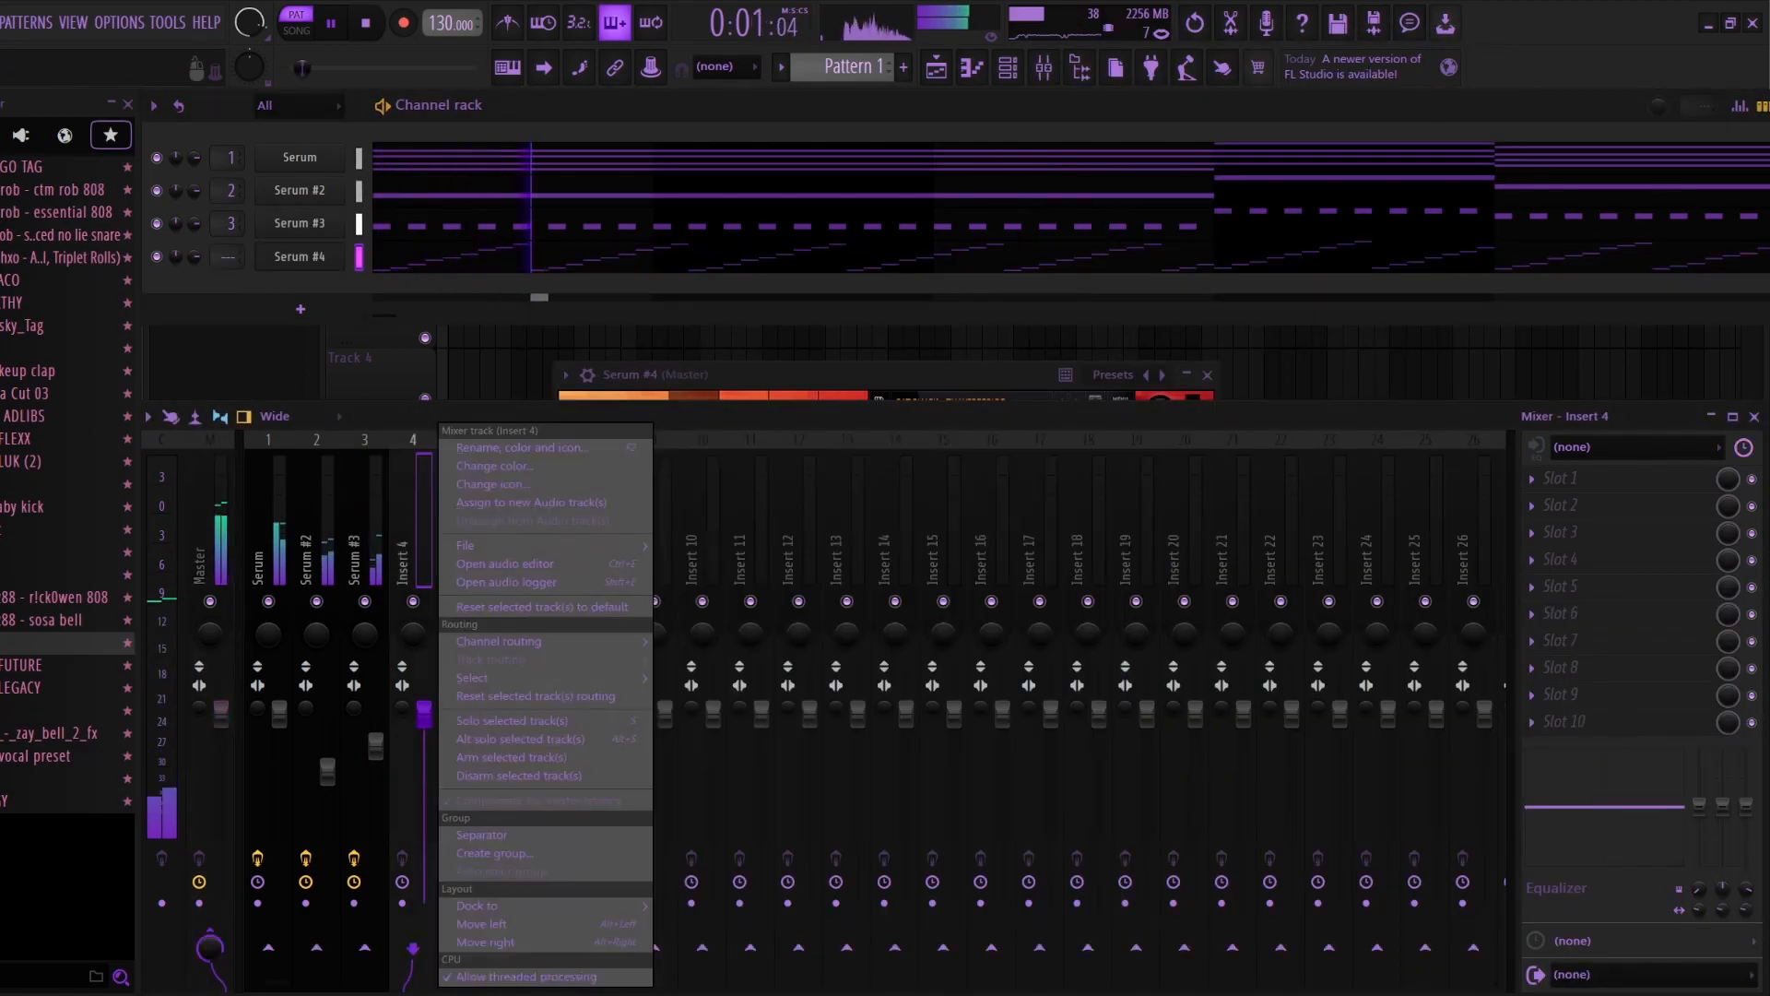
{"action": "left_click", "coordinate": [719, 646]}
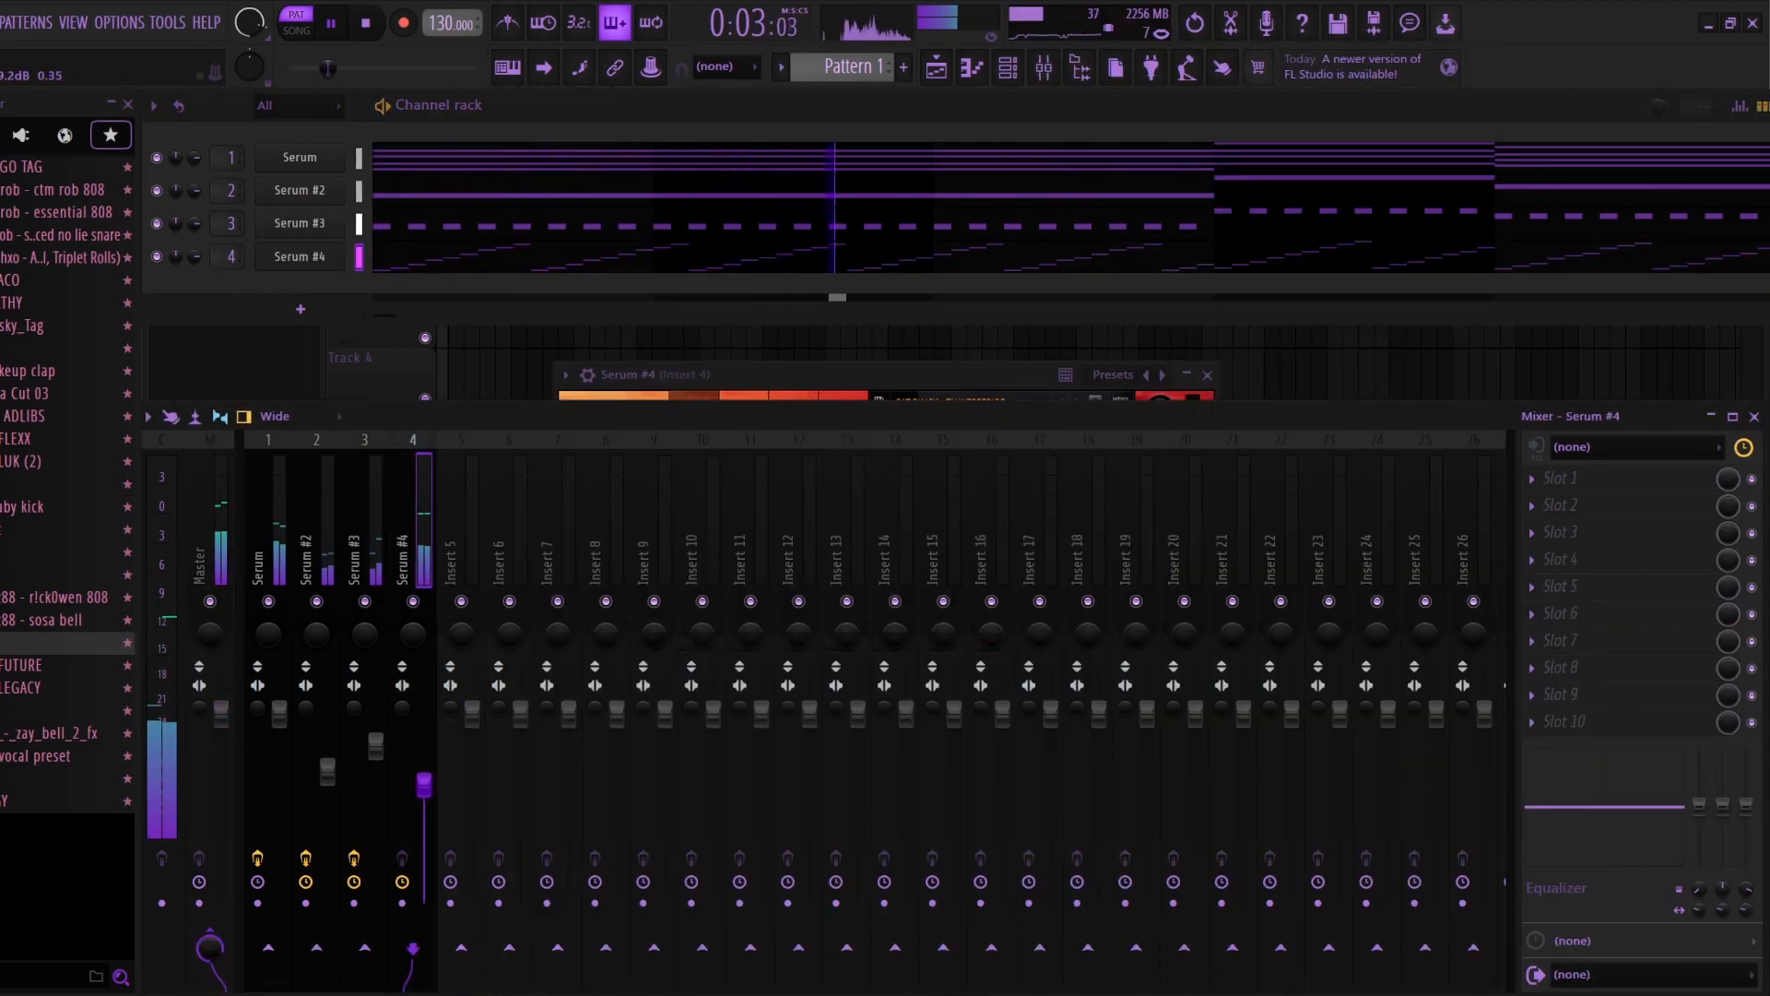
{"action": "right_click", "coordinate": [337, 251]}
{"action": "left_click", "coordinate": [387, 251]}
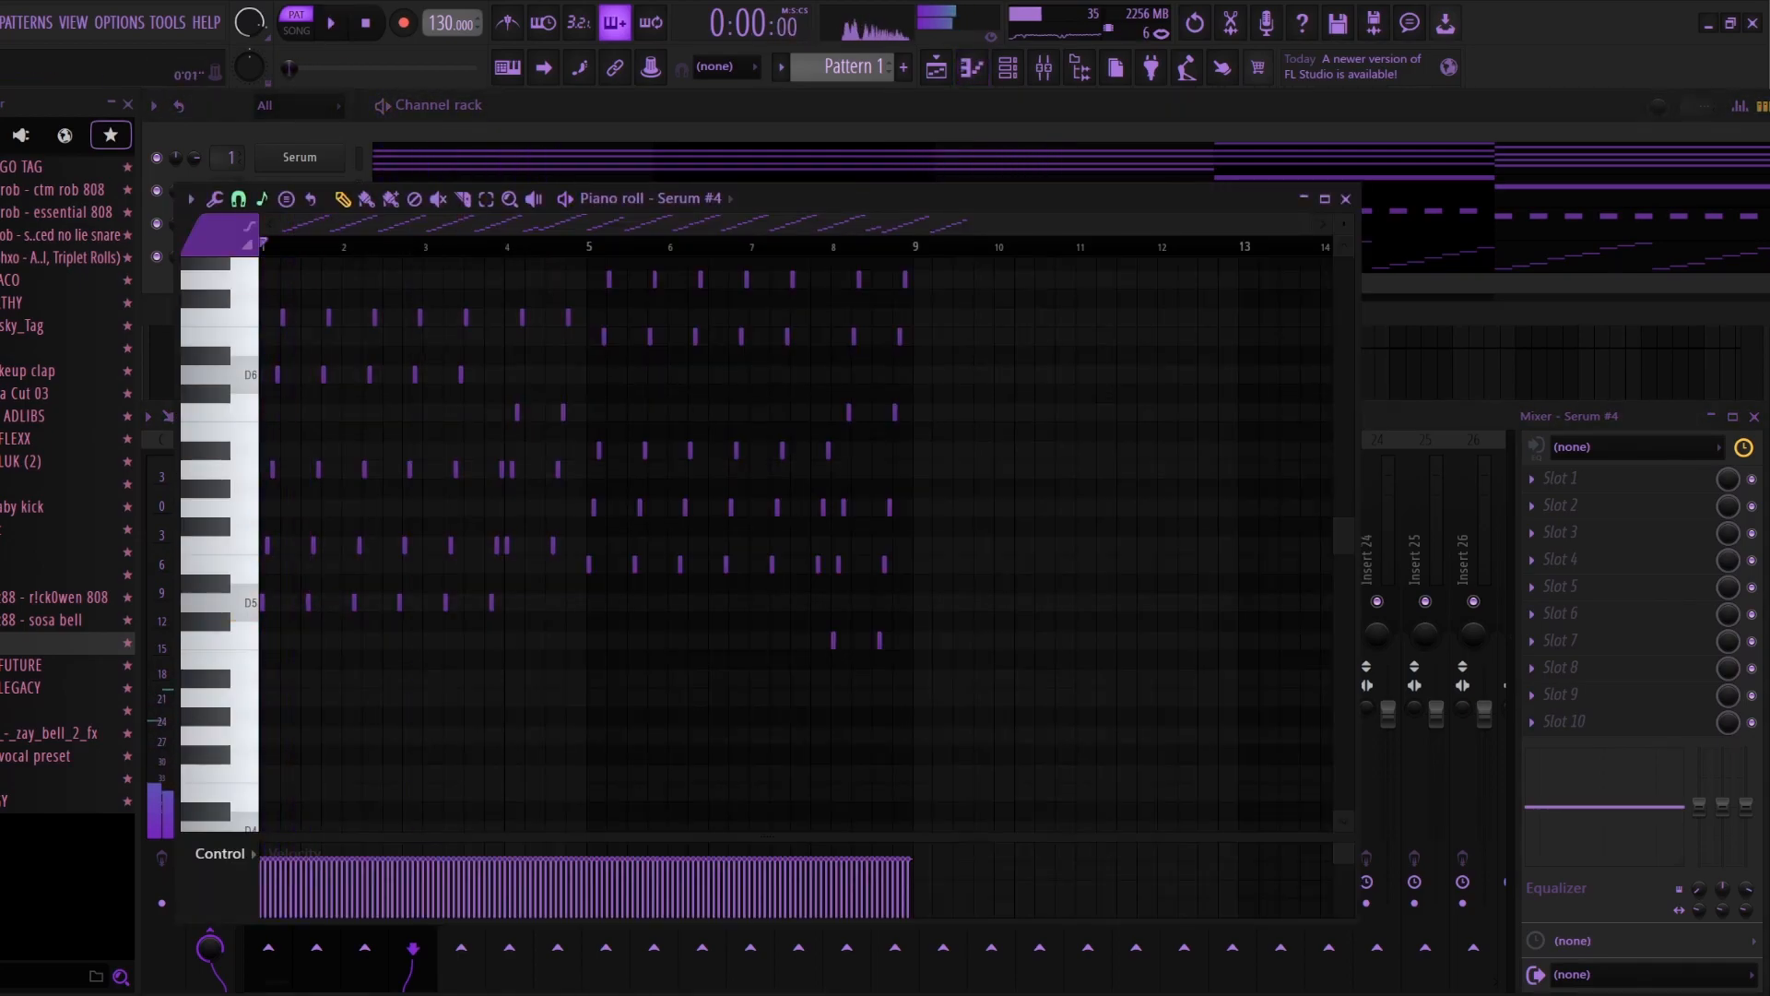
{"action": "key", "text": "space"}
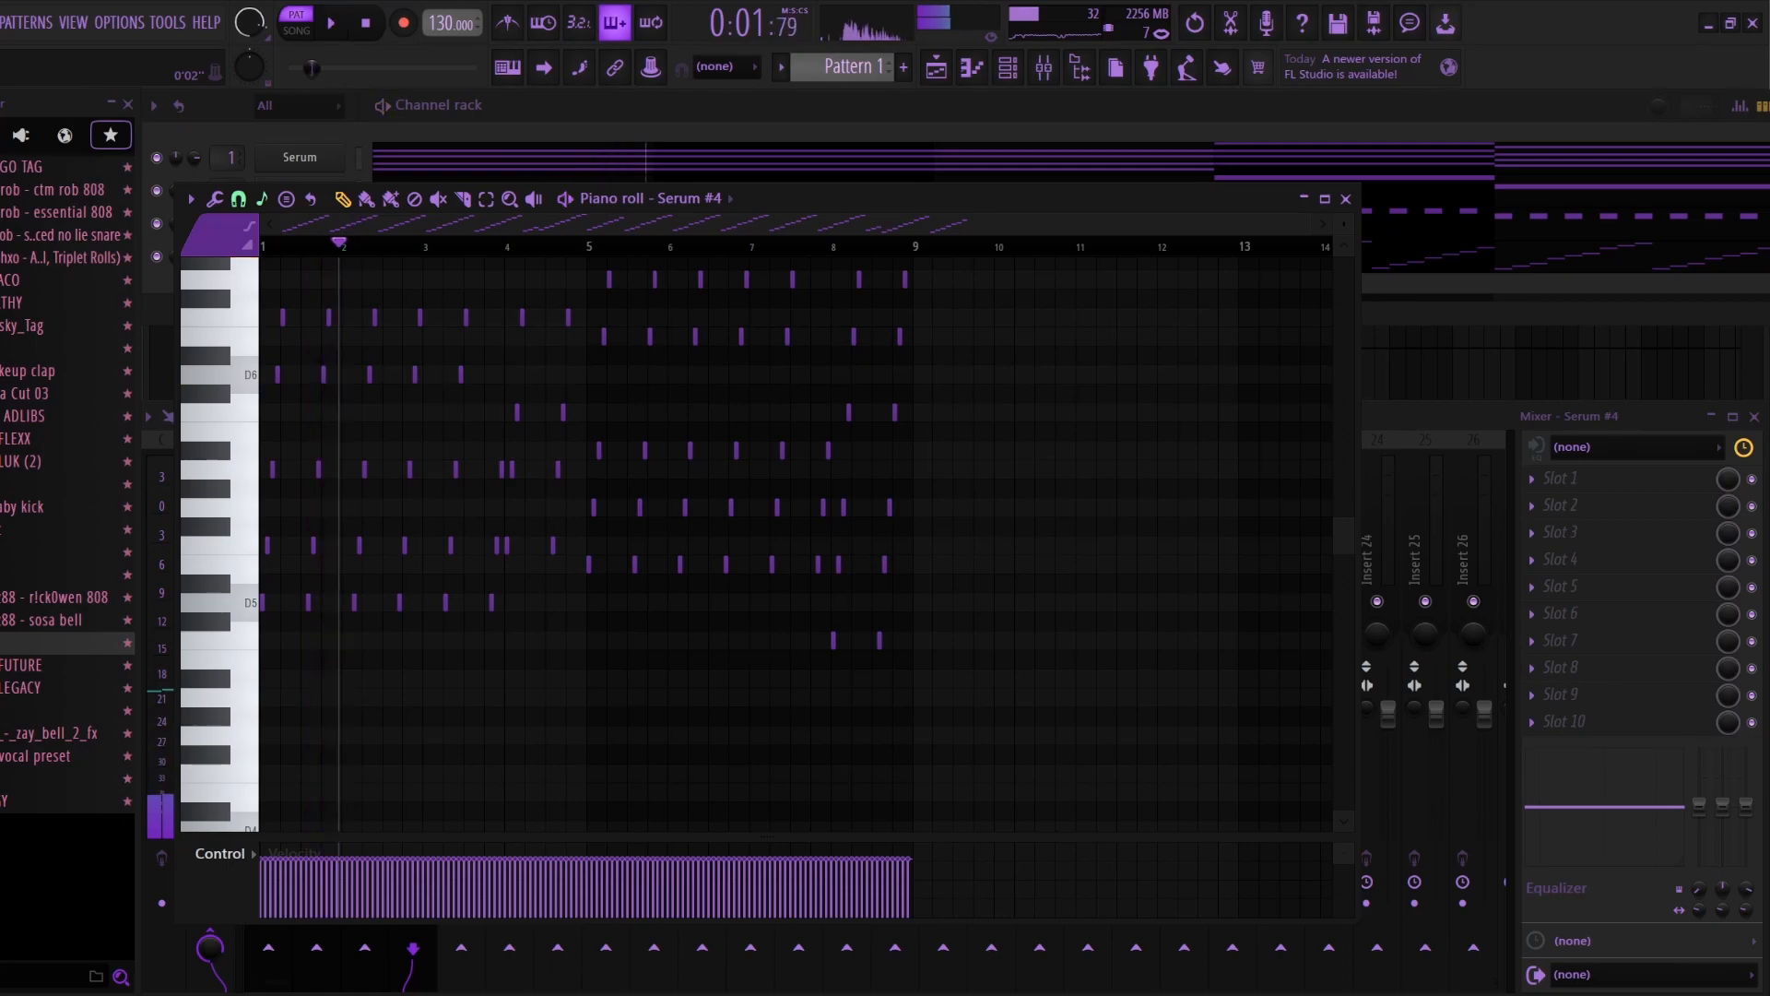
Step: Replace the Serum #4 arpeggio notes in bars 2 and 3 with repeats of bar 1 and play the result
{"action": "left_click_drag", "start_coordinate": [342, 246], "coordinate": [422, 247]}
{"action": "key", "text": "Delete"}
{"action": "left_click_drag", "start_coordinate": [262, 246], "coordinate": [503, 246]}
{"action": "key", "text": "ctrl+b"}
{"action": "key", "text": "Delete"}
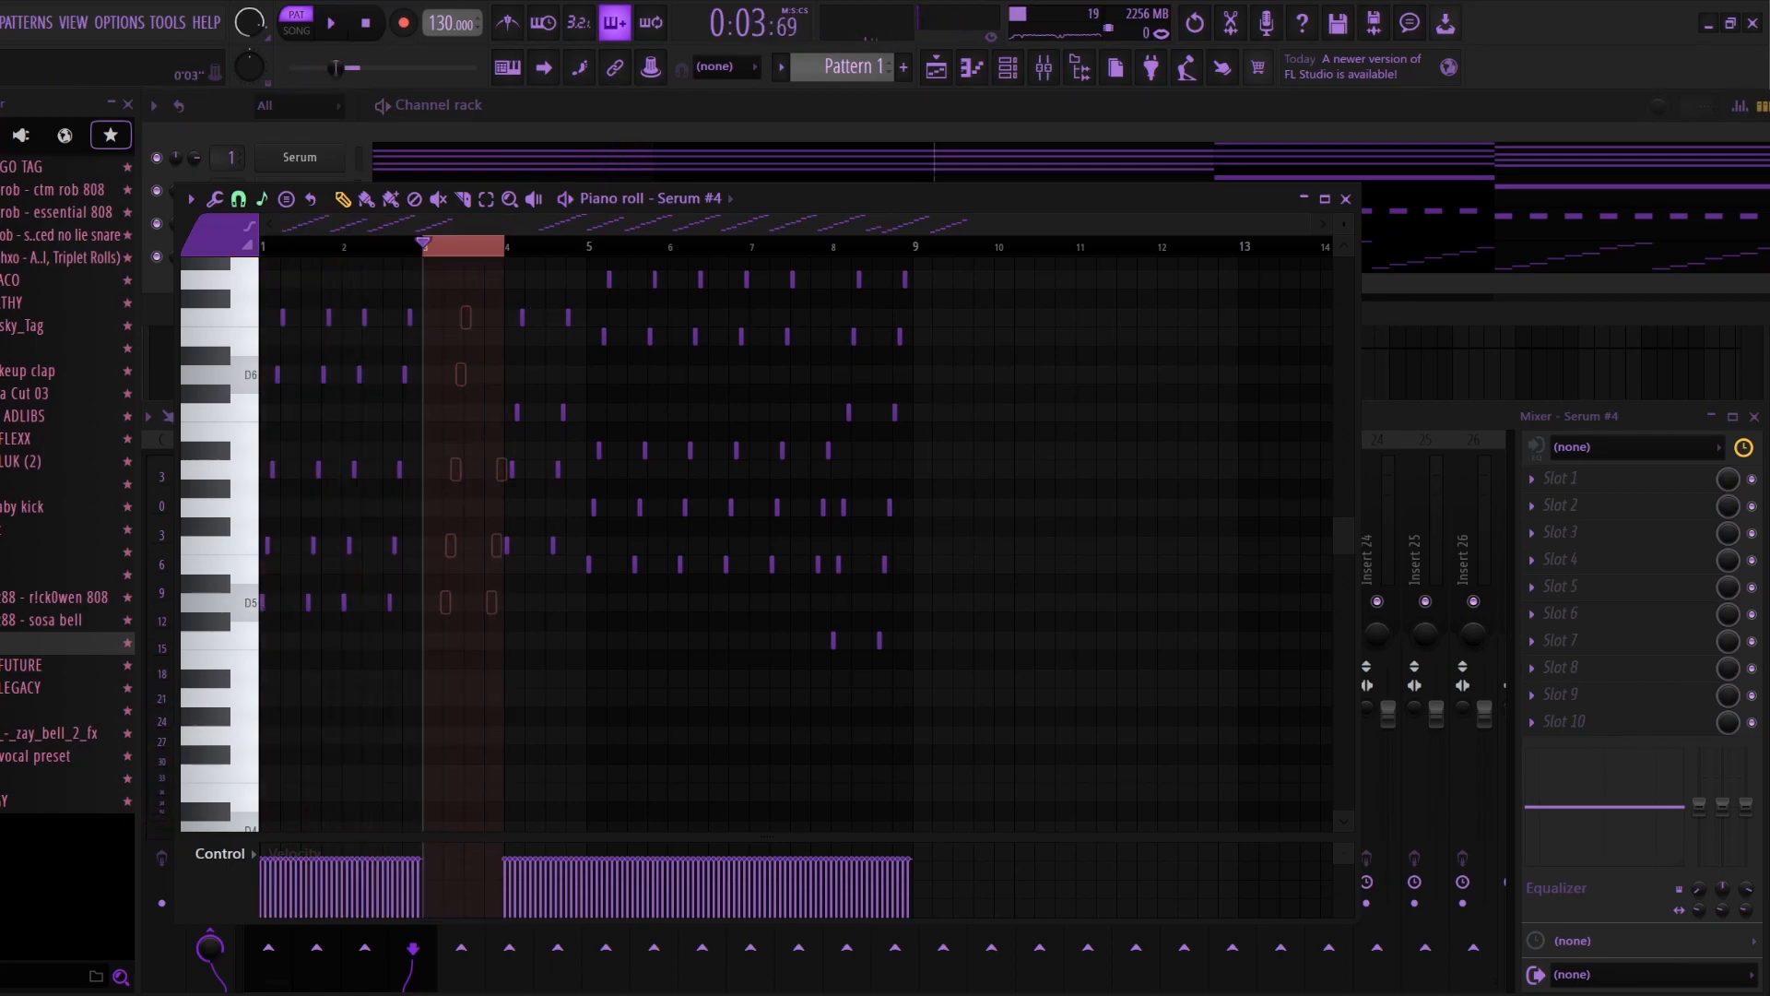
{"action": "left_click_drag", "start_coordinate": [342, 246], "coordinate": [422, 246]}
{"action": "key", "text": "ctrl+b"}
{"action": "key", "text": "space"}
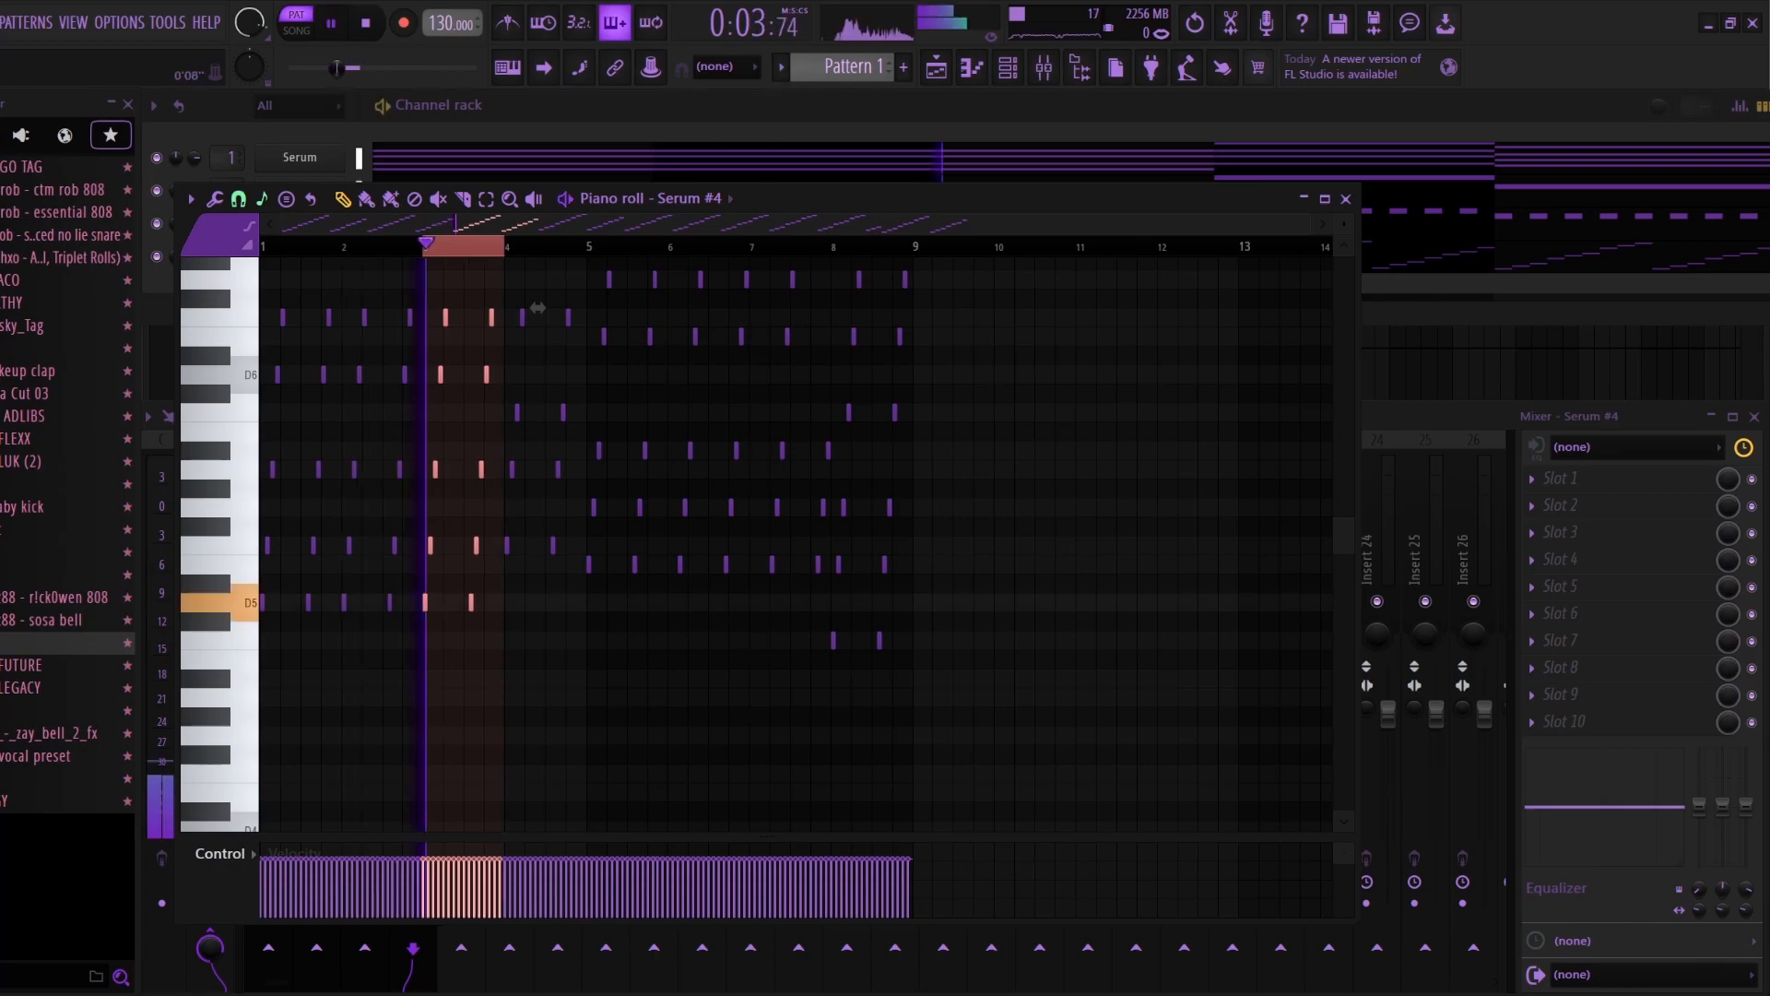
Step: Replace the arpeggio notes in bars 6 and 7 with repeats of bar 5, leaving no extra copies over bar 8
{"action": "left_click_drag", "start_coordinate": [587, 246], "coordinate": [830, 246]}
{"action": "key", "text": "space"}
{"action": "key", "text": "Delete"}
{"action": "mouse_move", "coordinate": [606, 246]}
{"action": "left_mouse_down"}
{"action": "mouse_move", "coordinate": [667, 246]}
{"action": "mouse_move", "coordinate": [584, 246]}
{"action": "left_mouse_up"}
{"action": "key", "text": "ctrl+b"}
{"action": "key", "text": "ctrl+b"}
{"action": "key", "text": "ctrl+b"}
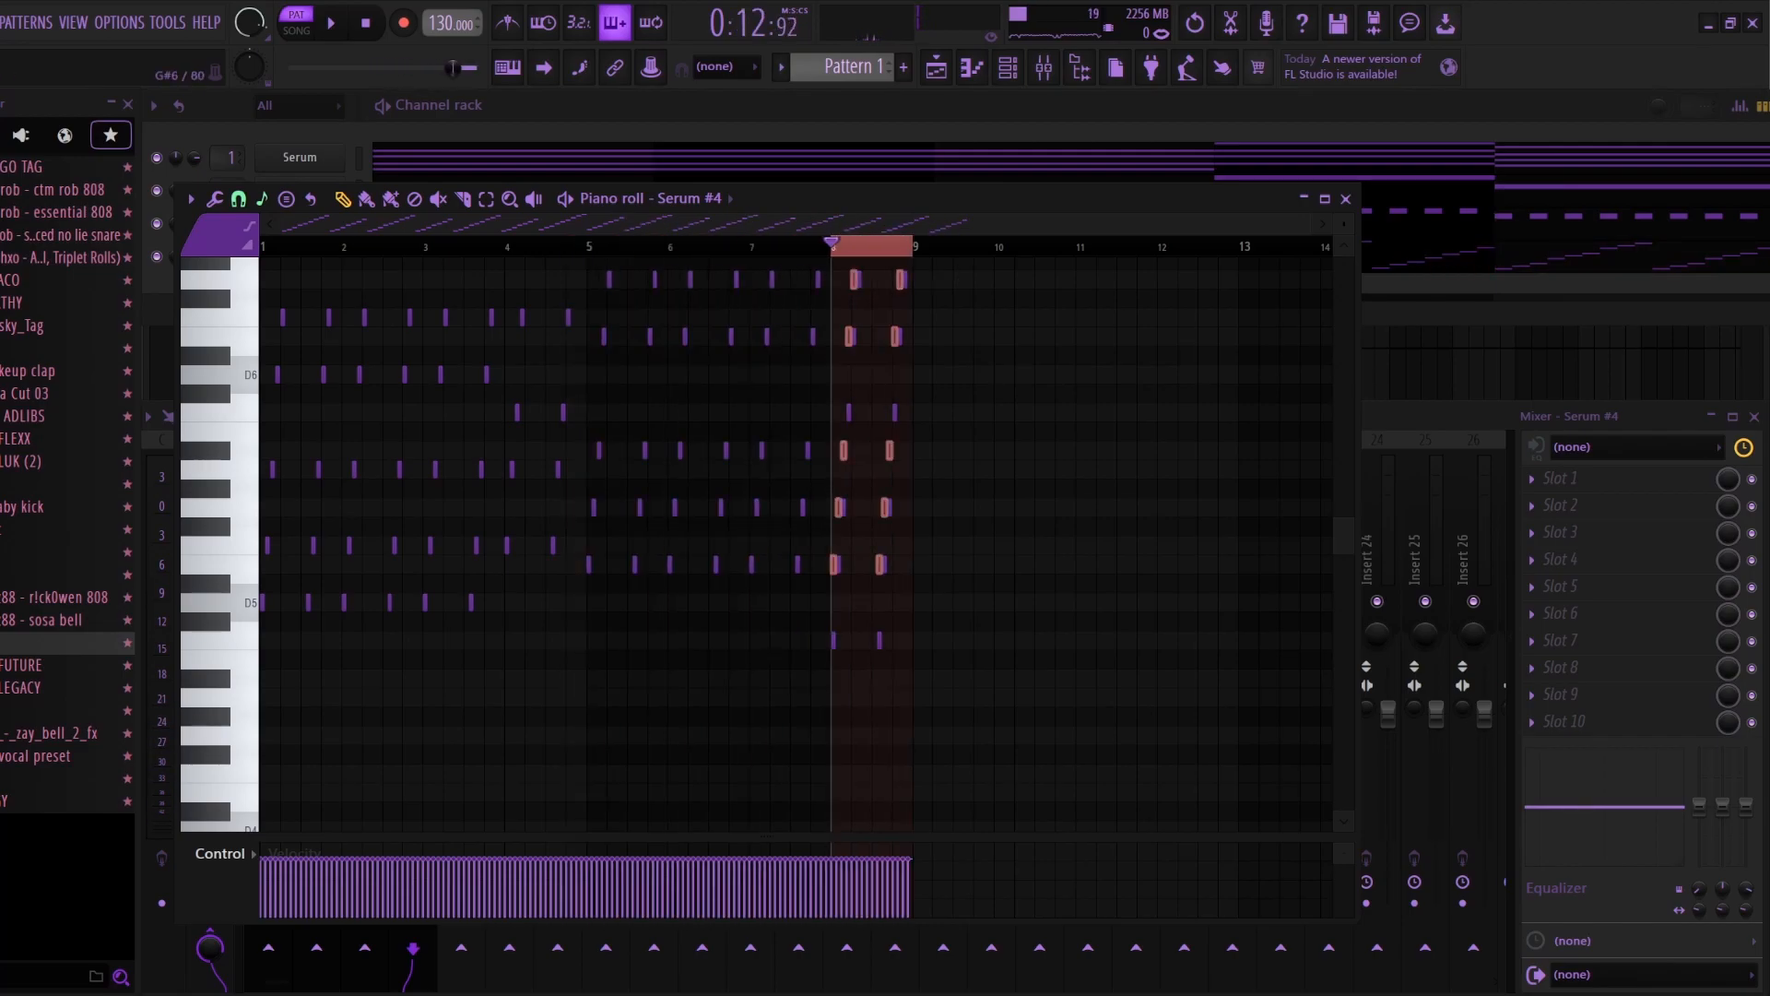
{"action": "key", "text": "space"}
{"action": "key", "text": "ctrl+d"}
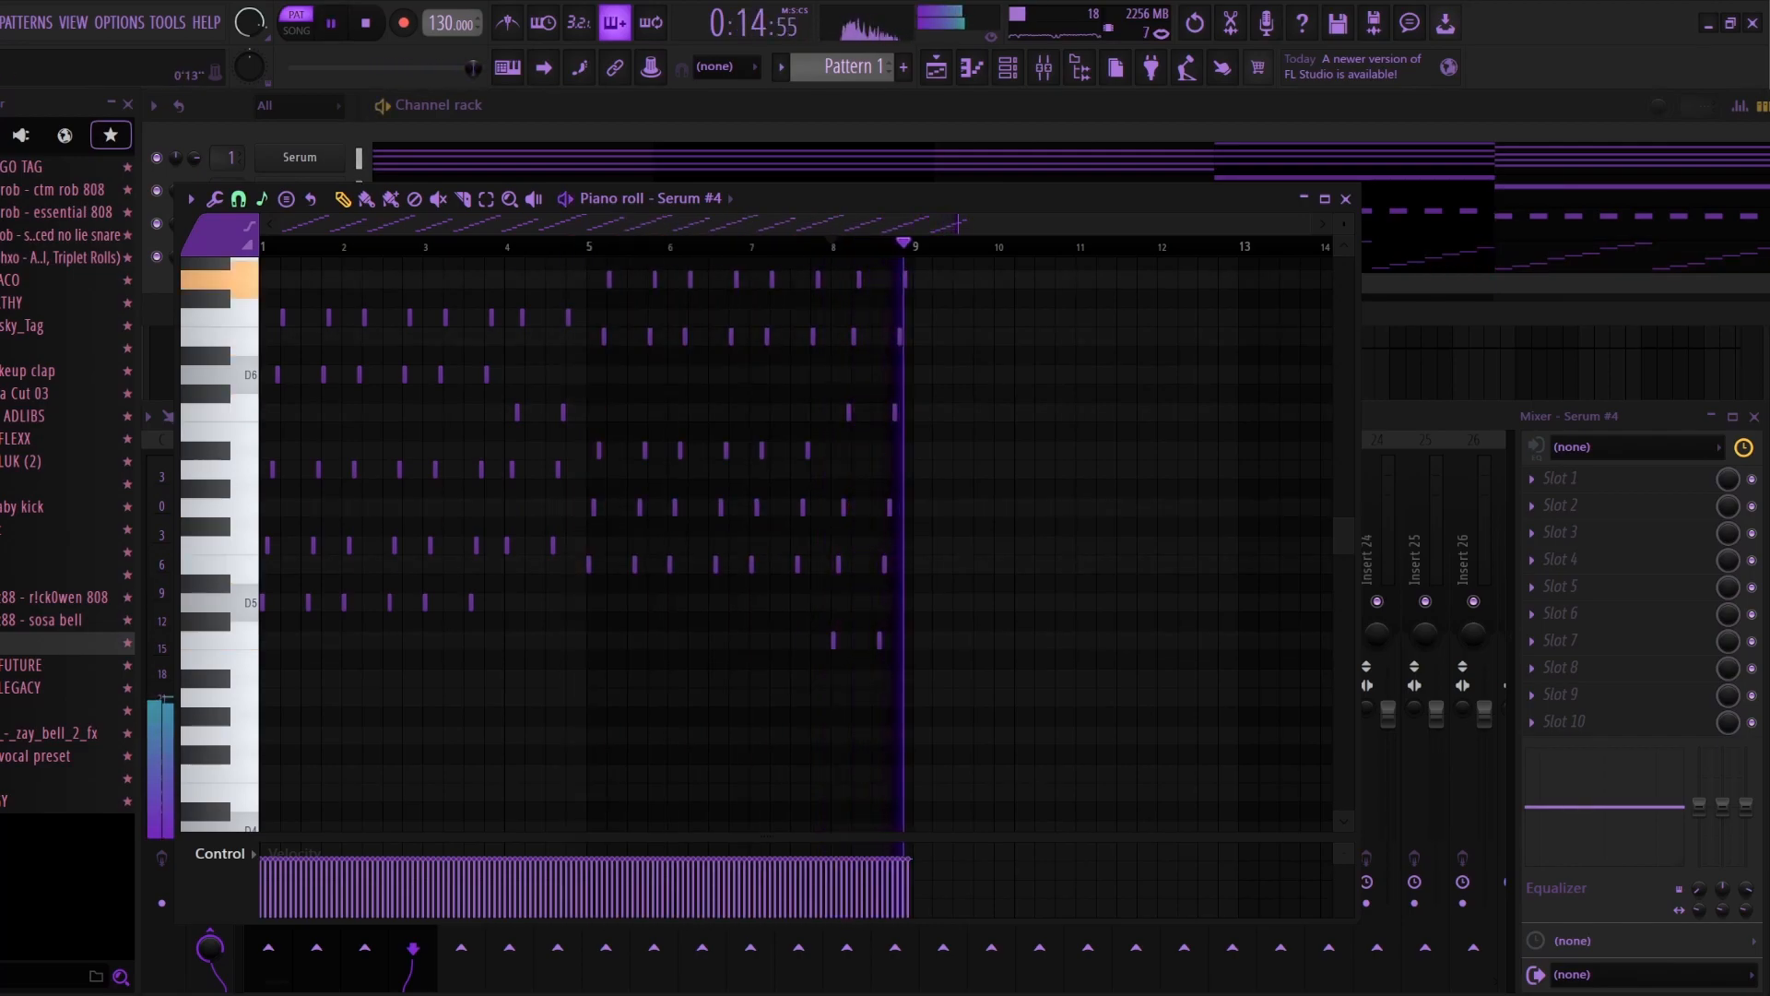
Step: Load the saved mixer track state Alt + A onto the Serum #4 mixer track
{"action": "key", "text": "F7"}
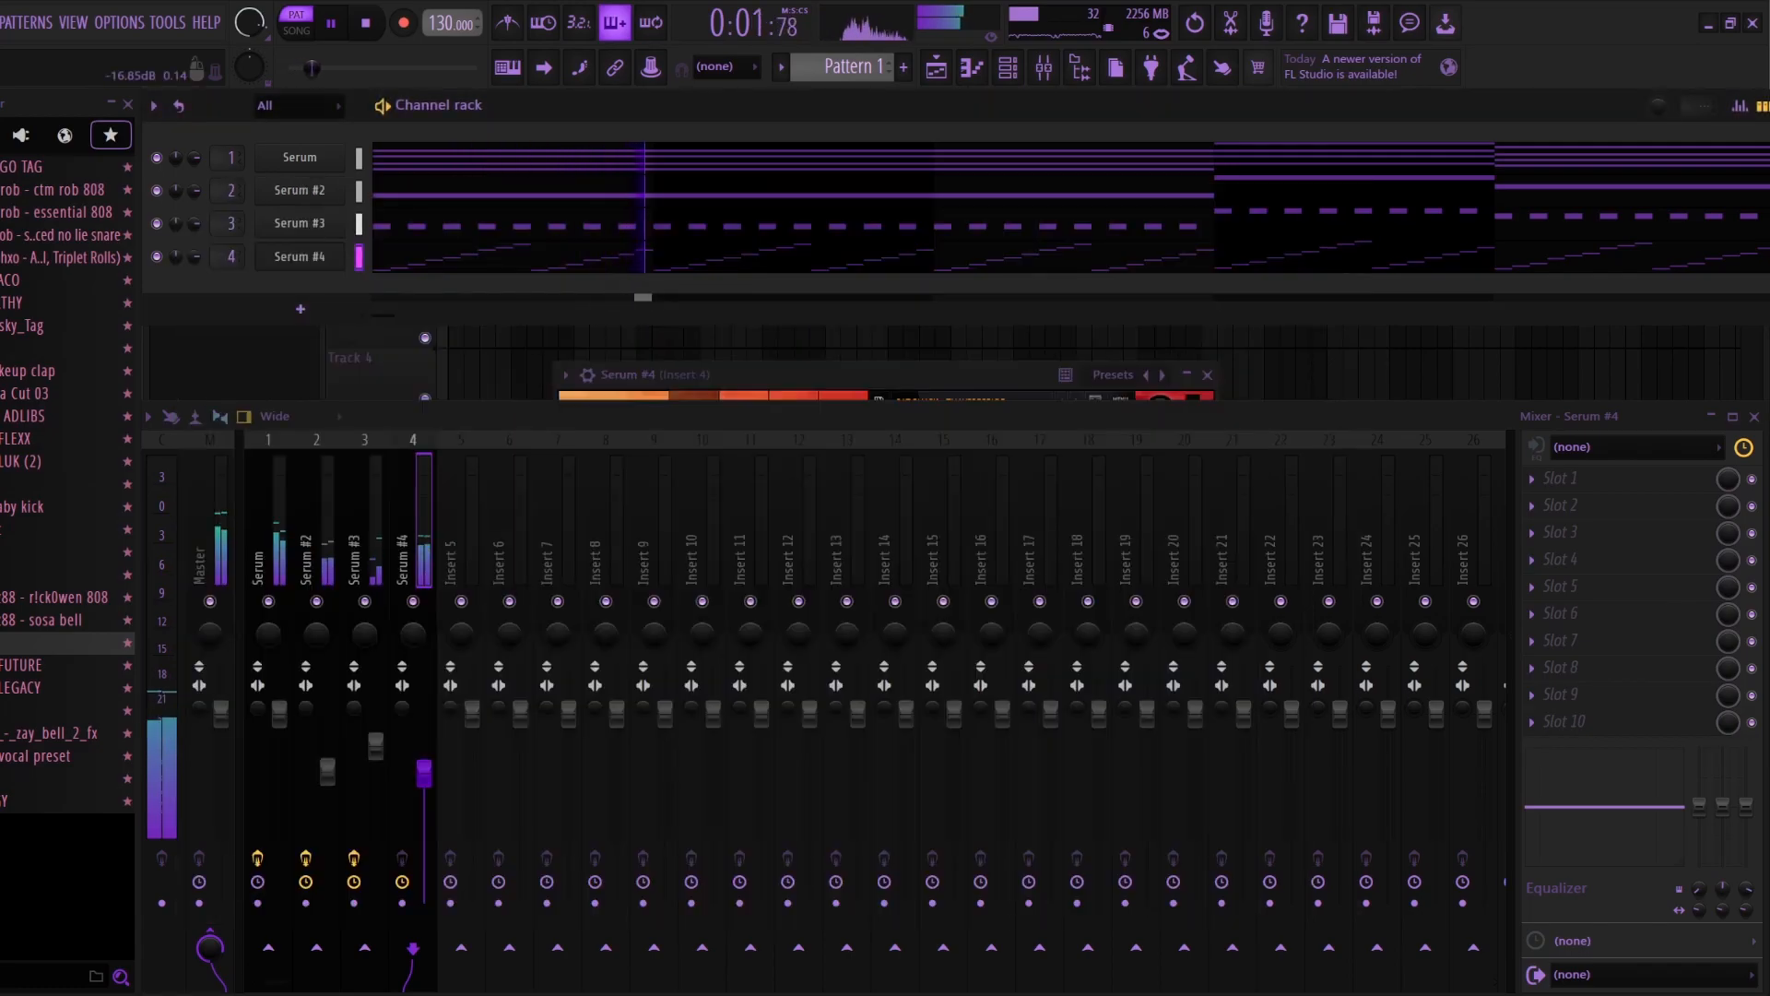
{"action": "right_click", "coordinate": [431, 563]}
{"action": "mouse_move", "coordinate": [517, 544]}
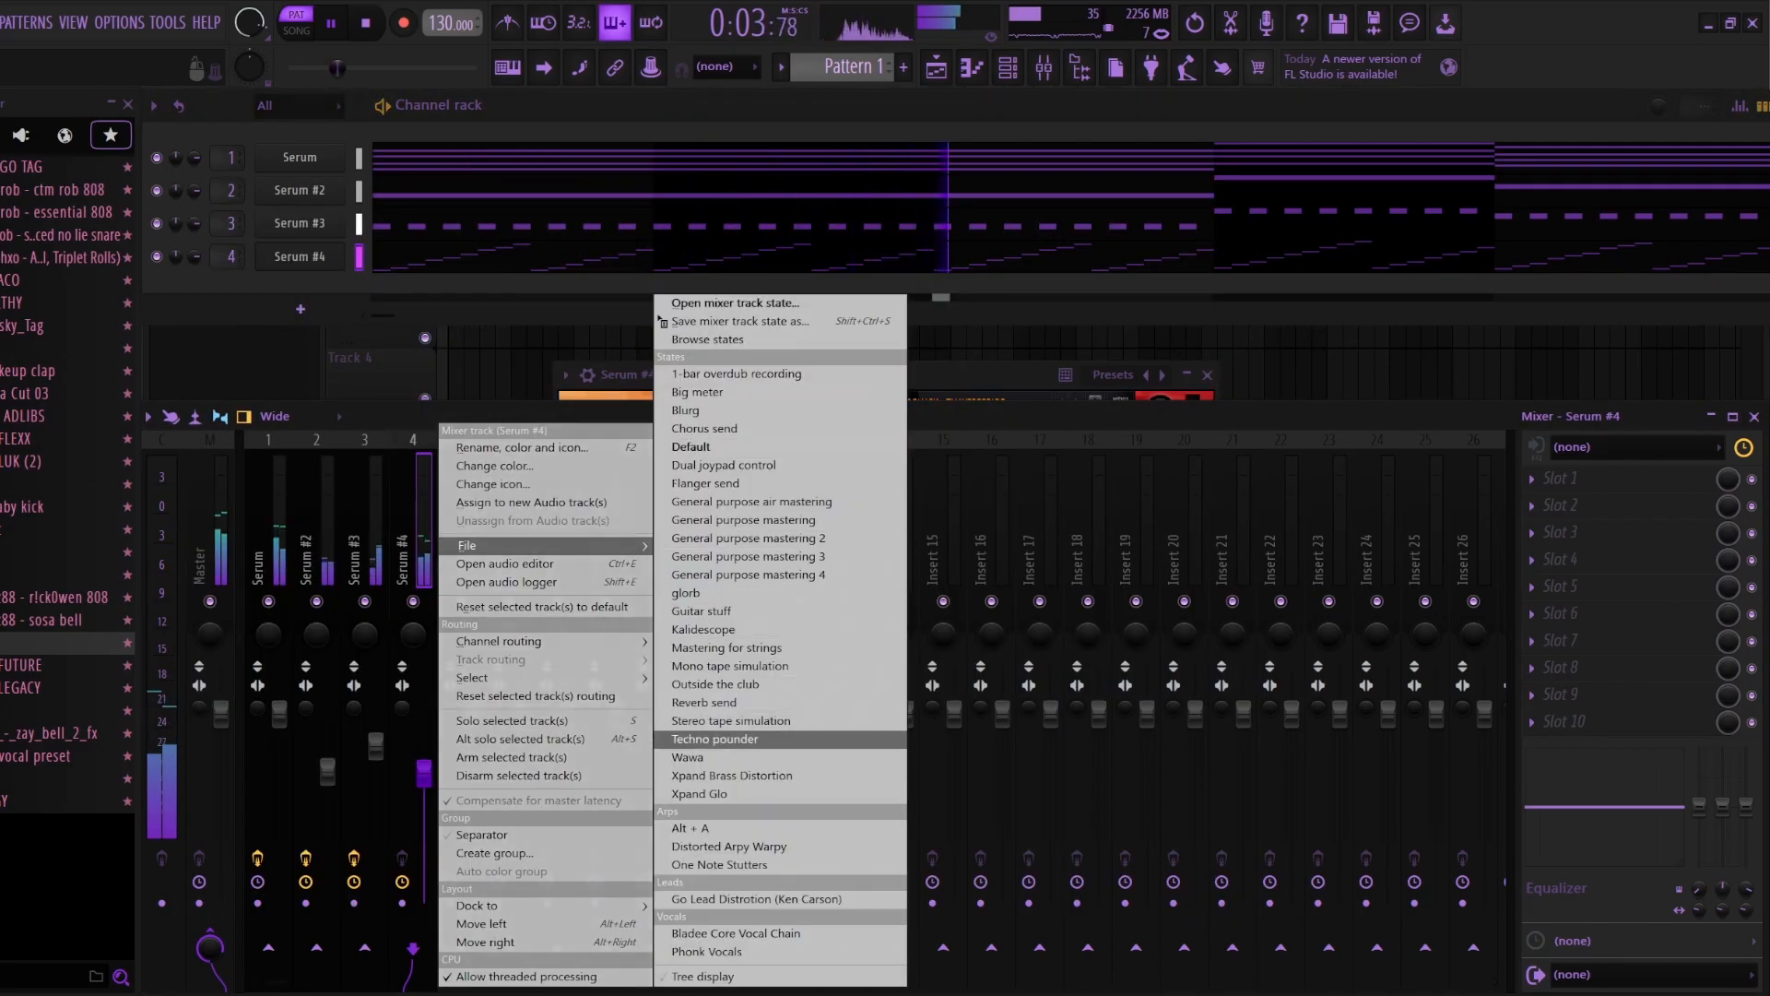
{"action": "left_click", "coordinate": [692, 828]}
Step: Rename mixer track 4 to Serum #4 and lower its volume
{"action": "right_click", "coordinate": [424, 554]}
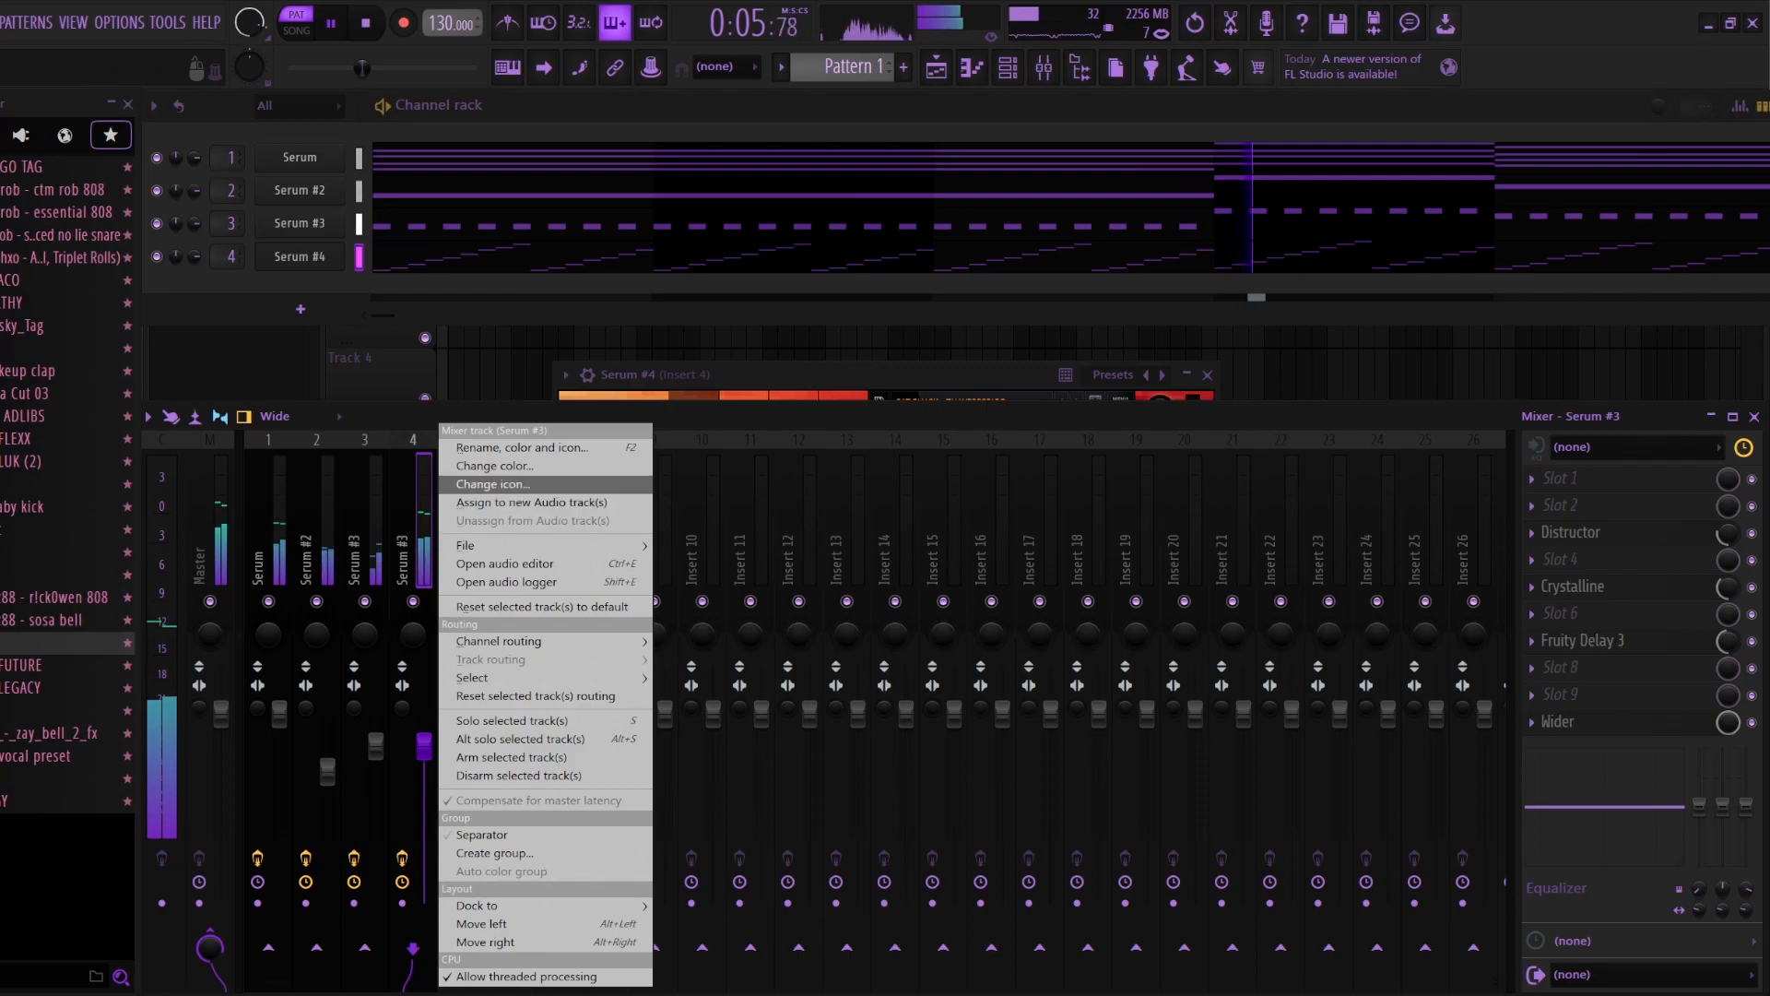
{"action": "left_click", "coordinate": [523, 448]}
{"action": "key", "text": "Right"}
{"action": "key", "text": "BackSpace"}
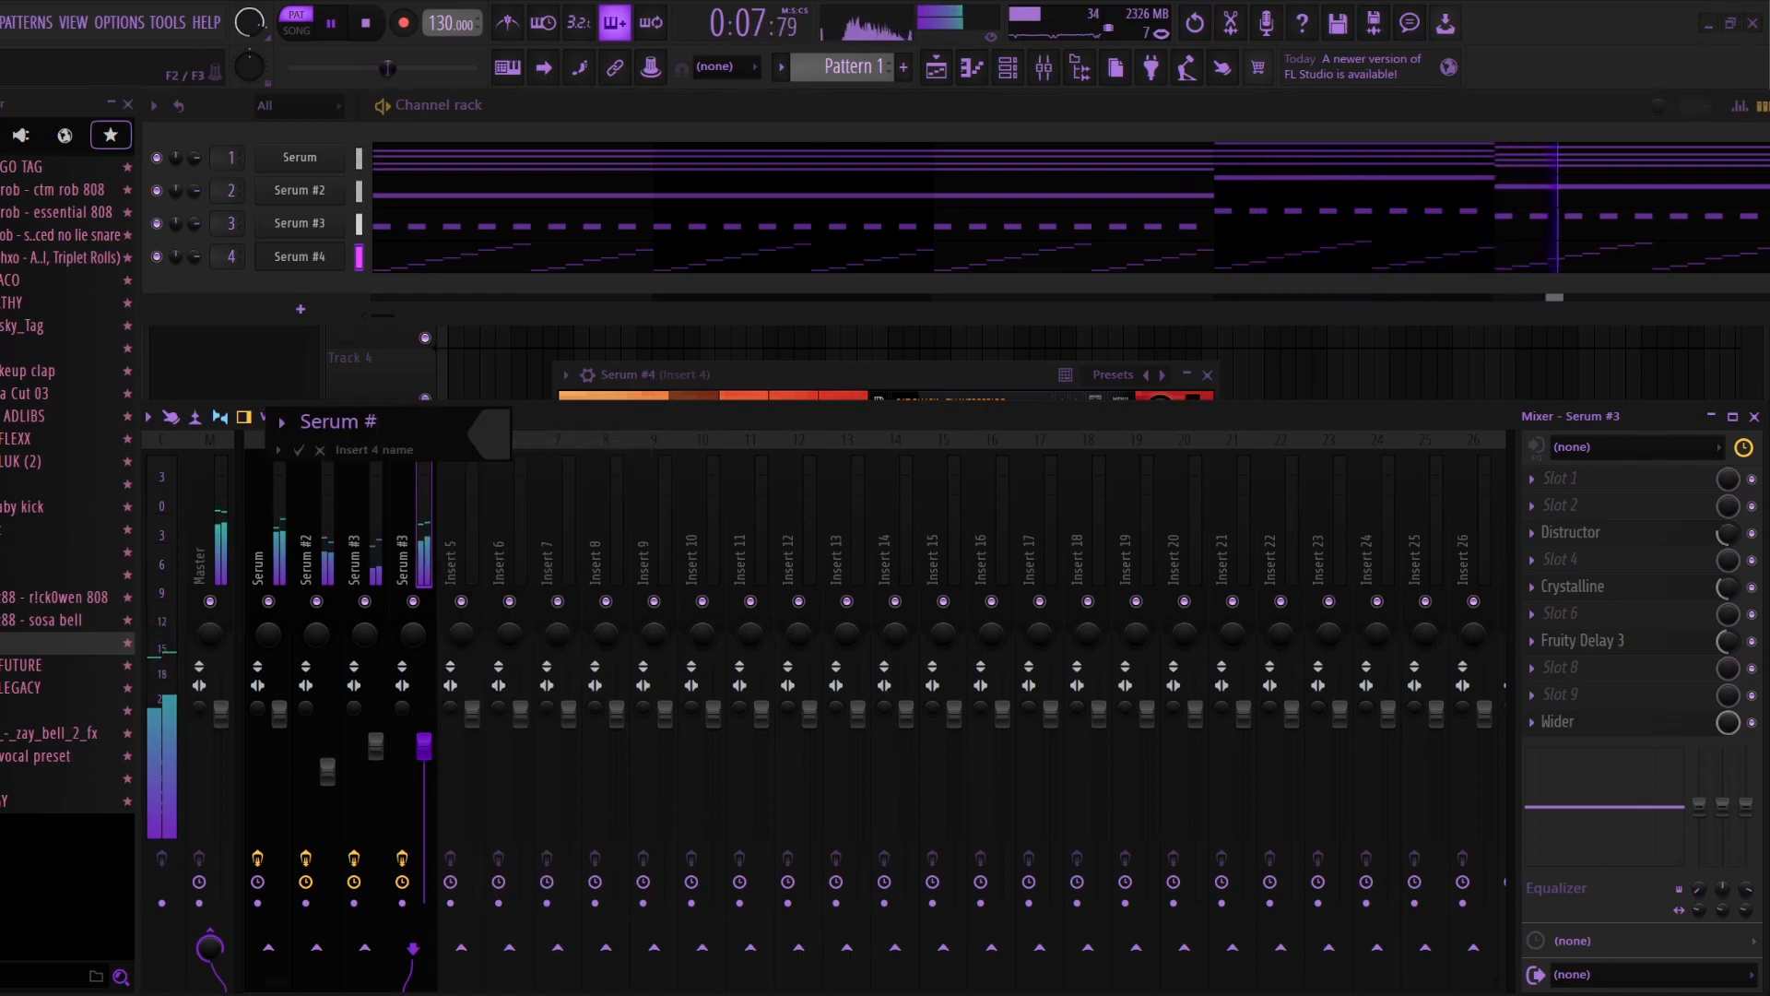
{"action": "type", "text": "4"}
{"action": "key", "text": "Return"}
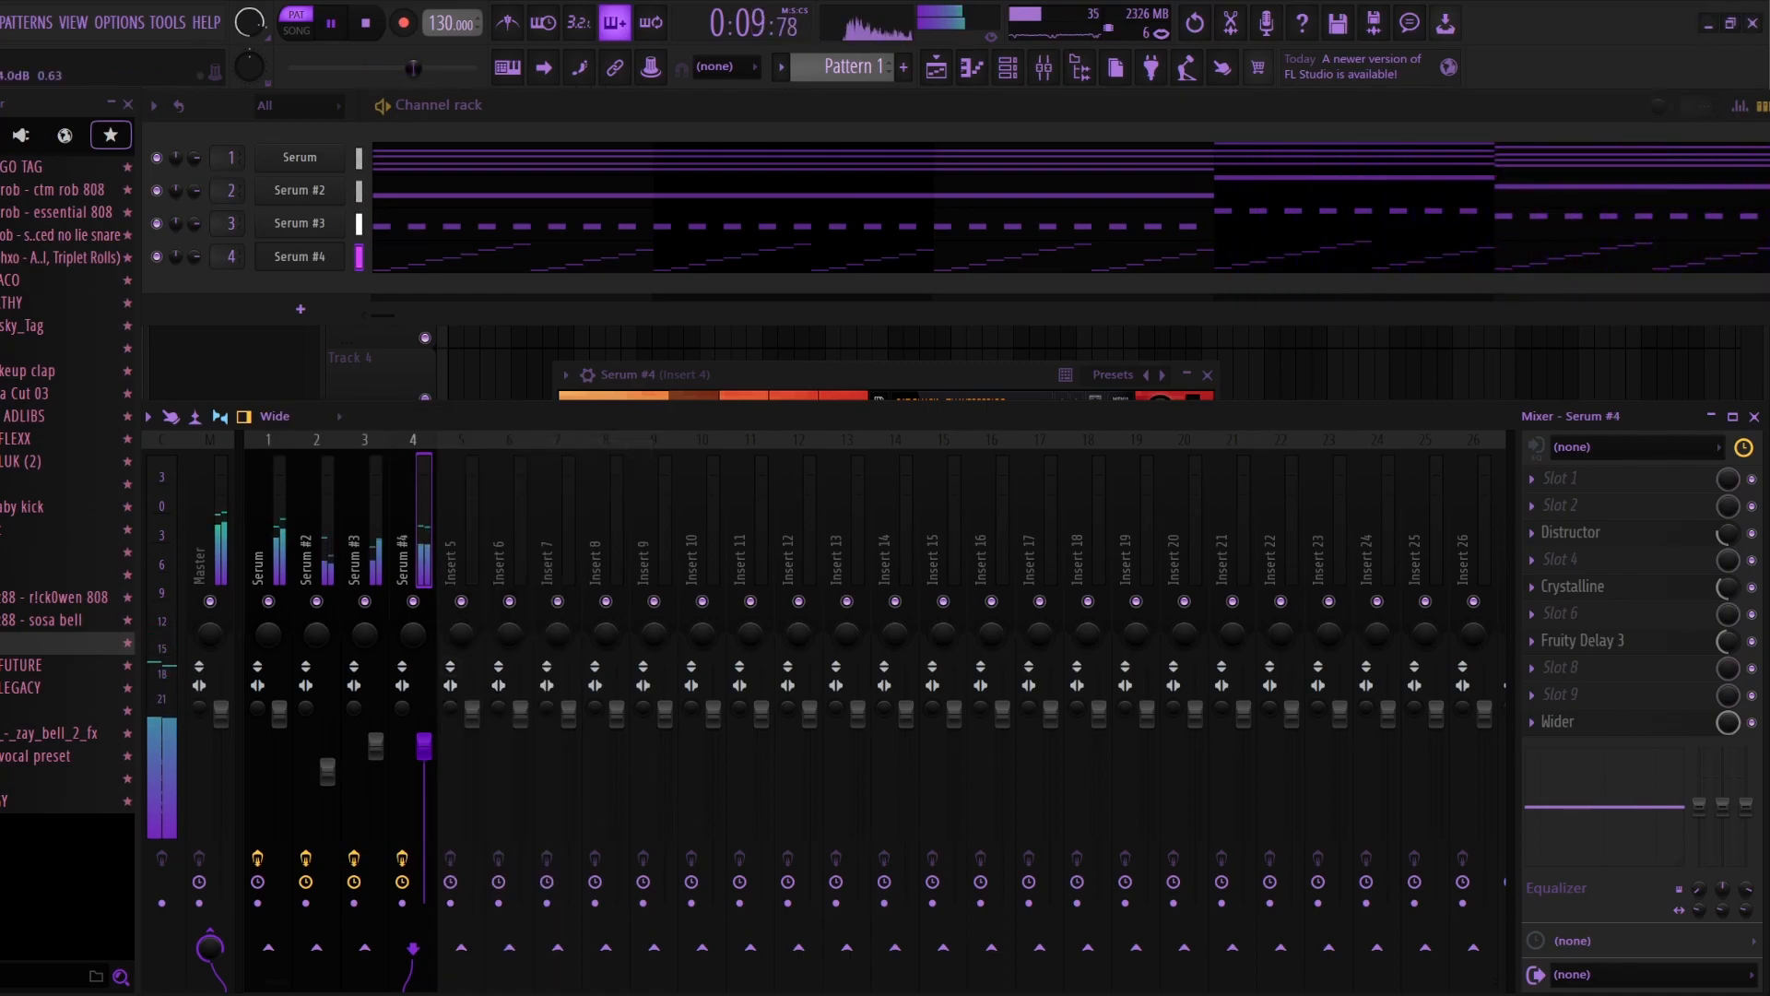
{"action": "left_click_drag", "start_coordinate": [424, 795], "coordinate": [424, 773]}
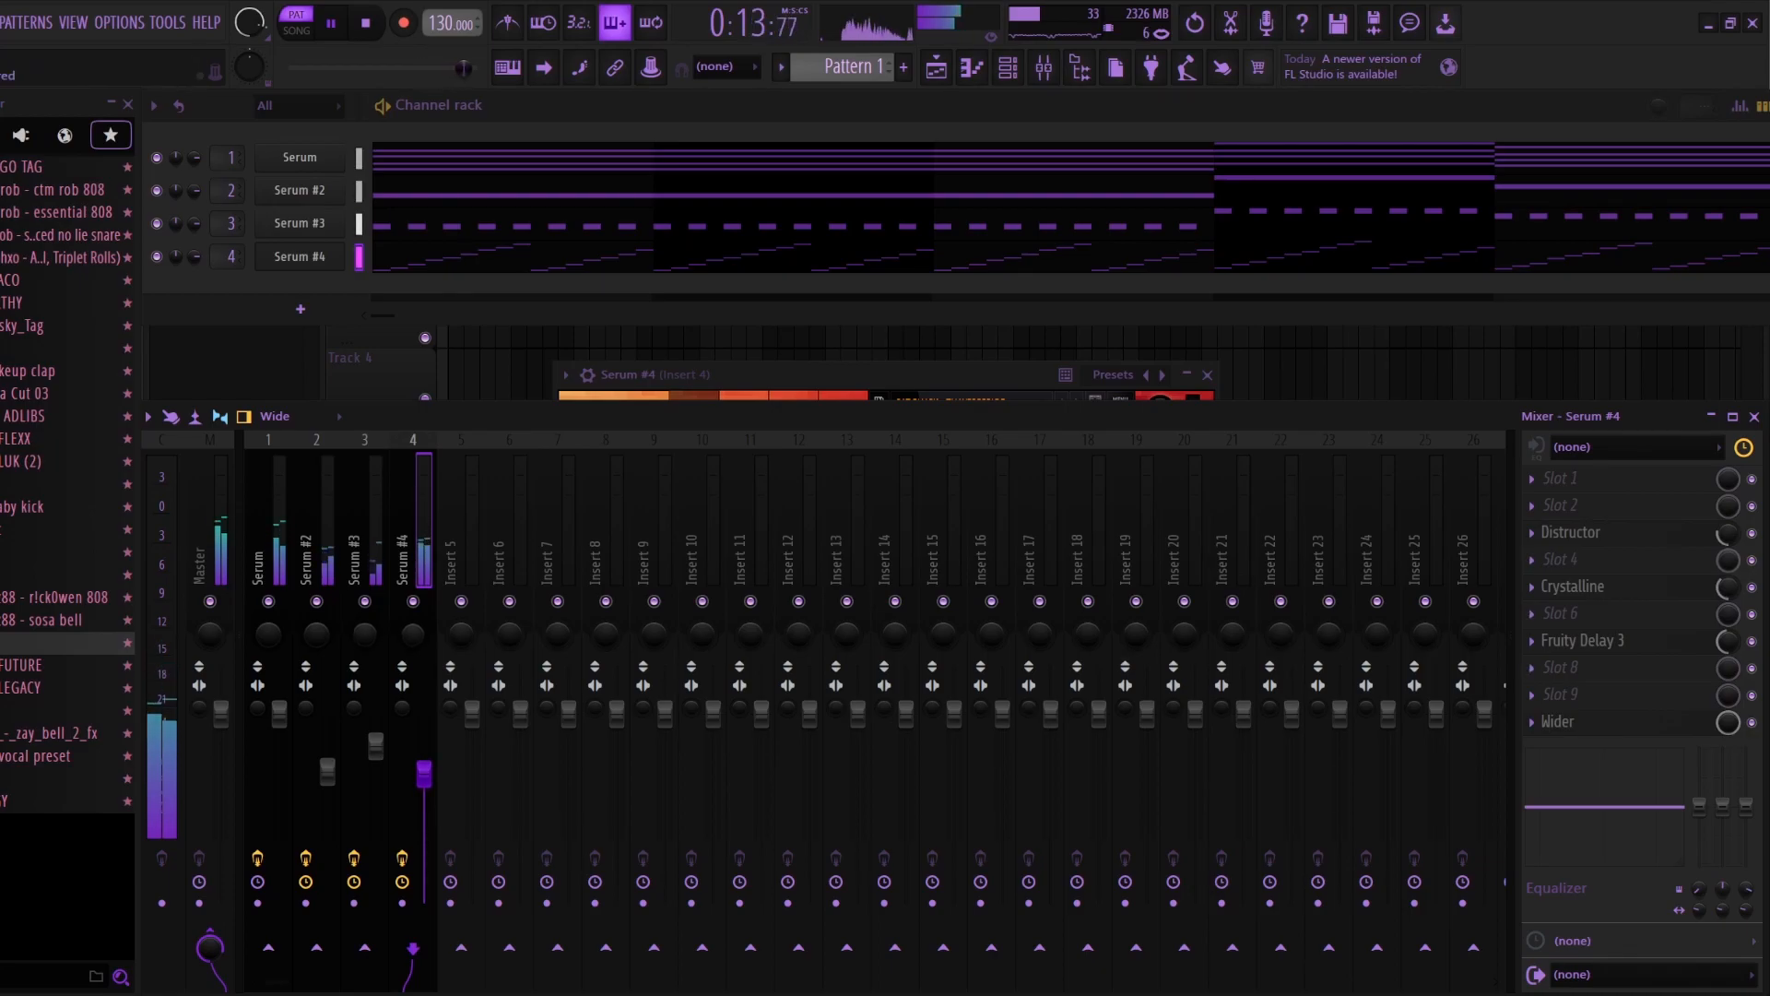
Step: Stop playback and review the playlist and the synth presets of Serum #2 and Serum #3 from the channel rack
{"action": "key", "text": "F9"}
{"action": "key", "text": "space"}
{"action": "key", "text": "F5"}
{"action": "scroll", "coordinate": [959, 369], "scroll_direction": "up", "scroll_amount": 3}
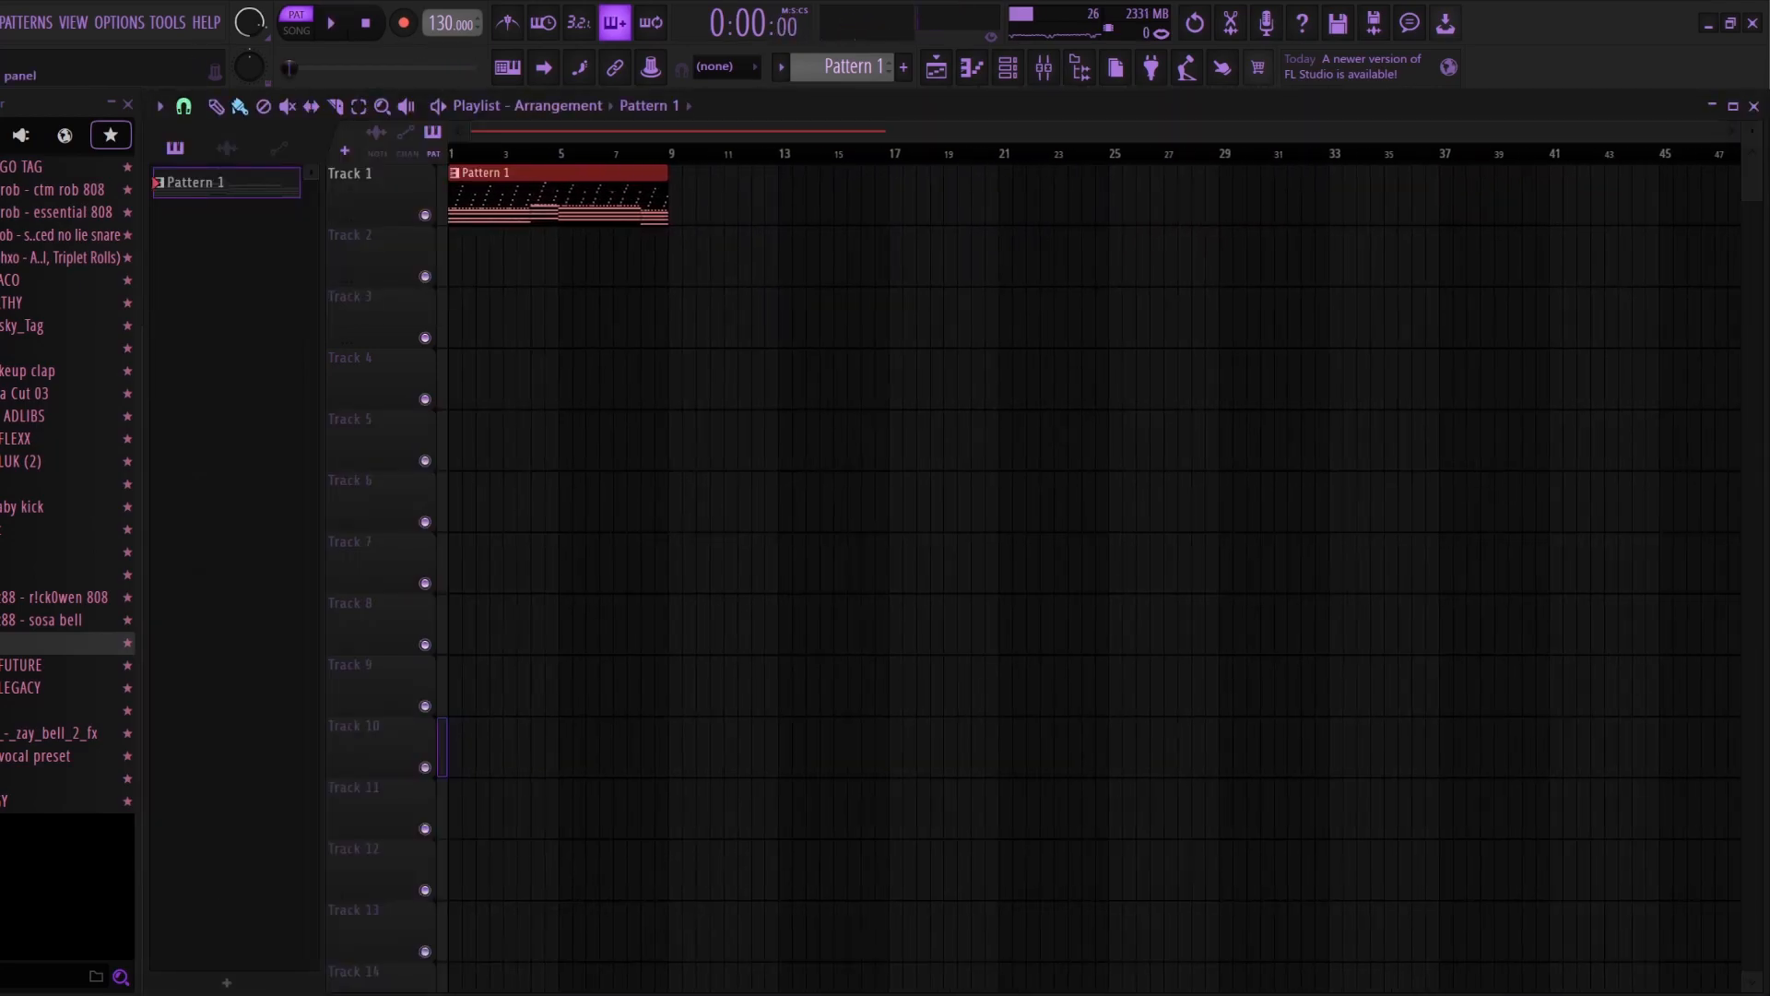
{"action": "left_click", "coordinate": [1008, 68]}
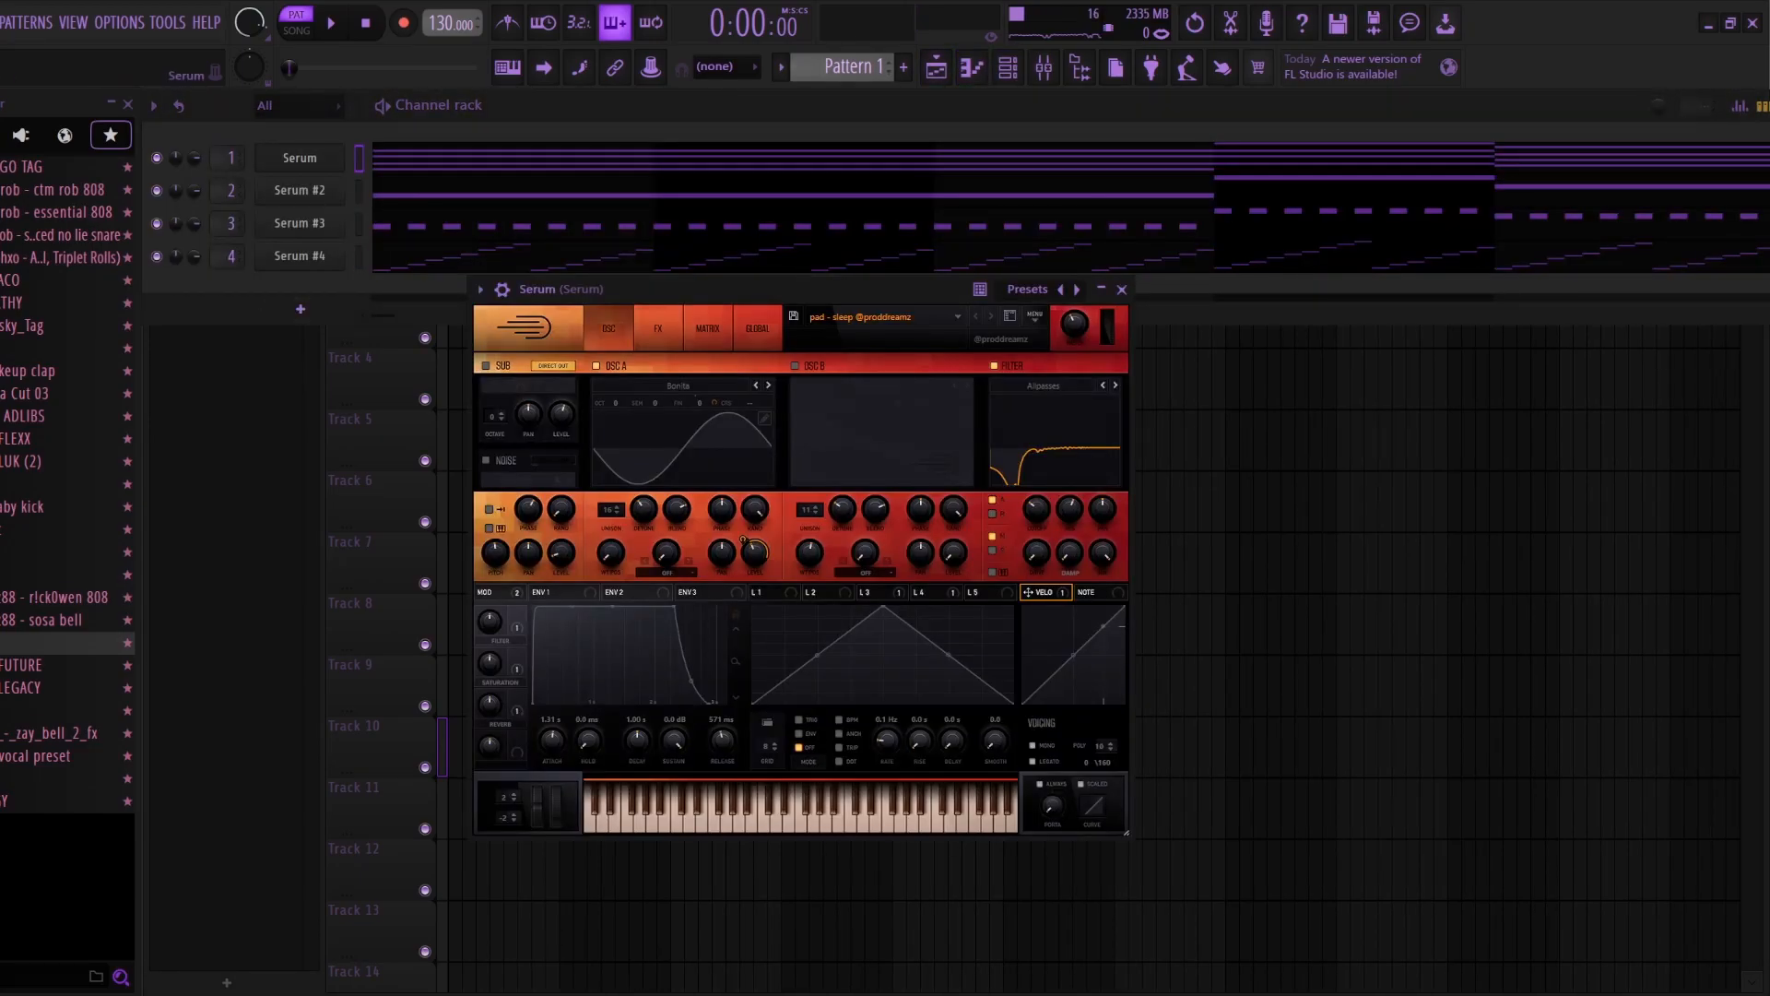
{"action": "left_click", "coordinate": [300, 190]}
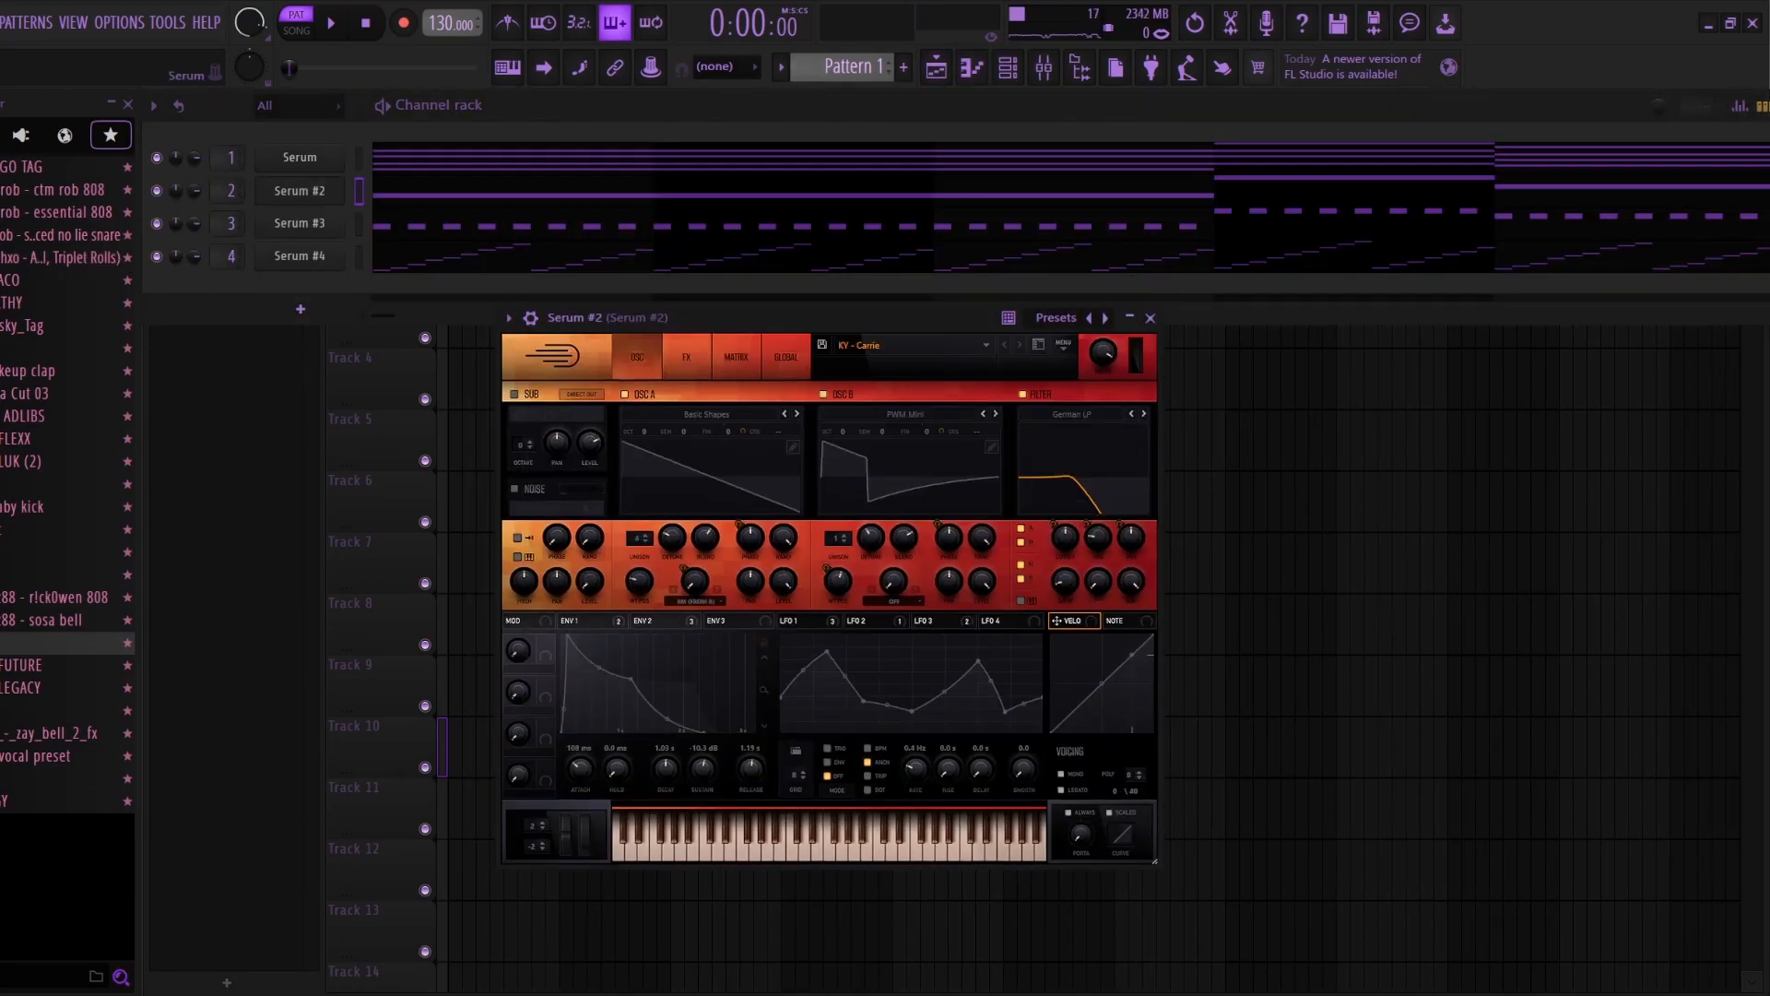
{"action": "left_click", "coordinate": [300, 224]}
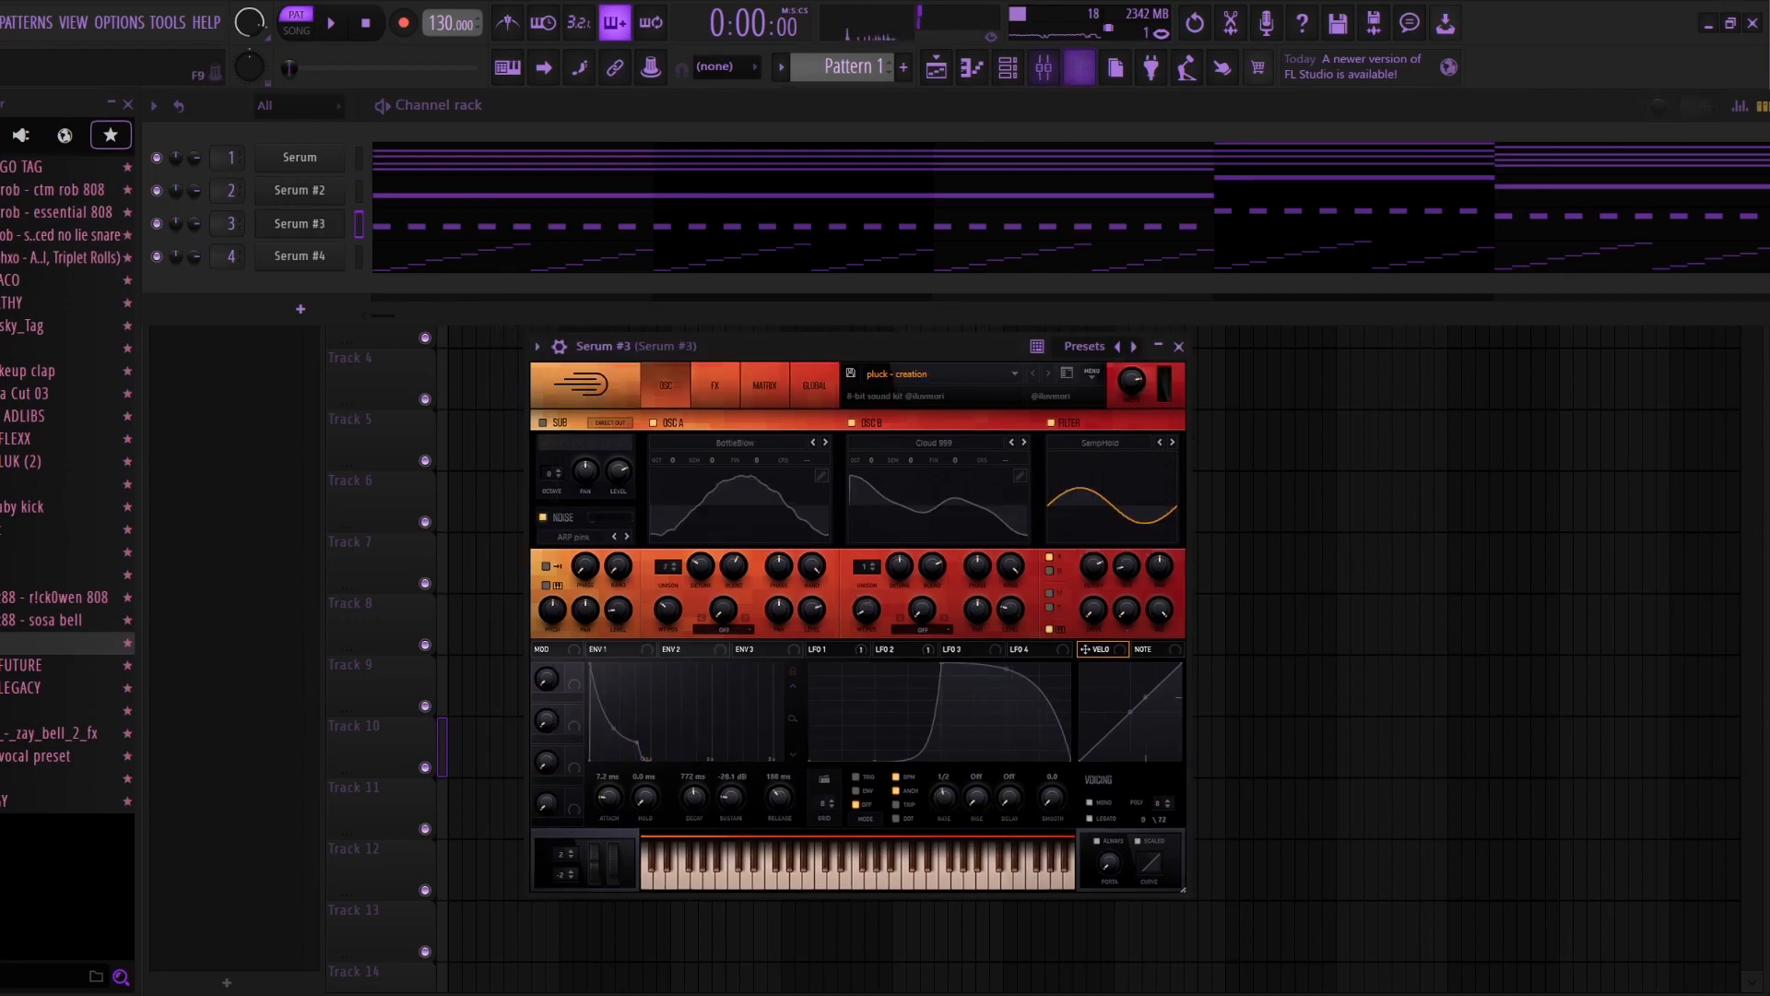
Step: Inspect the Looperator and Portal effect settings on the Serum #3 mixer track
{"action": "left_click", "coordinate": [1043, 67]}
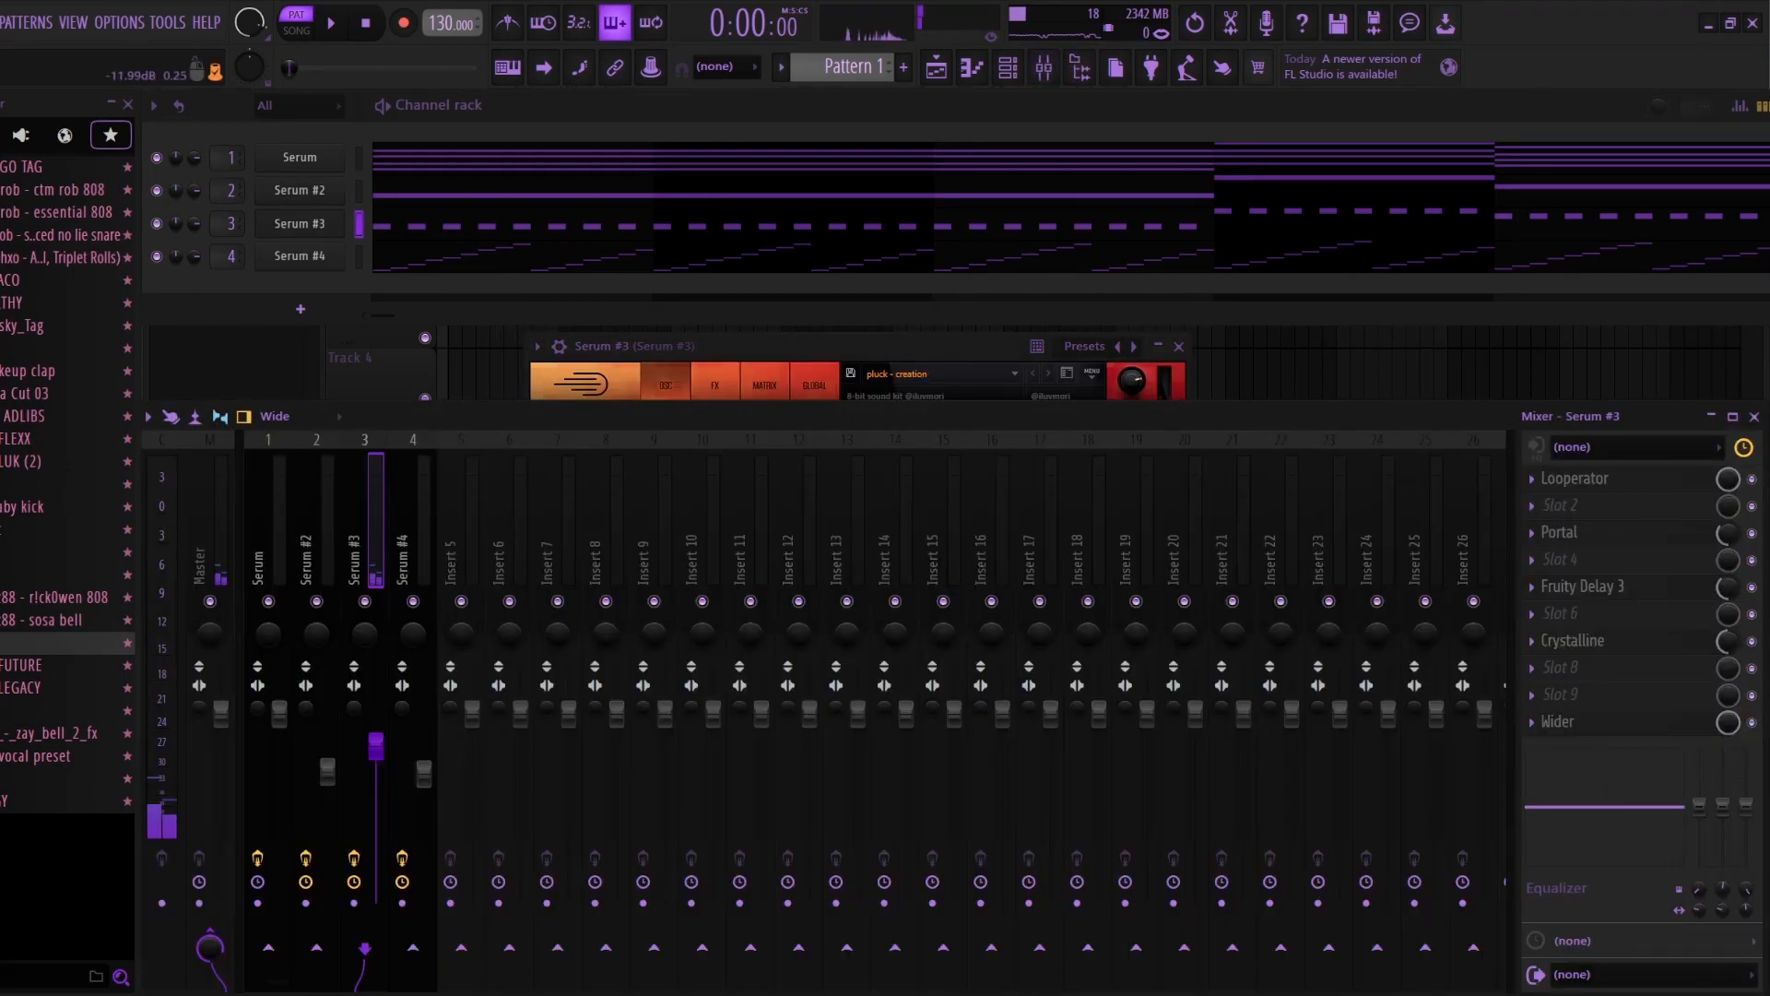
{"action": "left_click", "coordinate": [1576, 478]}
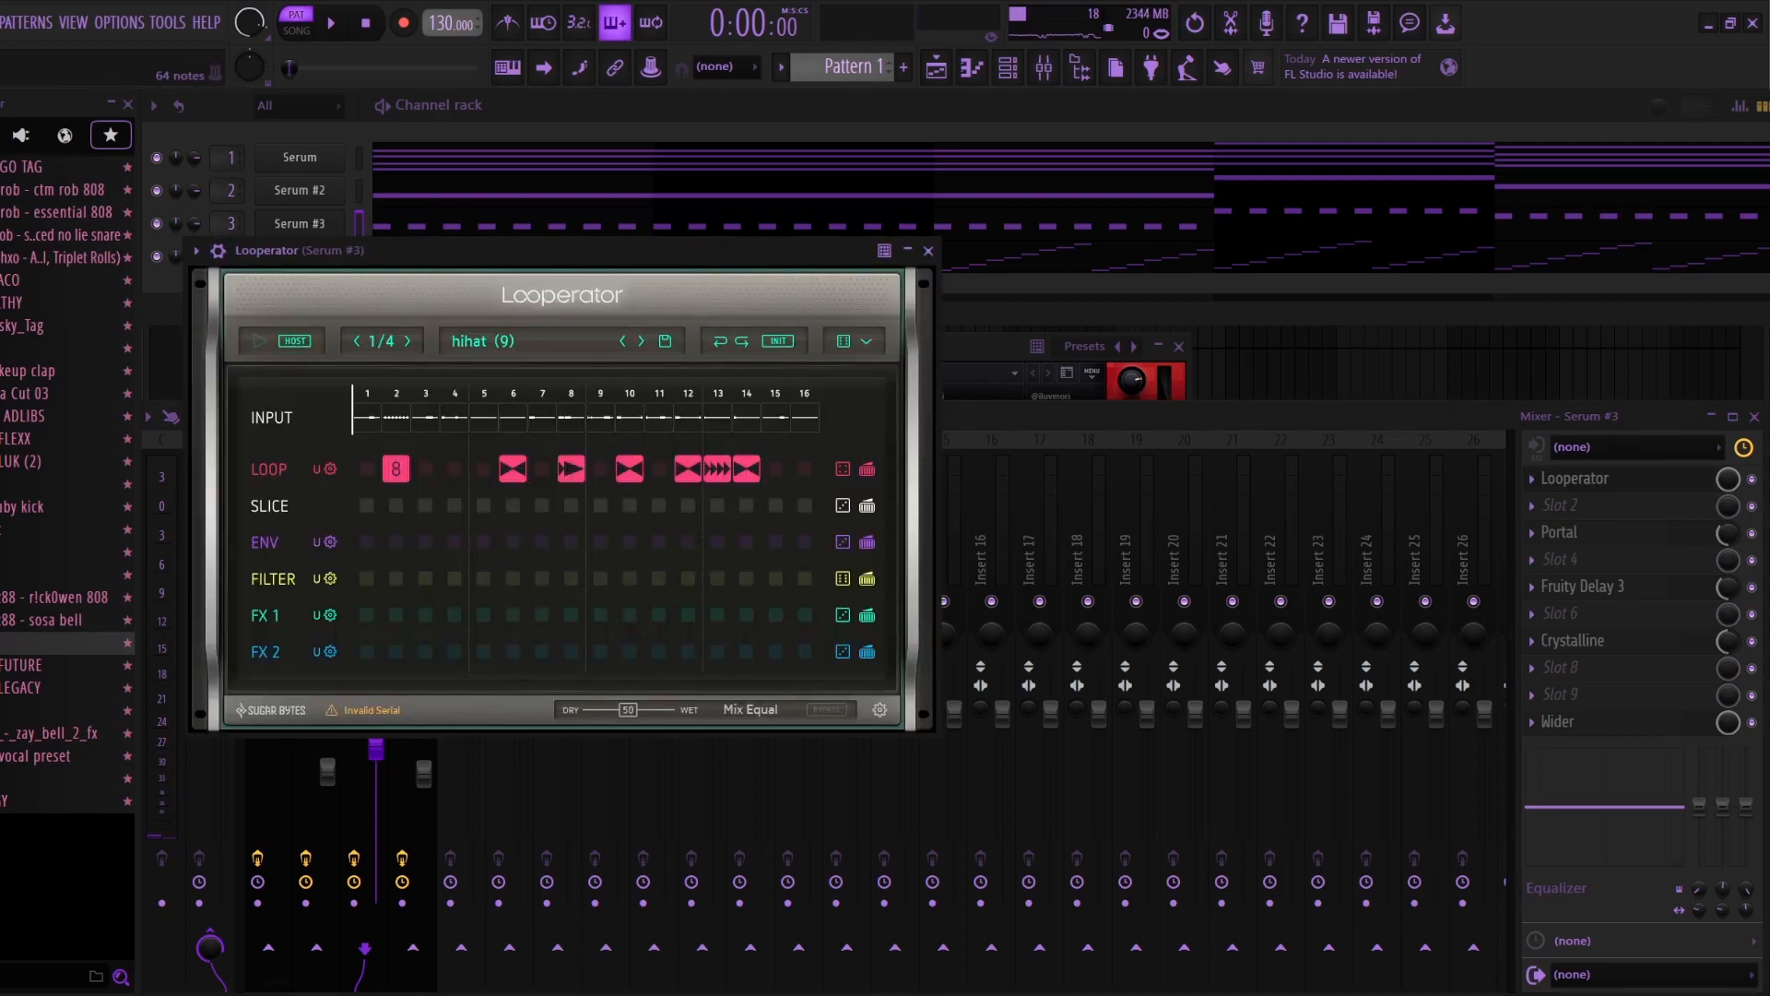
{"action": "left_click", "coordinate": [928, 251]}
{"action": "left_click", "coordinate": [1560, 533]}
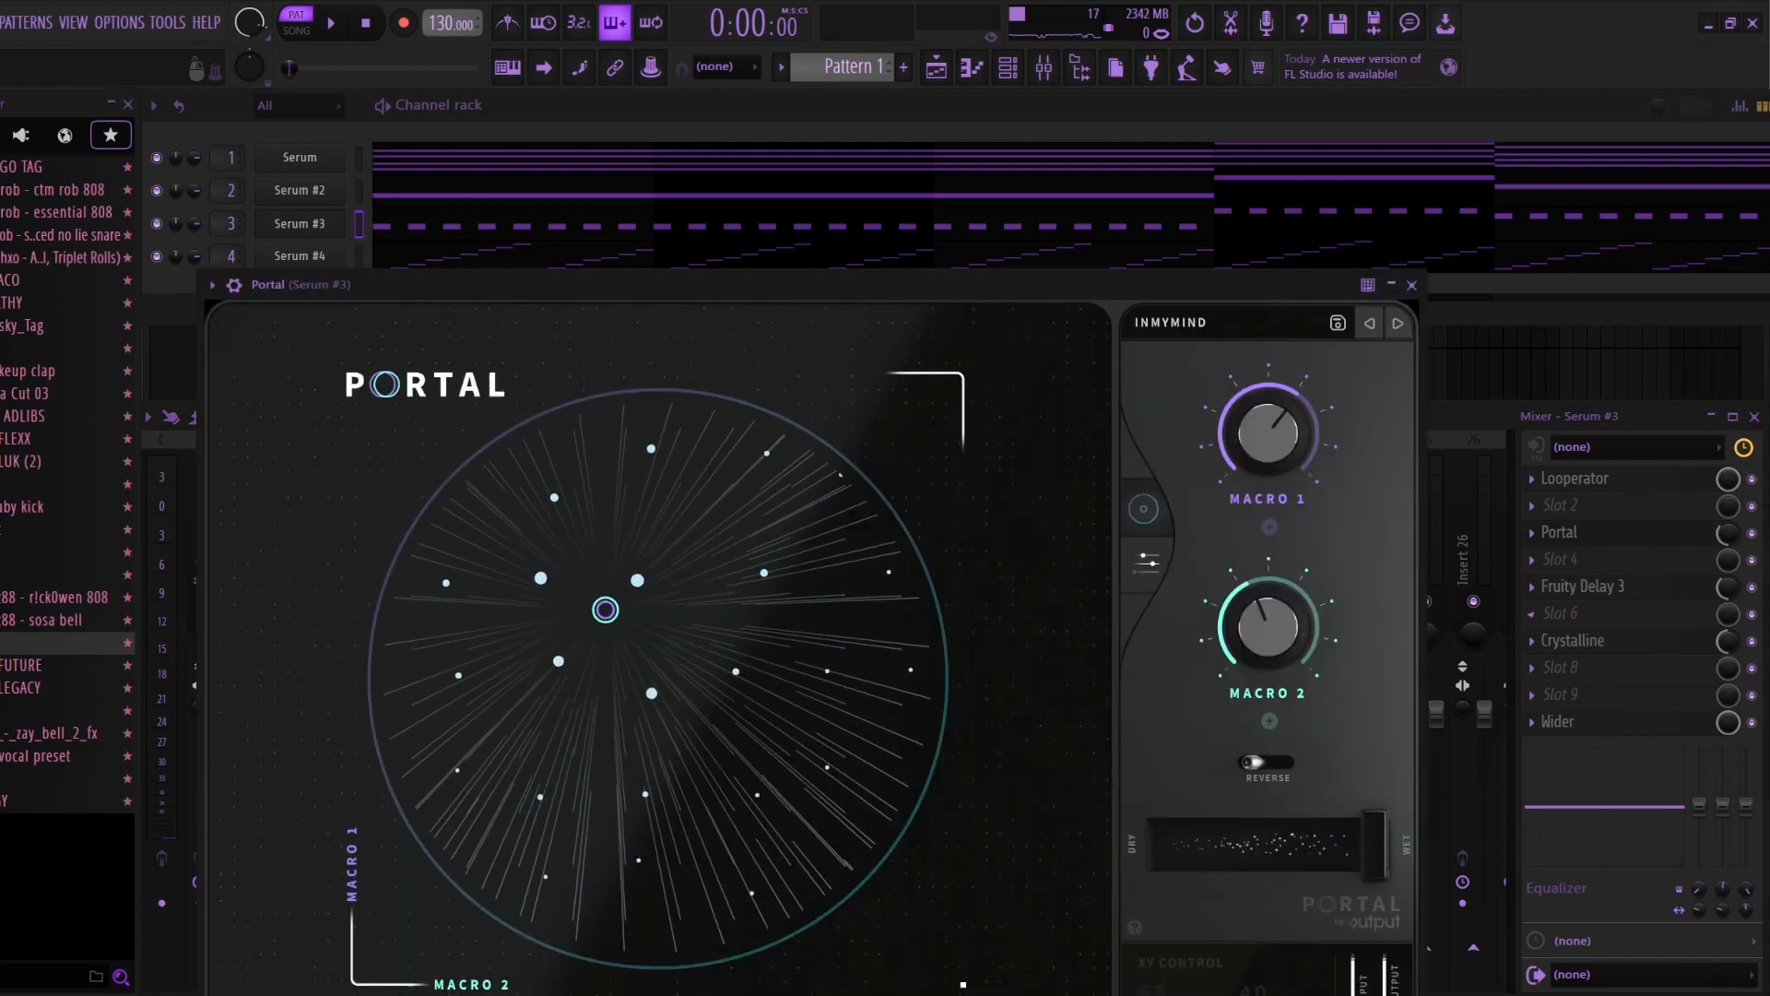
{"action": "left_click", "coordinate": [1412, 285]}
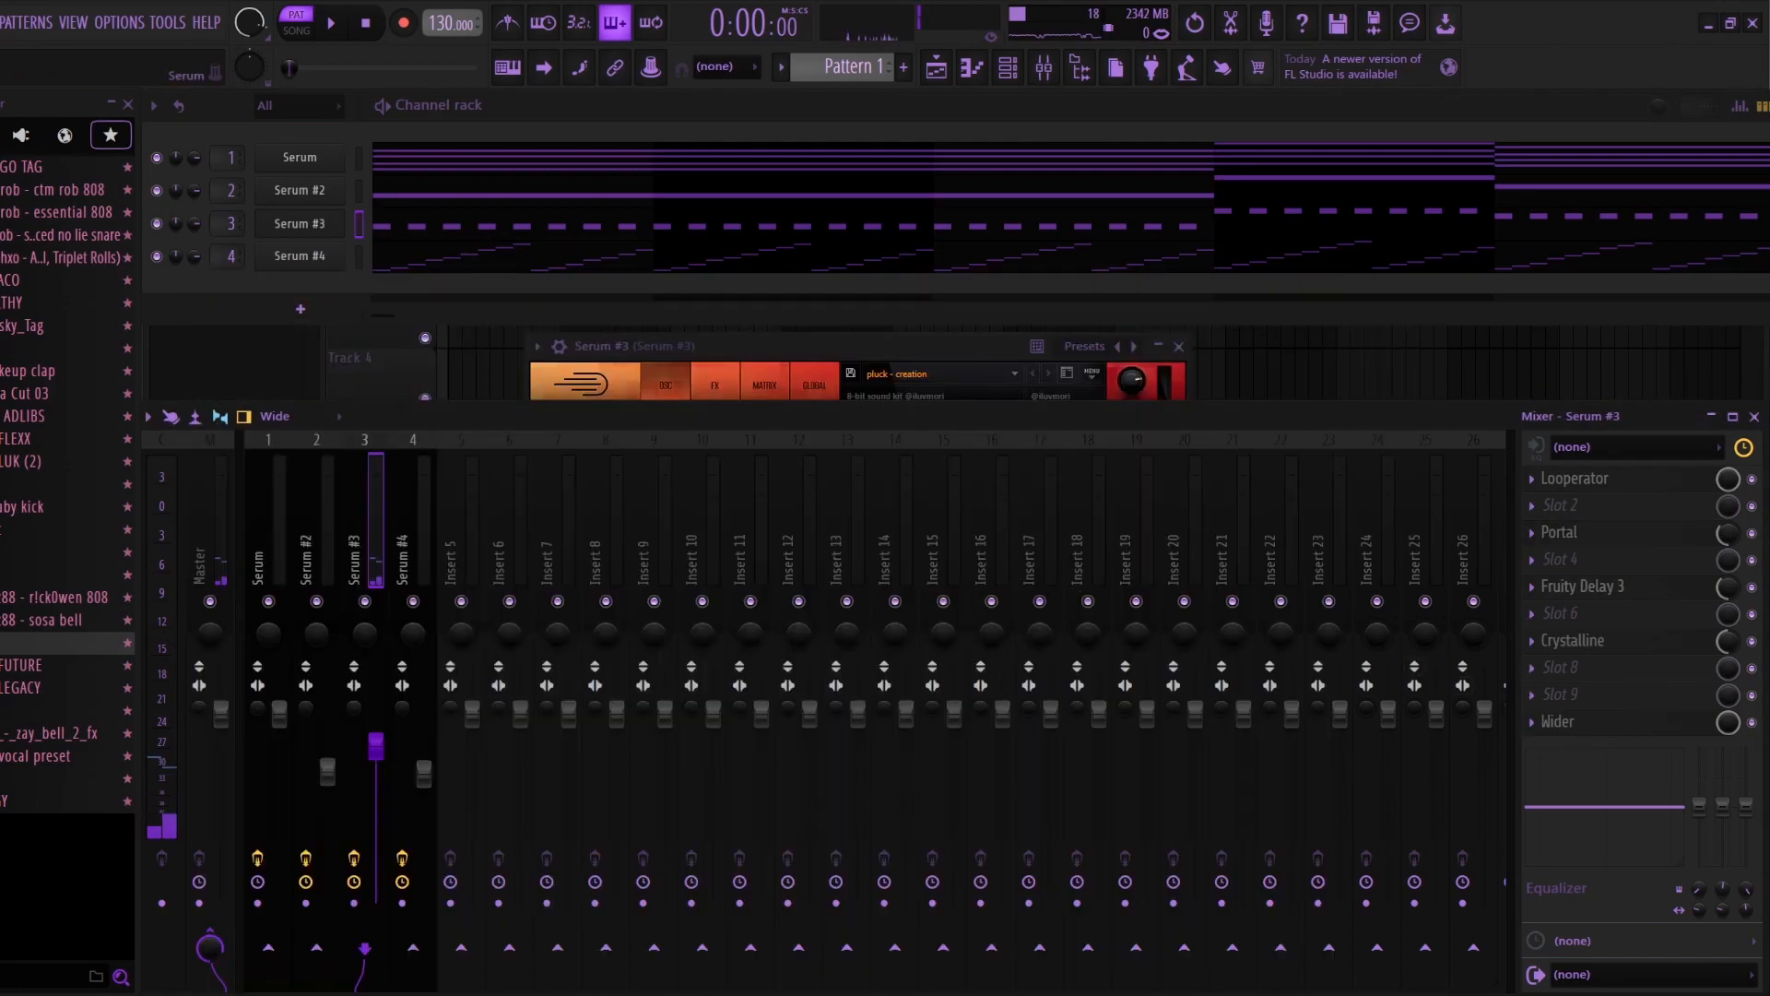
Step: Review the Serum #3 pluck notes in the piano roll and close it
{"action": "right_click", "coordinate": [341, 223]}
{"action": "left_click", "coordinate": [387, 218]}
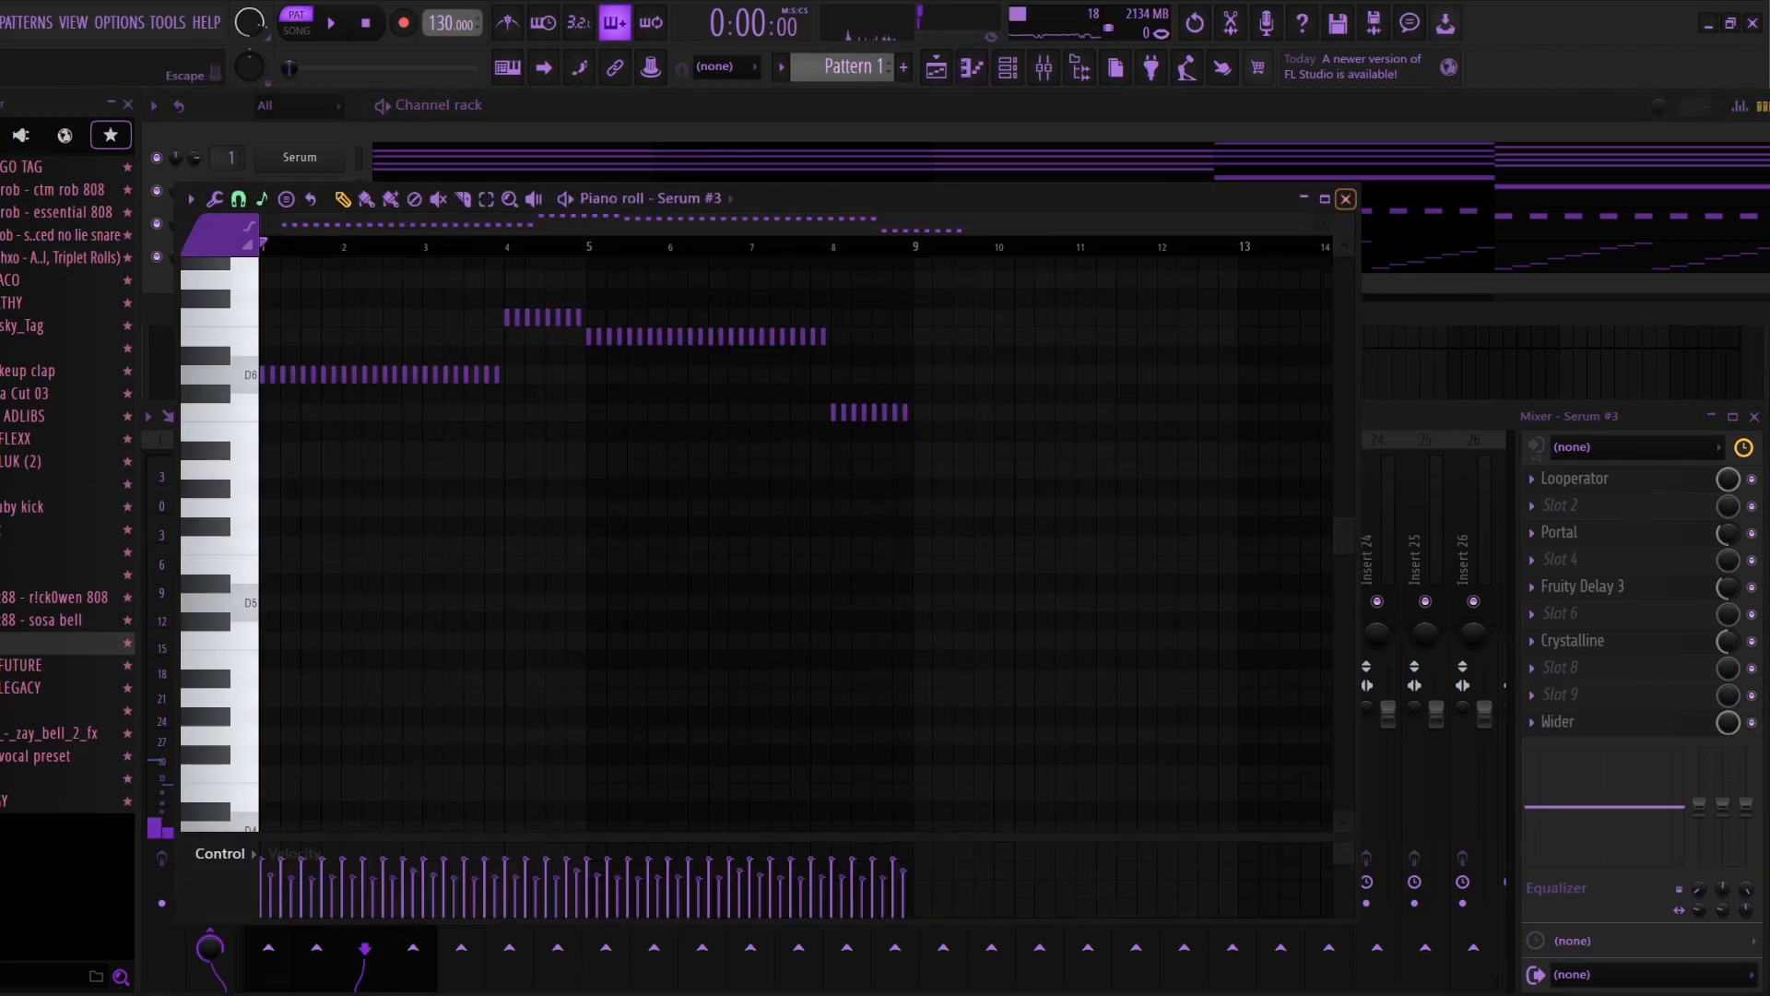
{"action": "left_click", "coordinate": [1345, 200]}
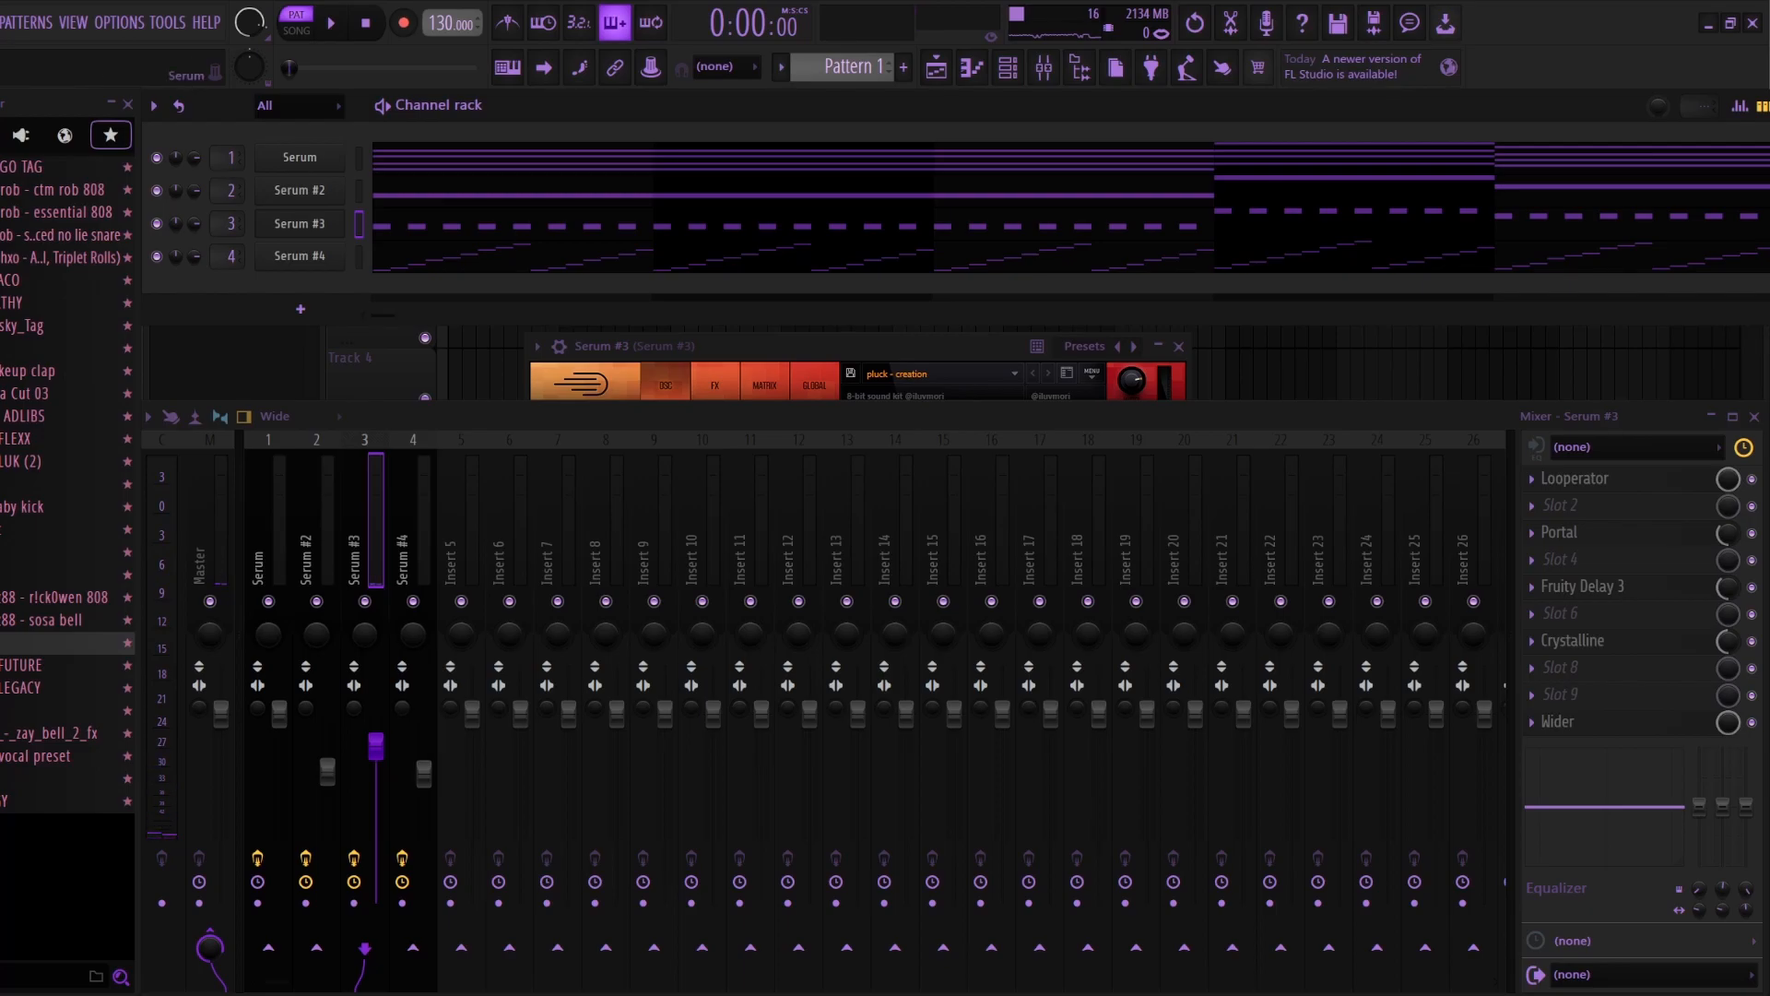
Step: Review the Serum #4 arpeggio in the piano roll while playing it, and close the piano roll
{"action": "left_click", "coordinate": [330, 254]}
{"action": "right_click", "coordinate": [337, 251]}
{"action": "left_click", "coordinate": [389, 252]}
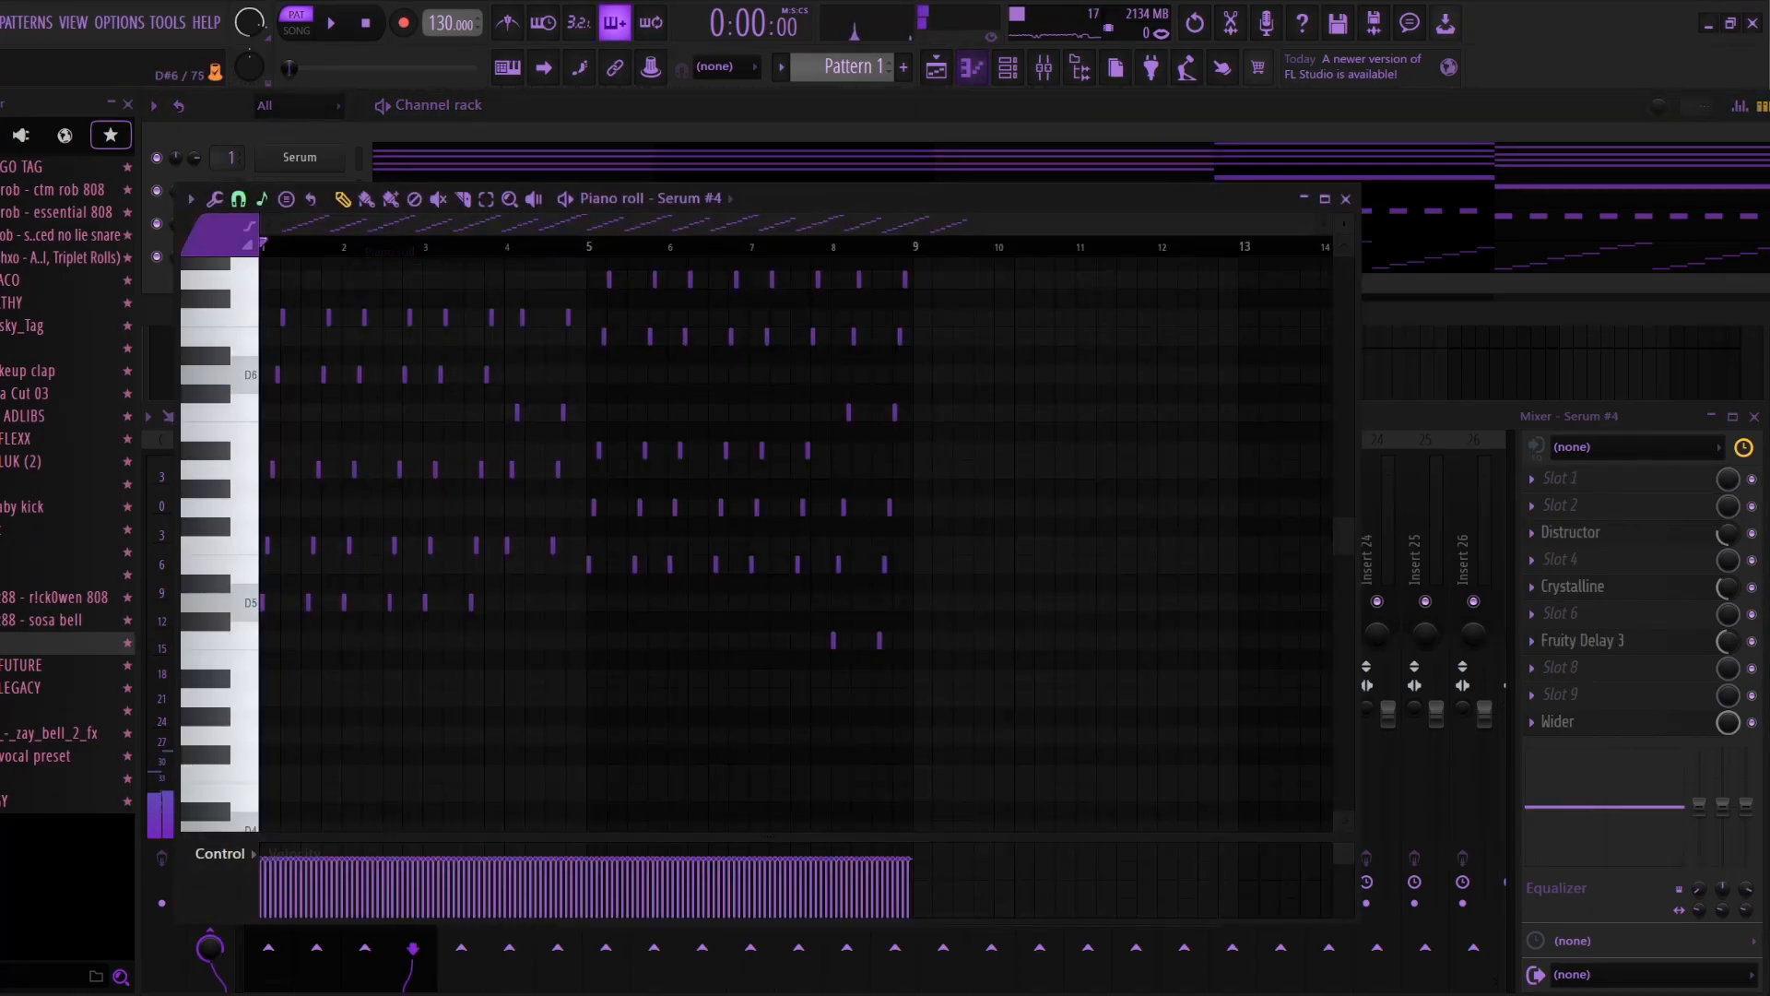
{"action": "key", "text": "space"}
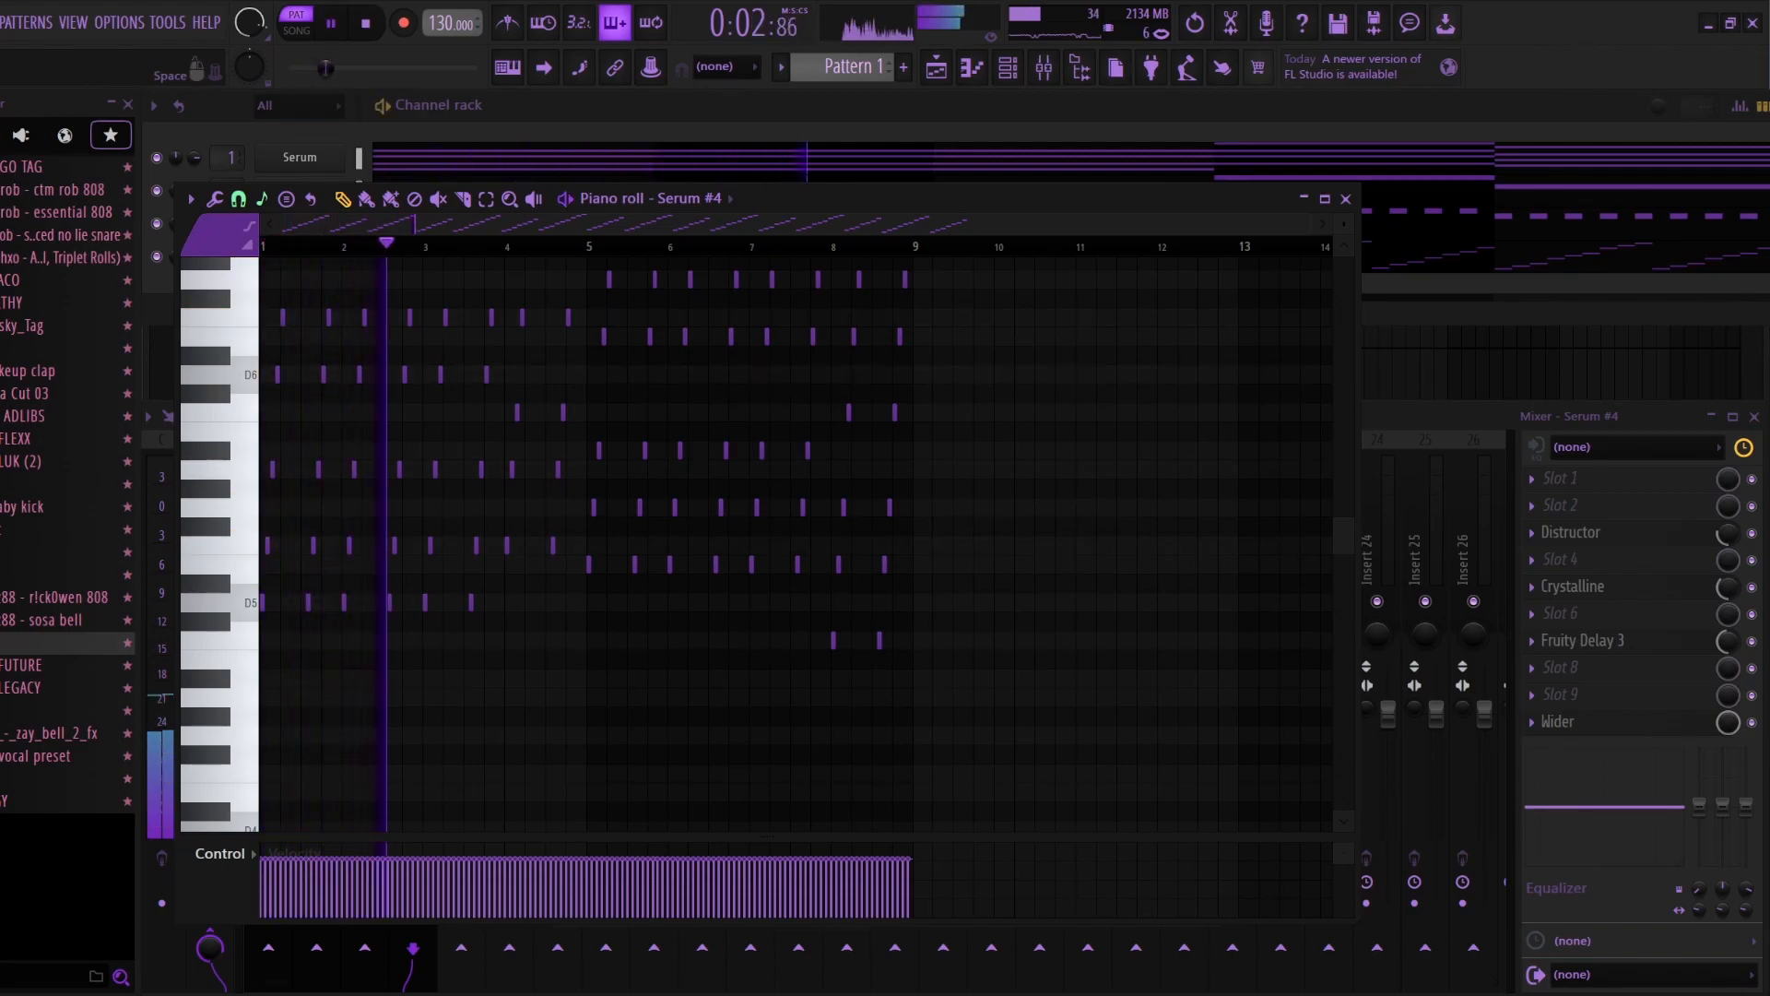
{"action": "key", "text": "Escape"}
{"action": "left_click", "coordinate": [1347, 199]}
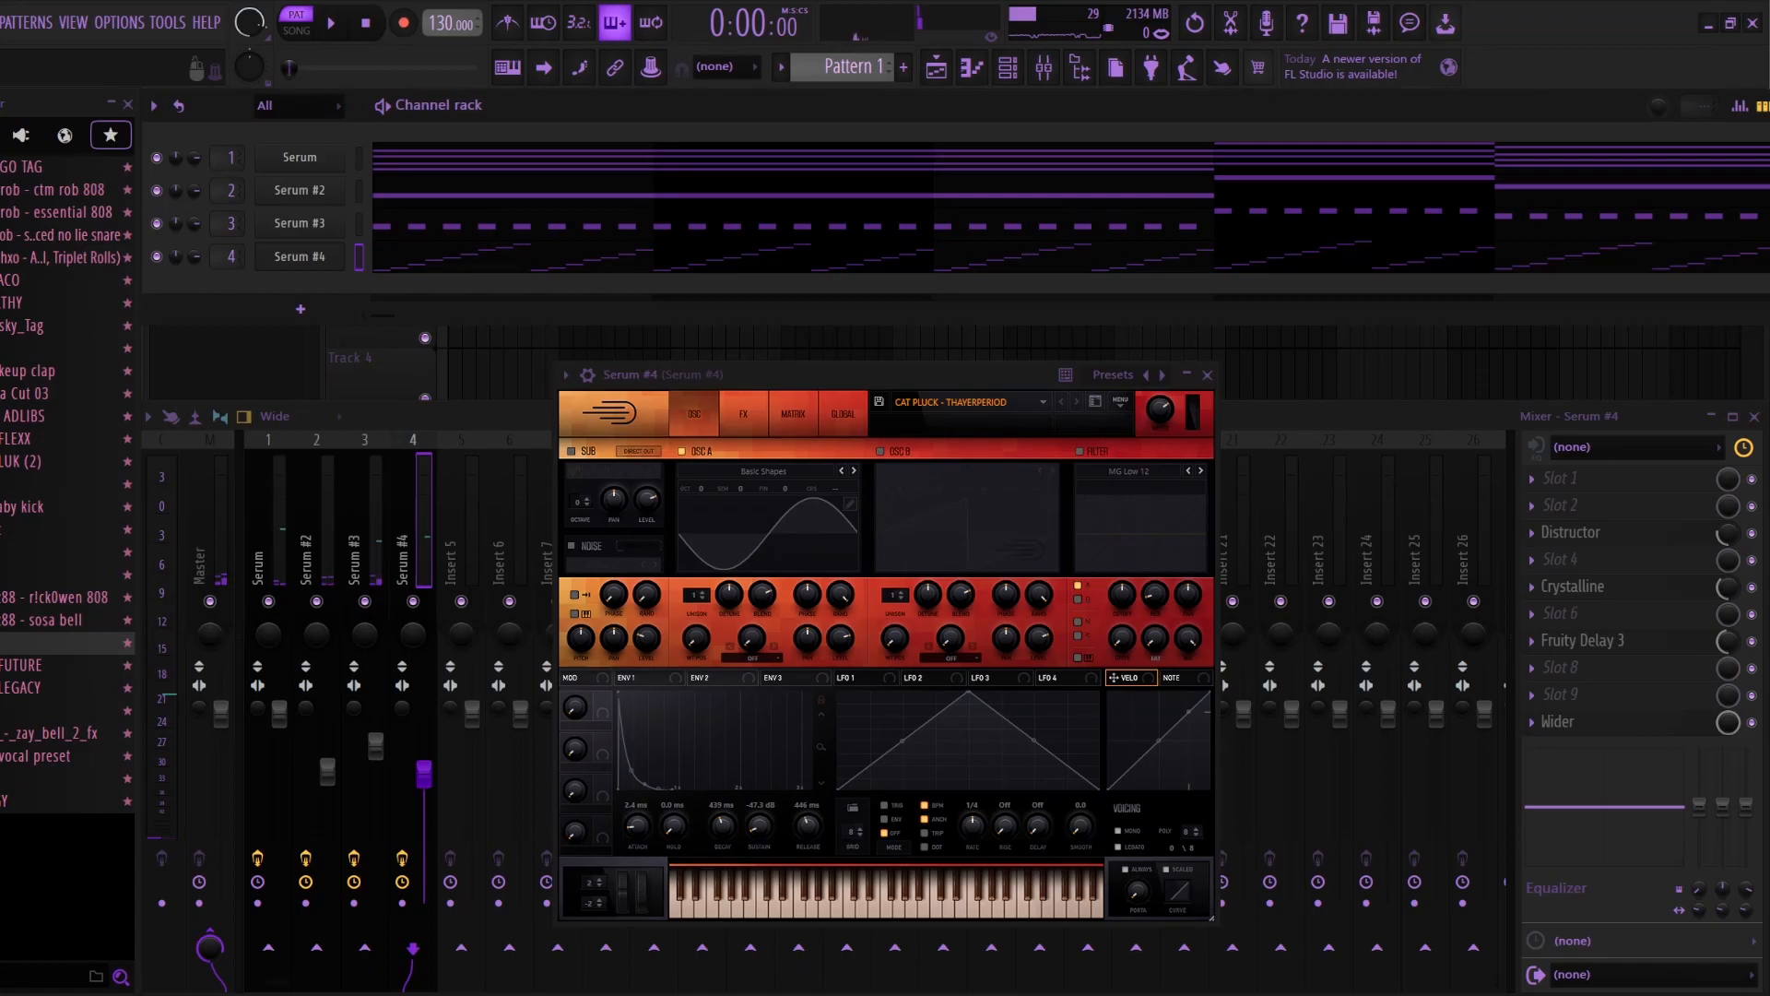
Step: Audition a Serum #4 note and inspect the Distructor distortion types and the Wider effect on its mixer track
{"action": "left_click", "coordinate": [936, 908]}
{"action": "left_click", "coordinate": [1571, 533]}
{"action": "left_click_drag", "start_coordinate": [719, 170], "coordinate": [927, 278]}
{"action": "left_click", "coordinate": [531, 570]}
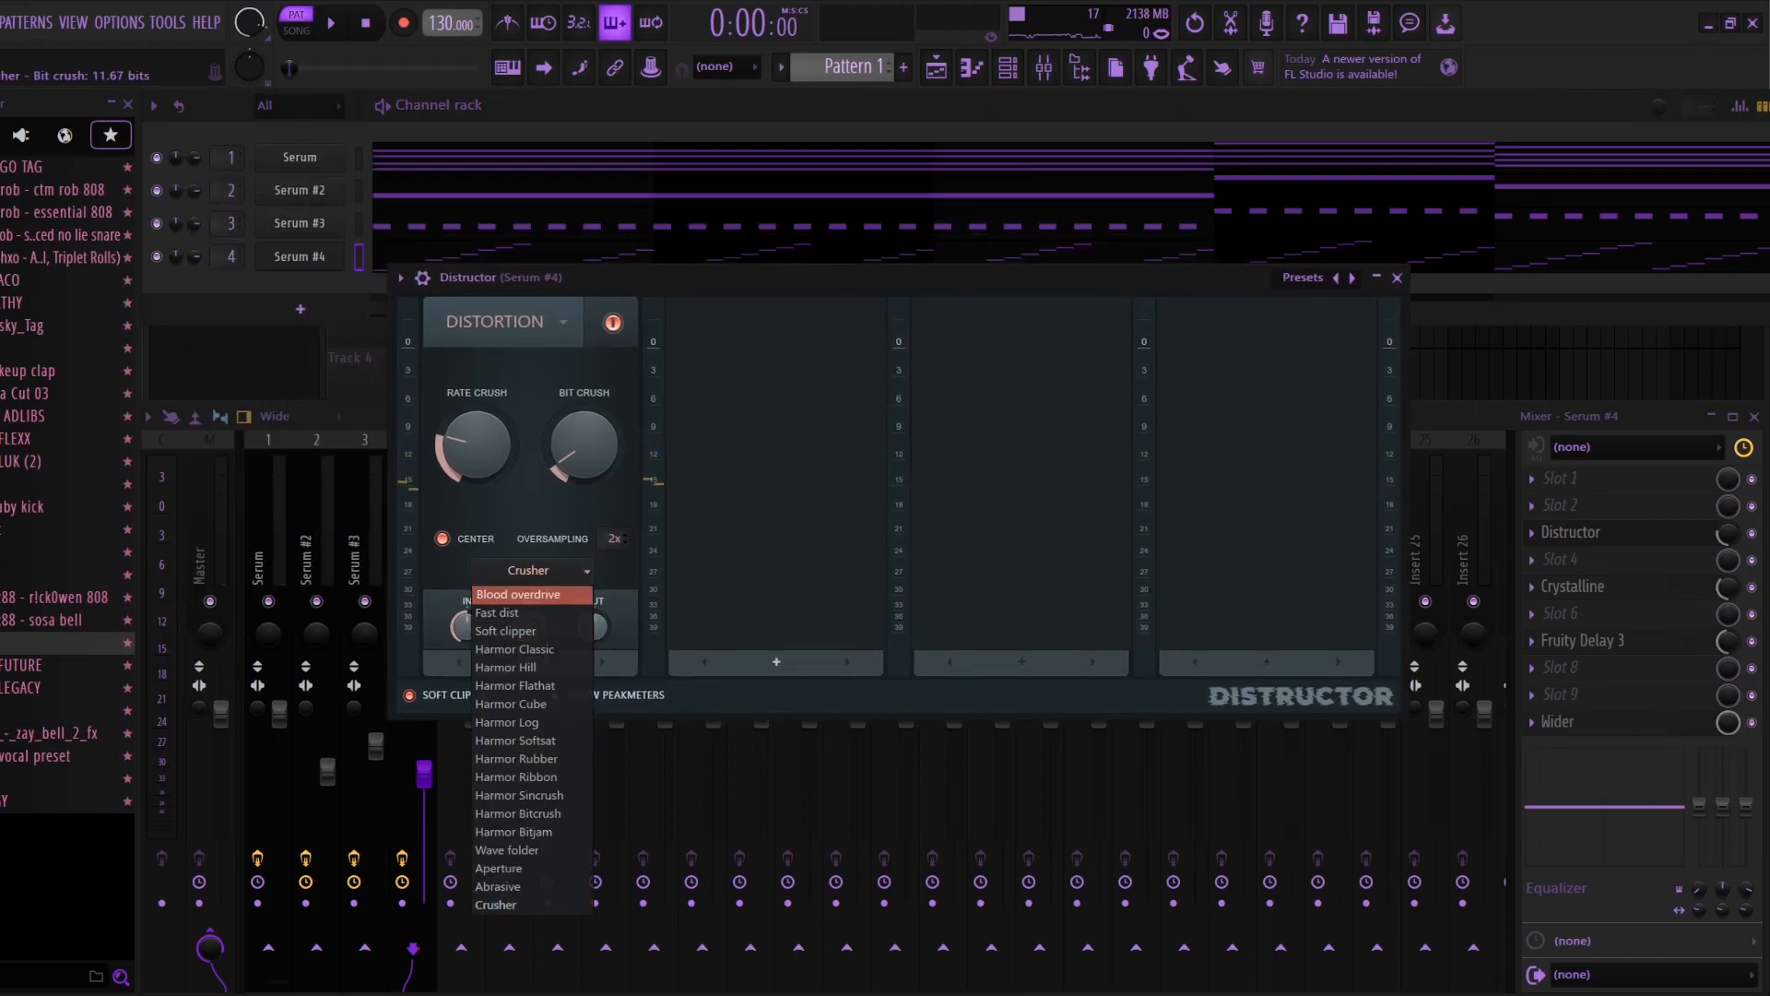
{"action": "left_click", "coordinate": [1397, 278]}
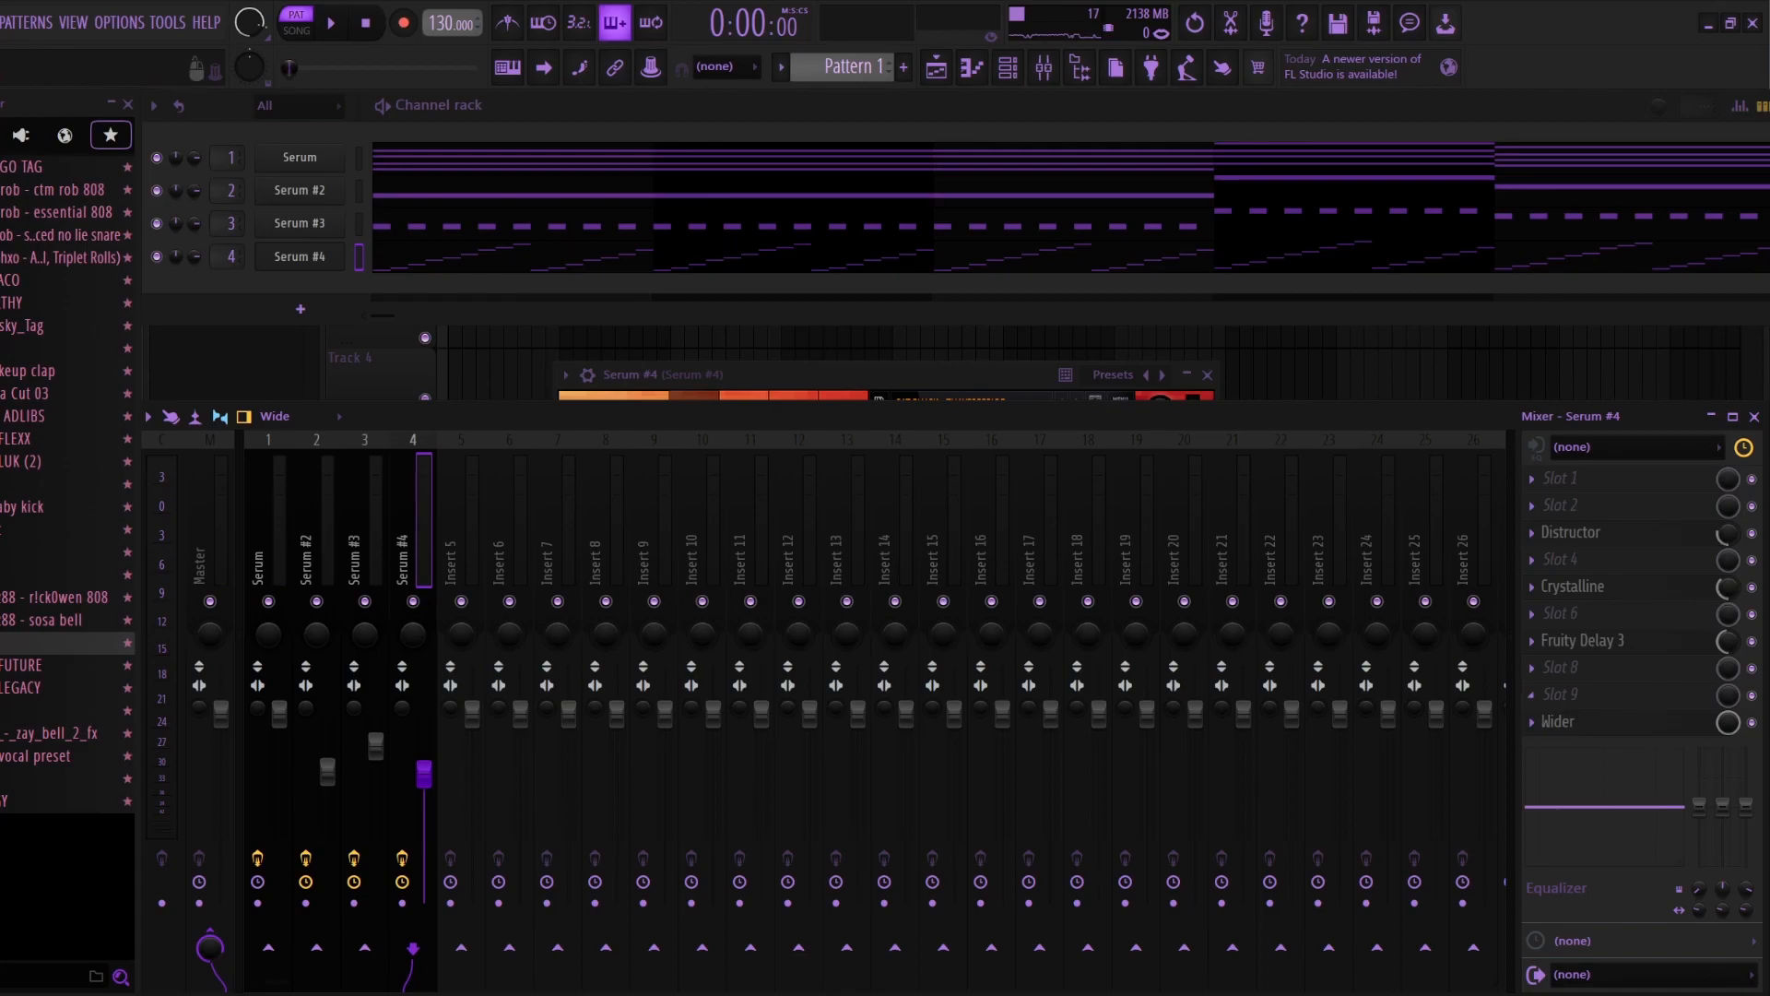
{"action": "left_click", "coordinate": [1558, 722]}
Step: Inspect the Portal effect on the Serum #3 mixer track, and view and close the Serum #4 synth
{"action": "left_click", "coordinate": [363, 544]}
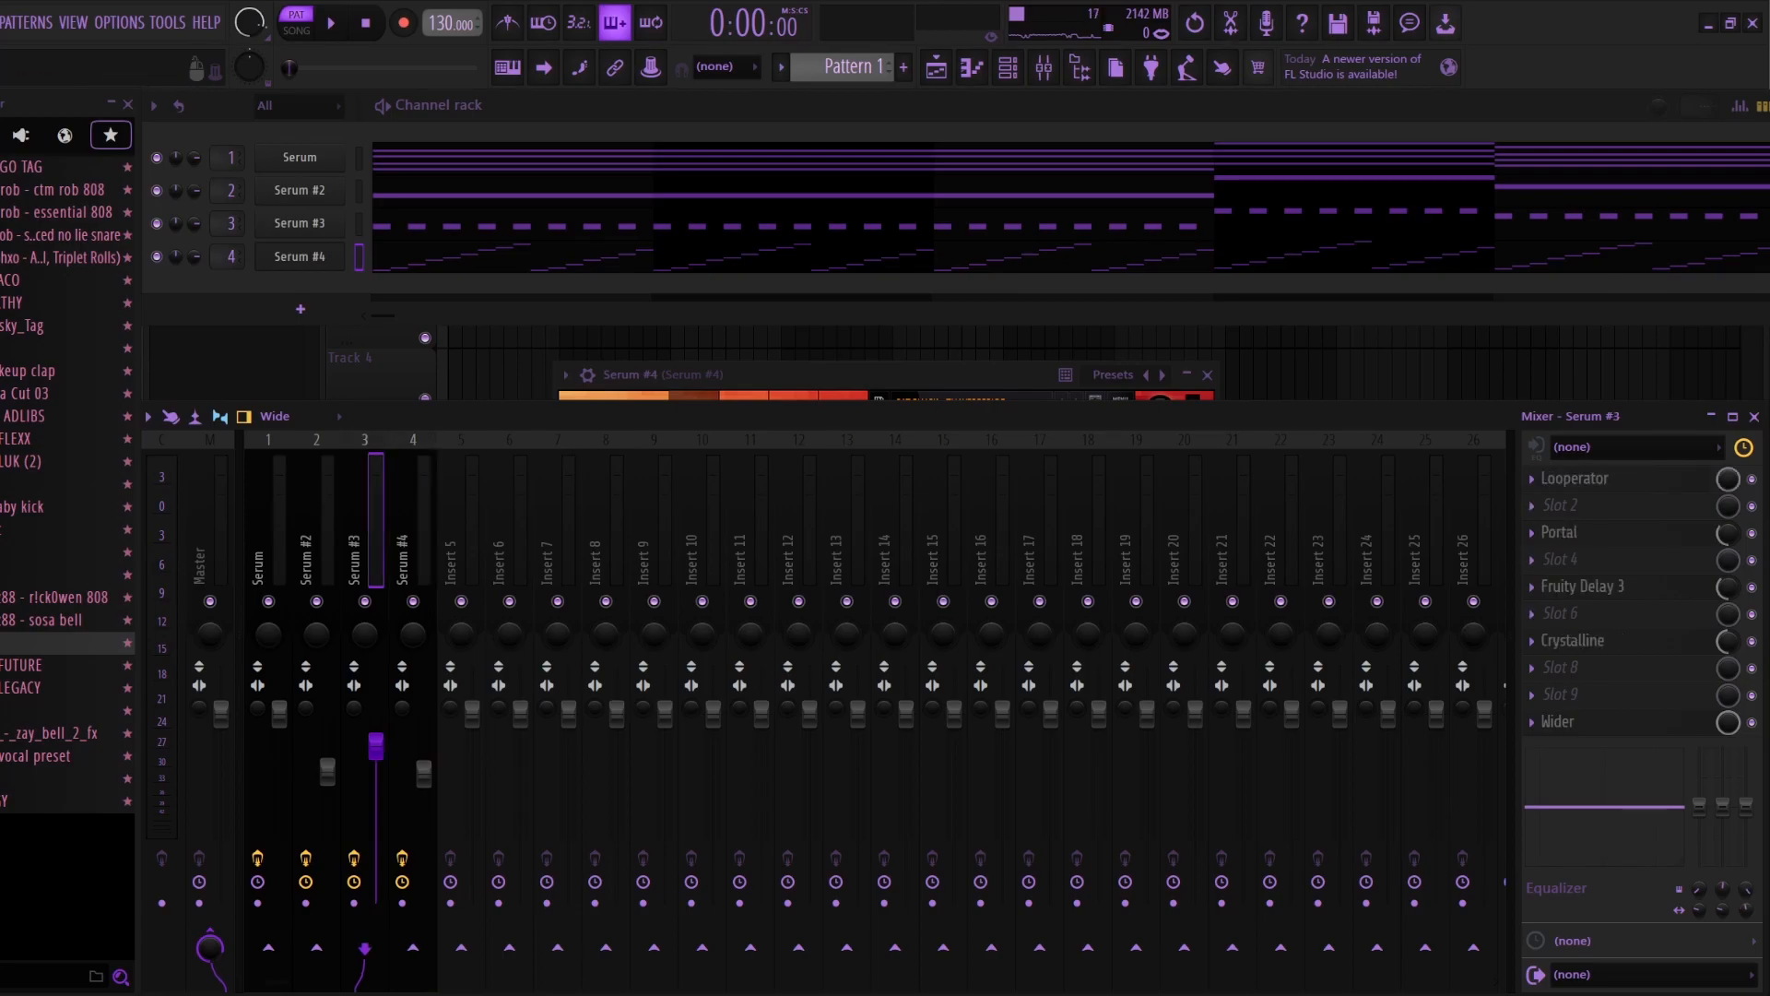
{"action": "left_click", "coordinate": [1560, 533]}
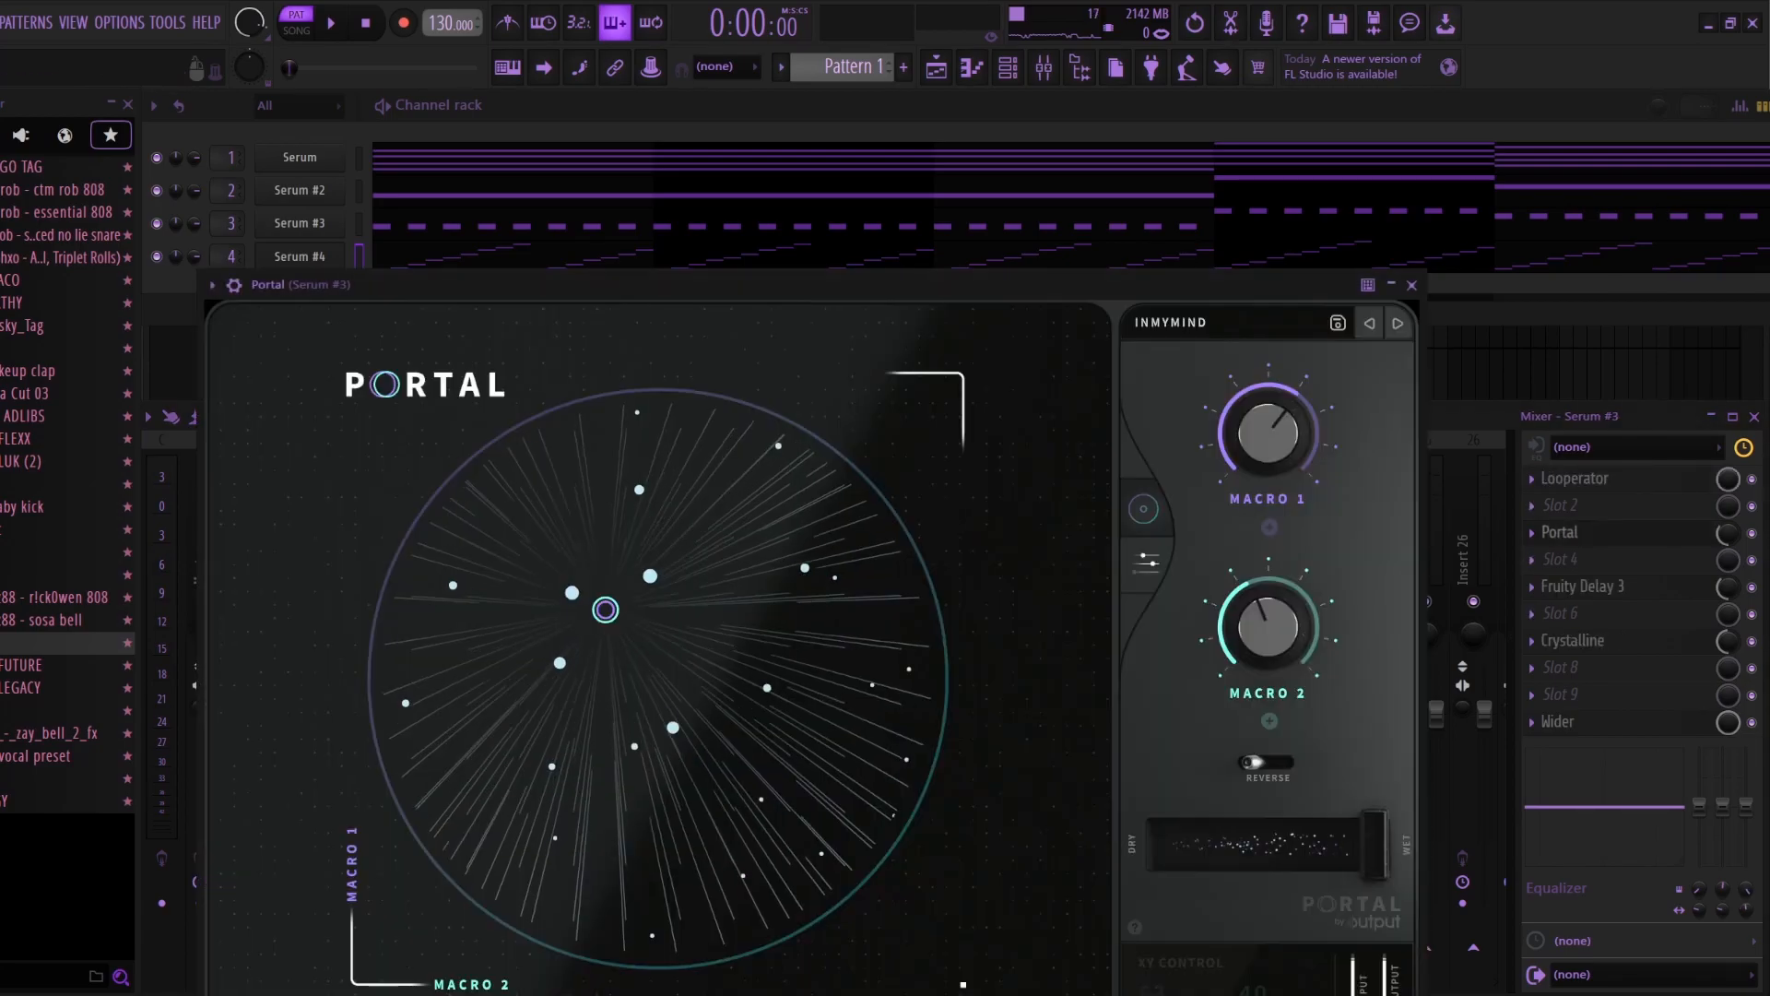
{"action": "left_click", "coordinate": [1413, 285]}
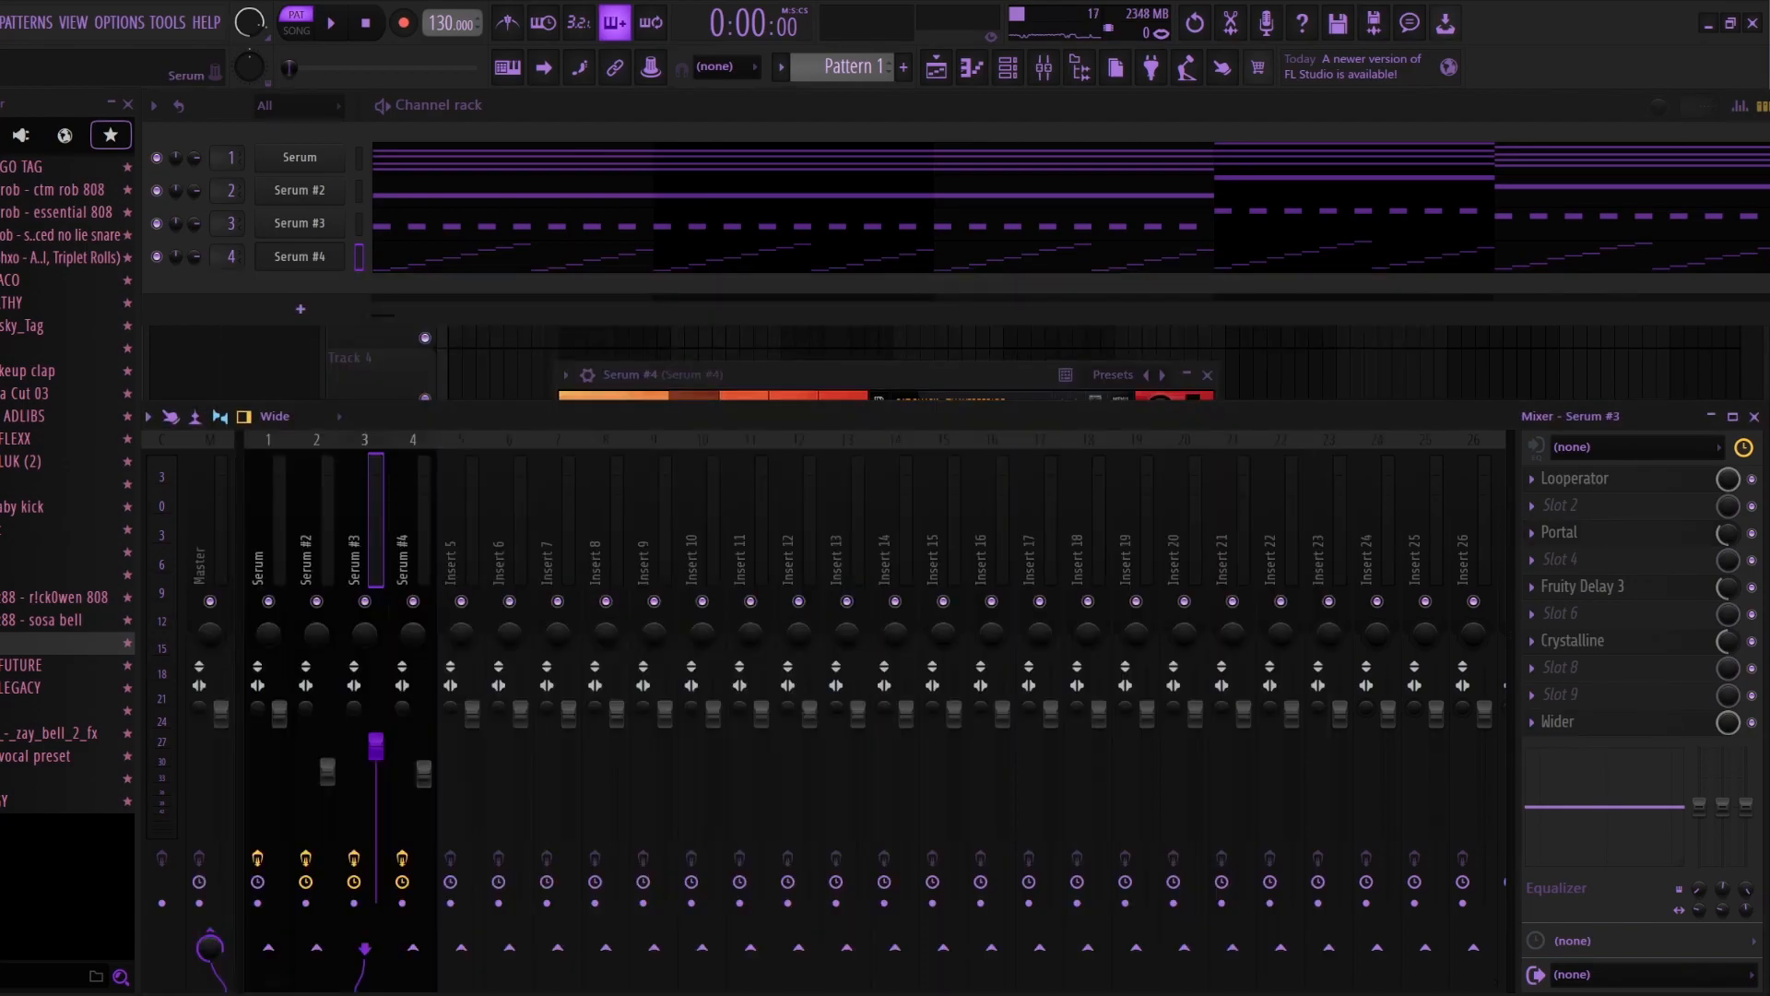
{"action": "left_click", "coordinate": [299, 257]}
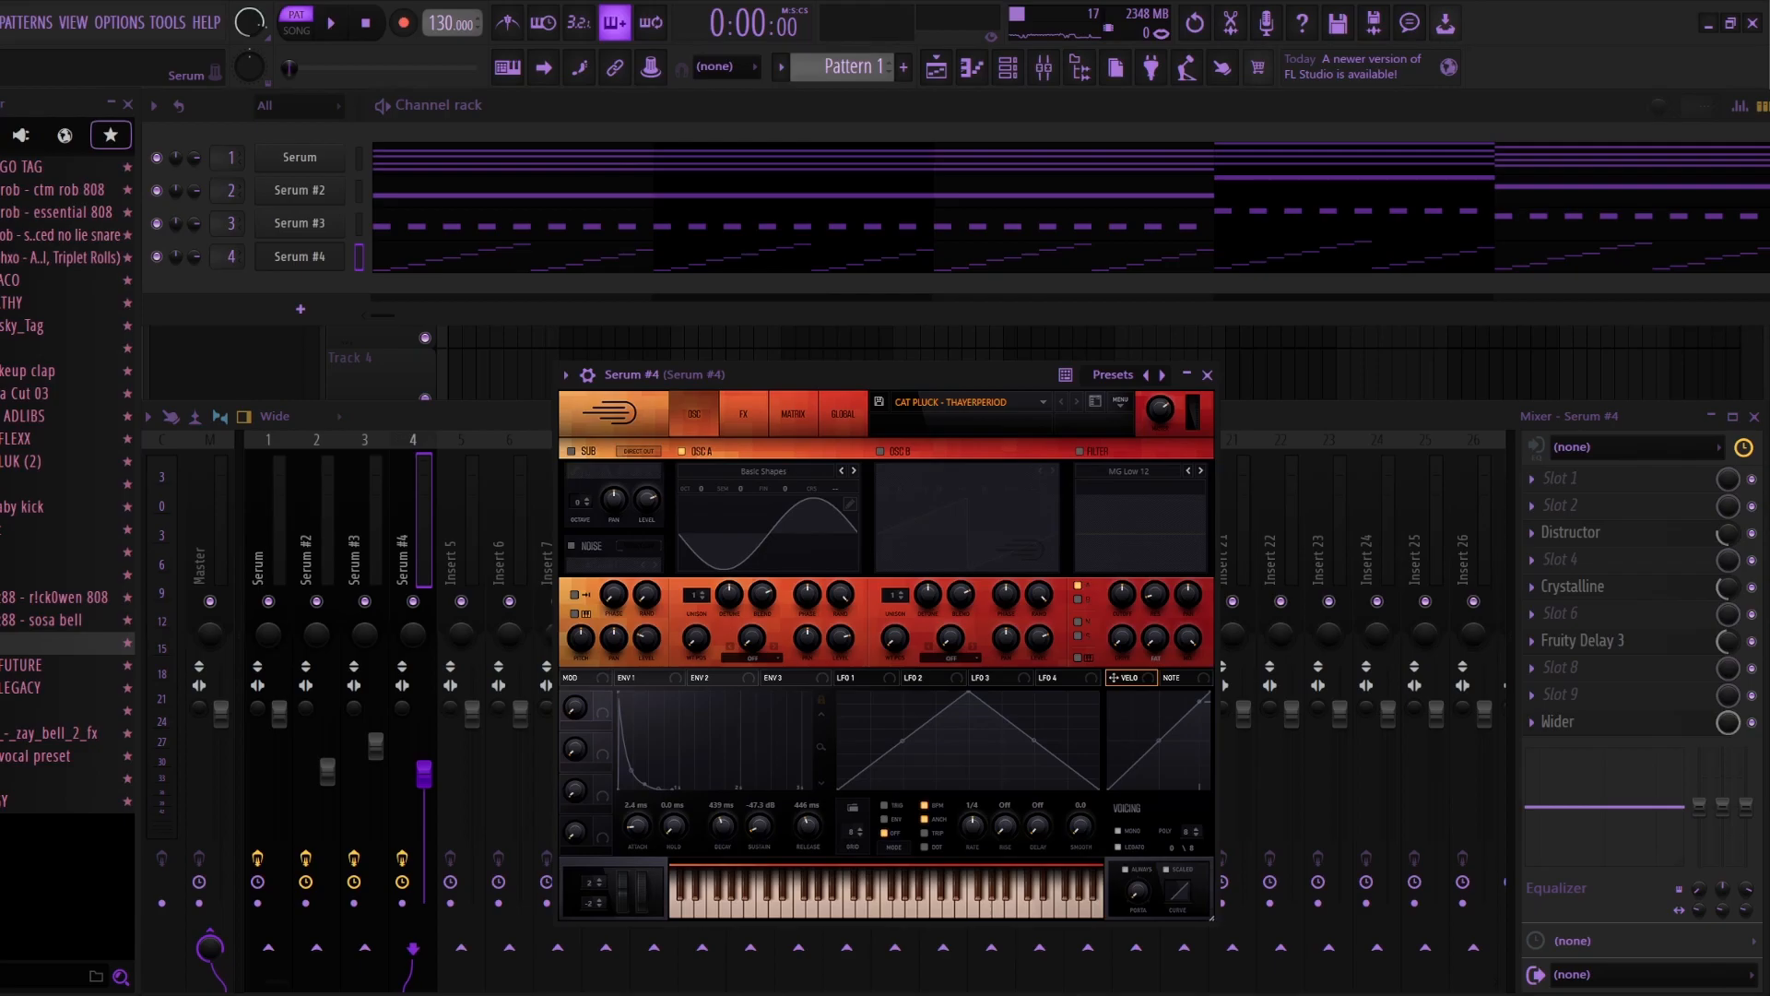
{"action": "left_click", "coordinate": [1207, 374]}
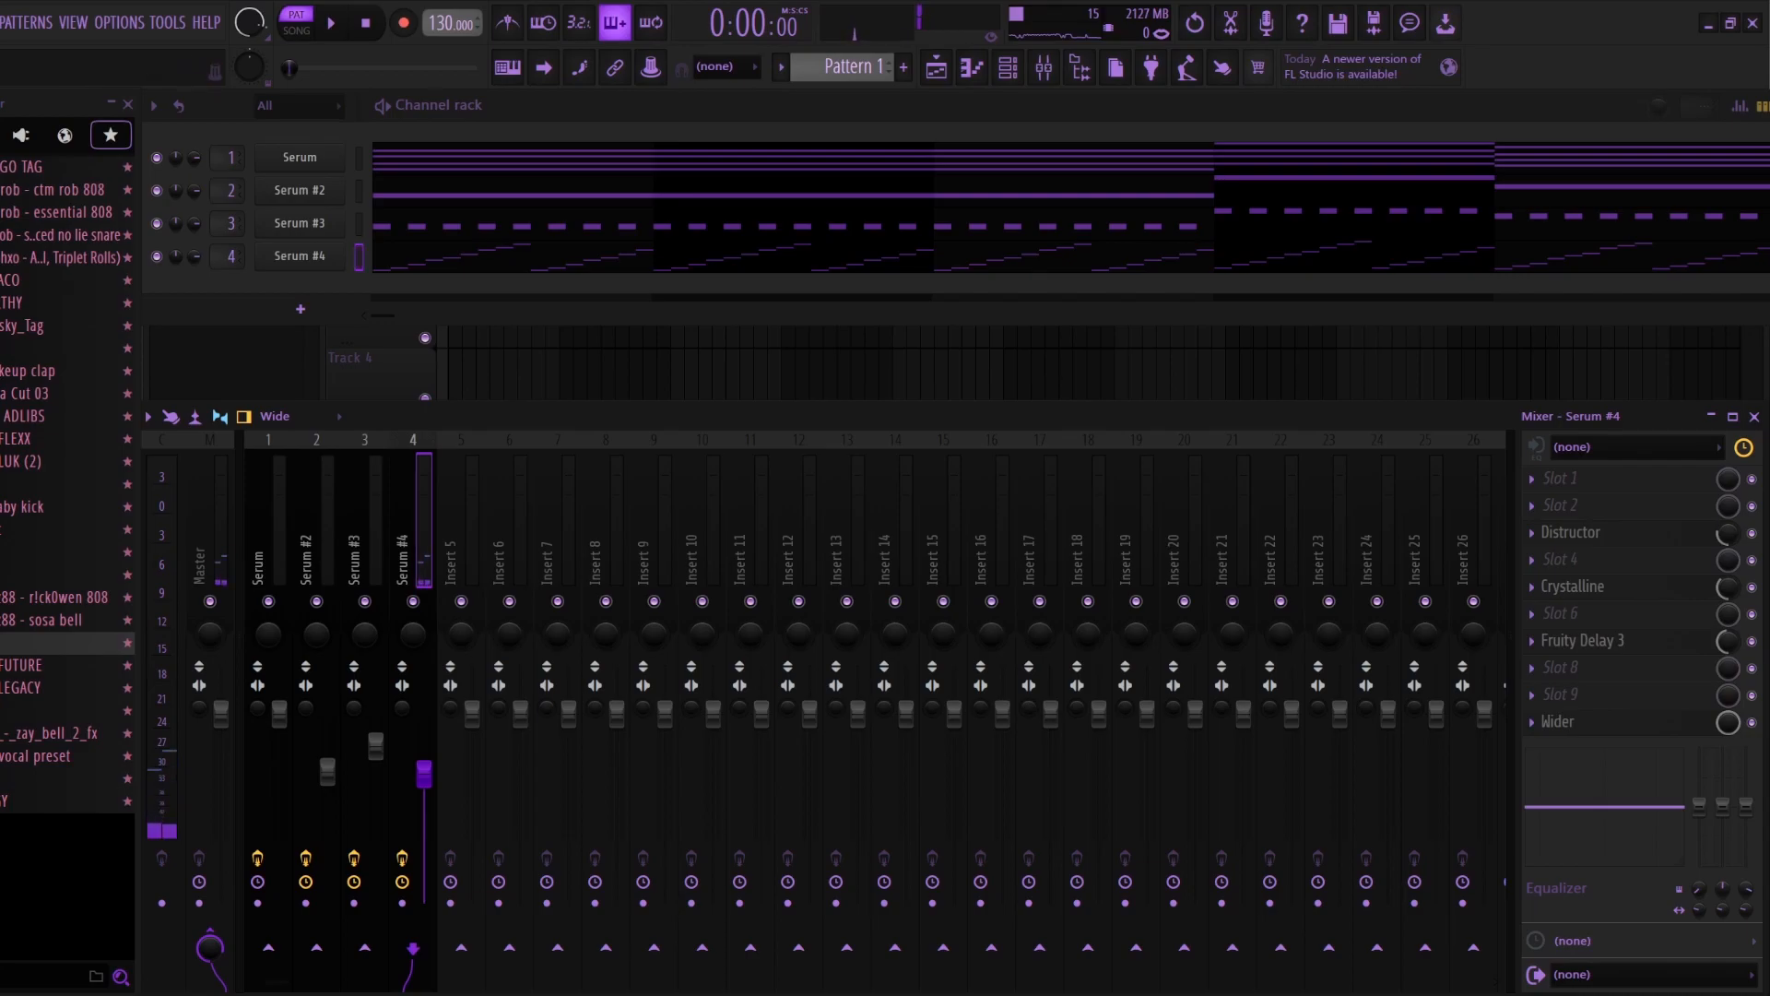
Step: Show the playlist and switch playback from pattern to song mode
{"action": "key", "text": "F5"}
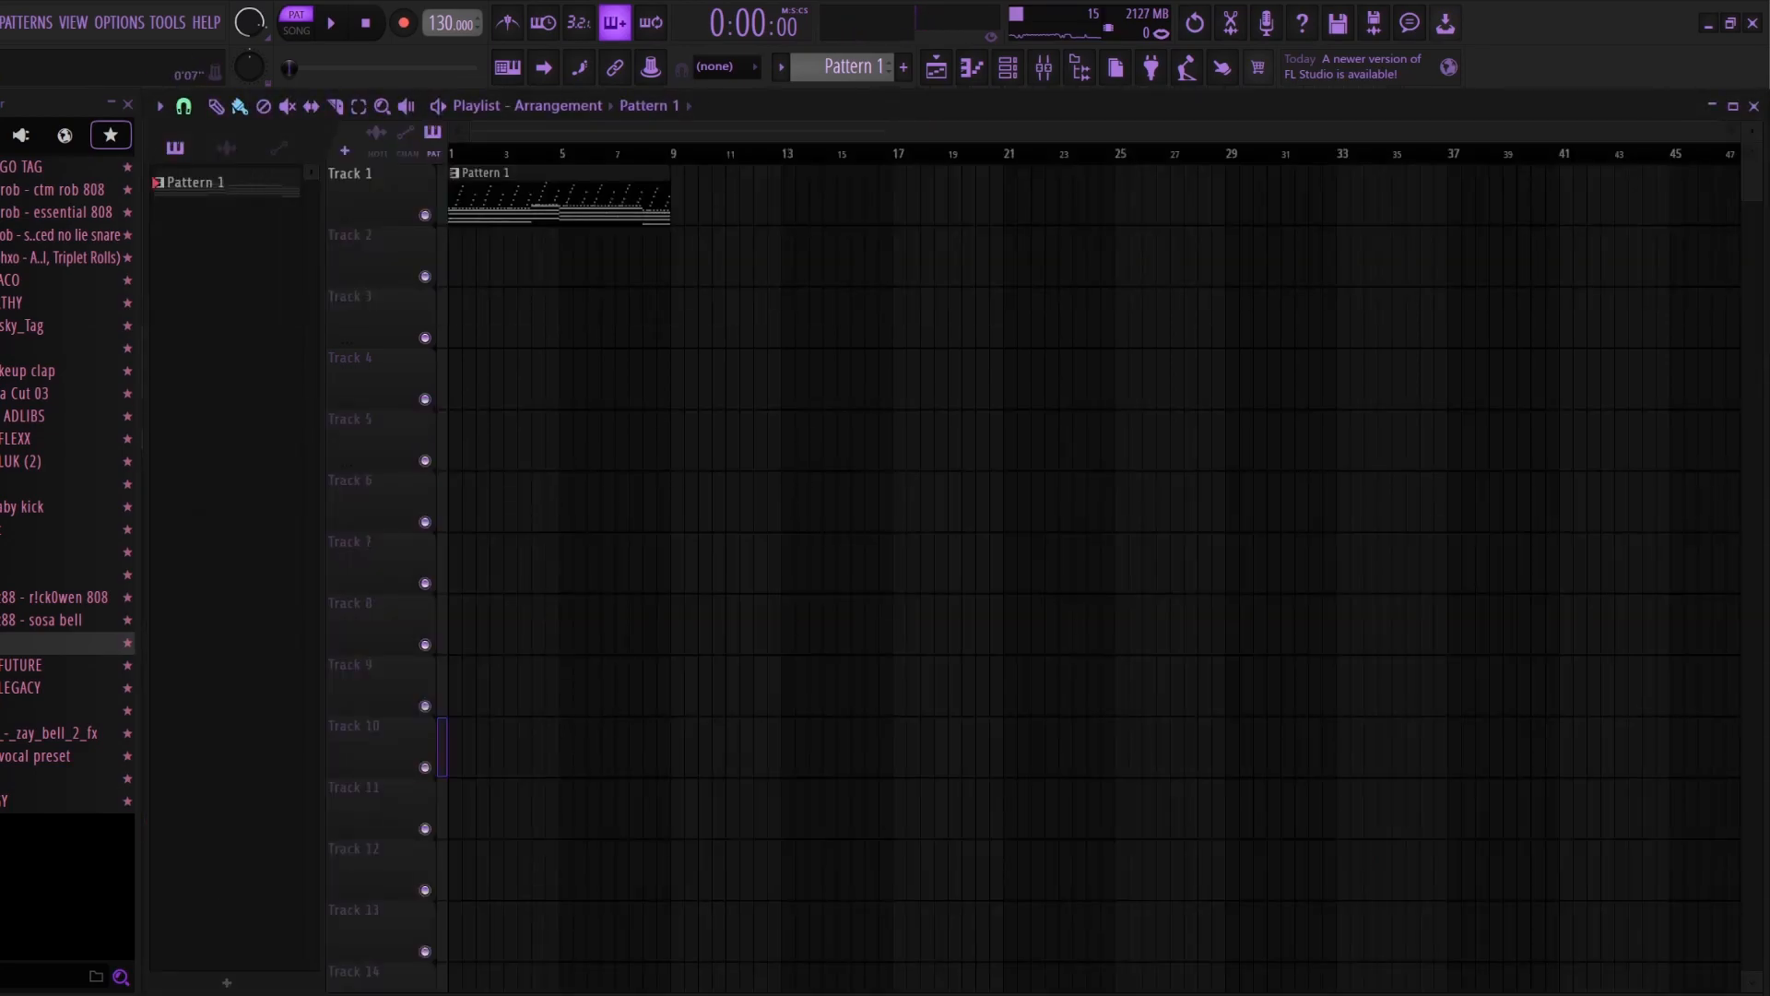
{"action": "key", "text": "space"}
{"action": "key", "text": "space"}
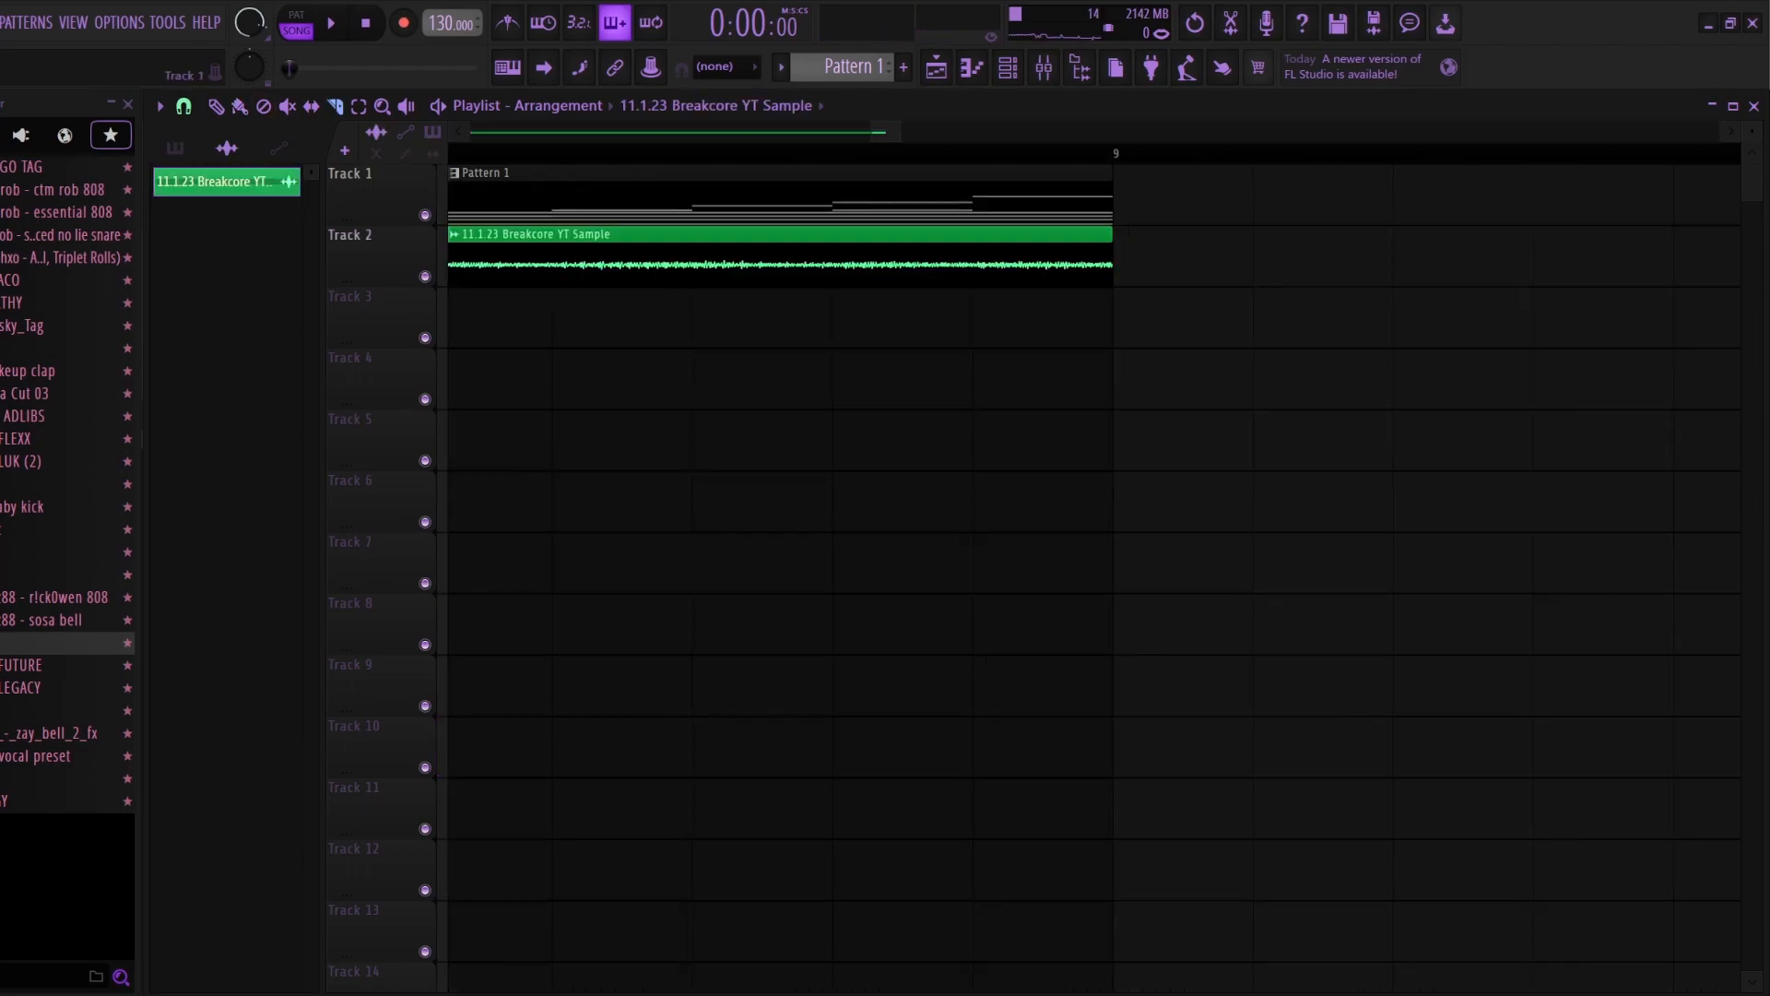
{"action": "scroll", "coordinate": [886, 378], "scroll_direction": "down", "scroll_amount": 5}
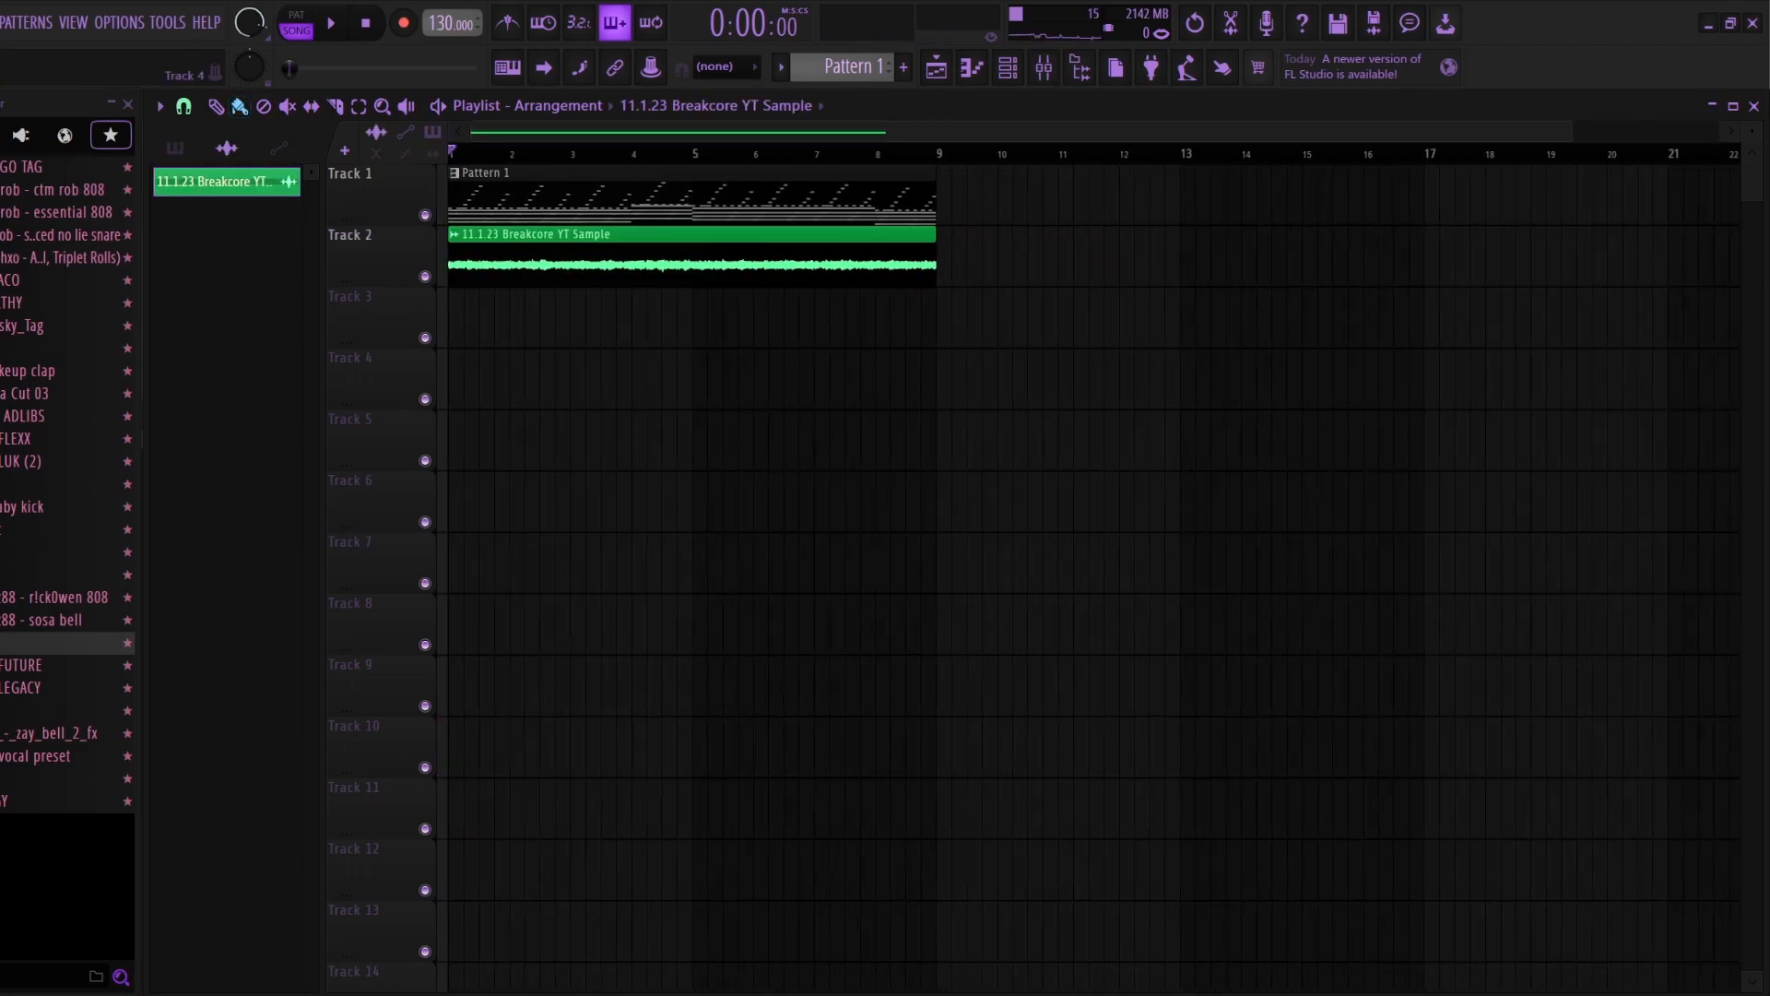
Step: Check Pattern 1's Serum chord notes in the piano roll, solo playlist Track 1 and start playback
{"action": "double_click", "coordinate": [737, 198]}
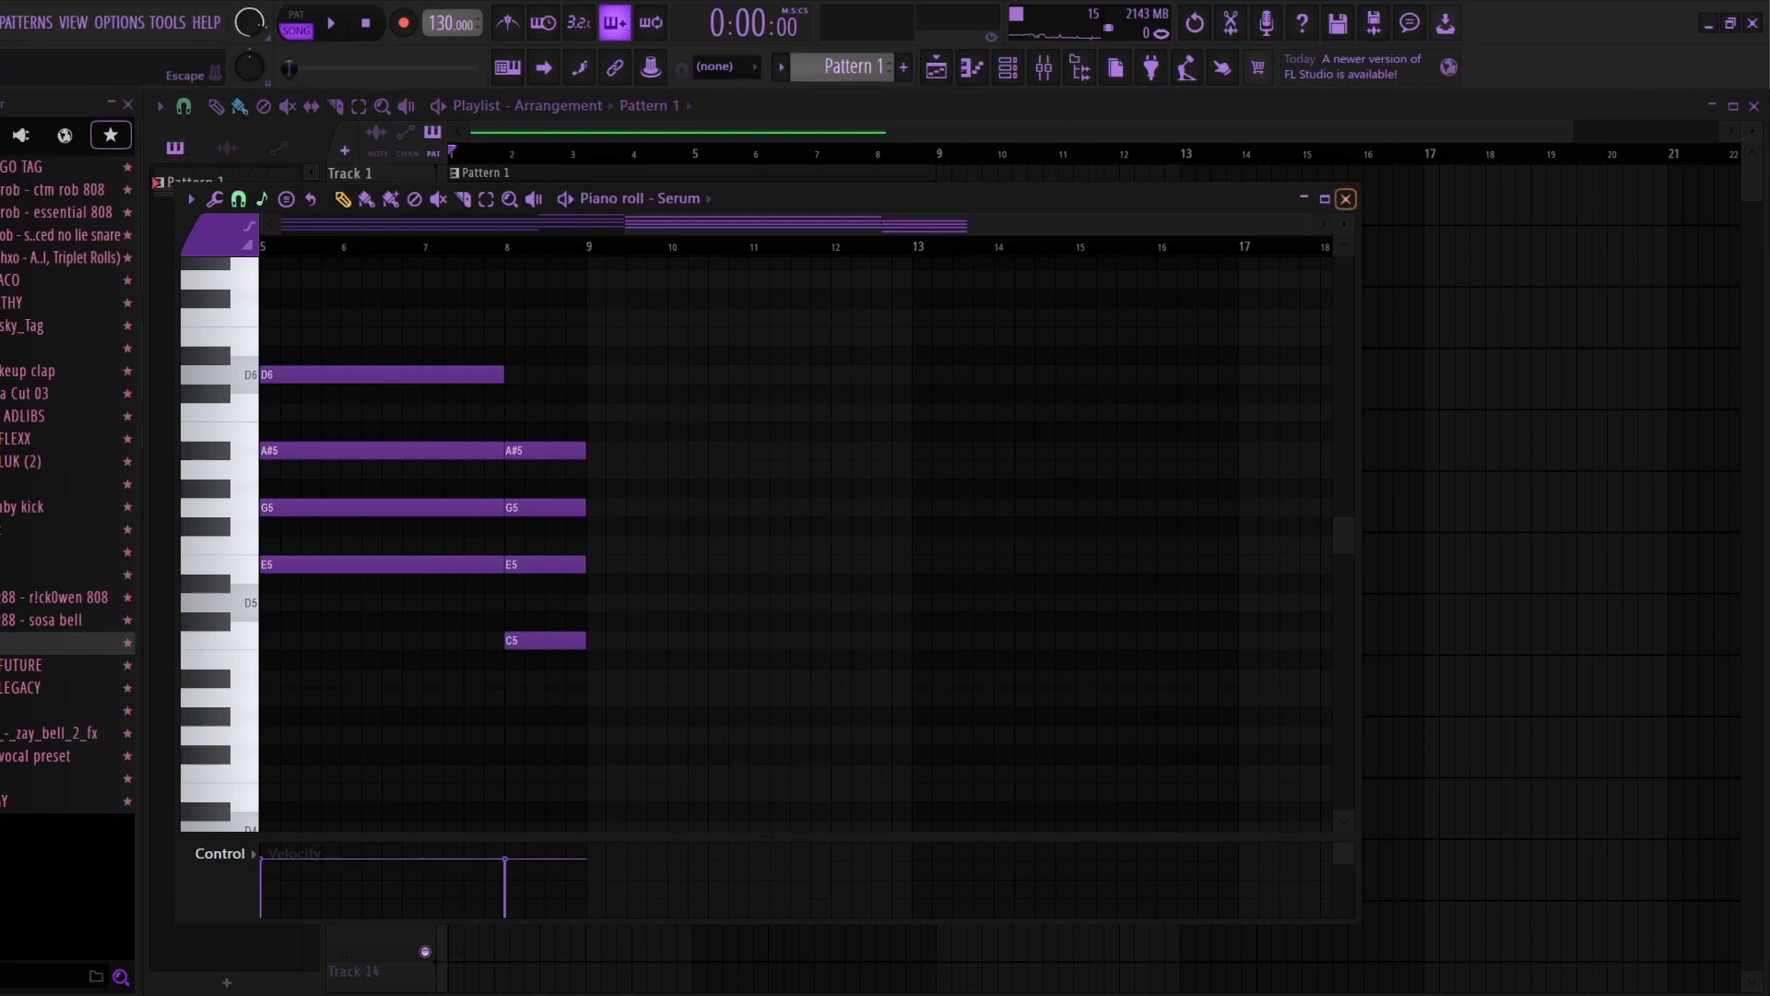
{"action": "key", "text": "Escape"}
{"action": "right_click", "coordinate": [425, 215]}
{"action": "key", "text": "space"}
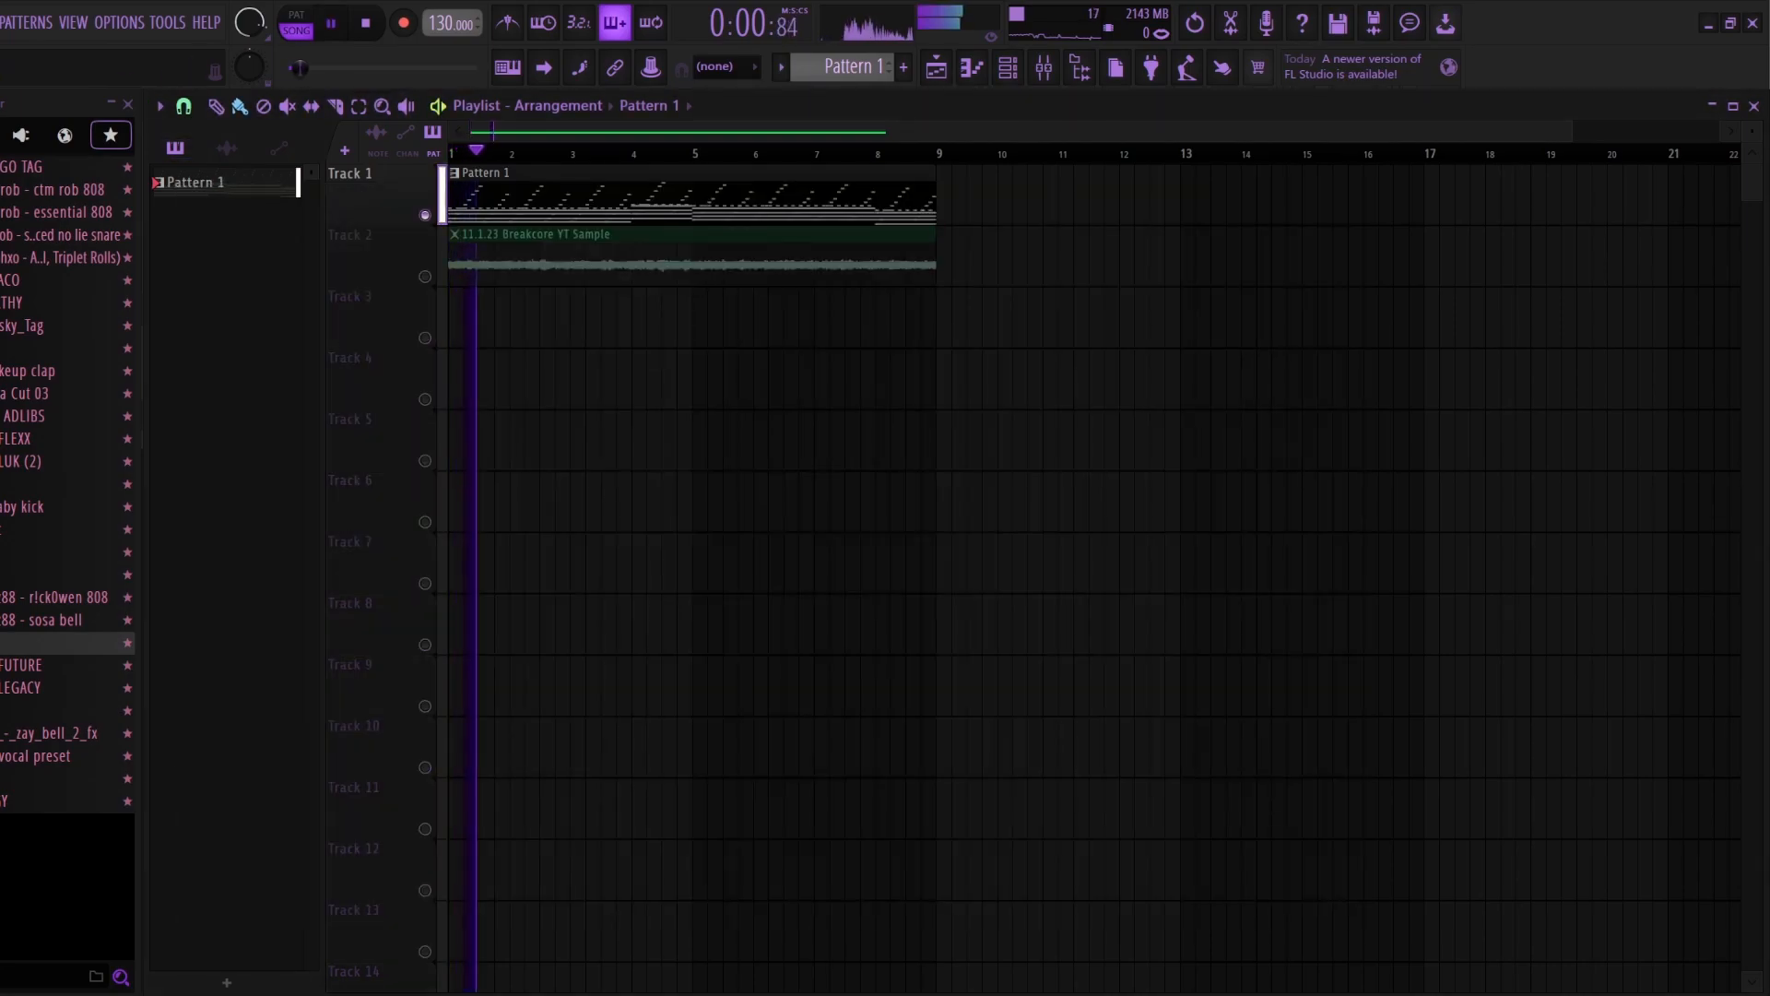
Step: Stop playback, unsolo Track 1, play the Breakcore YT Sample on Track 2 soloed, and unsolo it again
{"action": "key", "text": "space"}
{"action": "right_click", "coordinate": [425, 215]}
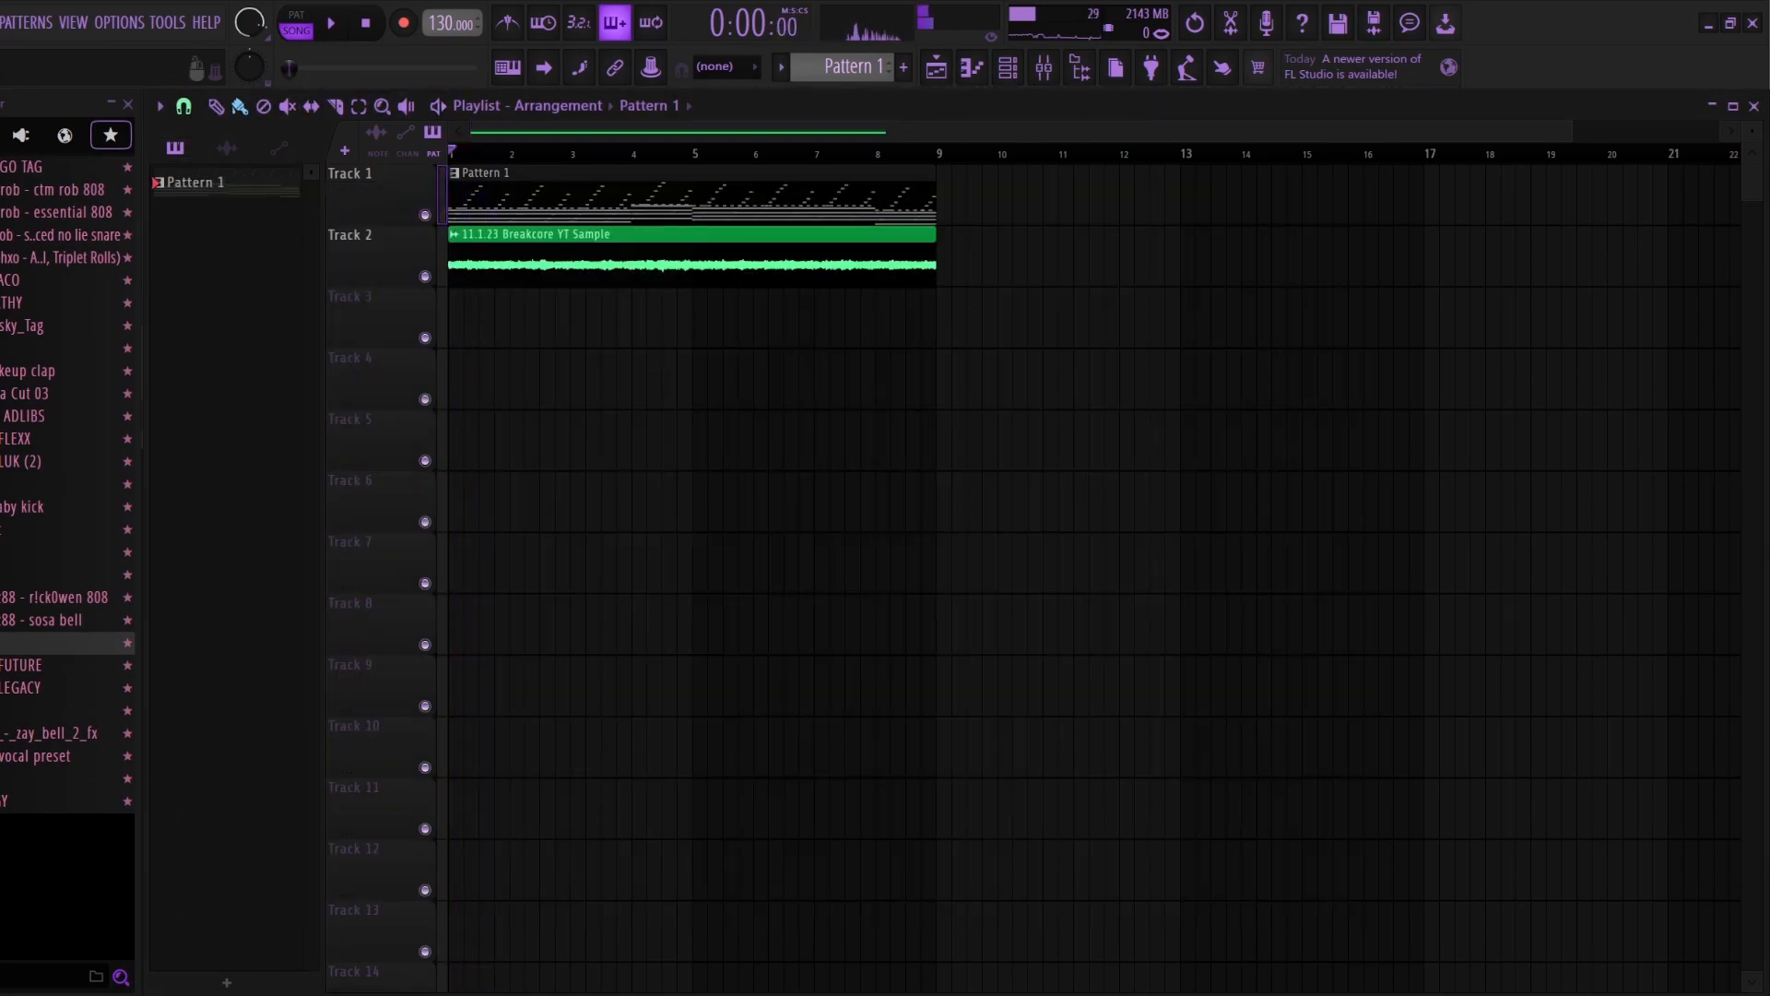
{"action": "right_click", "coordinate": [425, 276]}
{"action": "key", "text": "space"}
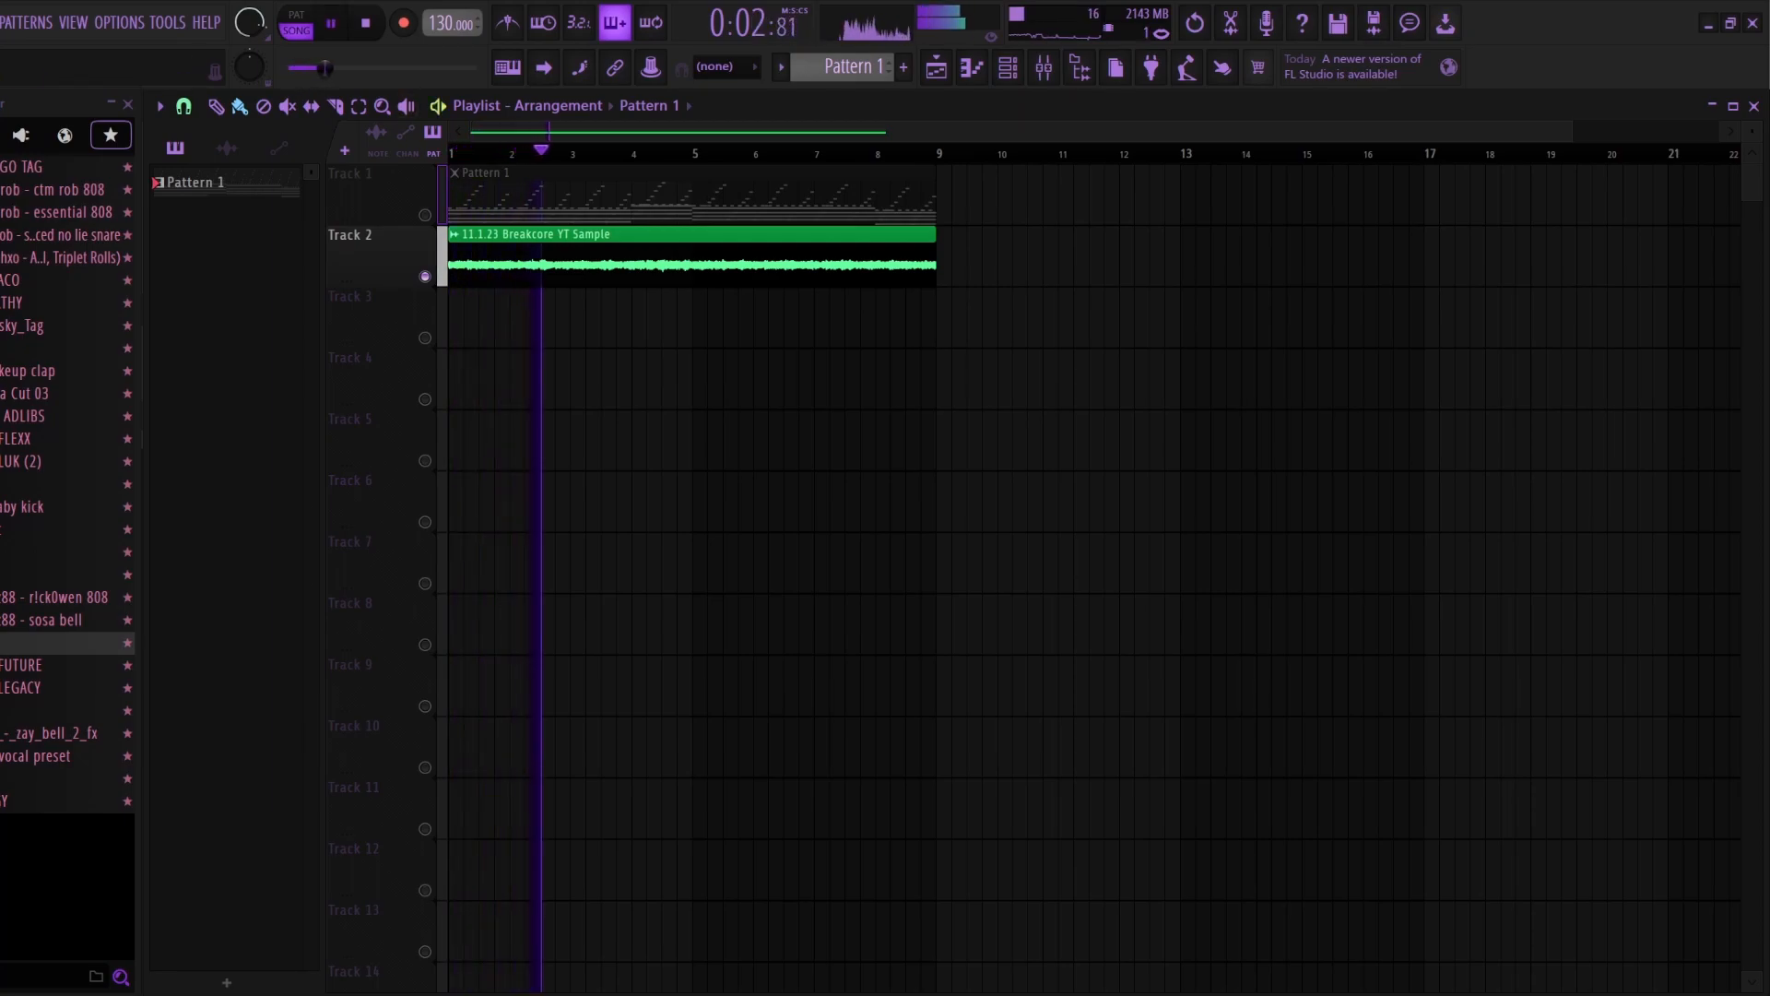
{"action": "key", "text": "space"}
{"action": "right_click", "coordinate": [425, 276]}
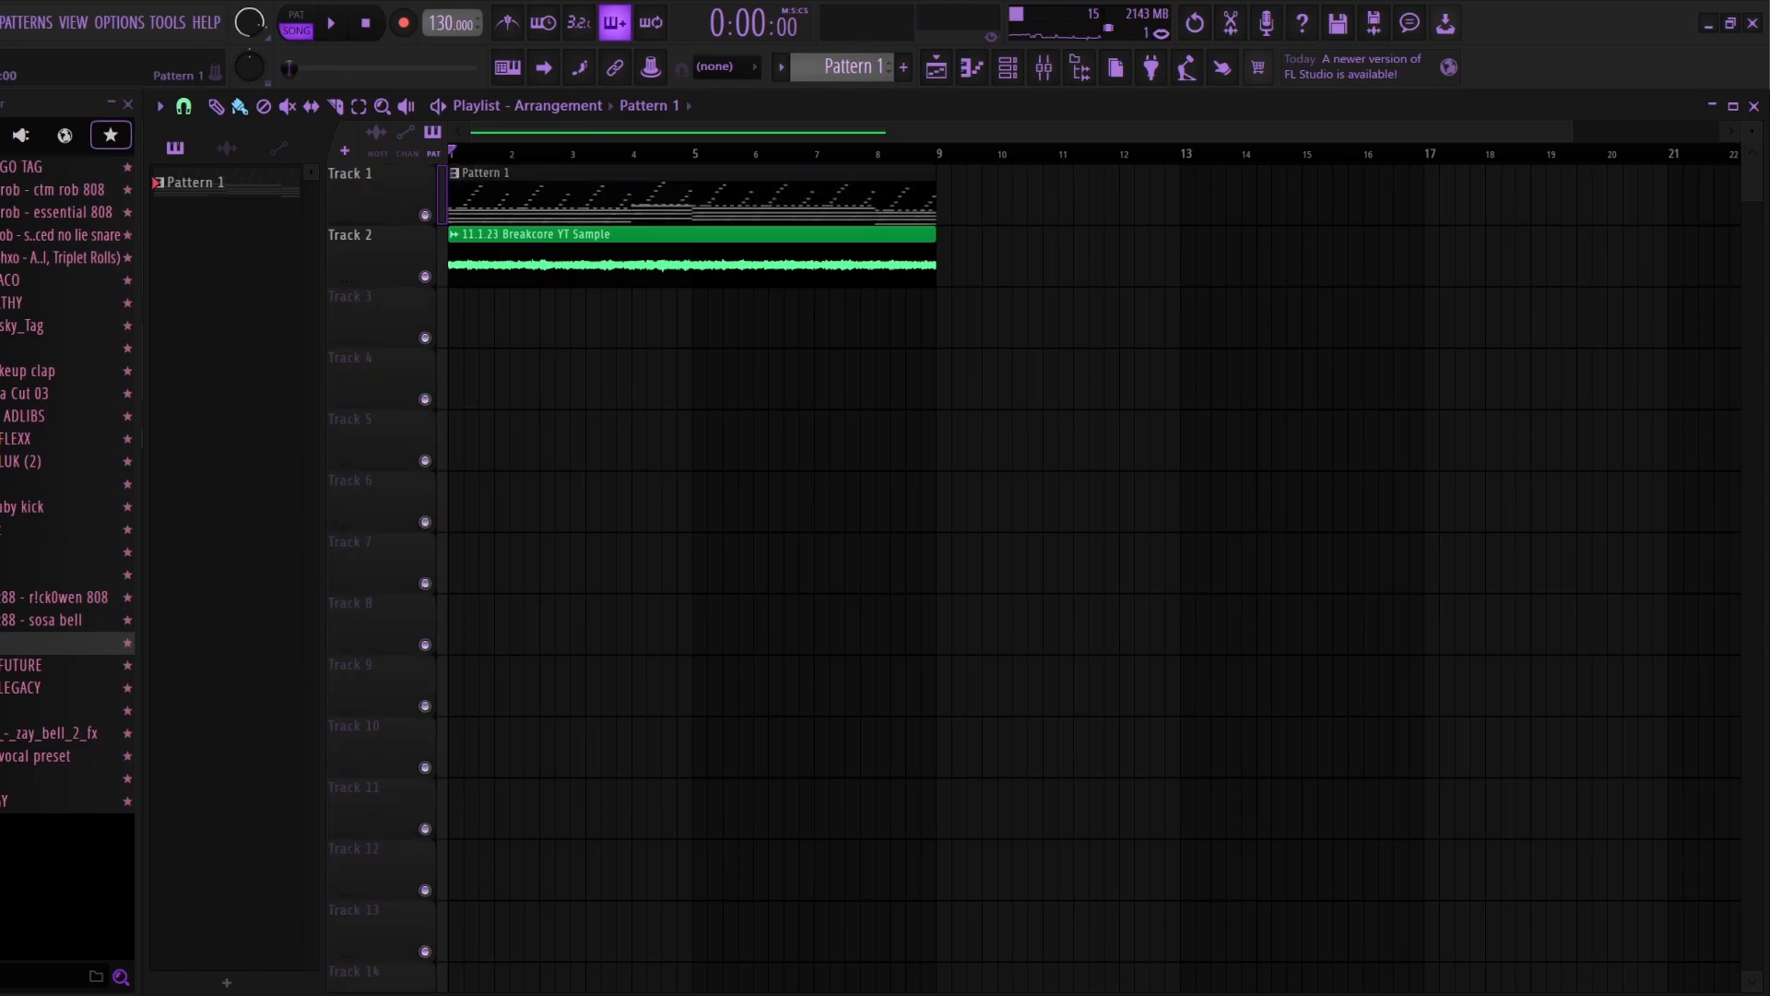
Step: Delete the Pattern 1 clip from Track 1 and recolour the 11.1.23 Breakcore YT Sample clip purple
{"action": "right_click", "coordinate": [489, 198]}
{"action": "left_click", "coordinate": [454, 235]}
{"action": "left_click", "coordinate": [516, 320]}
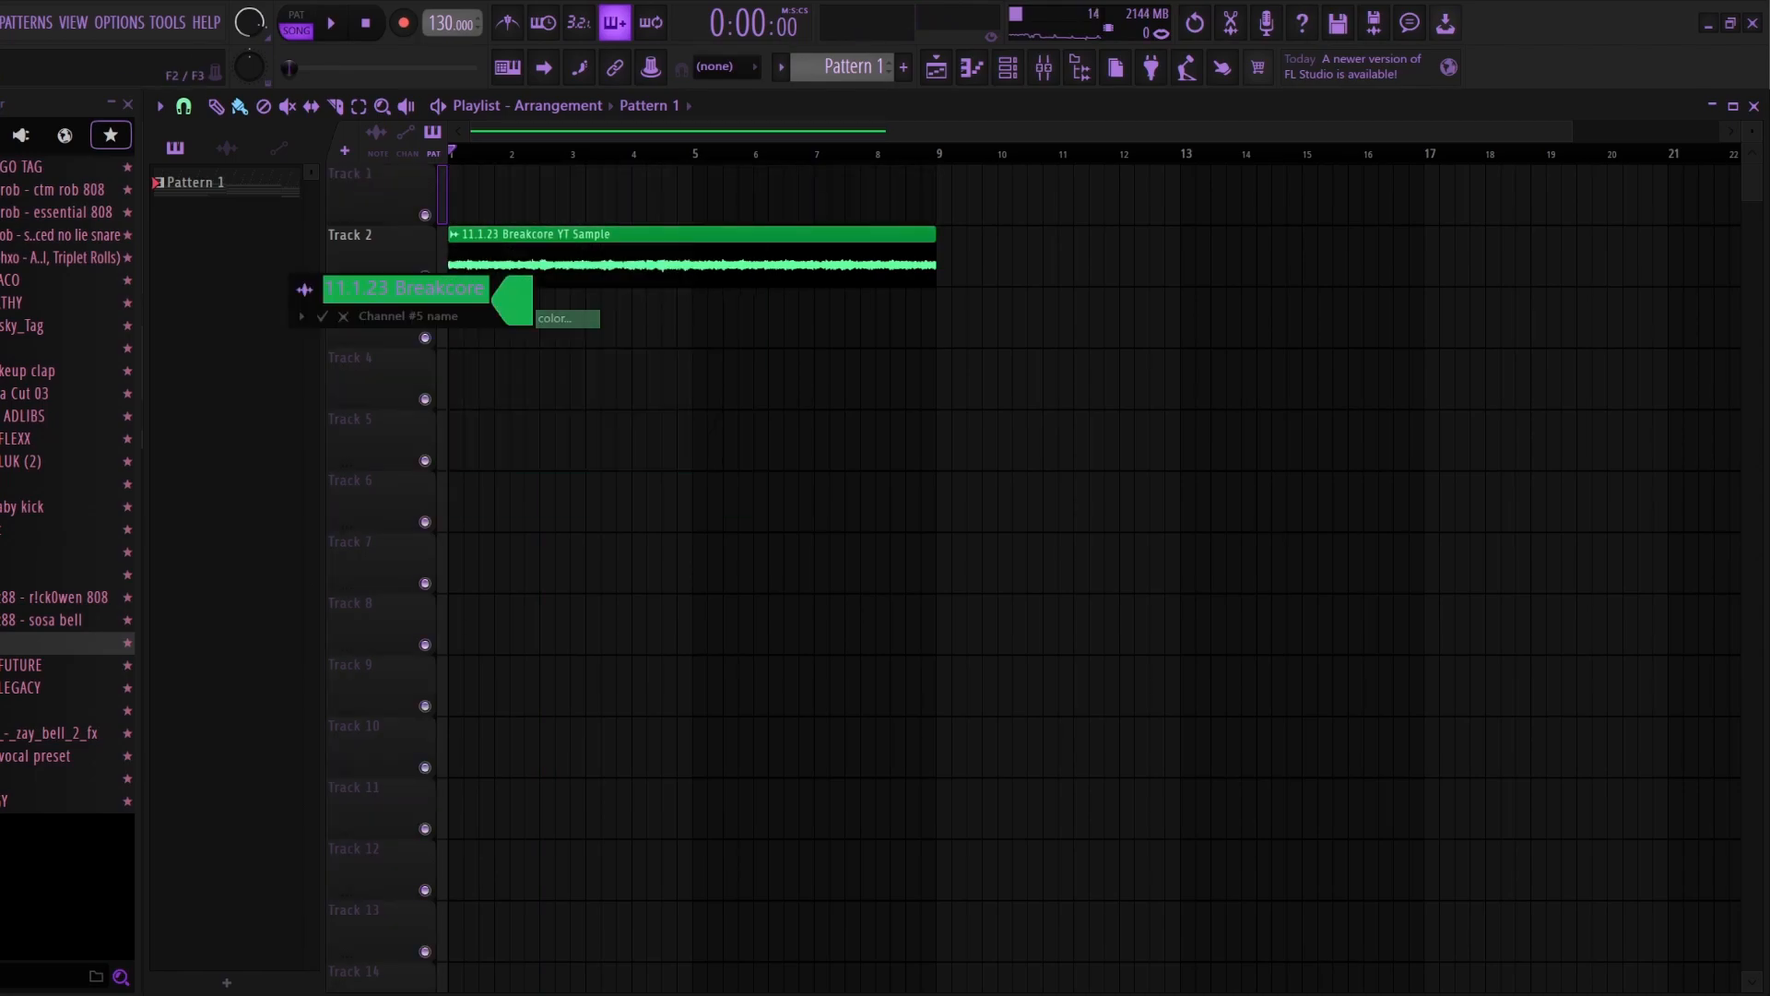
{"action": "left_click", "coordinate": [566, 318]}
{"action": "left_click", "coordinate": [656, 651]}
{"action": "key", "text": "Return"}
{"action": "key", "text": "Return"}
Step: Move the Breakcore YT Sample clip up to Track 1 and route its channel to mixer track 5
{"action": "left_click_drag", "start_coordinate": [609, 261], "coordinate": [608, 200]}
{"action": "left_click", "coordinate": [1008, 67]}
{"action": "left_click", "coordinate": [1043, 67]}
{"action": "key", "text": "ctrl+l"}
{"action": "left_click", "coordinate": [1338, 23]}
{"action": "key", "text": "F5"}
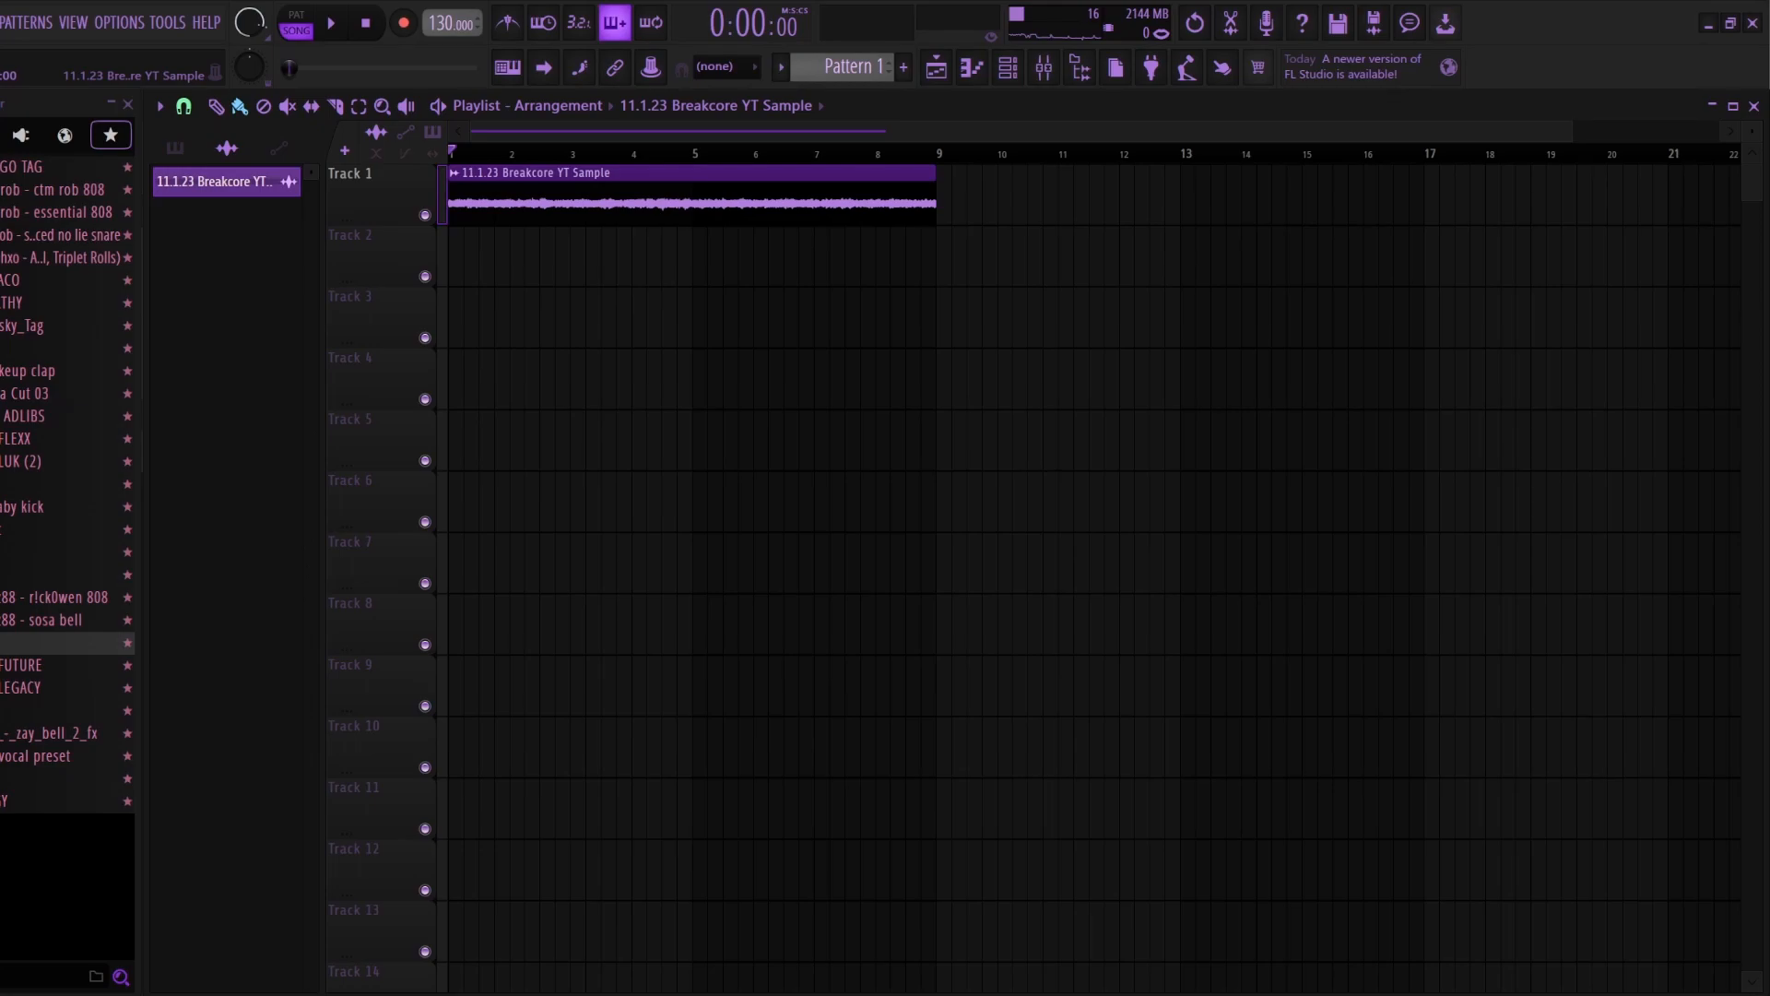
Step: Fit the Breakcore YT Sample to the project tempo with time stretching in Resample mode, and close its settings
{"action": "double_click", "coordinate": [609, 200]}
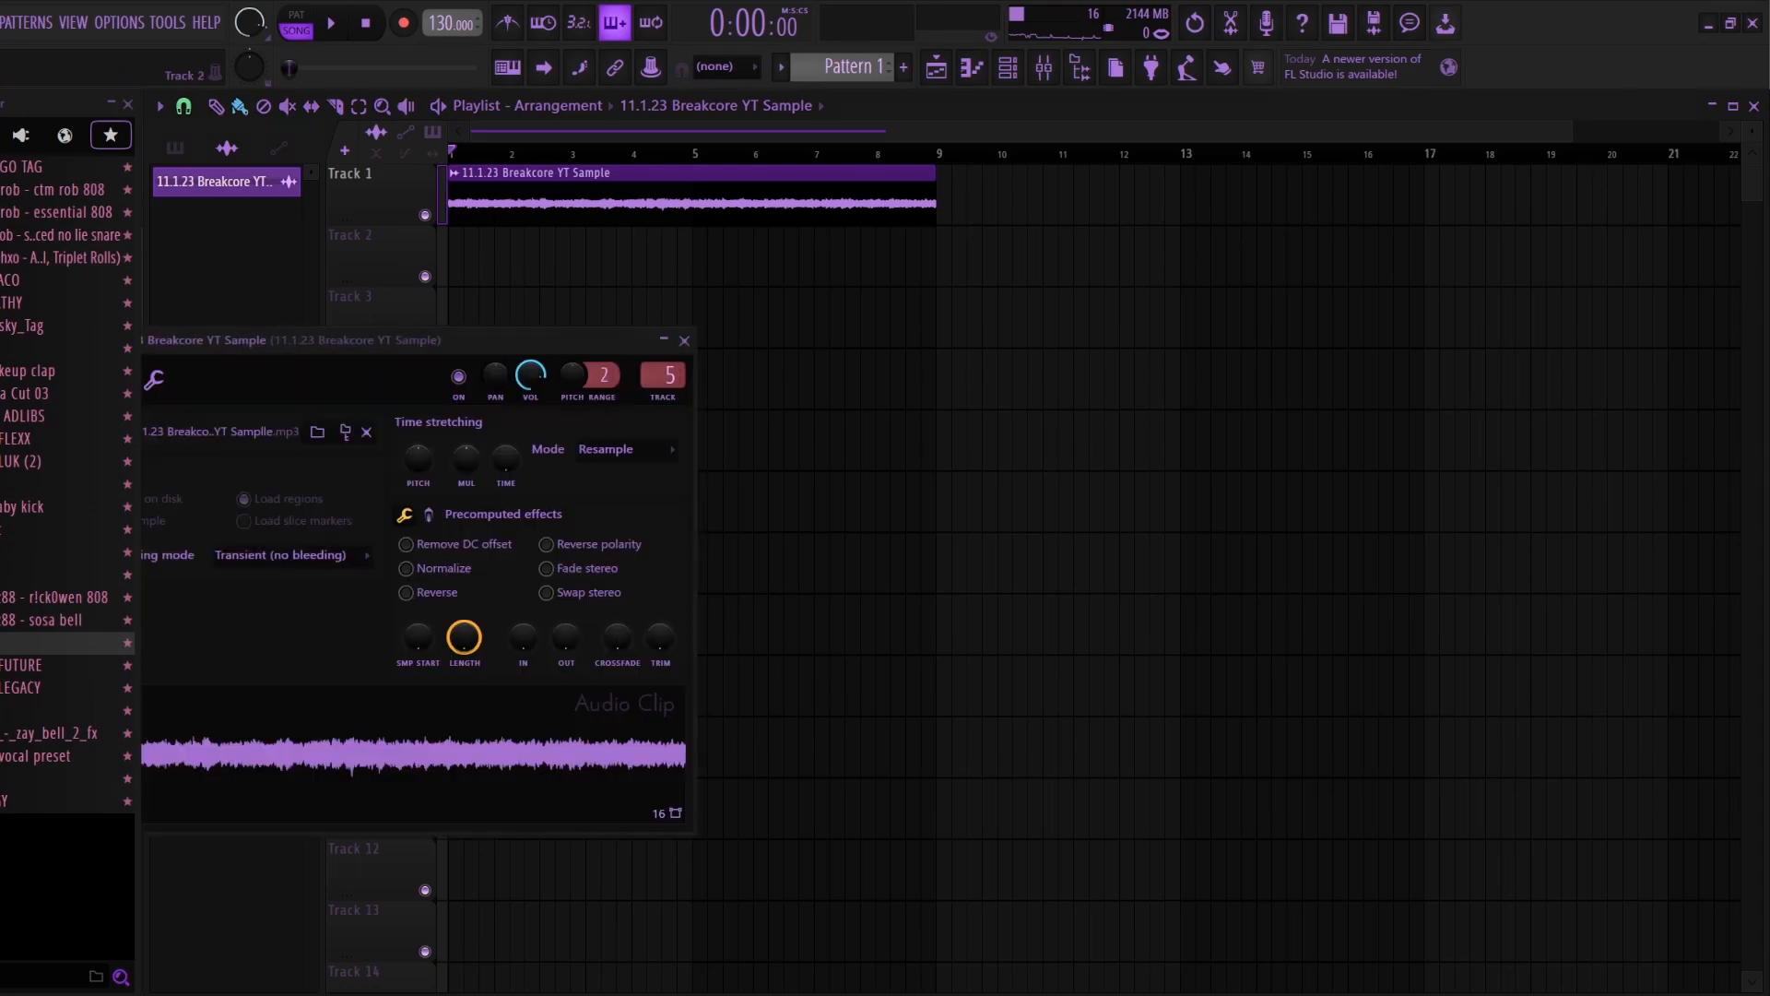
{"action": "left_click_drag", "start_coordinate": [498, 340], "coordinate": [748, 269]}
{"action": "left_click", "coordinate": [872, 378]}
{"action": "left_click", "coordinate": [847, 435]}
{"action": "left_click", "coordinate": [872, 378]}
{"action": "left_click", "coordinate": [854, 417]}
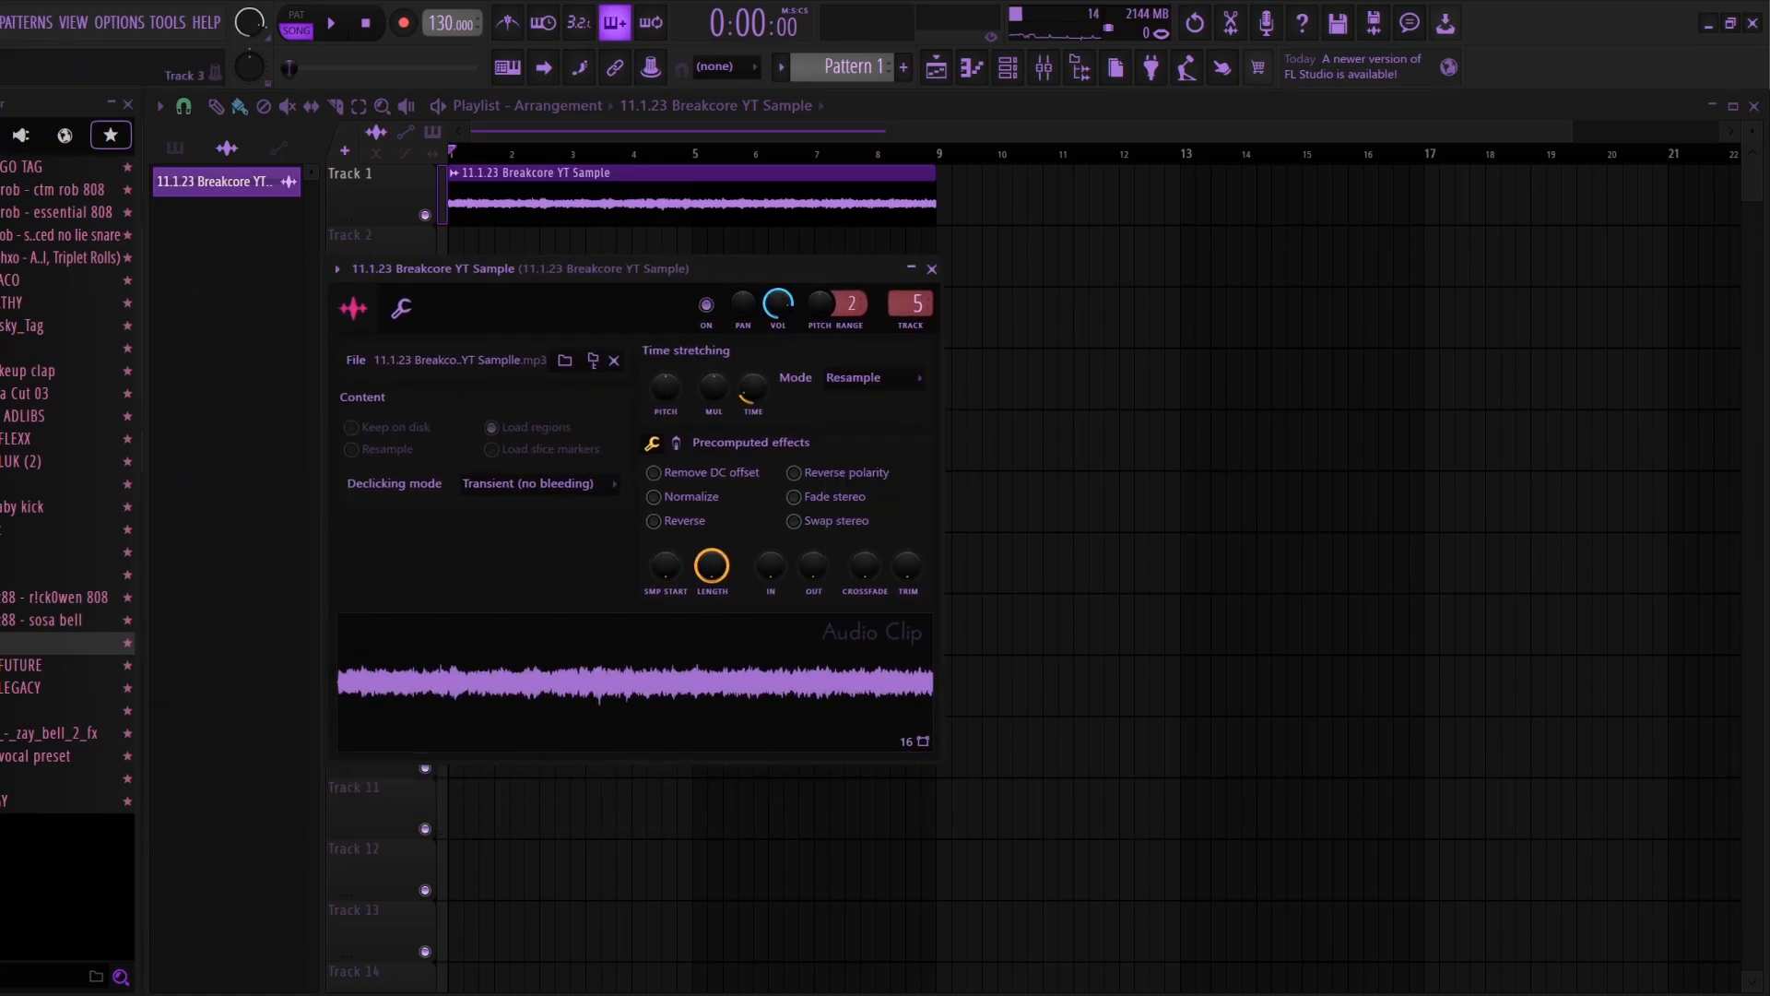
{"action": "left_click", "coordinate": [931, 270]}
Step: Raise the project tempo to 168 BPM and play the stretched sample
{"action": "scroll", "coordinate": [738, 131], "scroll_direction": "down", "scroll_amount": 4}
{"action": "left_click_drag", "start_coordinate": [448, 23], "coordinate": [448, 8]}
{"action": "scroll", "coordinate": [590, 131], "scroll_direction": "up", "scroll_amount": 4}
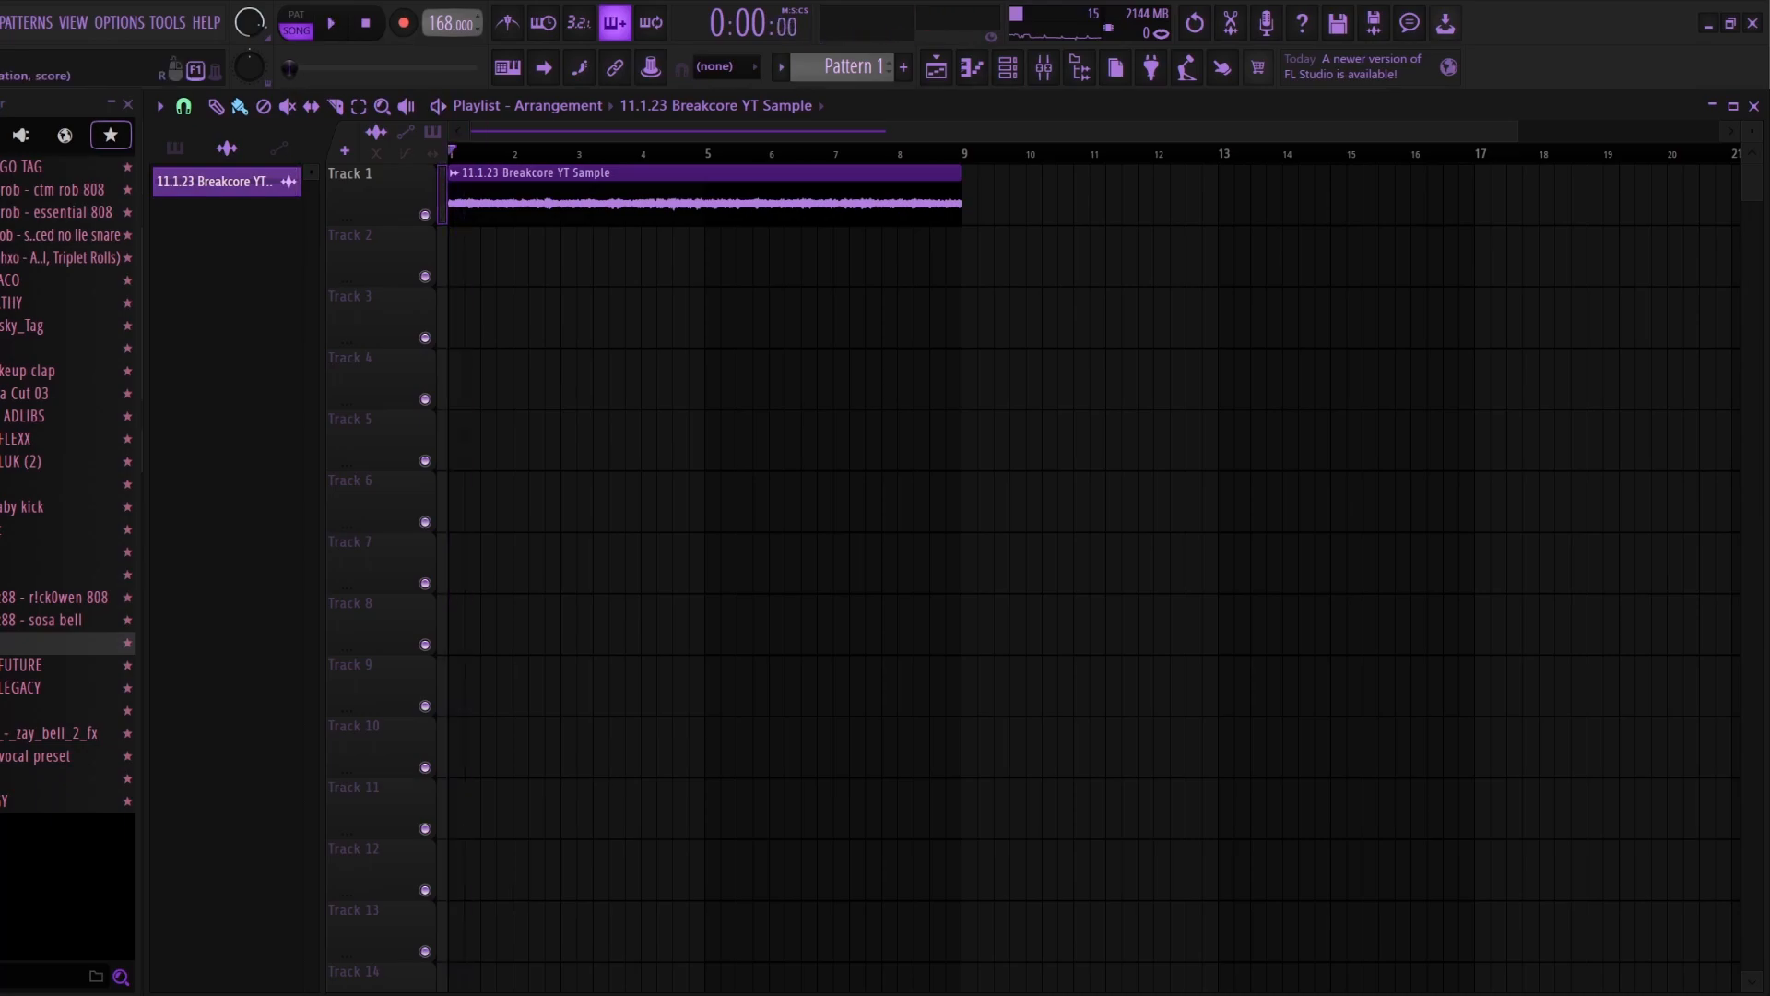
{"action": "key", "text": "space"}
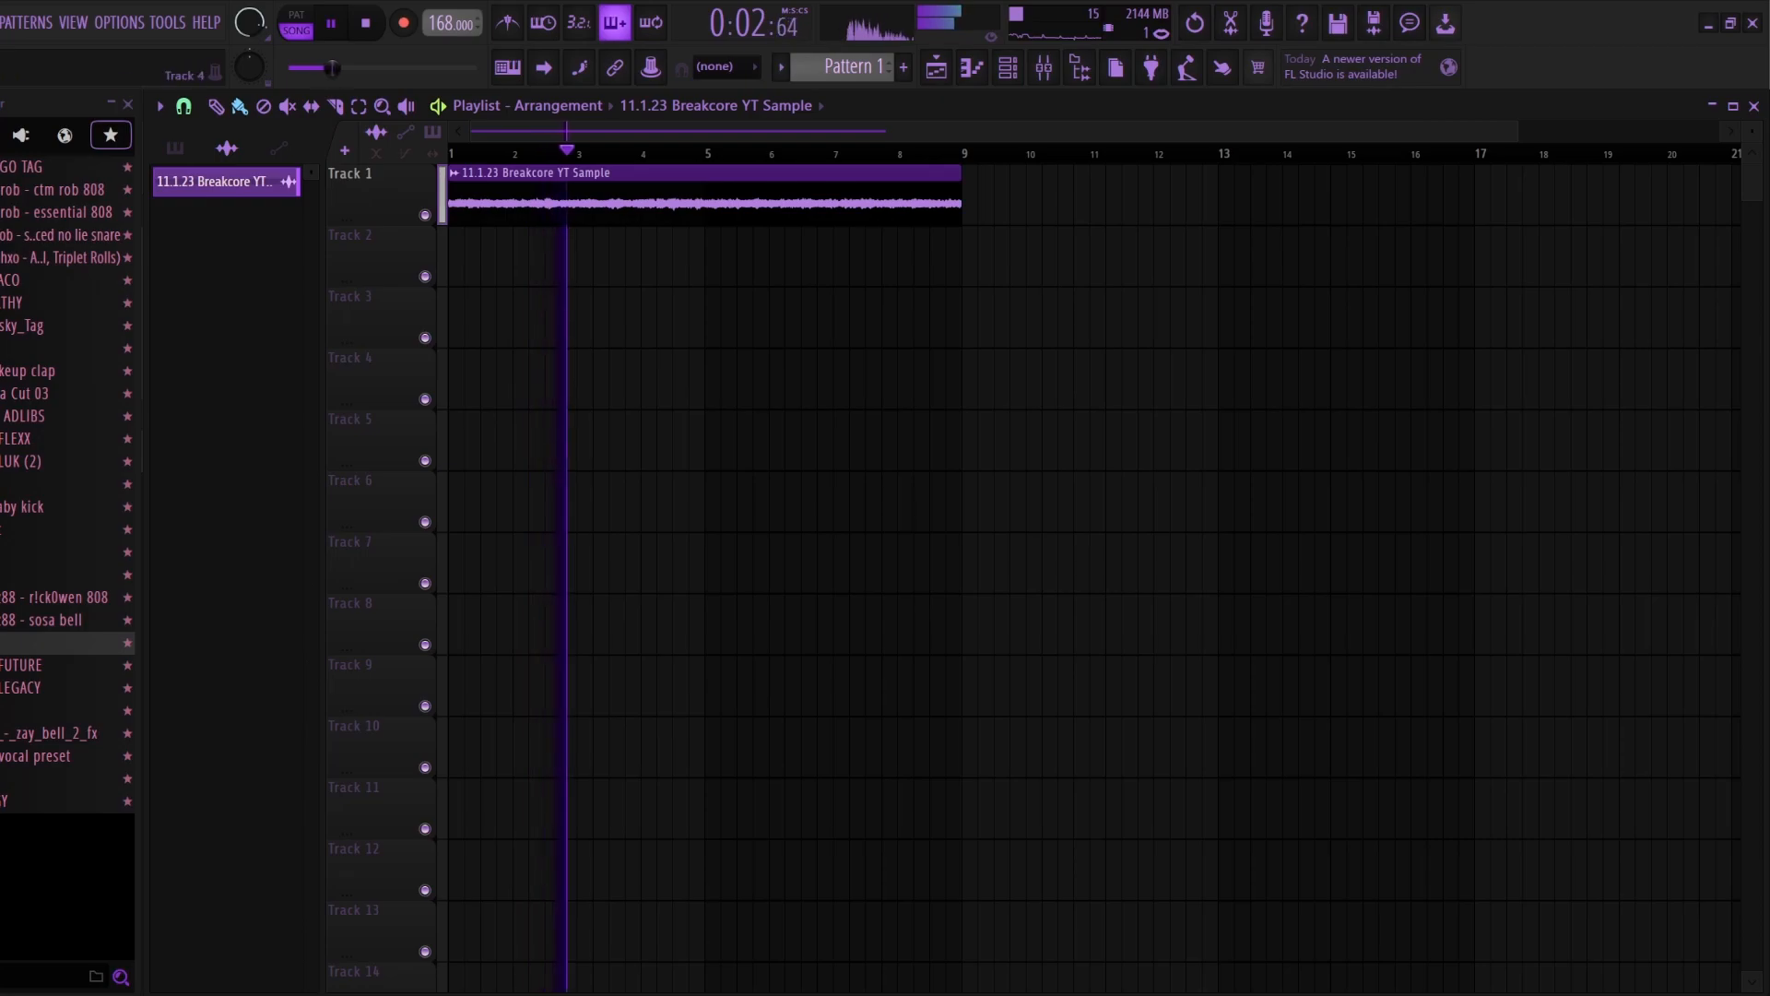
Step: Stop playback, raise the sample's time-stretching pitch and switch its stretch mode to Auto
{"action": "double_click", "coordinate": [705, 196]}
{"action": "key", "text": "space"}
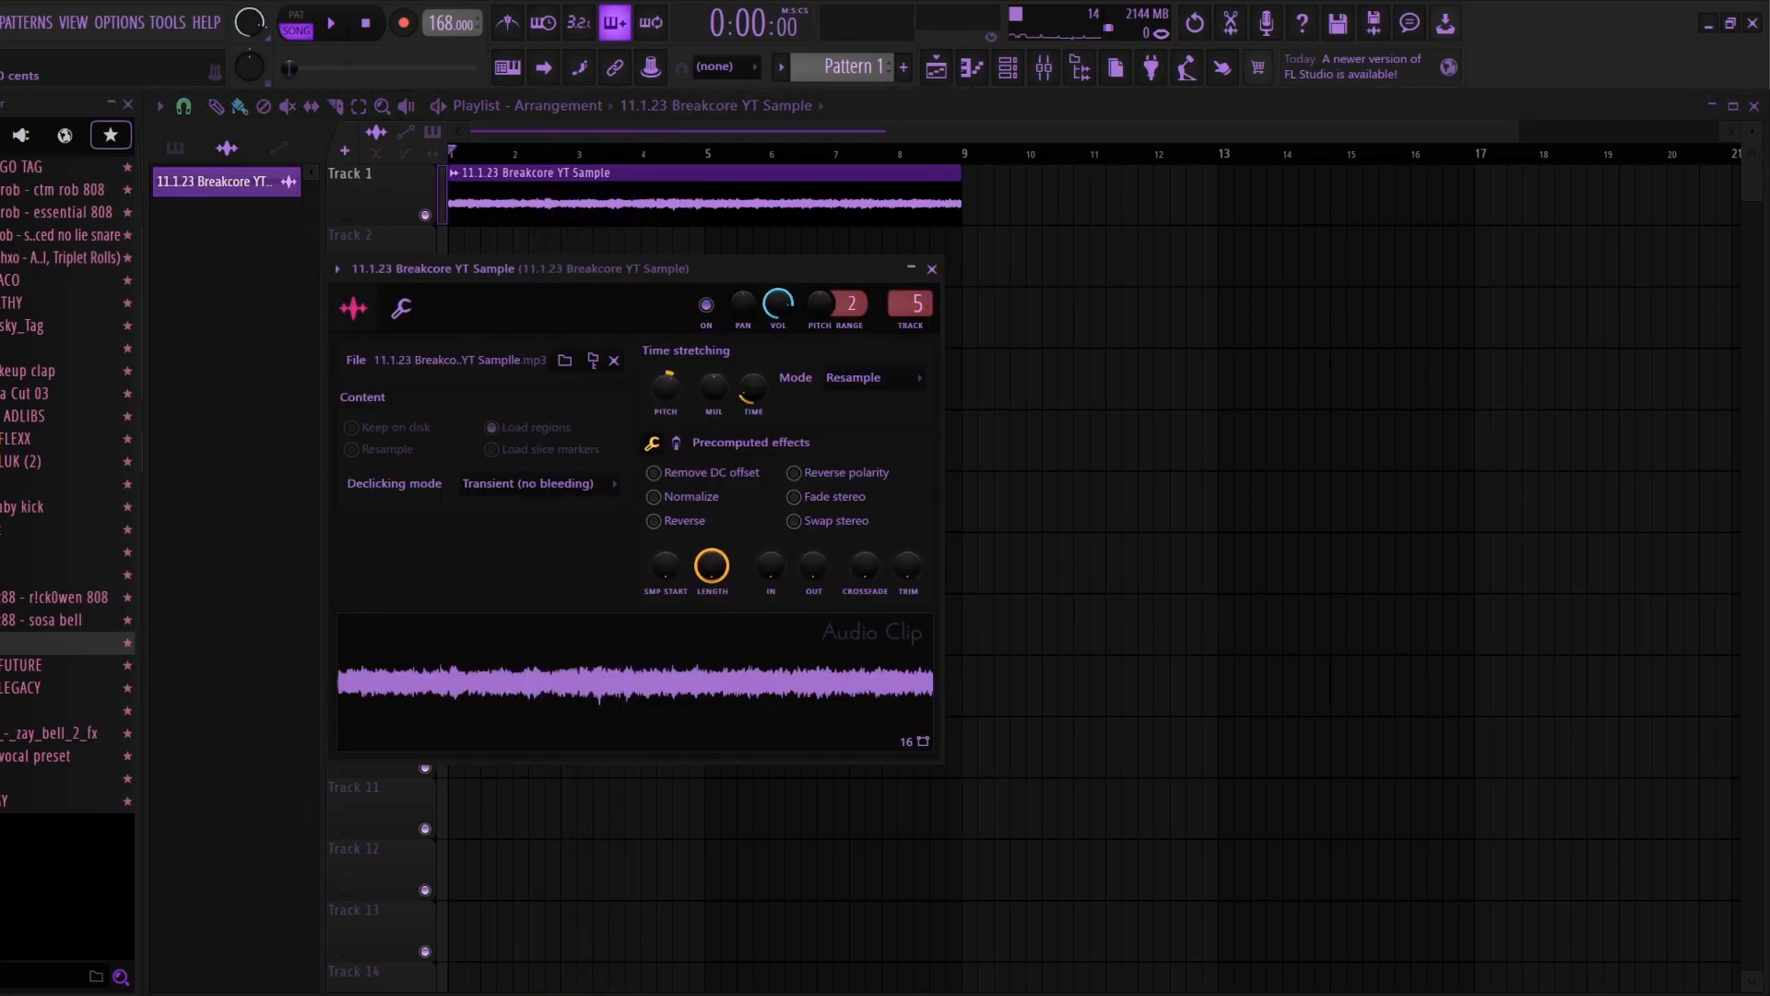
{"action": "left_click", "coordinate": [966, 563]}
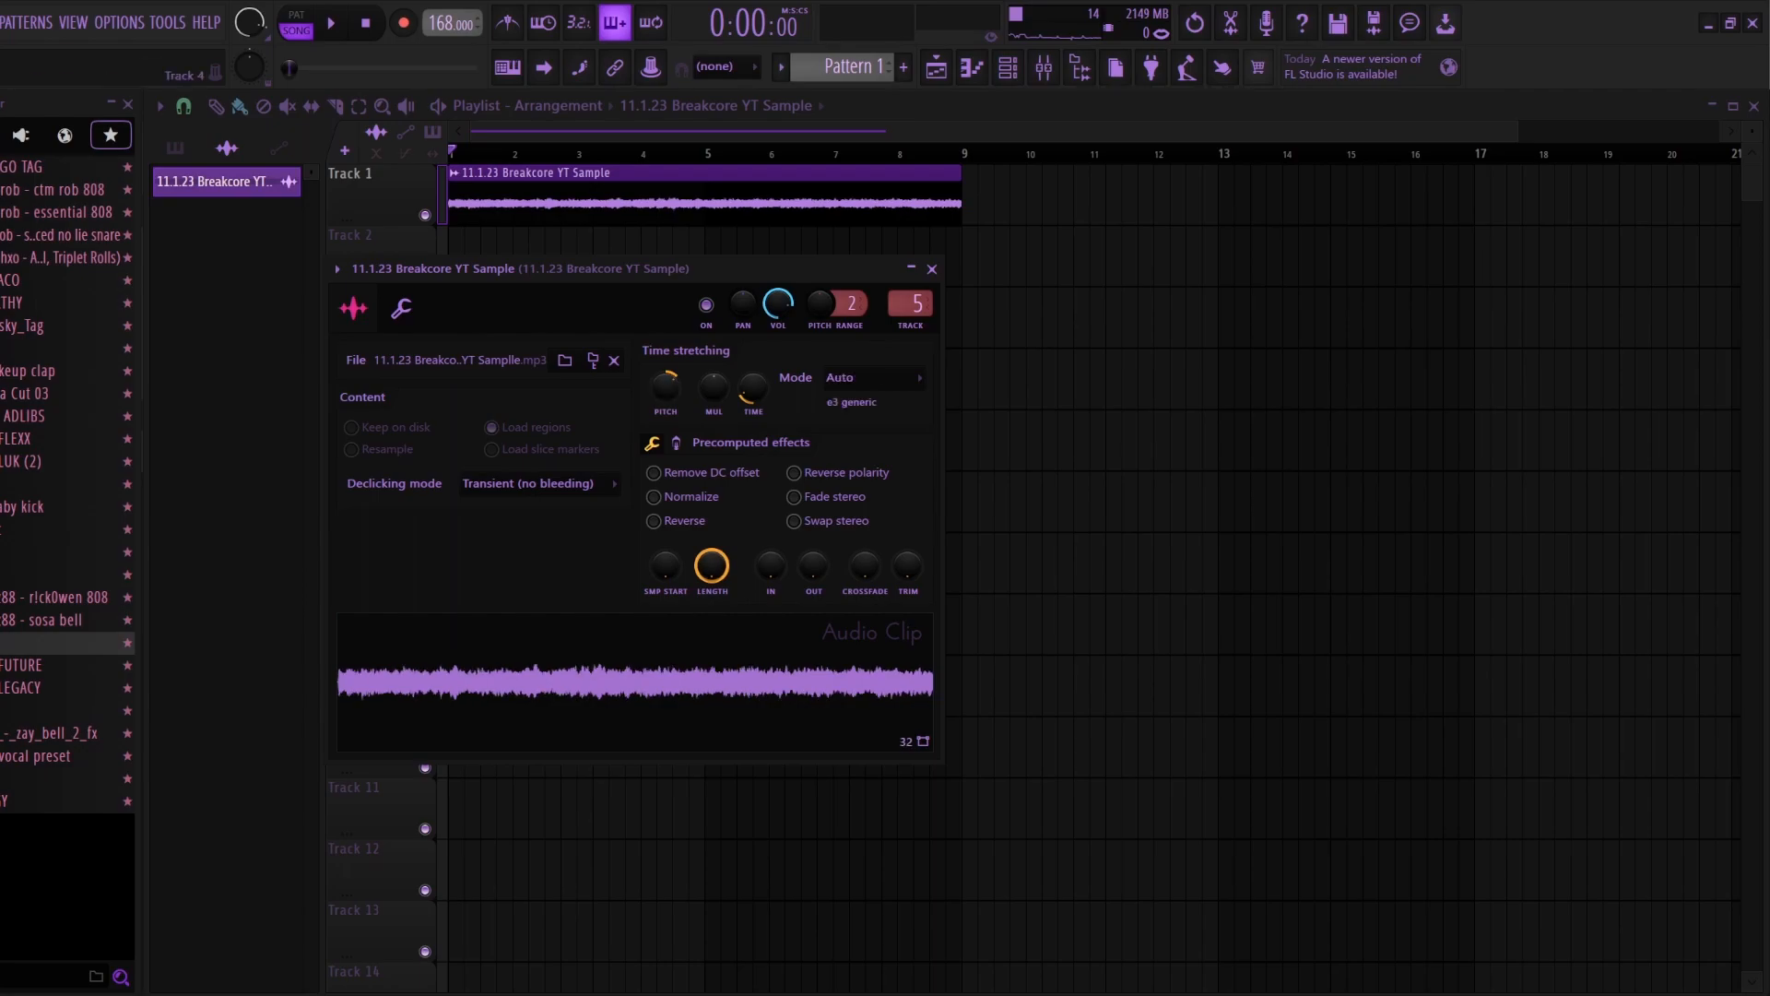
{"action": "left_click", "coordinate": [931, 269]}
Step: Switch the sample's stretch mode back to Resample and audition it before closing its settings
{"action": "double_click", "coordinate": [702, 196]}
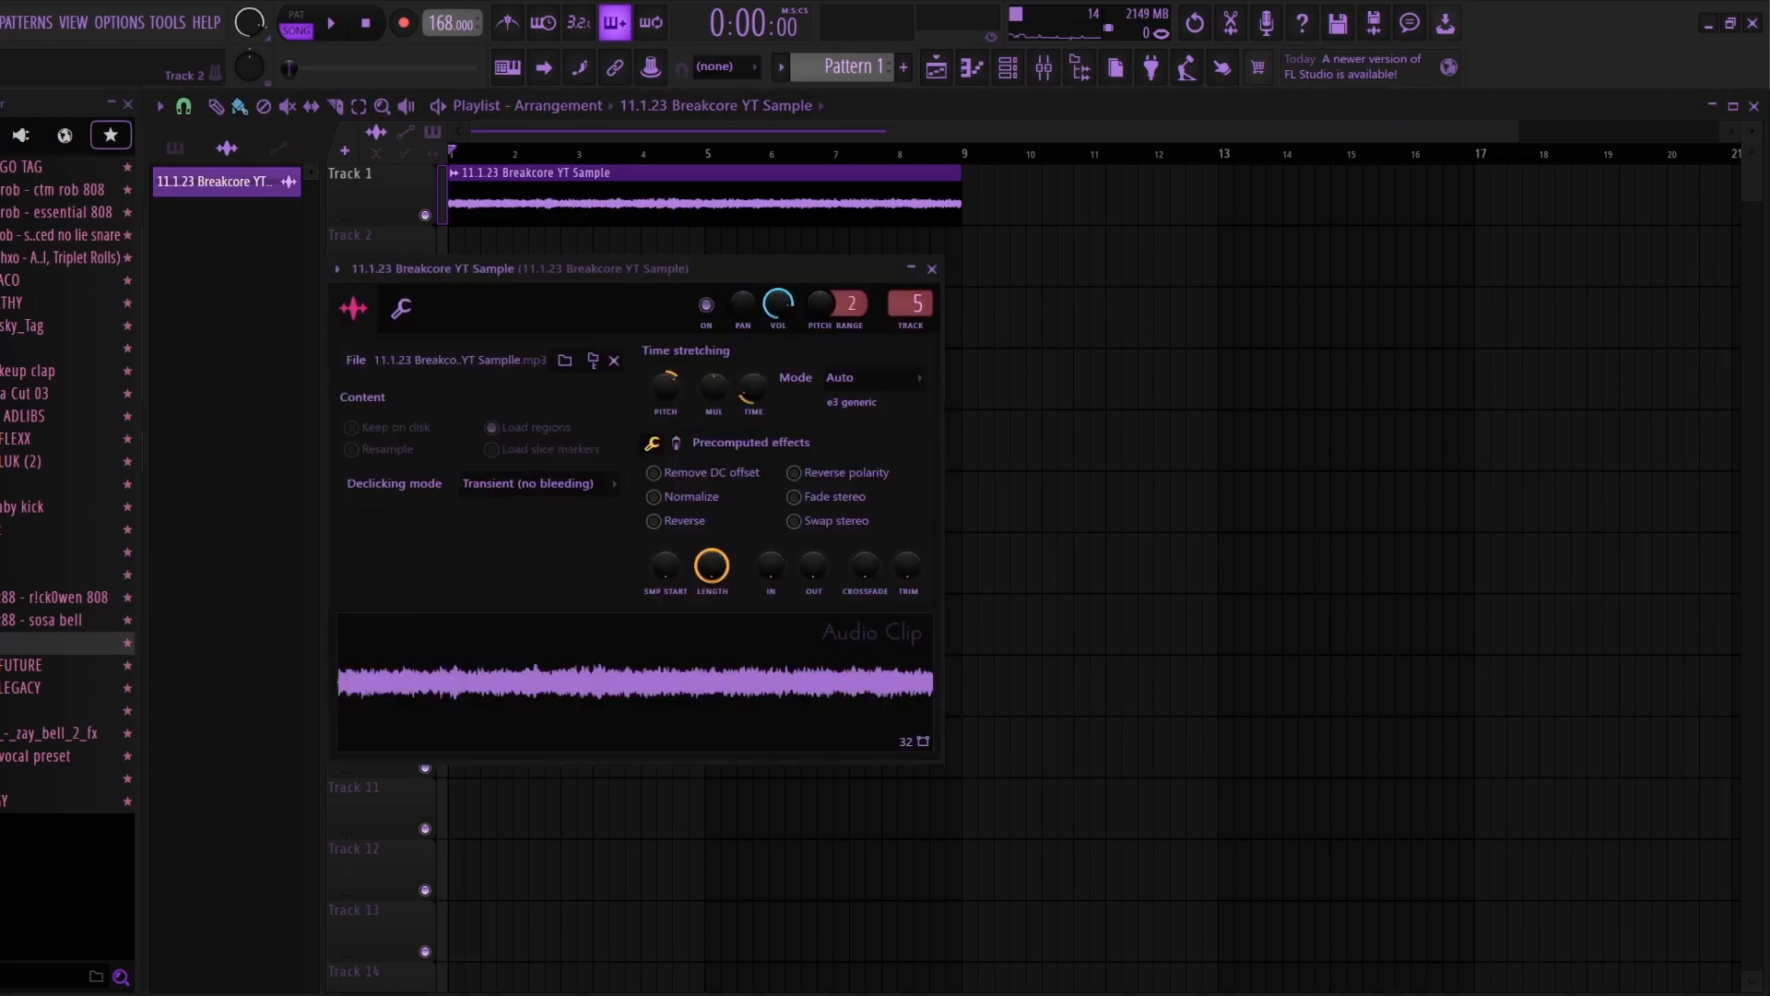
{"action": "left_click", "coordinate": [874, 378]}
{"action": "left_click", "coordinate": [861, 417]}
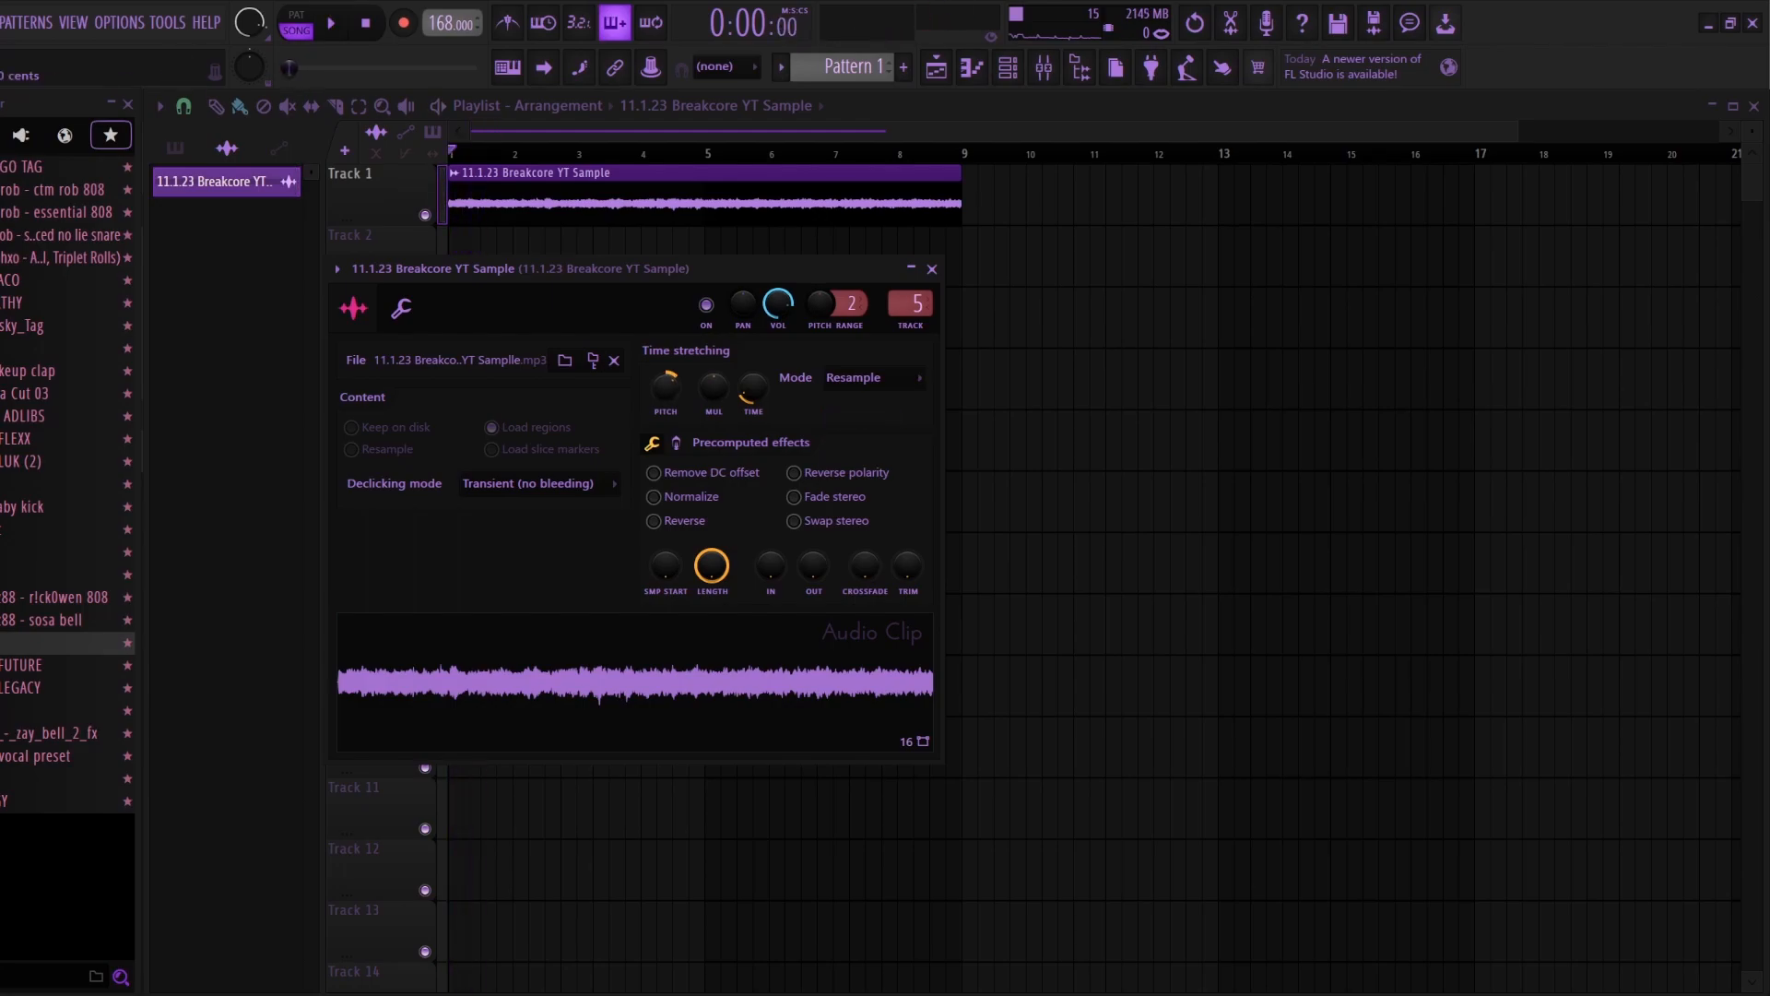
{"action": "key", "text": "space"}
{"action": "key", "text": "space"}
{"action": "left_click", "coordinate": [932, 270]}
Step: Load Fruity Convolver in Slot 1 of the sample's mixer track and choose the Blur White preset
{"action": "left_click", "coordinate": [1044, 67]}
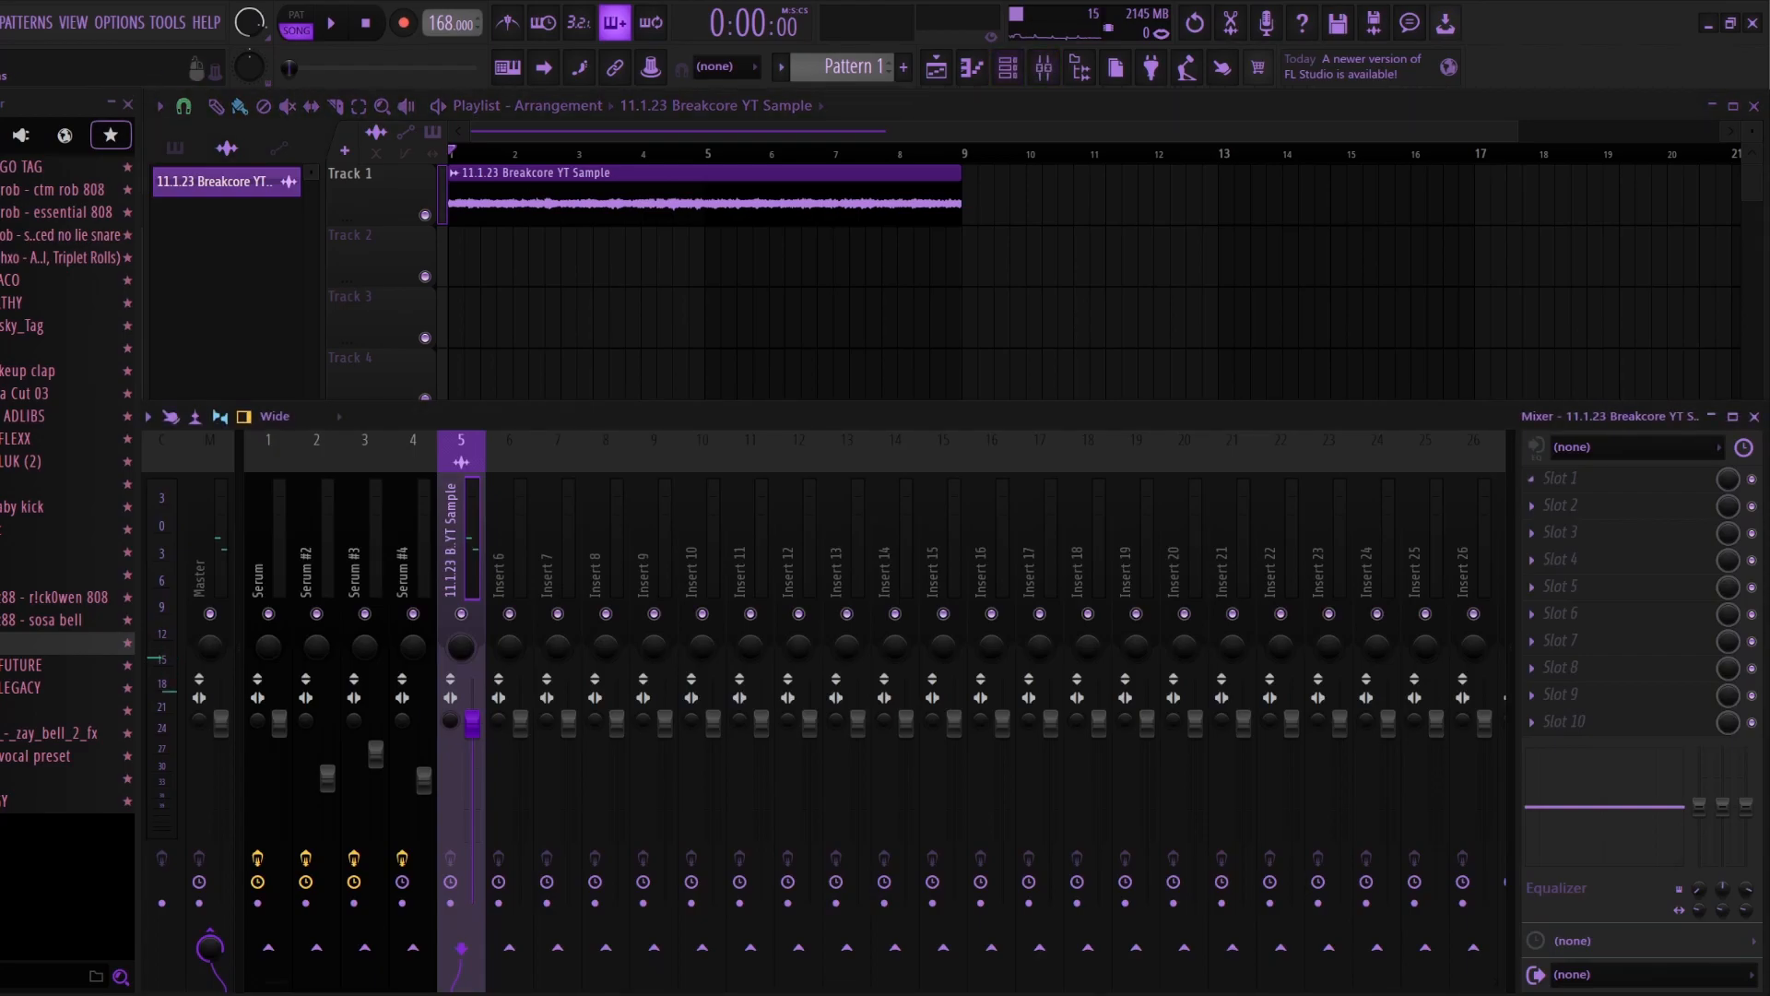
{"action": "left_click", "coordinate": [1532, 478]}
{"action": "mouse_move", "coordinate": [1560, 502]}
{"action": "left_click", "coordinate": [1074, 76]}
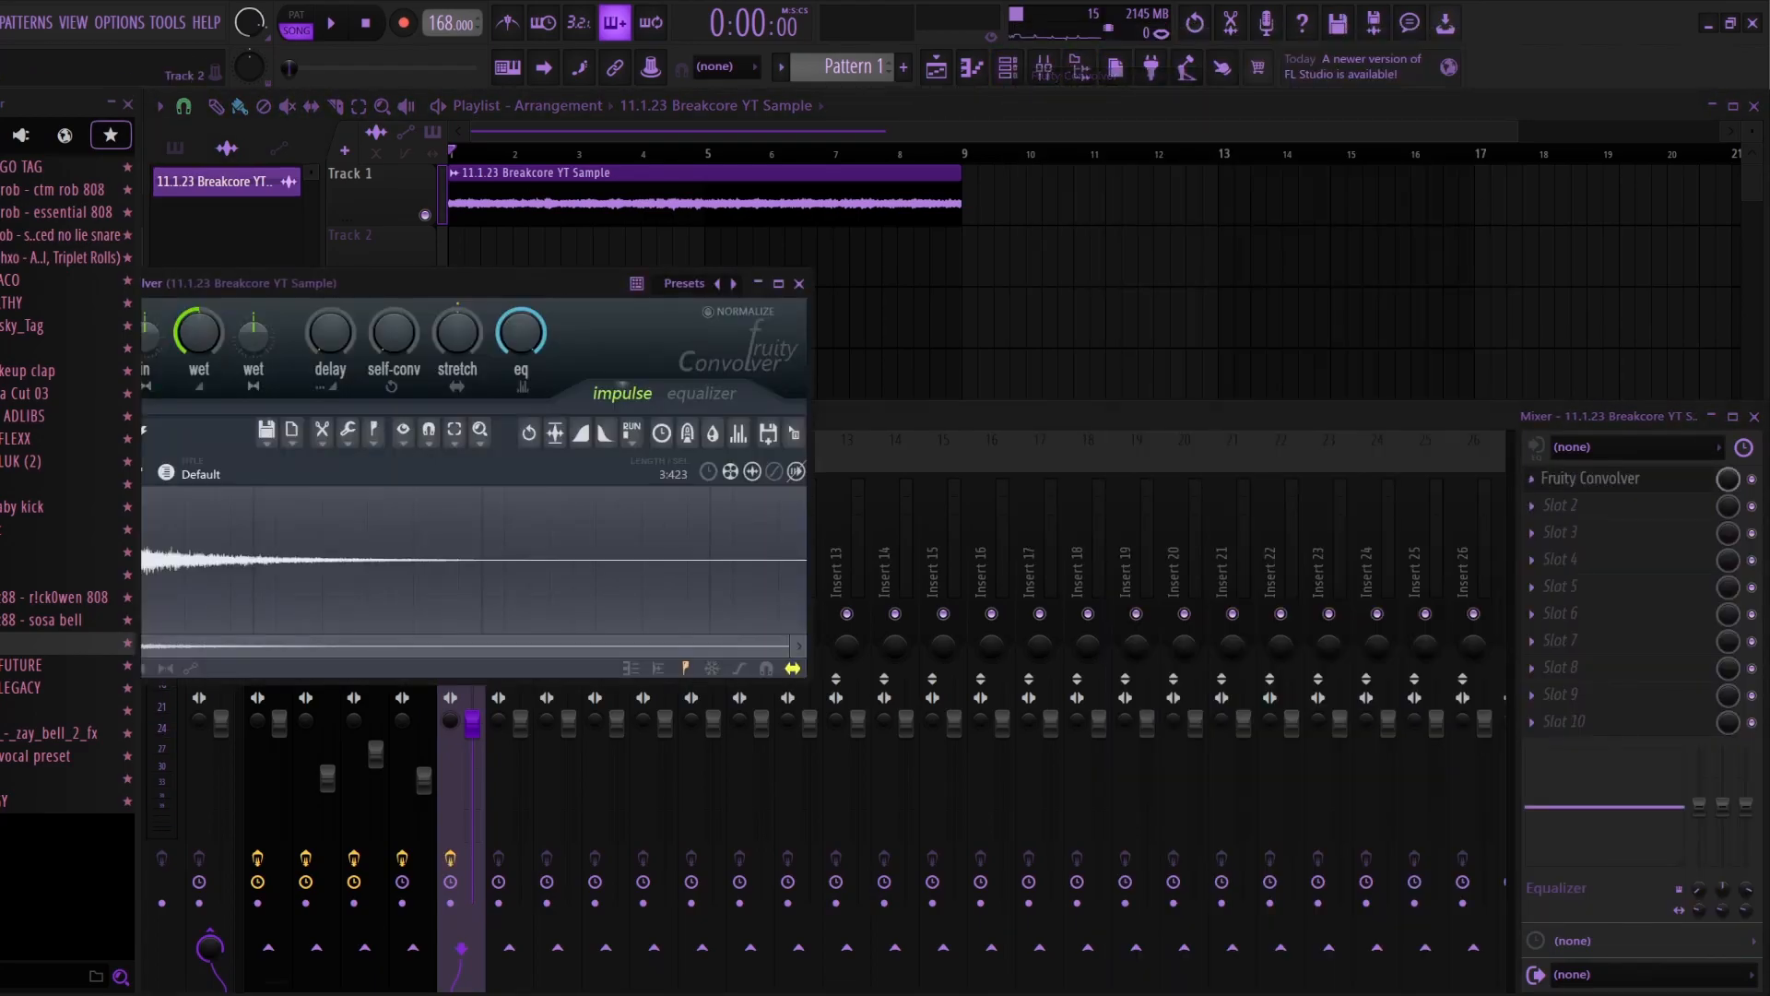
{"action": "left_click", "coordinate": [684, 283]}
{"action": "left_click", "coordinate": [728, 86]}
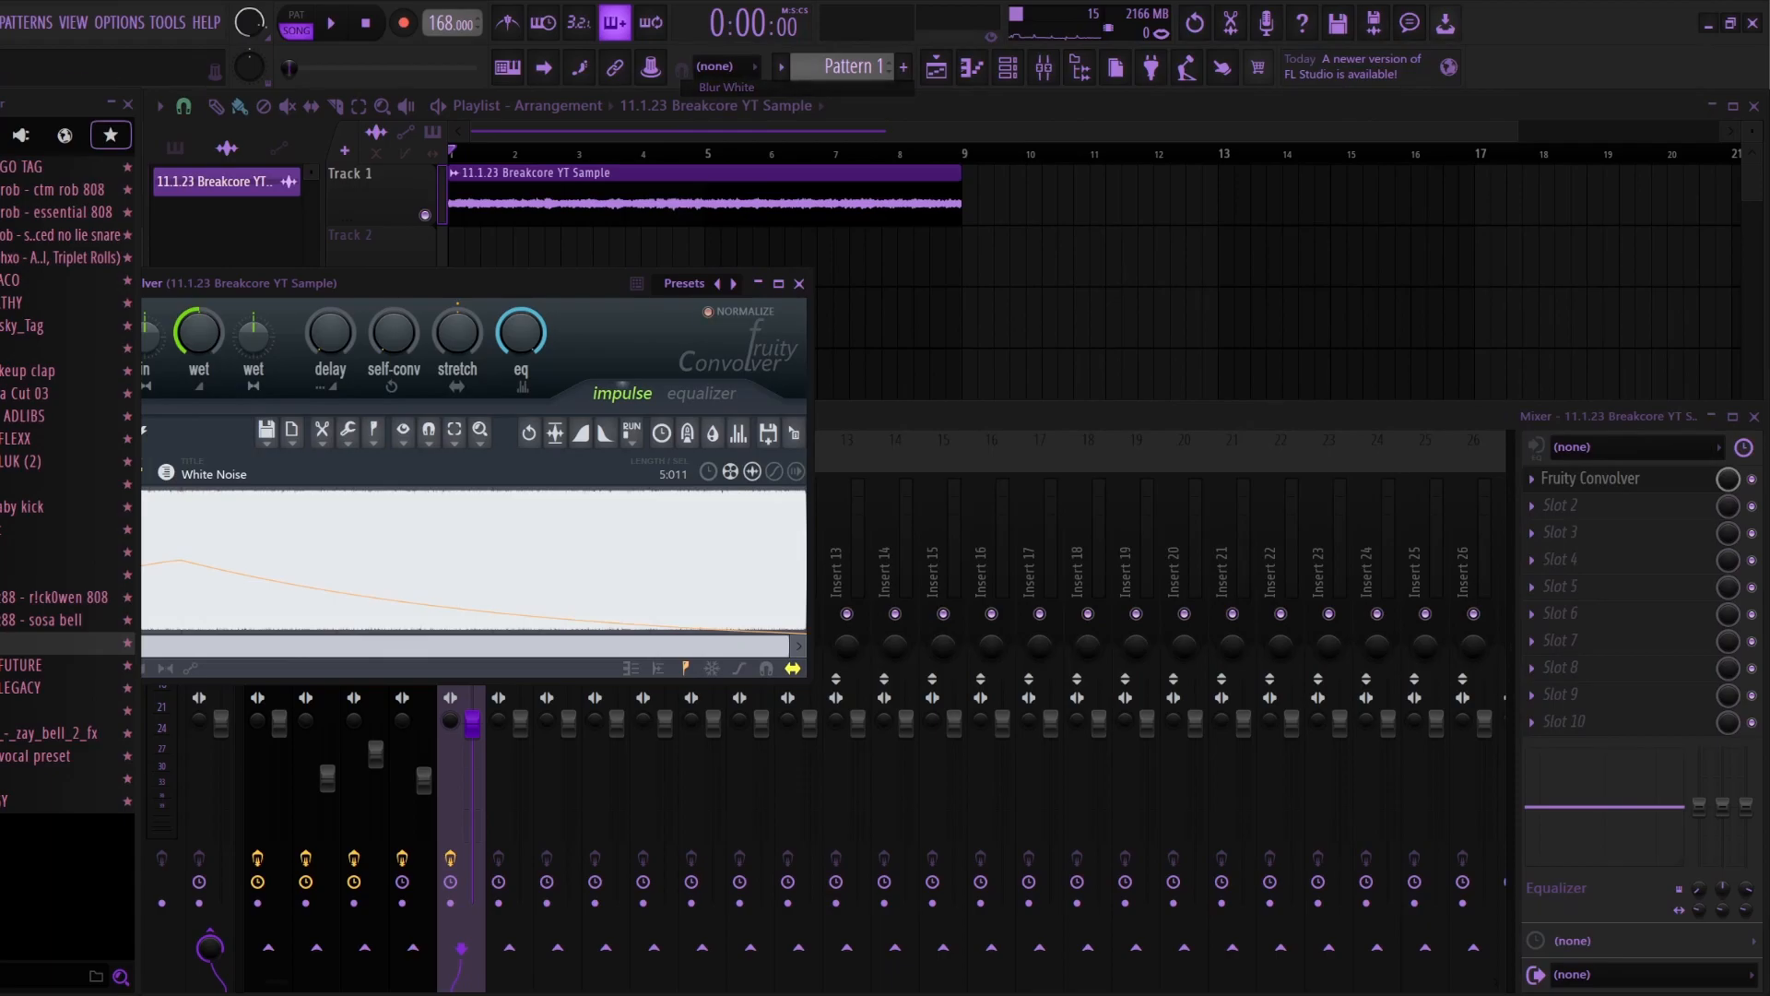
Step: Play the sample in the playlist to hear the Fruity Convolver effect, and stop playback
{"action": "key", "text": "F5"}
{"action": "key", "text": "space"}
{"action": "scroll", "coordinate": [1094, 572], "scroll_direction": "down", "scroll_amount": 3}
{"action": "scroll", "coordinate": [1094, 571], "scroll_direction": "down", "scroll_amount": 2}
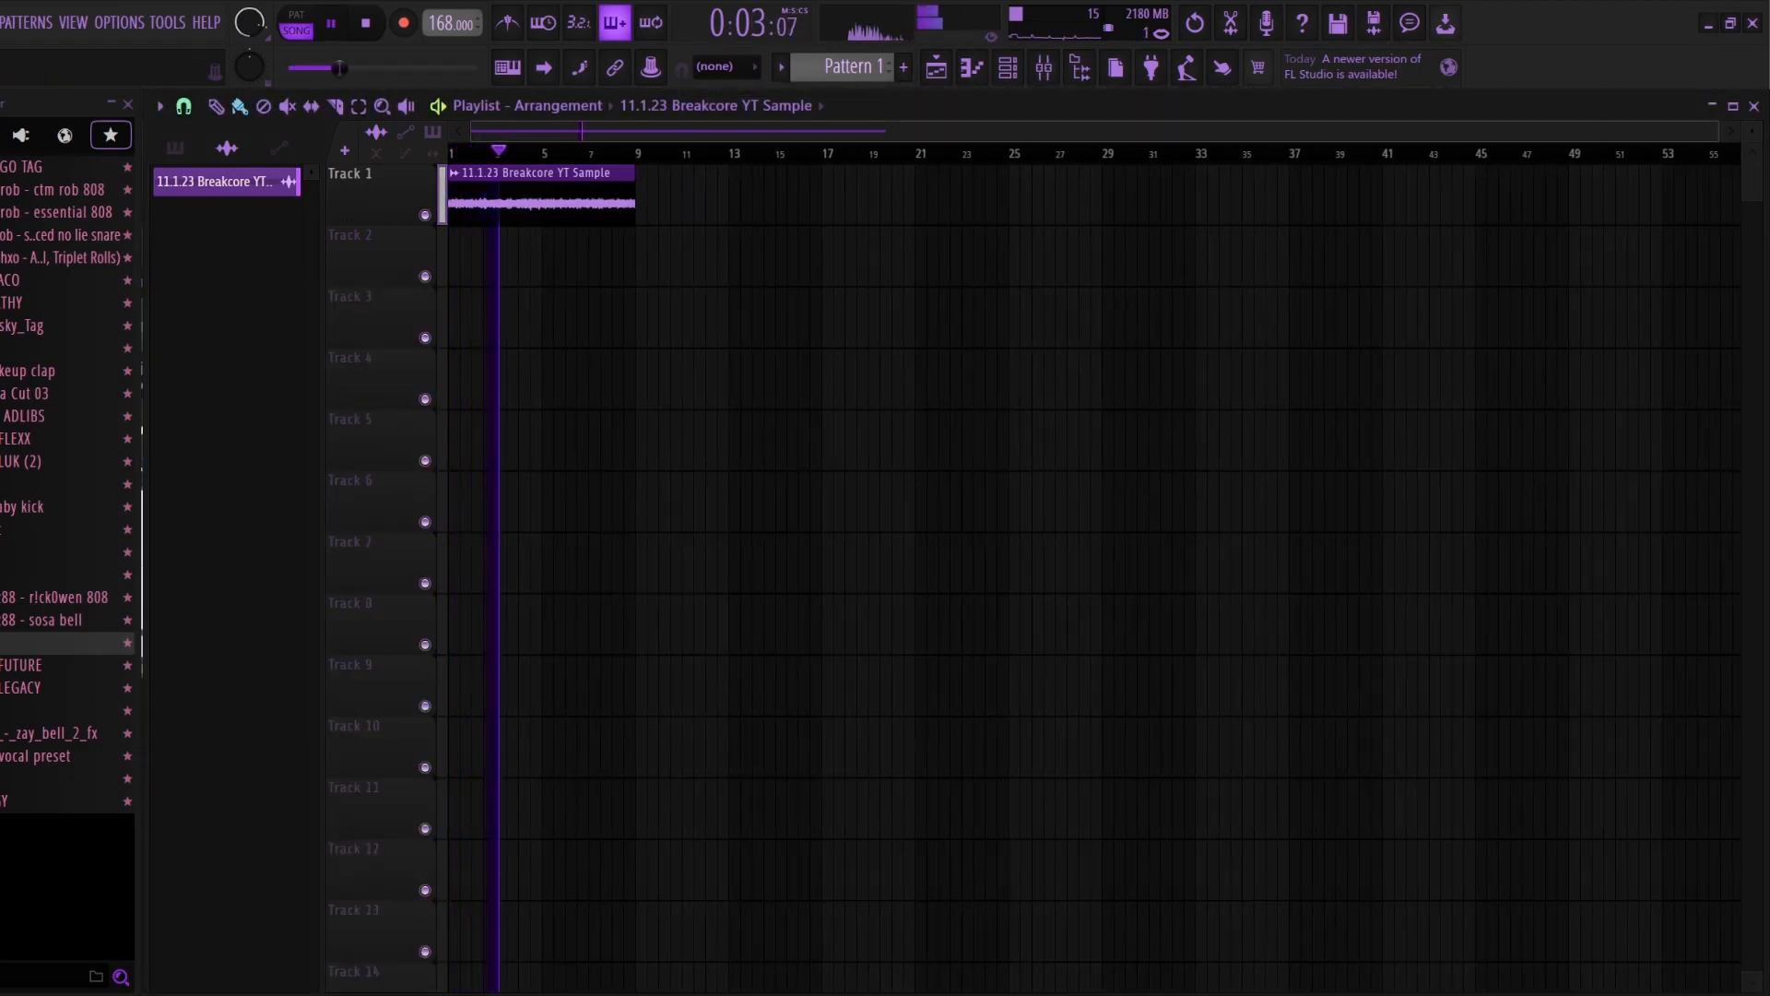
{"action": "scroll", "coordinate": [1093, 572], "scroll_direction": "down", "scroll_amount": 1}
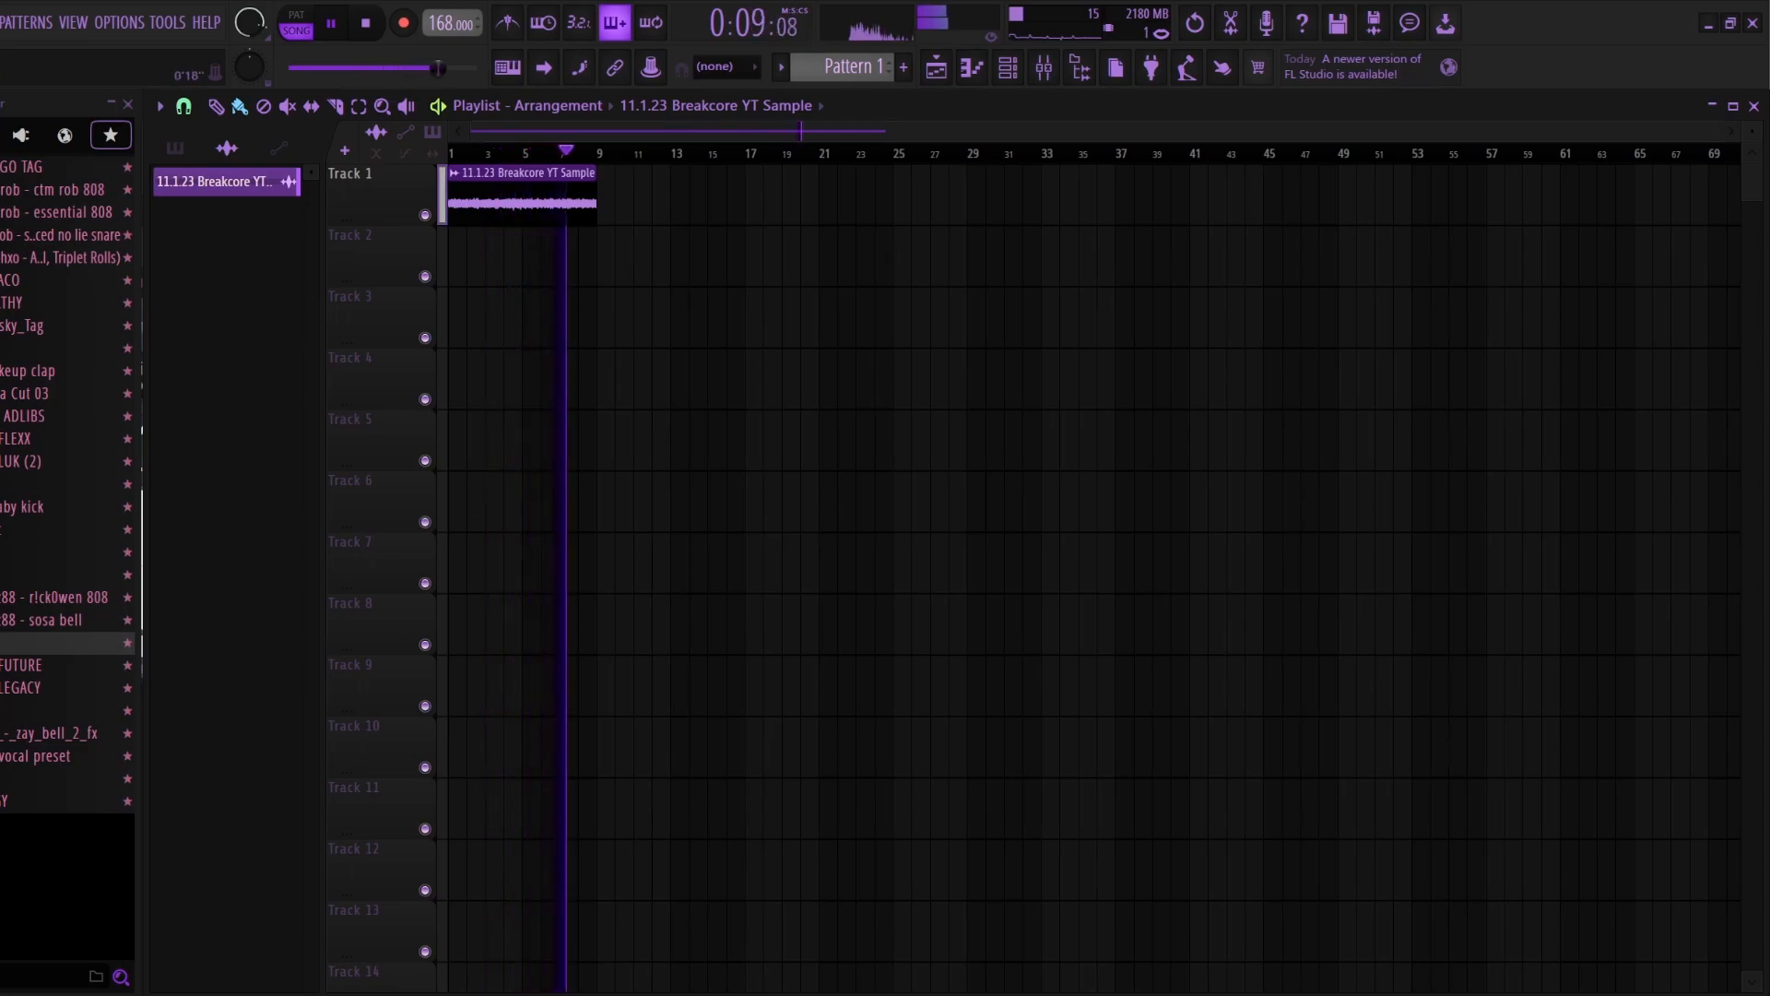
{"action": "scroll", "coordinate": [1094, 443], "scroll_direction": "up", "scroll_amount": 2}
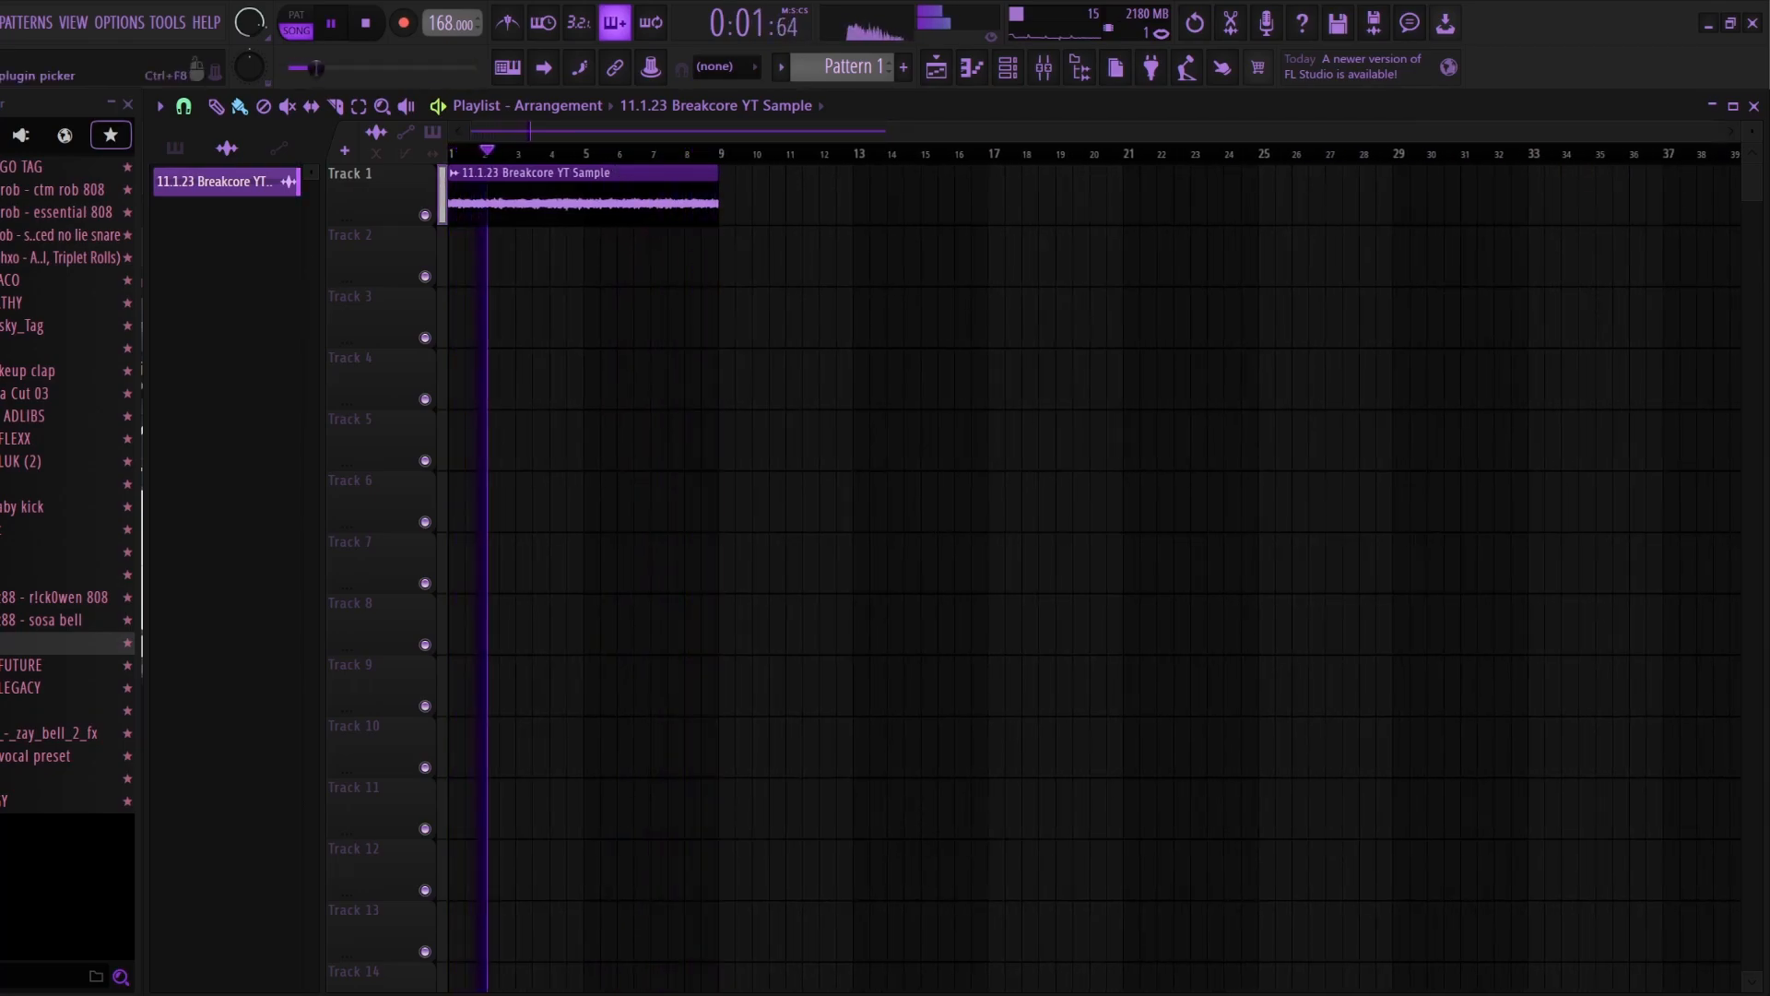
{"action": "key", "text": "space"}
Step: Load the Portal effect in Slot 3 of the sample's mixer track
{"action": "left_click", "coordinate": [1044, 67]}
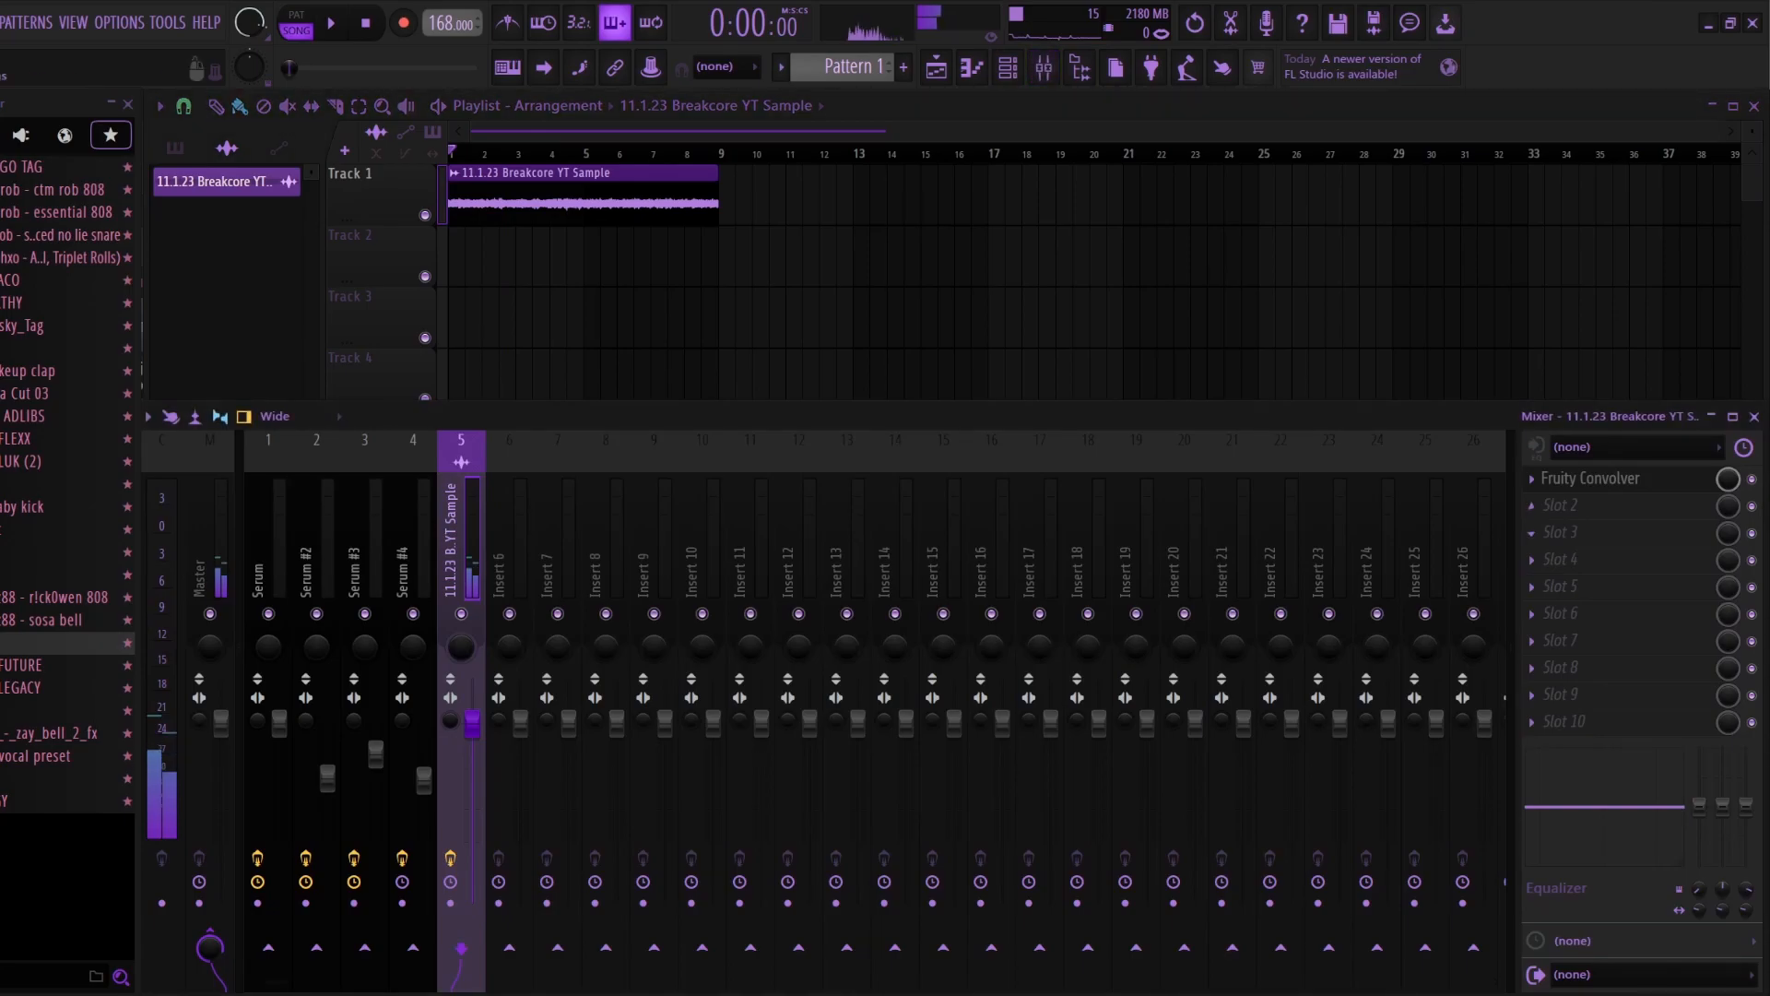
{"action": "left_click", "coordinate": [1533, 533]}
{"action": "left_click", "coordinate": [1070, 33]}
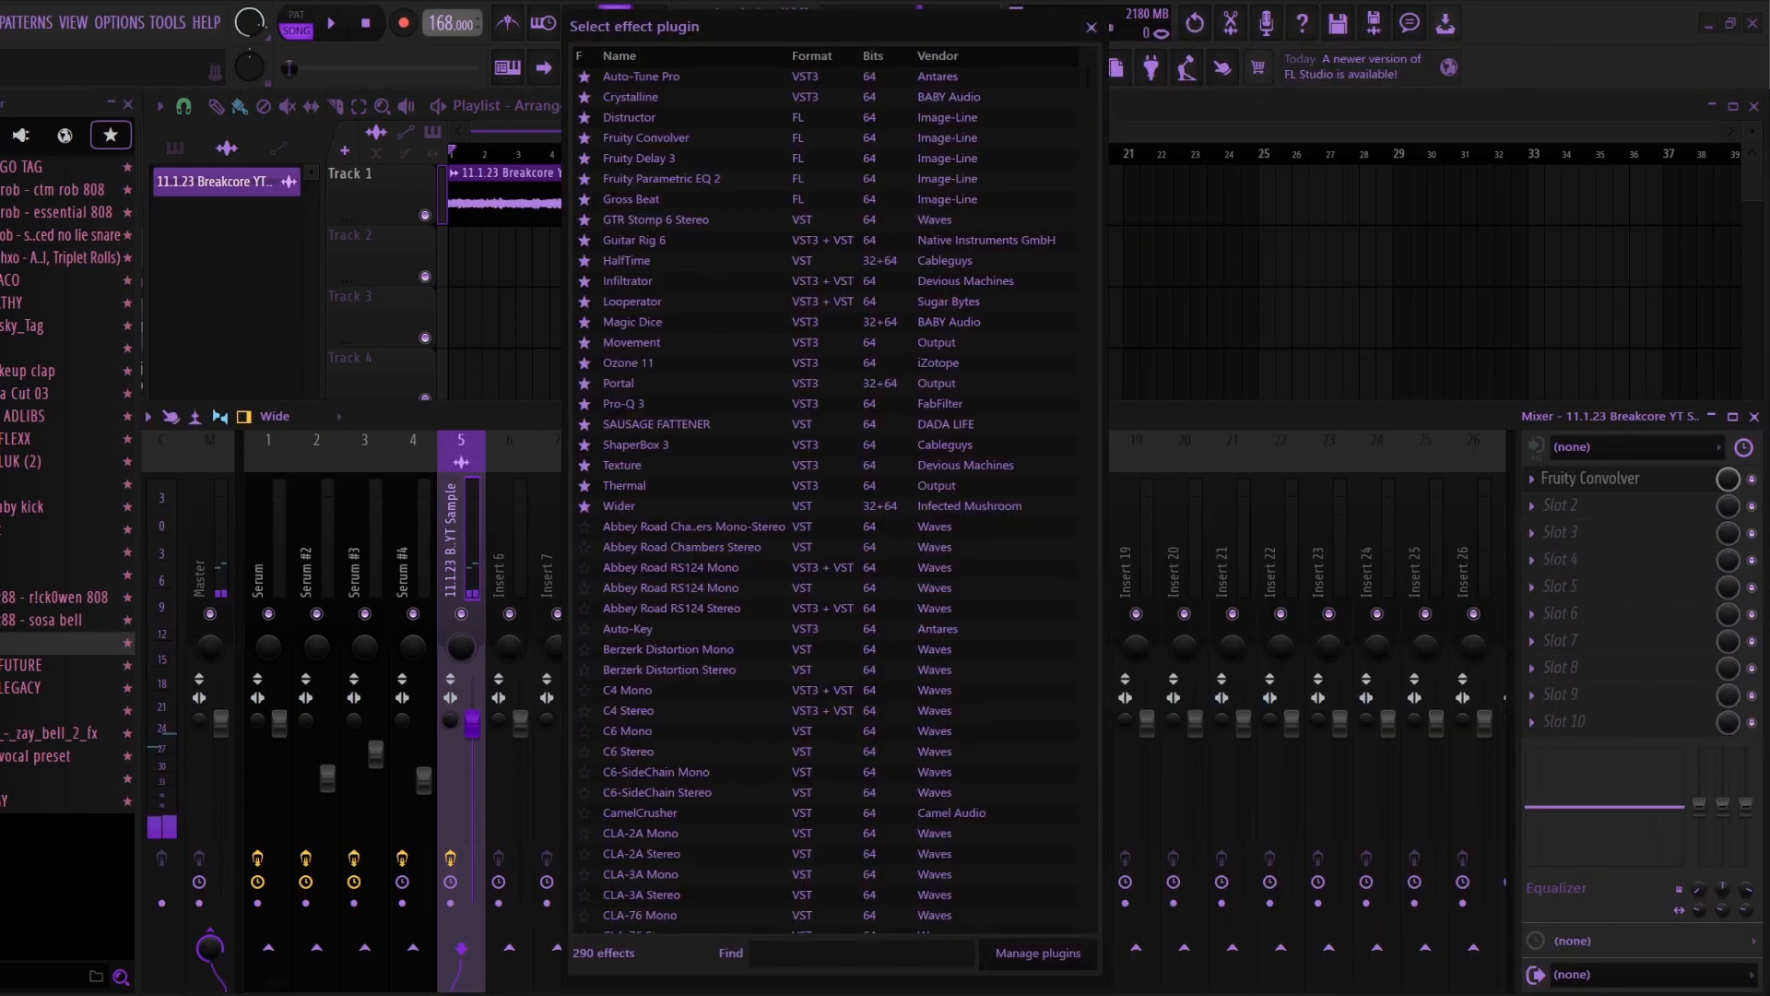
{"action": "type", "text": "pot"}
{"action": "key", "text": "BackSpace"}
{"action": "type", "text": "rt"}
{"action": "key", "text": "Down"}
{"action": "key", "text": "Return"}
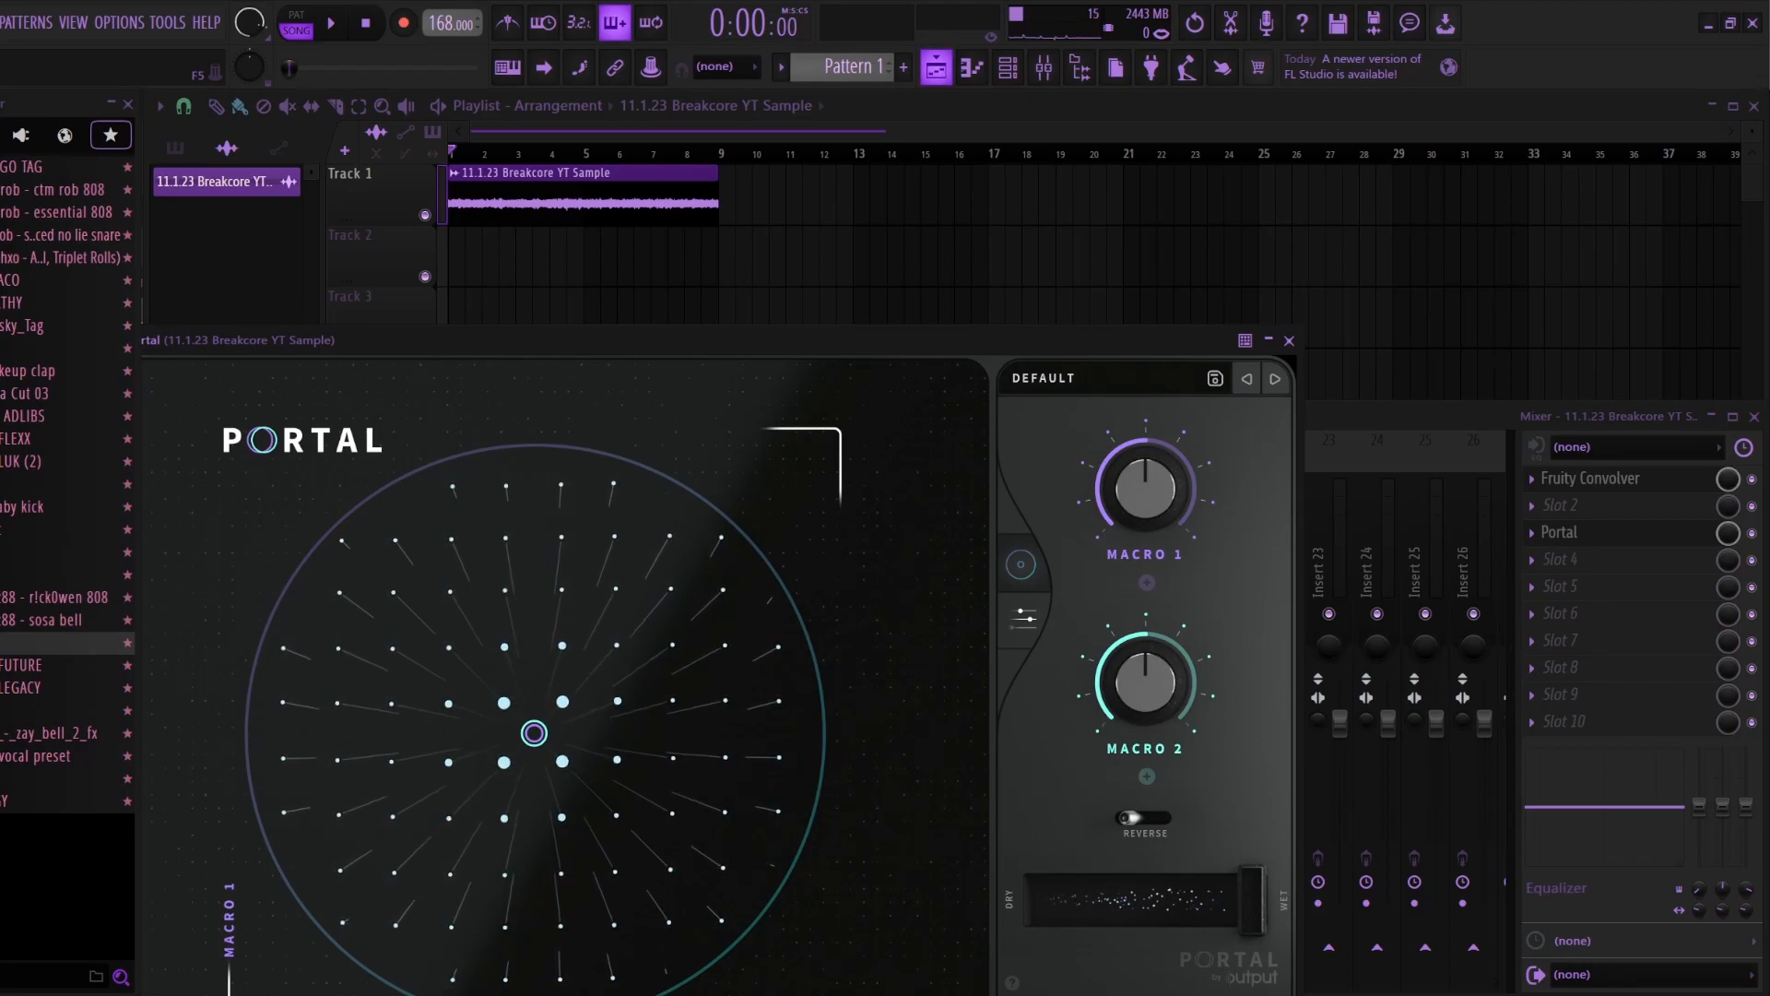
Step: Browse Portal's preset banks, load the Breathe preset and close the plugin
{"action": "left_click", "coordinate": [1044, 378]}
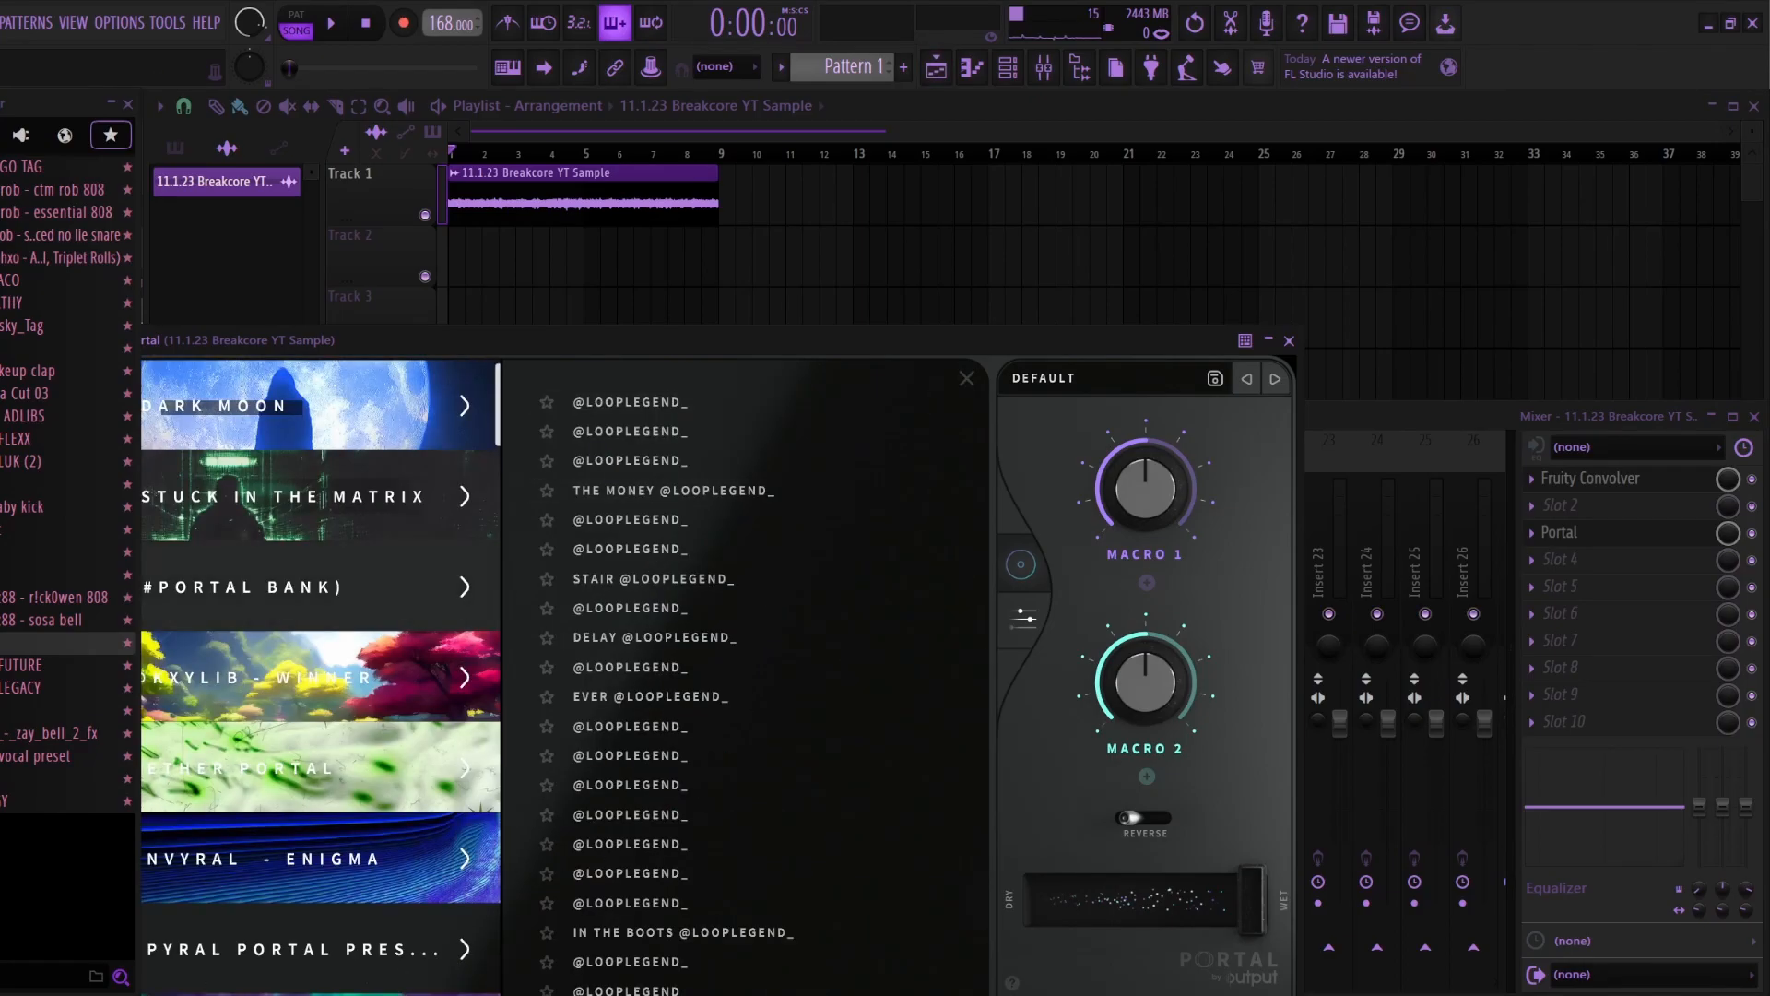
{"action": "scroll", "coordinate": [368, 590], "scroll_direction": "down", "scroll_amount": 5}
{"action": "left_click_drag", "start_coordinate": [396, 340], "coordinate": [655, 321]}
{"action": "scroll", "coordinate": [609, 497], "scroll_direction": "down", "scroll_amount": 8}
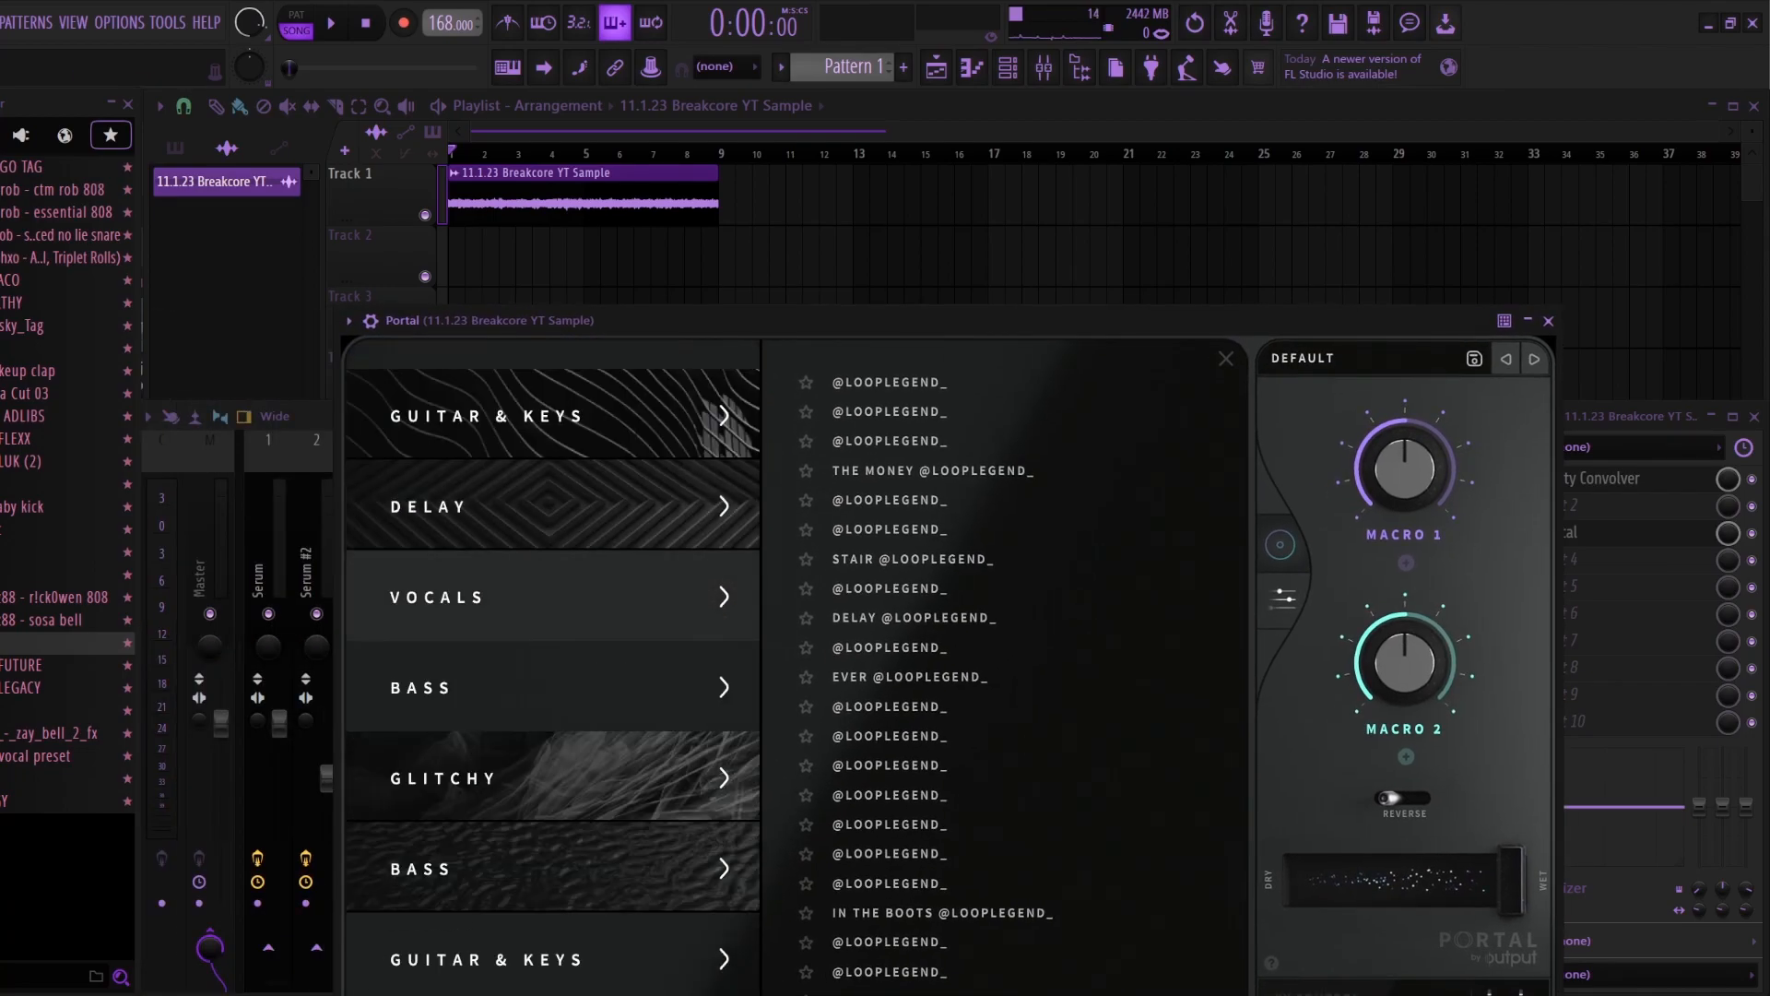
{"action": "scroll", "coordinate": [553, 596], "scroll_direction": "down", "scroll_amount": 5}
{"action": "left_click", "coordinate": [571, 604]}
{"action": "left_click", "coordinate": [871, 559]}
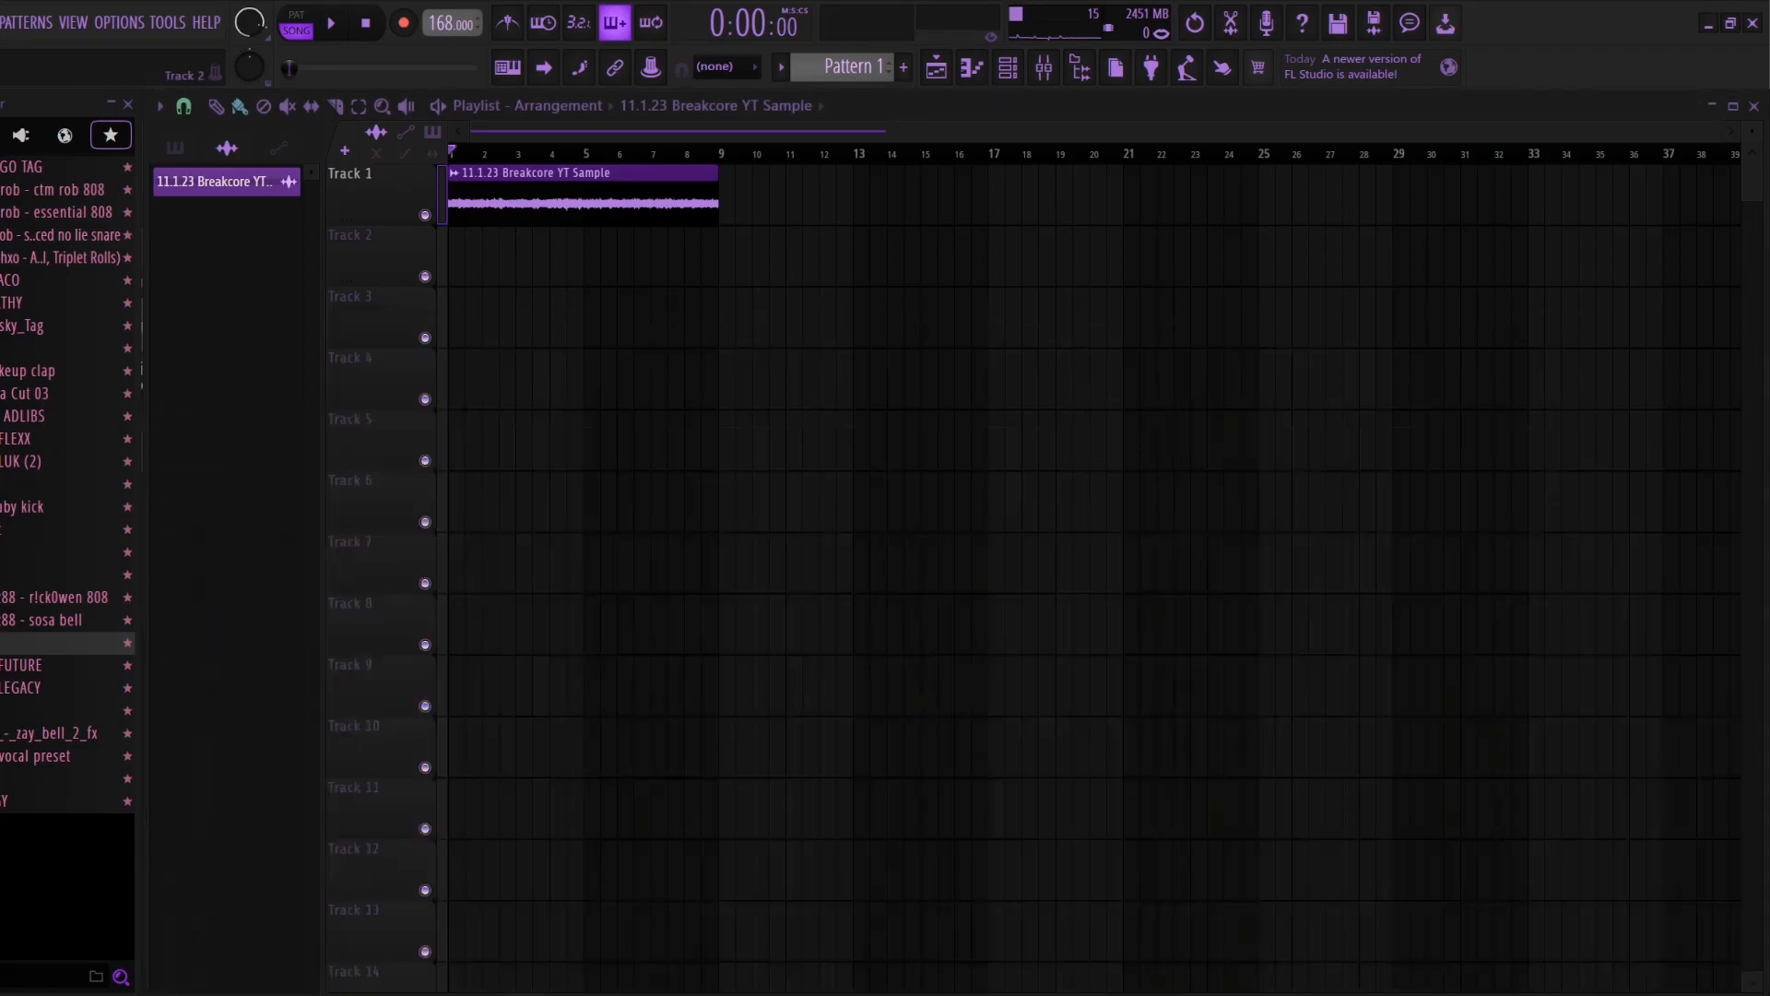
{"action": "left_click", "coordinate": [1548, 320]}
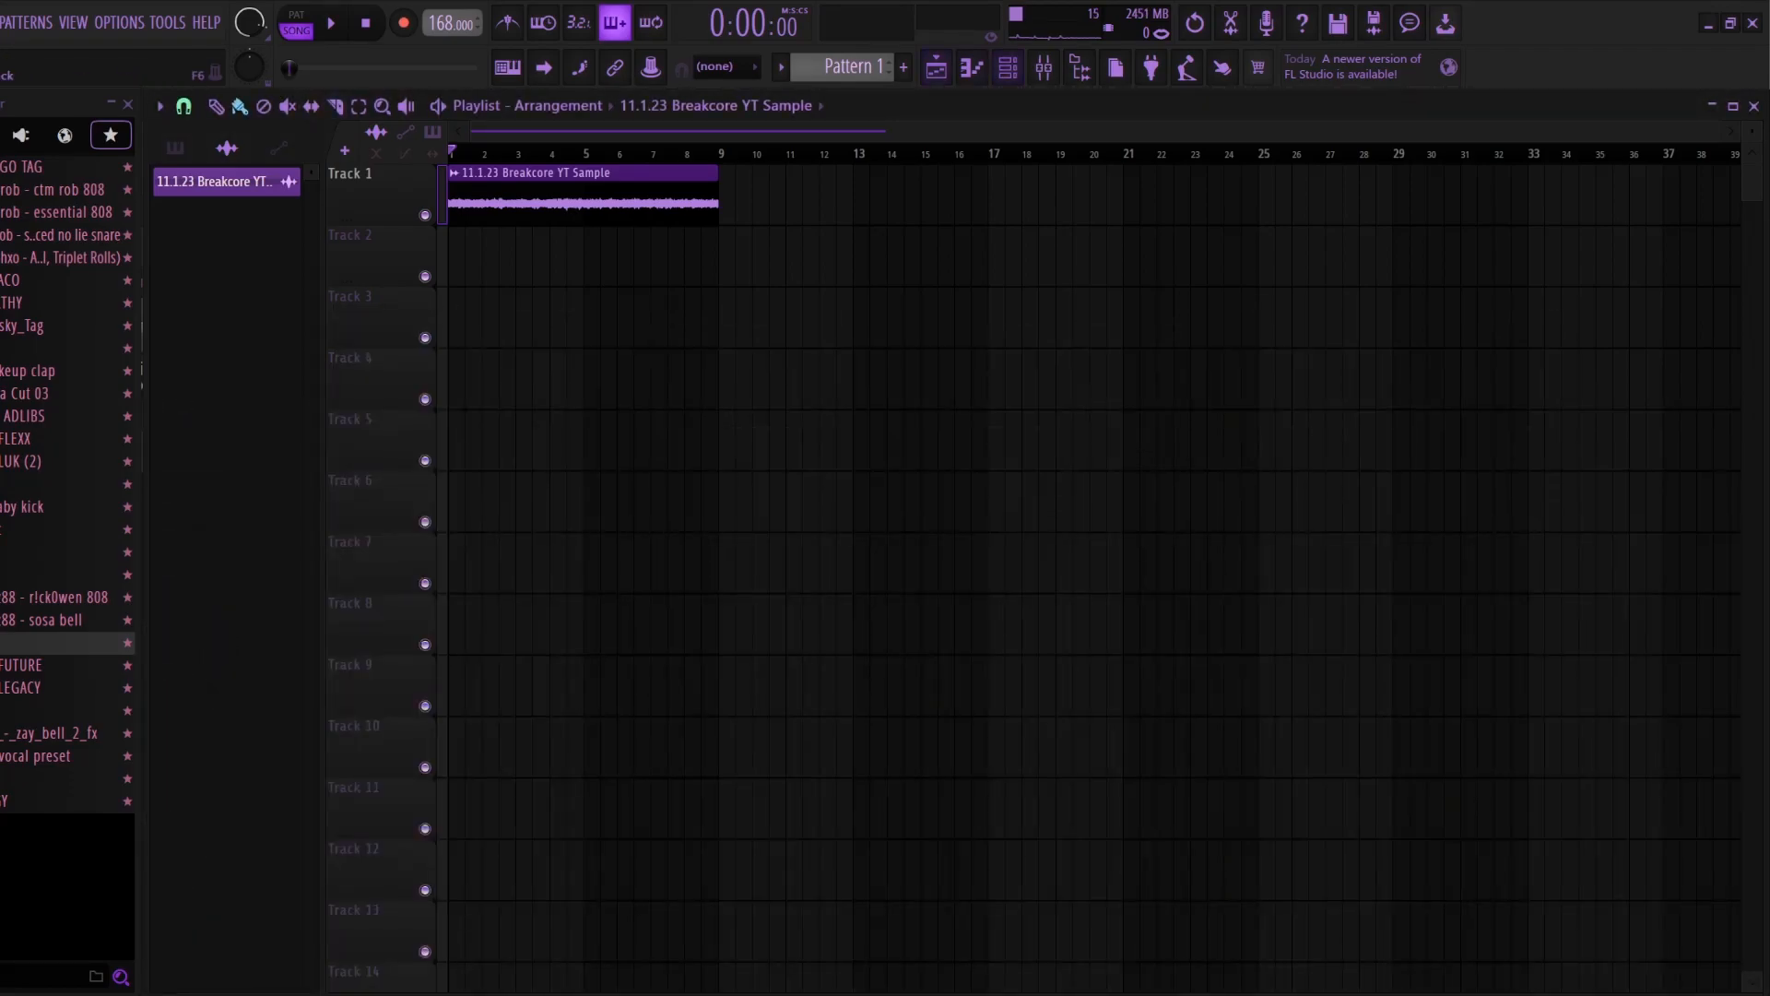
Step: Play the sample, review the effect chain on its mixer track, and view and close its channel settings
{"action": "left_click", "coordinate": [1044, 67]}
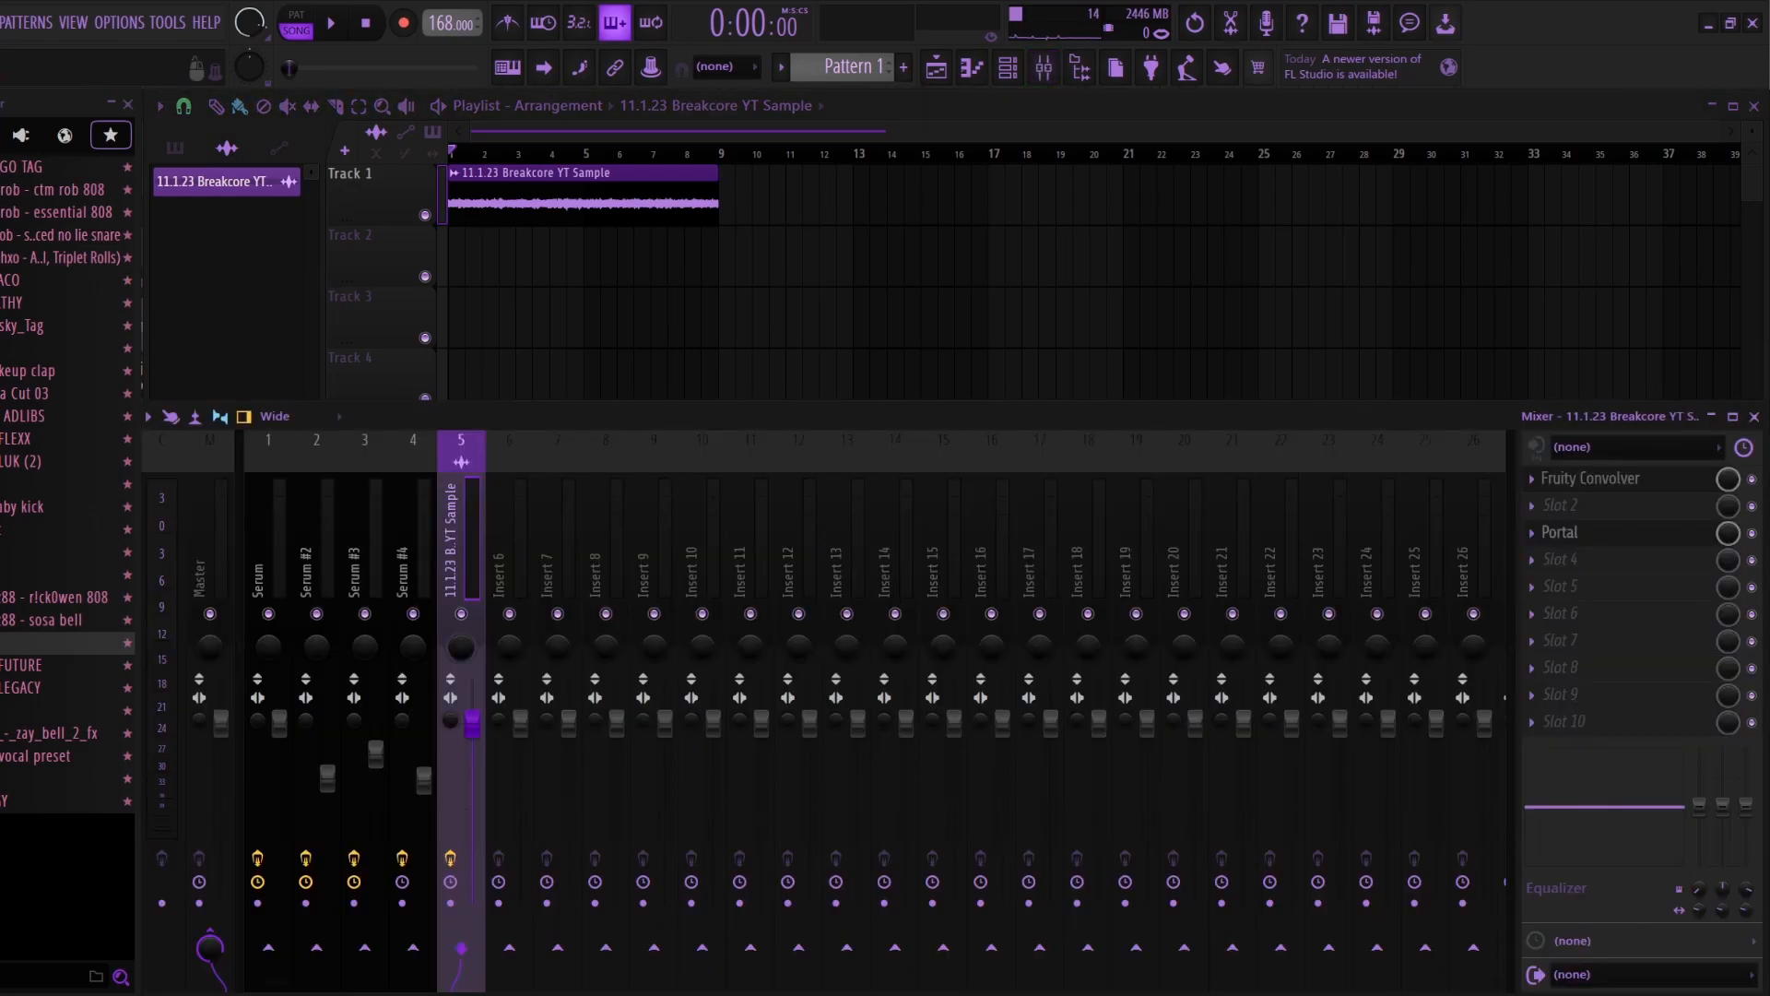
{"action": "key", "text": "space"}
{"action": "key", "text": "F9"}
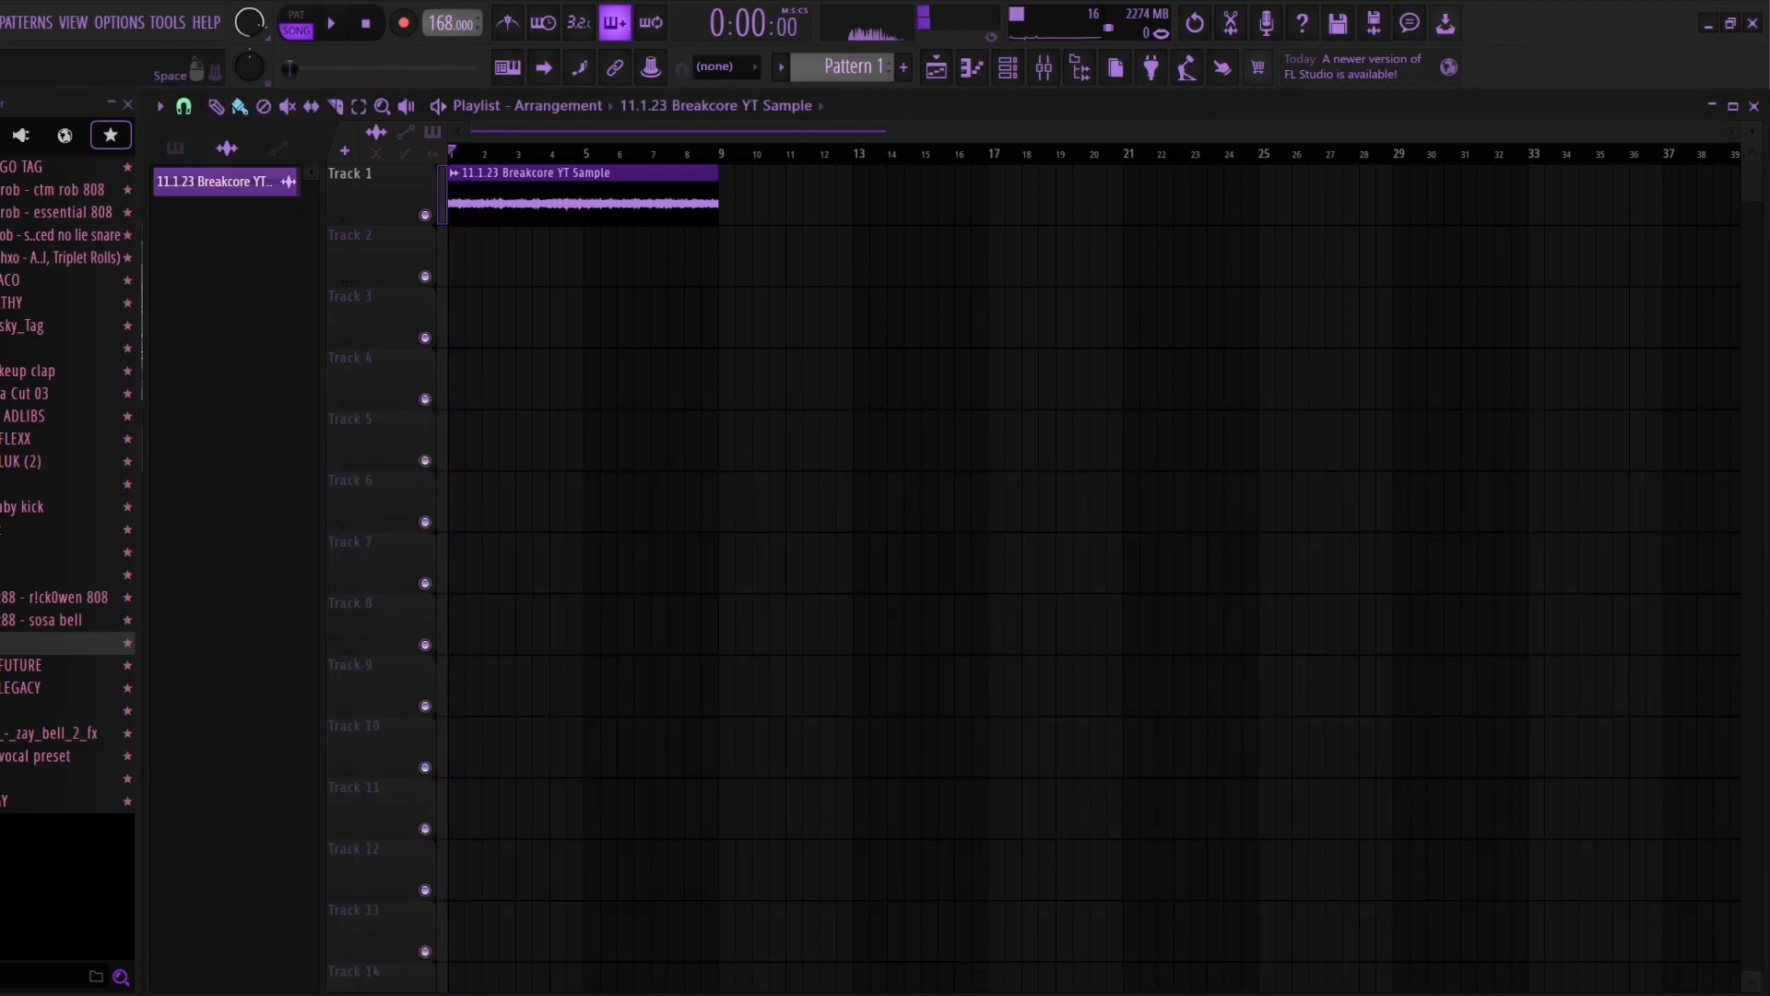
{"action": "key", "text": "F9"}
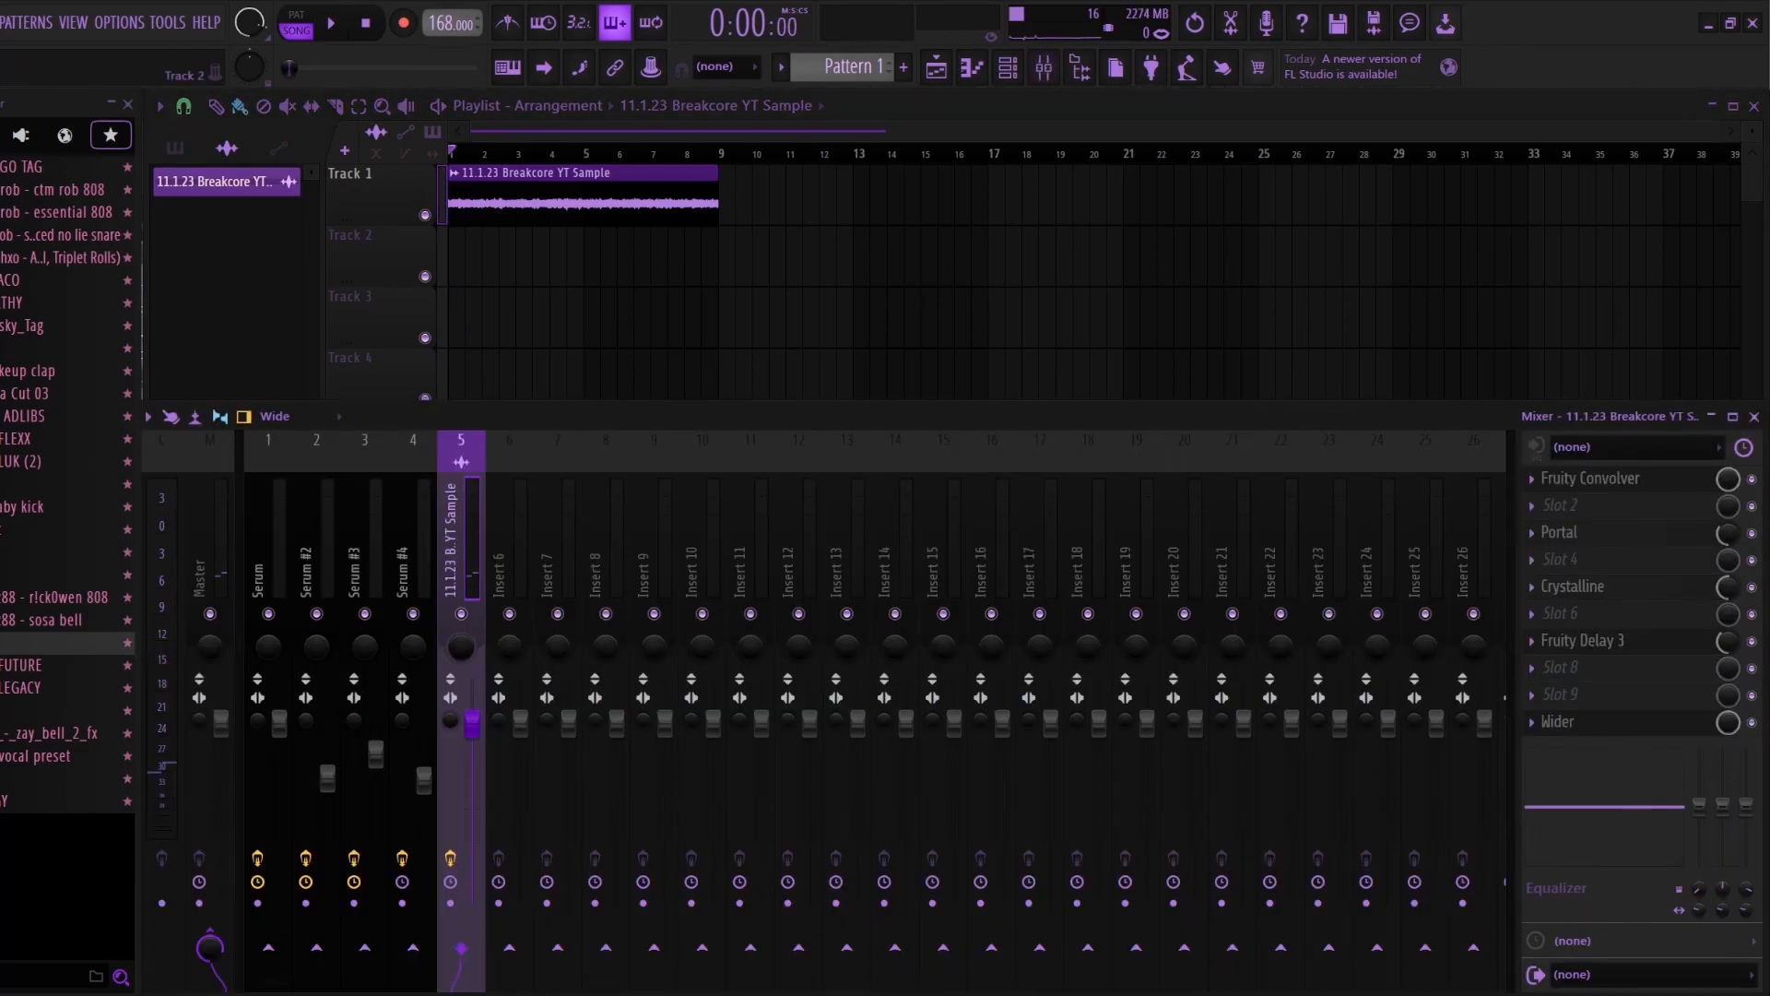
{"action": "key", "text": "F9"}
{"action": "double_click", "coordinate": [583, 196]}
{"action": "key", "text": "Escape"}
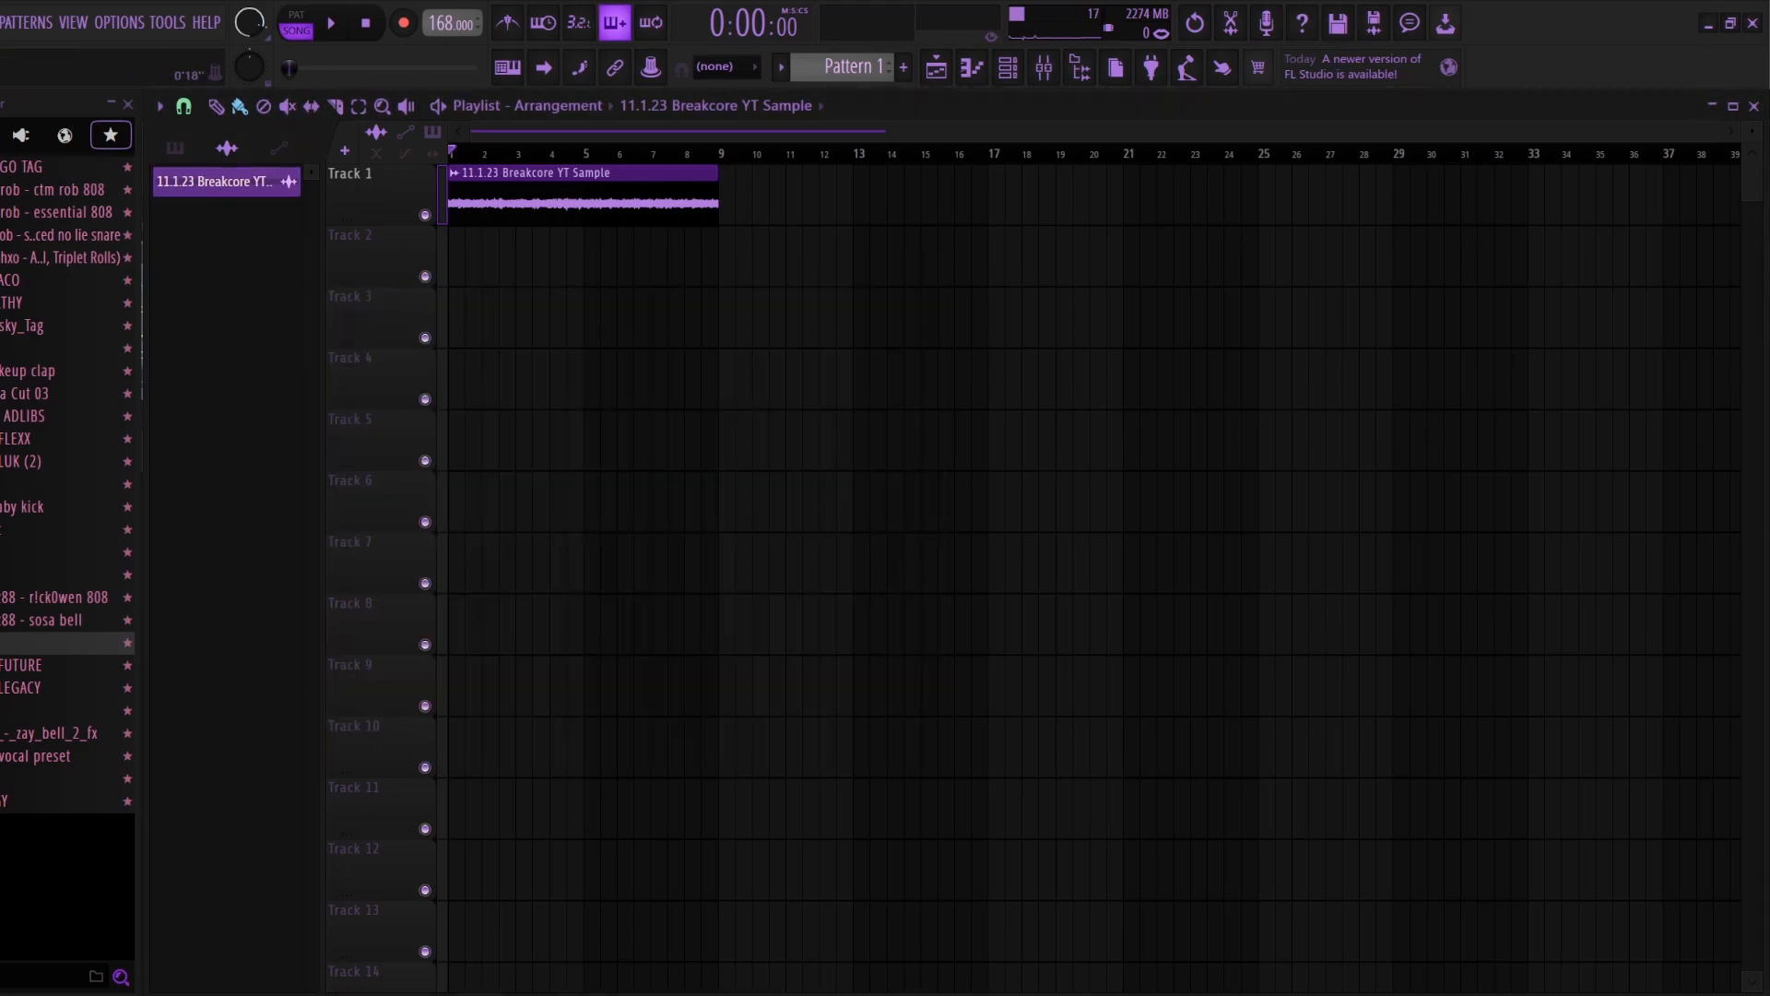
Step: Create Pattern 2 and place it on Track 2 beneath the sample, spanning bars 1 to 9
{"action": "key", "text": "F4"}
{"action": "left_click", "coordinate": [226, 216]}
{"action": "left_click_drag", "start_coordinate": [454, 238], "coordinate": [718, 238]}
Step: Check Pattern 1's Serum chord notes in the piano roll and its four Serum layers in the channel rack
{"action": "double_click", "coordinate": [283, 189]}
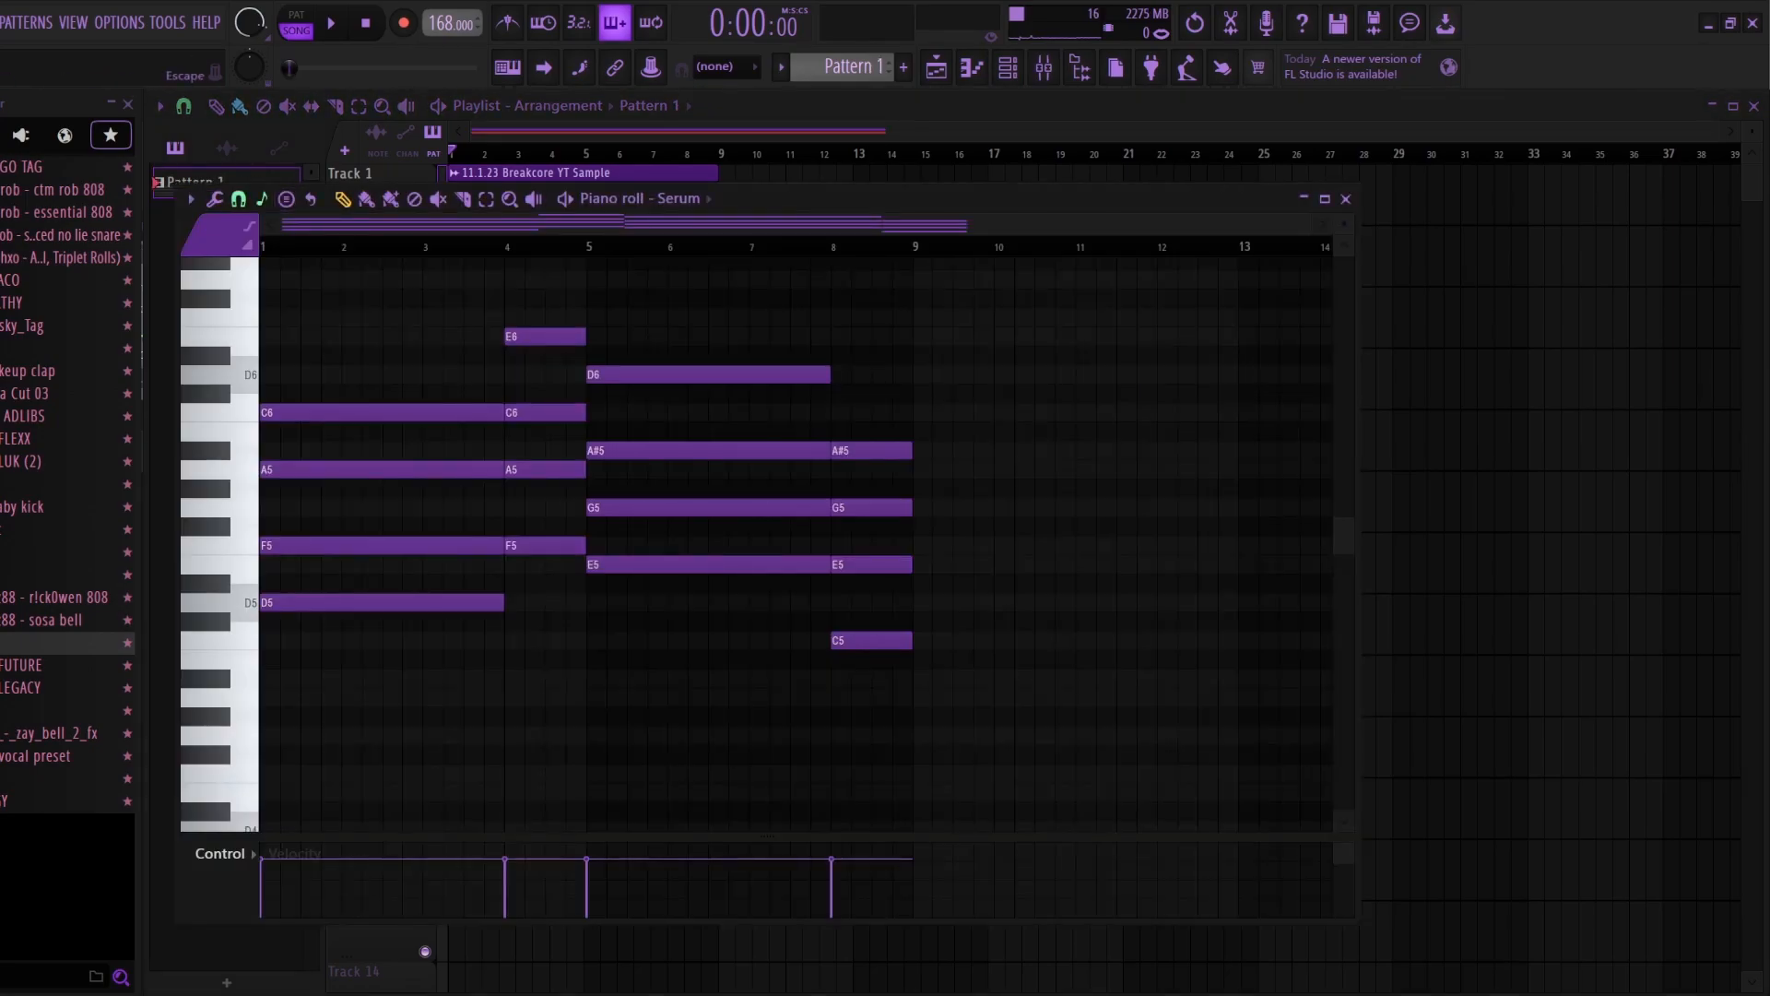
{"action": "key", "text": "Escape"}
{"action": "left_click", "coordinate": [1008, 67]}
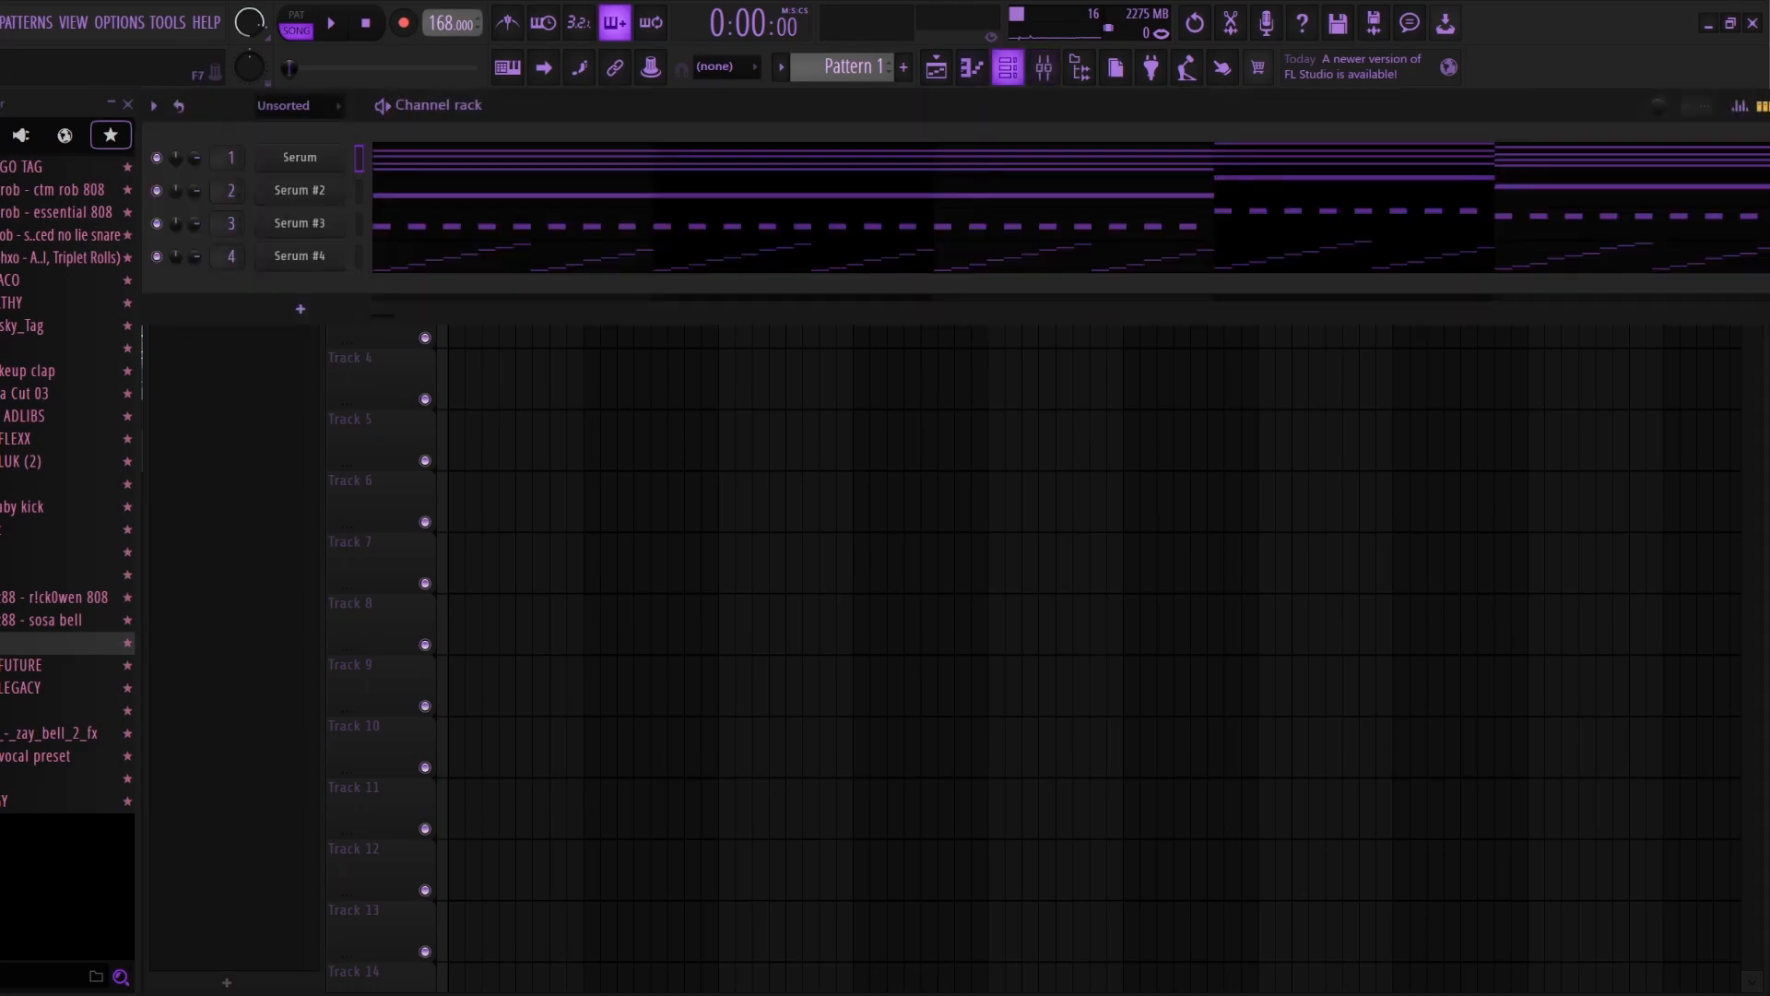
{"action": "left_click", "coordinate": [1008, 68]}
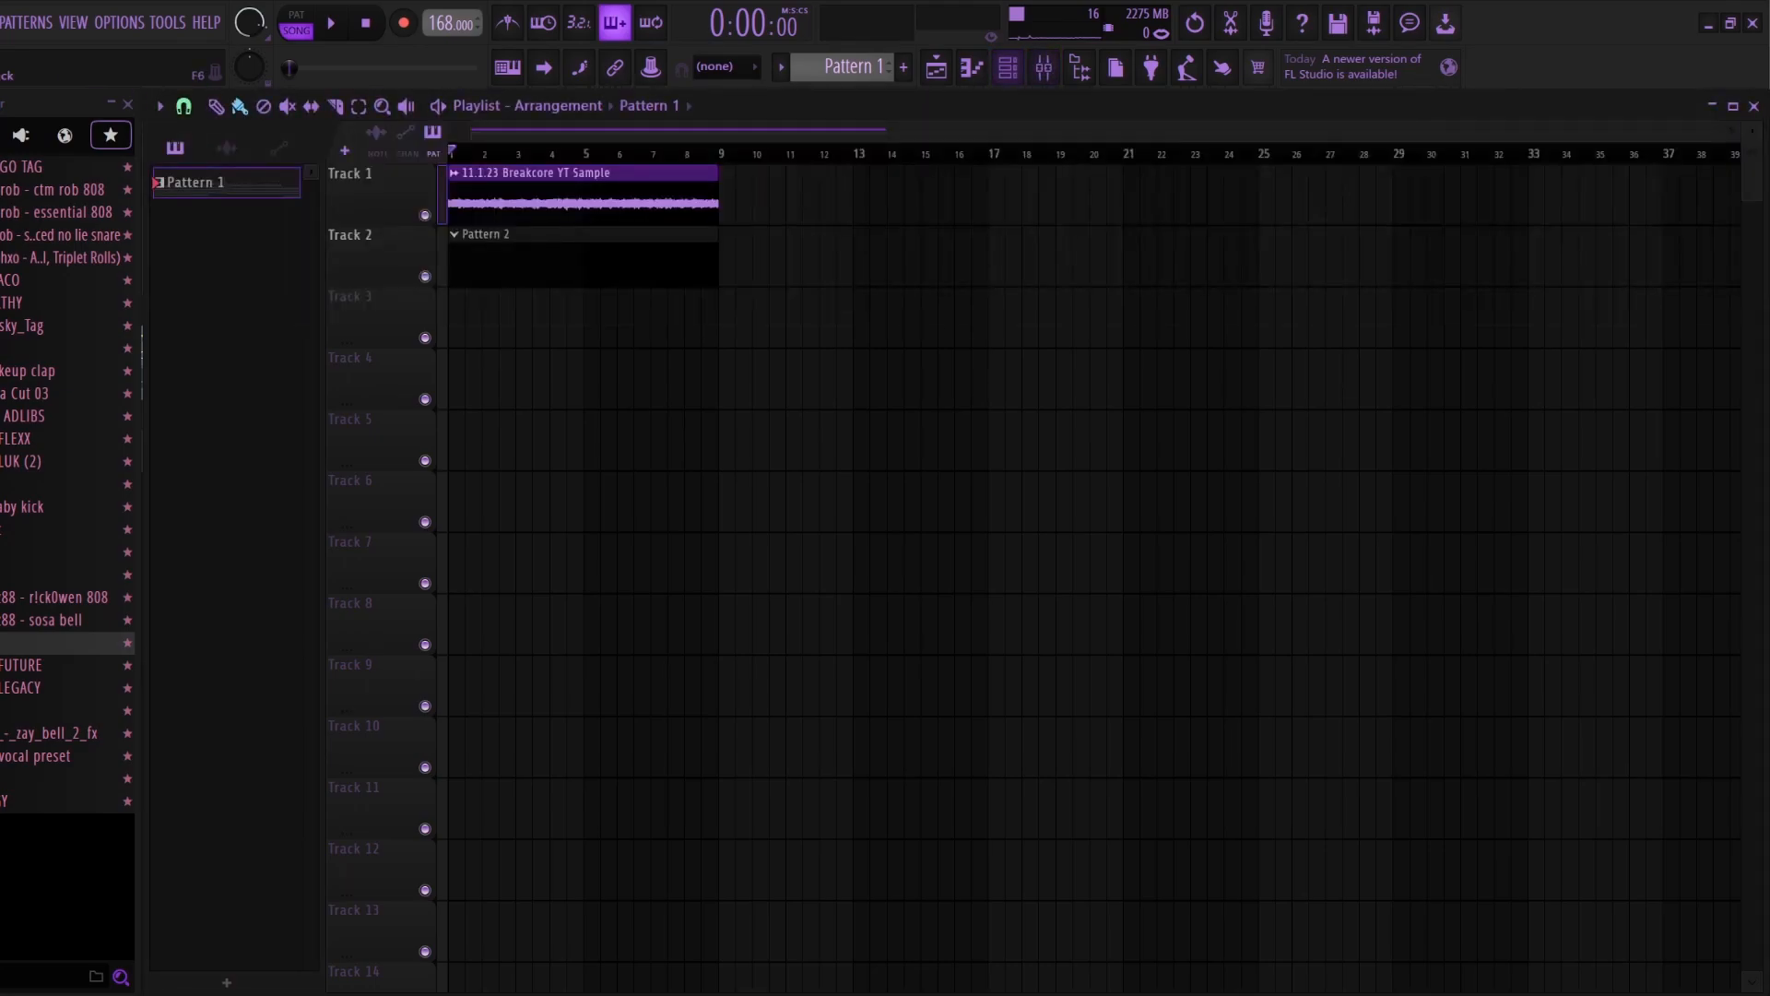
{"action": "left_click", "coordinate": [1008, 68]}
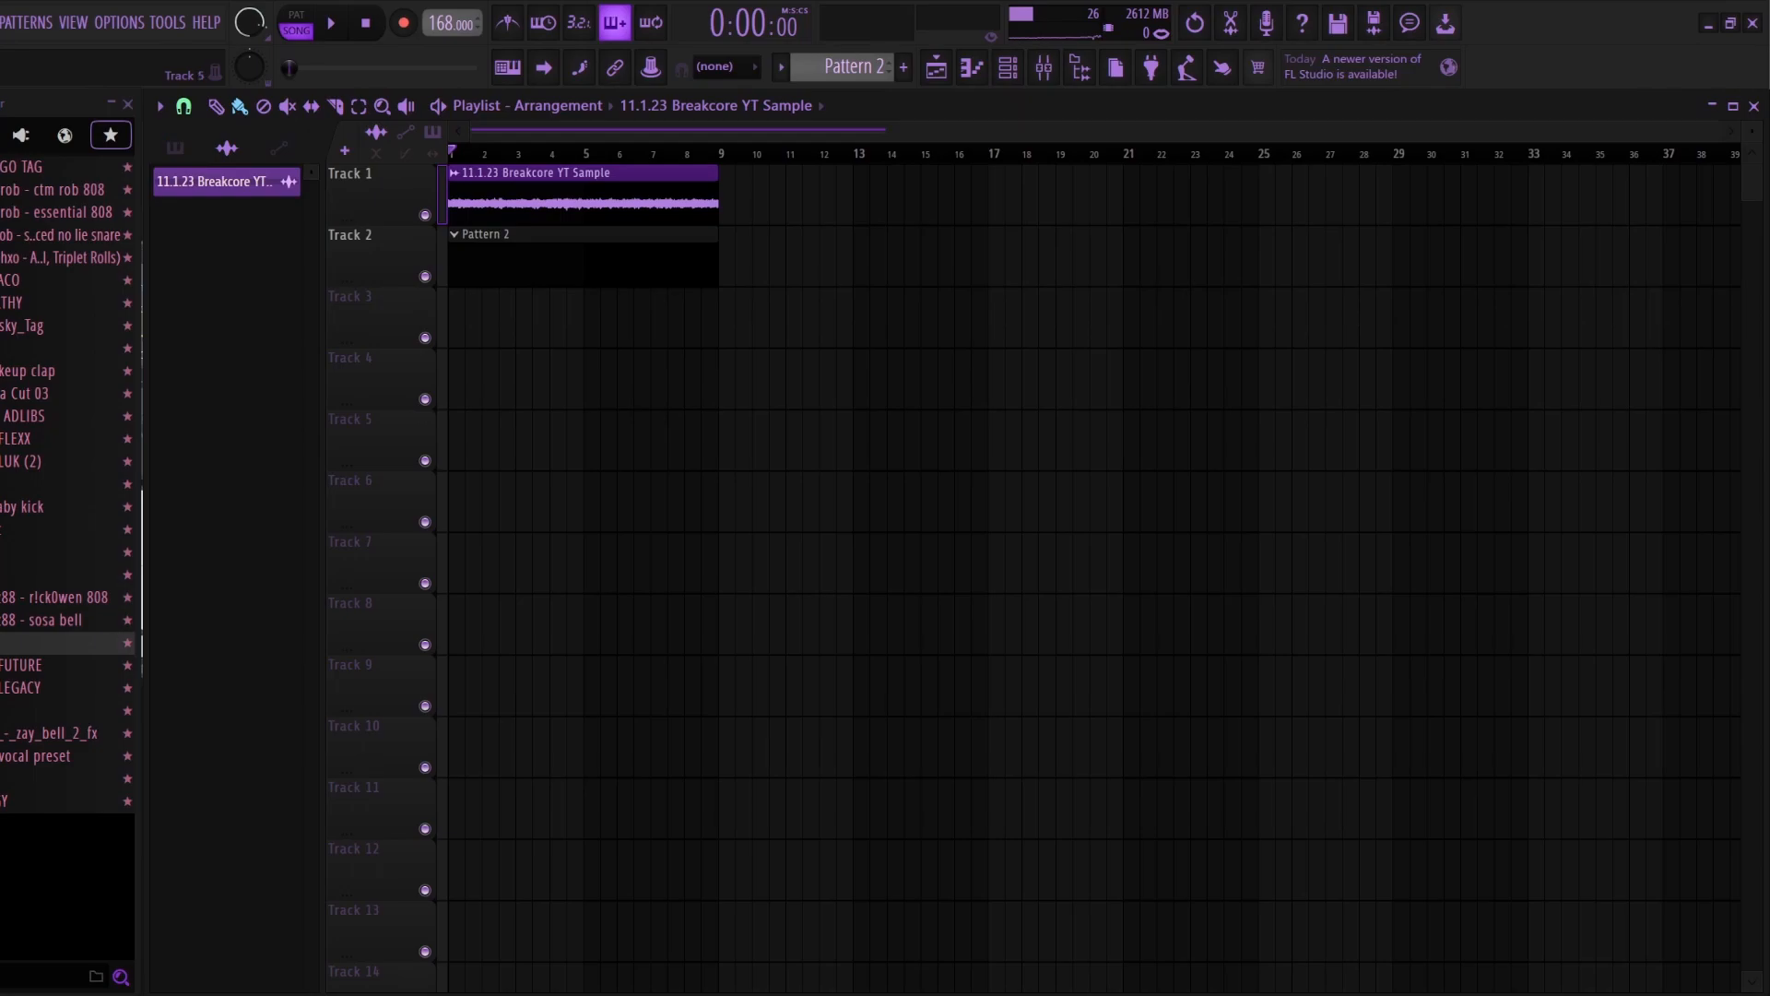
Step: View and close the sample's channel settings, and look up the key of untitled.mp3 on Tunebat's Song Key & BPM Finder
{"action": "double_click", "coordinate": [583, 200]}
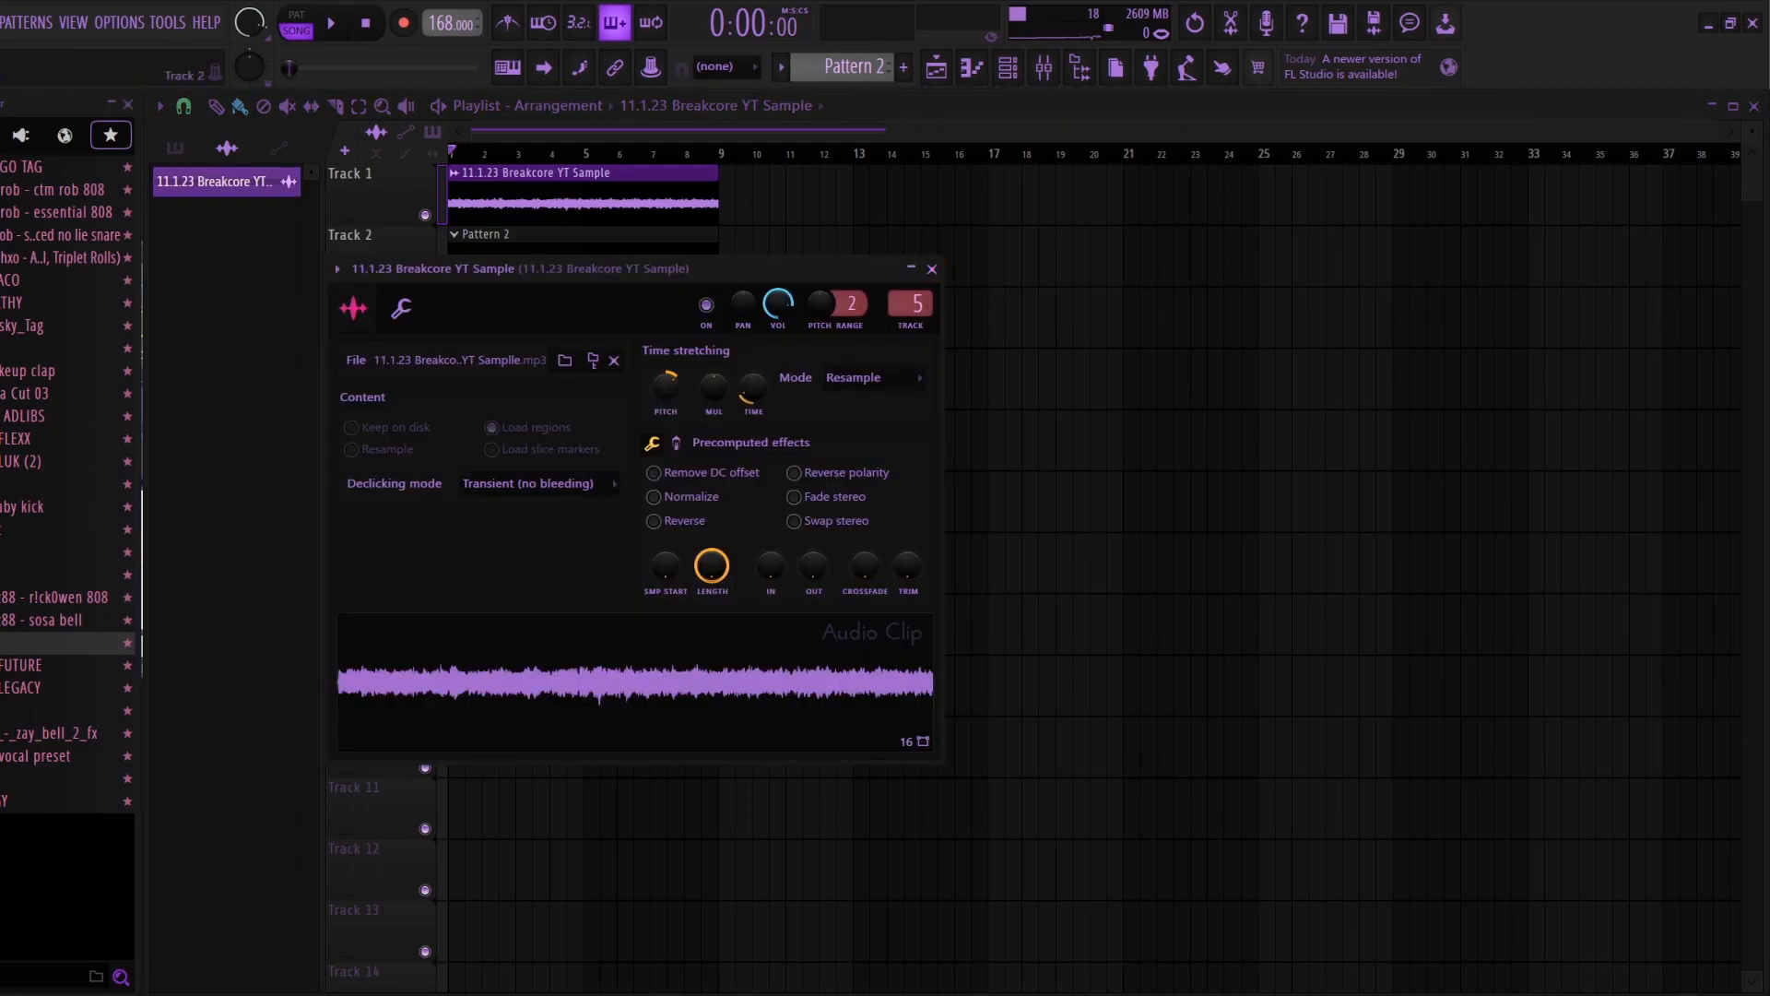
{"action": "left_click", "coordinate": [931, 268]}
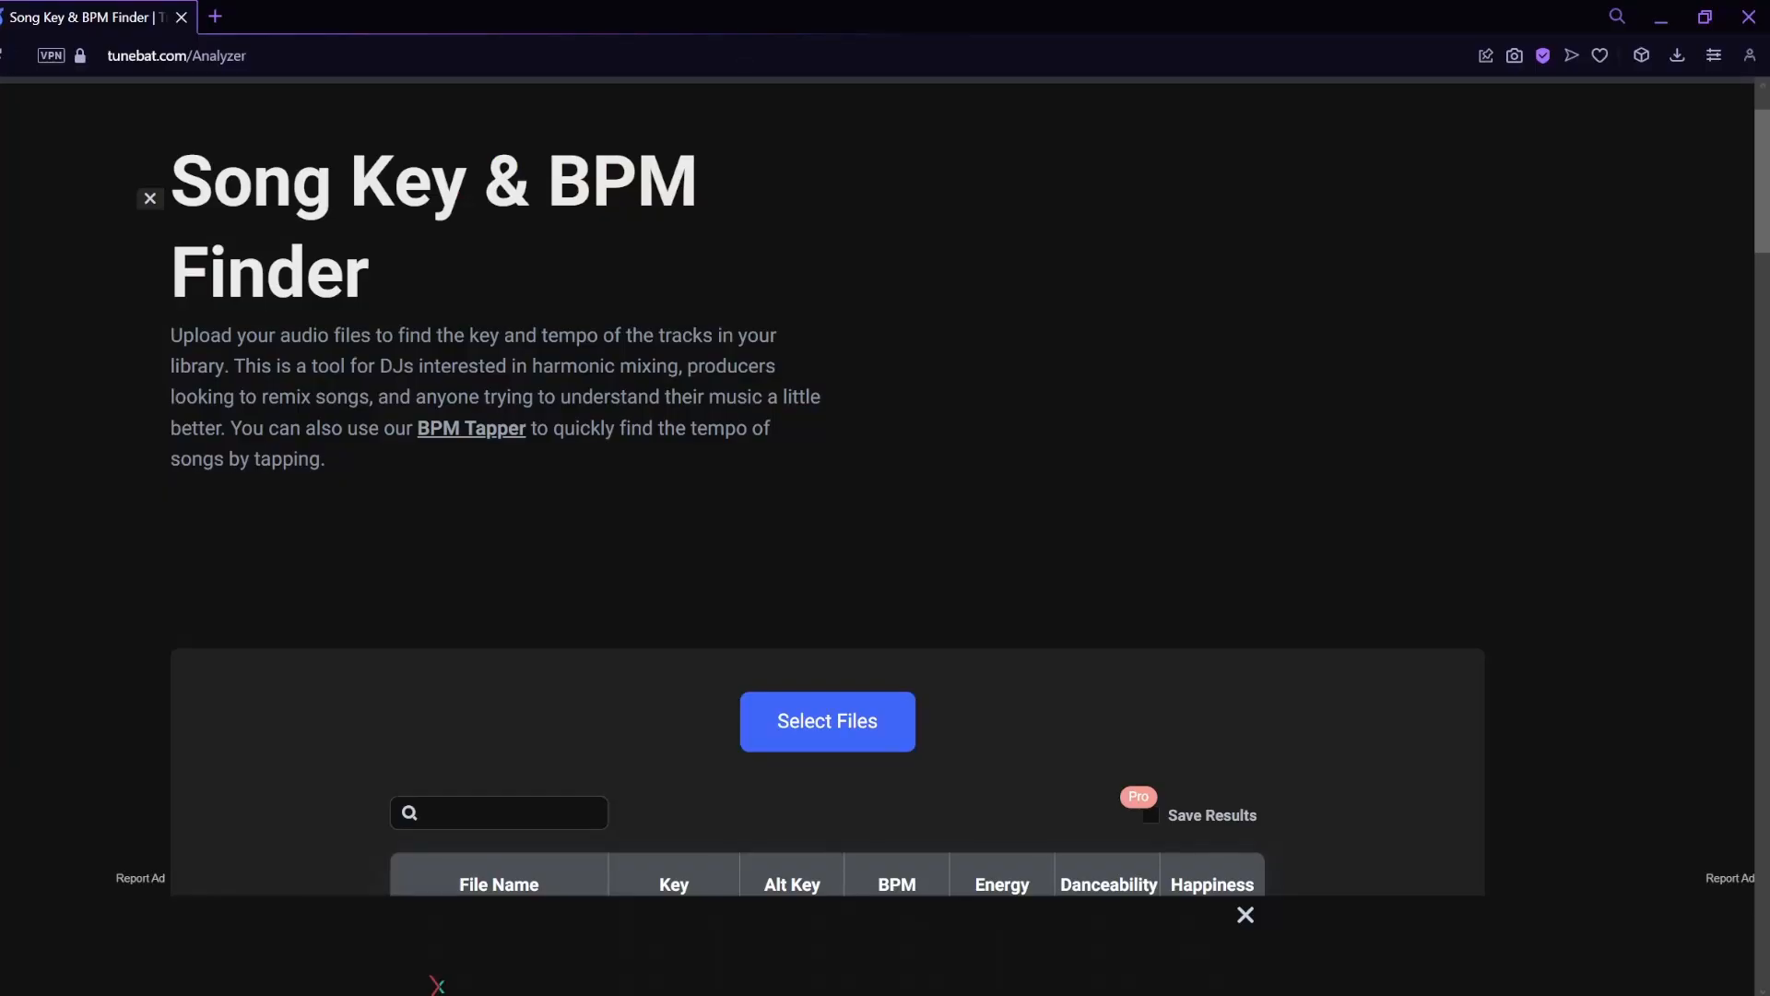
{"action": "scroll", "coordinate": [827, 516], "scroll_direction": "down", "scroll_amount": 1}
{"action": "scroll", "coordinate": [827, 516], "scroll_direction": "up", "scroll_amount": 2}
{"action": "left_click", "coordinate": [177, 55]}
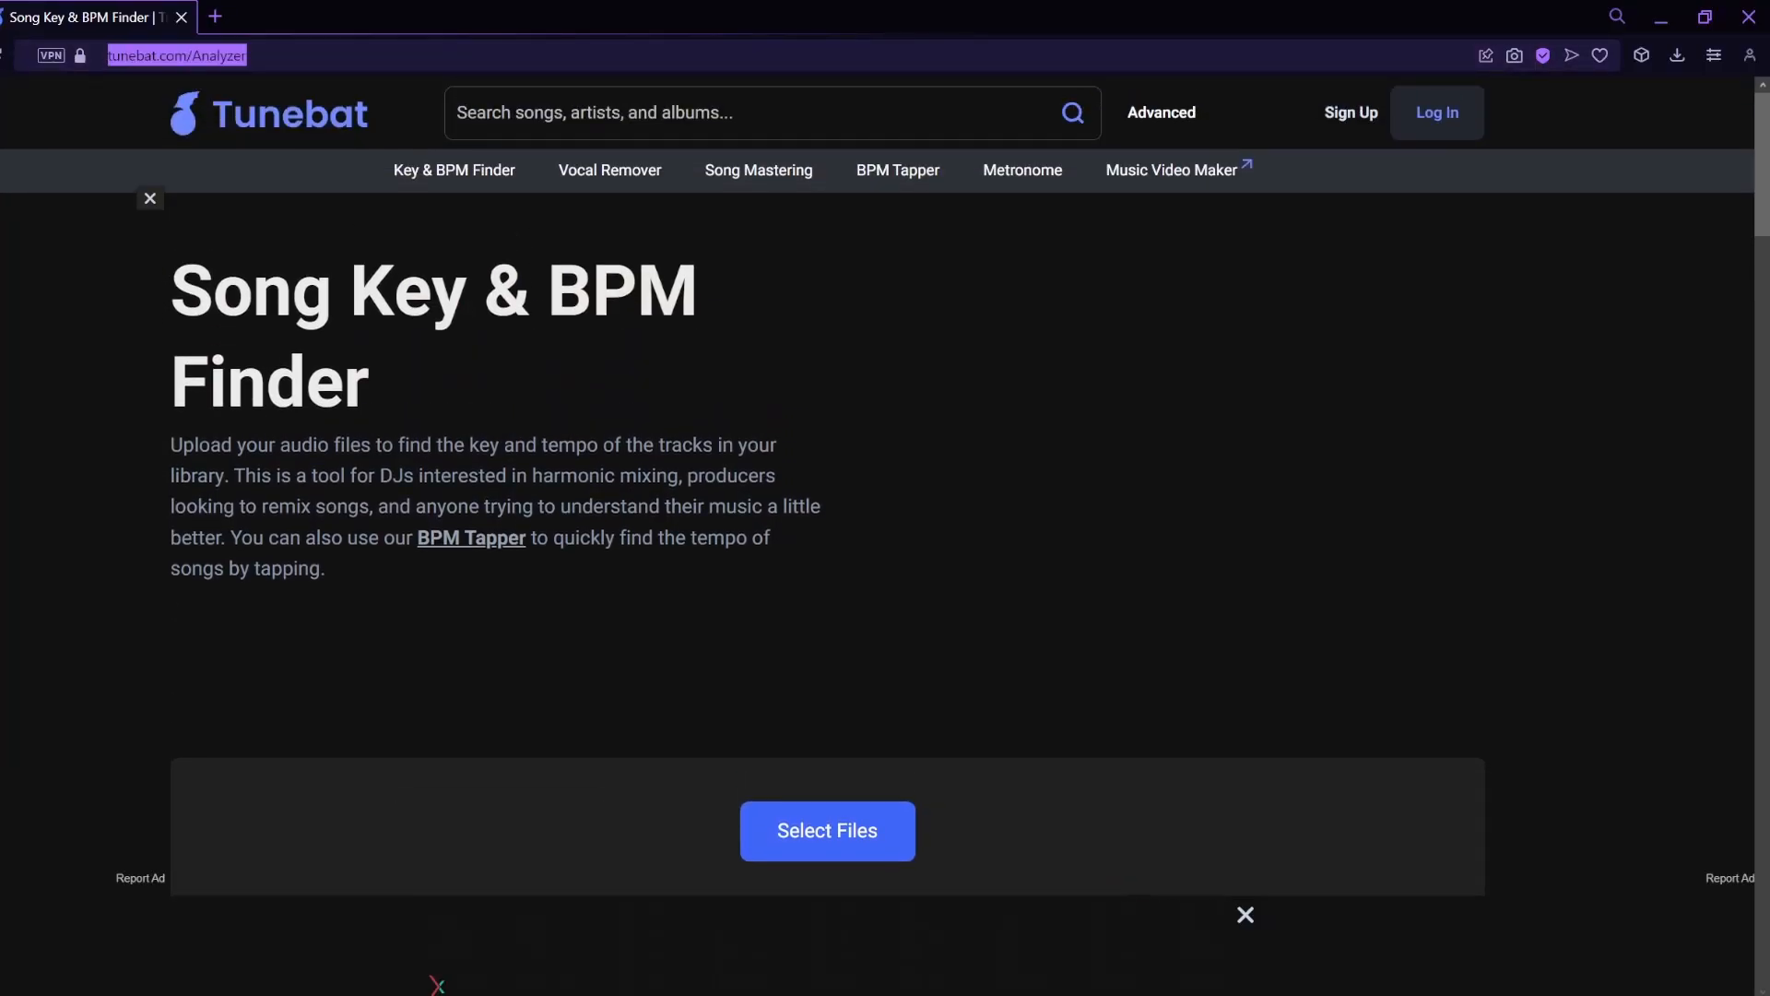
{"action": "left_click", "coordinate": [470, 171]}
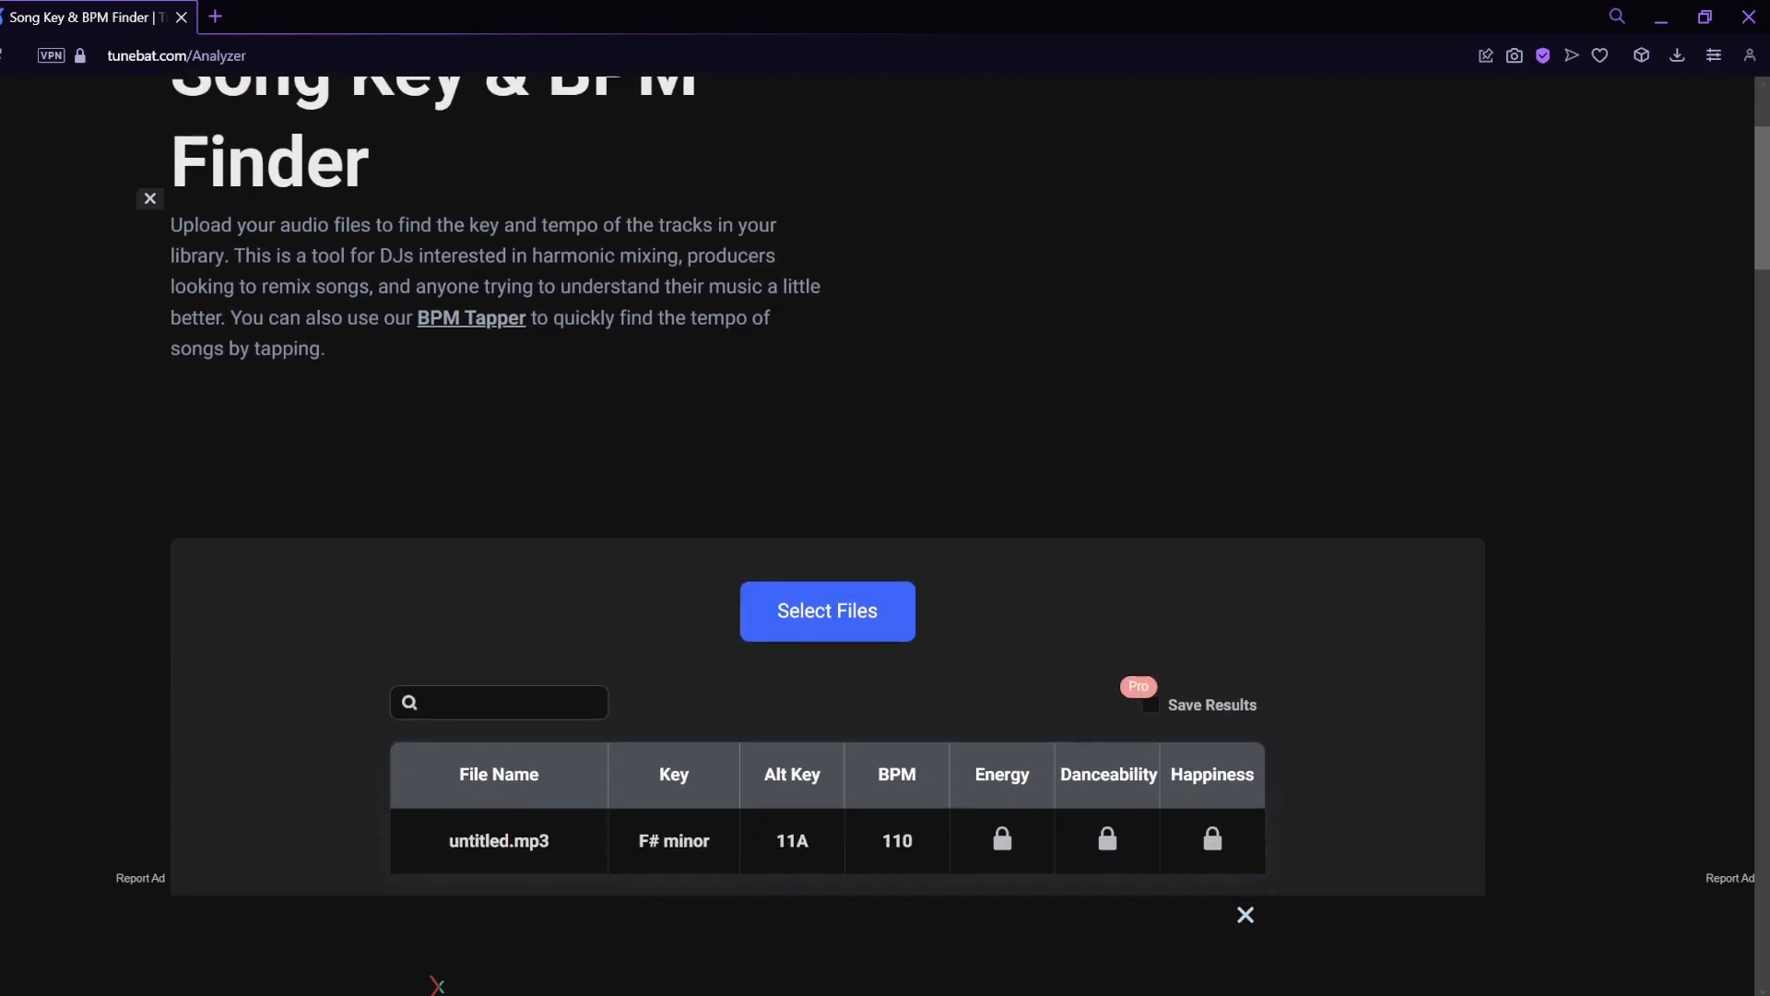
{"action": "scroll", "coordinate": [827, 535], "scroll_direction": "down", "scroll_amount": 3}
{"action": "left_click_drag", "start_coordinate": [448, 514], "coordinate": [637, 513]}
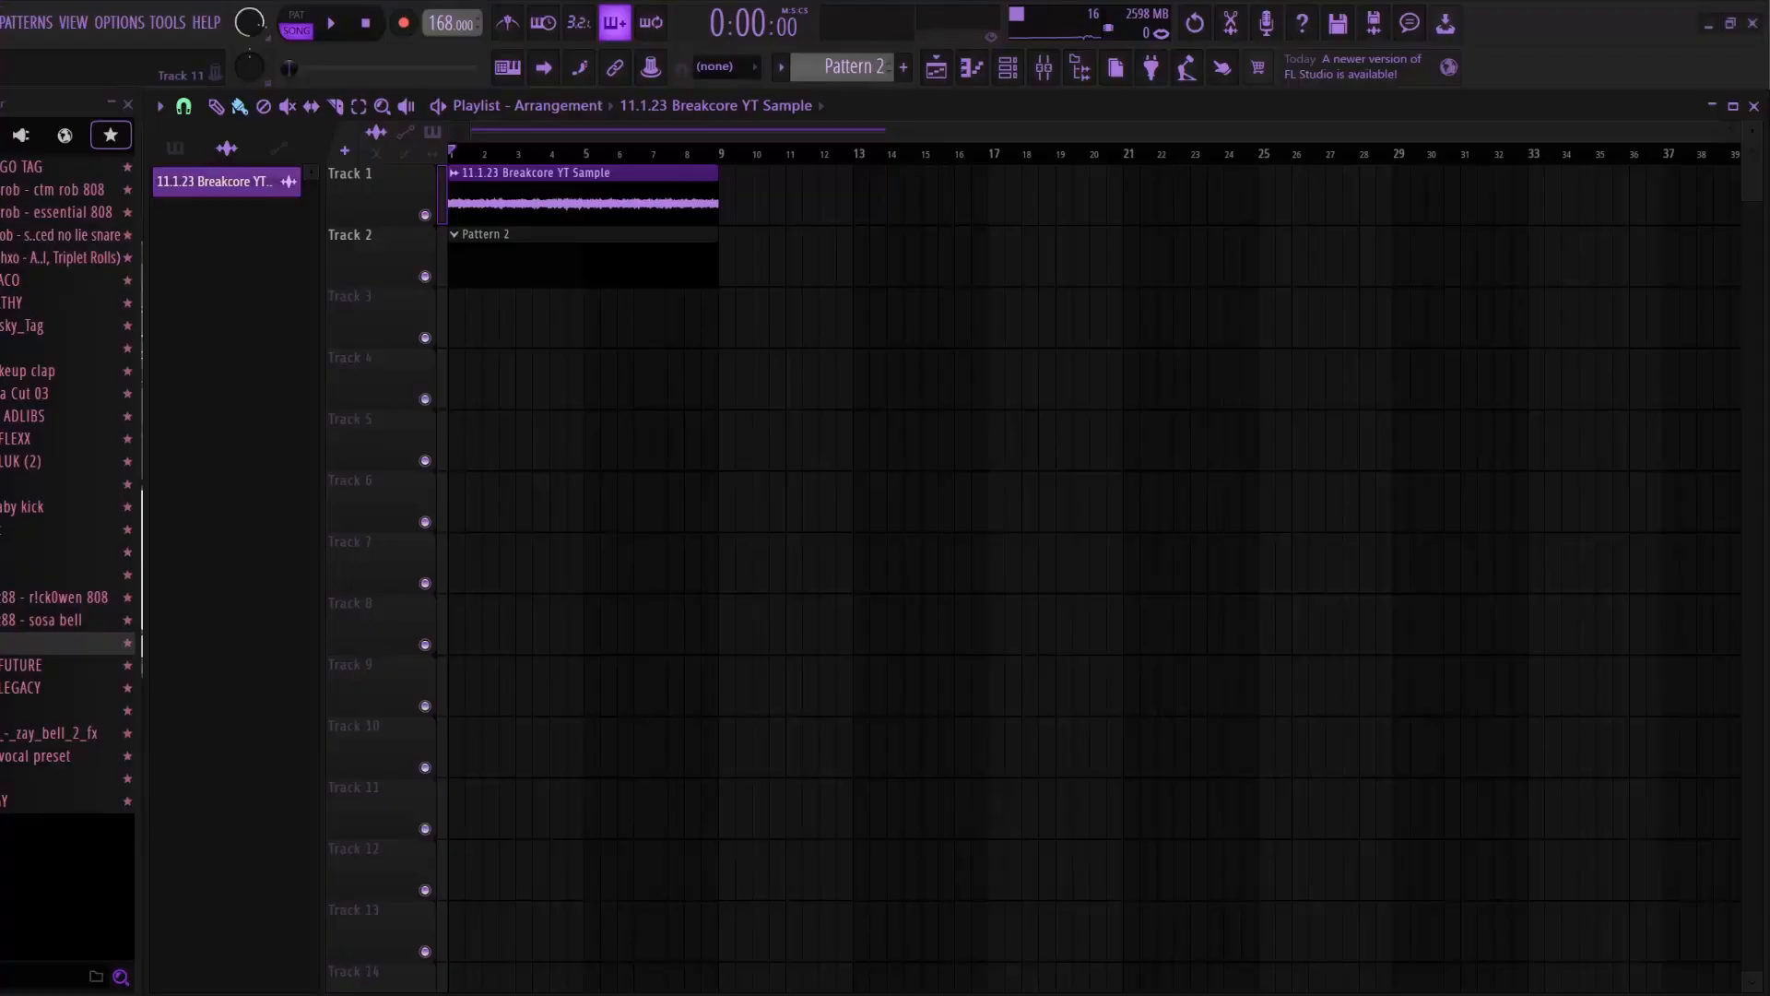
Step: Rename the Track 1 audio clip by appending "(Pitched to F# Minor)" to its name
{"action": "left_click", "coordinate": [454, 173]}
{"action": "left_click", "coordinate": [521, 257]}
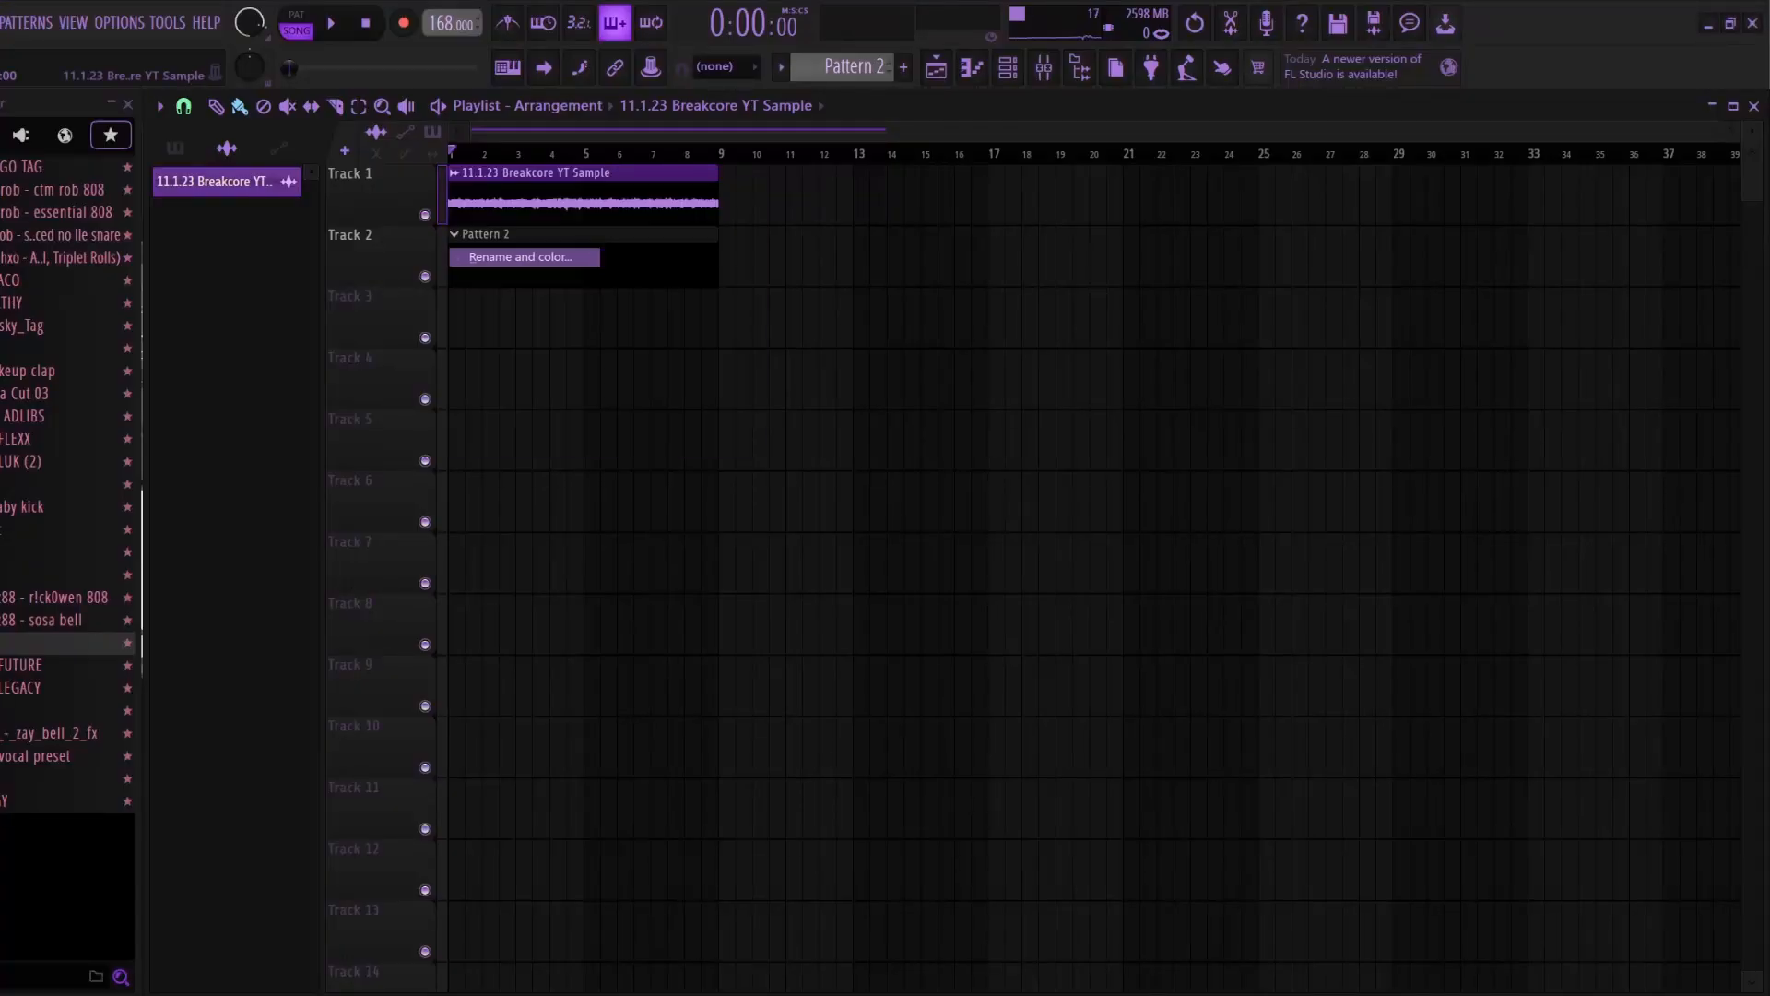
{"action": "key", "text": "End"}
{"action": "type", "text": "(F#"}
{"action": "key", "text": "BackSpace"}
{"action": "key", "text": "BackSpace"}
{"action": "type", "text": "Pitched to F# Minor"}
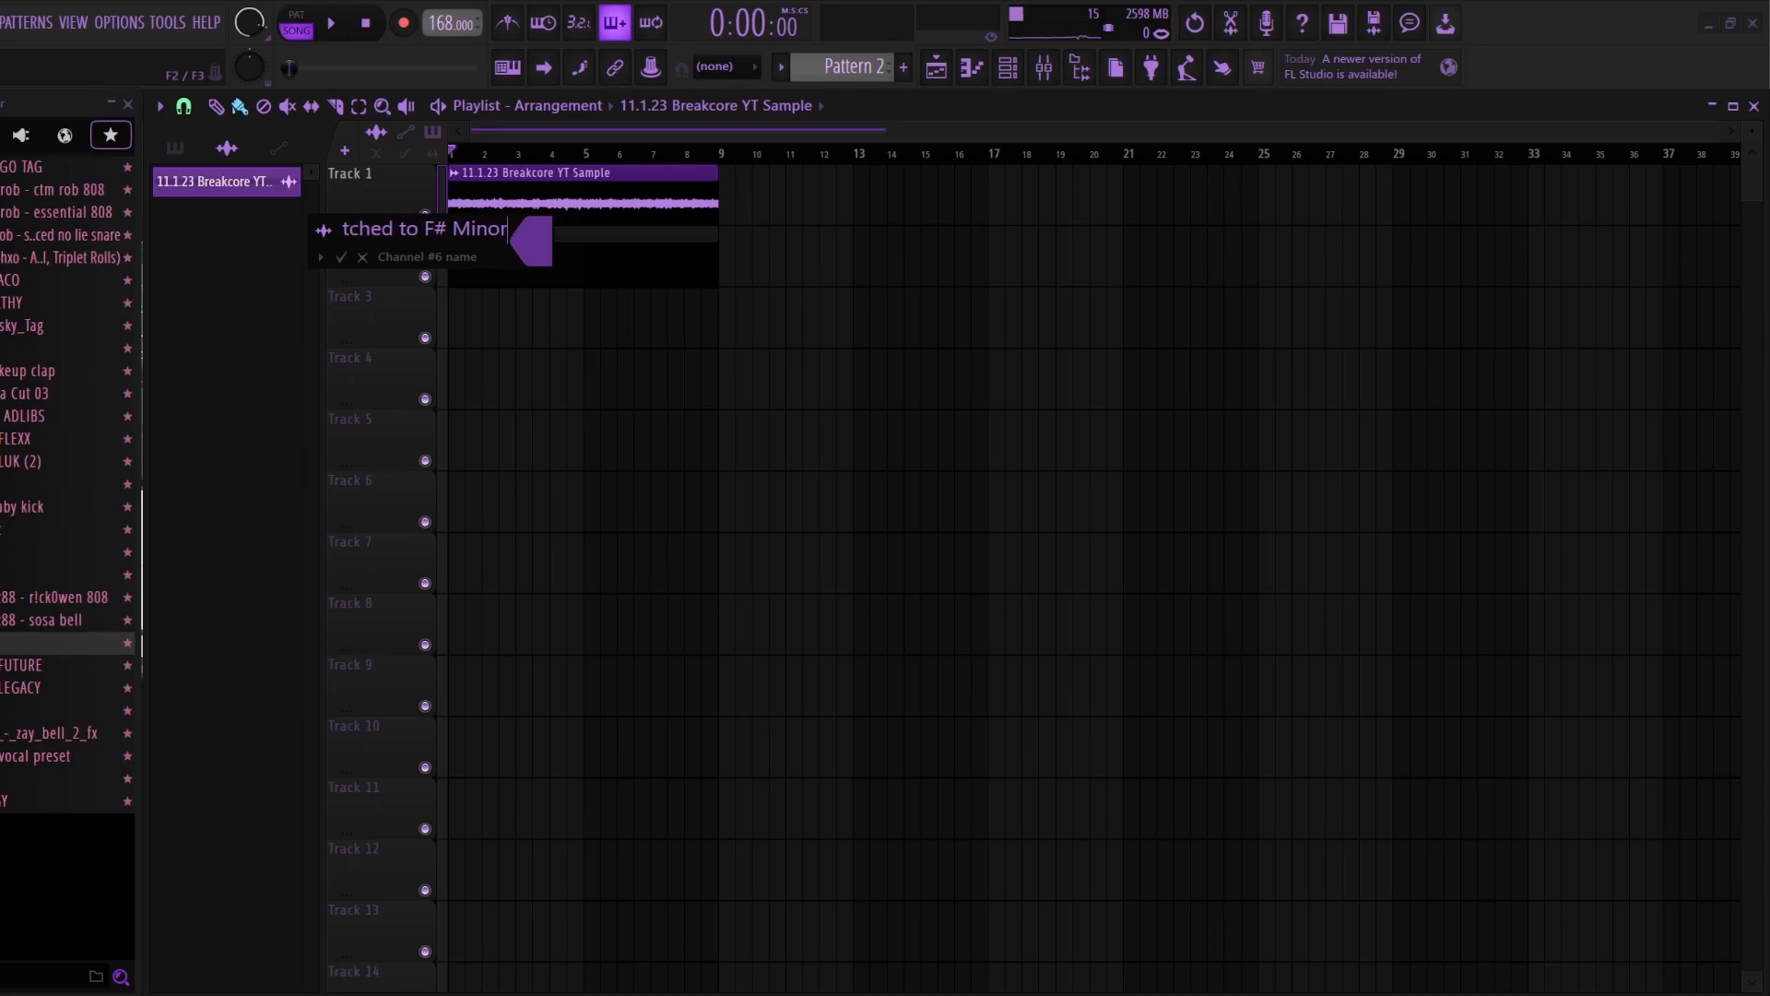
{"action": "type", "text": ")"}
{"action": "key", "text": "Return"}
Step: Open the piano roll of the Serum #5 channel and set the scale's root note to F#
{"action": "left_click", "coordinate": [1007, 68]}
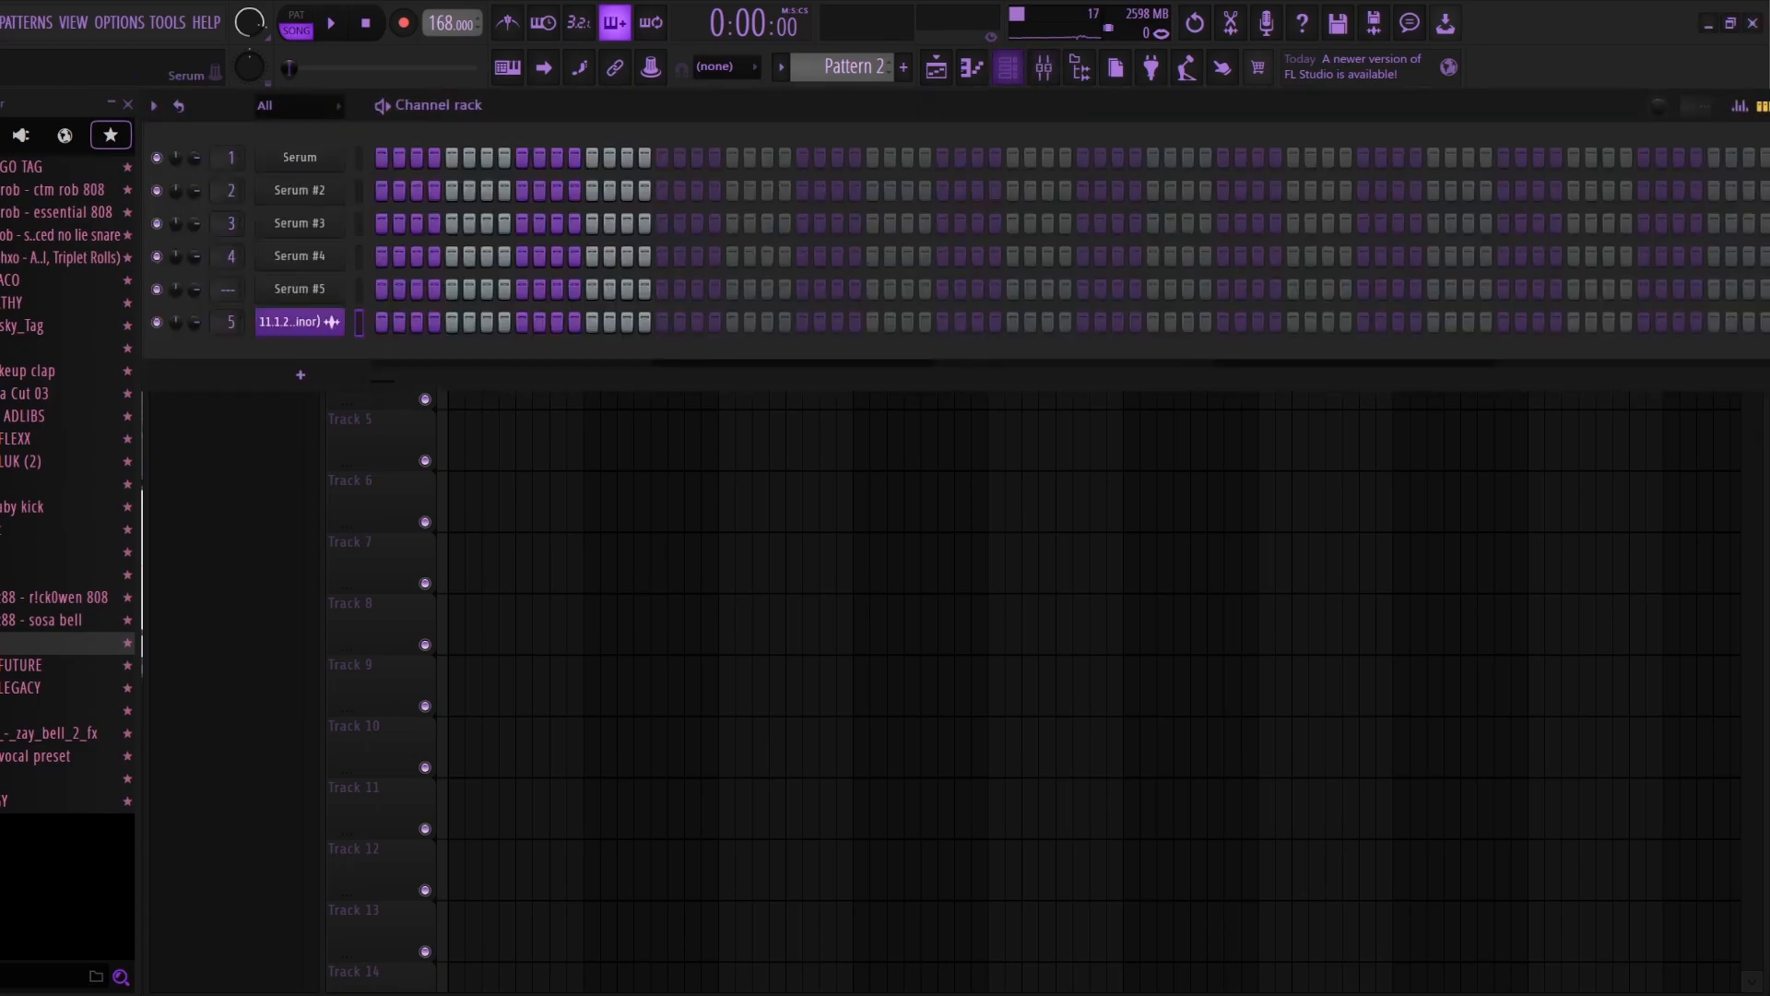
{"action": "right_click", "coordinate": [300, 290]}
{"action": "left_click", "coordinate": [387, 284]}
{"action": "left_click", "coordinate": [262, 199]}
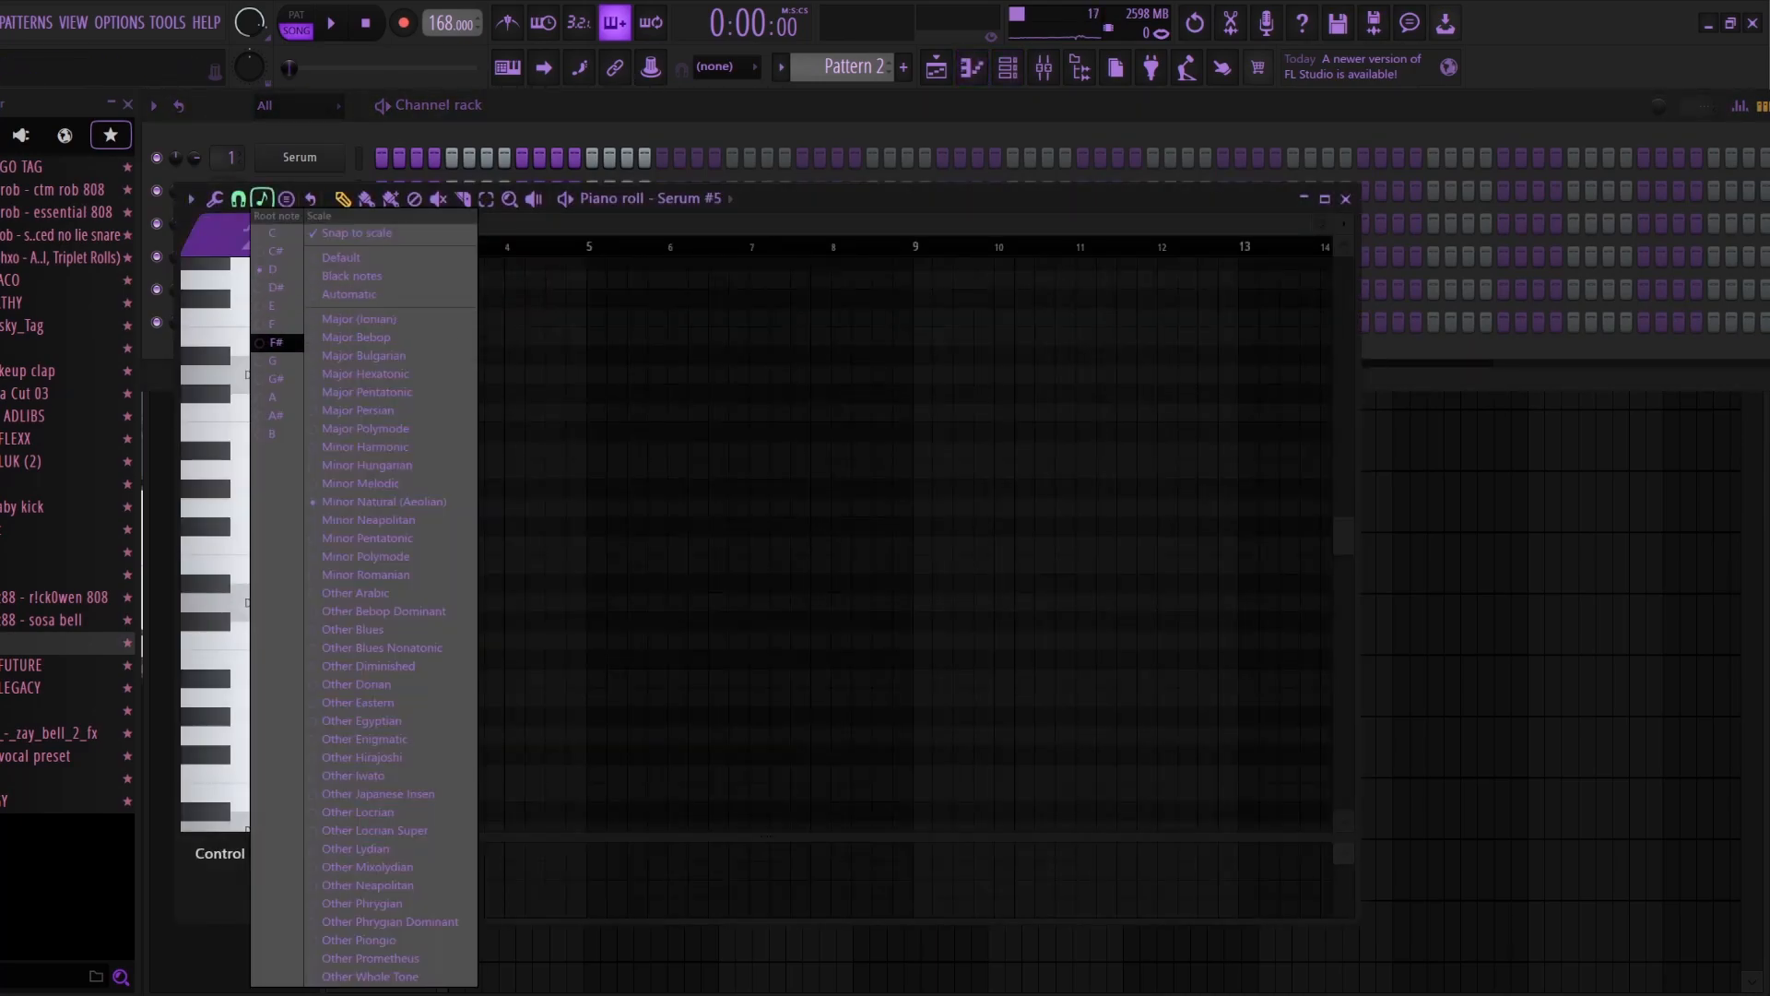
{"action": "left_click", "coordinate": [274, 343]}
Step: Review the scale types, keep Minor Natural (Aeolian) and turn off snapping to scale
{"action": "left_click", "coordinate": [262, 199]}
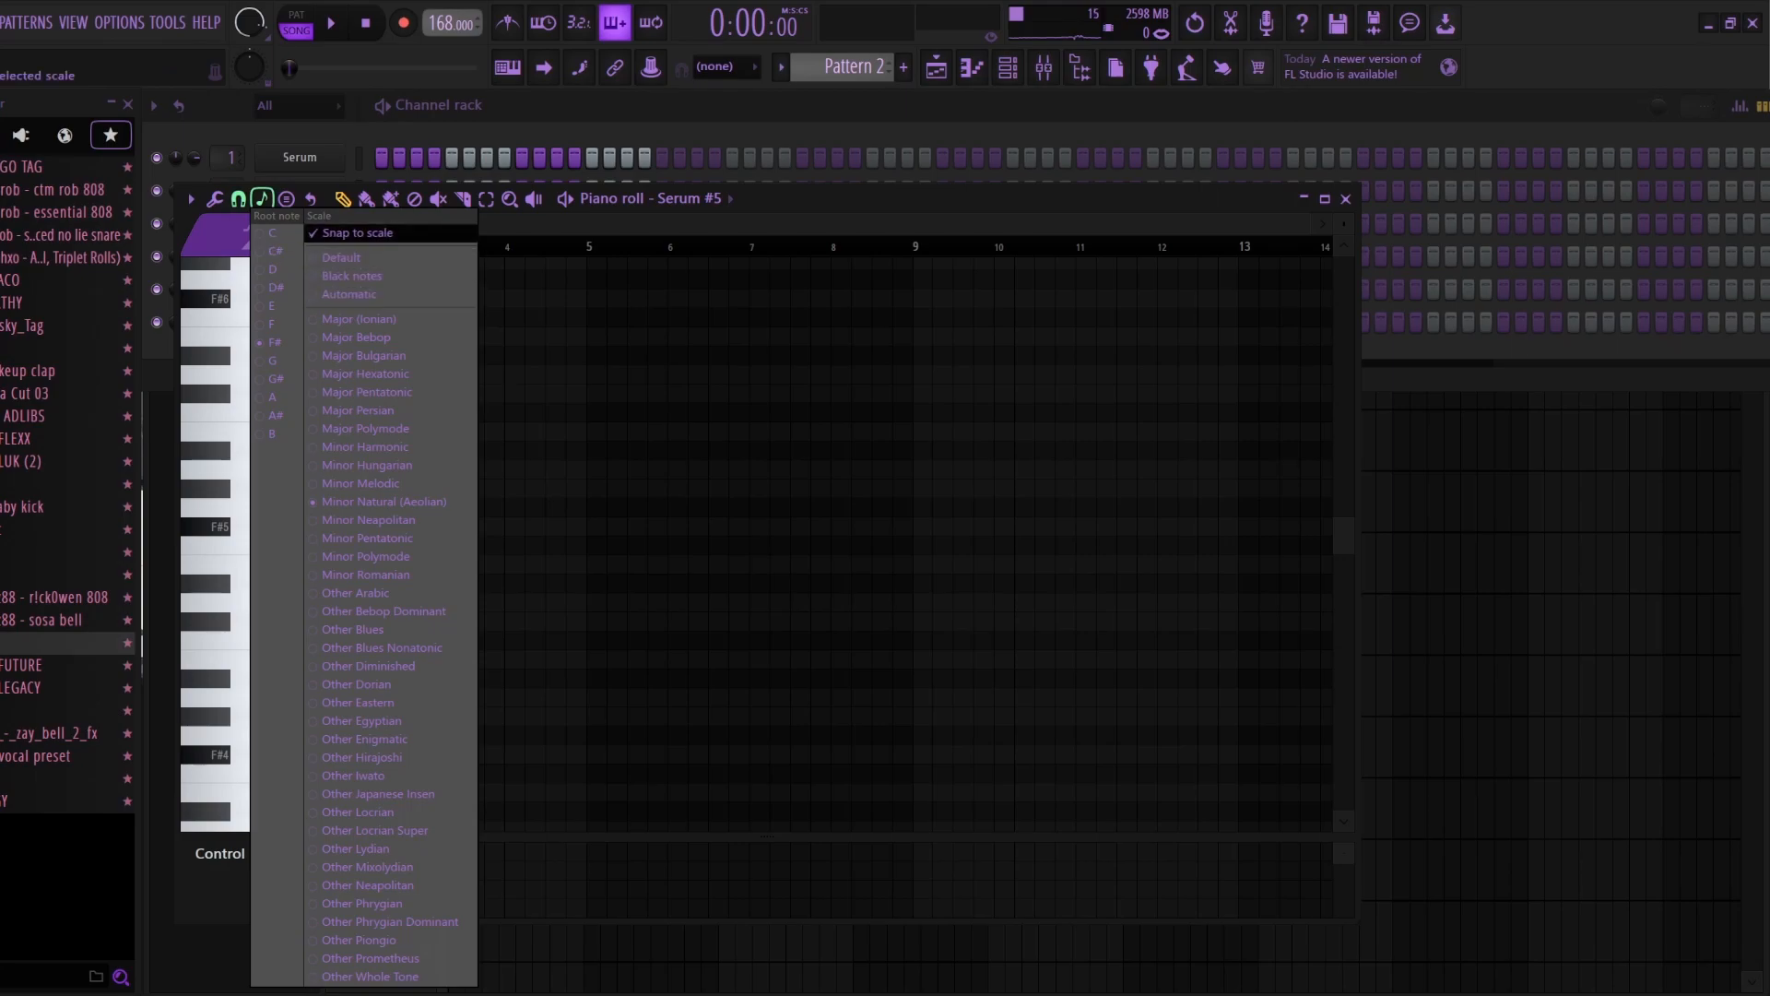
{"action": "left_click", "coordinate": [348, 276]}
{"action": "left_click_drag", "start_coordinate": [506, 471], "coordinate": [364, 491]}
{"action": "right_click", "coordinate": [364, 492]}
{"action": "left_click", "coordinate": [262, 198]}
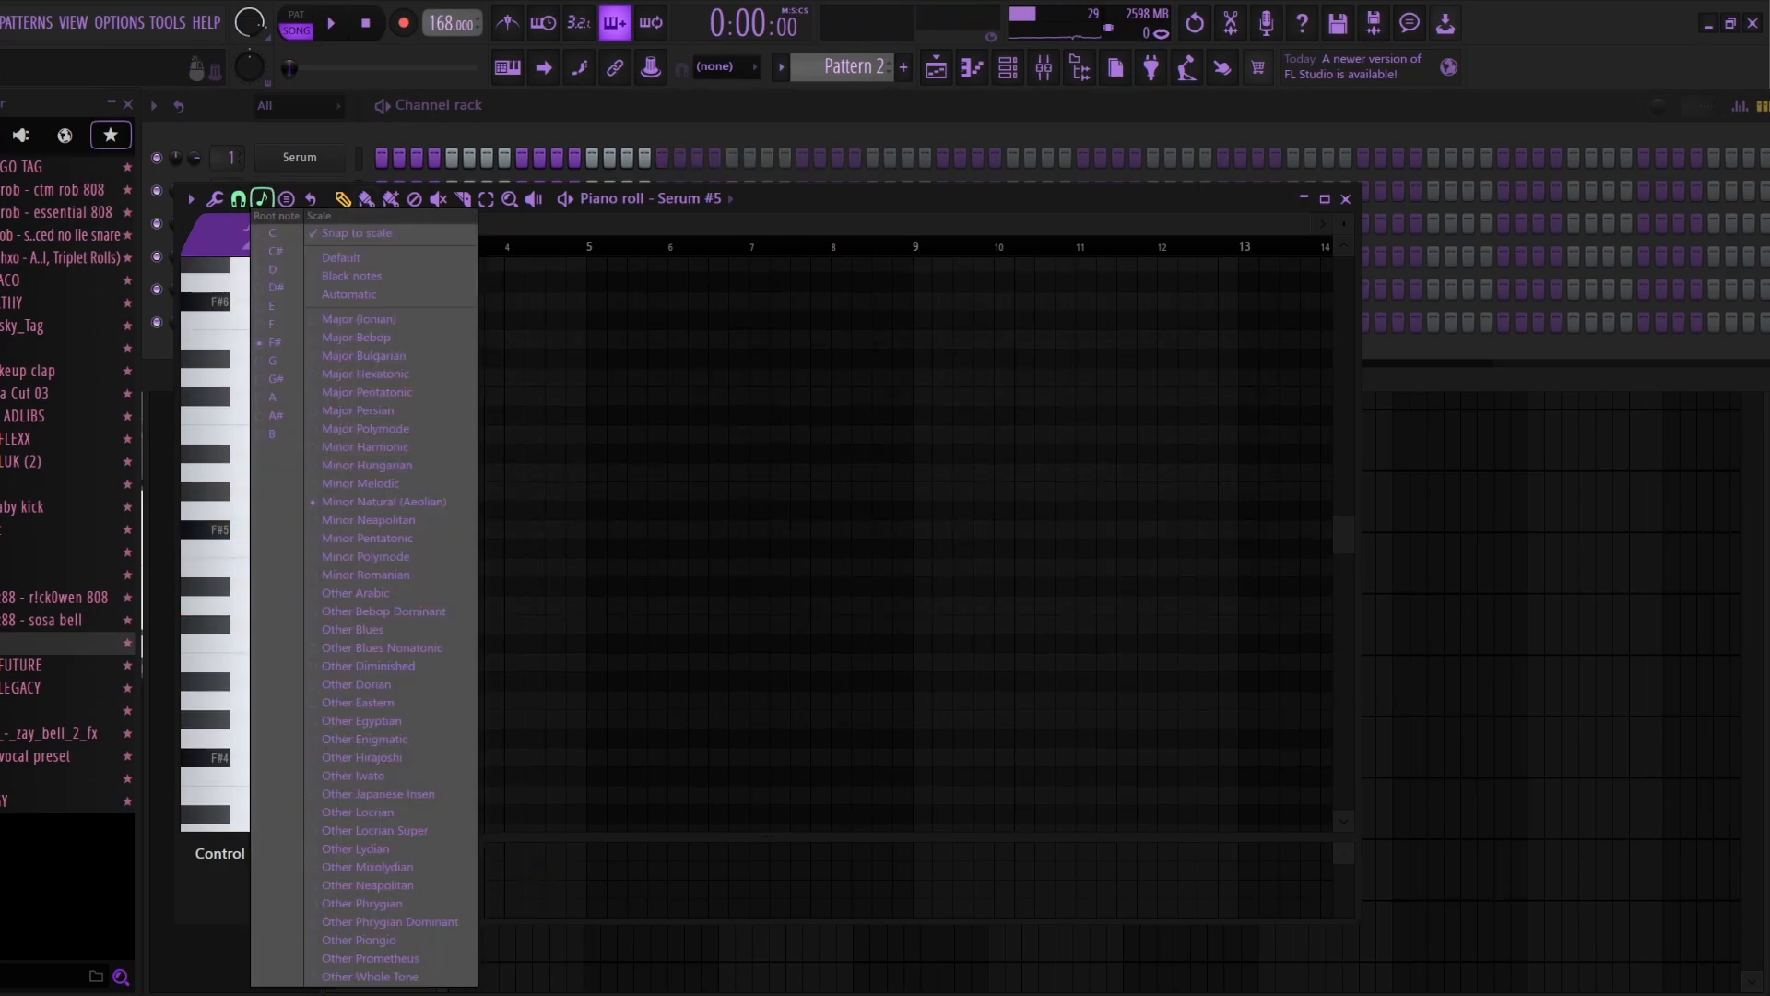
{"action": "left_click", "coordinate": [572, 553]}
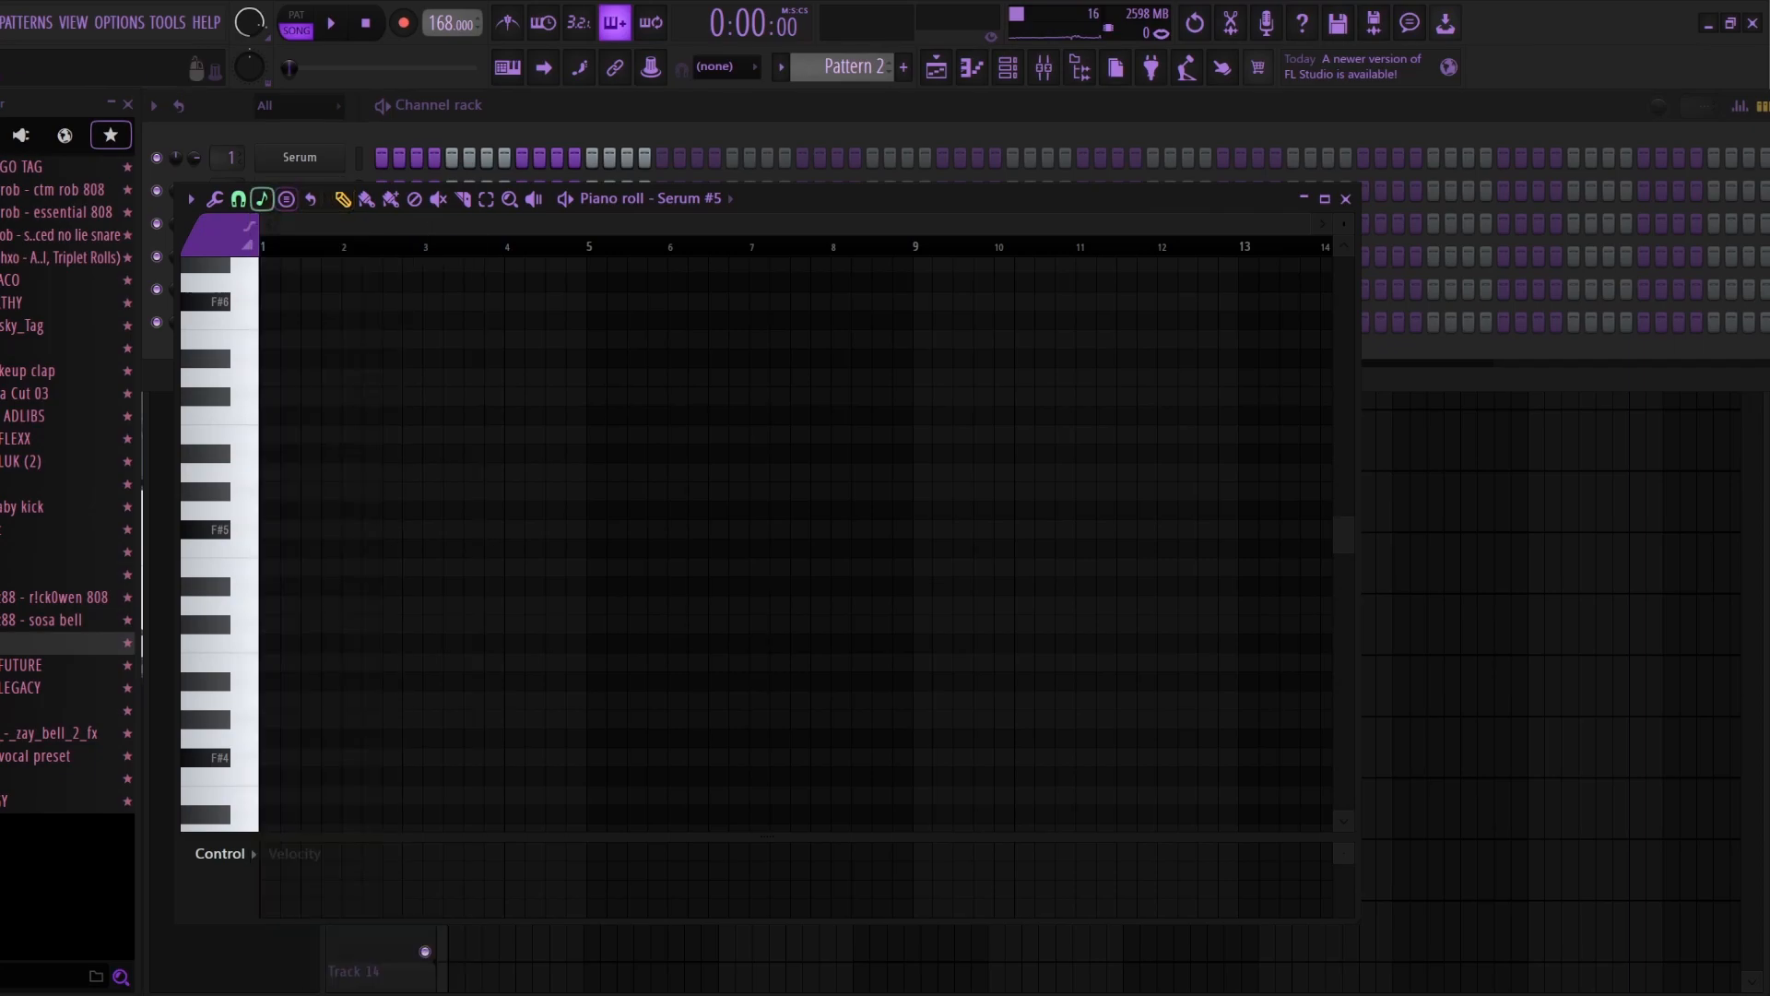
{"action": "left_click", "coordinate": [262, 199]}
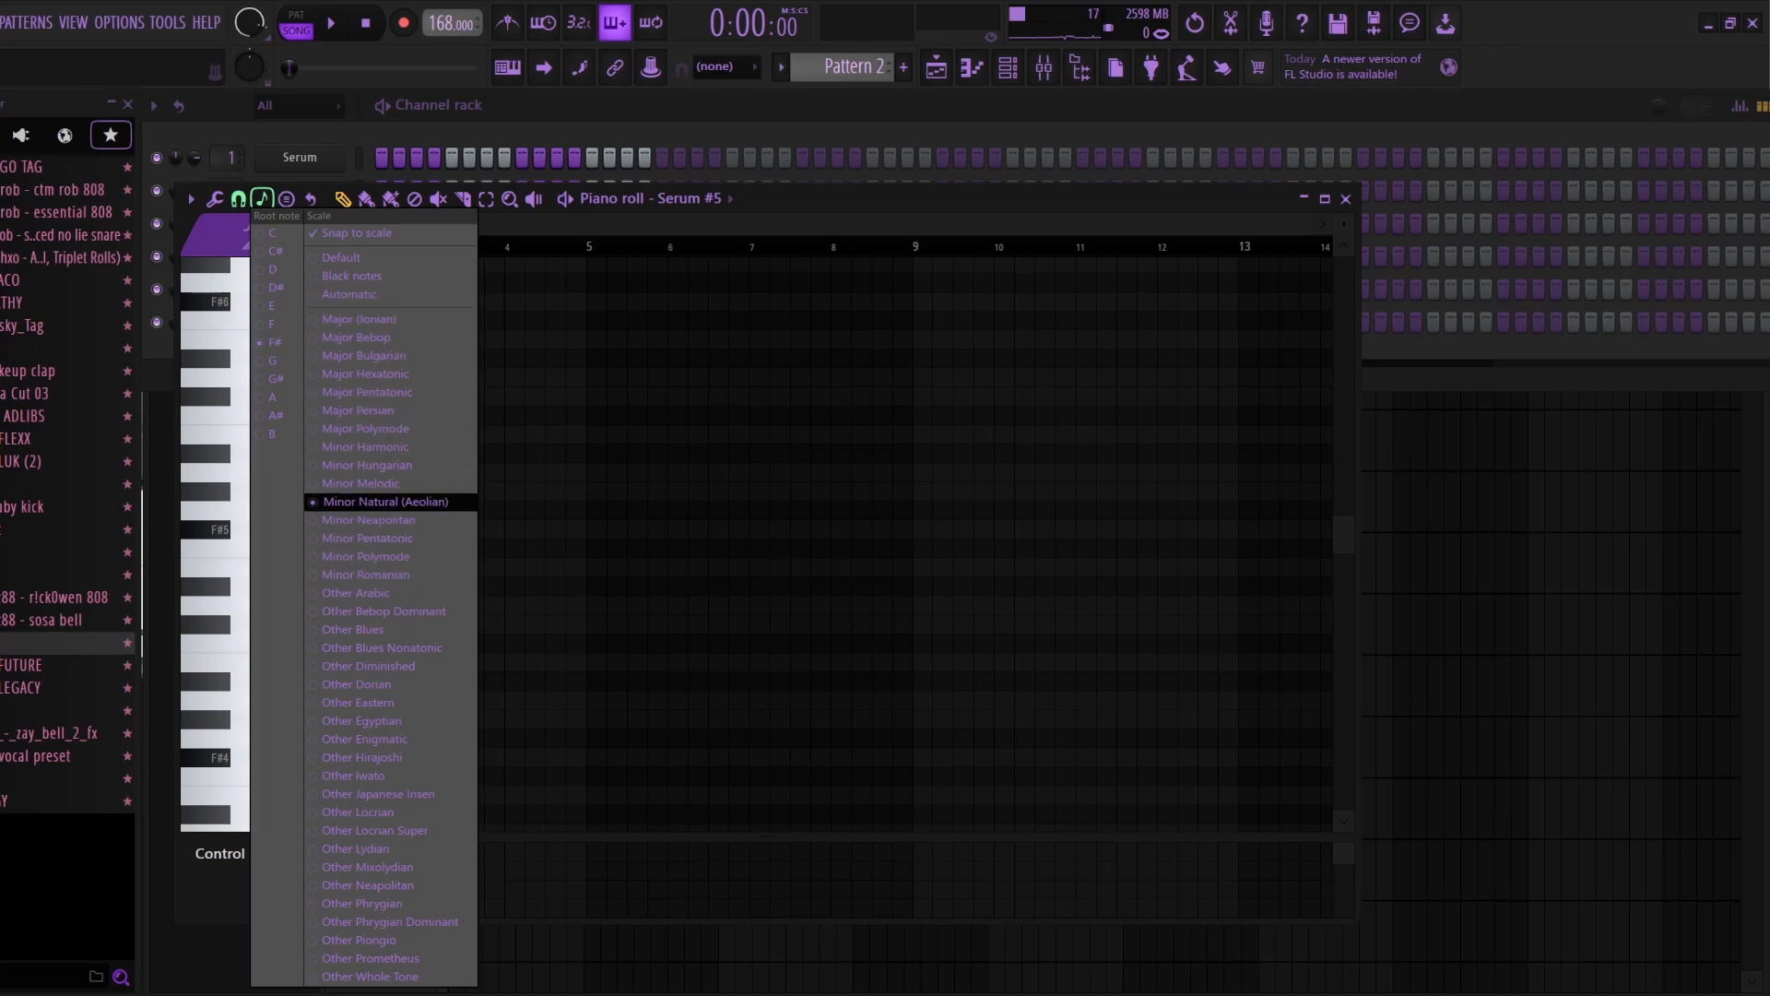
{"action": "left_click", "coordinate": [385, 501]}
{"action": "left_click", "coordinate": [263, 199]}
{"action": "left_click", "coordinate": [385, 501]}
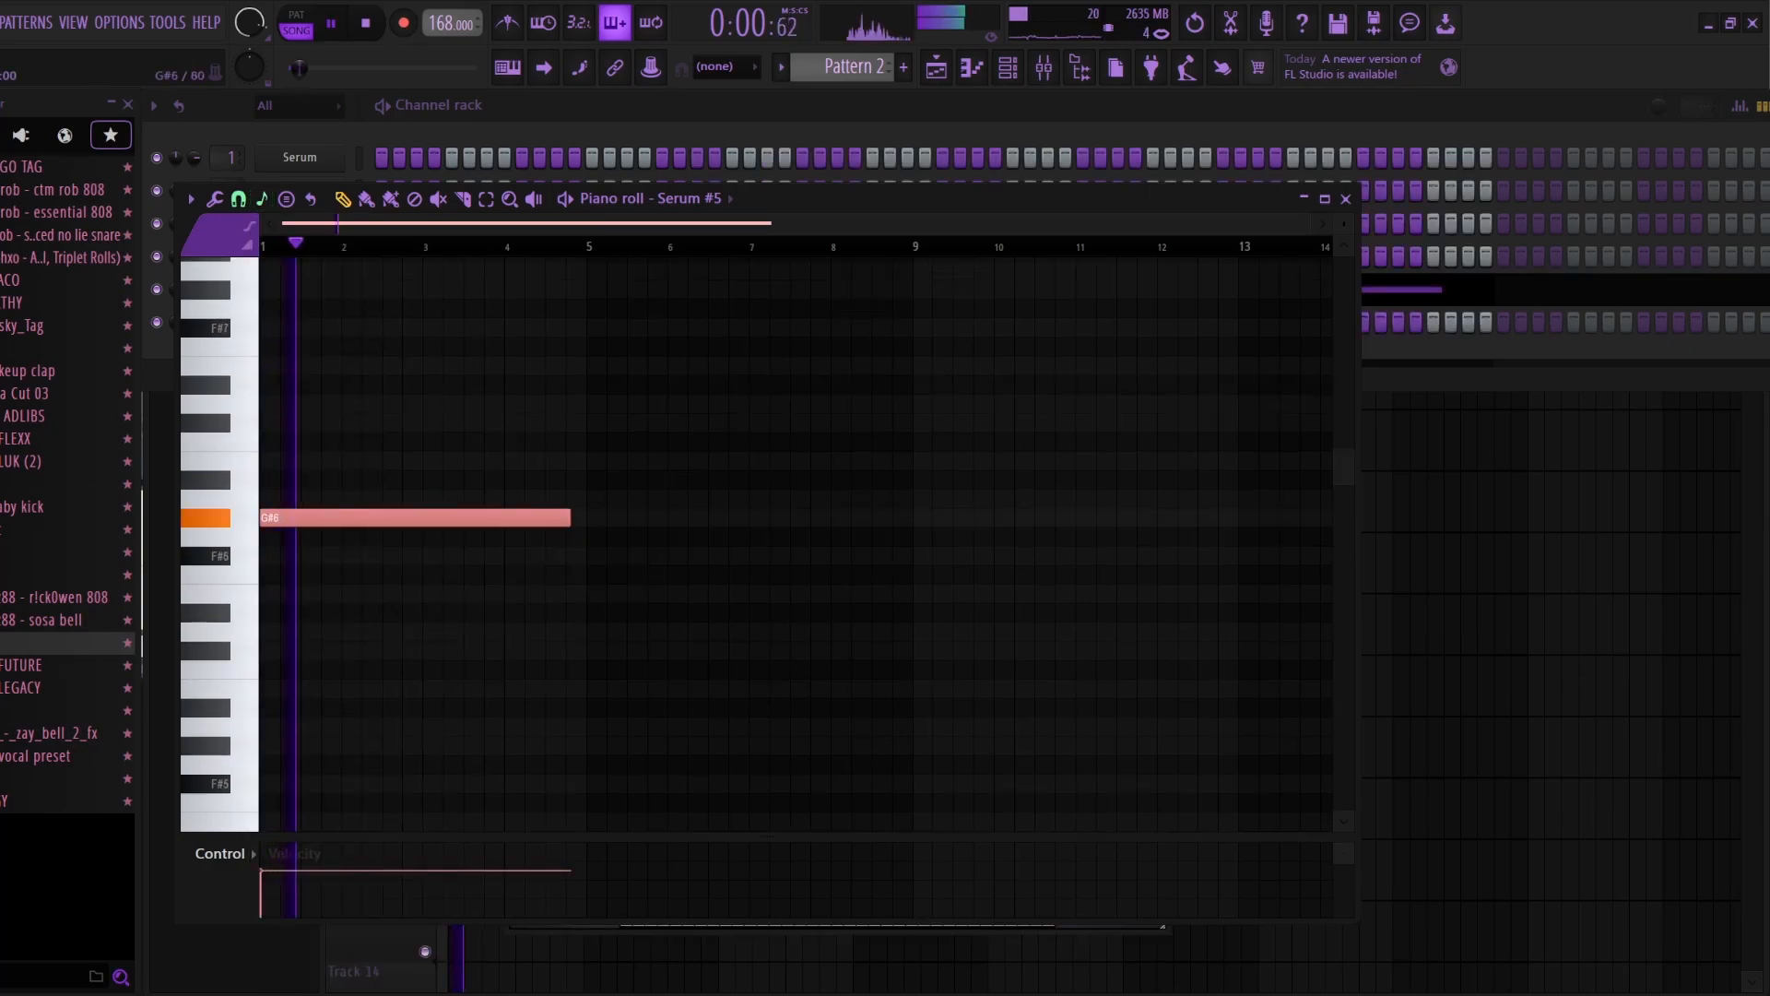
Step: Draw a G#6 note from bar 1 to 5 and a C#7 note from bar 5 to 9 for Serum #5, checking them in playback
{"action": "left_click_drag", "start_coordinate": [568, 518], "coordinate": [587, 517]}
{"action": "key", "text": "c"}
{"action": "key", "text": "b"}
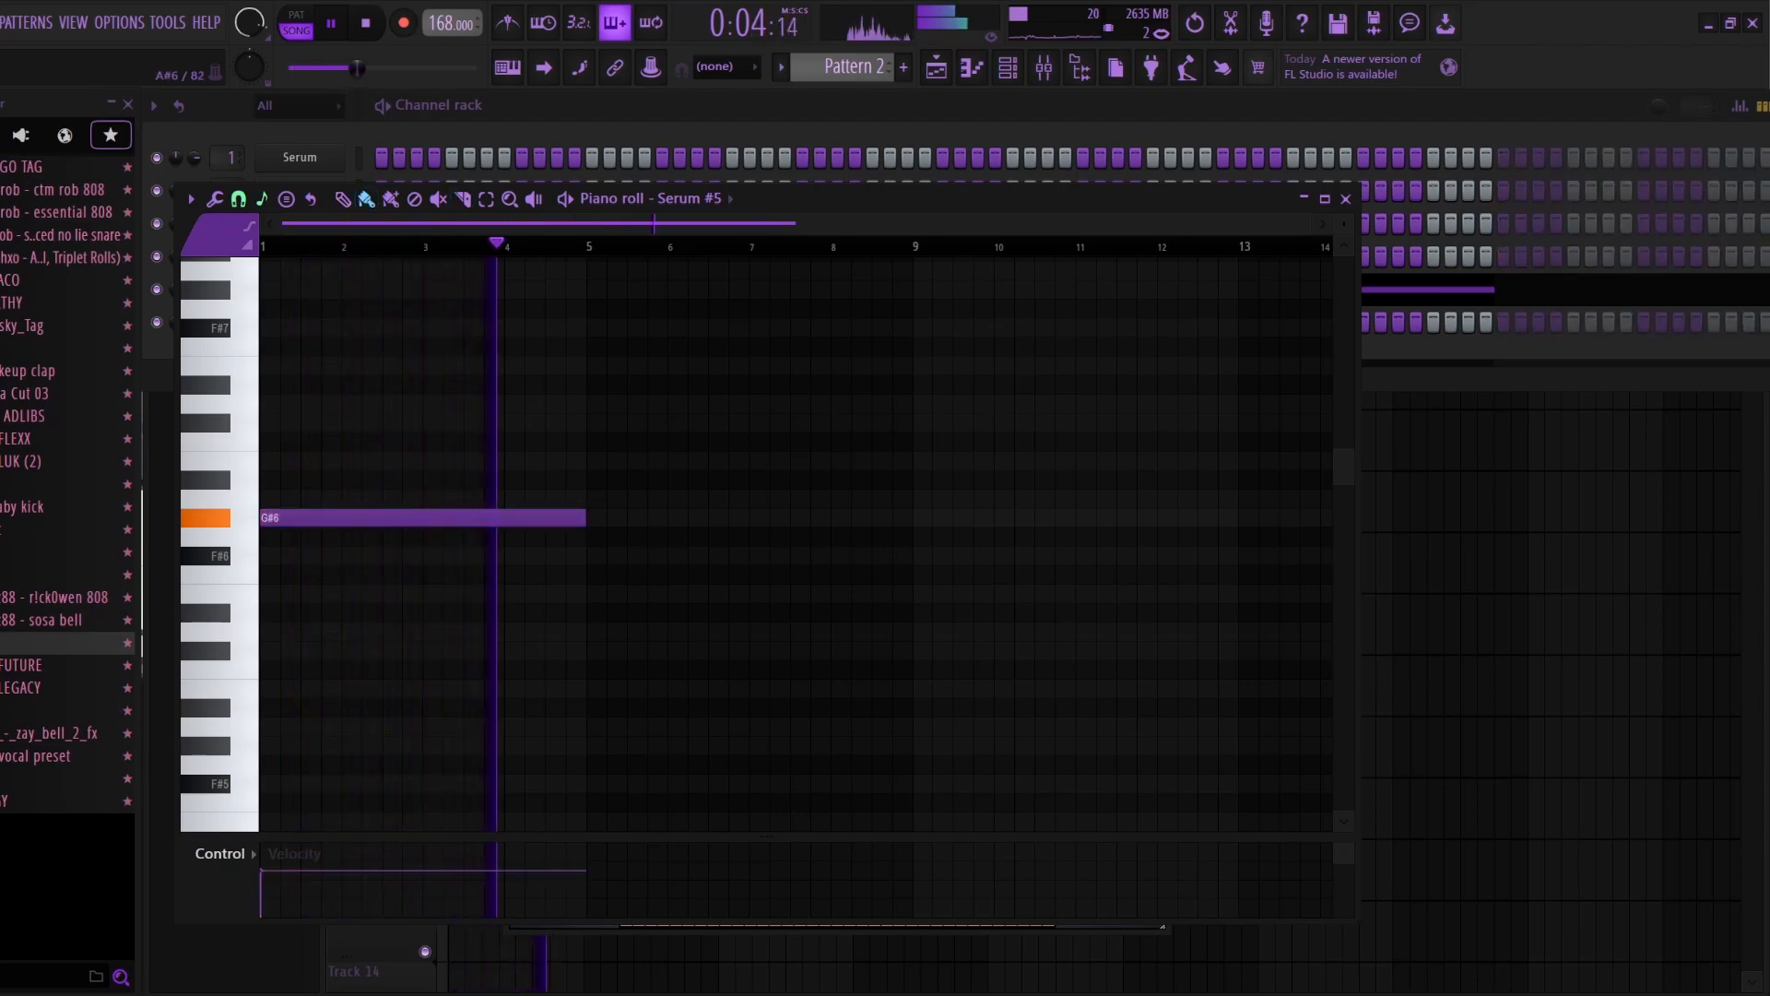
{"action": "left_click", "coordinate": [596, 404]}
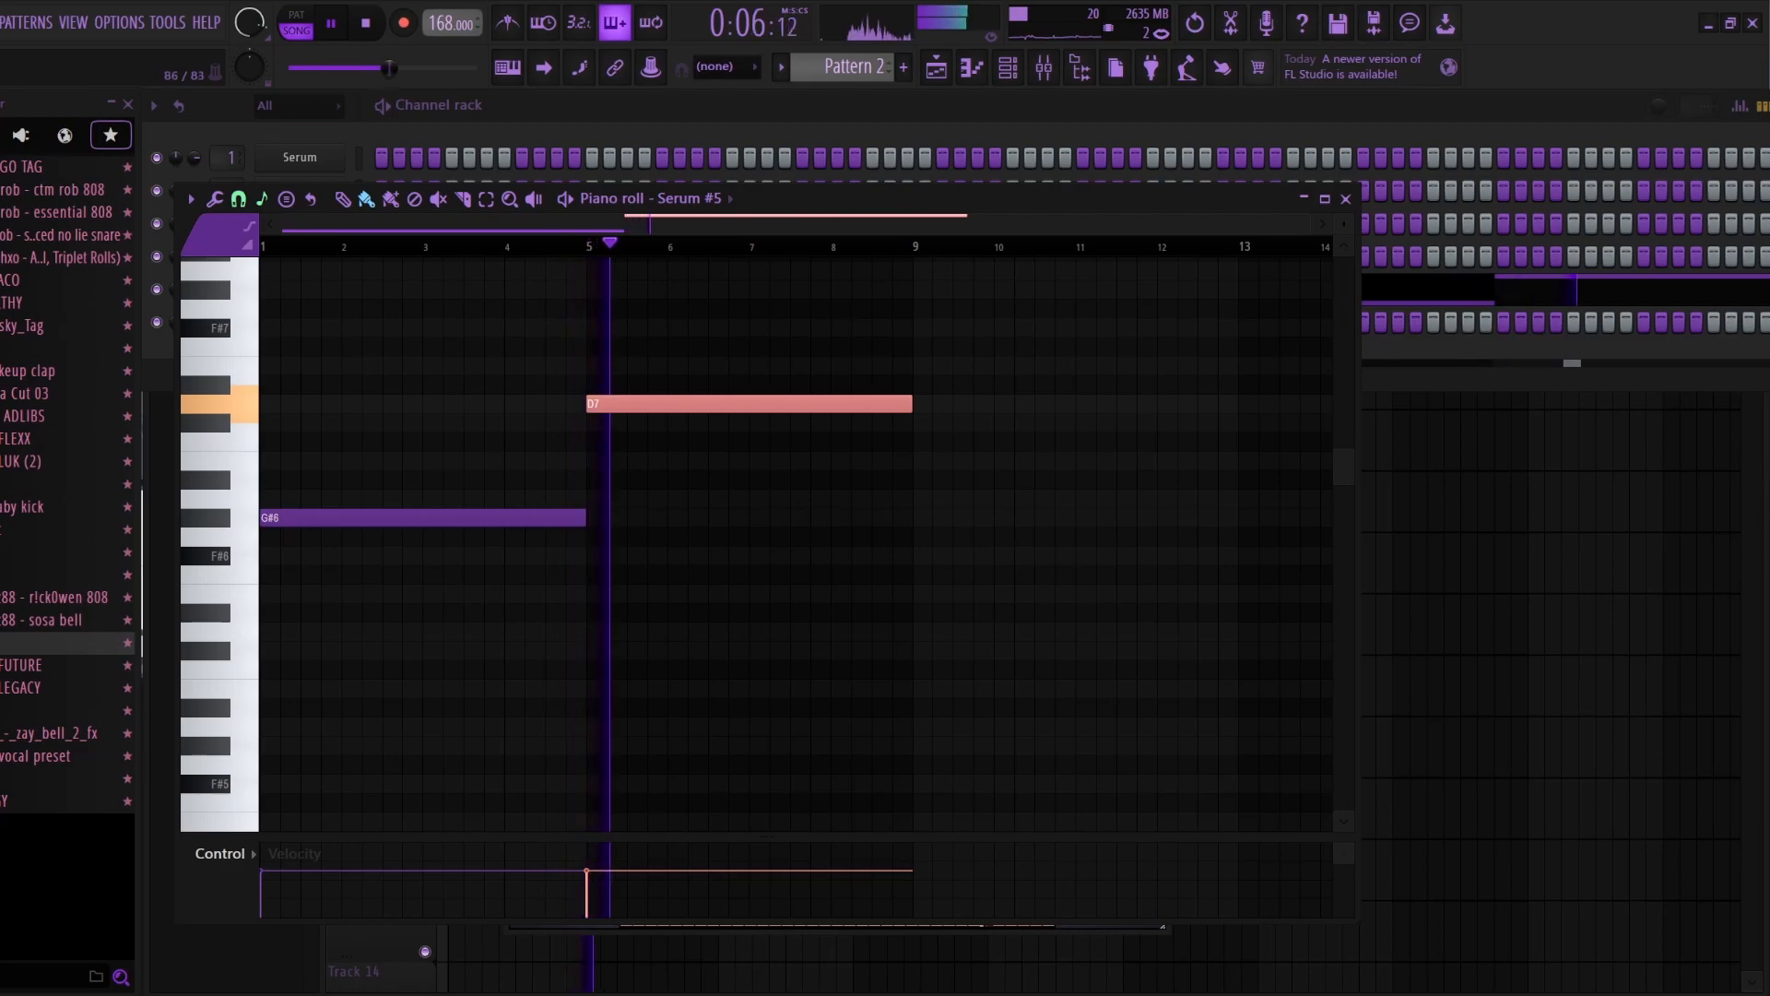
{"action": "key", "text": "space"}
{"action": "key", "text": "shift+Down"}
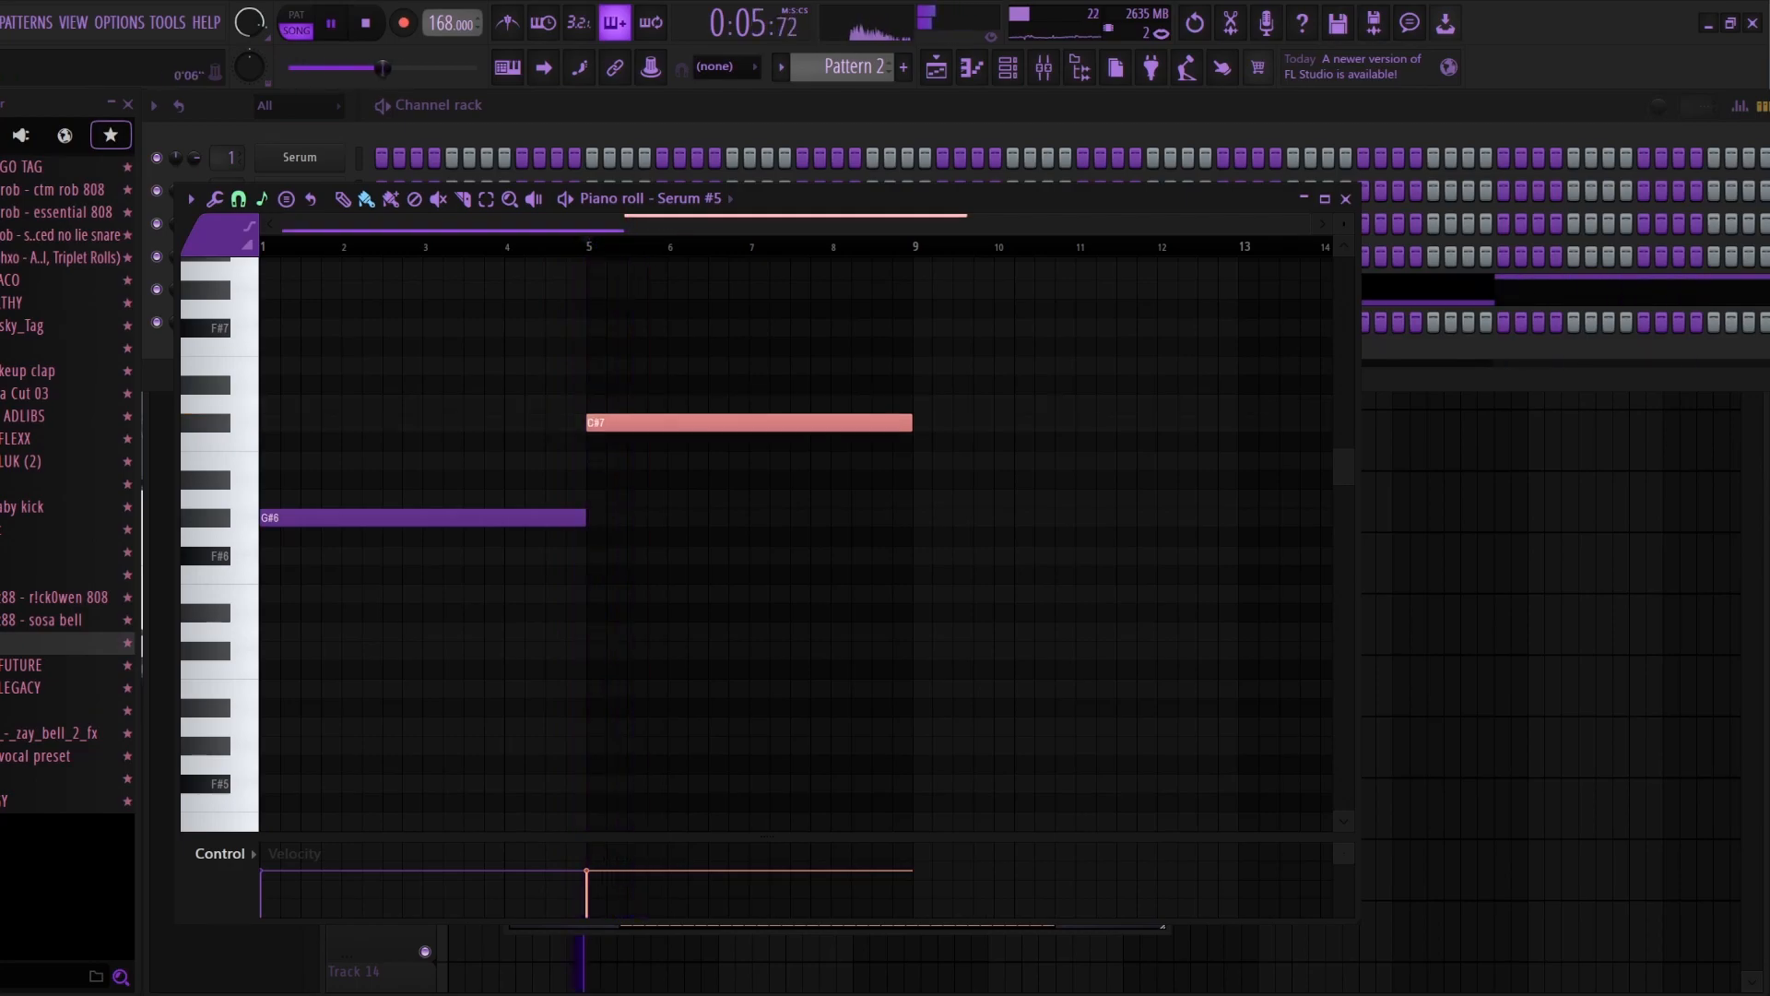
{"action": "key", "text": "space"}
{"action": "key", "text": "ctrl+d"}
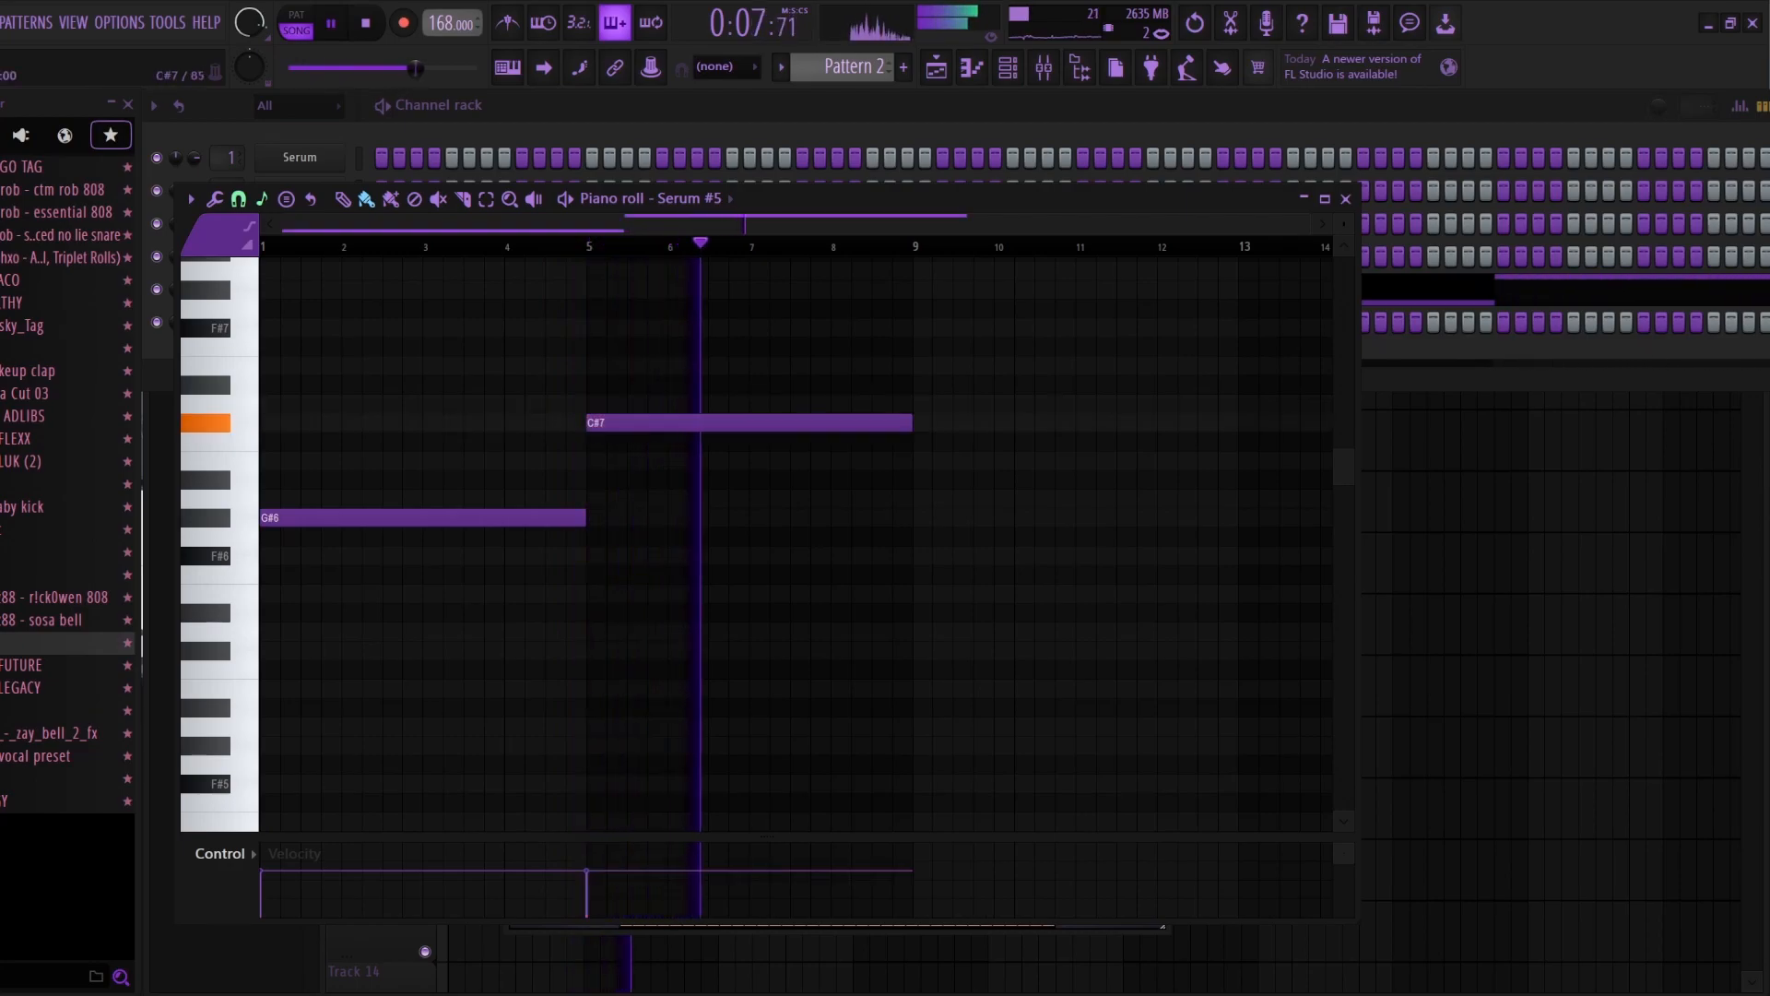
Step: Shorten the C#7 note to end at bar 8 and add a short B6 note starting there
{"action": "left_click_drag", "start_coordinate": [909, 422], "coordinate": [829, 423]}
{"action": "left_click", "coordinate": [840, 461]}
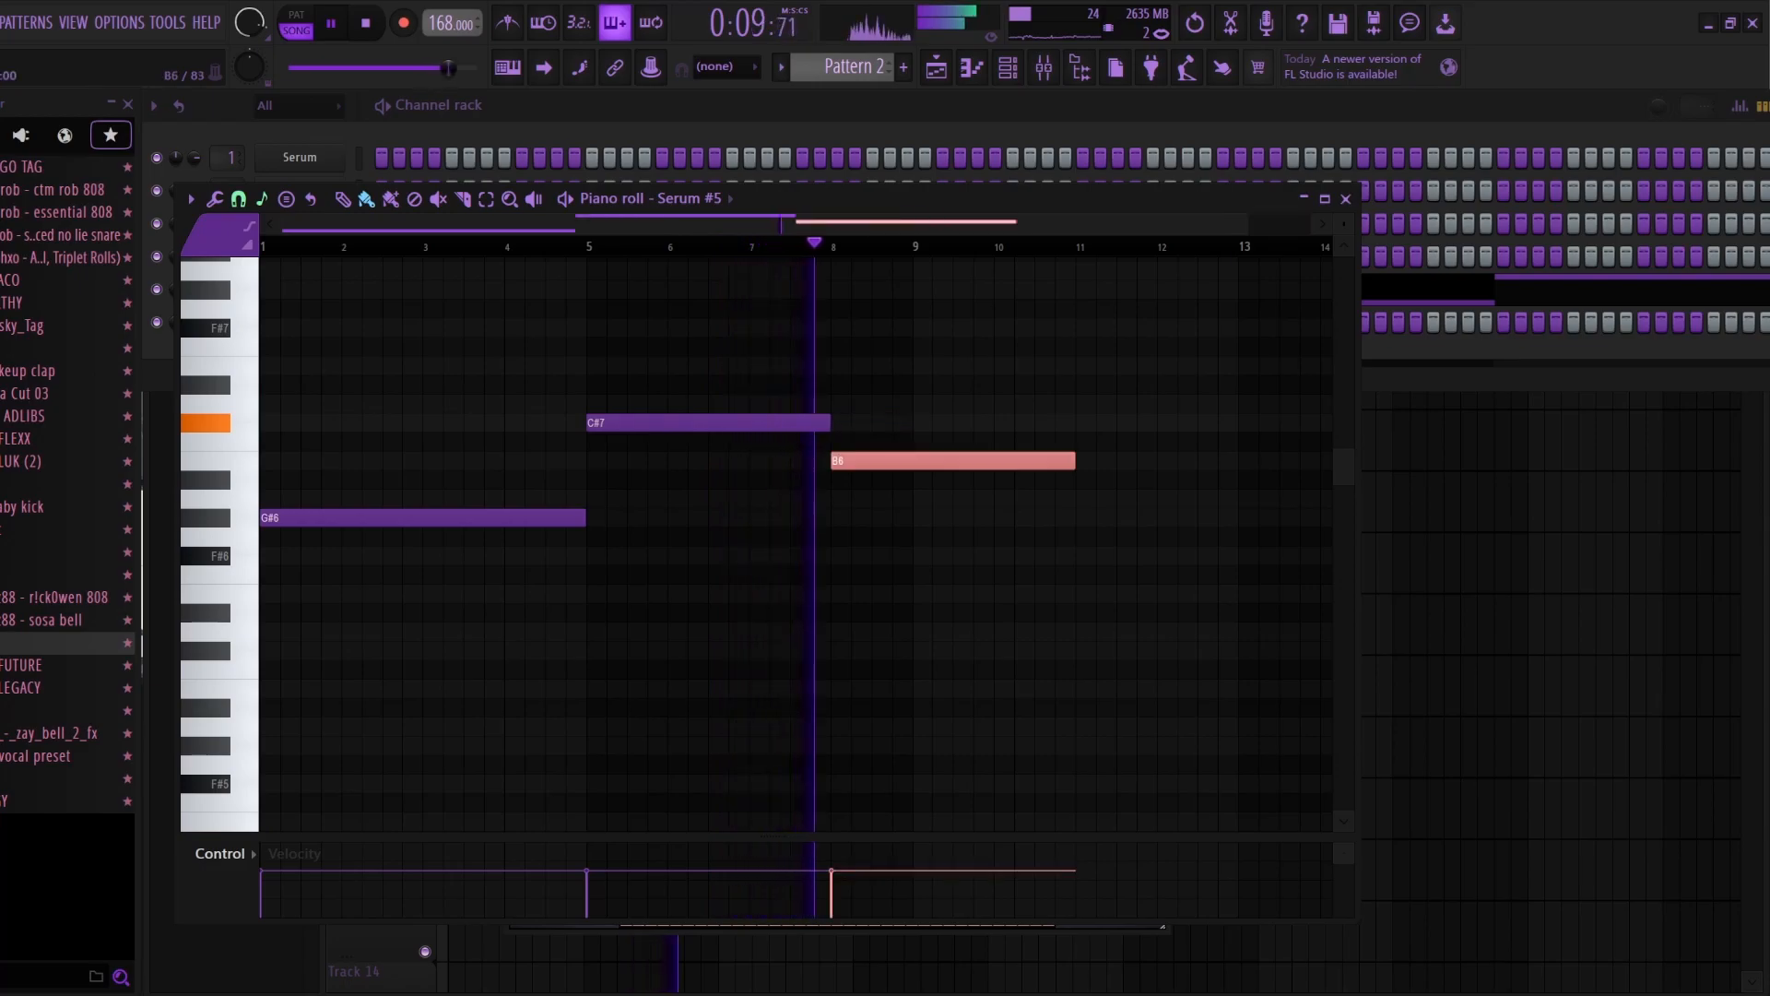
{"action": "left_click_drag", "start_coordinate": [1074, 461], "coordinate": [888, 461]}
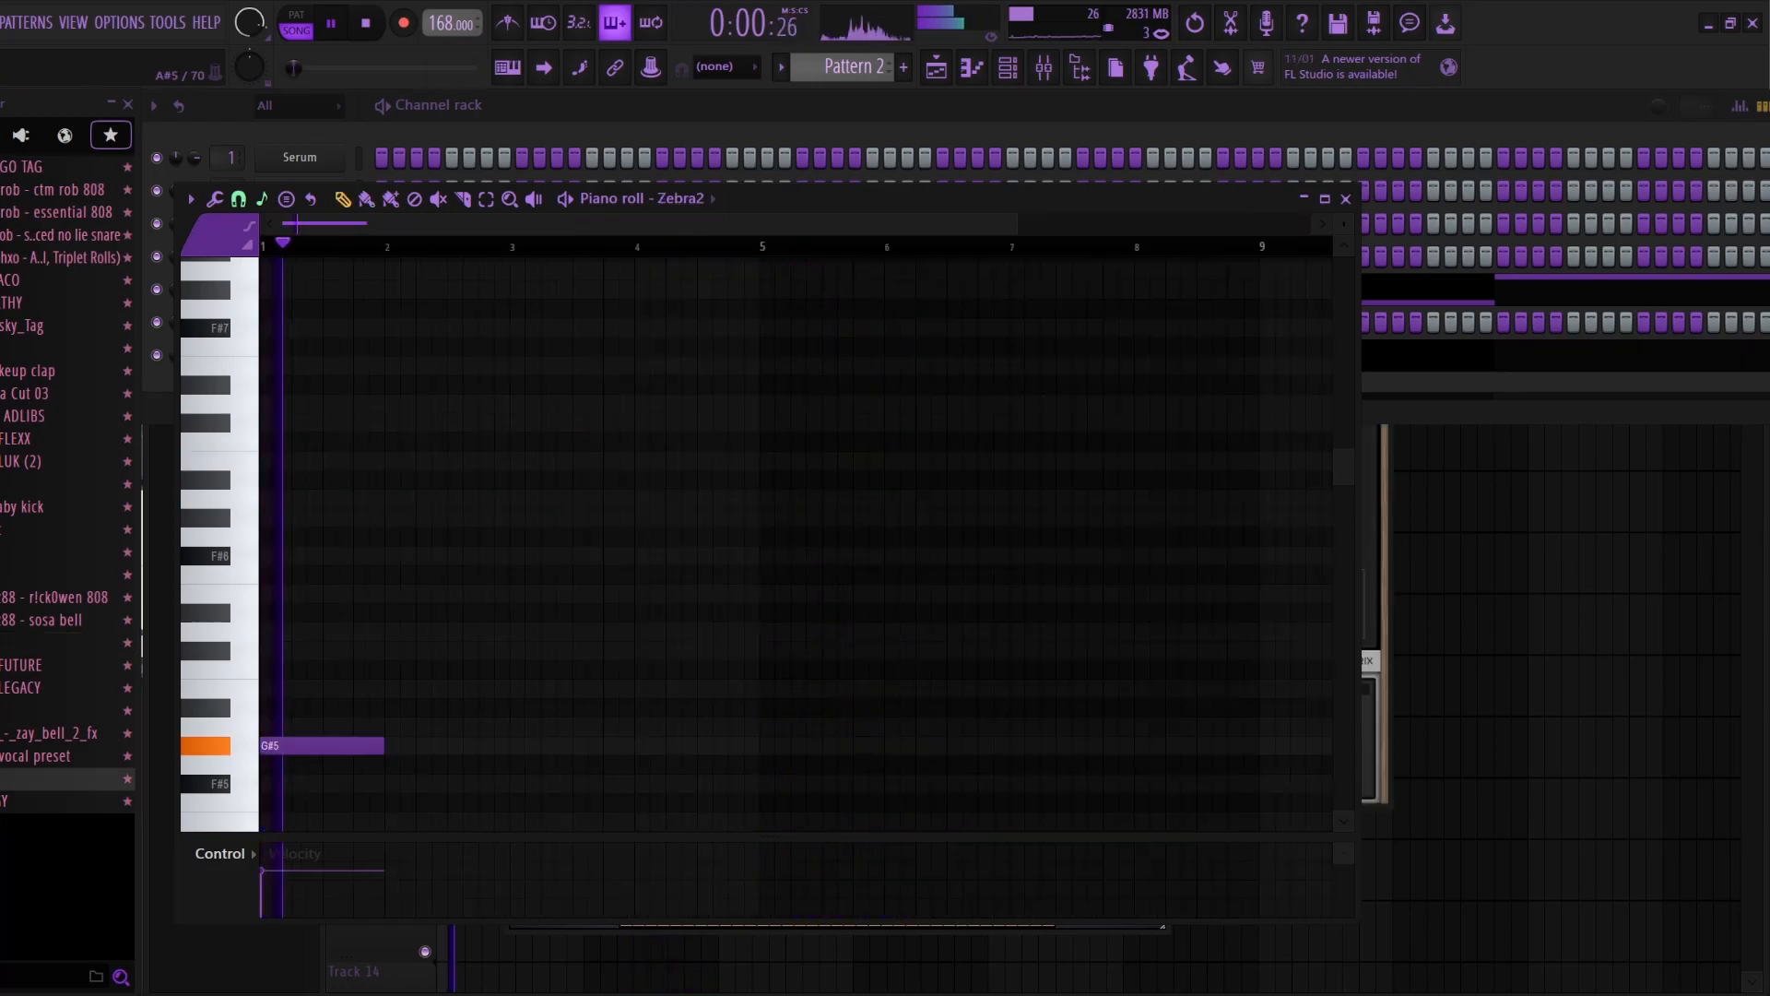
Step: Add A5, C#6 and B5 notes in bars 2 to 4 of the Zebra2 melody and duplicate the four-note phrase to bar 5
{"action": "left_click", "coordinate": [395, 727]}
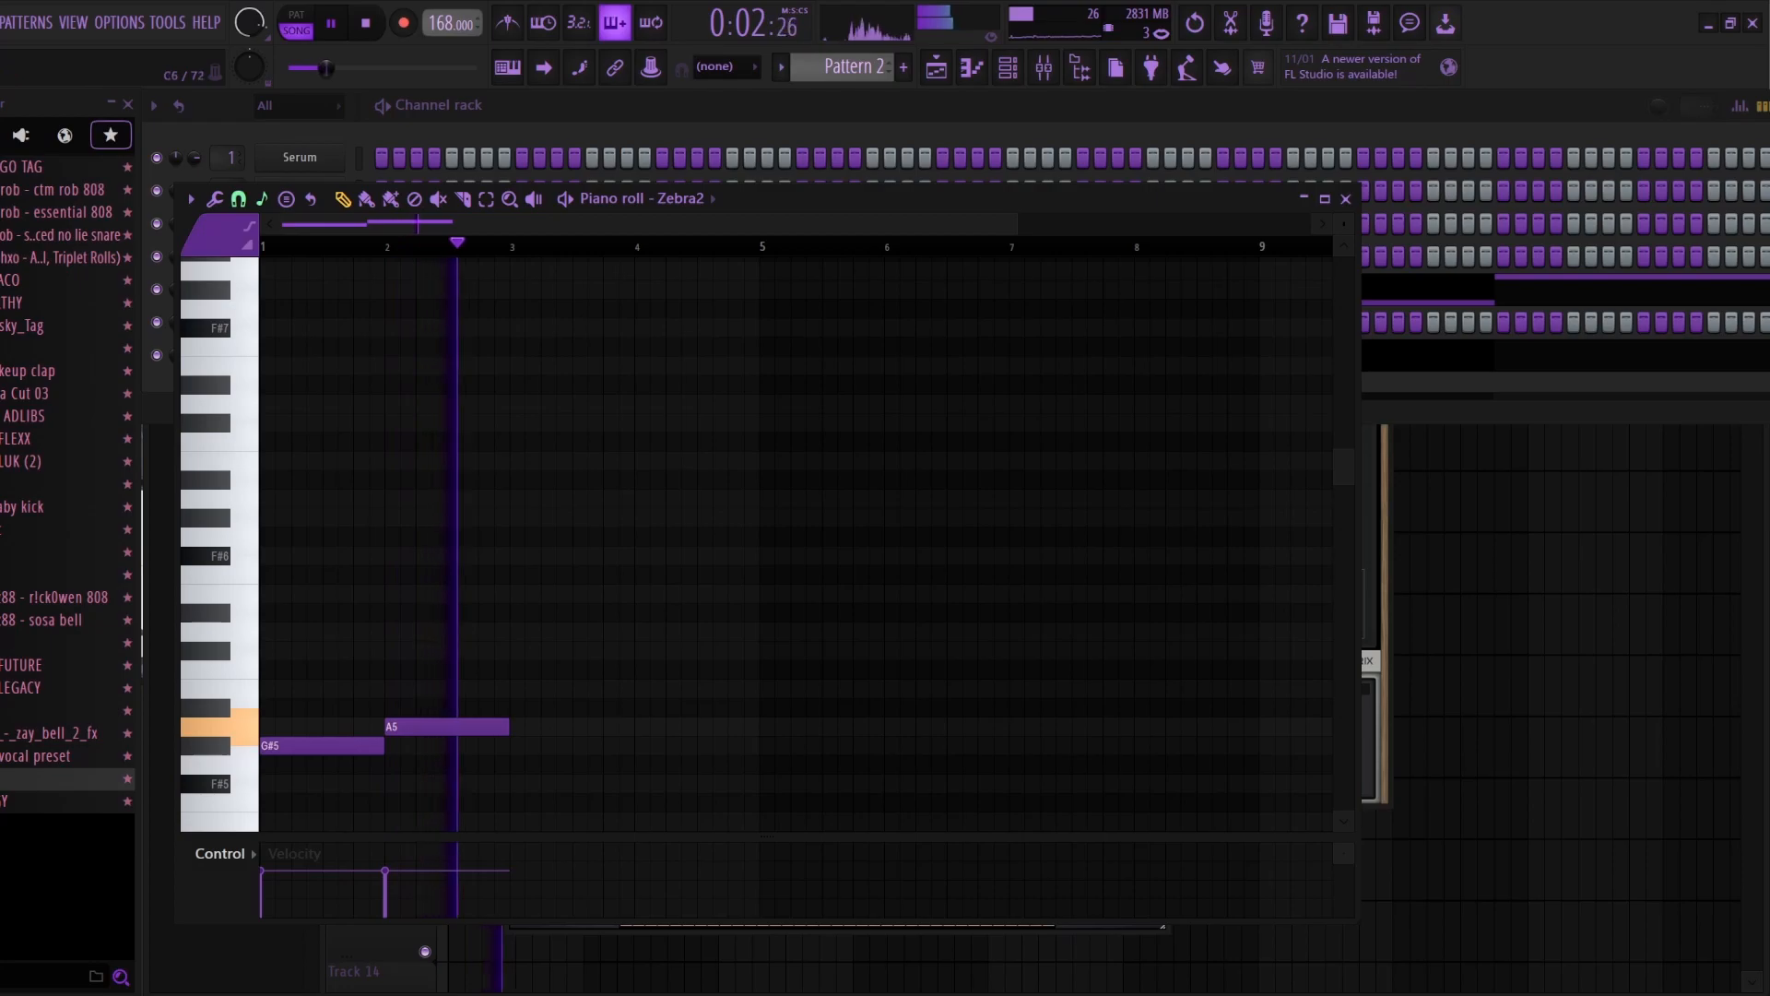
{"action": "left_click", "coordinate": [526, 645]}
{"action": "left_click", "coordinate": [650, 684]}
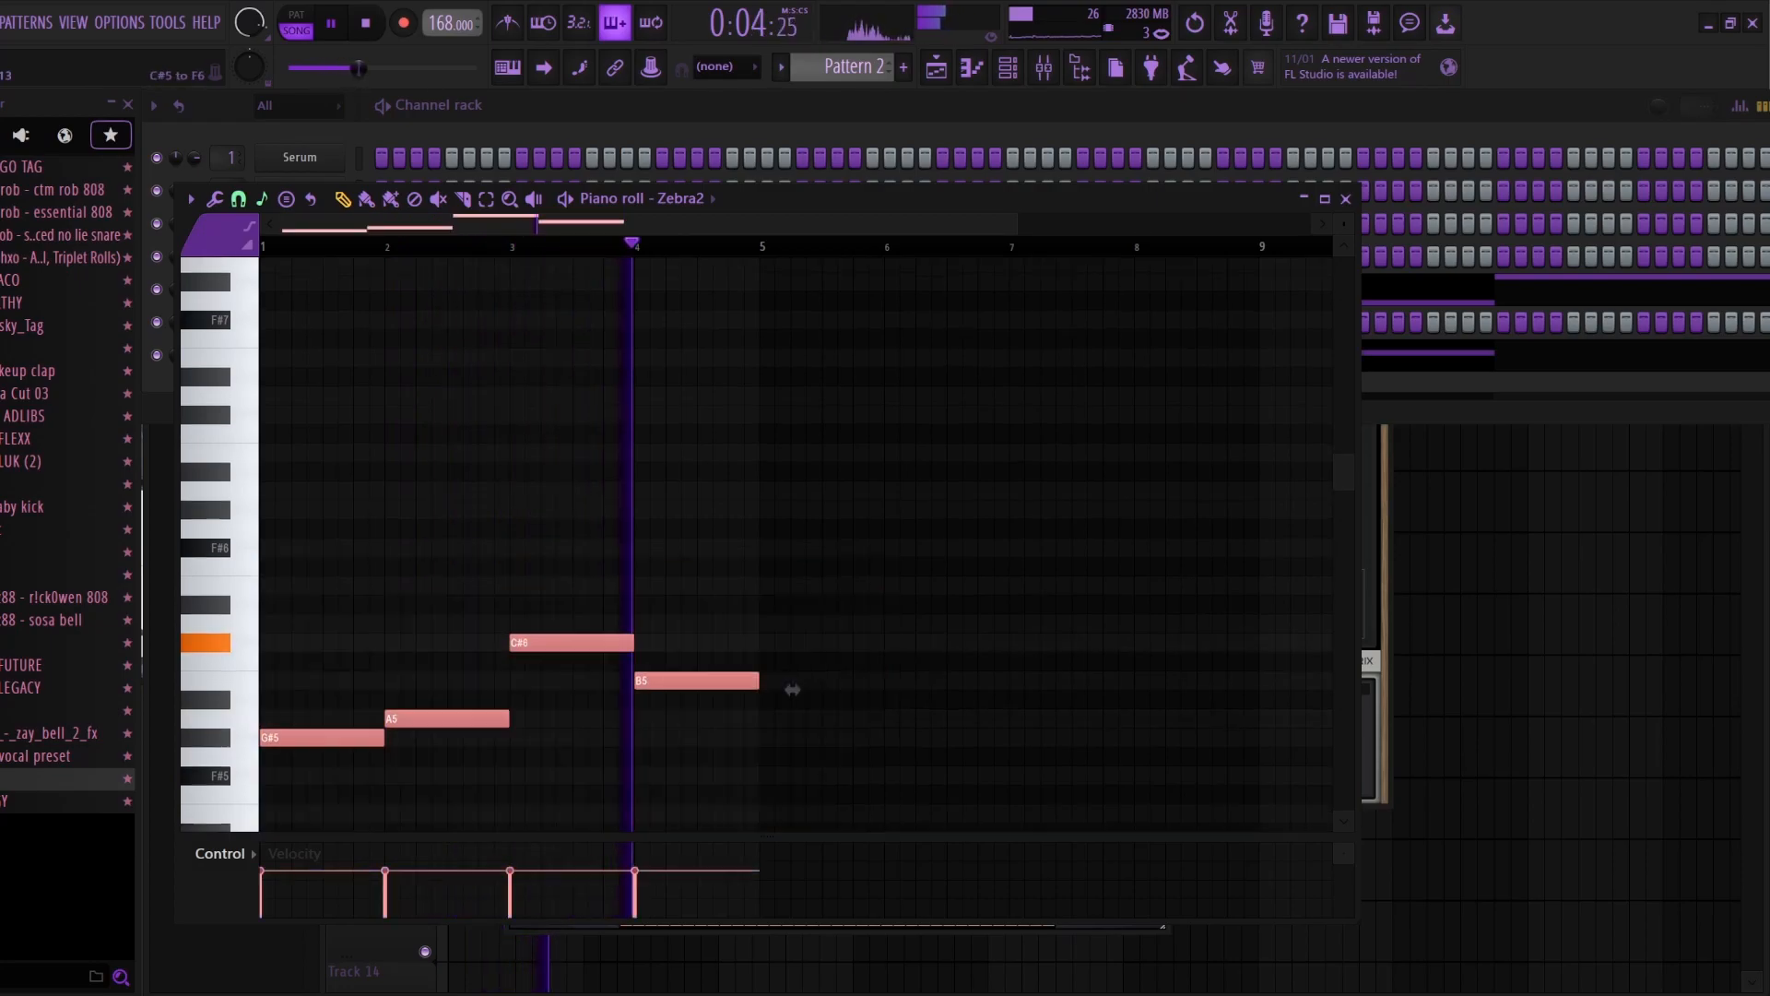
{"action": "key", "text": "ctrl+b"}
{"action": "key", "text": "ctrl+d"}
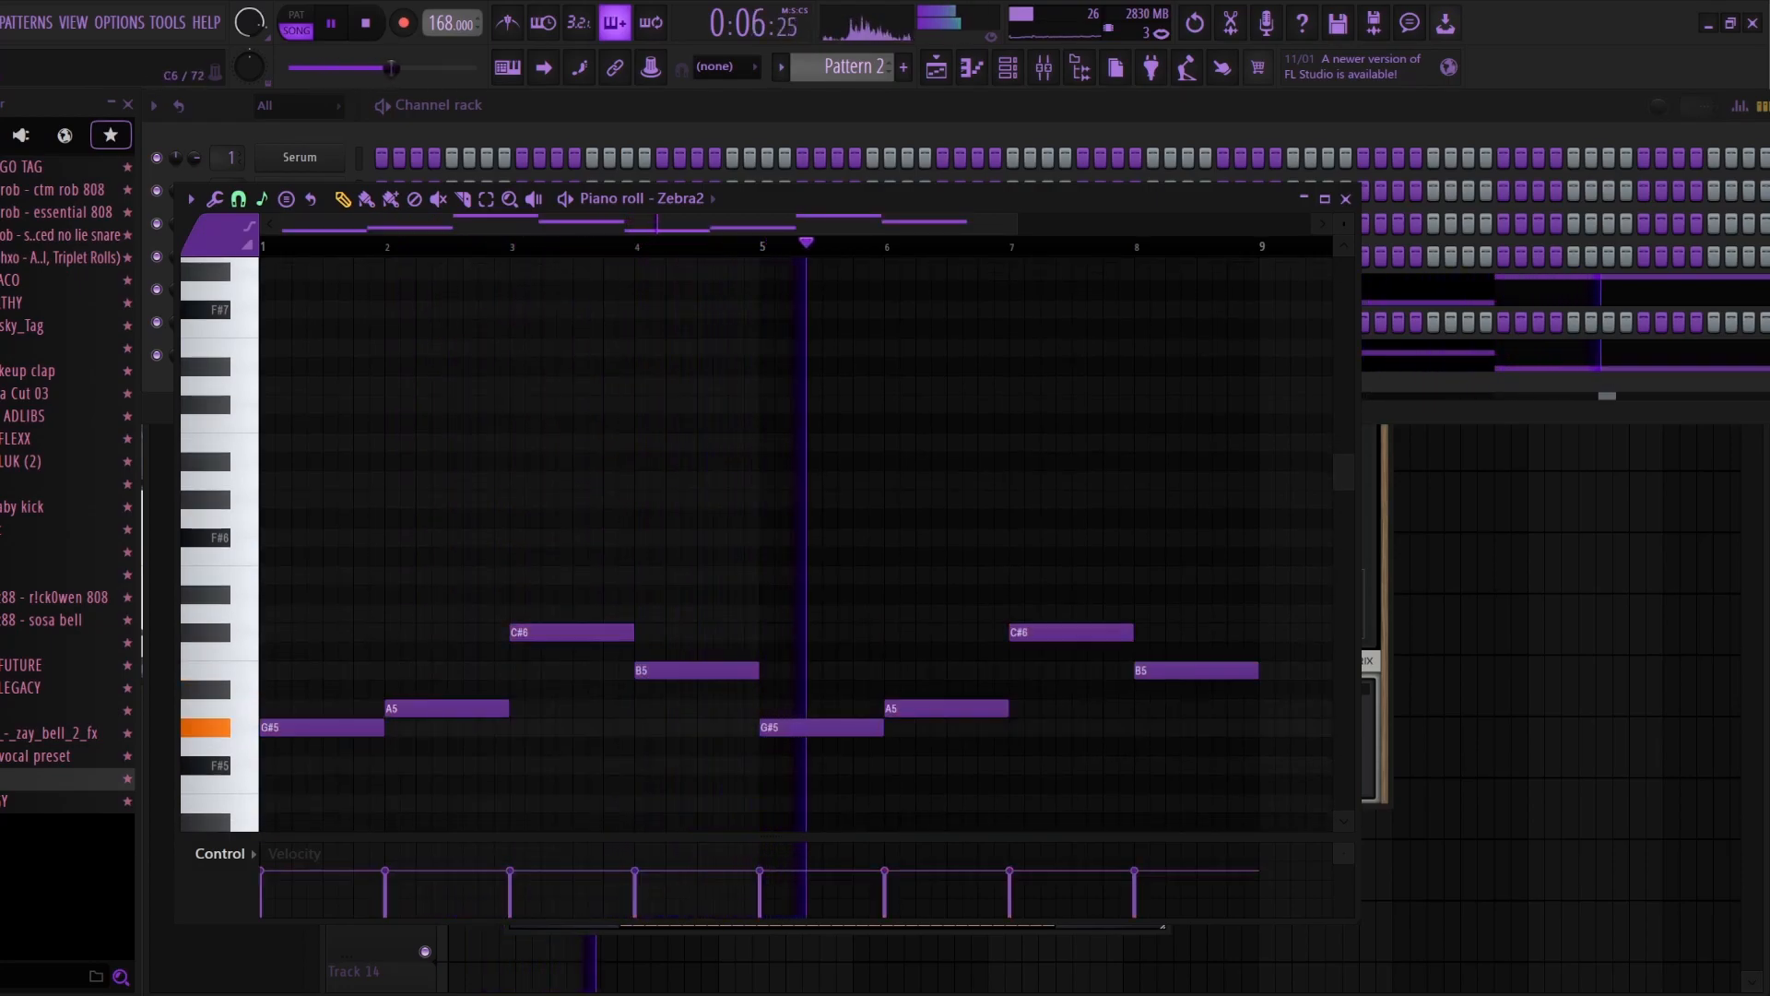
Step: Vary the repeated Zebra2 phrase by raising its third note to D6 and lowering its last note to F#5
{"action": "left_click_drag", "start_coordinate": [1061, 632], "coordinate": [1060, 613]}
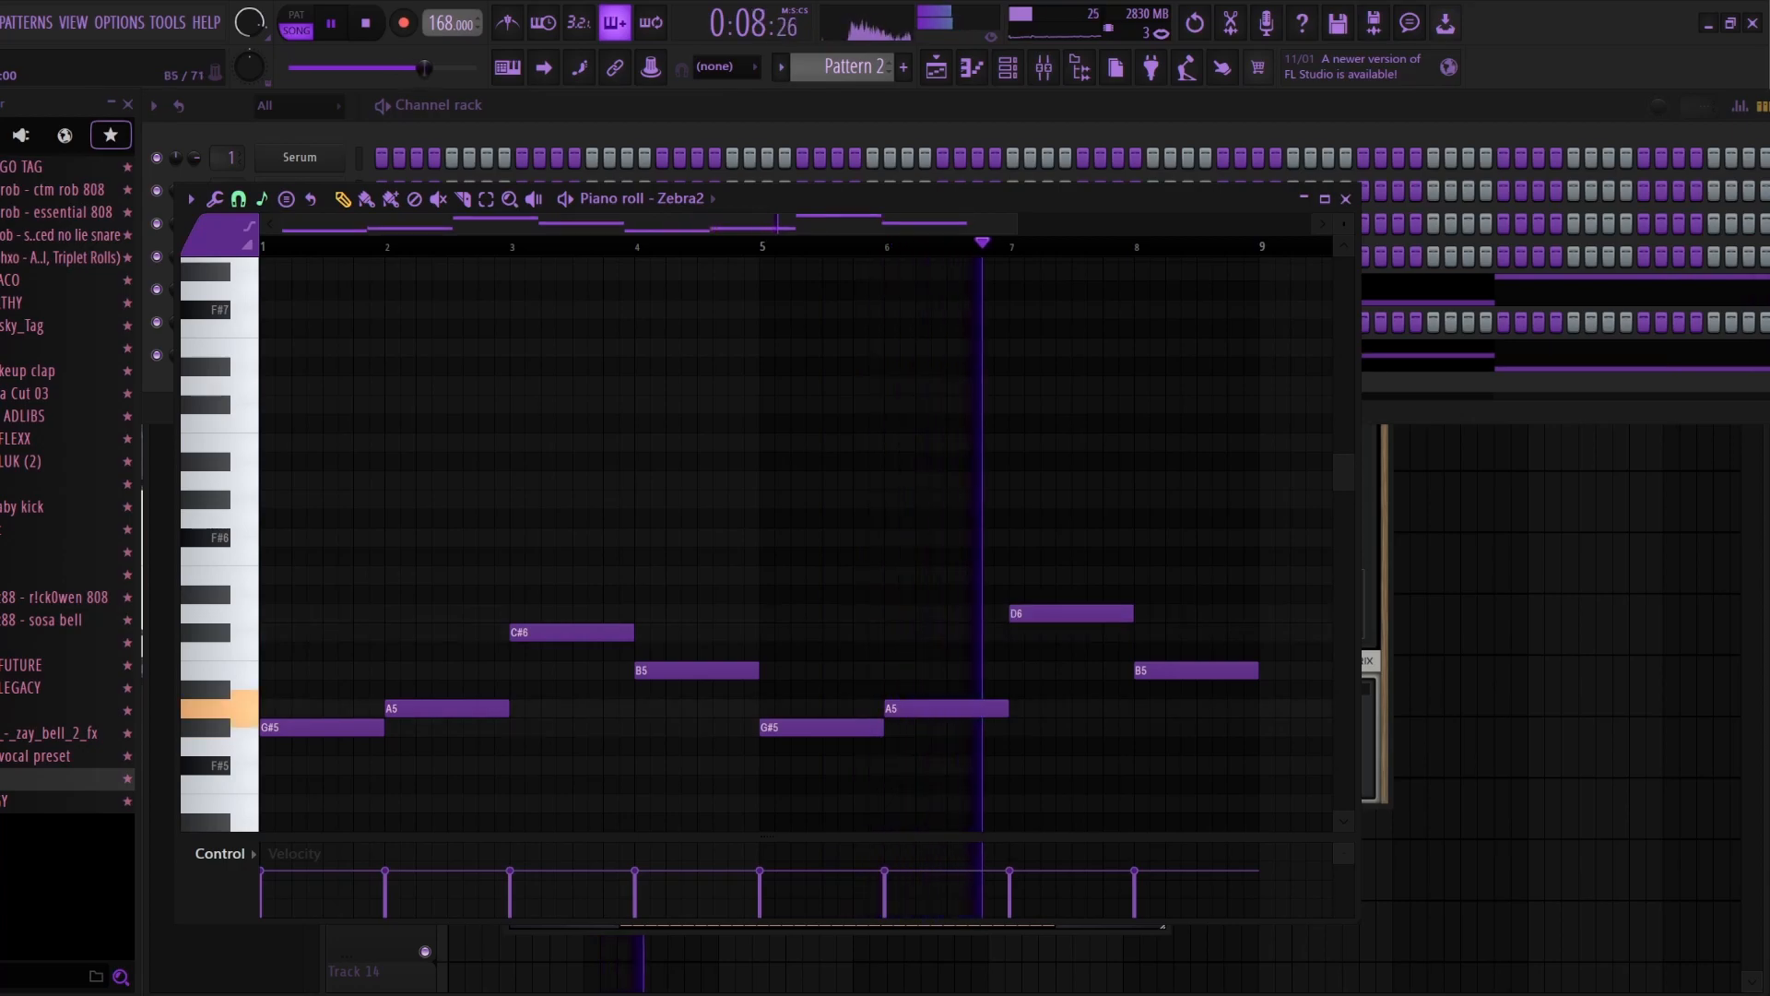
{"action": "left_click_drag", "start_coordinate": [1189, 670], "coordinate": [1190, 766]}
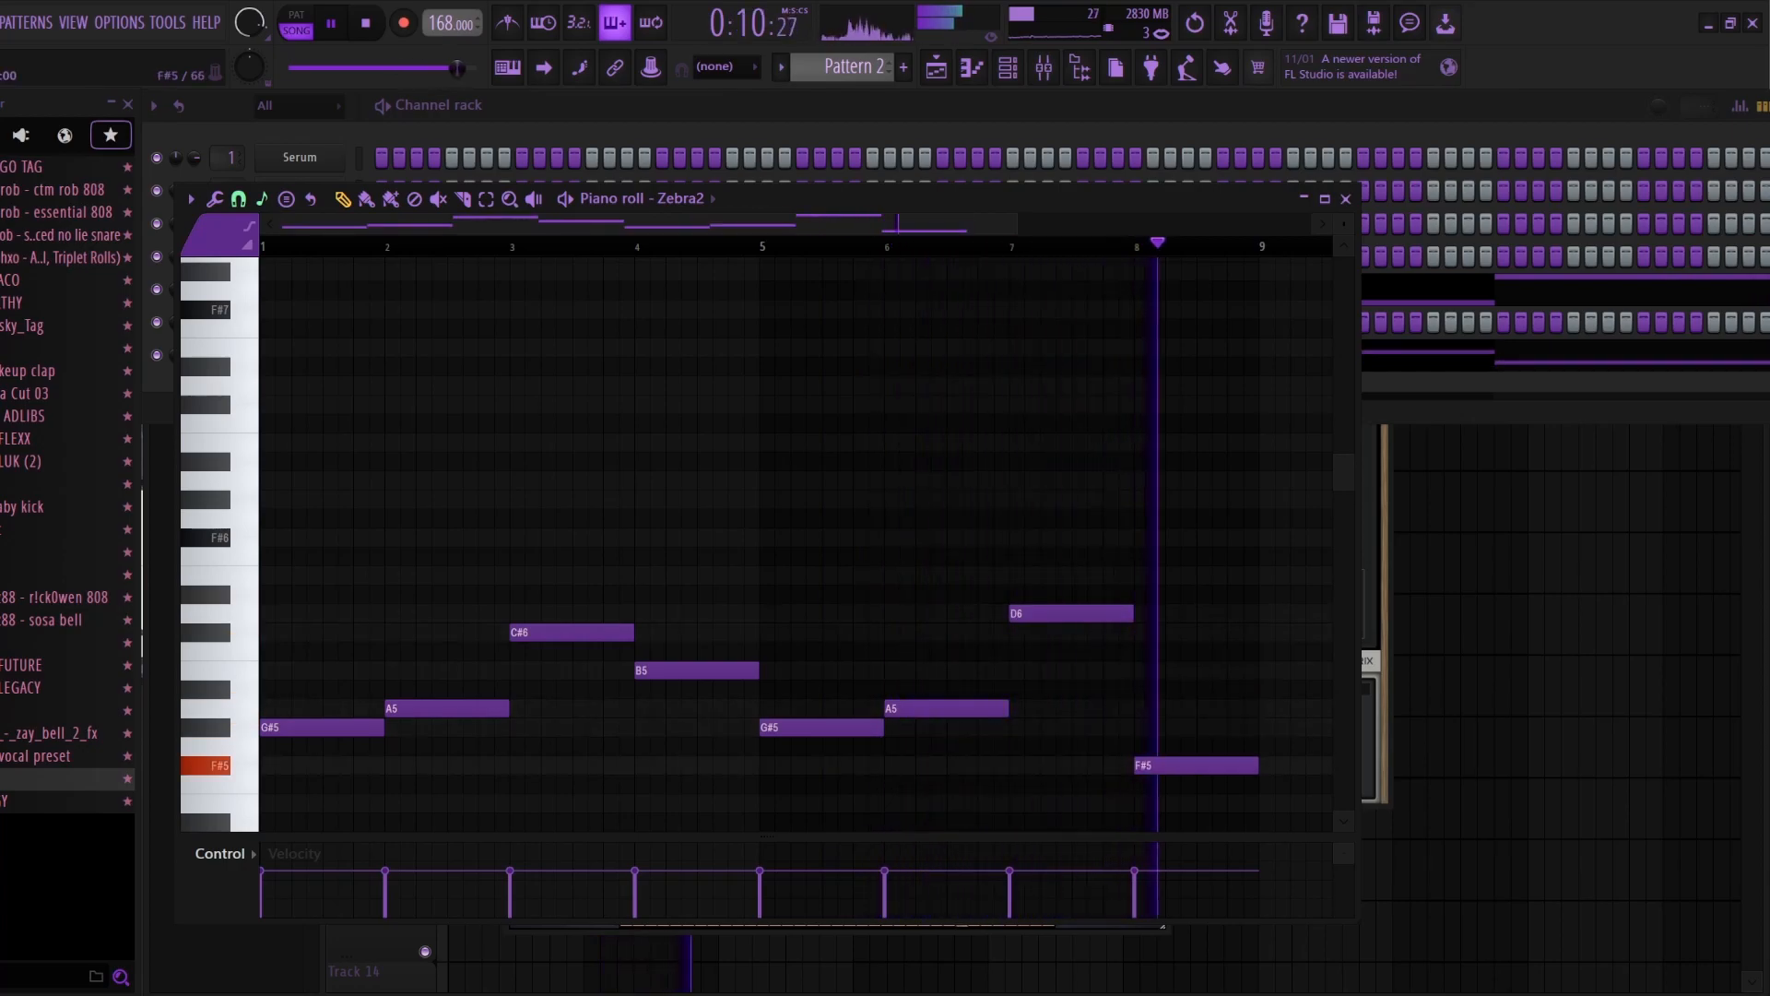
{"action": "scroll", "coordinate": [795, 544], "scroll_direction": "down", "scroll_amount": 3}
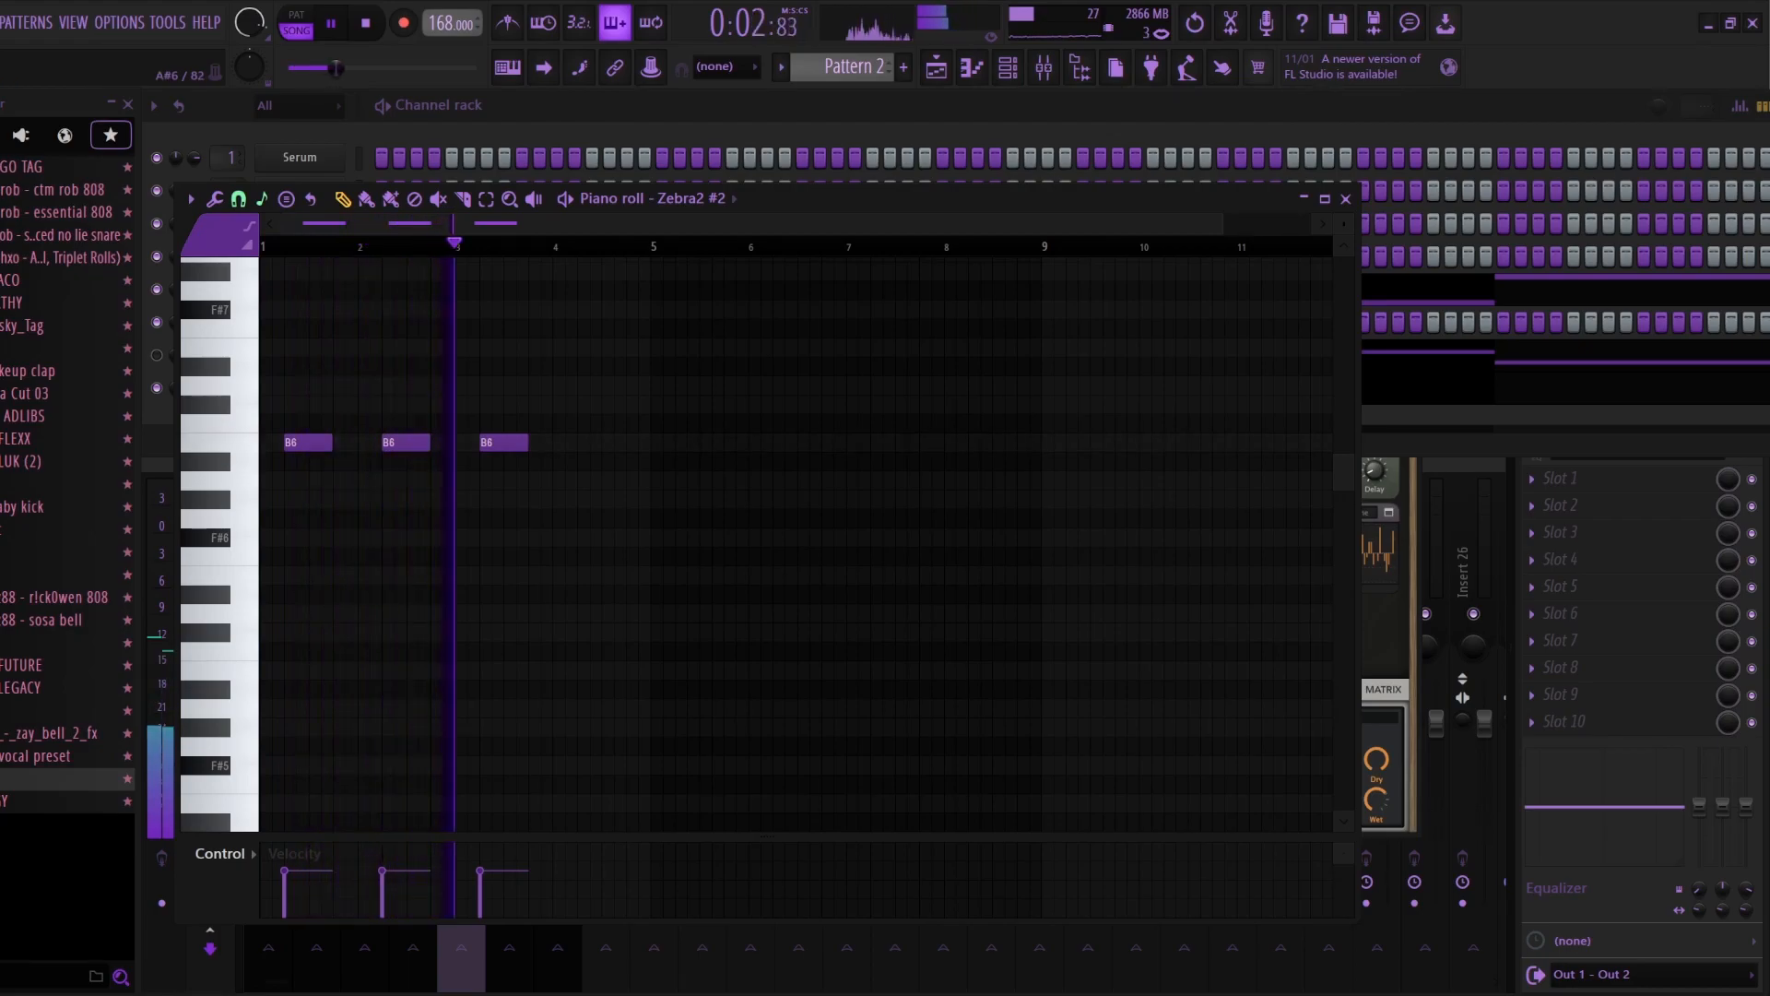
Step: Add a fourth B6 note in Zebra2 #2, duplicate the four notes to bars 5 to 8 at A6, and close the piano roll
{"action": "left_click", "coordinate": [583, 443]}
{"action": "left_click_drag", "start_coordinate": [651, 246], "coordinate": [542, 246]}
{"action": "key", "text": "ctrl+a"}
{"action": "key", "text": "ctrl+b"}
{"action": "key", "text": "Down"}
{"action": "key", "text": "Down"}
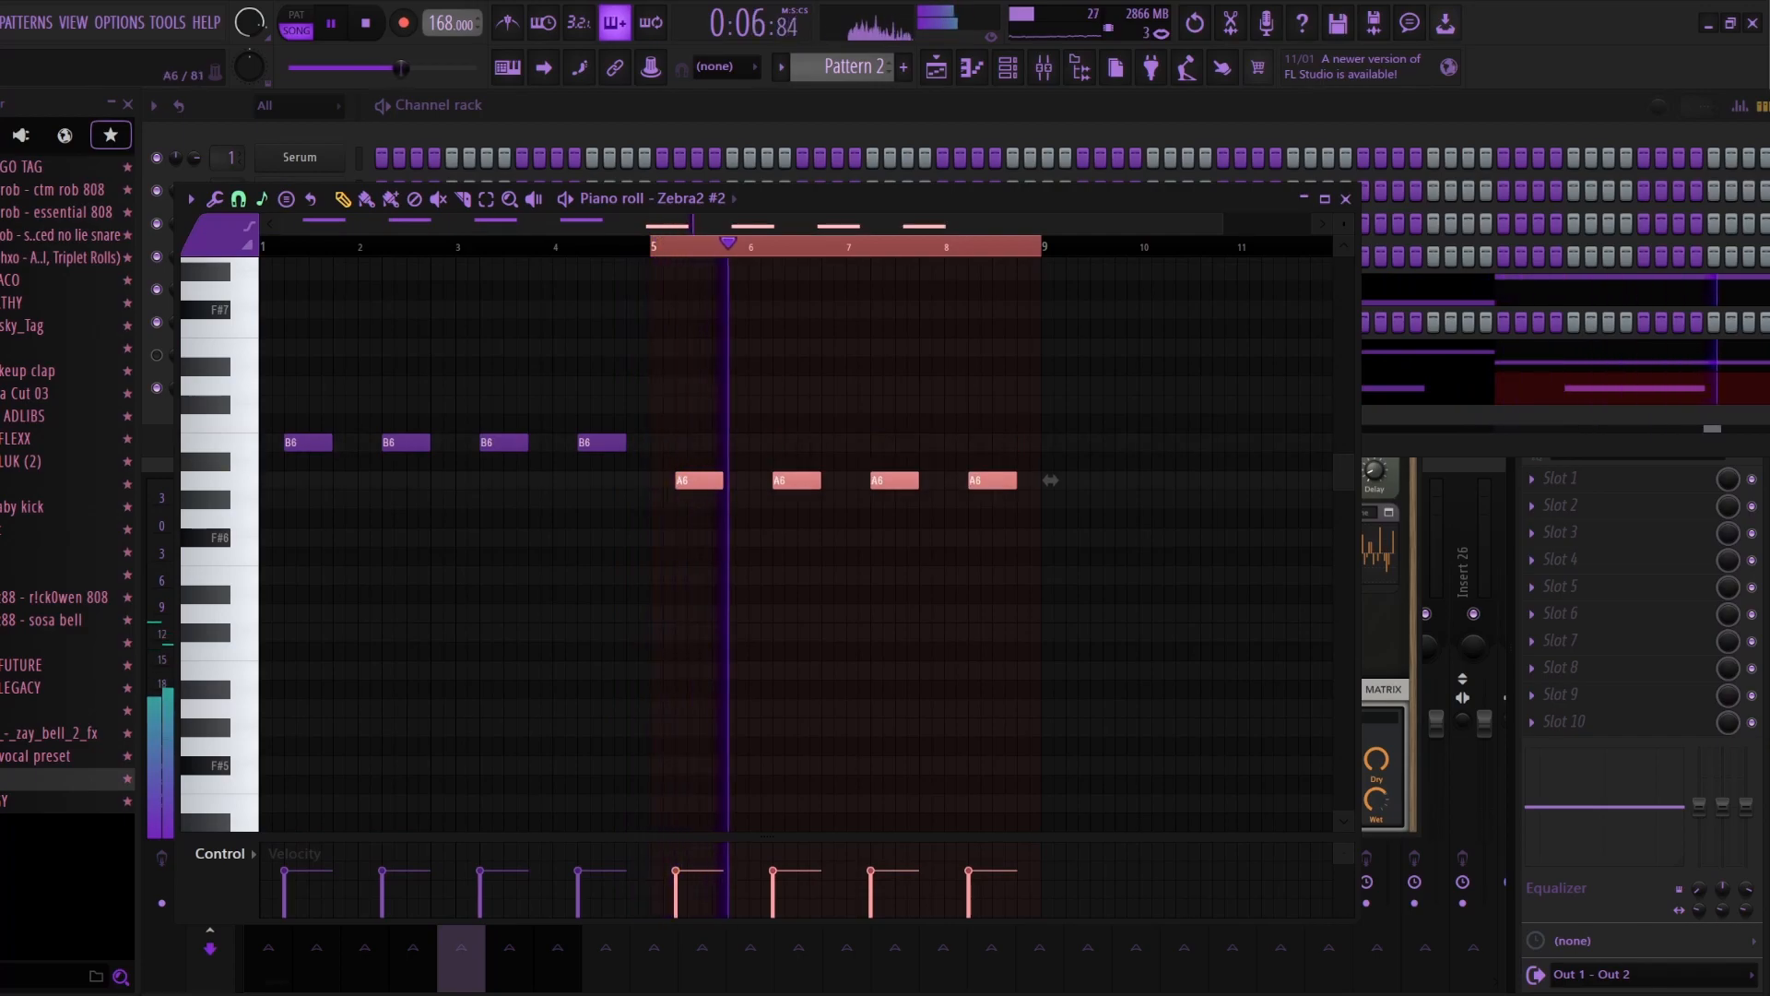
{"action": "key", "text": "F7"}
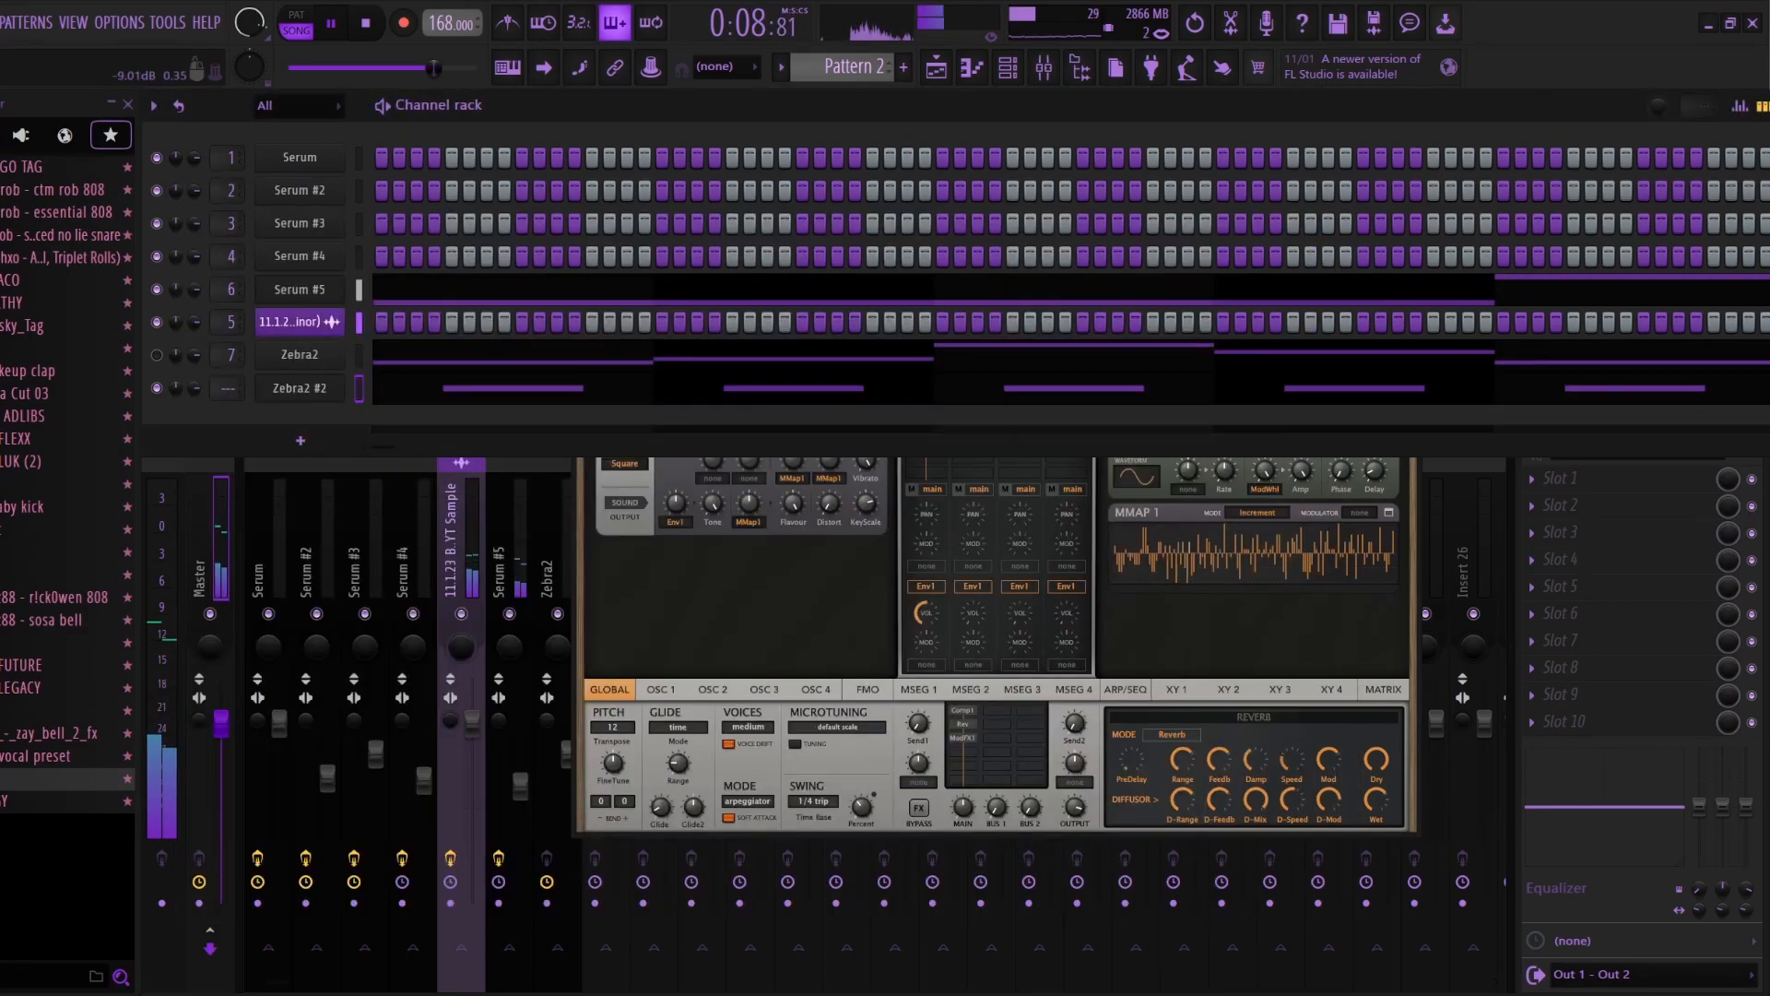
Step: Close the open Zebra2 window and route the Zebra2 #2 channel to mixer track 8
{"action": "key", "text": "Escape"}
{"action": "key", "text": "Escape"}
{"action": "right_click", "coordinate": [608, 563]}
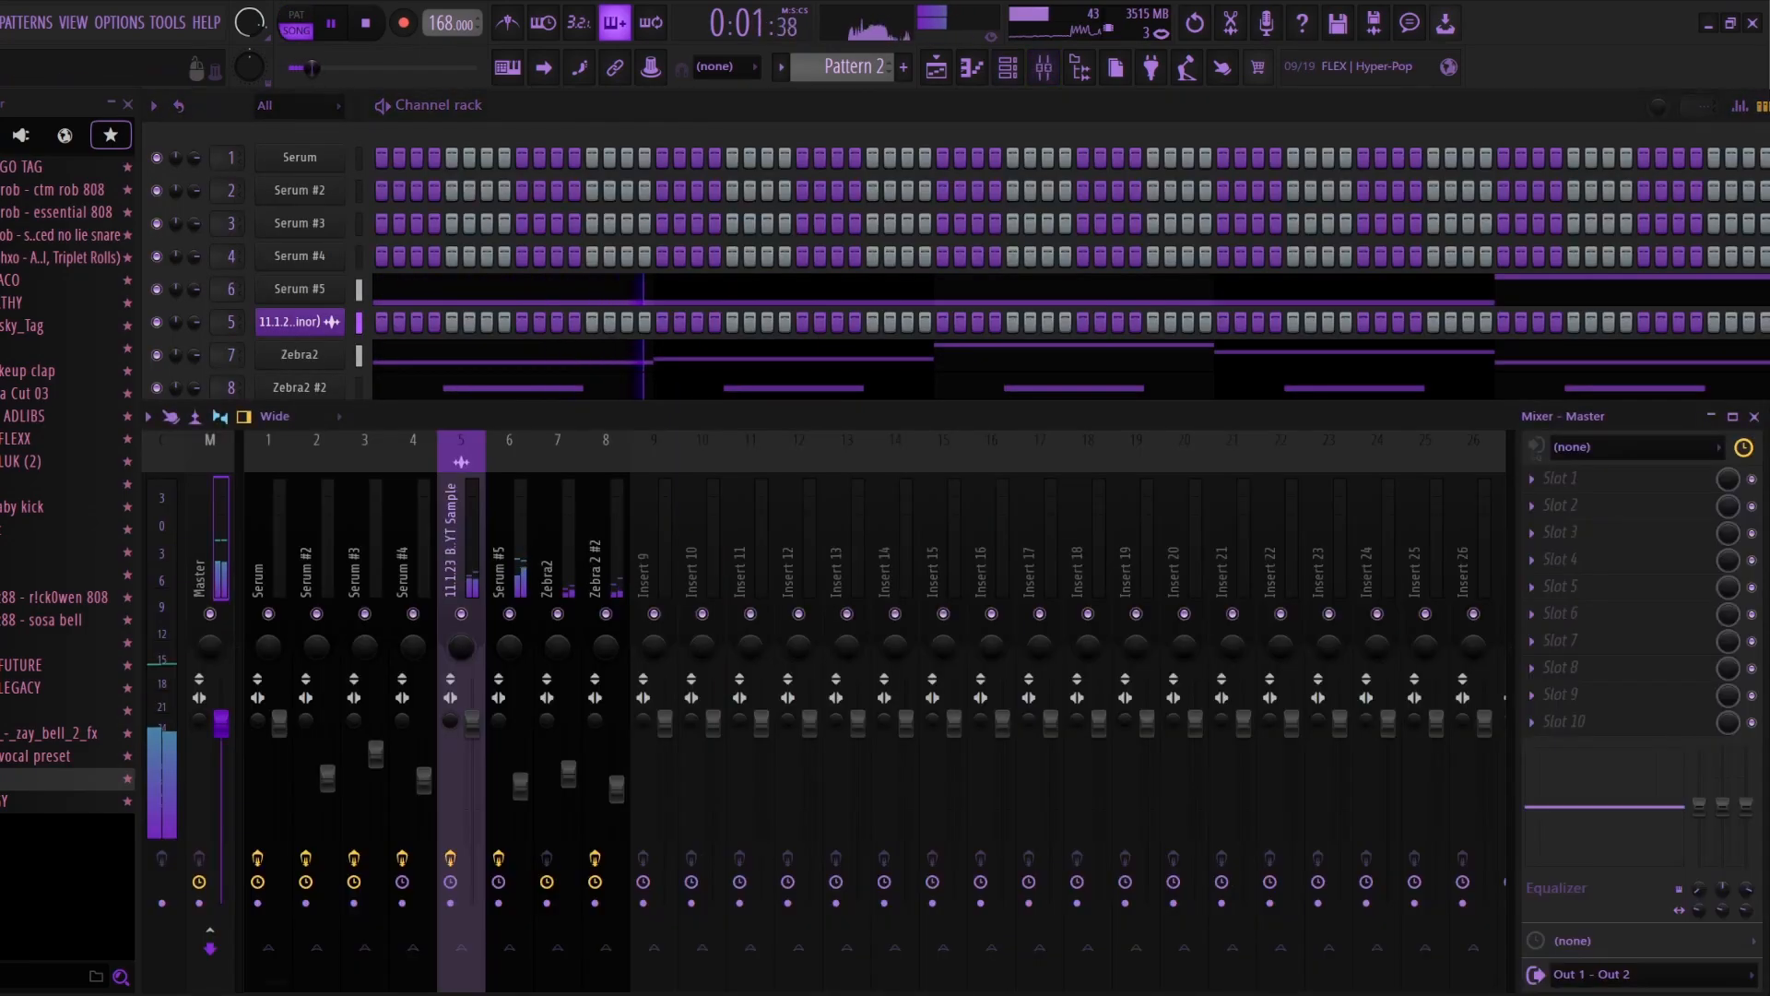
Step: Route the Zebra2 #3 channel to mixer track 9 and lower that track's volume fader
{"action": "right_click", "coordinate": [671, 572]}
{"action": "mouse_move", "coordinate": [751, 641]}
{"action": "left_click", "coordinate": [1000, 640]}
{"action": "left_click_drag", "start_coordinate": [665, 724], "coordinate": [664, 818]}
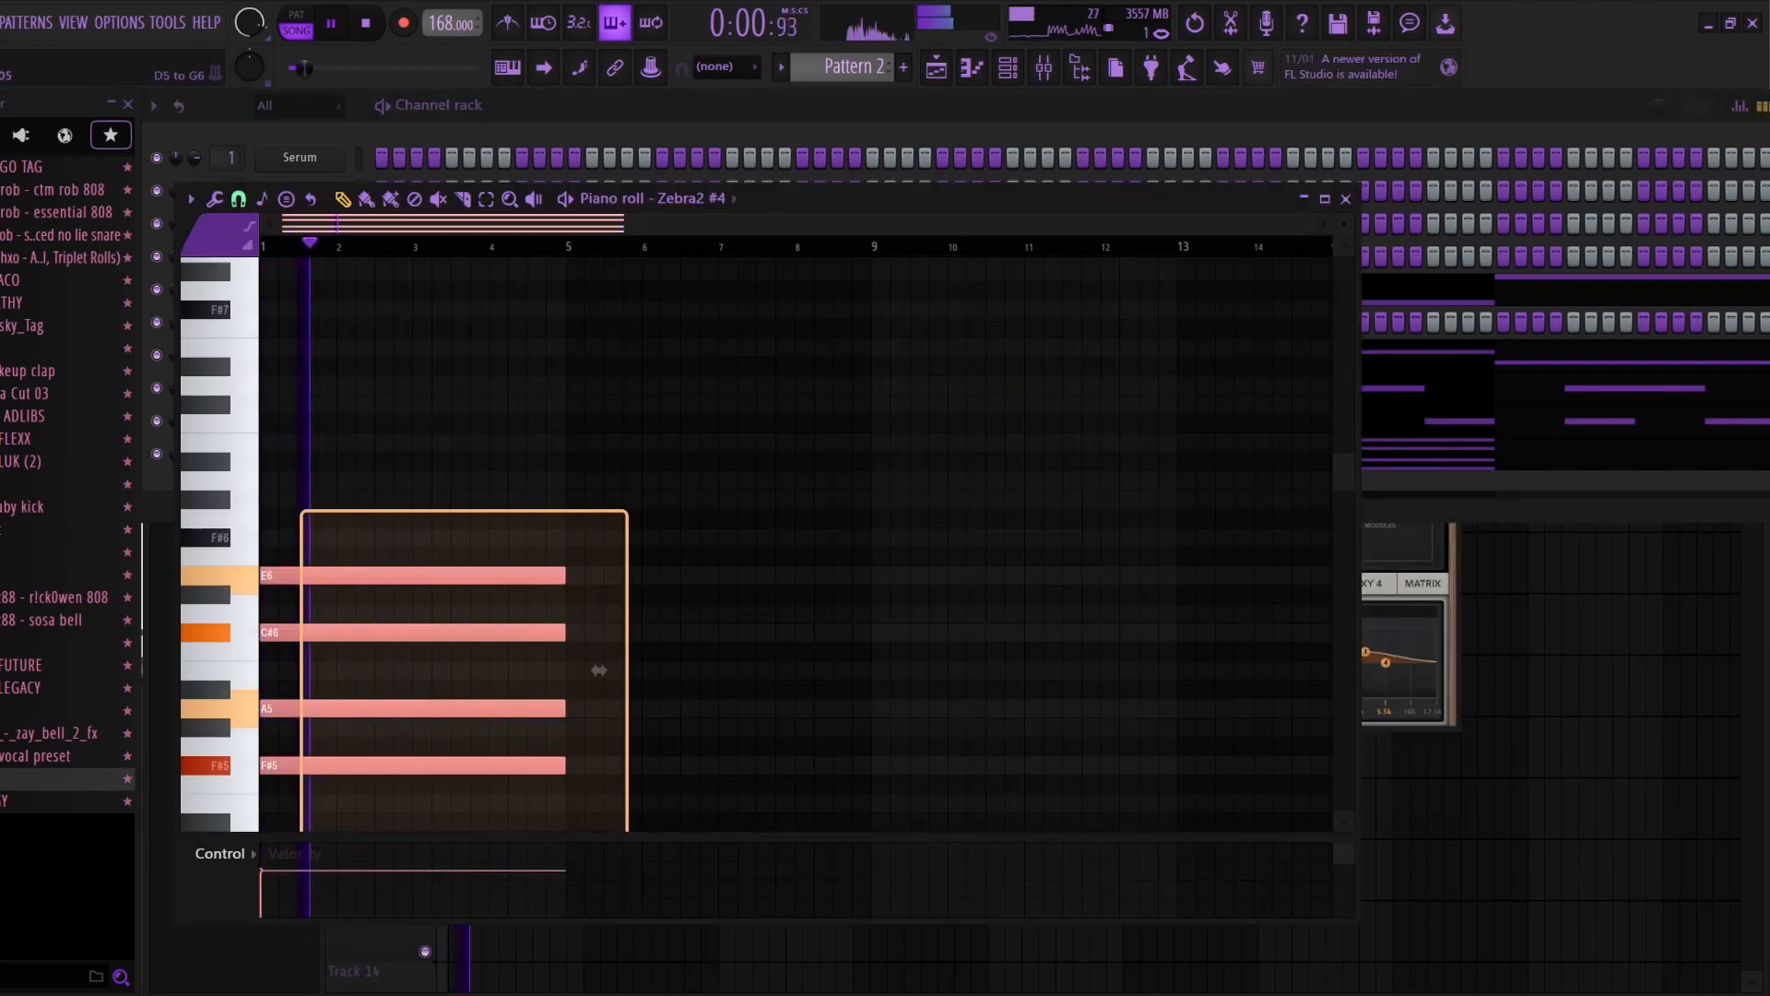
Step: Place a higher copy of the Zebra2 #4 chord at bar 5, deselect the notes and close the piano roll
{"action": "mouse_move", "coordinate": [599, 671]}
{"action": "left_mouse_down"}
{"action": "mouse_move", "coordinate": [905, 664]}
{"action": "mouse_move", "coordinate": [924, 605]}
{"action": "mouse_move", "coordinate": [901, 624]}
{"action": "left_mouse_up"}
{"action": "key", "text": "ctrl+d"}
{"action": "key", "text": "Escape"}
Step: View the preset loaded in Zebra2 #4 and close the plugin window
{"action": "left_click", "coordinate": [300, 454]}
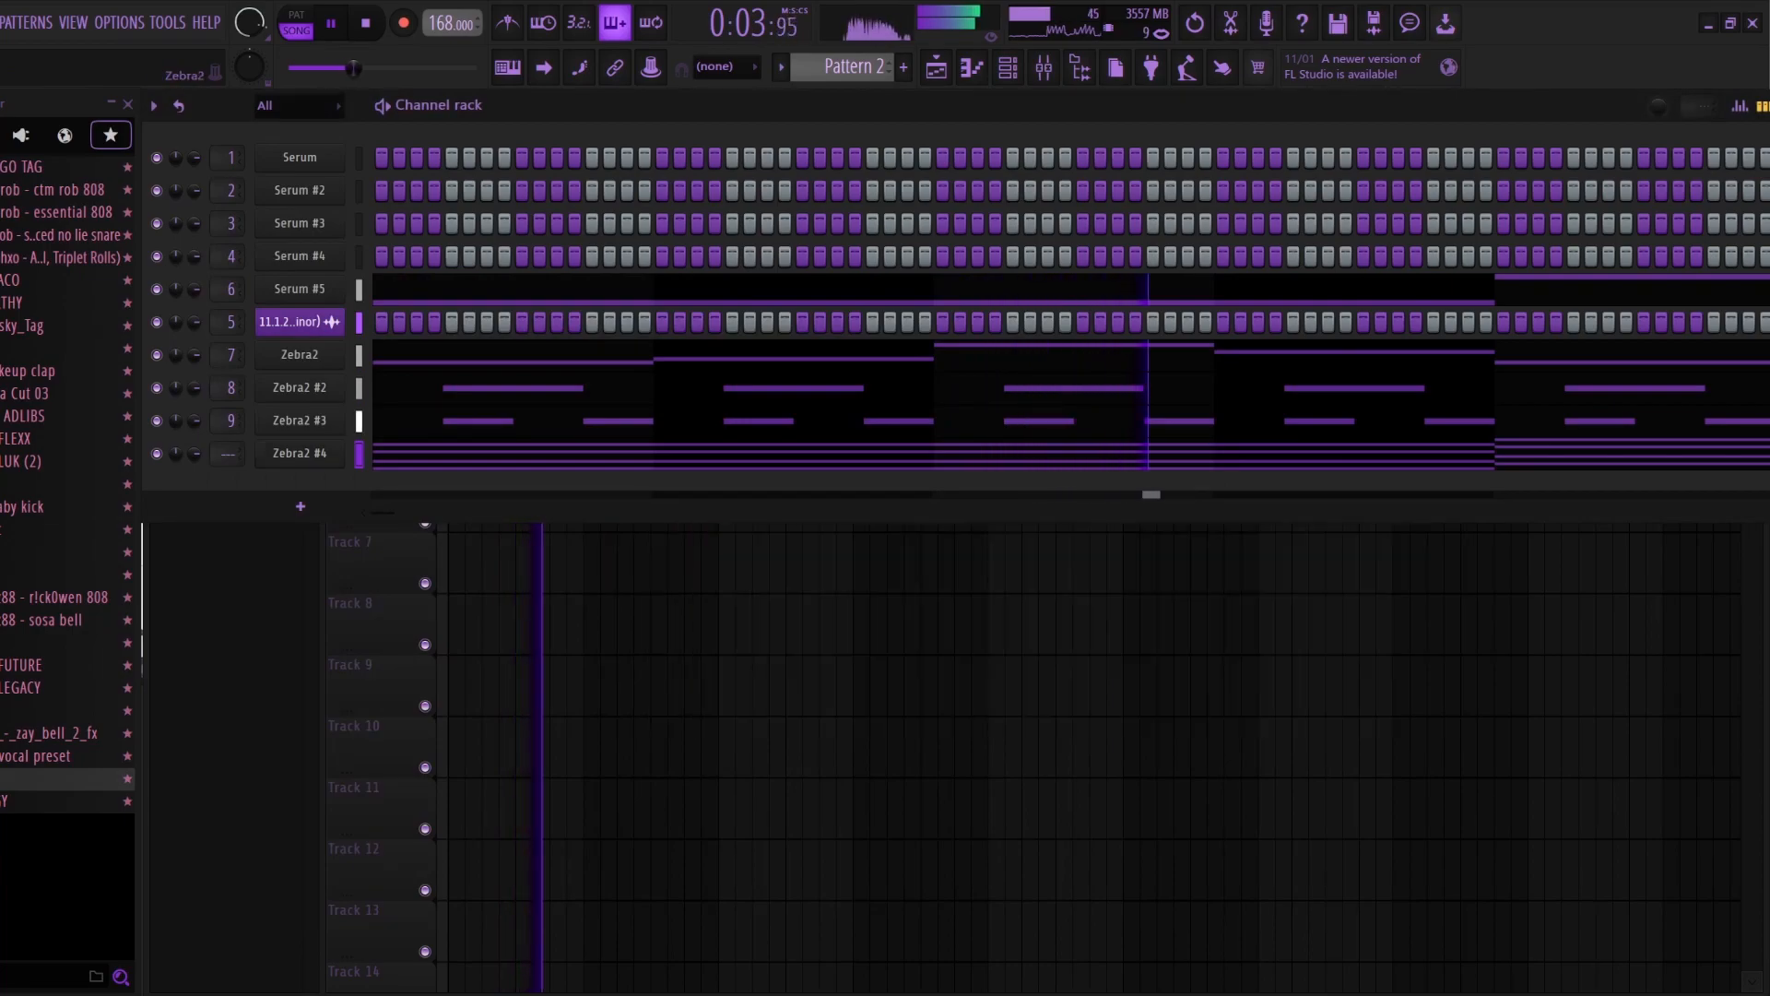
{"action": "left_click", "coordinate": [300, 454]}
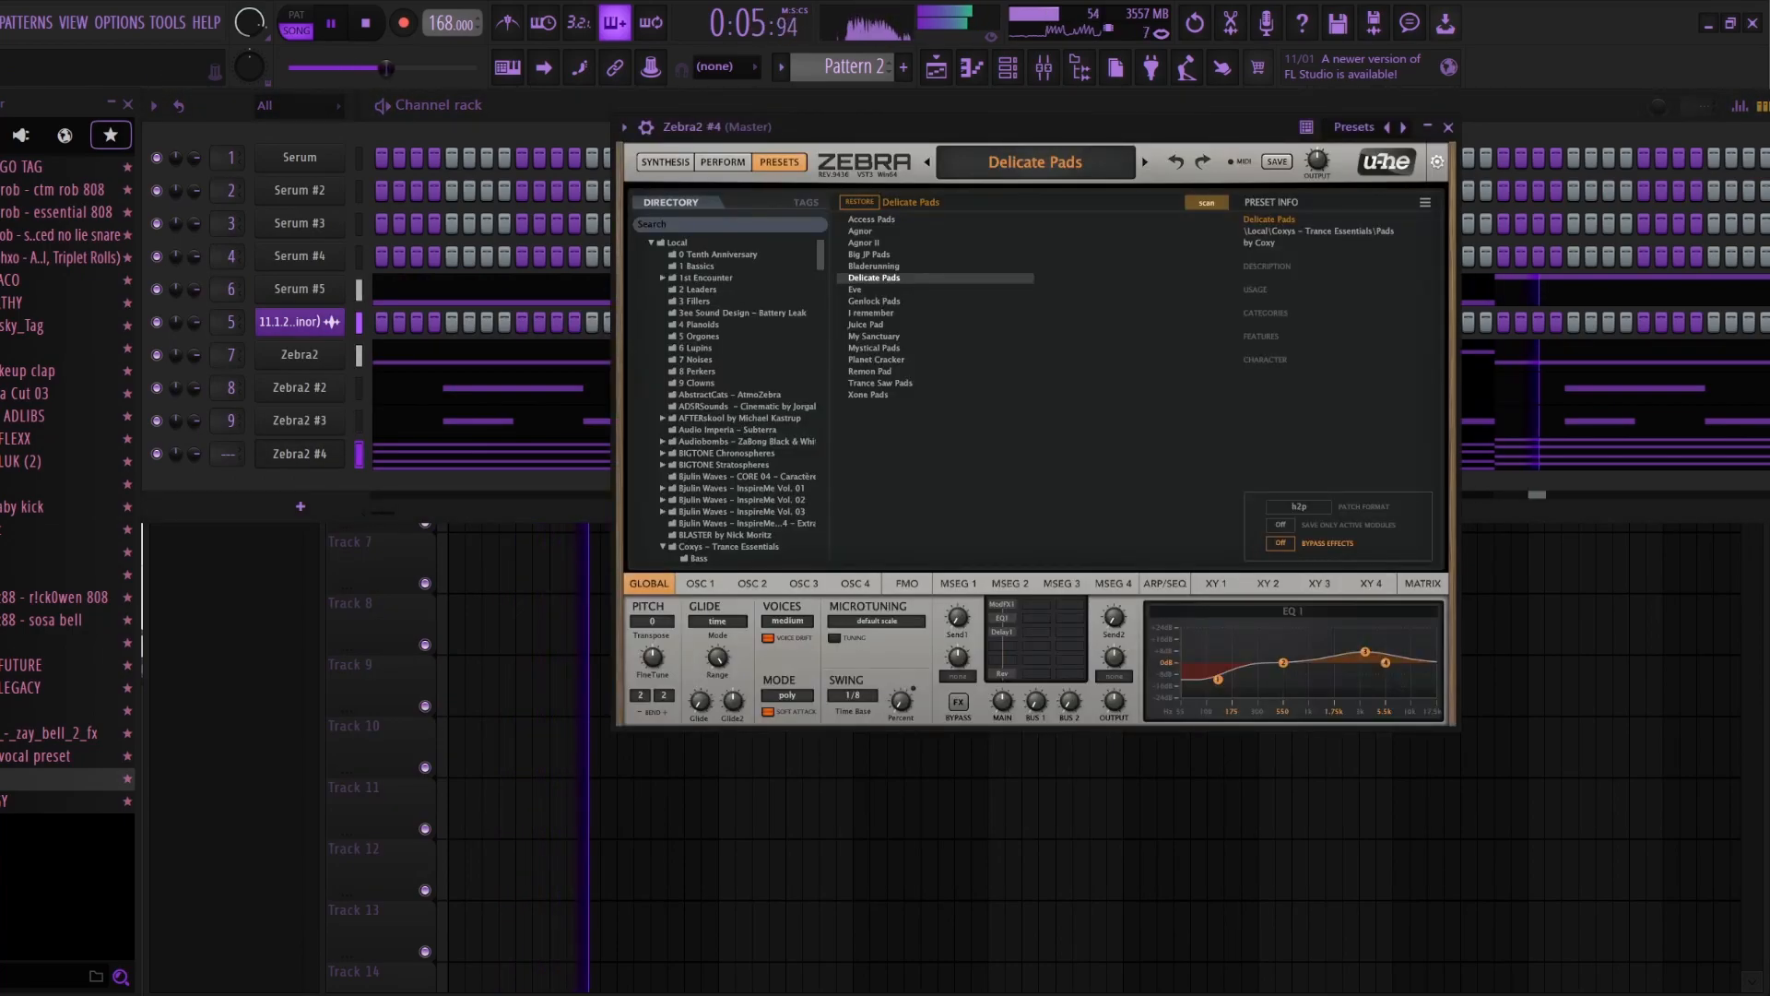
{"action": "left_click", "coordinate": [300, 453]}
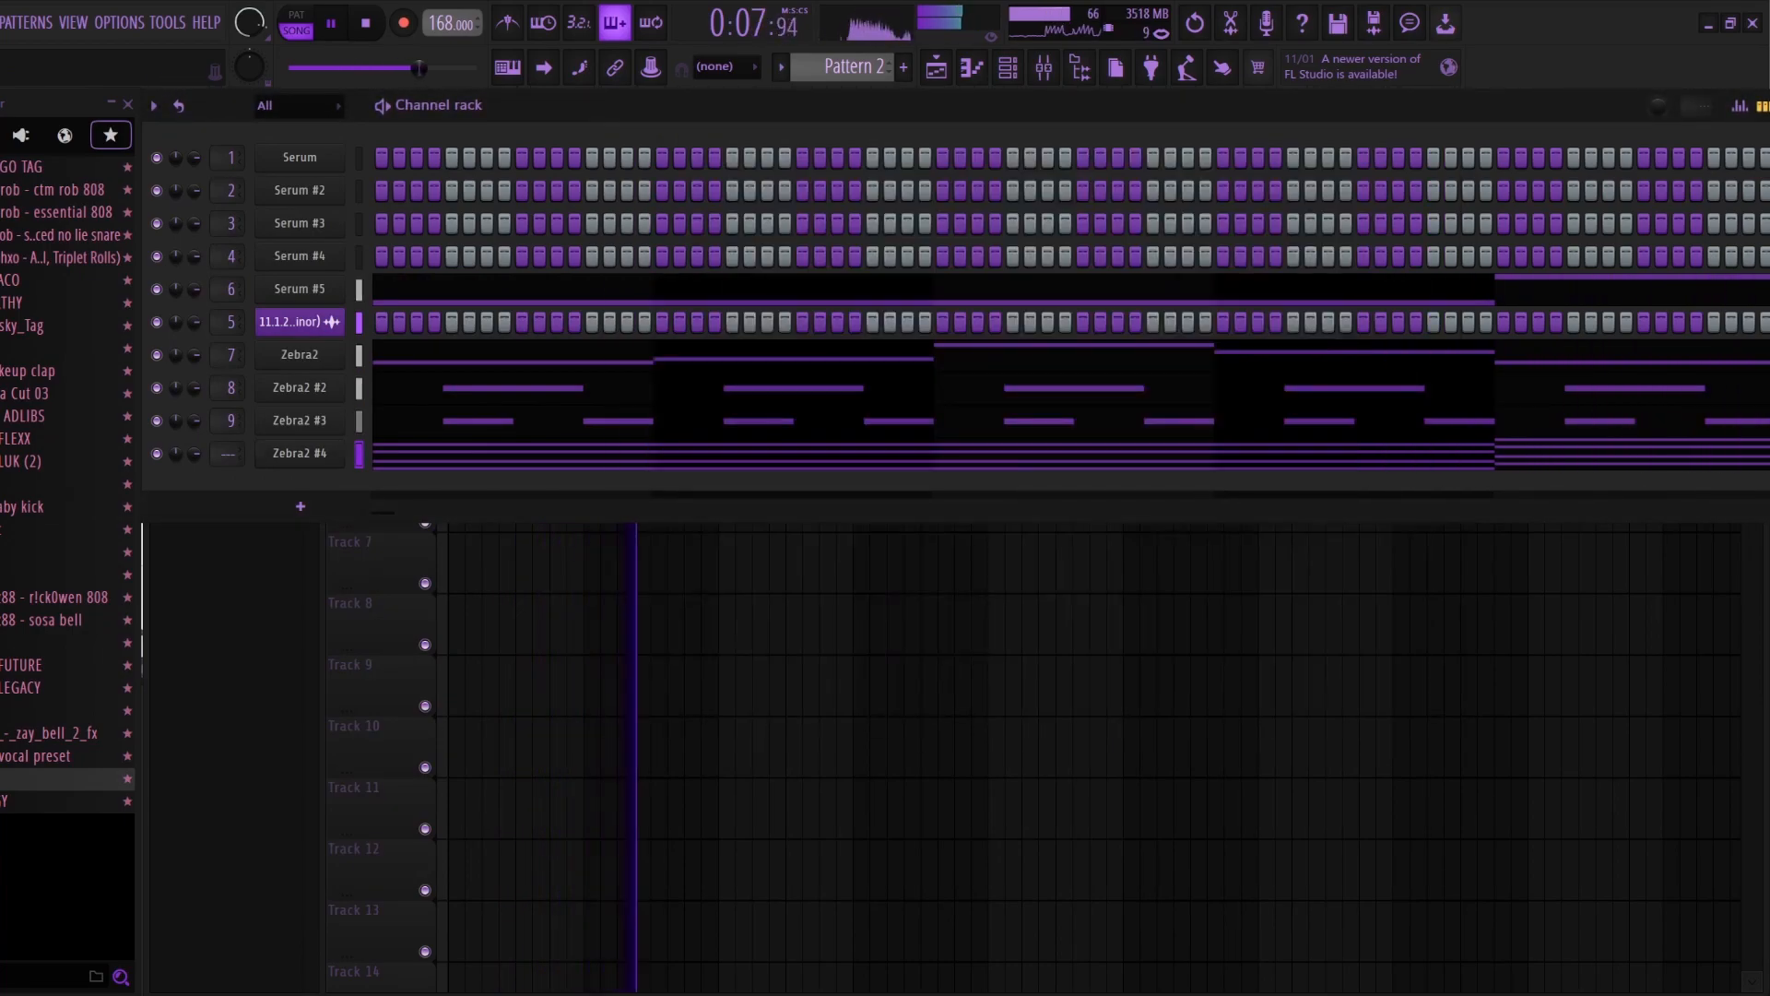
Step: Route Zebra2 #4 to mixer track 10 and cut its equalizer's high shelf and 321 Hz low shelf to -18.0
{"action": "key", "text": "F9"}
{"action": "right_click", "coordinate": [703, 554]}
{"action": "mouse_move", "coordinate": [821, 642]}
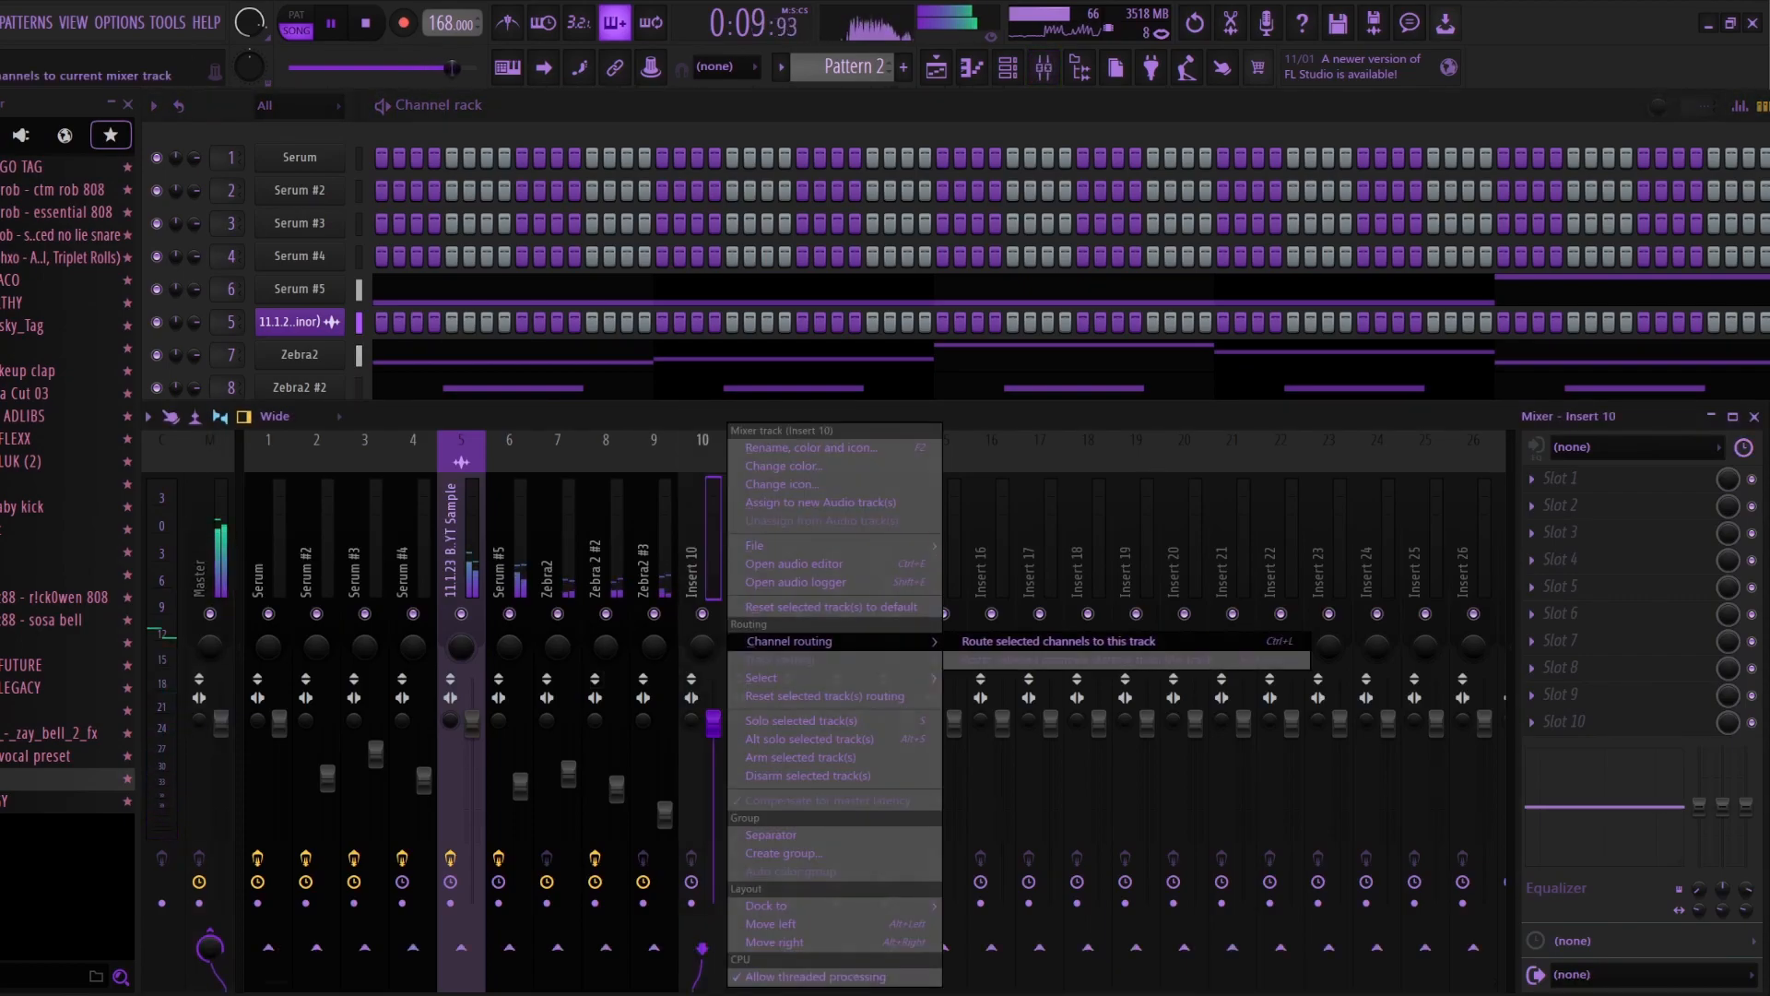
{"action": "left_click", "coordinate": [1059, 641]}
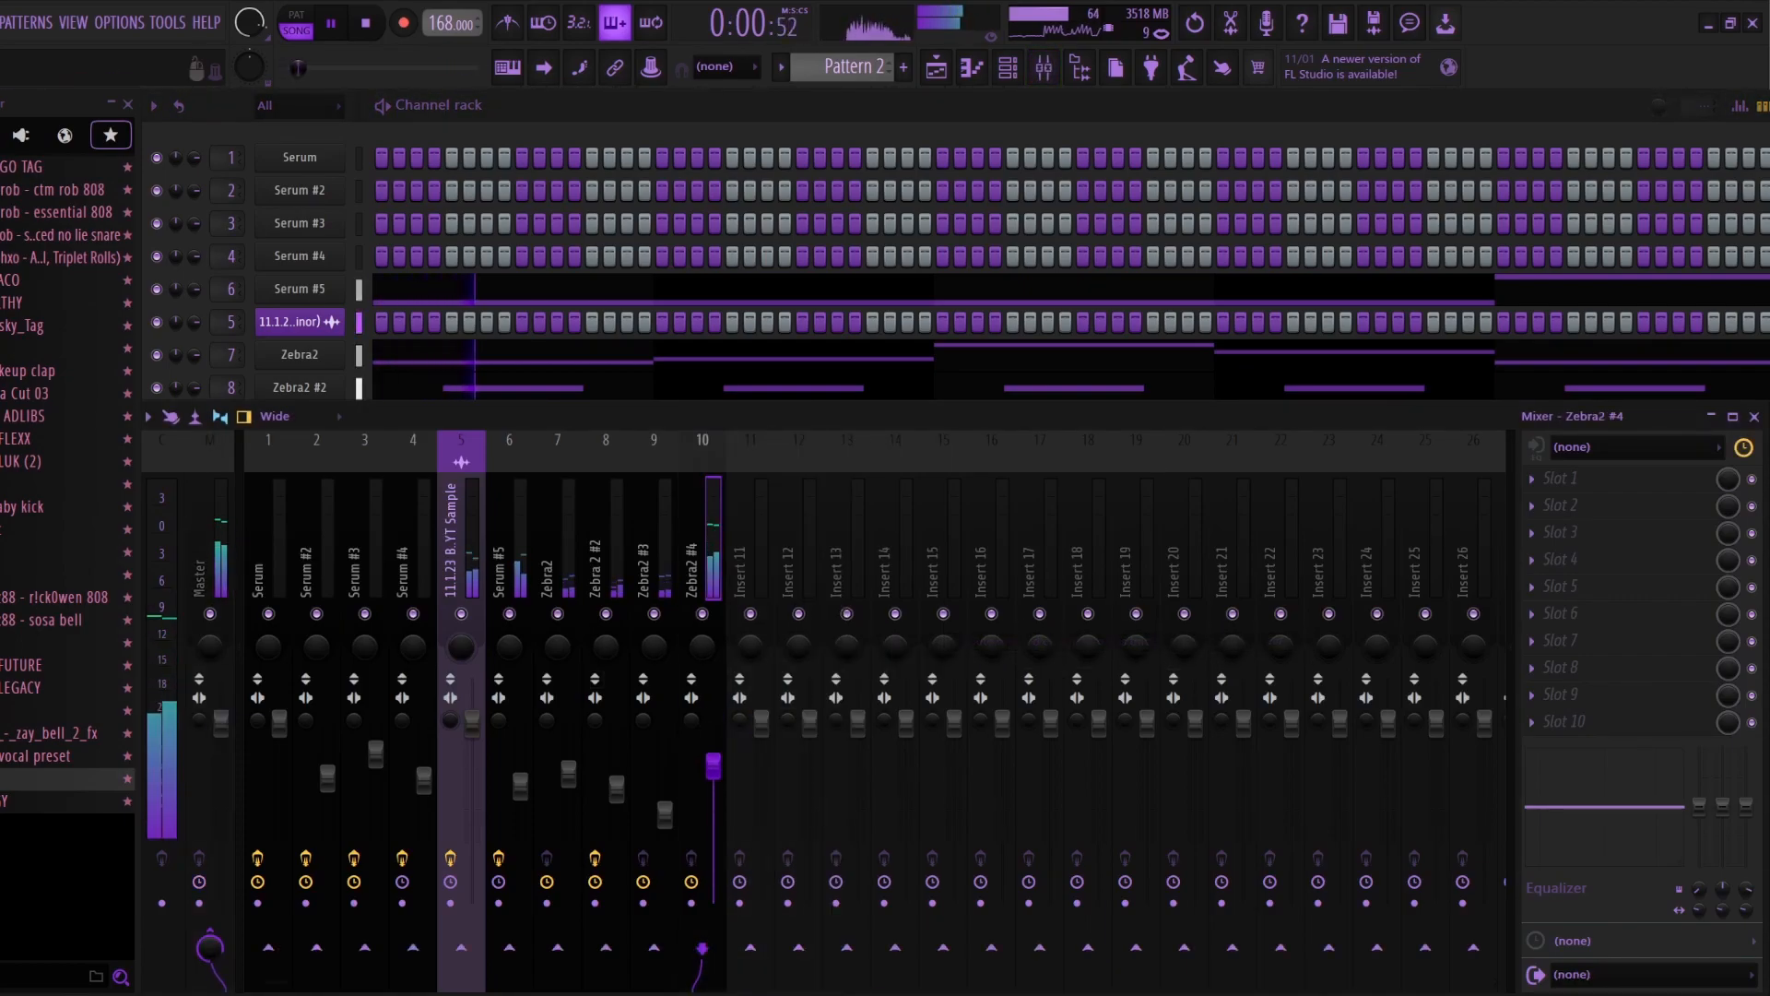
{"action": "left_click_drag", "start_coordinate": [1746, 806], "coordinate": [1700, 861]}
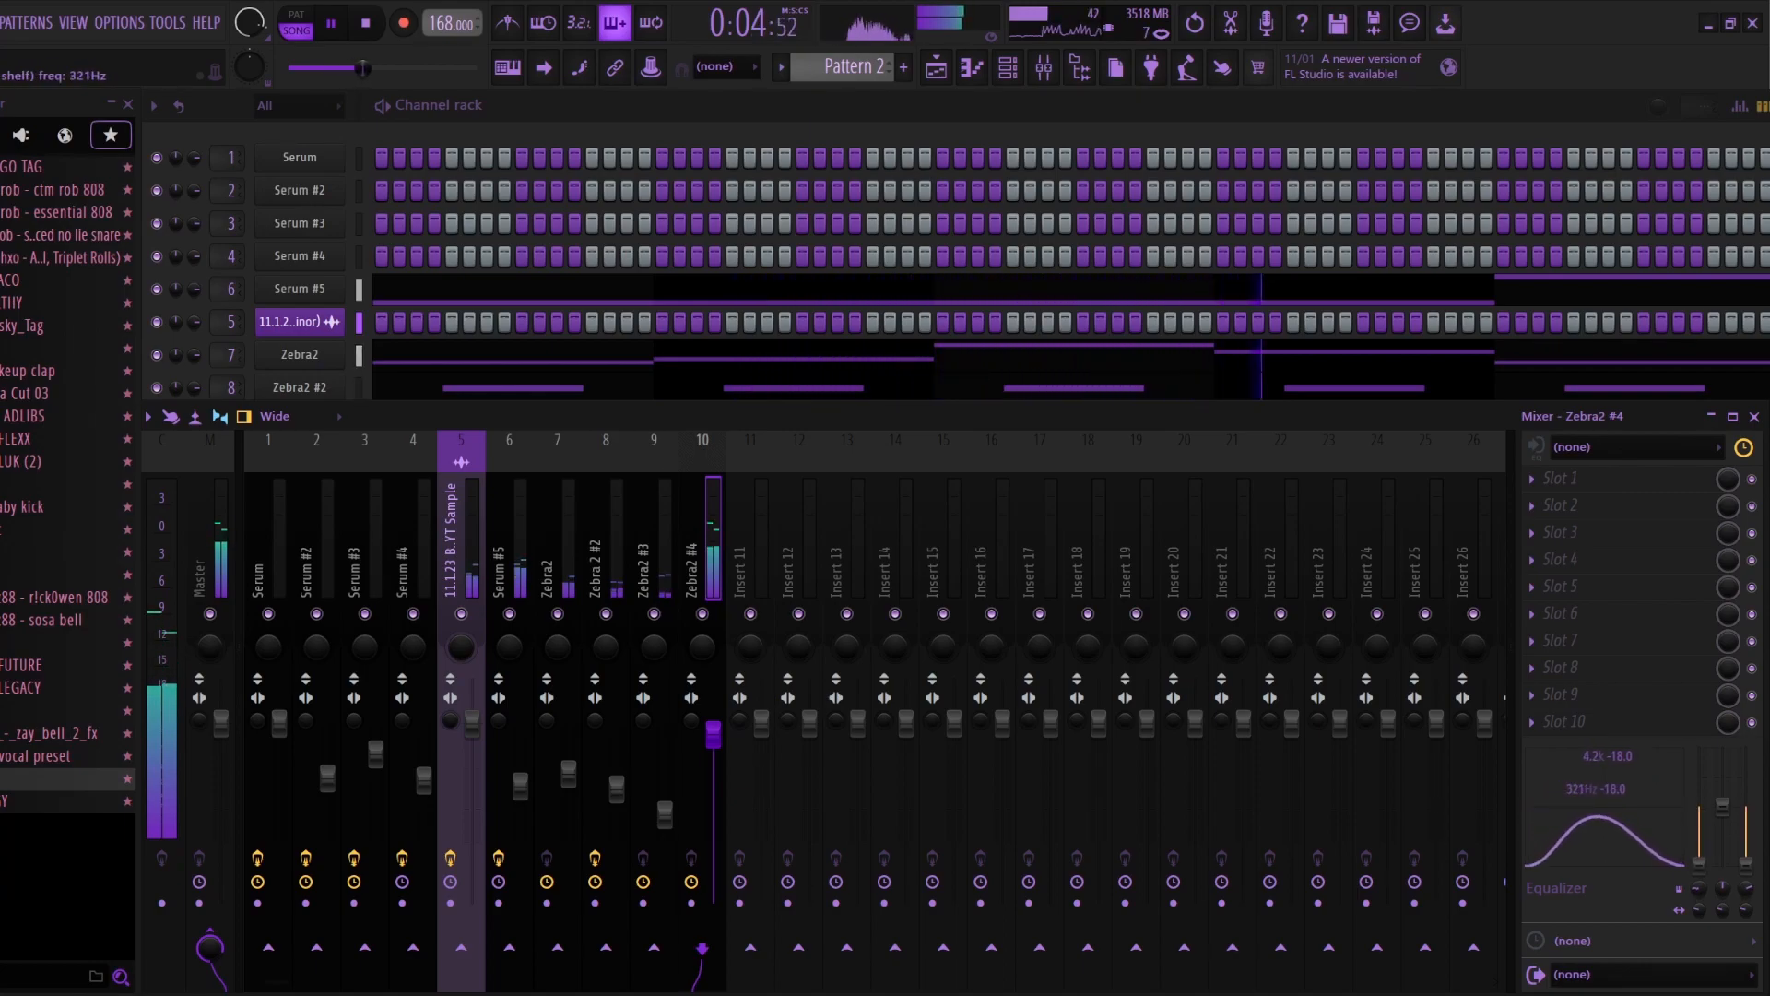
Step: Undo the shelf cuts on Zebra2 #4's equalizer and dip its 1.5 kHz peaking band to about -8.5 dB
{"action": "key", "text": "ctrl+z"}
{"action": "key", "text": "ctrl+z"}
{"action": "key", "text": "ctrl+z"}
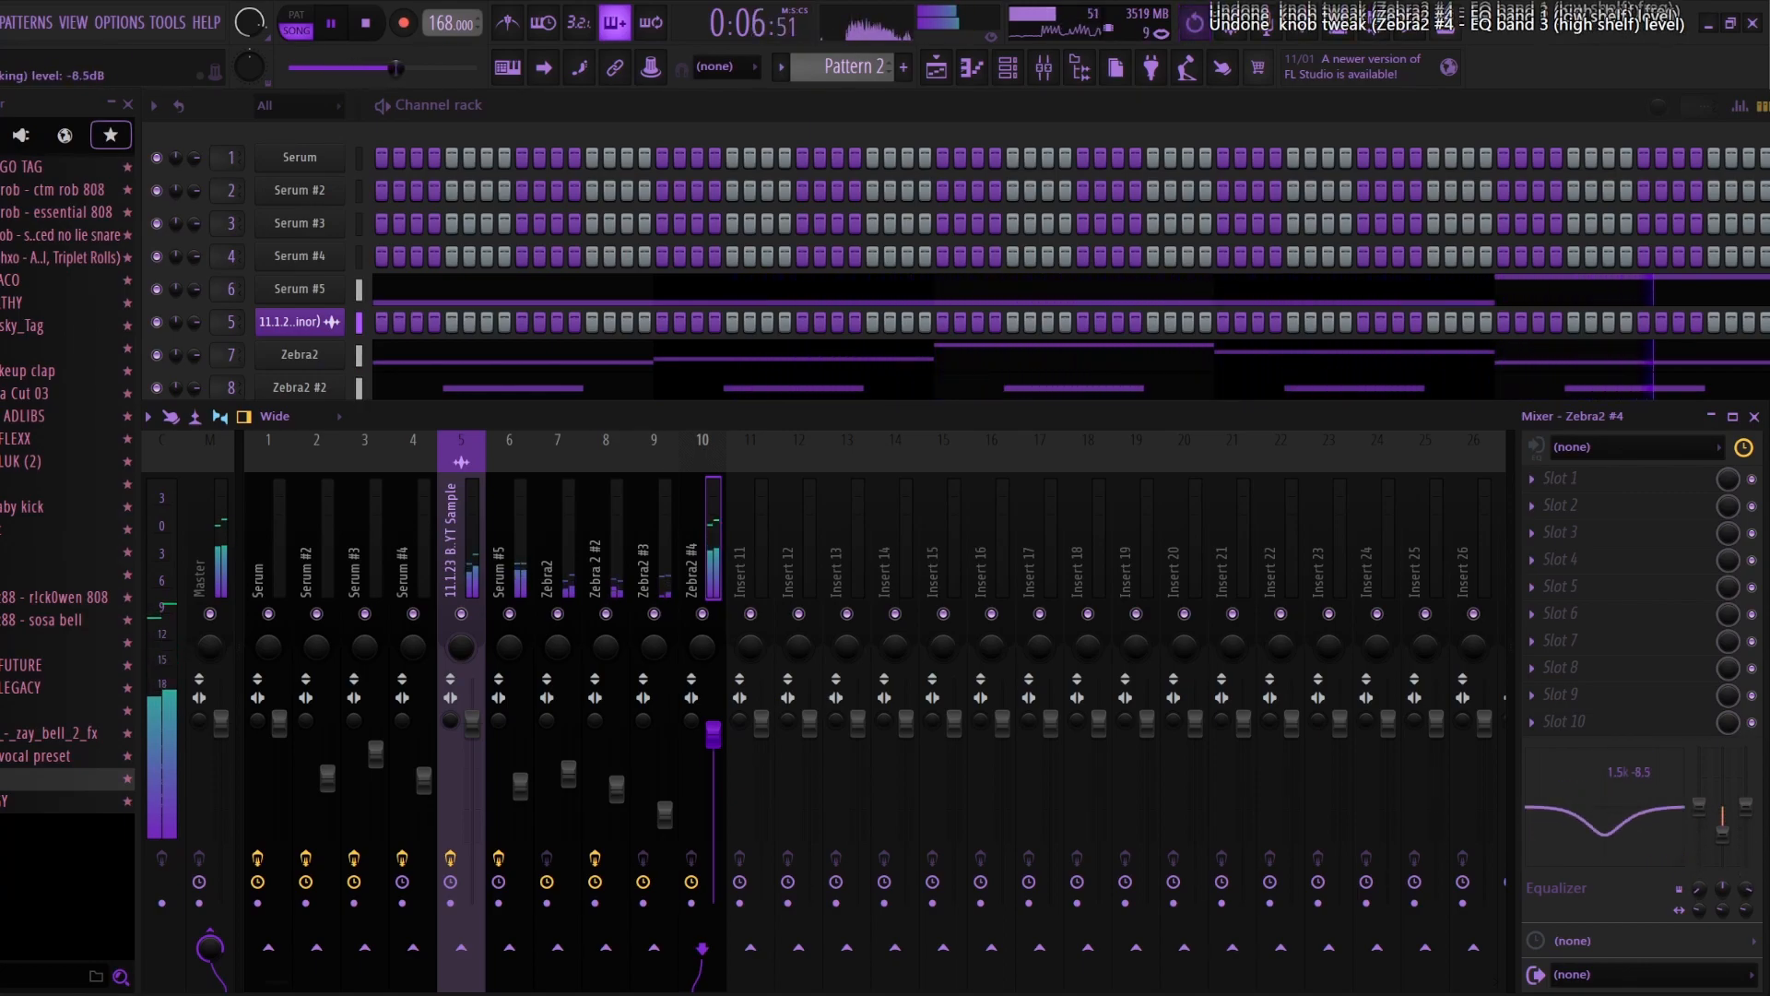
{"action": "left_click_drag", "start_coordinate": [1605, 843], "coordinate": [1611, 836]}
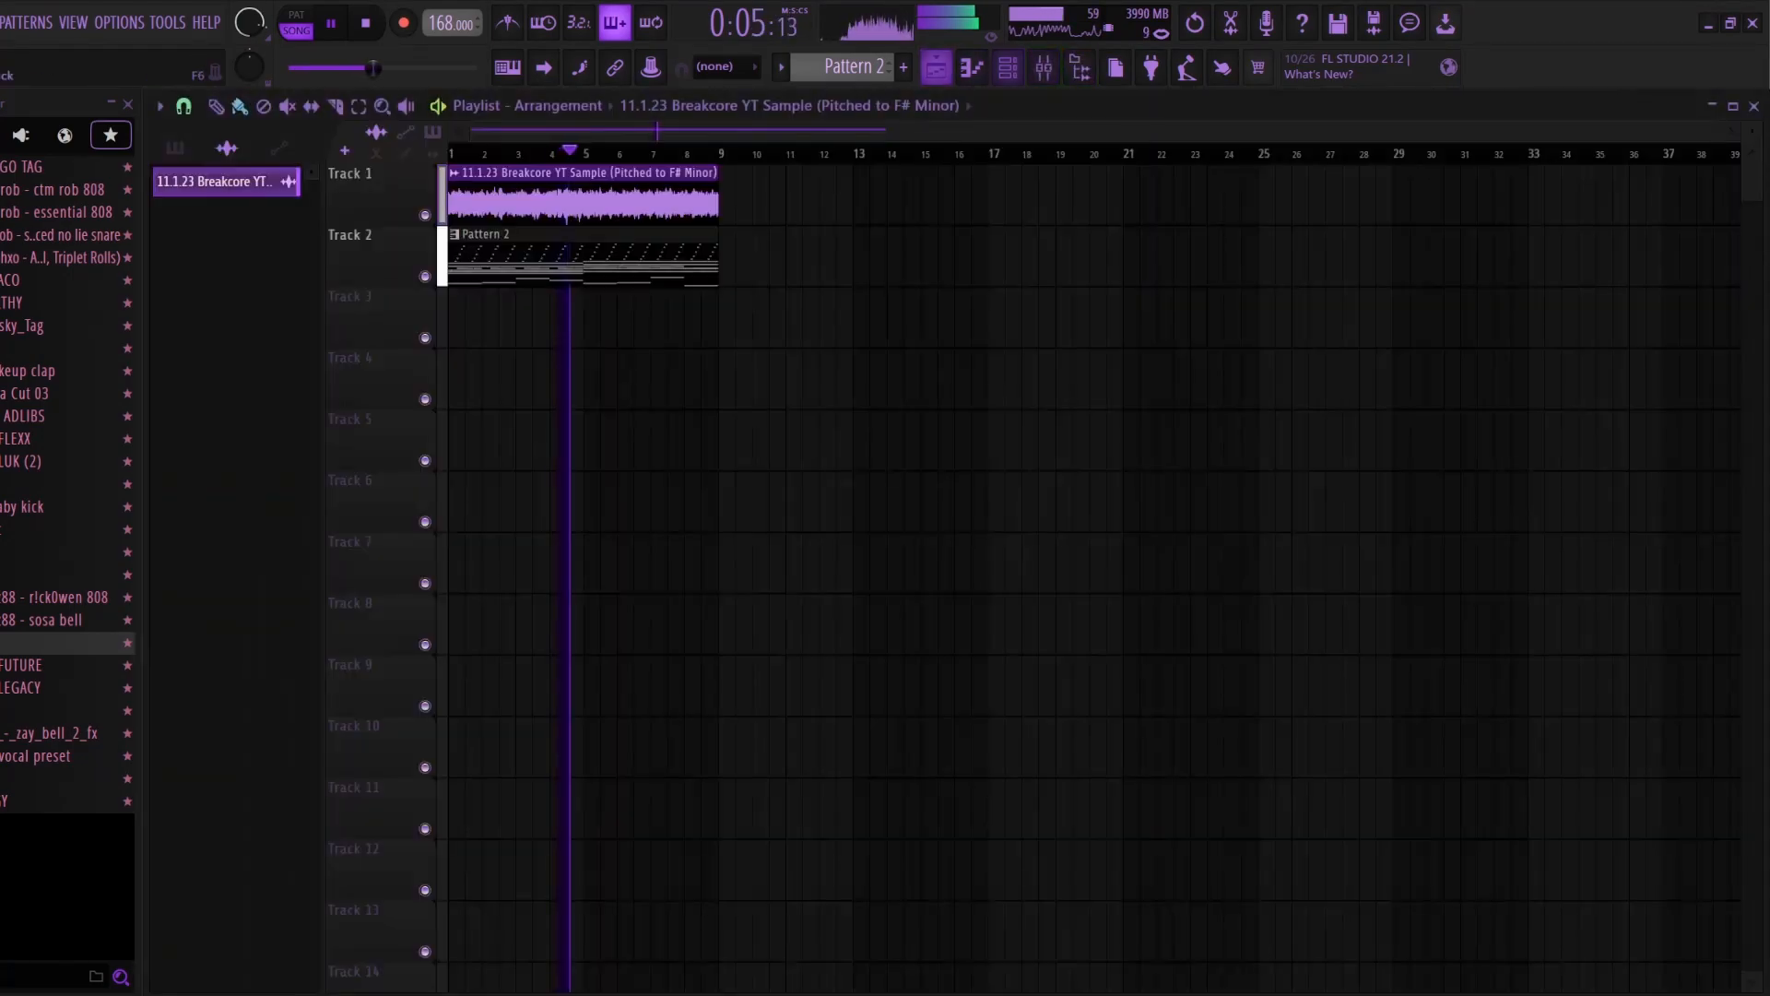
Step: Route the pitched Breakcore sample channel to mixer track 11 and close the mixer
{"action": "key", "text": "F6"}
{"action": "key", "text": "F9"}
{"action": "right_click", "coordinate": [758, 554]}
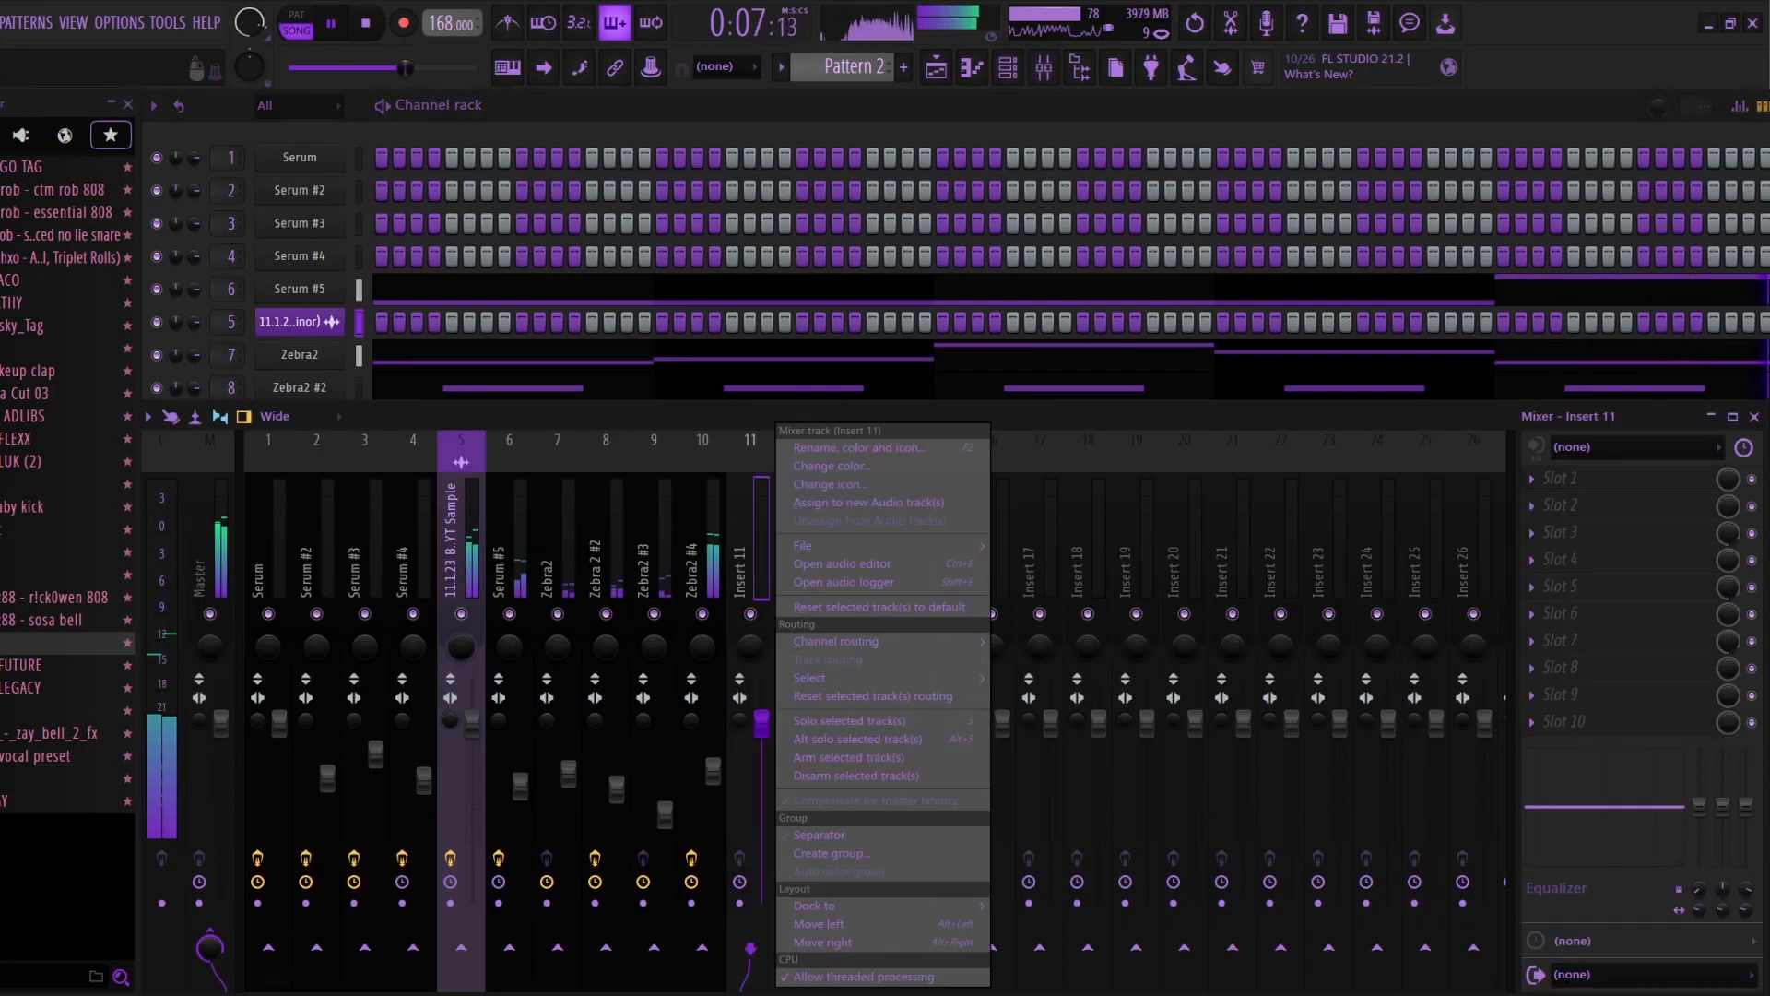
{"action": "mouse_move", "coordinate": [837, 640]}
{"action": "left_click", "coordinate": [1108, 642]}
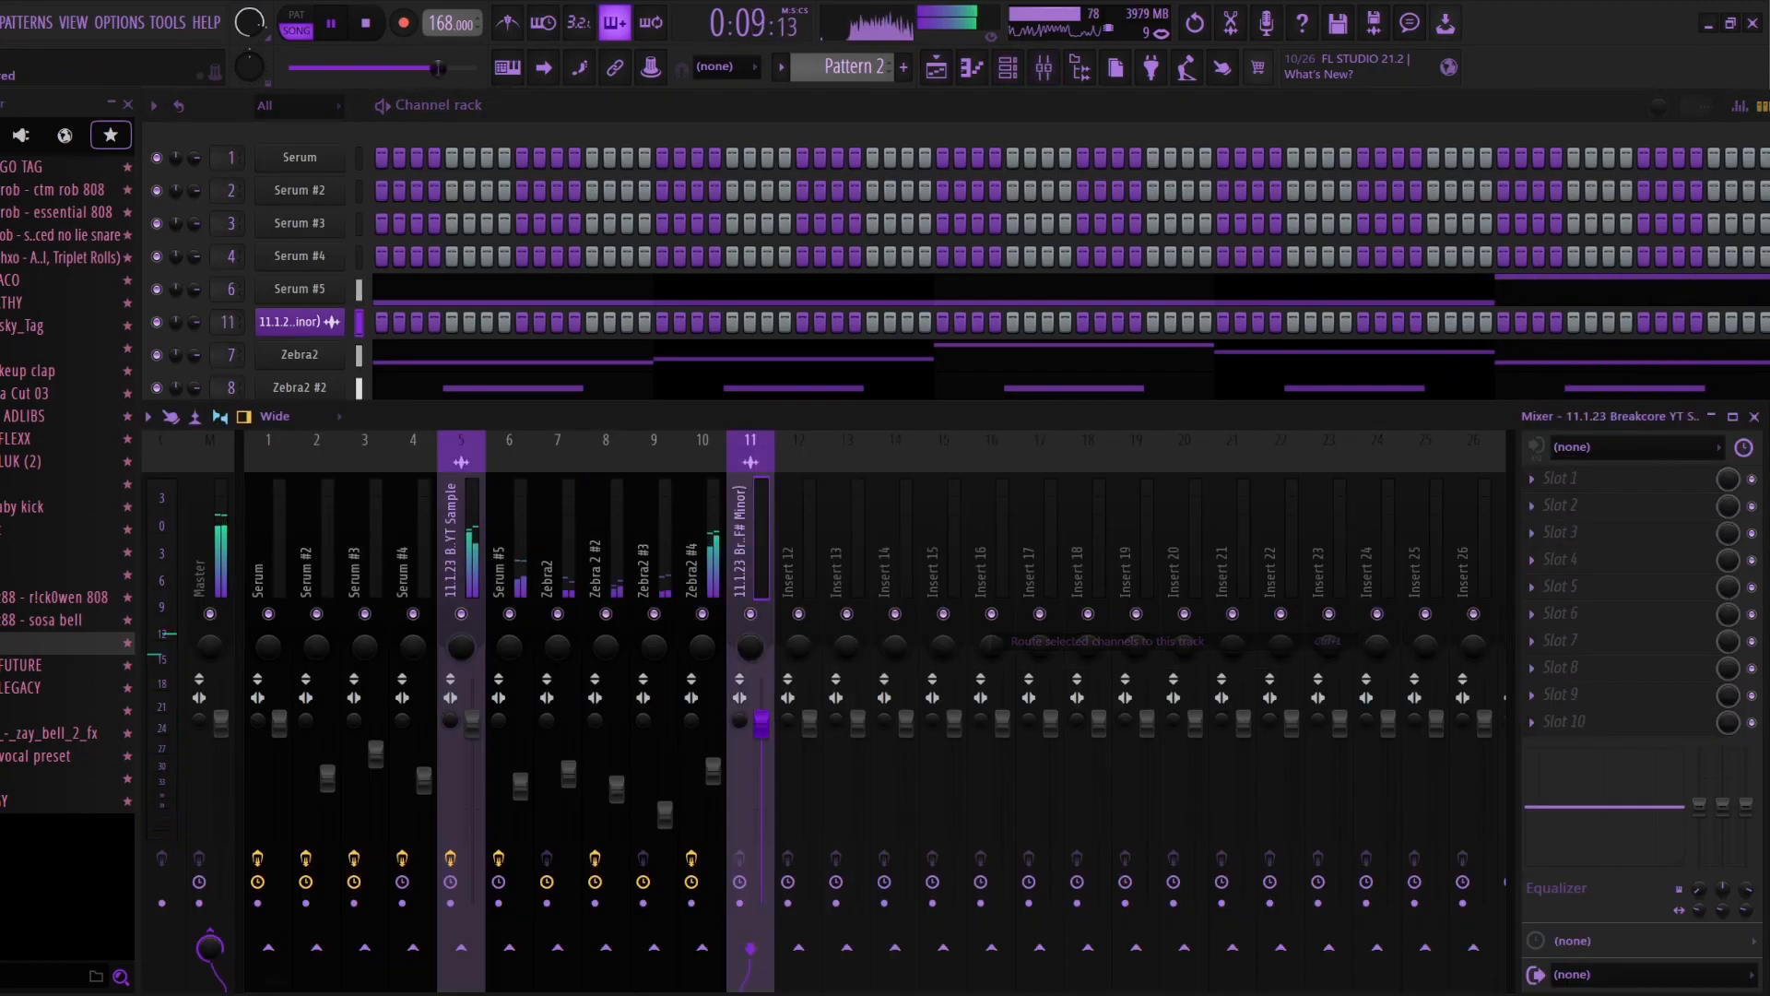
{"action": "key", "text": "F9"}
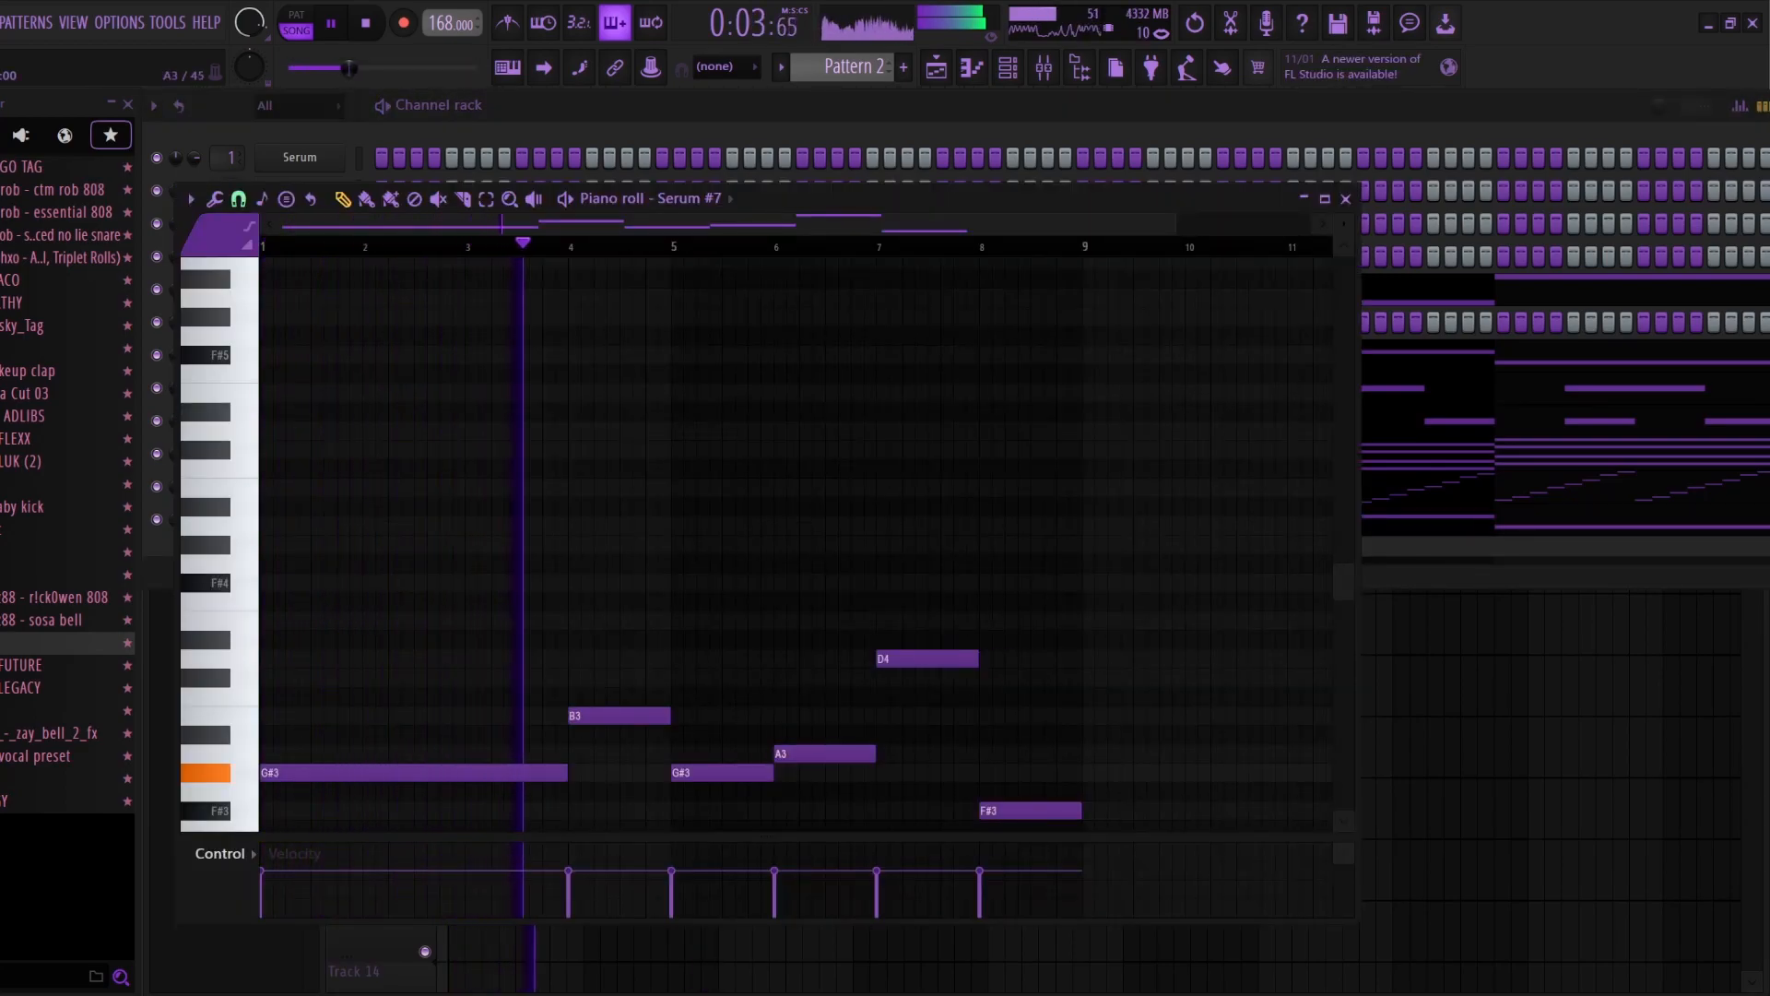
Step: Replace the Serum #7 notes between bars 5 and 8 with a single three-bar G#3 note
{"action": "right_click", "coordinate": [824, 755]}
{"action": "right_click", "coordinate": [723, 772]}
{"action": "left_click", "coordinate": [679, 773]}
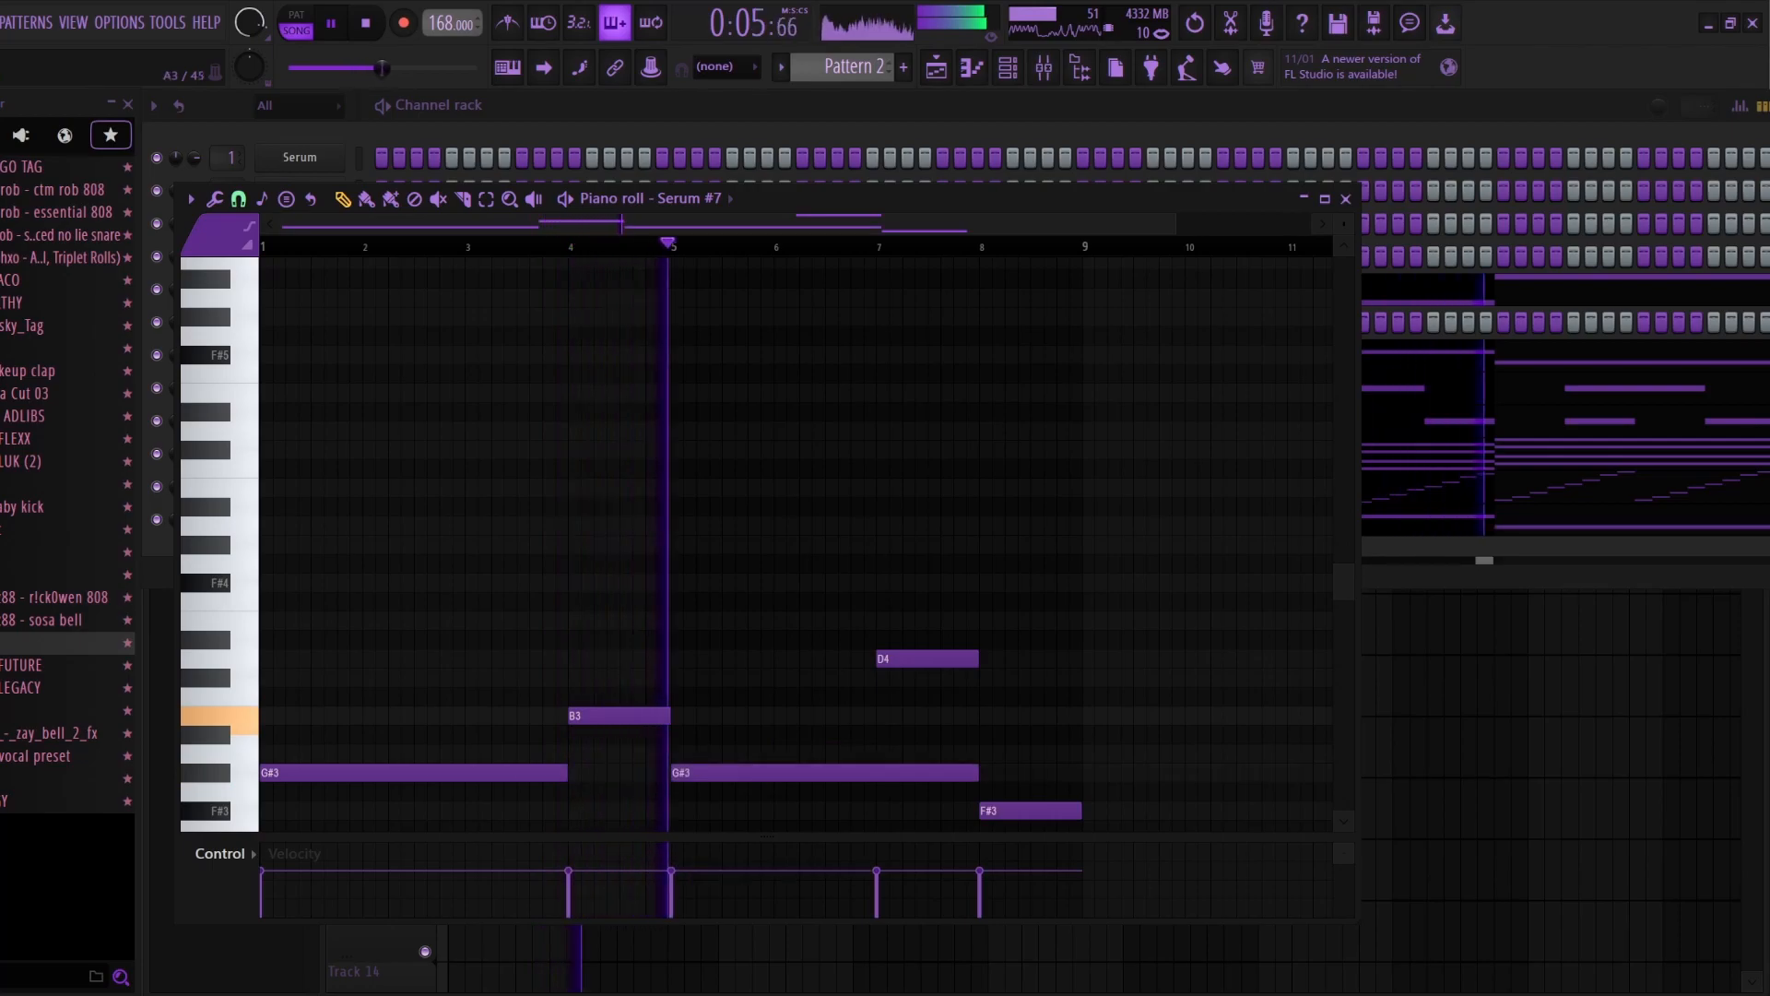
{"action": "right_click", "coordinate": [927, 658]}
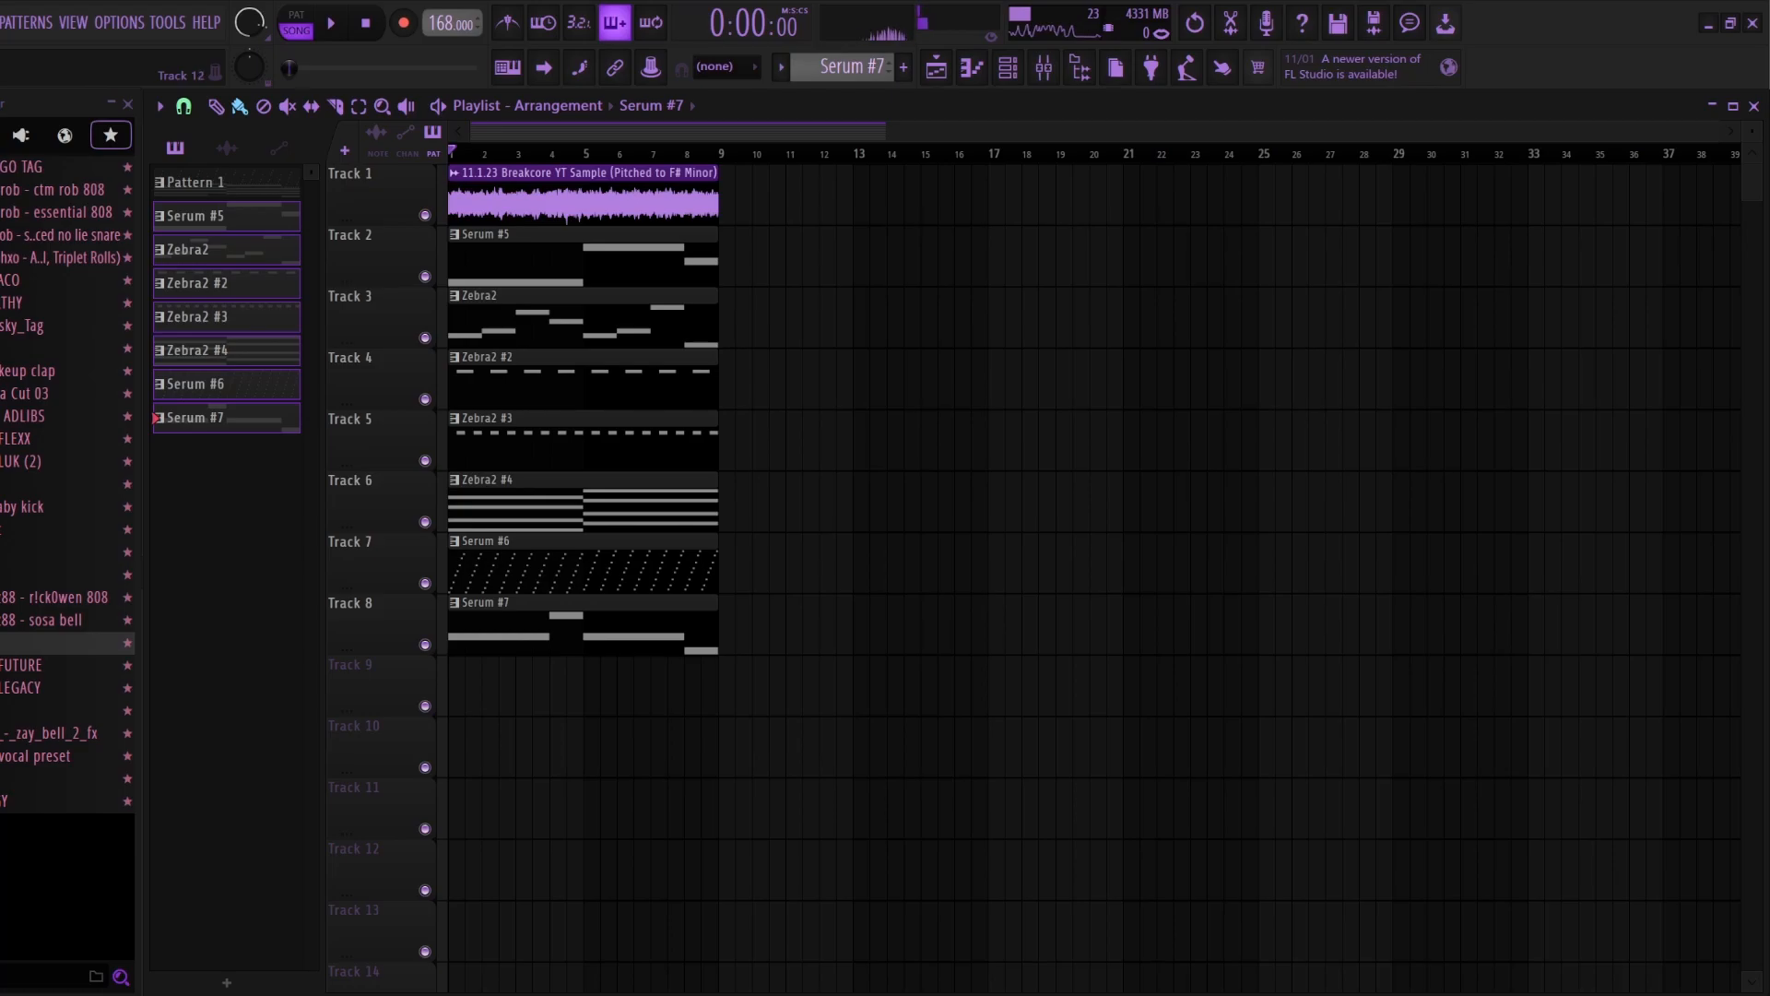
Step: Play the eight-bar arrangement of the sample with the Serum and Zebra2 patterns, and stop playback
{"action": "key", "text": "space"}
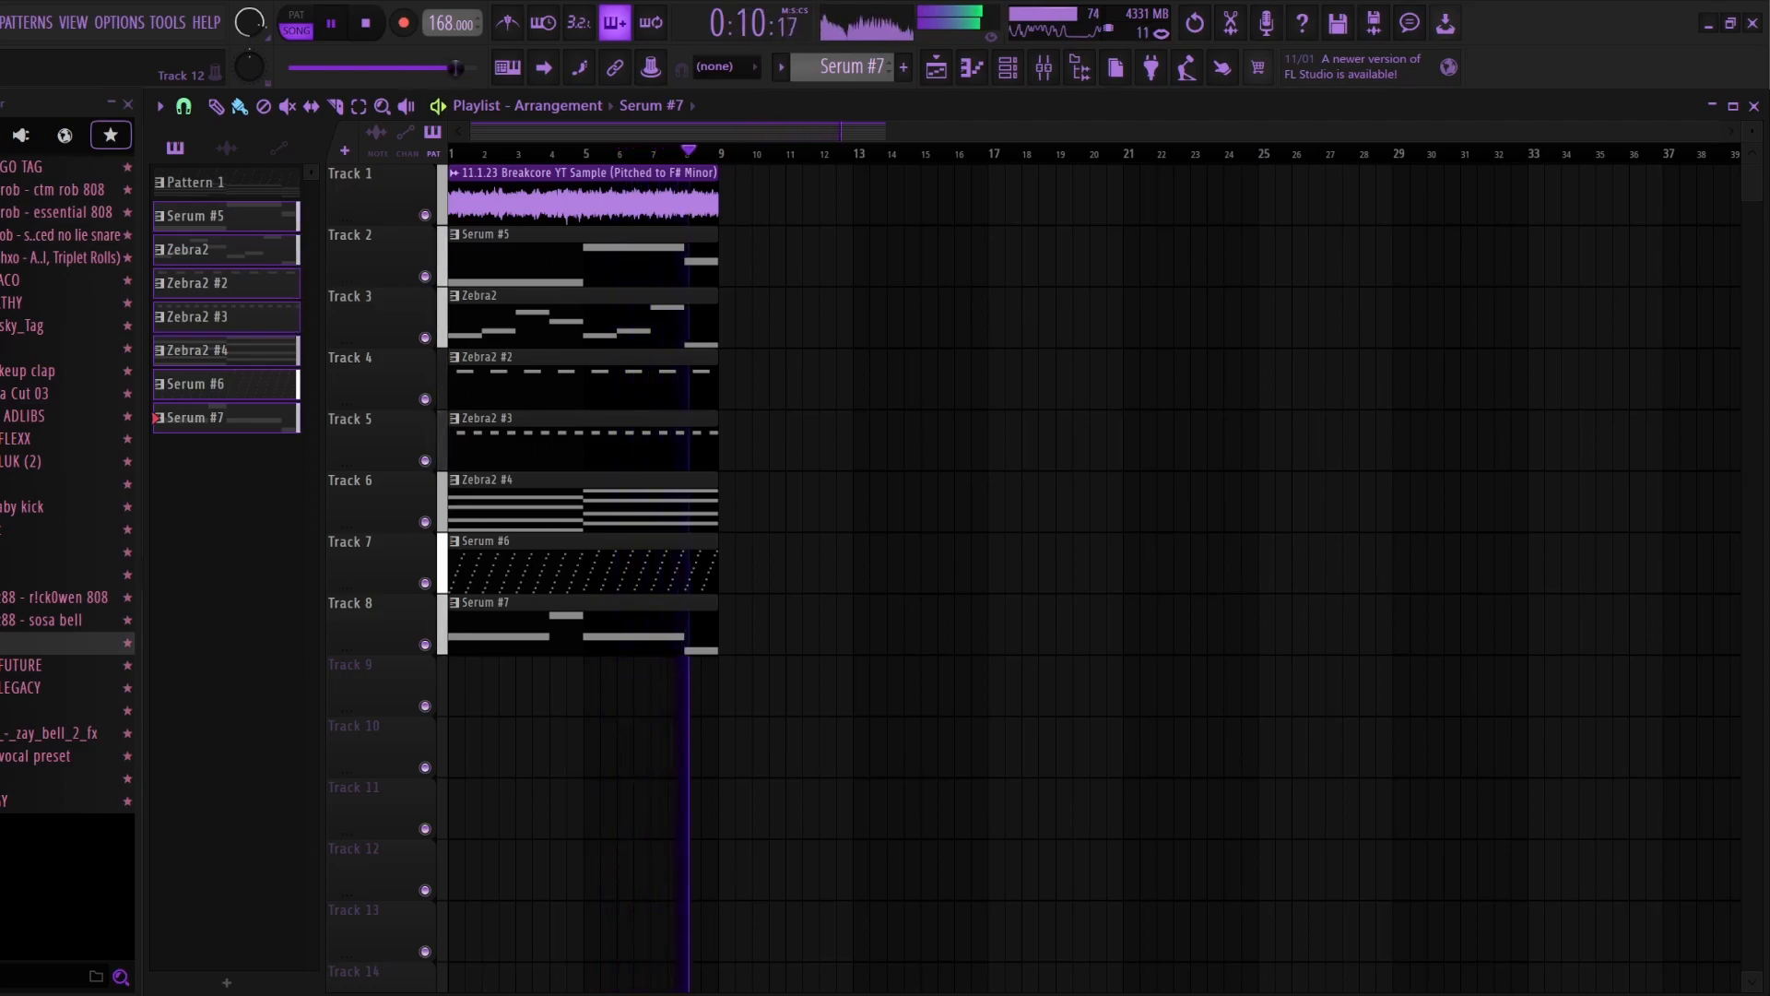
{"action": "key", "text": "space"}
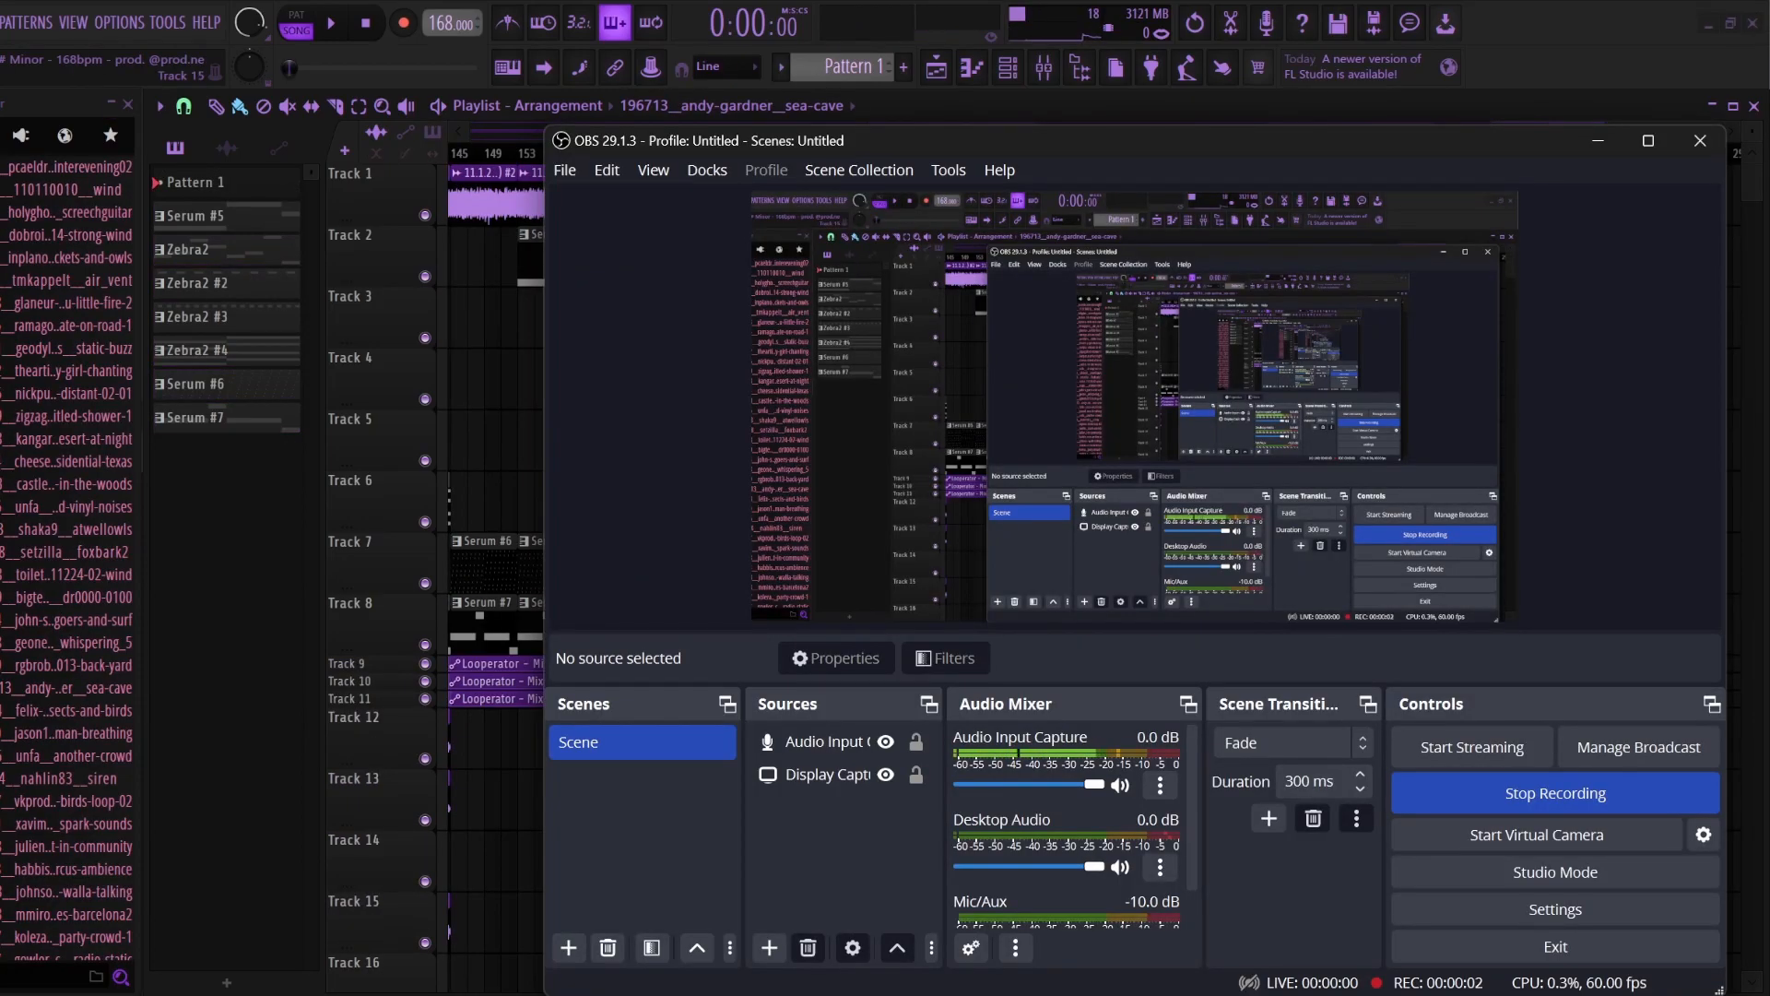
Step: Switch to FL Studio and examine the channel settings of the Winstons - Amen, Brother break
{"action": "key", "text": "alt+Tab"}
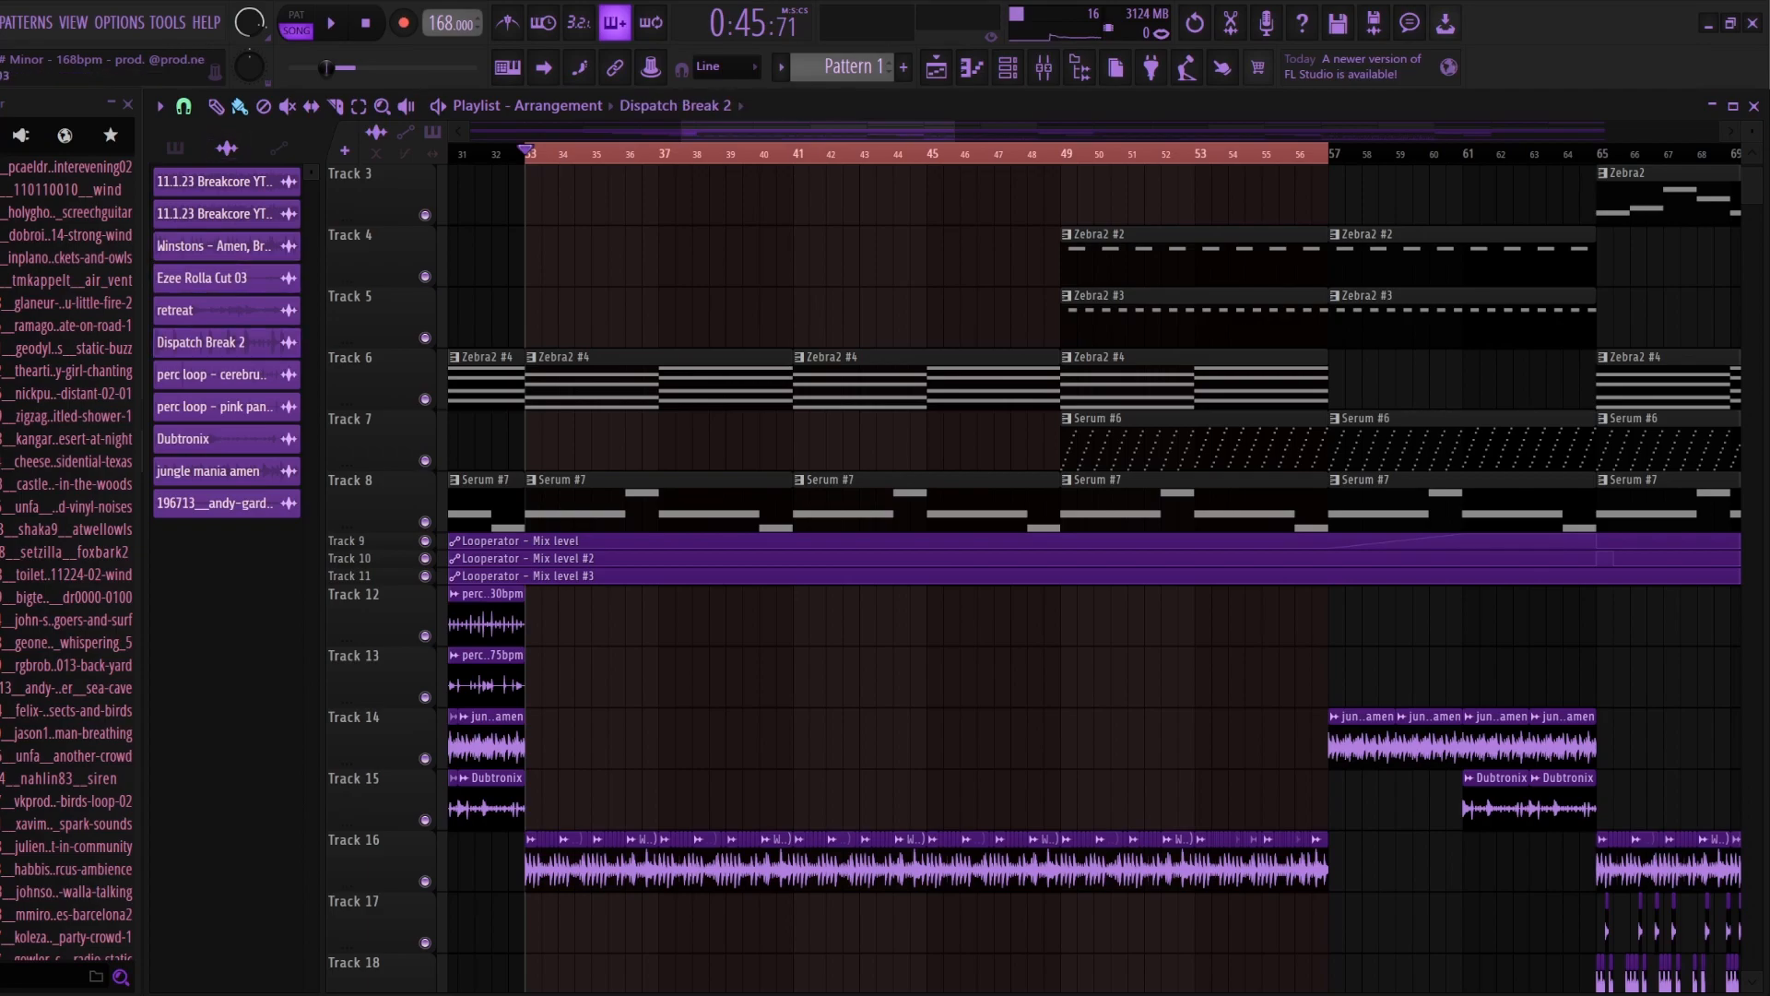
{"action": "double_click", "coordinate": [218, 246]}
{"action": "left_click", "coordinate": [1183, 679]}
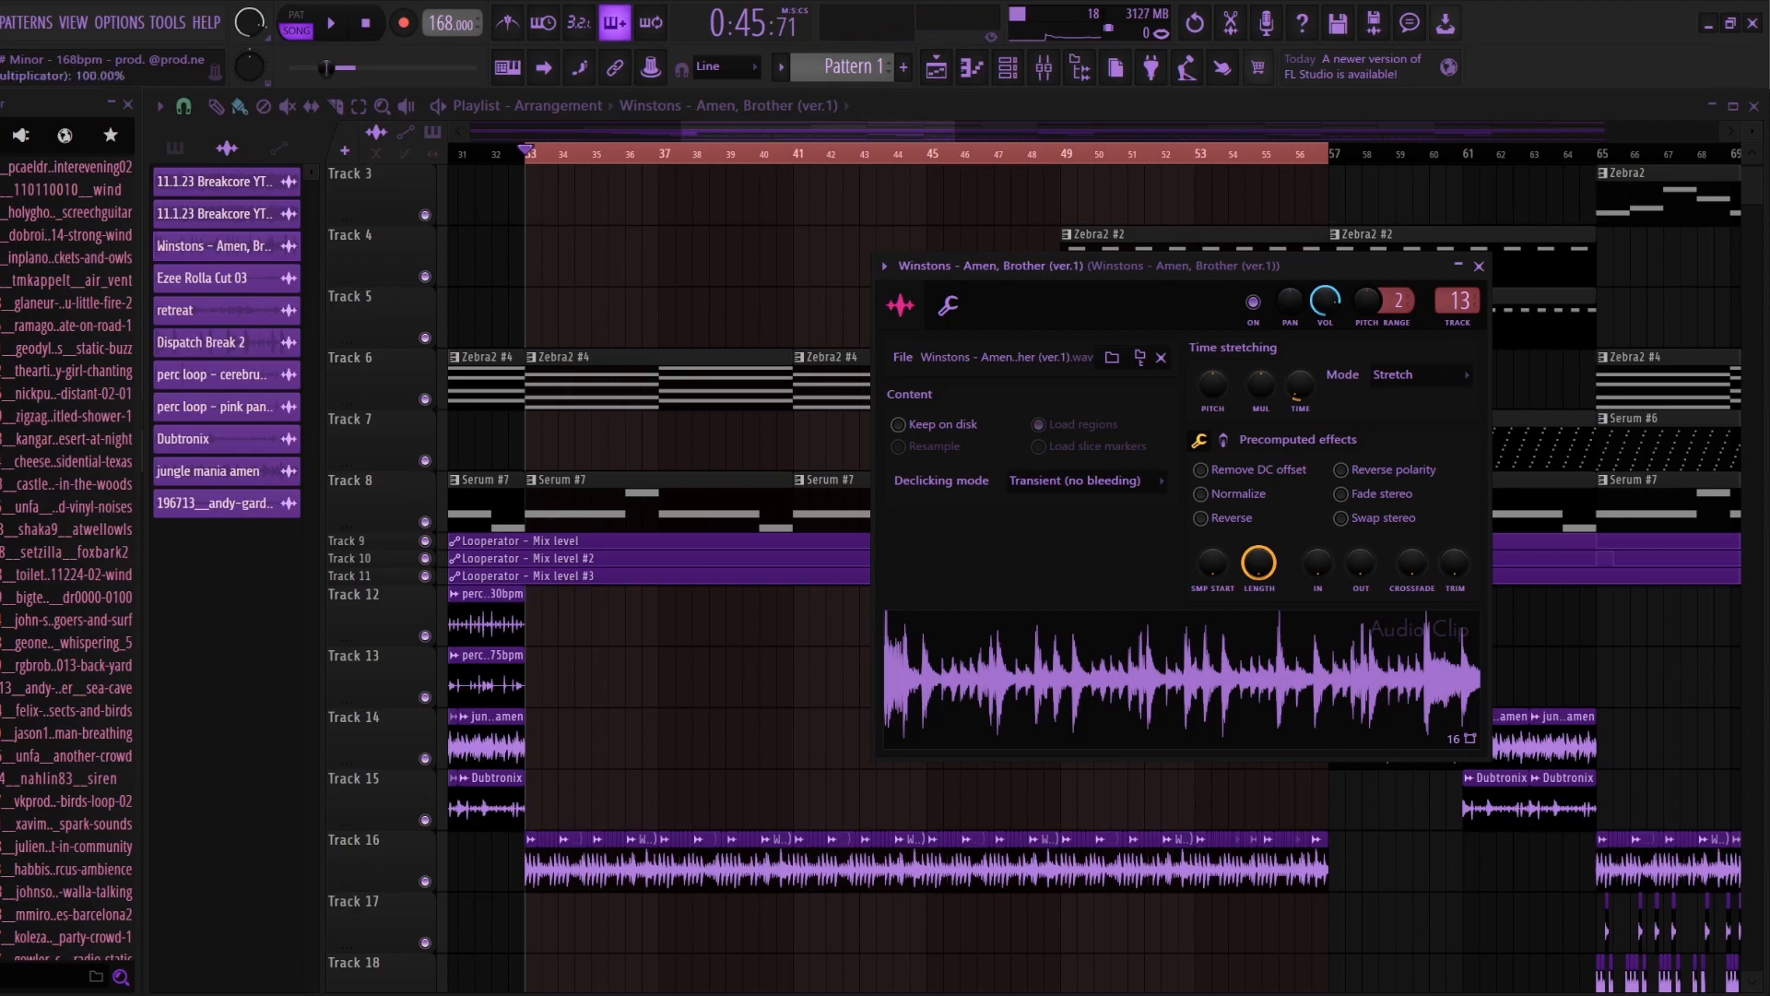
{"action": "key", "text": "Escape"}
Step: Play the arrangement from bar 33 to hear the chopped Amen break with the pads
{"action": "scroll", "coordinate": [528, 572], "scroll_direction": "up", "scroll_amount": 3}
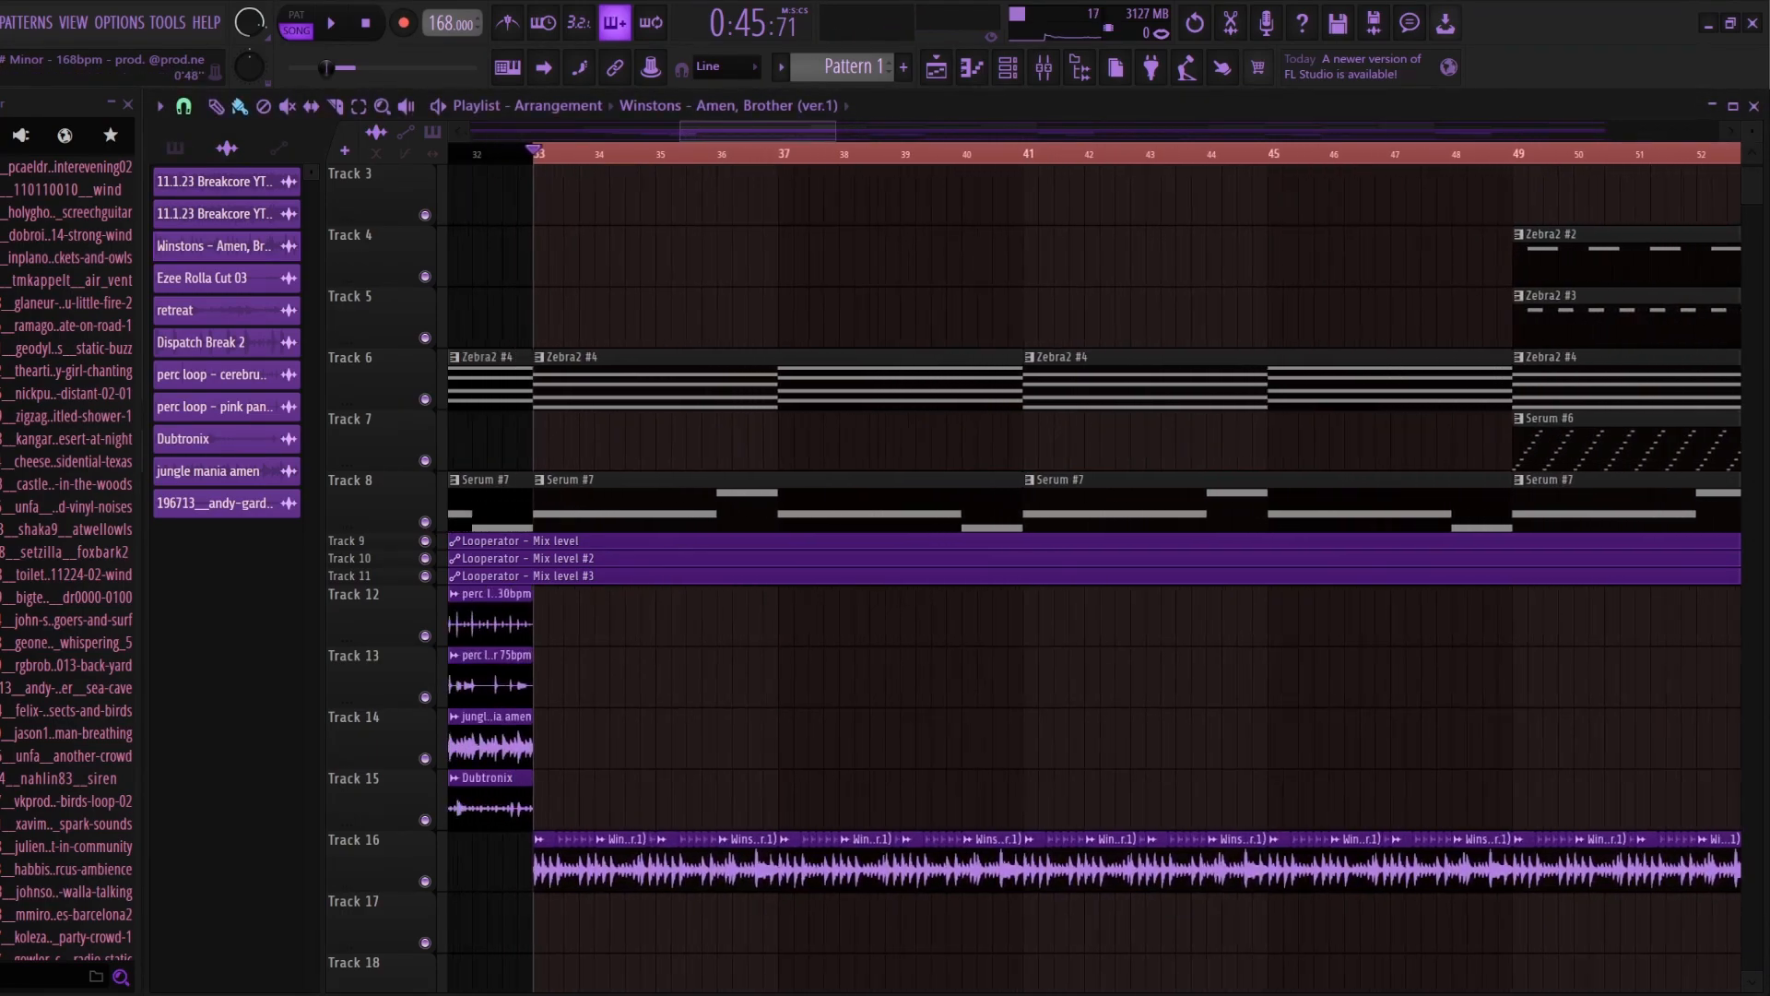
{"action": "scroll", "coordinate": [590, 645], "scroll_direction": "down", "scroll_amount": 1}
{"action": "key", "text": "F9"}
{"action": "key", "text": "space"}
{"action": "key", "text": "F9"}
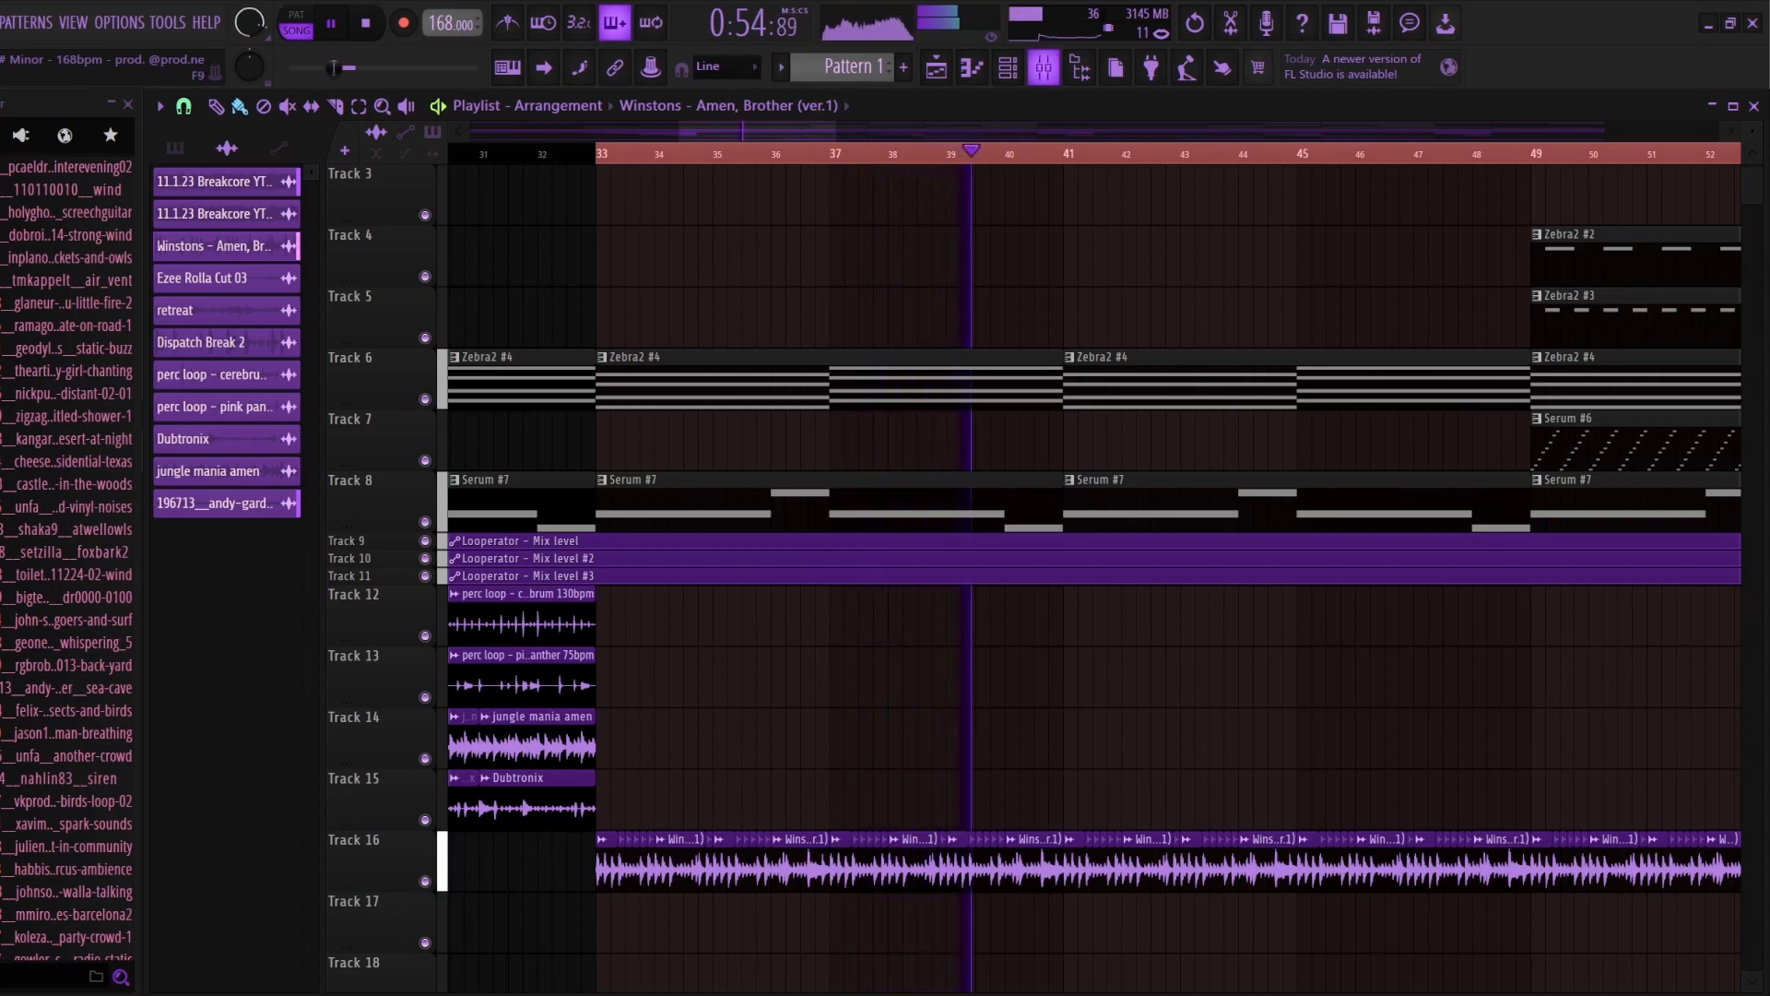
{"action": "key", "text": "space"}
Step: Examine the Crystalline reverb and its mix level on the Winstons - Amen, Brother mixer track
{"action": "left_click", "coordinate": [1044, 66]}
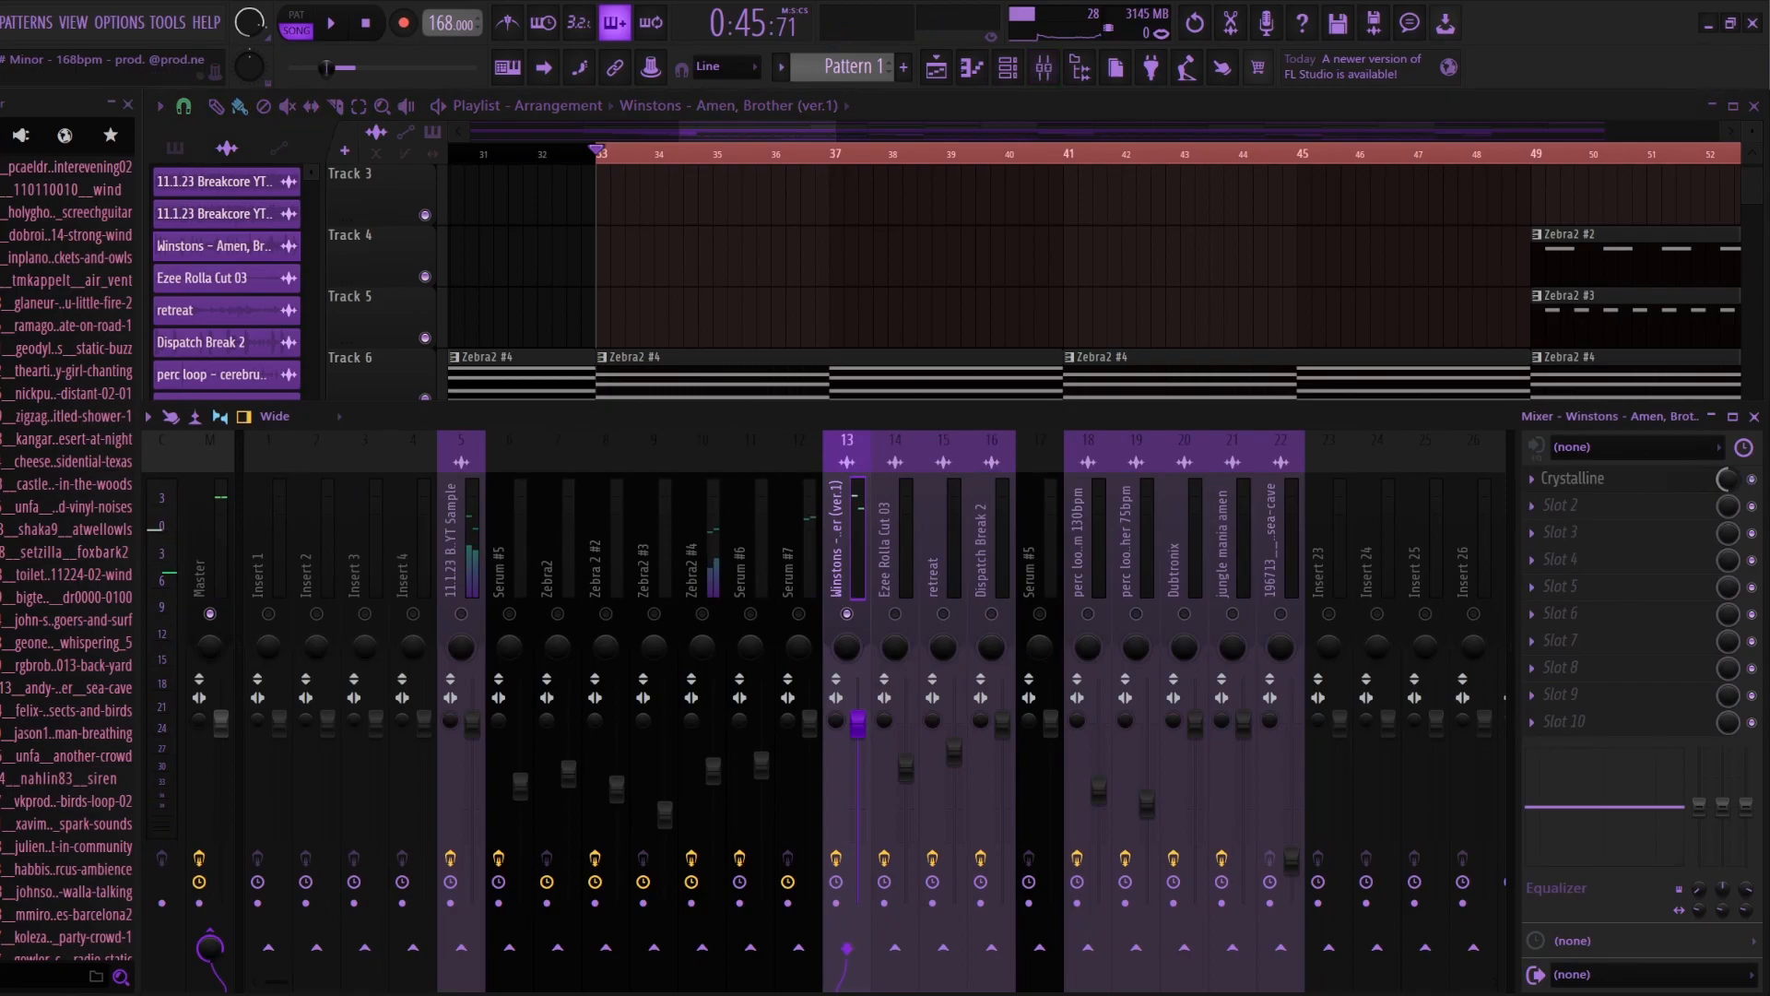
{"action": "left_click", "coordinate": [1575, 478]}
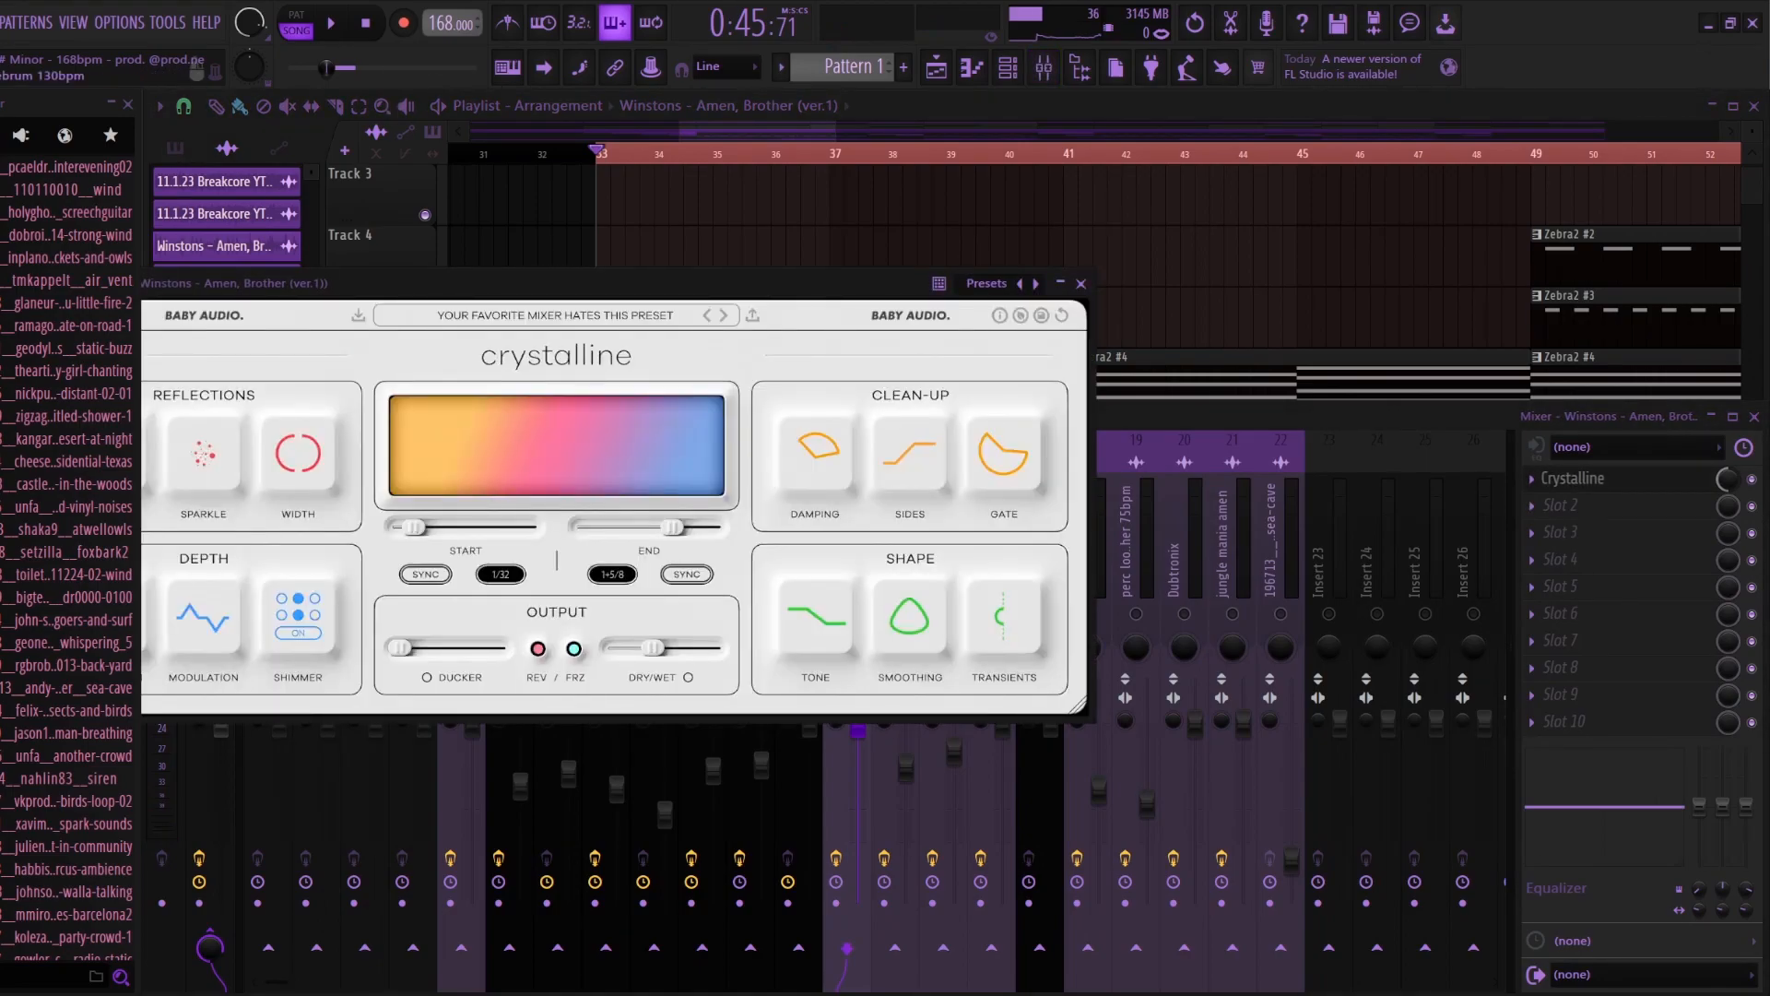
{"action": "right_click", "coordinate": [783, 198]}
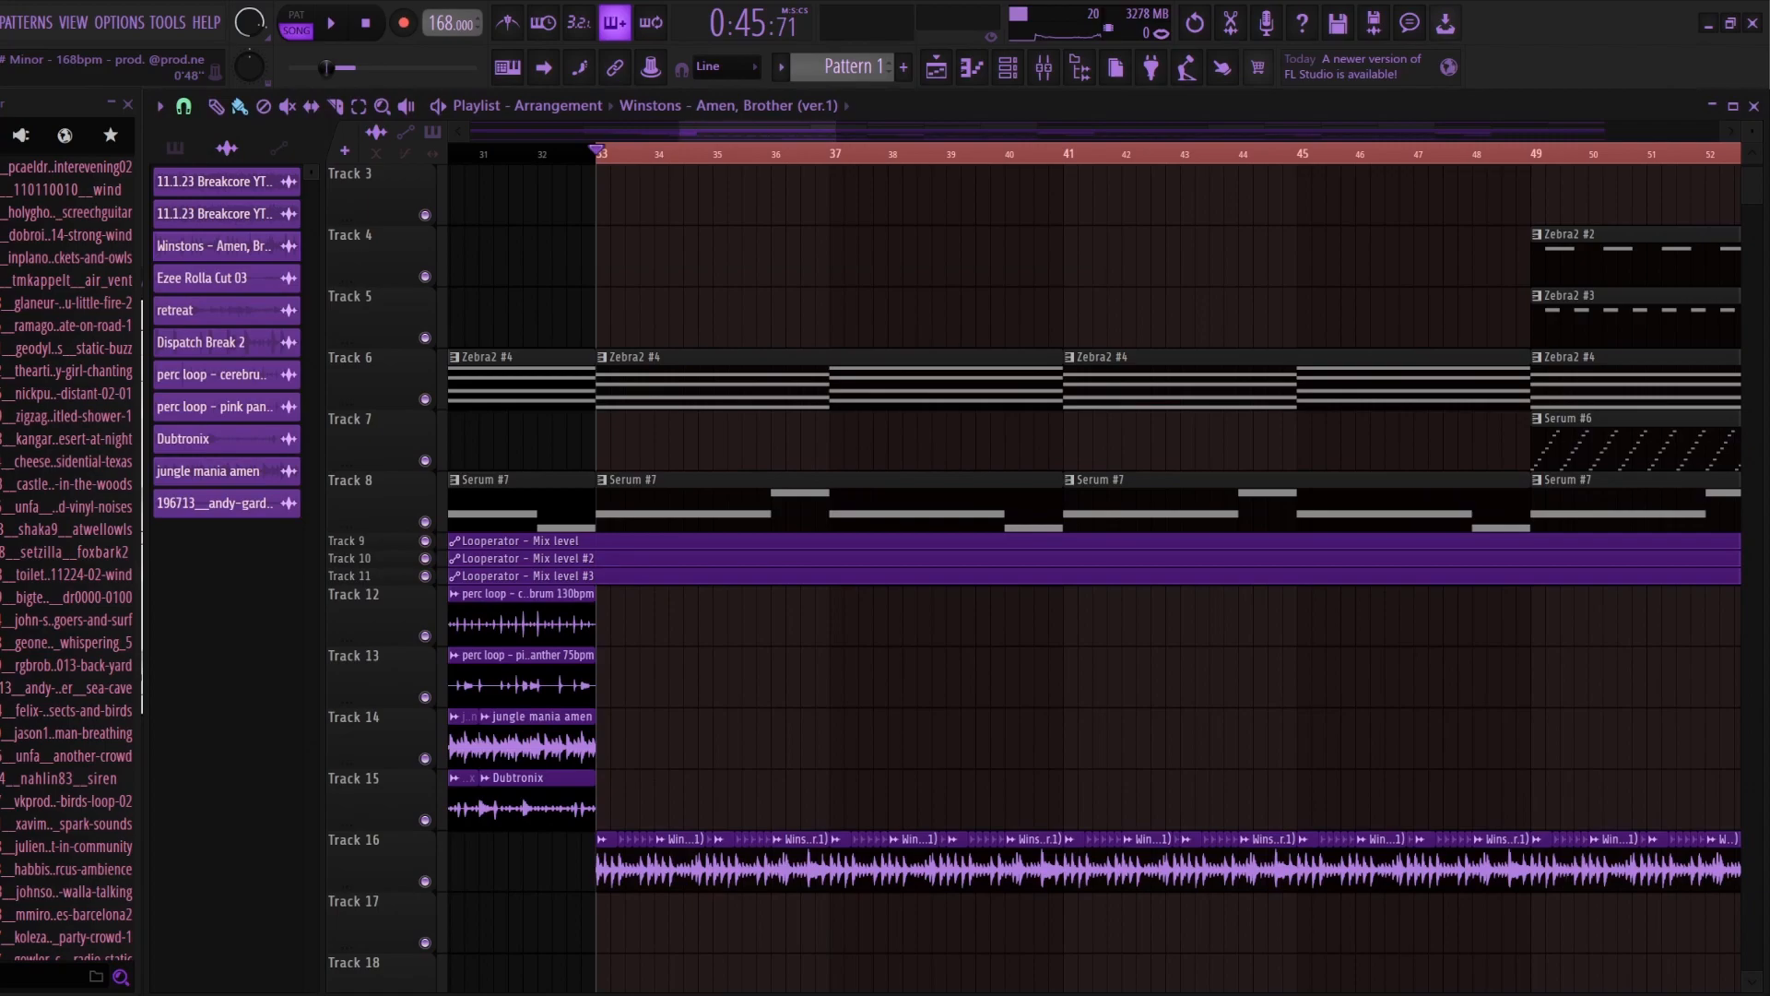
{"action": "scroll", "coordinate": [738, 198], "scroll_direction": "up", "scroll_amount": 3}
{"action": "key", "text": "F9"}
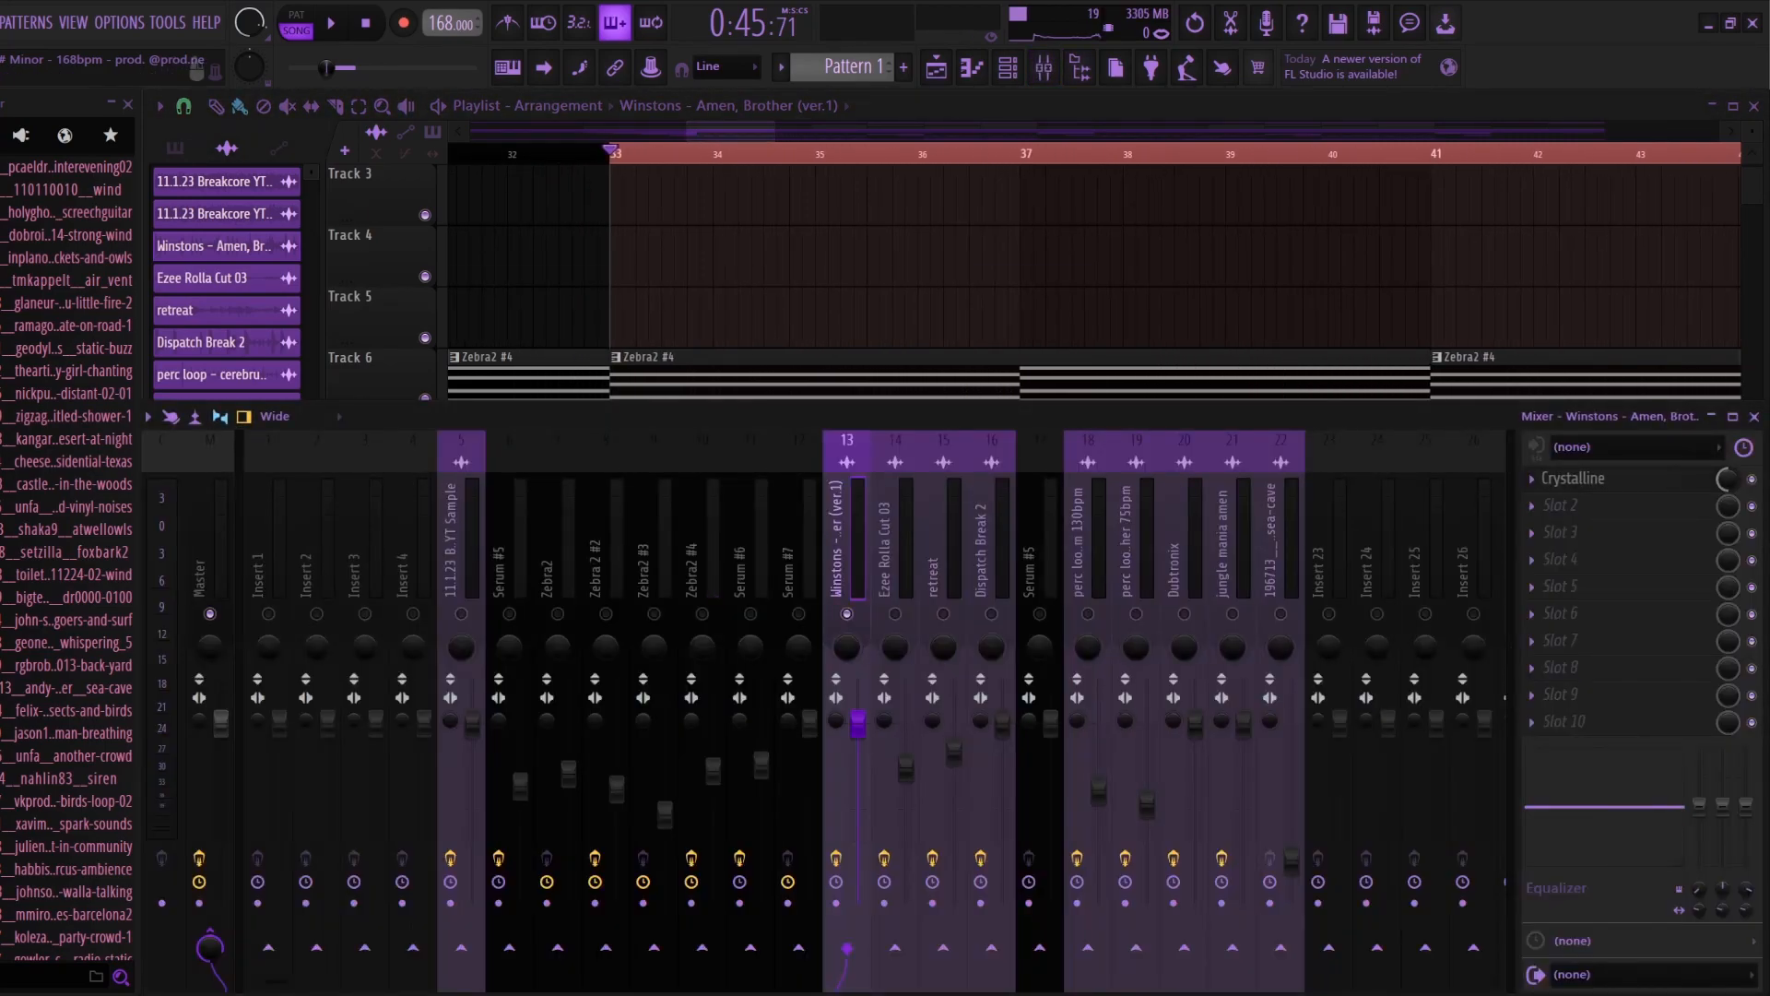
{"action": "left_click", "coordinate": [1574, 479]}
{"action": "right_click", "coordinate": [1727, 479]}
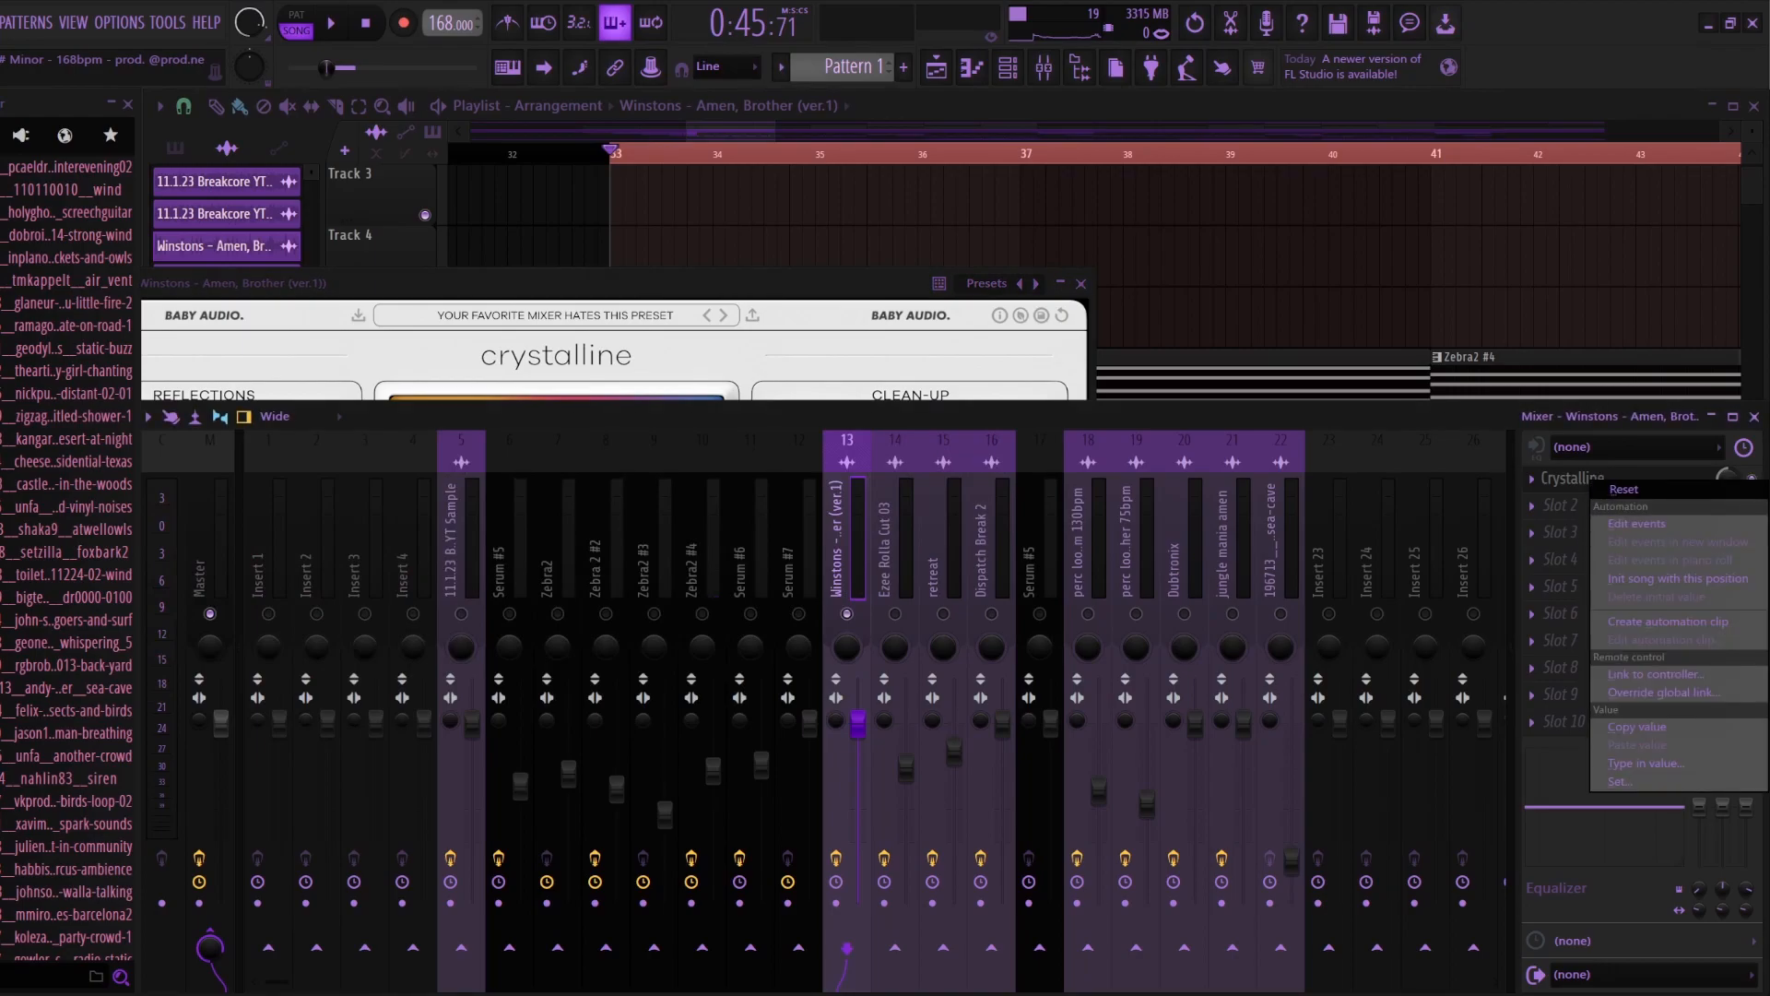
{"action": "key", "text": "Escape"}
{"action": "key", "text": "F12"}
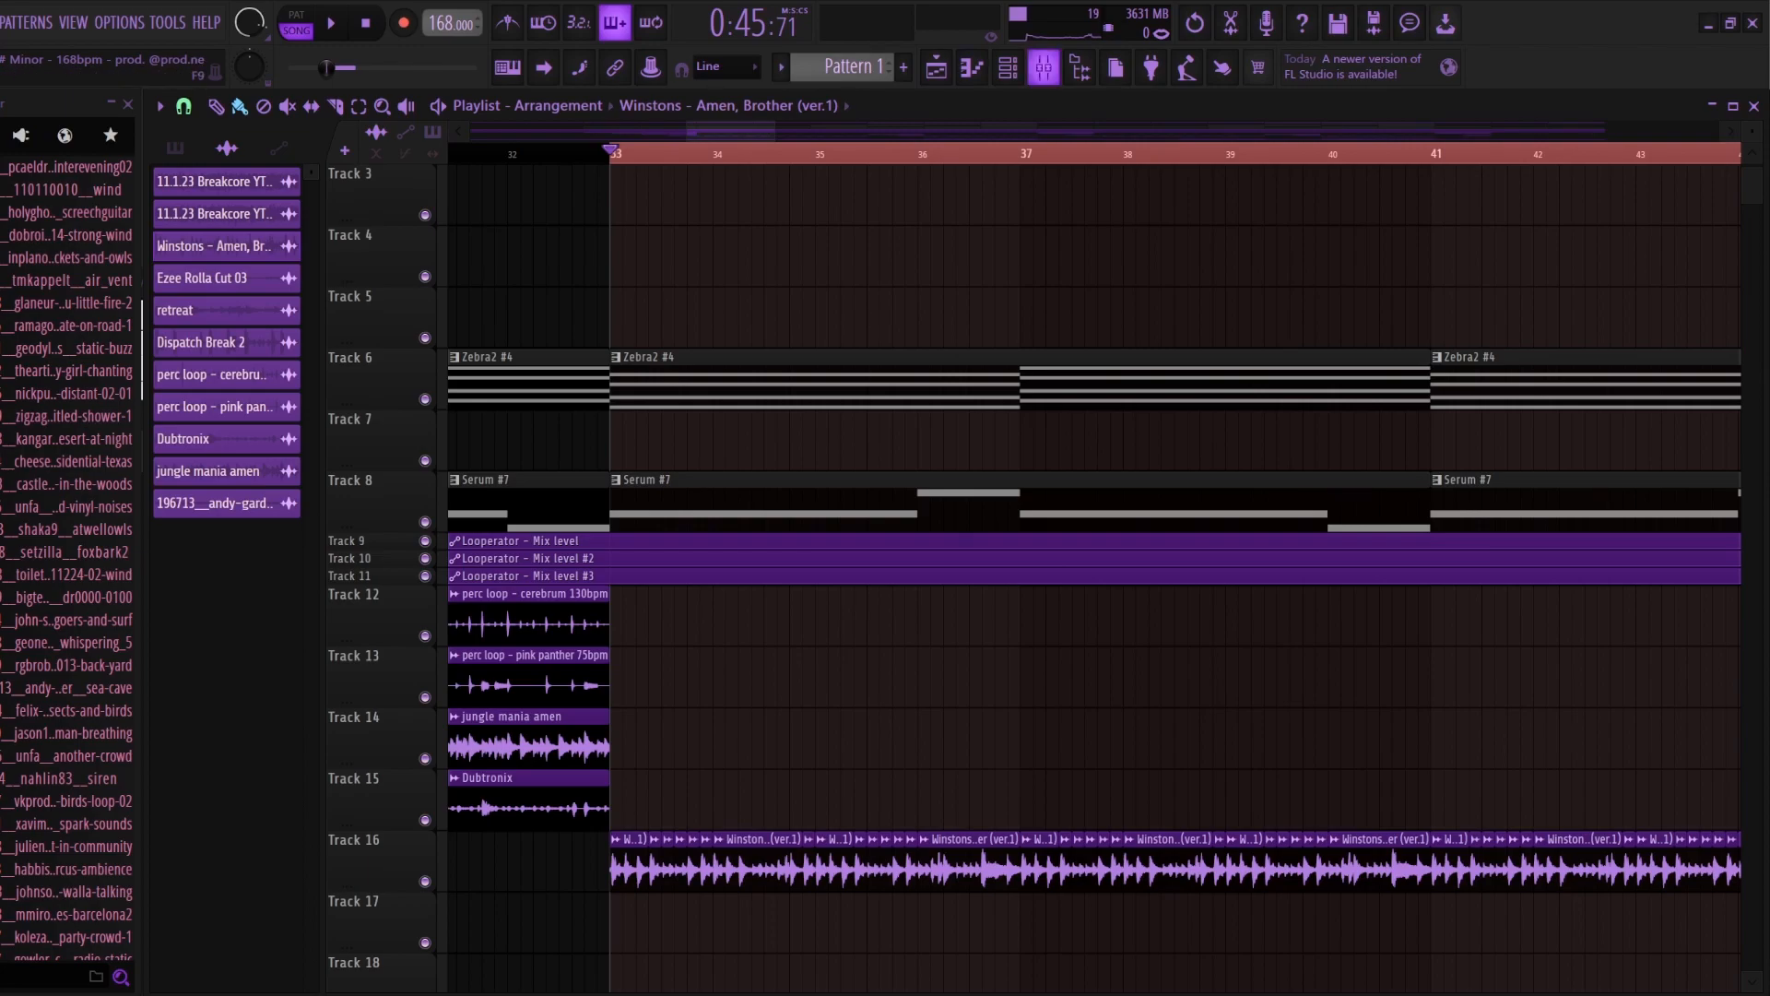
Step: Play the Ezee Rolla Cut 03 layer from bar 45 and view the effects on its mixer track
{"action": "key", "text": "F9"}
{"action": "key", "text": "F9"}
{"action": "key", "text": "space"}
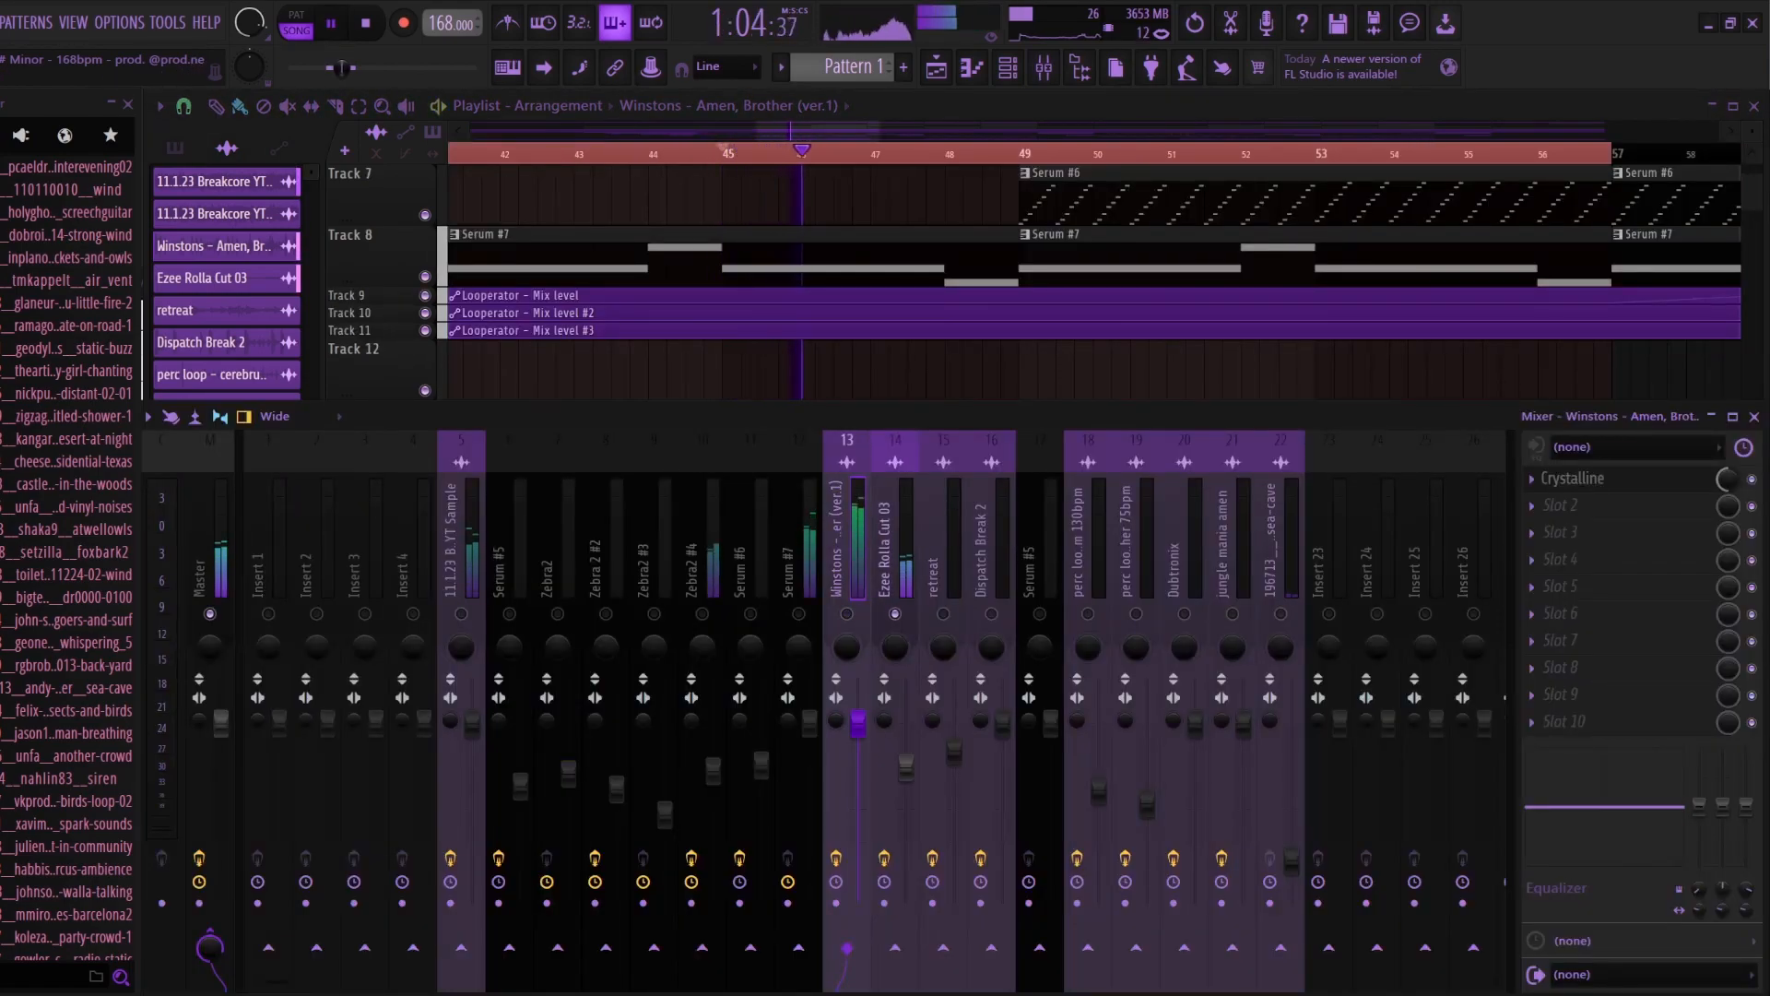
{"action": "left_click", "coordinate": [887, 554]}
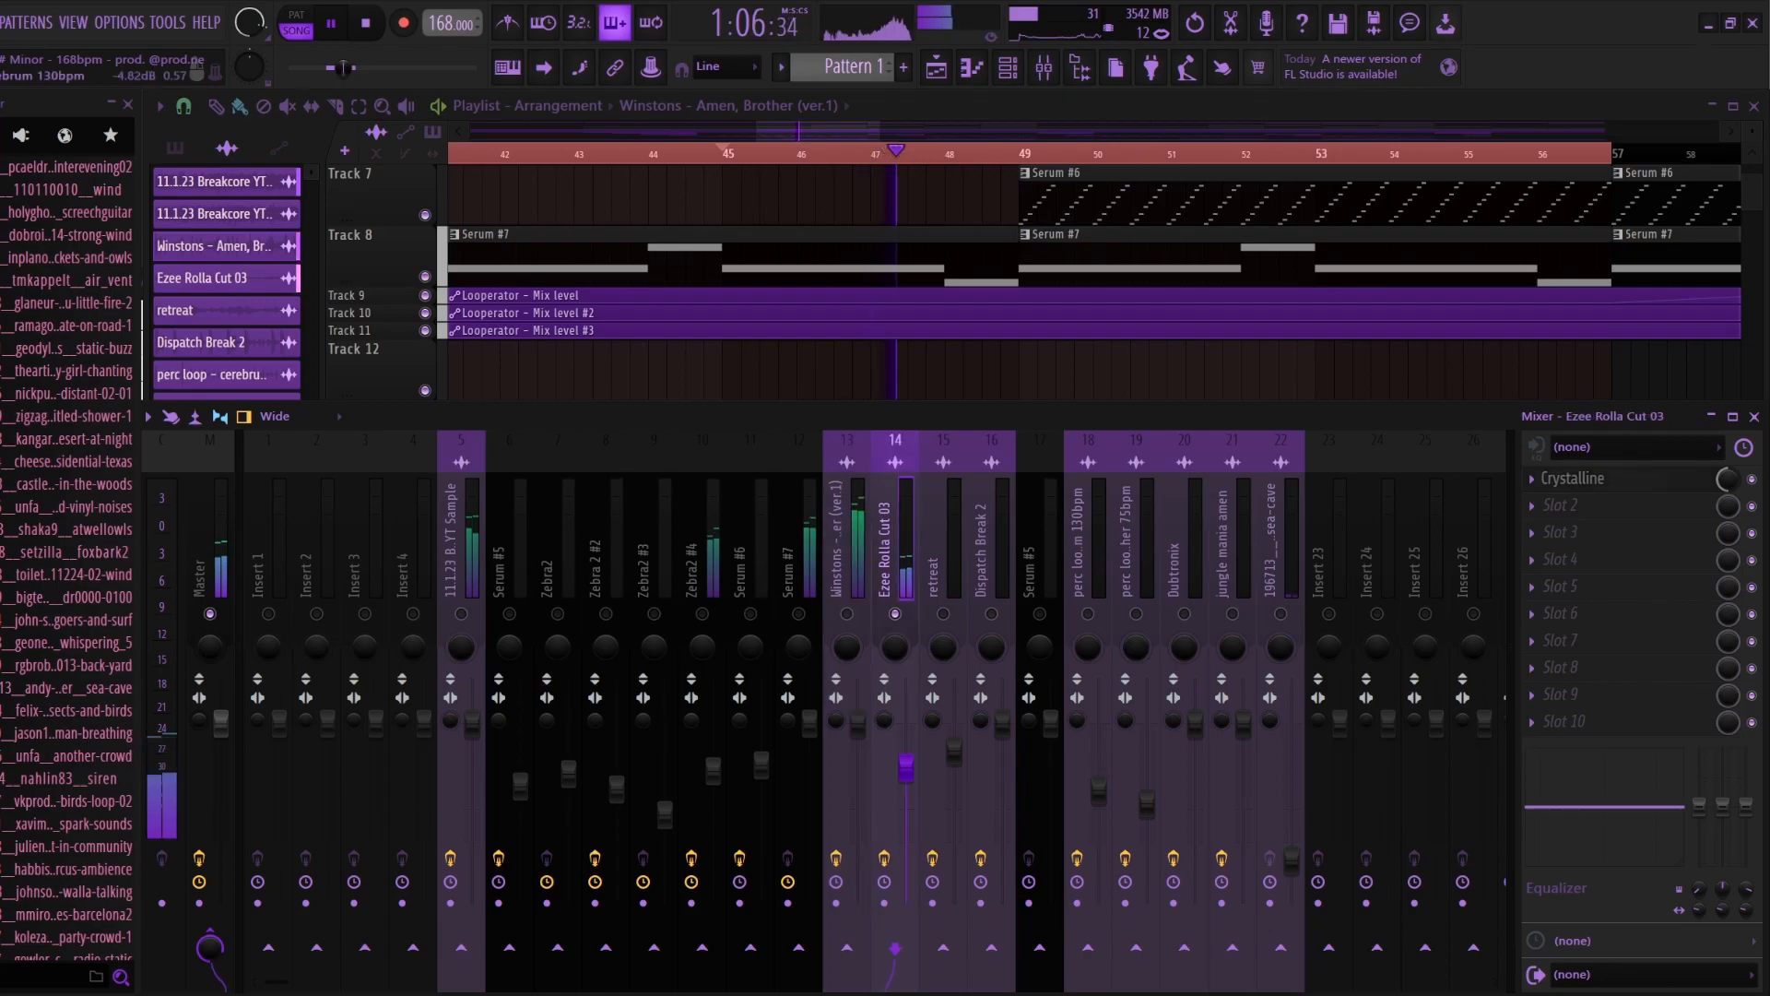
{"action": "key", "text": "space"}
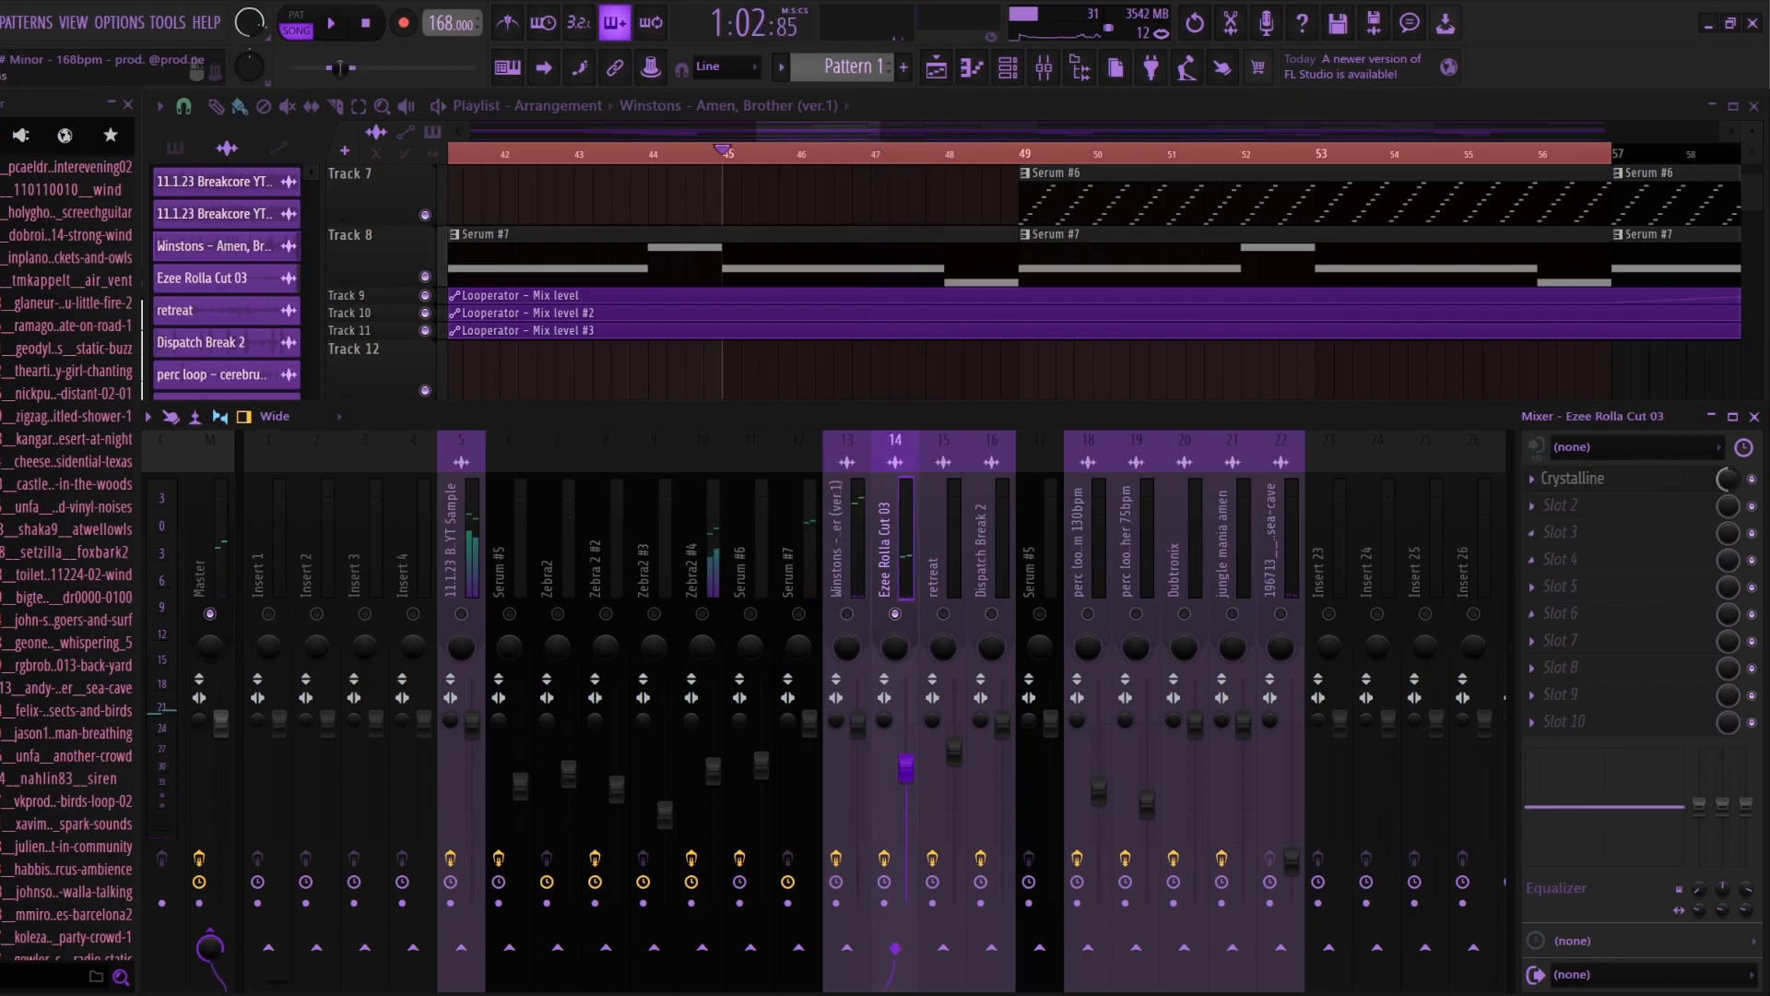
{"action": "key", "text": "F9"}
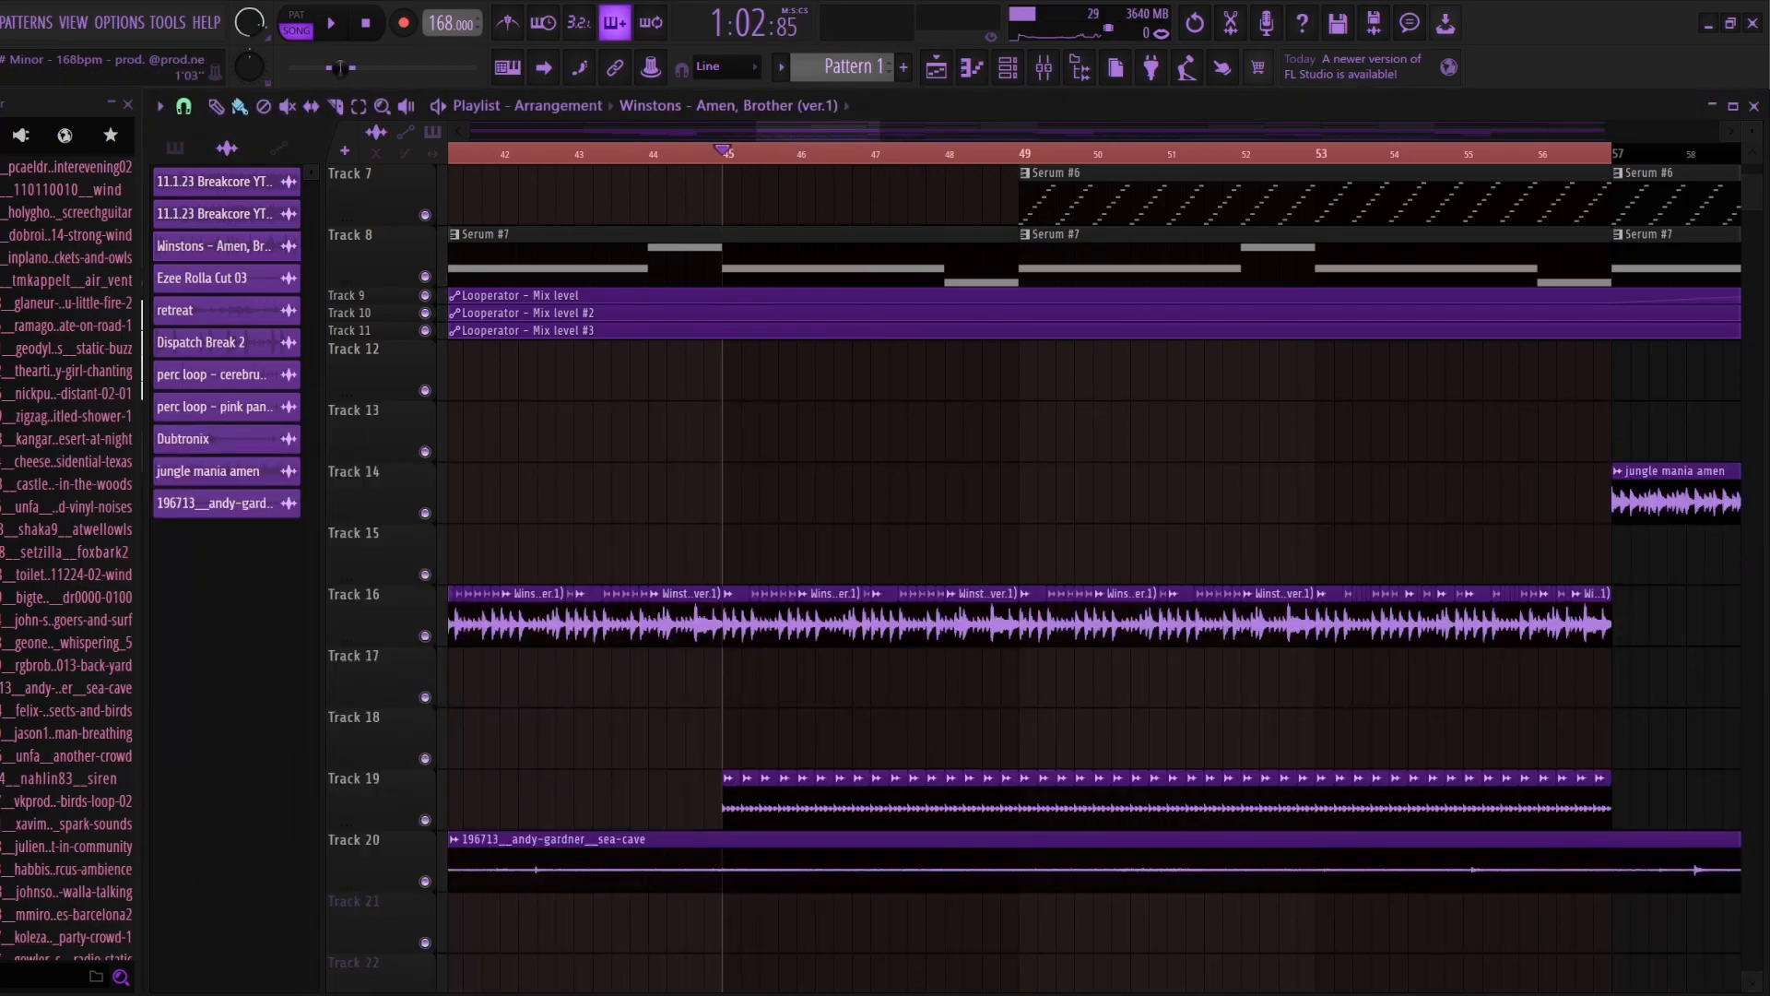
Step: Play the Amen break and Ezee Rolla Cut 03 together from bar 45 with the mixer open
{"action": "left_click", "coordinate": [1044, 66]}
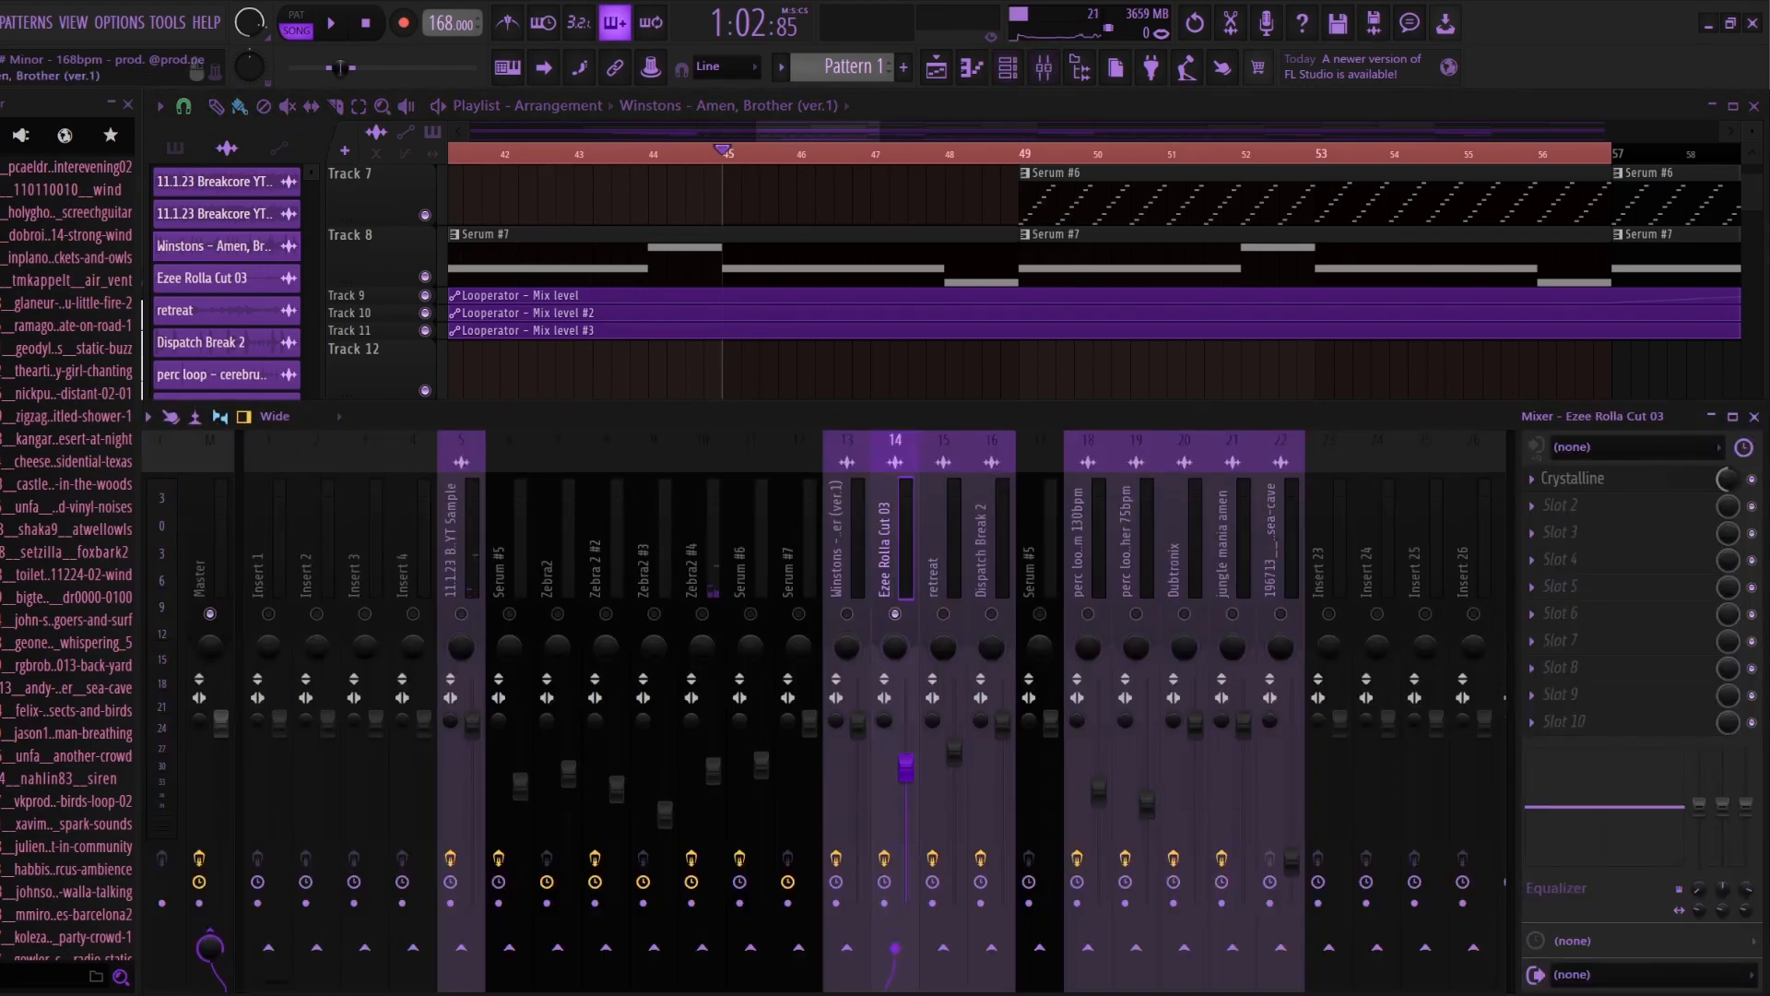
{"action": "key", "text": "space"}
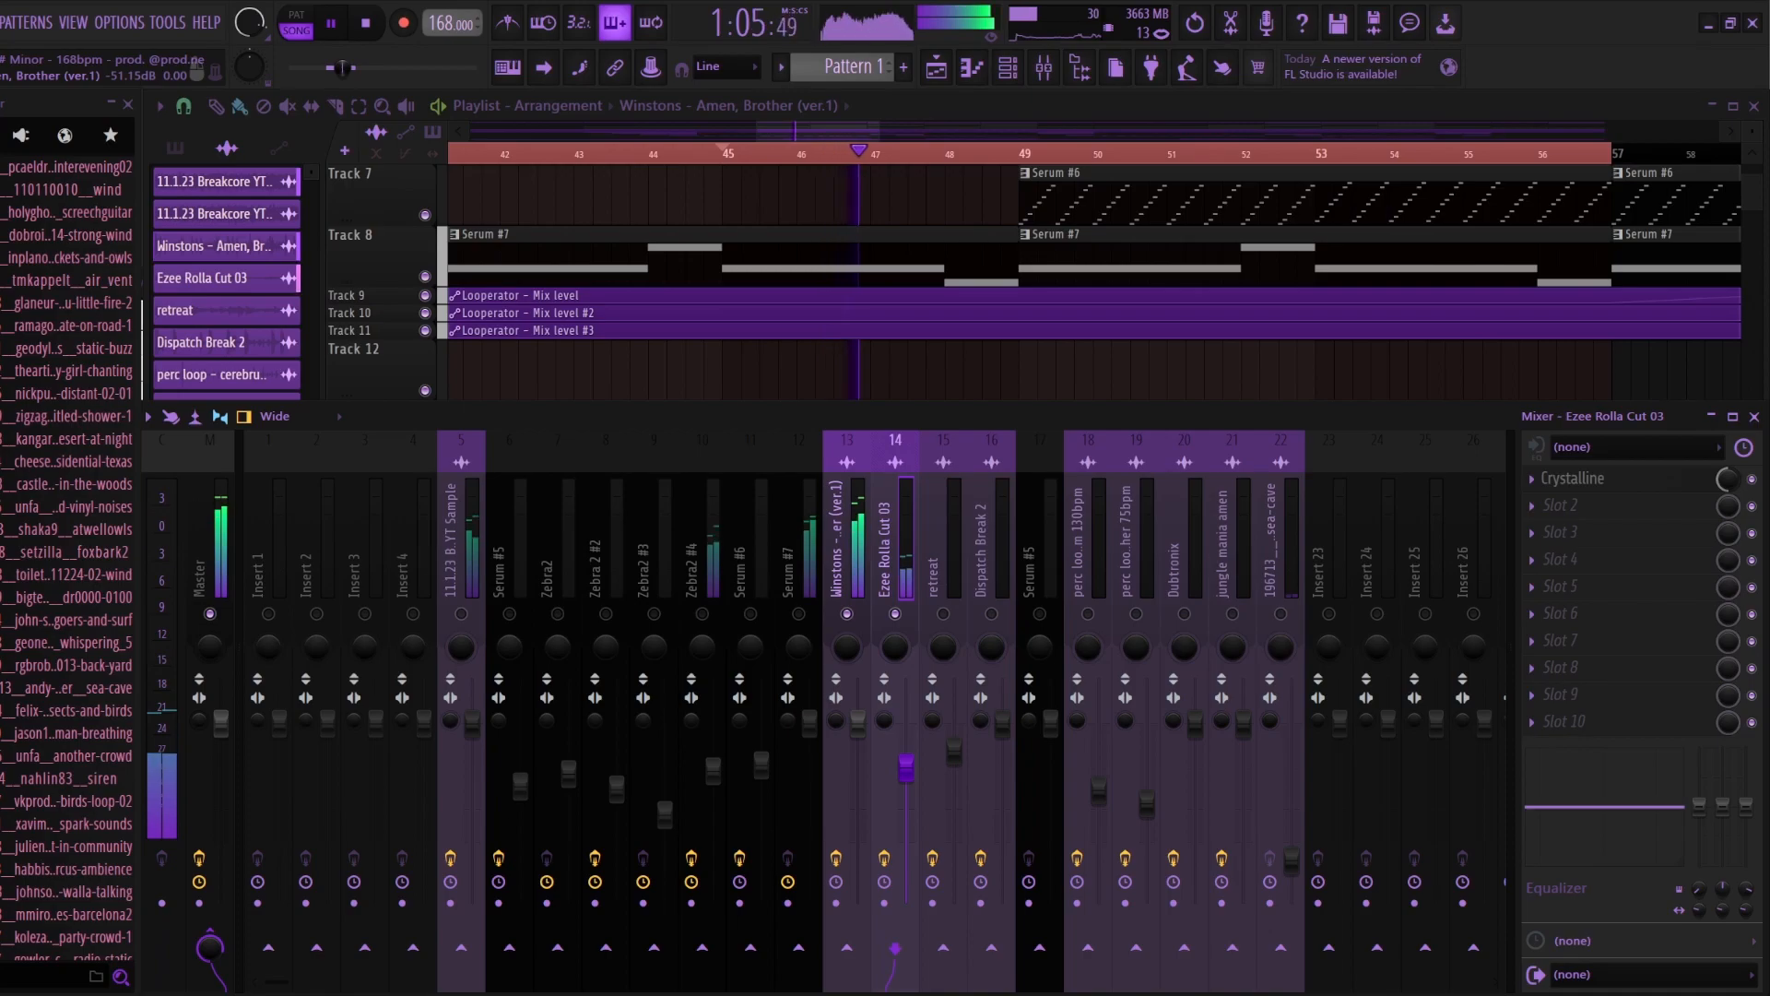
{"action": "key", "text": "space"}
{"action": "key", "text": "F9"}
Step: Play the drum section at bar 65 and examine the channel settings of Dispatch Break 2
{"action": "scroll", "coordinate": [765, 154], "scroll_direction": "down", "scroll_amount": 5}
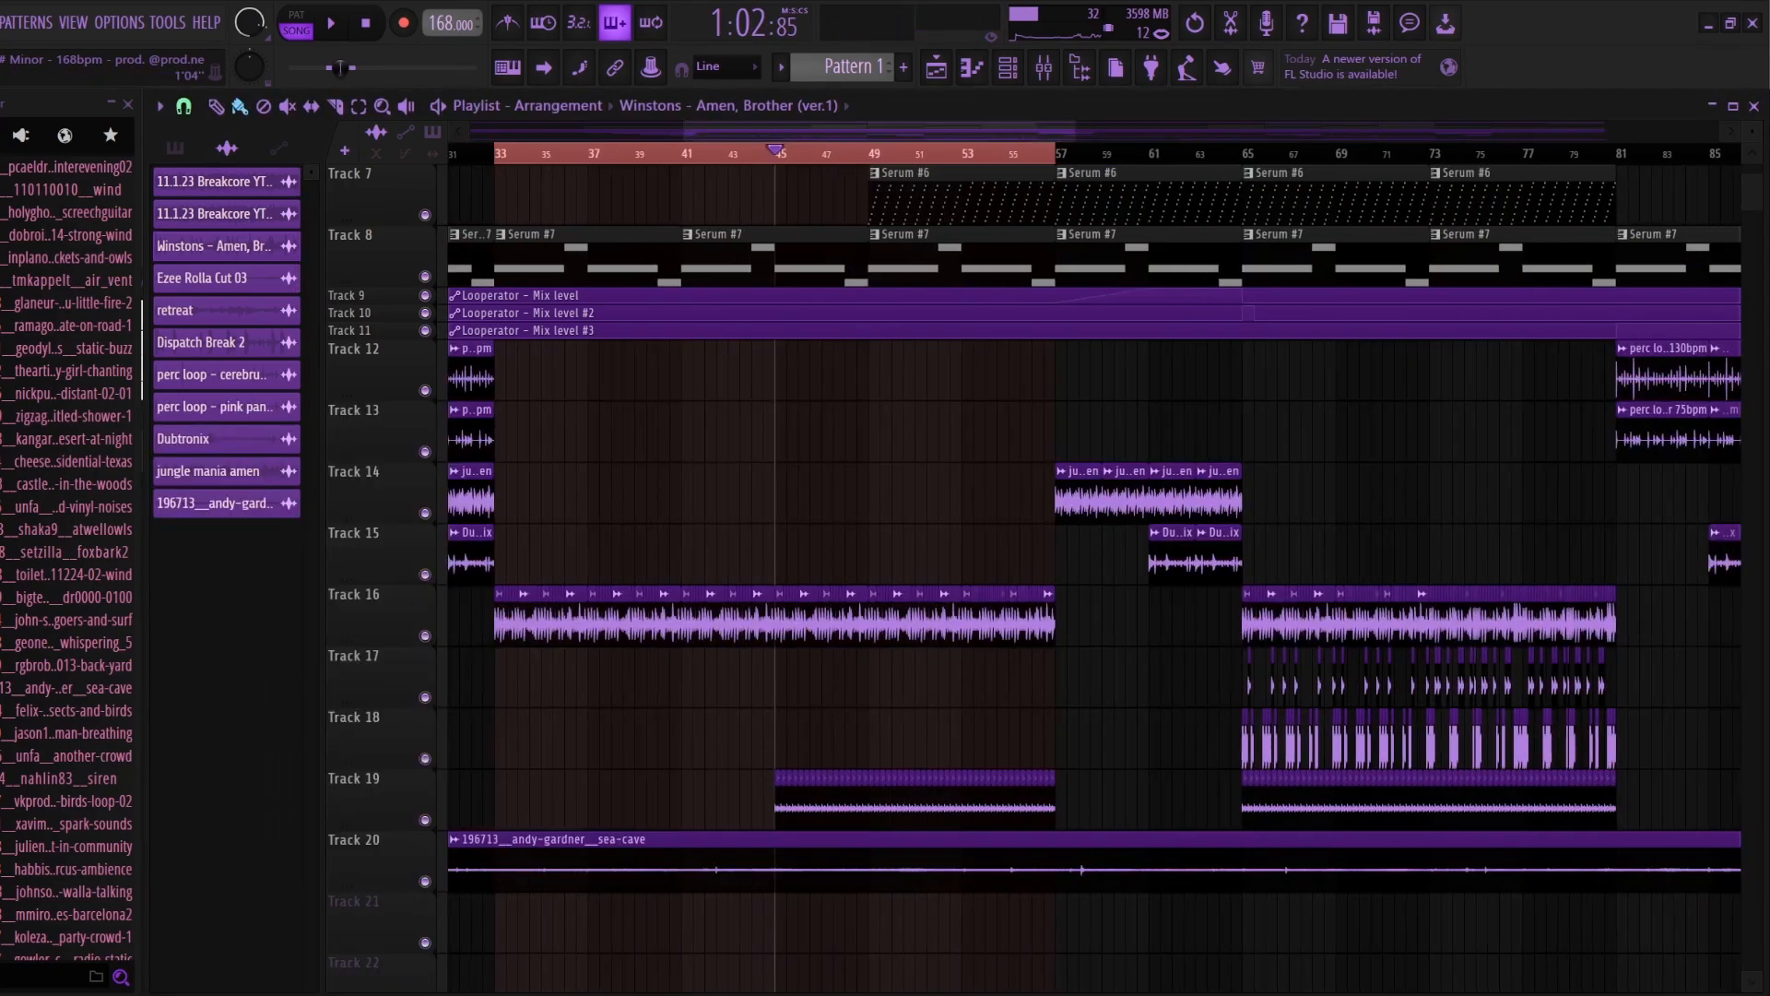
{"action": "scroll", "coordinate": [766, 154], "scroll_direction": "down", "scroll_amount": 1}
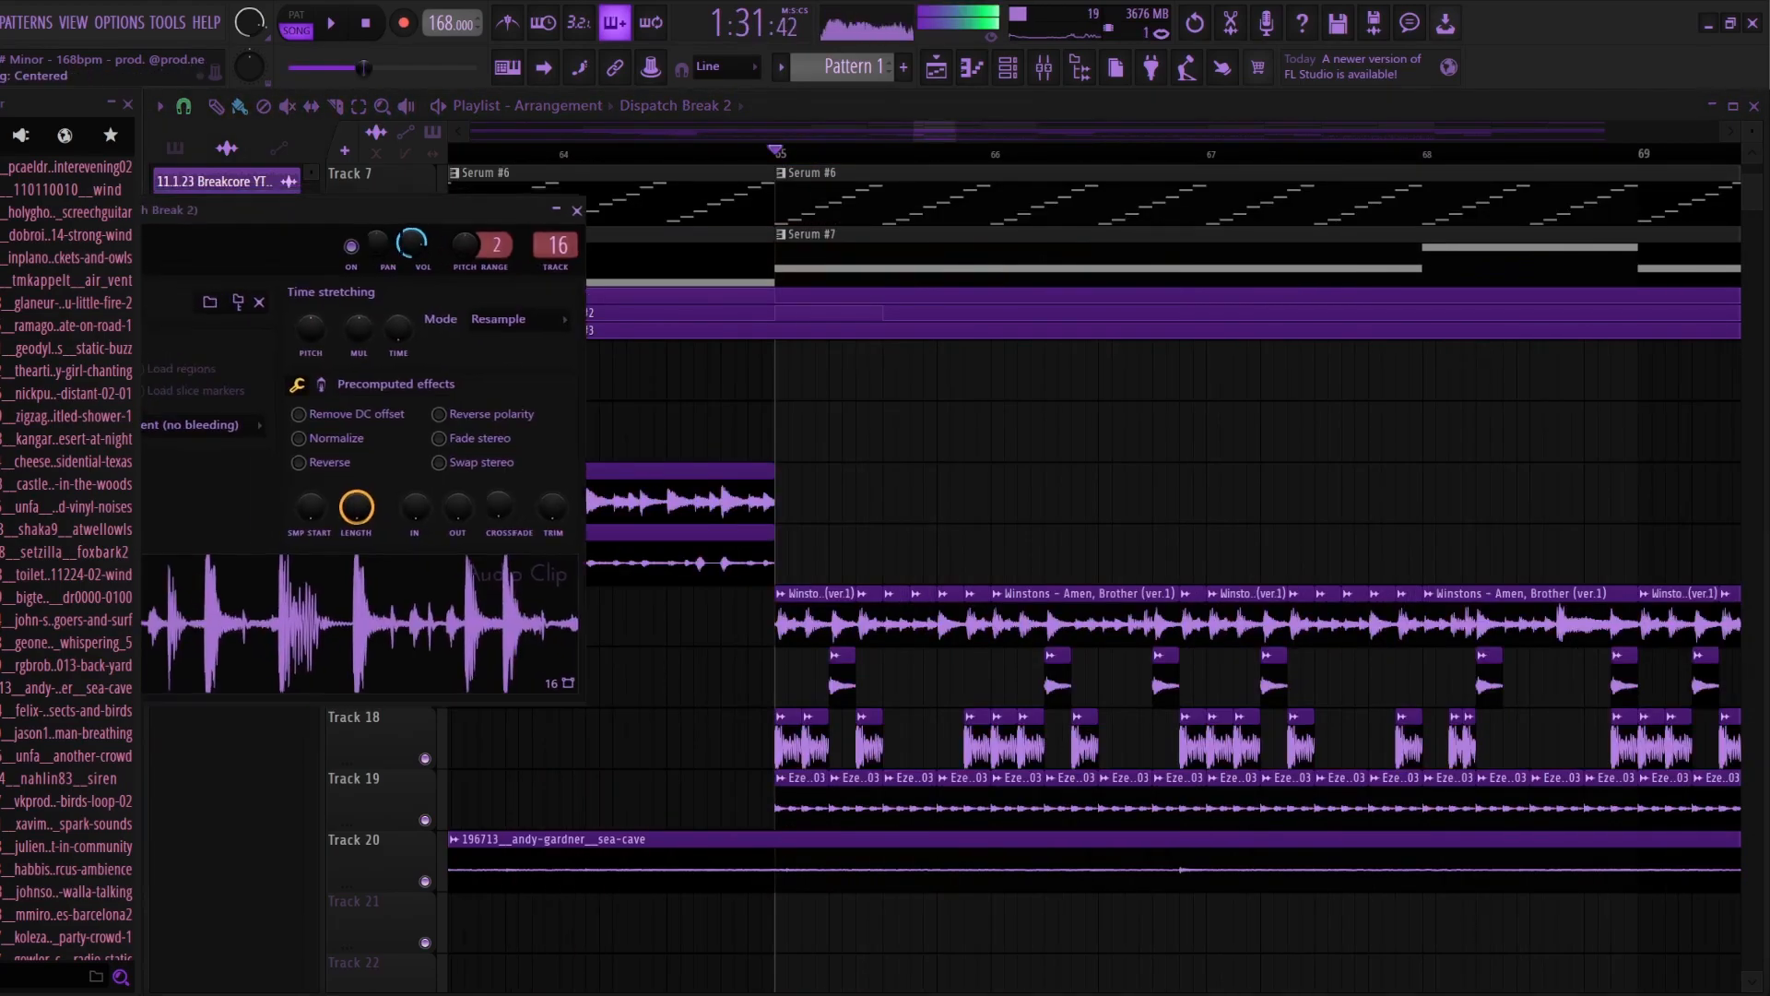
{"action": "key", "text": "space"}
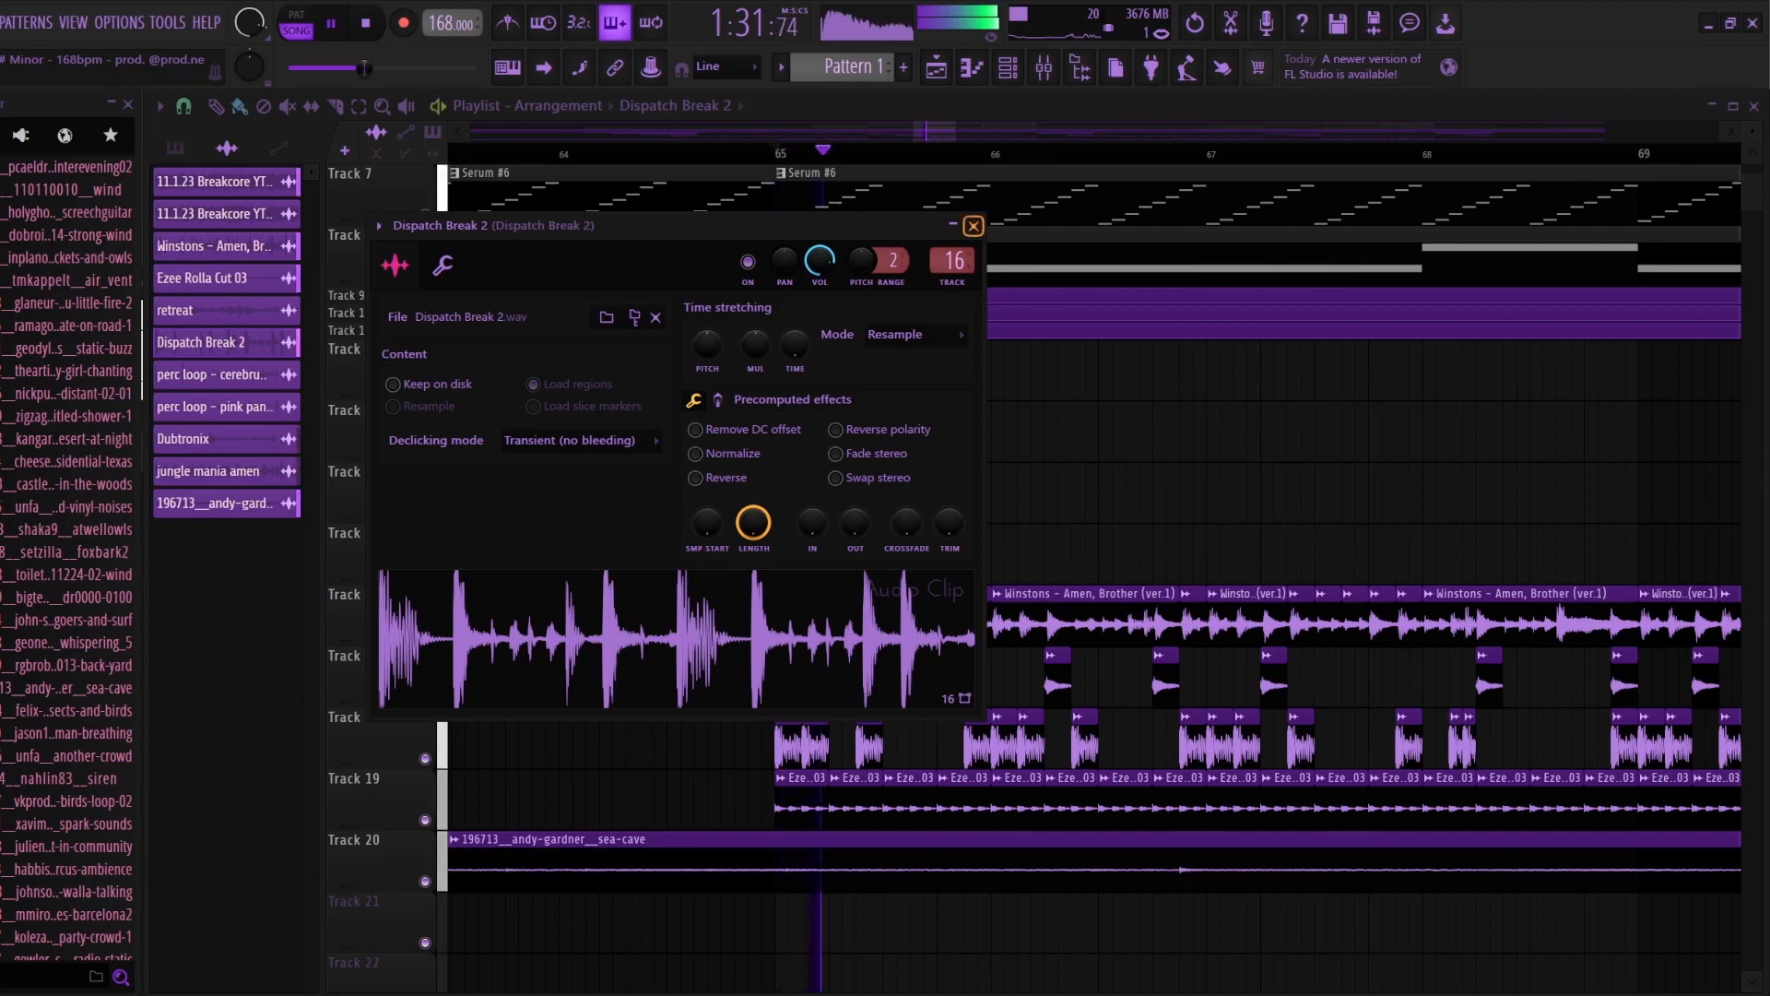
{"action": "key", "text": "space"}
{"action": "key", "text": "Escape"}
Step: Examine the channel settings of the retreat sample and close them
{"action": "double_click", "coordinate": [1065, 620]}
{"action": "double_click", "coordinate": [795, 745]}
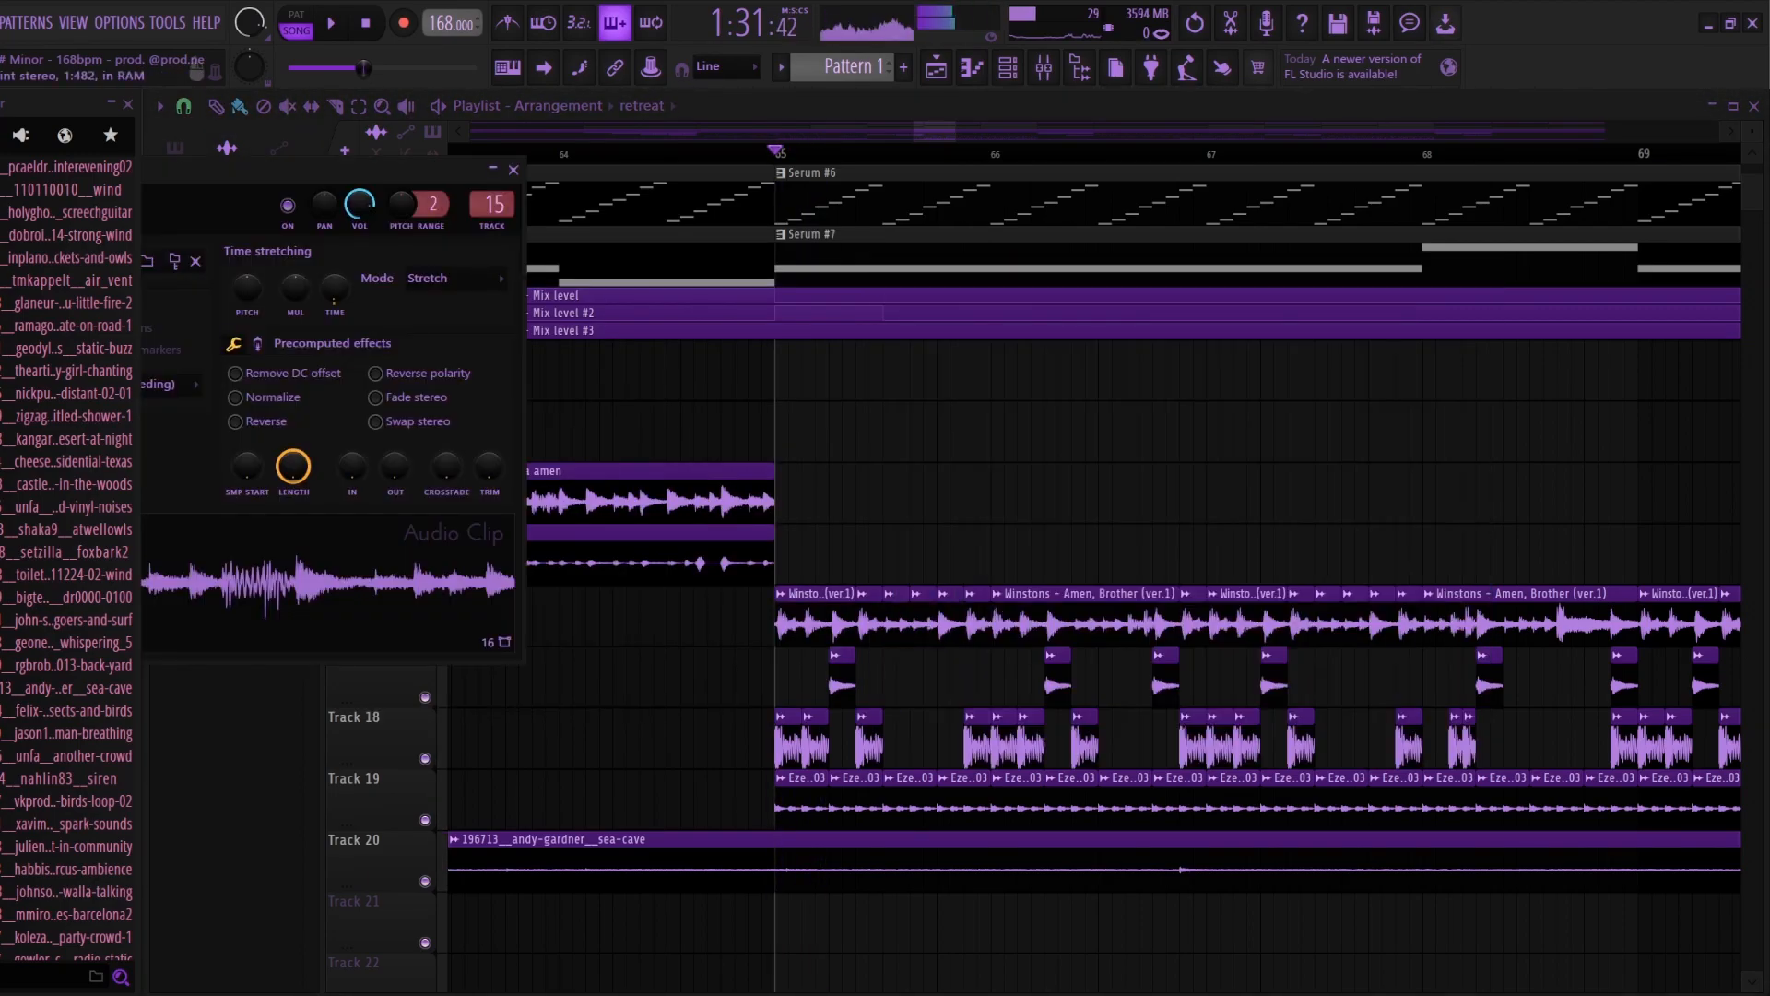
{"action": "key", "text": "Escape"}
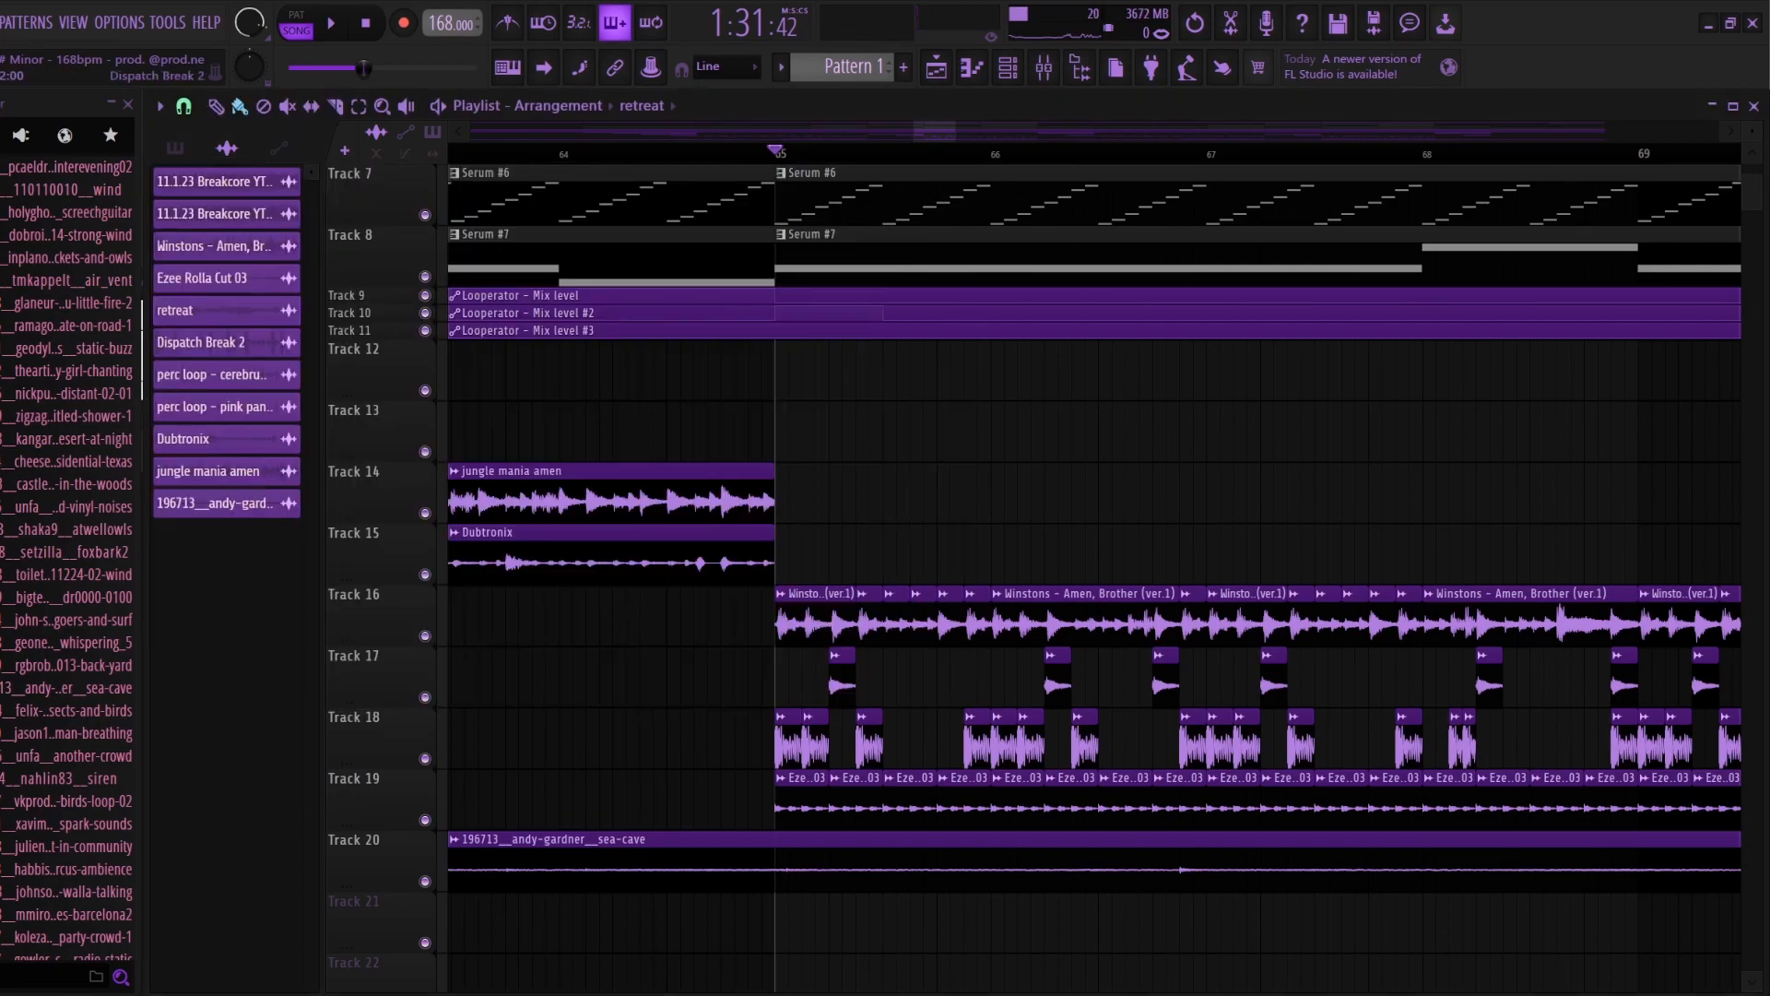
Step: Enable the Winstons mixer track and play the layered drum breaks together from bar 65, then return to the playlist
{"action": "scroll", "coordinate": [673, 620], "scroll_direction": "down", "scroll_amount": 4}
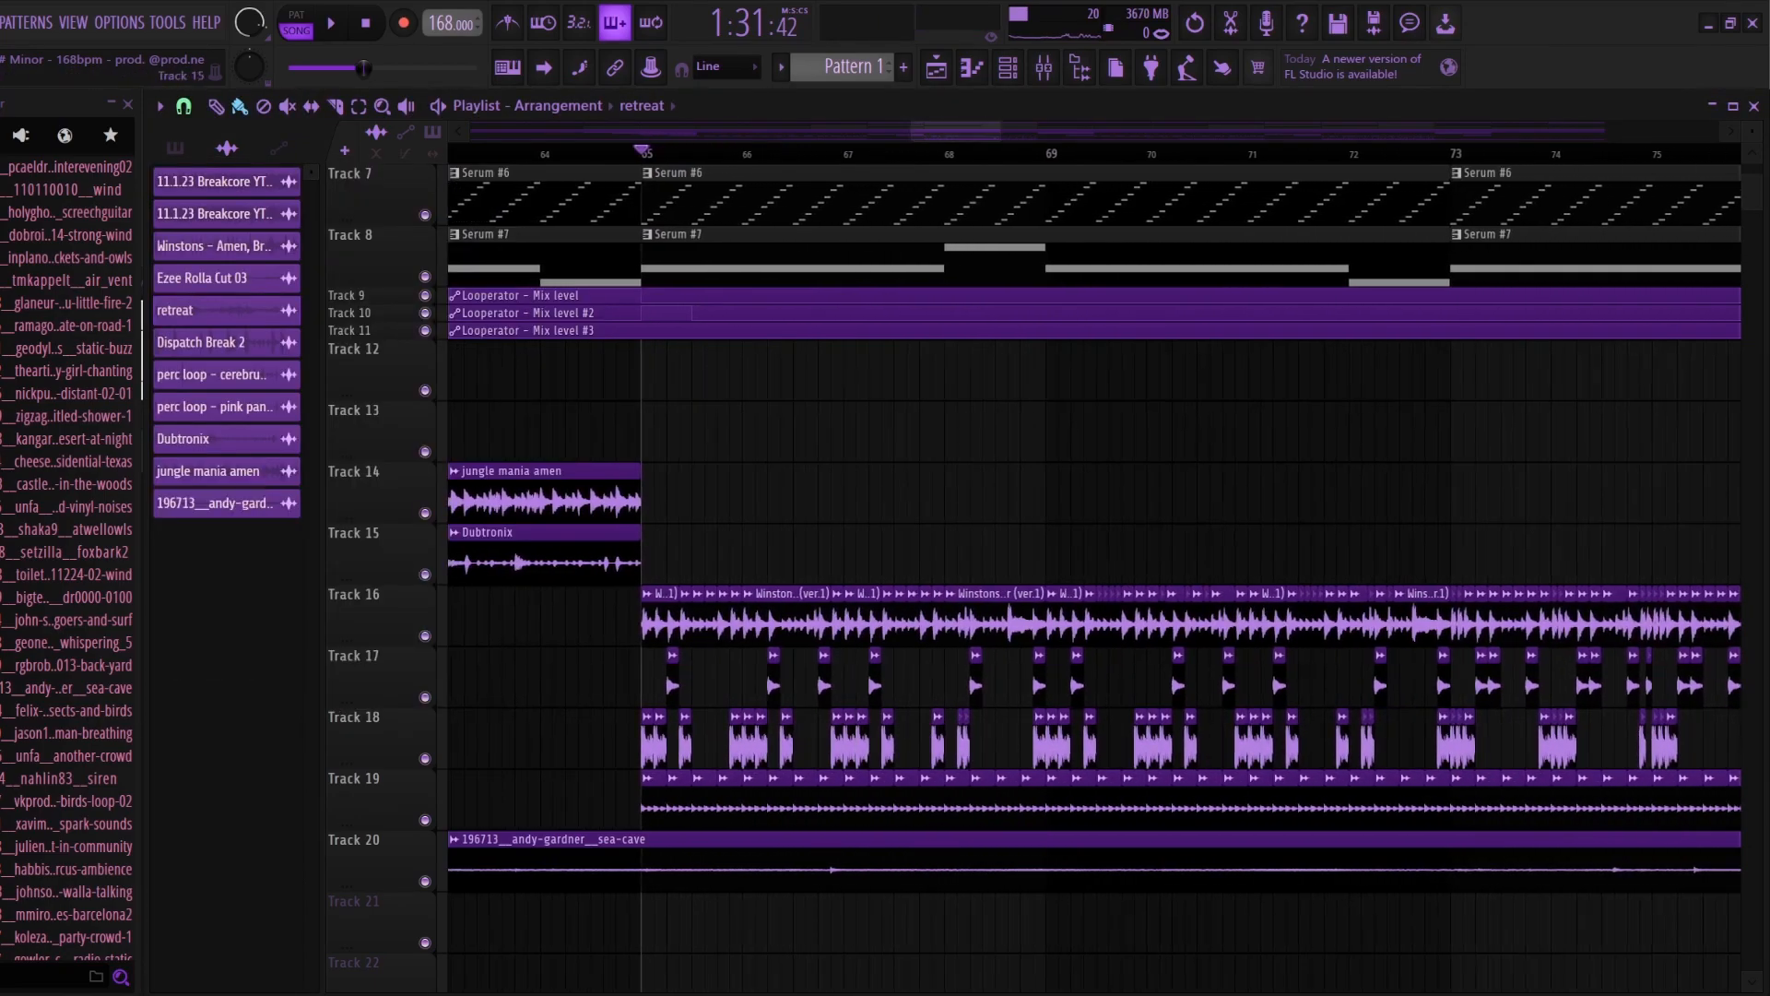
{"action": "key", "text": "F9"}
{"action": "key", "text": "space"}
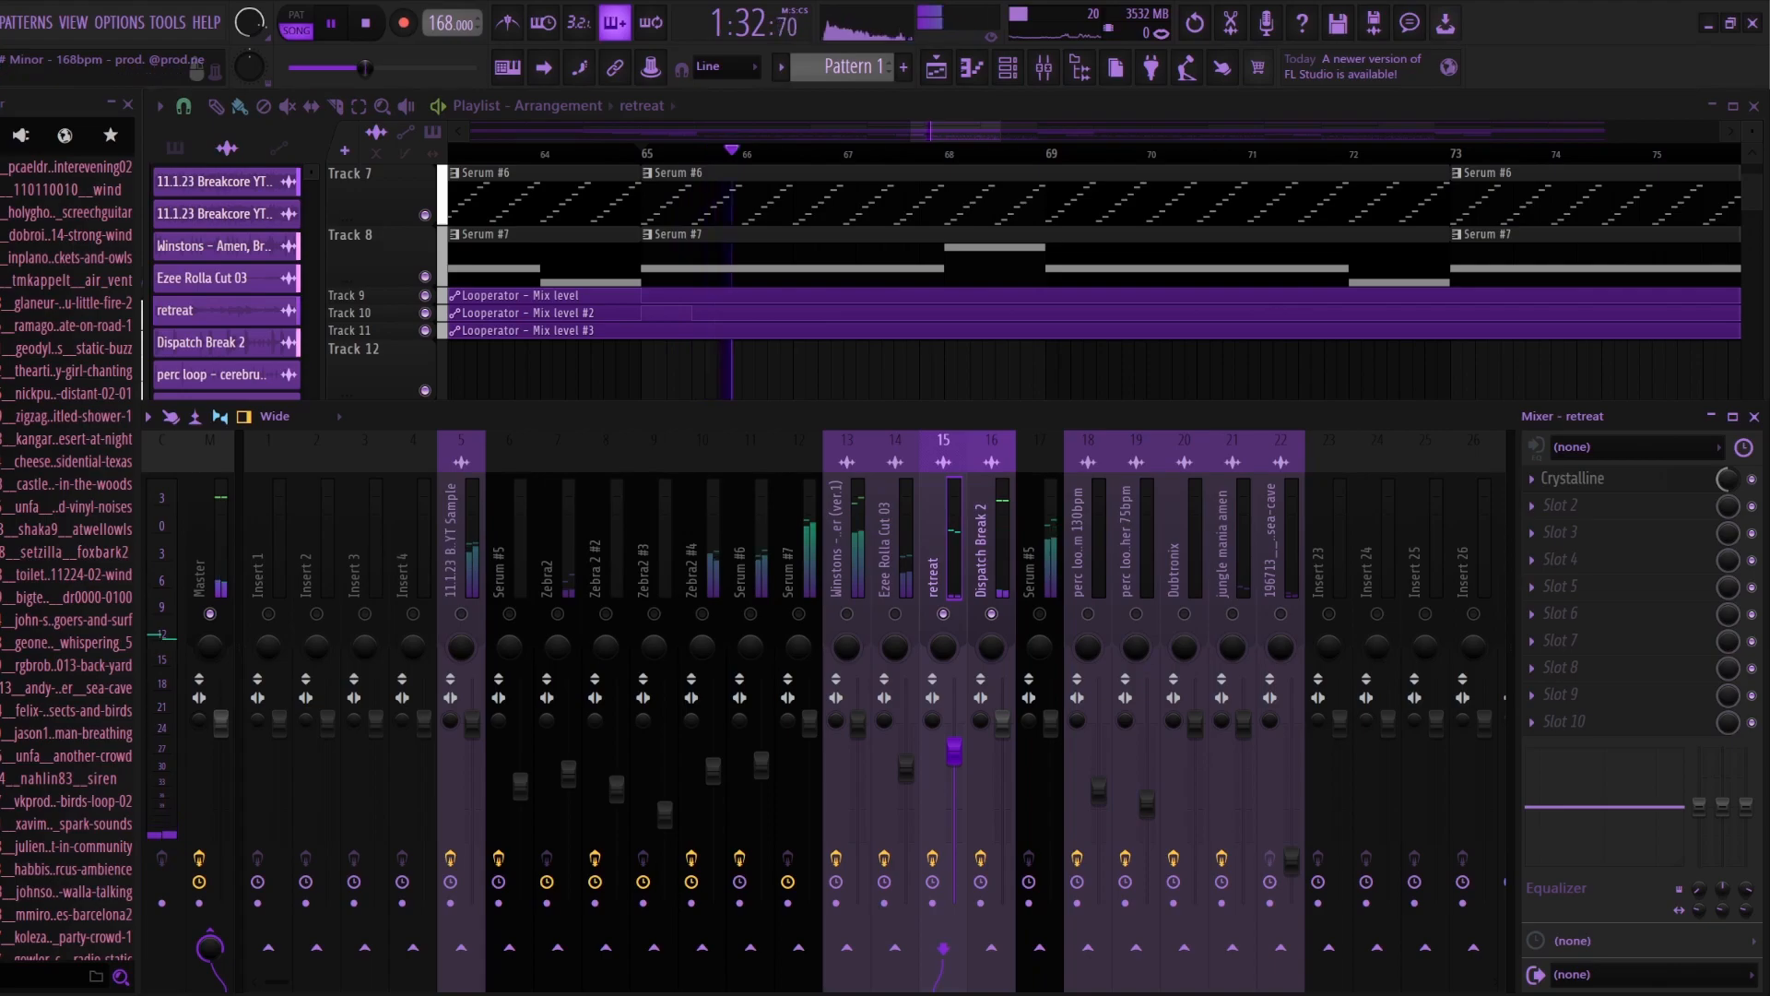
{"action": "key", "text": "space"}
{"action": "left_click", "coordinate": [846, 614]}
{"action": "key", "text": "space"}
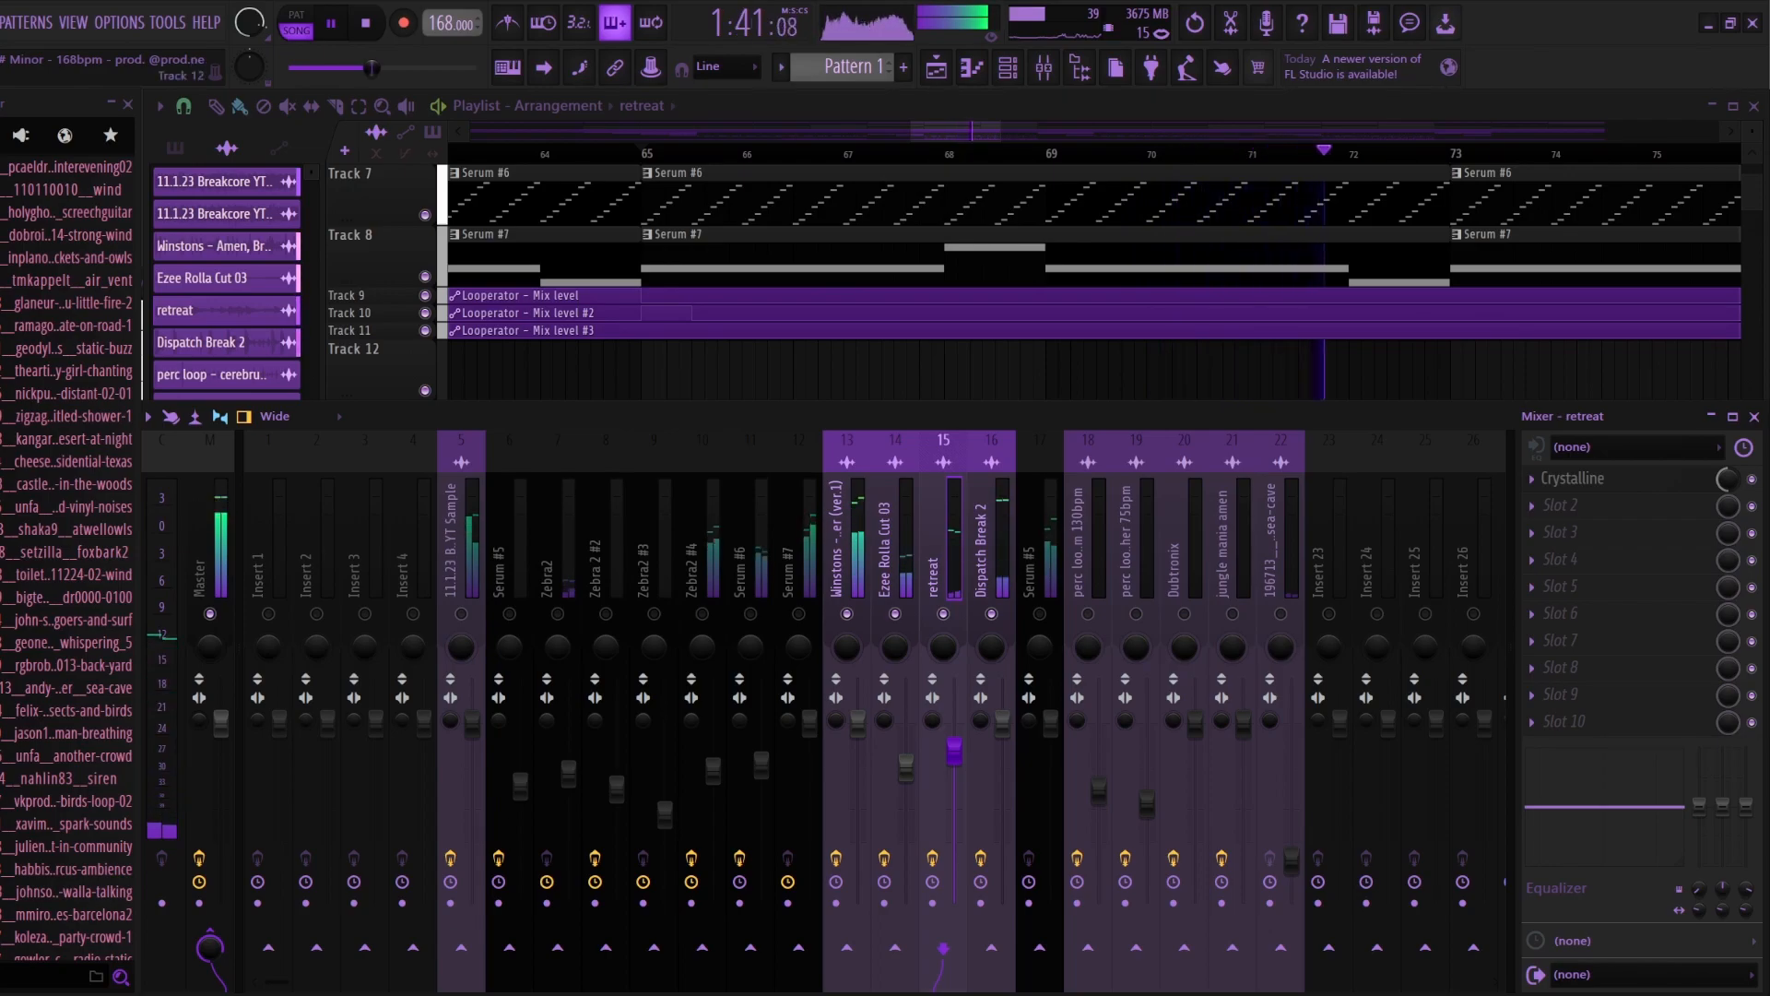
{"action": "key", "text": "space"}
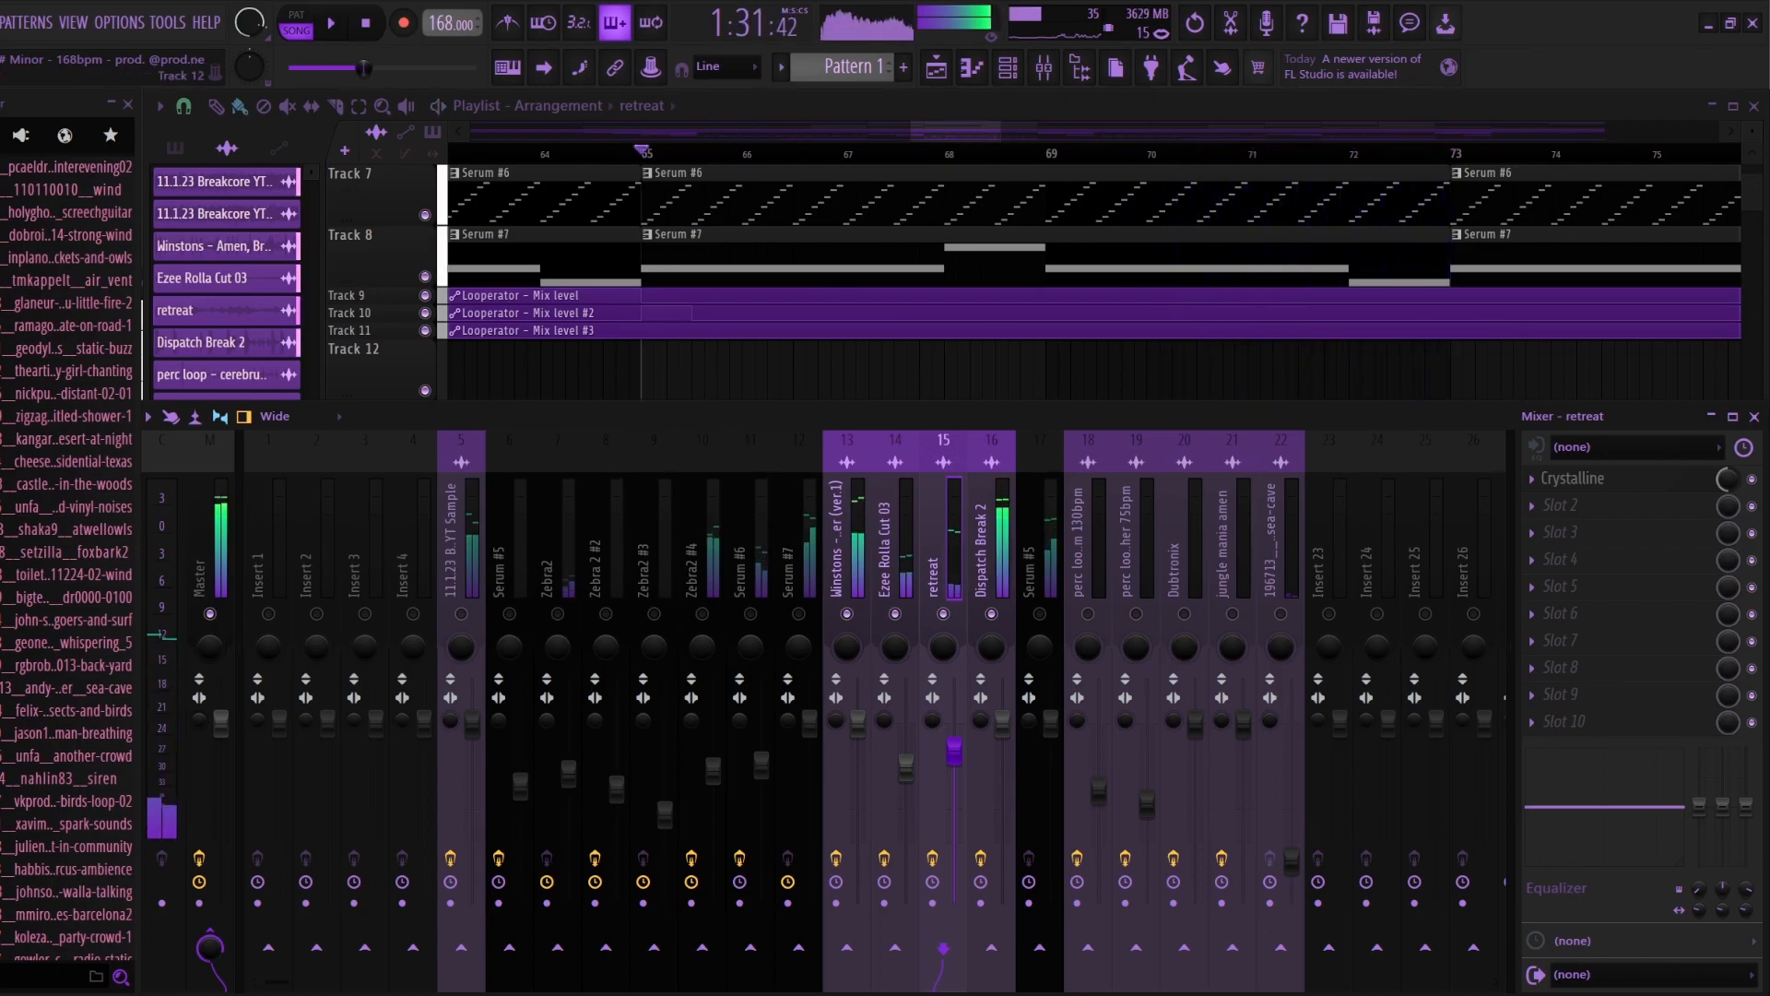
{"action": "key", "text": "F9"}
{"action": "scroll", "coordinate": [806, 571], "scroll_direction": "down", "scroll_amount": 2}
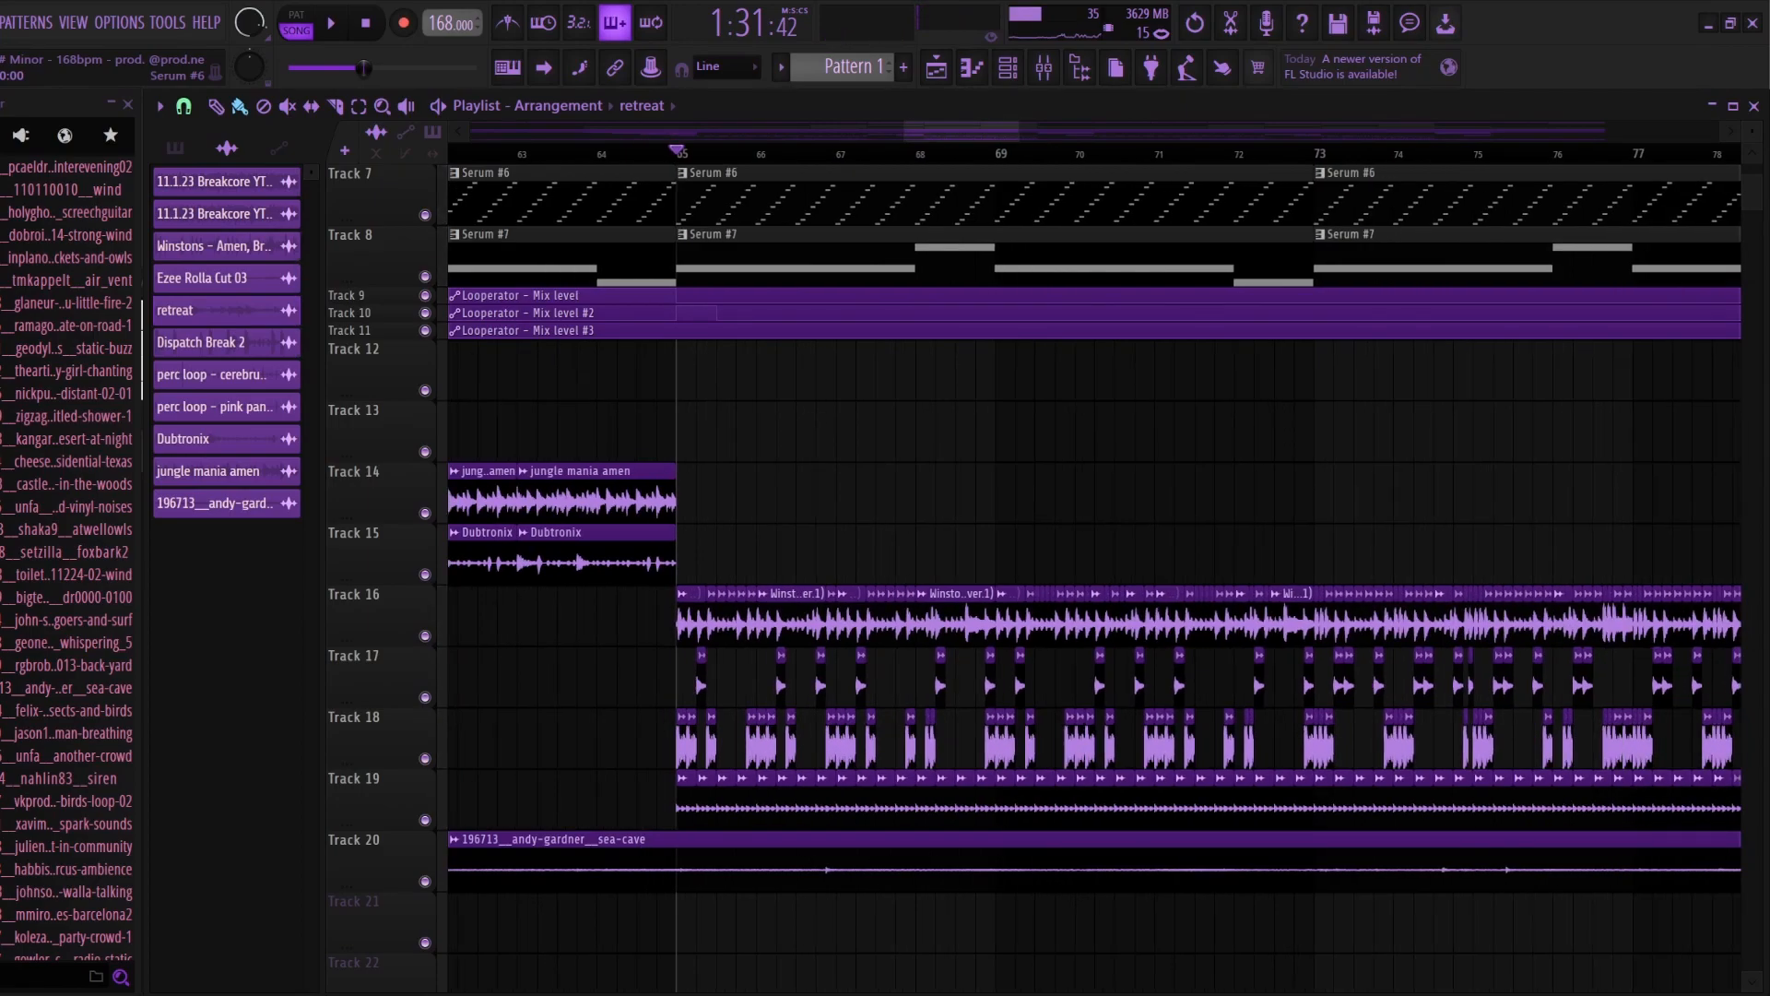
Step: Play the layered drum breaks and synth parts together from bar 73
{"action": "scroll", "coordinate": [715, 572], "scroll_direction": "down", "scroll_amount": 1}
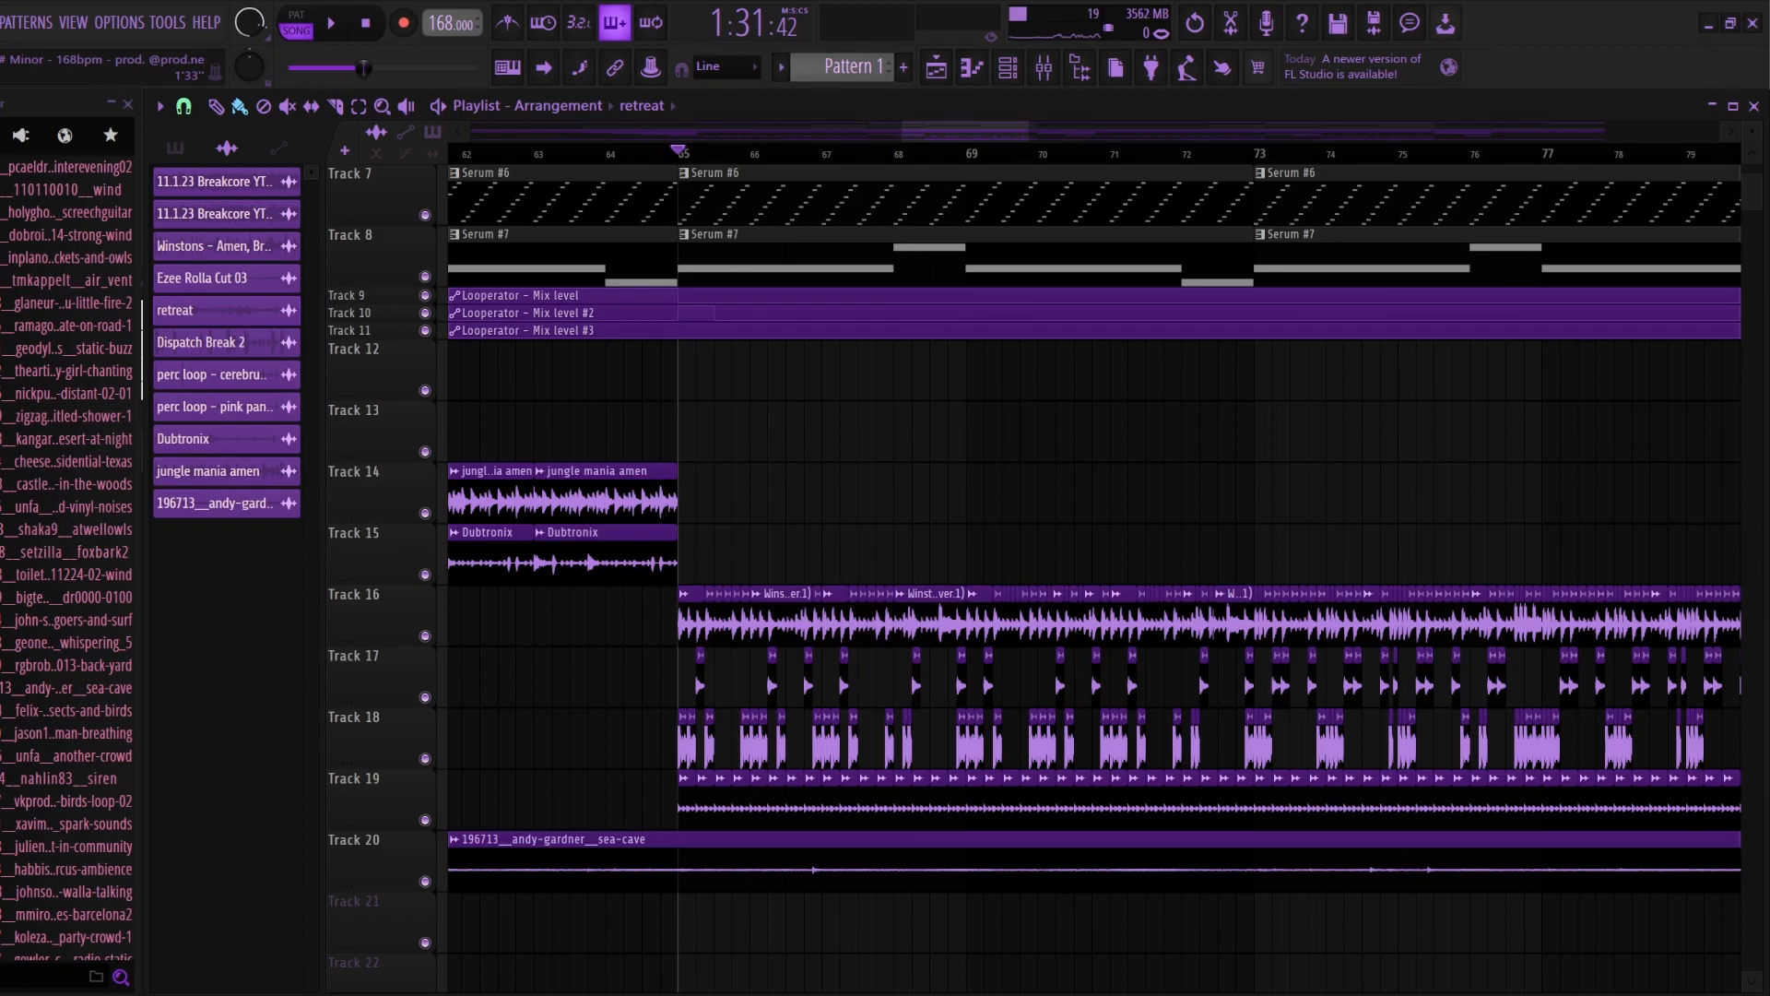
{"action": "scroll", "coordinate": [1020, 571], "scroll_direction": "down", "scroll_amount": 10}
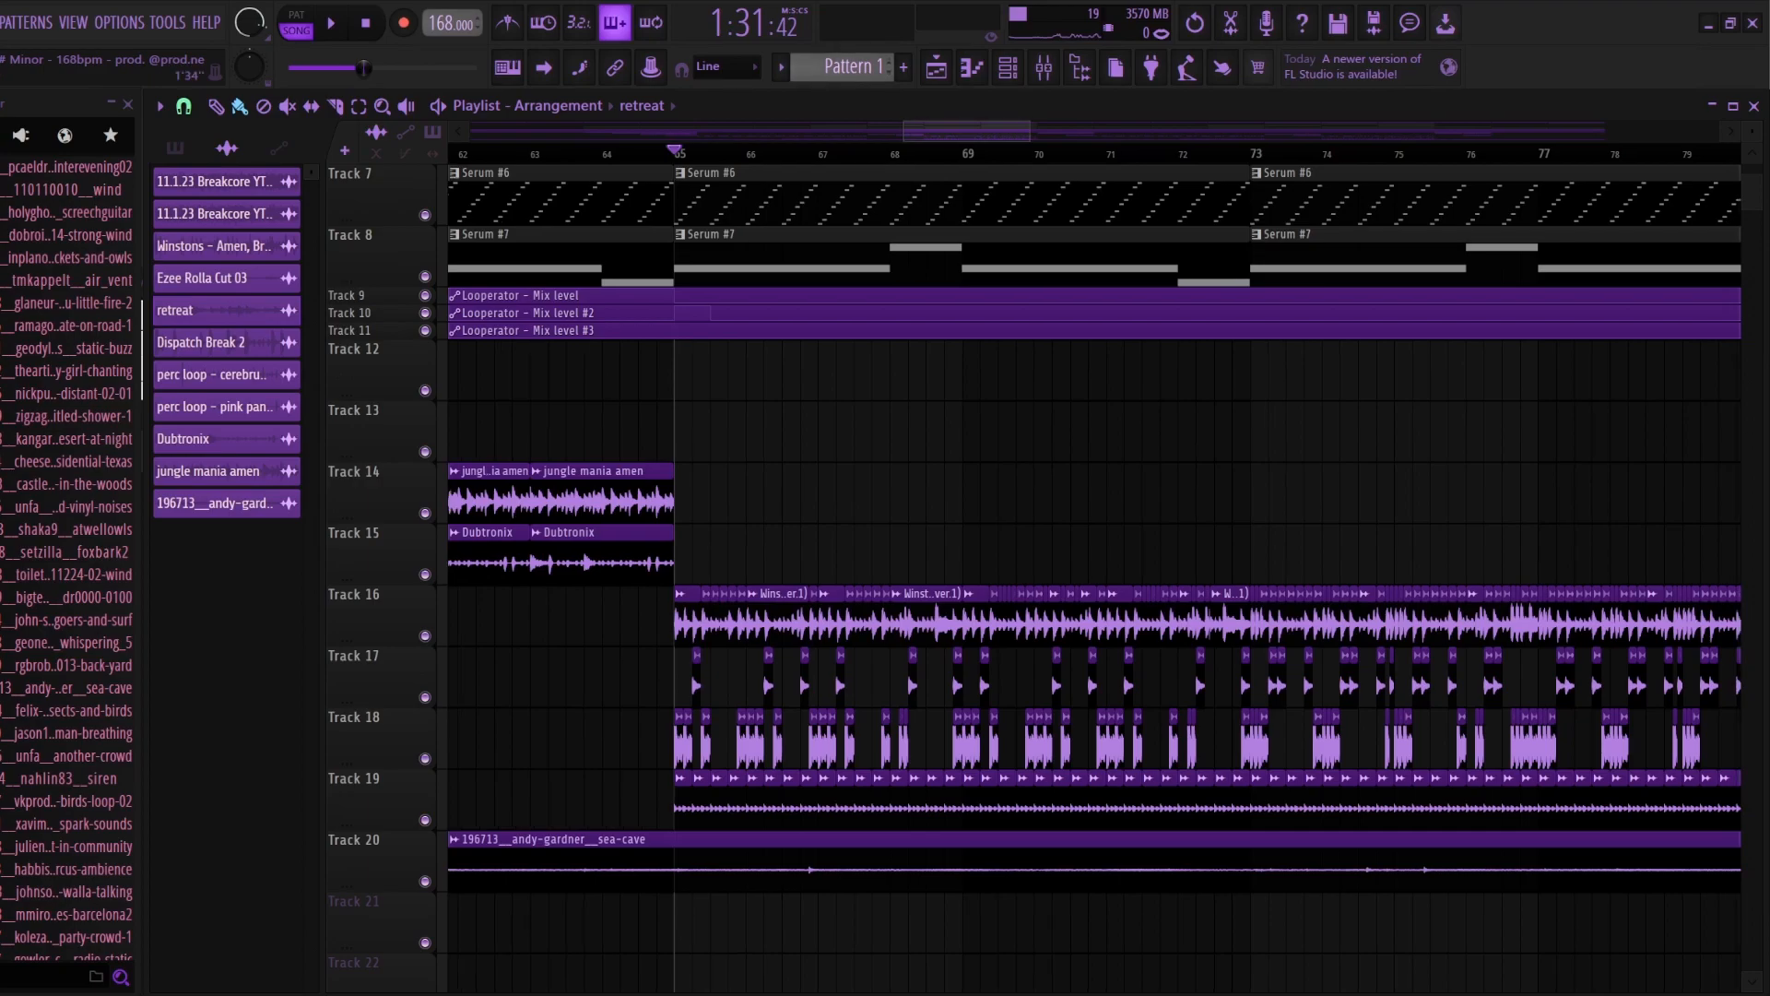
{"action": "scroll", "coordinate": [1088, 553], "scroll_direction": "up", "scroll_amount": 6}
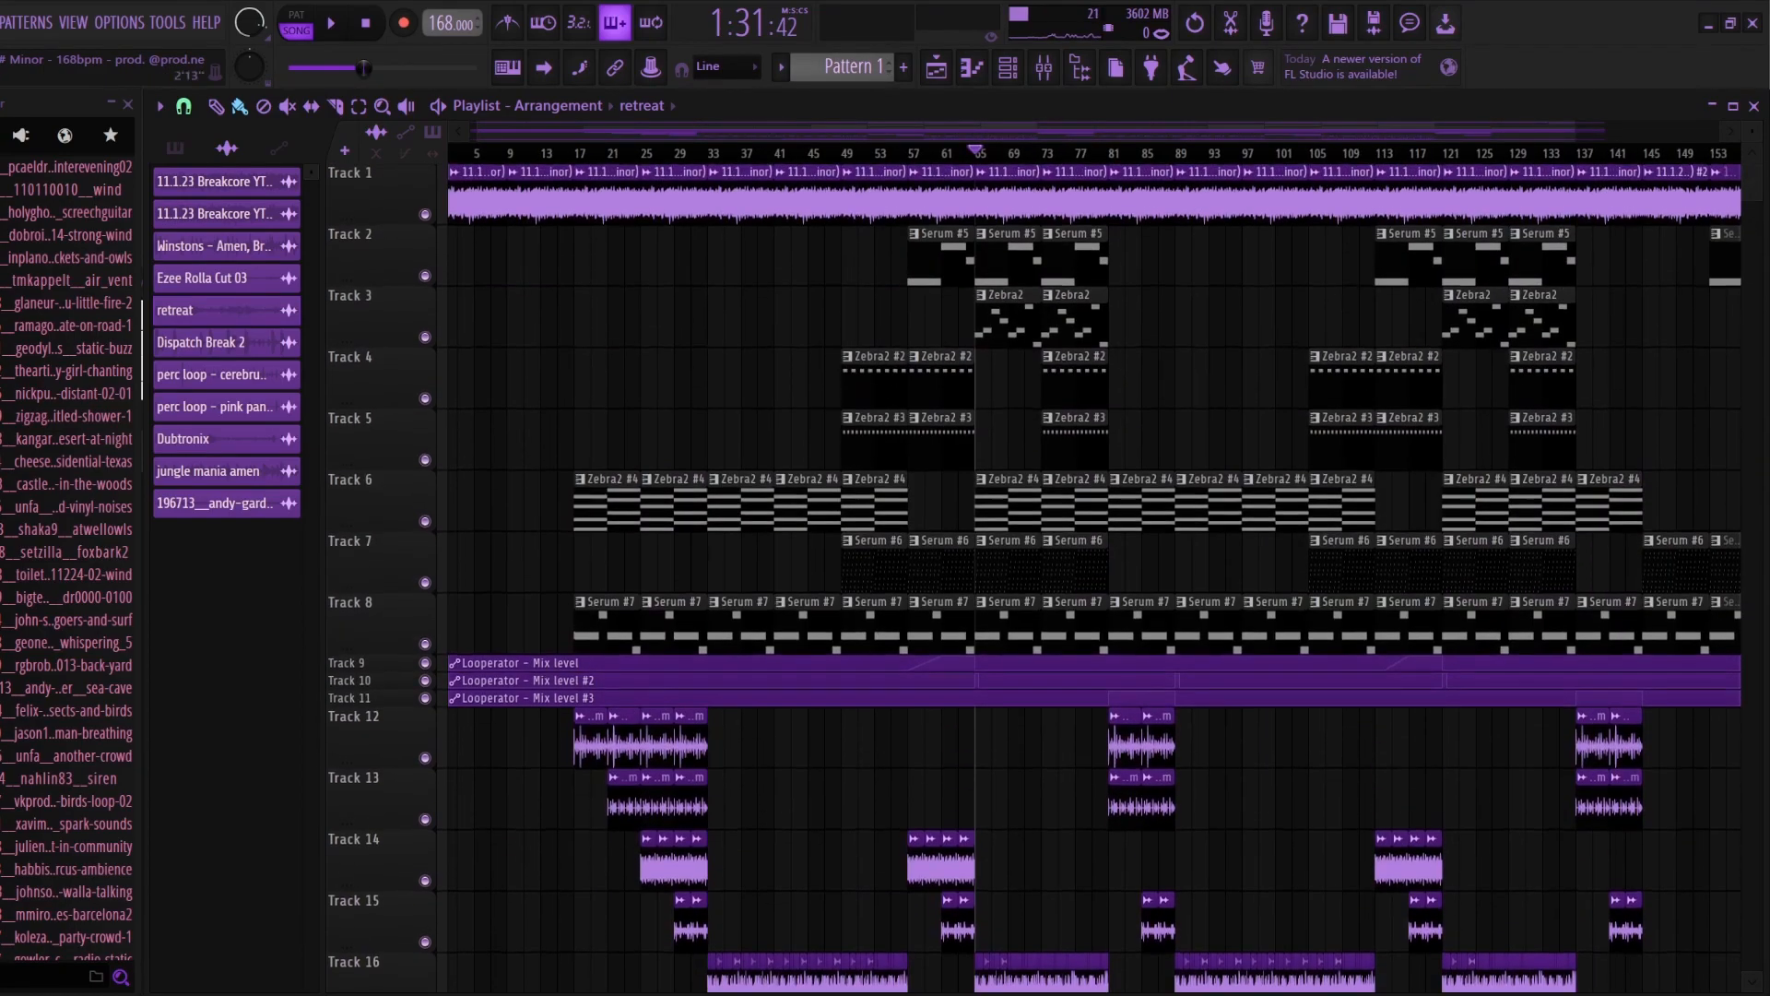
{"action": "scroll", "coordinate": [1120, 664], "scroll_direction": "up", "scroll_amount": 5}
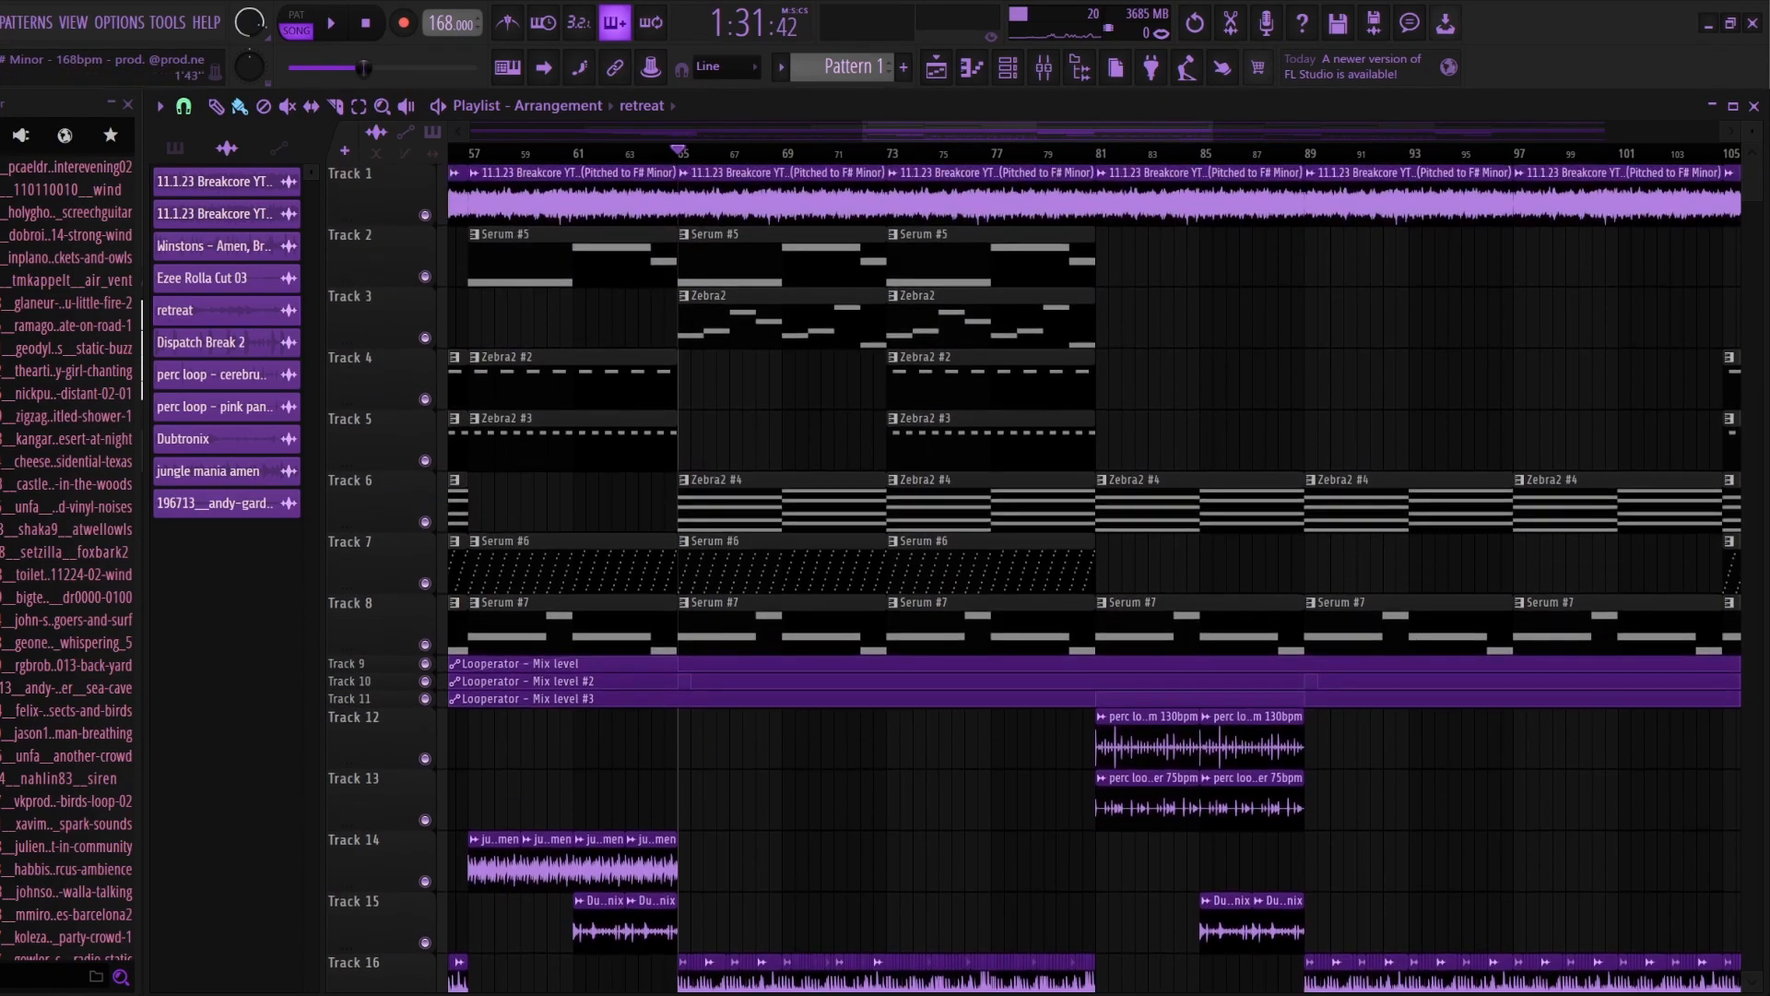
{"action": "scroll", "coordinate": [880, 812], "scroll_direction": "up", "scroll_amount": 3}
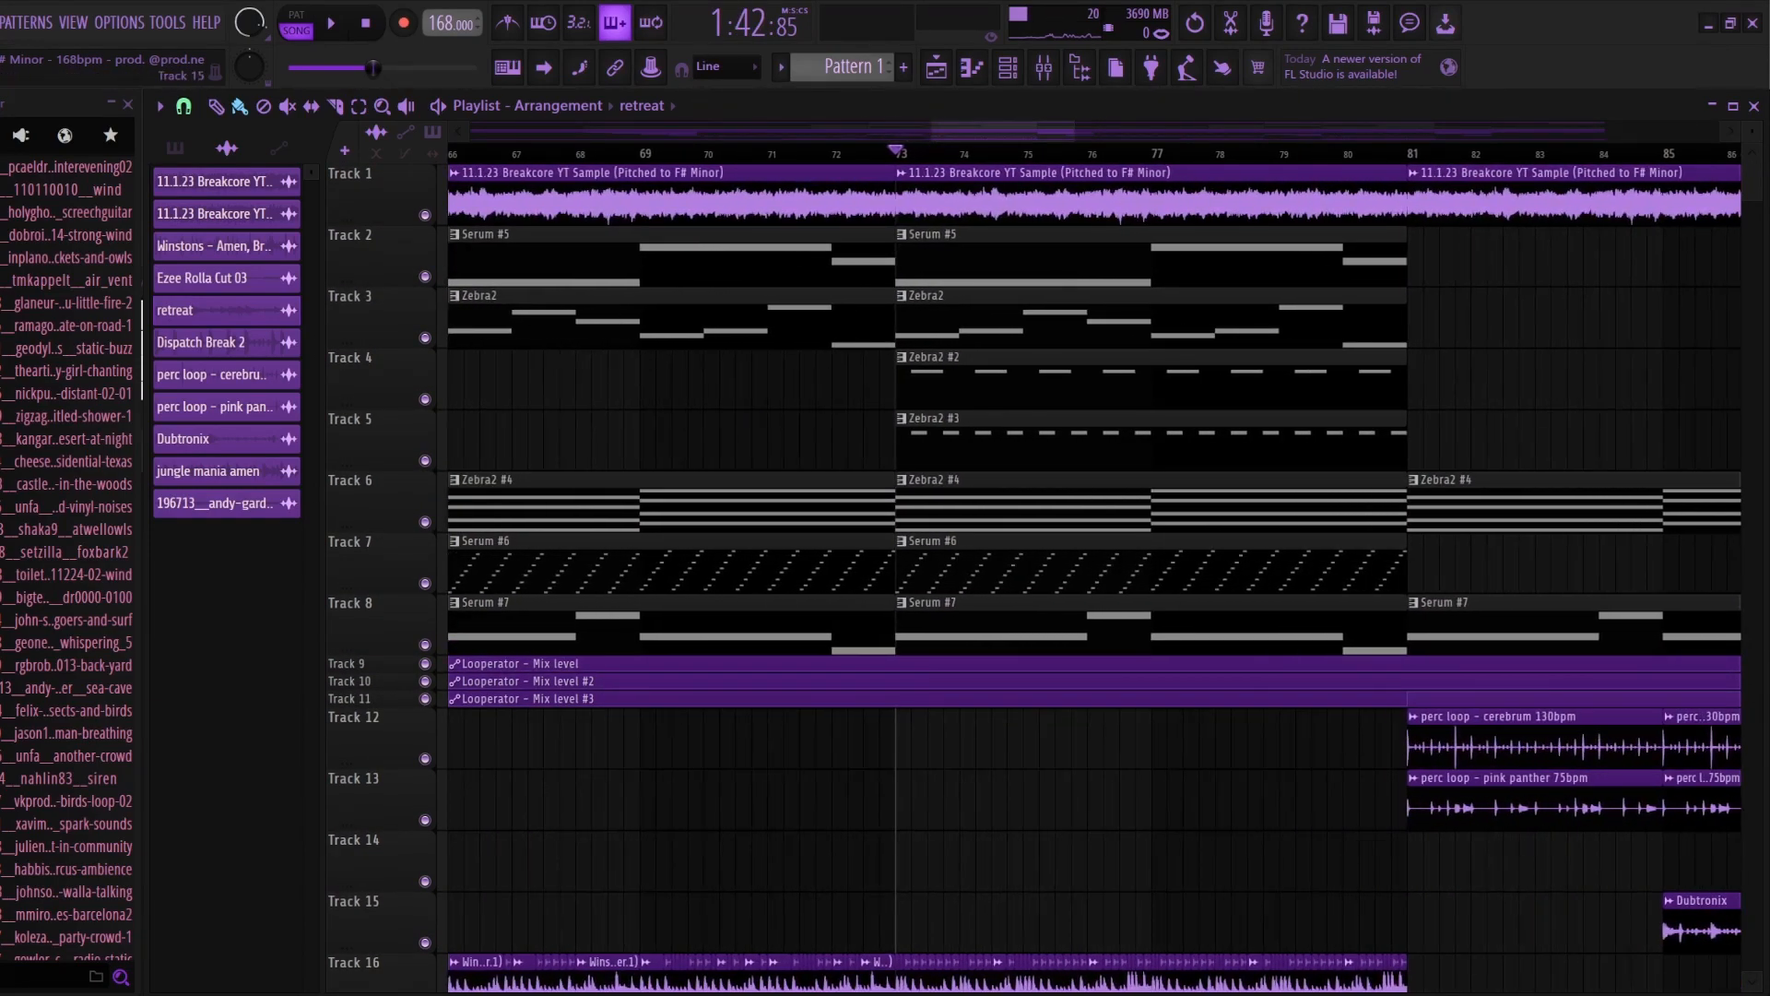
{"action": "scroll", "coordinate": [880, 811], "scroll_direction": "down", "scroll_amount": 2}
{"action": "scroll", "coordinate": [881, 812], "scroll_direction": "down", "scroll_amount": 2}
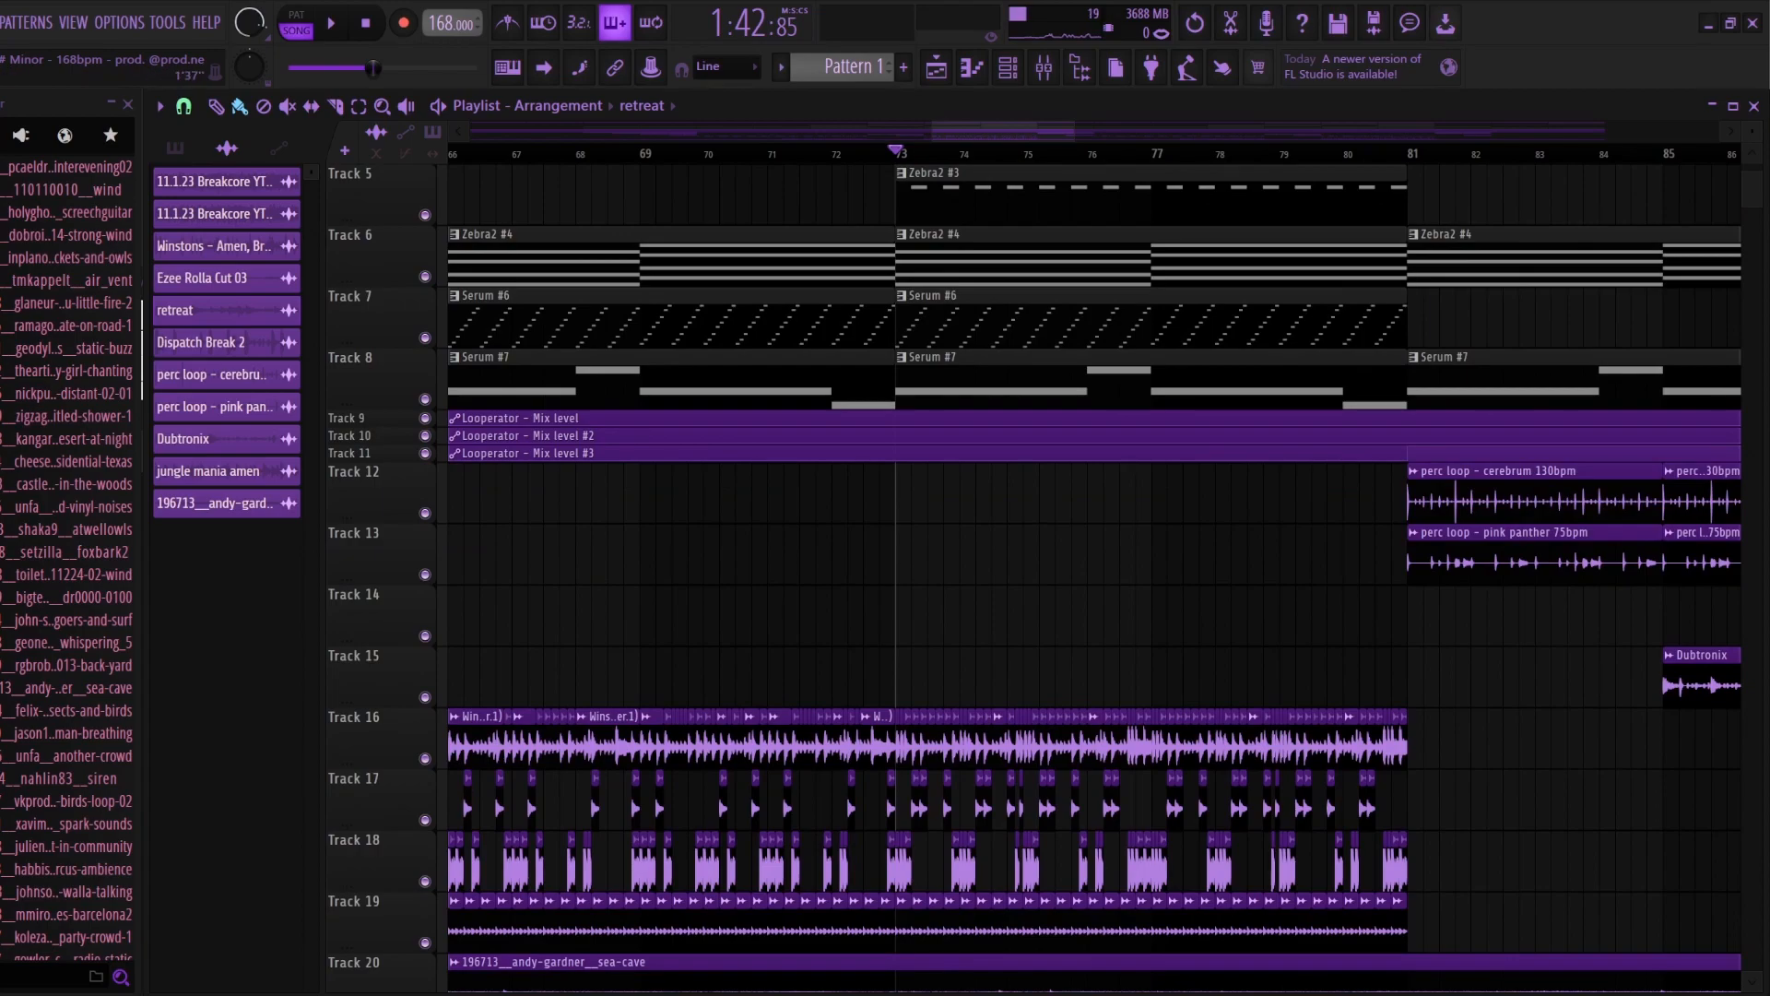
{"action": "key", "text": "space"}
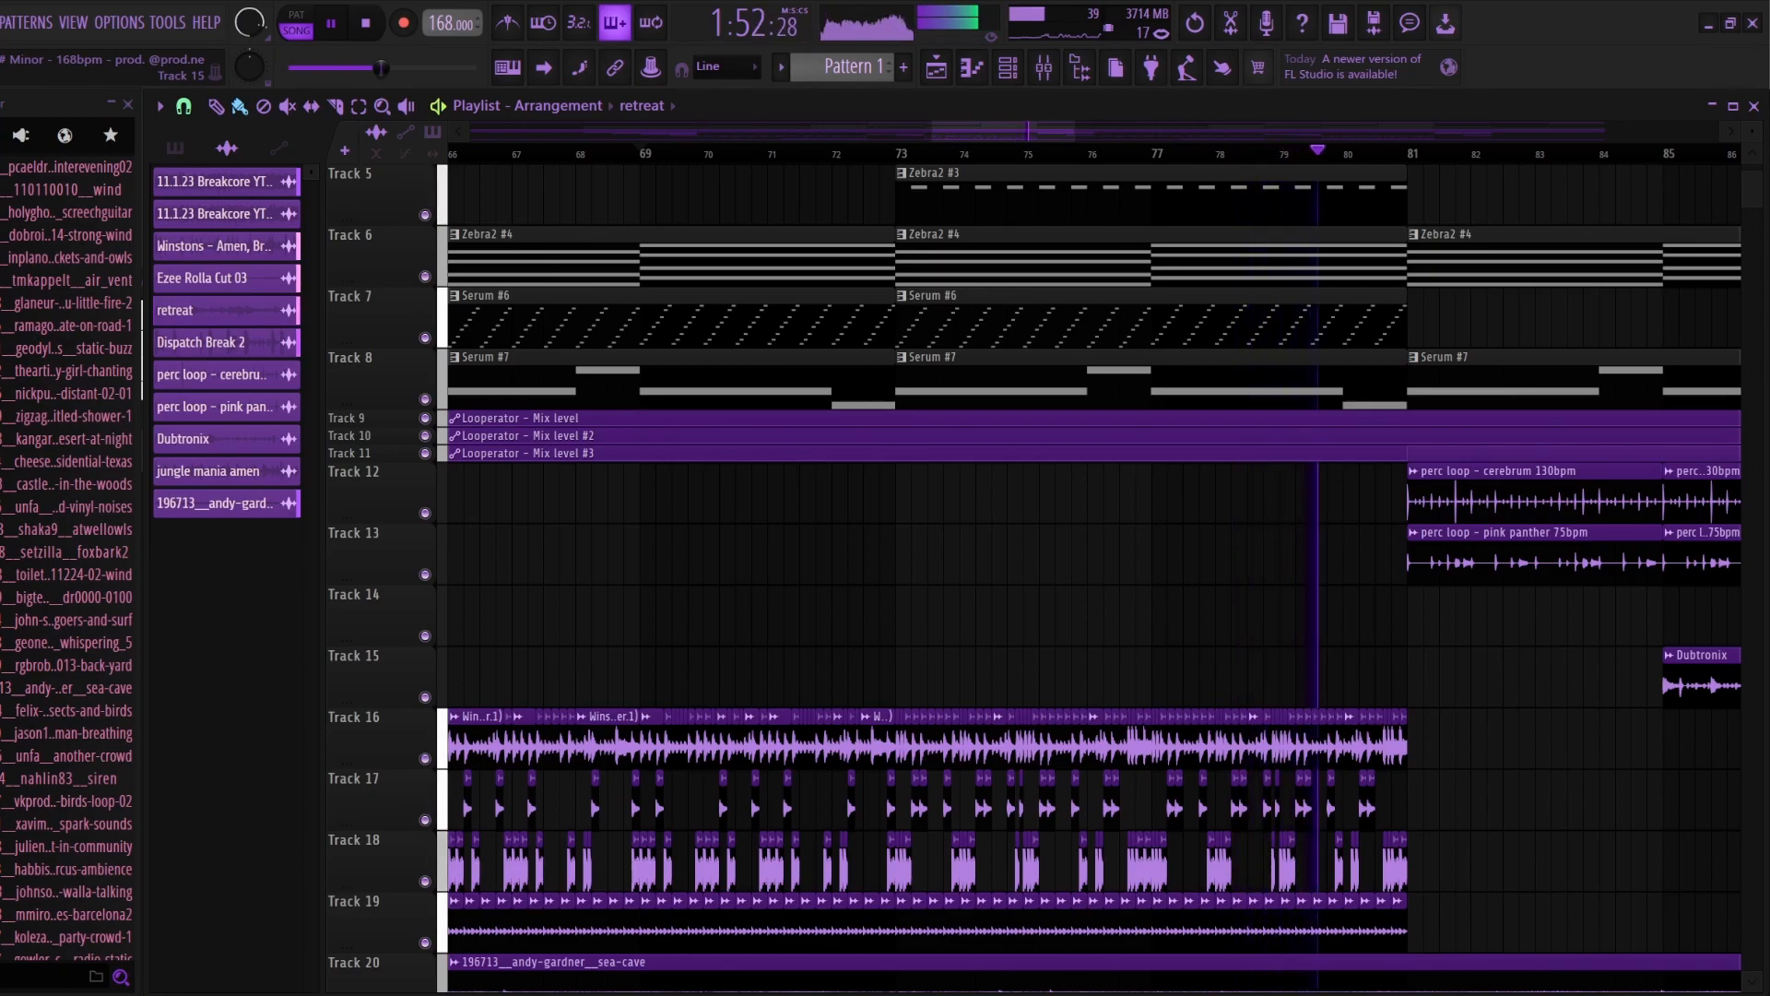
{"action": "key", "text": "space"}
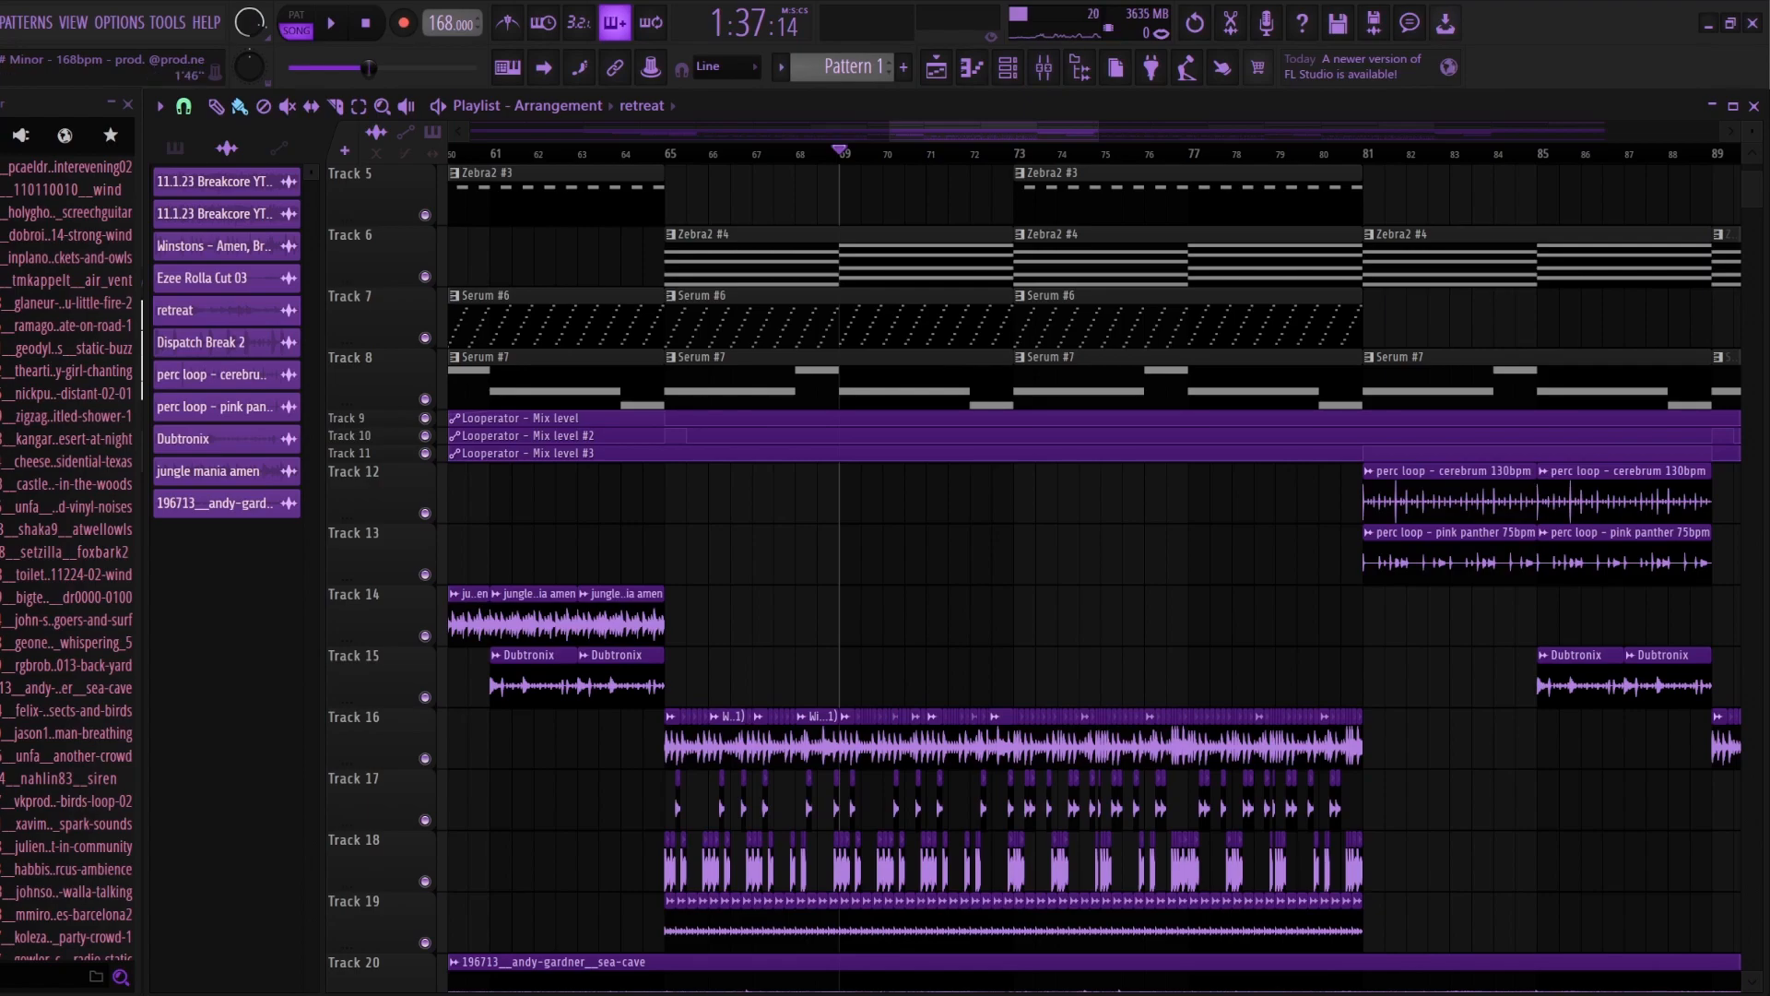
Step: Examine how the synth, percussion and break tracks are layered across the arrangement up to bar 89
{"action": "scroll", "coordinate": [1121, 553], "scroll_direction": "up", "scroll_amount": 2}
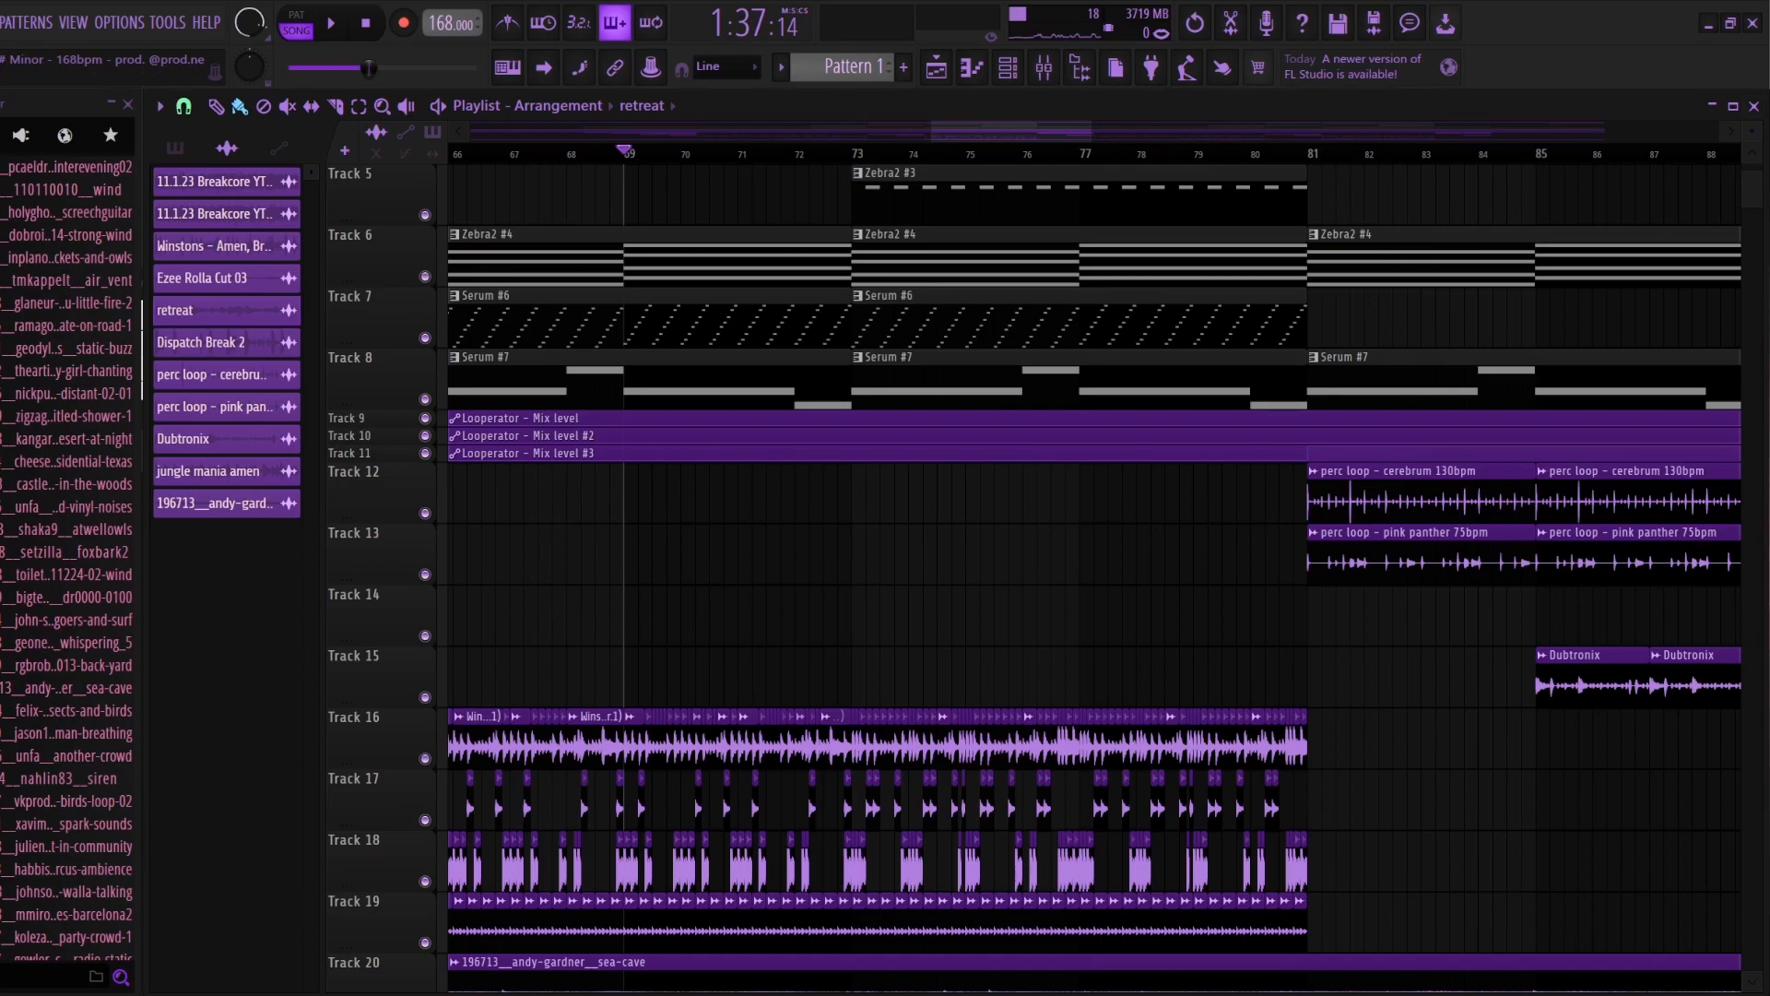
{"action": "scroll", "coordinate": [1088, 572], "scroll_direction": "up", "scroll_amount": 4}
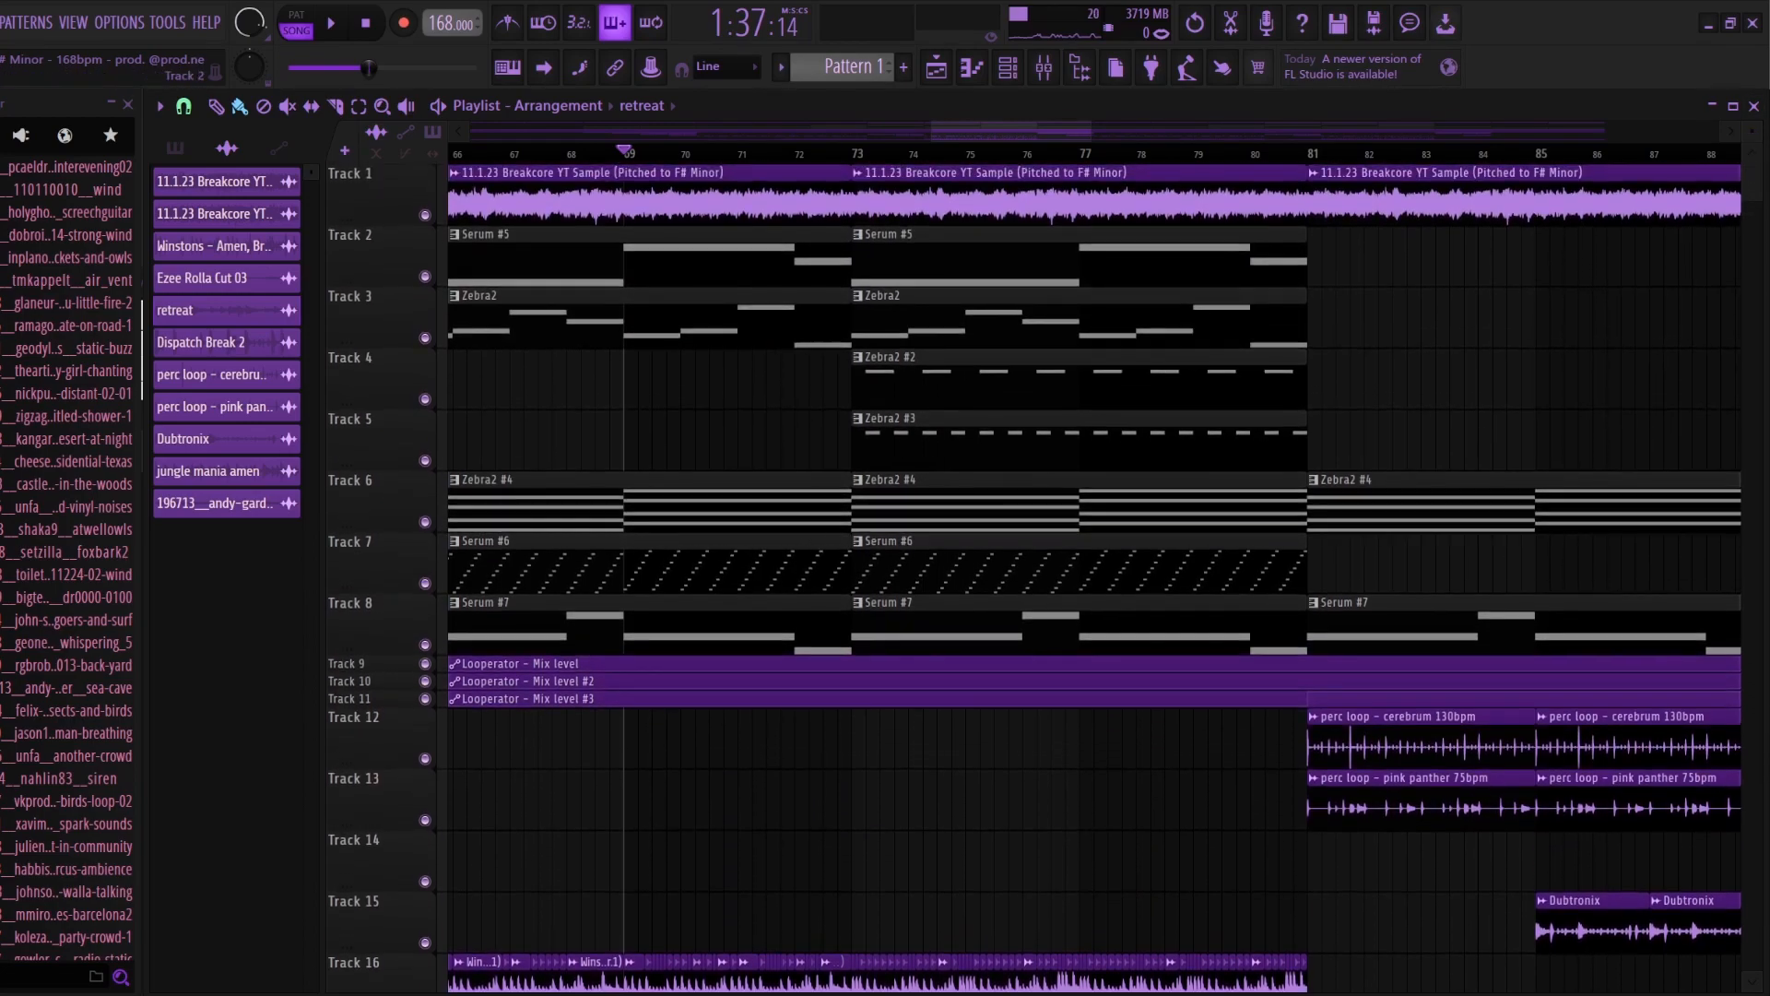
{"action": "scroll", "coordinate": [1088, 572], "scroll_direction": "down", "scroll_amount": 16}
{"action": "scroll", "coordinate": [1088, 572], "scroll_direction": "up", "scroll_amount": 10}
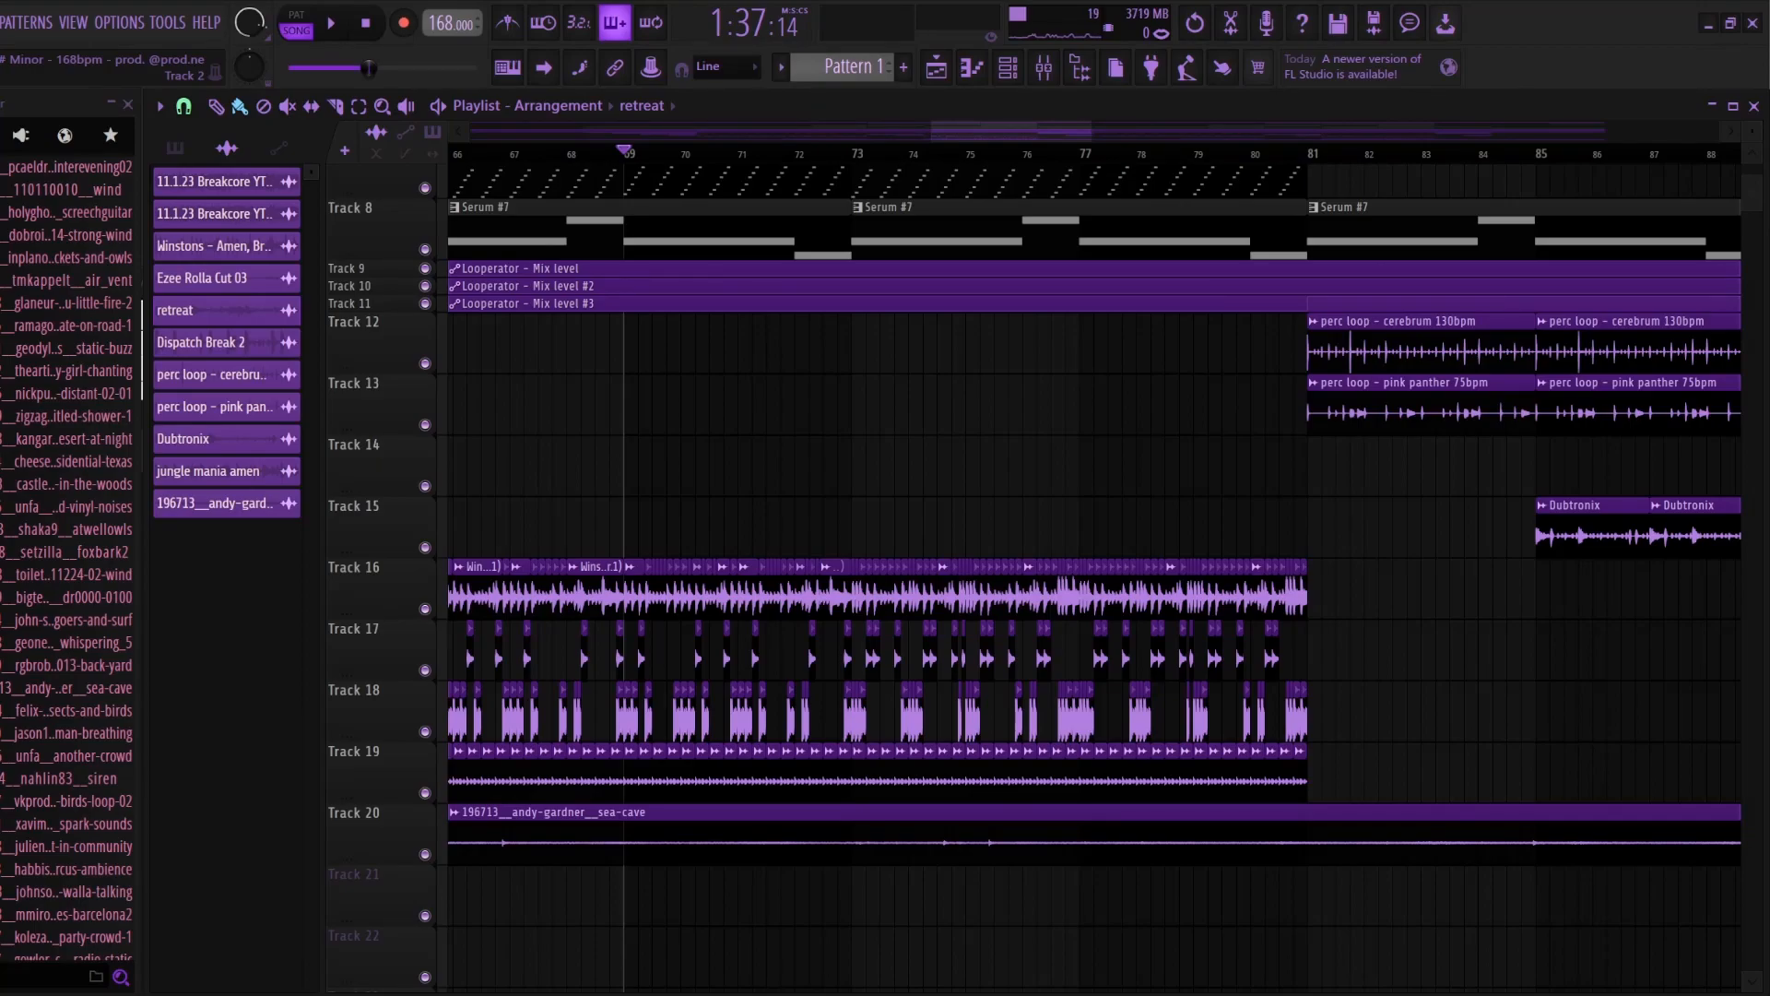
{"action": "scroll", "coordinate": [1088, 572], "scroll_direction": "down", "scroll_amount": 10}
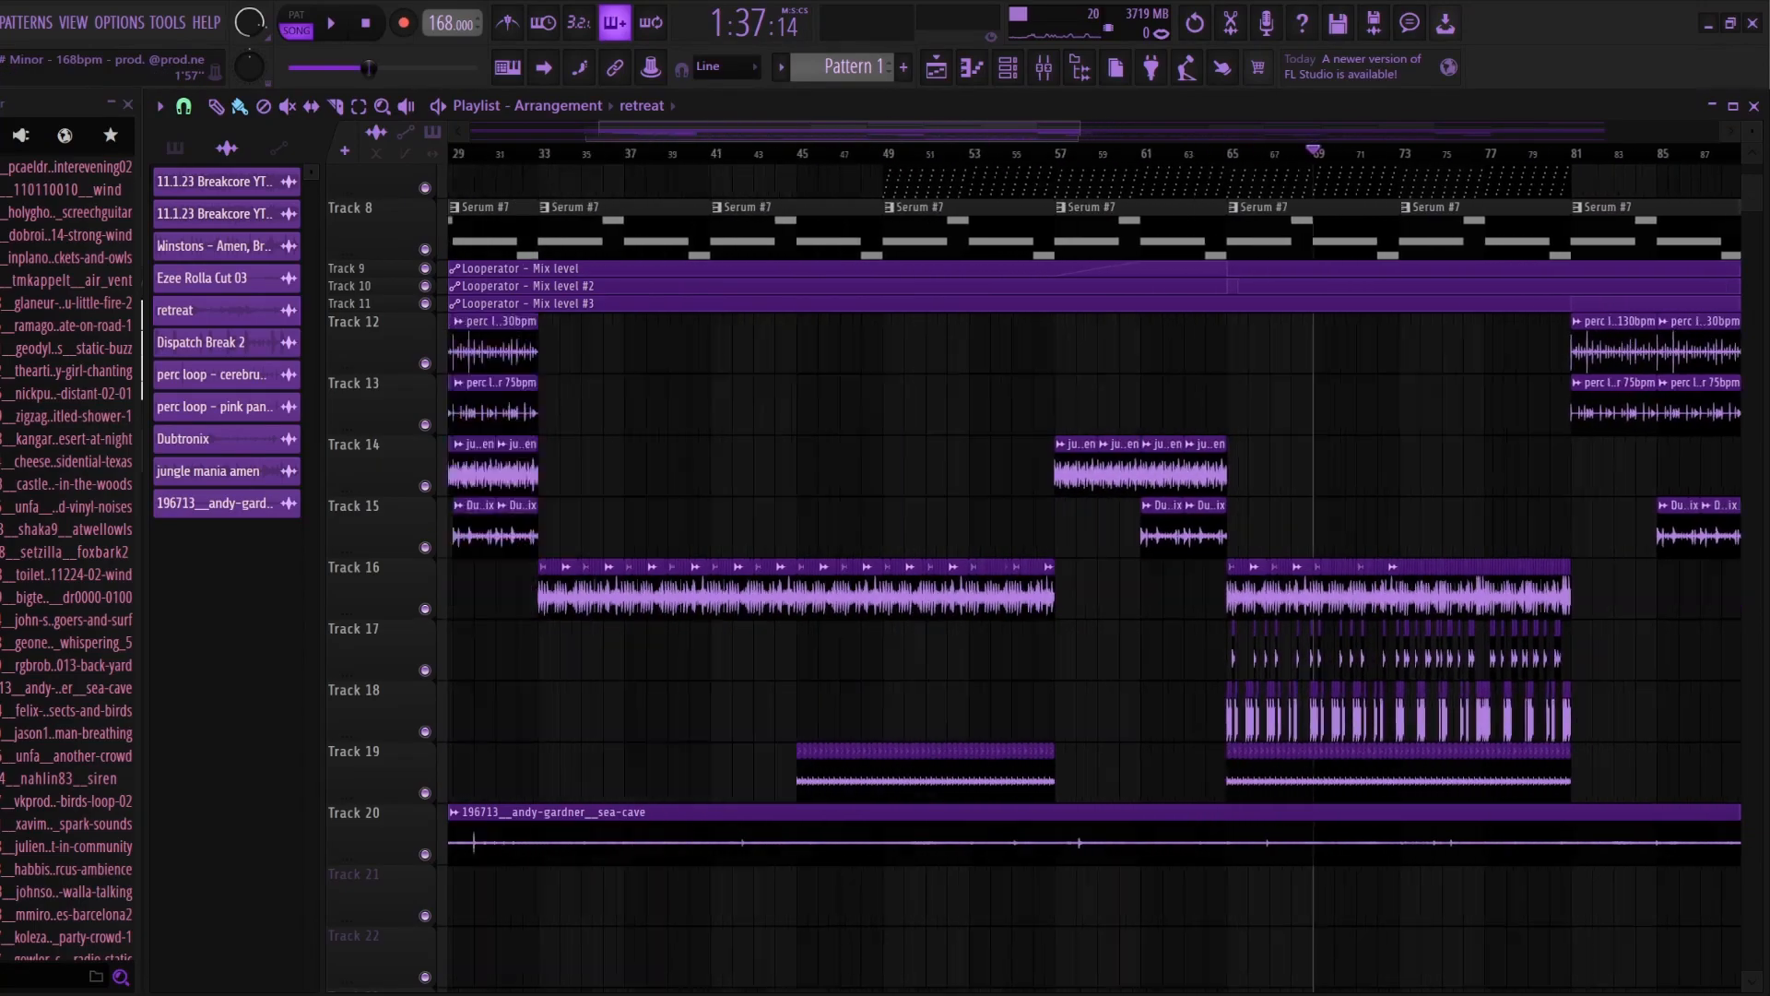
{"action": "scroll", "coordinate": [1088, 571], "scroll_direction": "up", "scroll_amount": 1}
{"action": "scroll", "coordinate": [1348, 572], "scroll_direction": "up", "scroll_amount": 8}
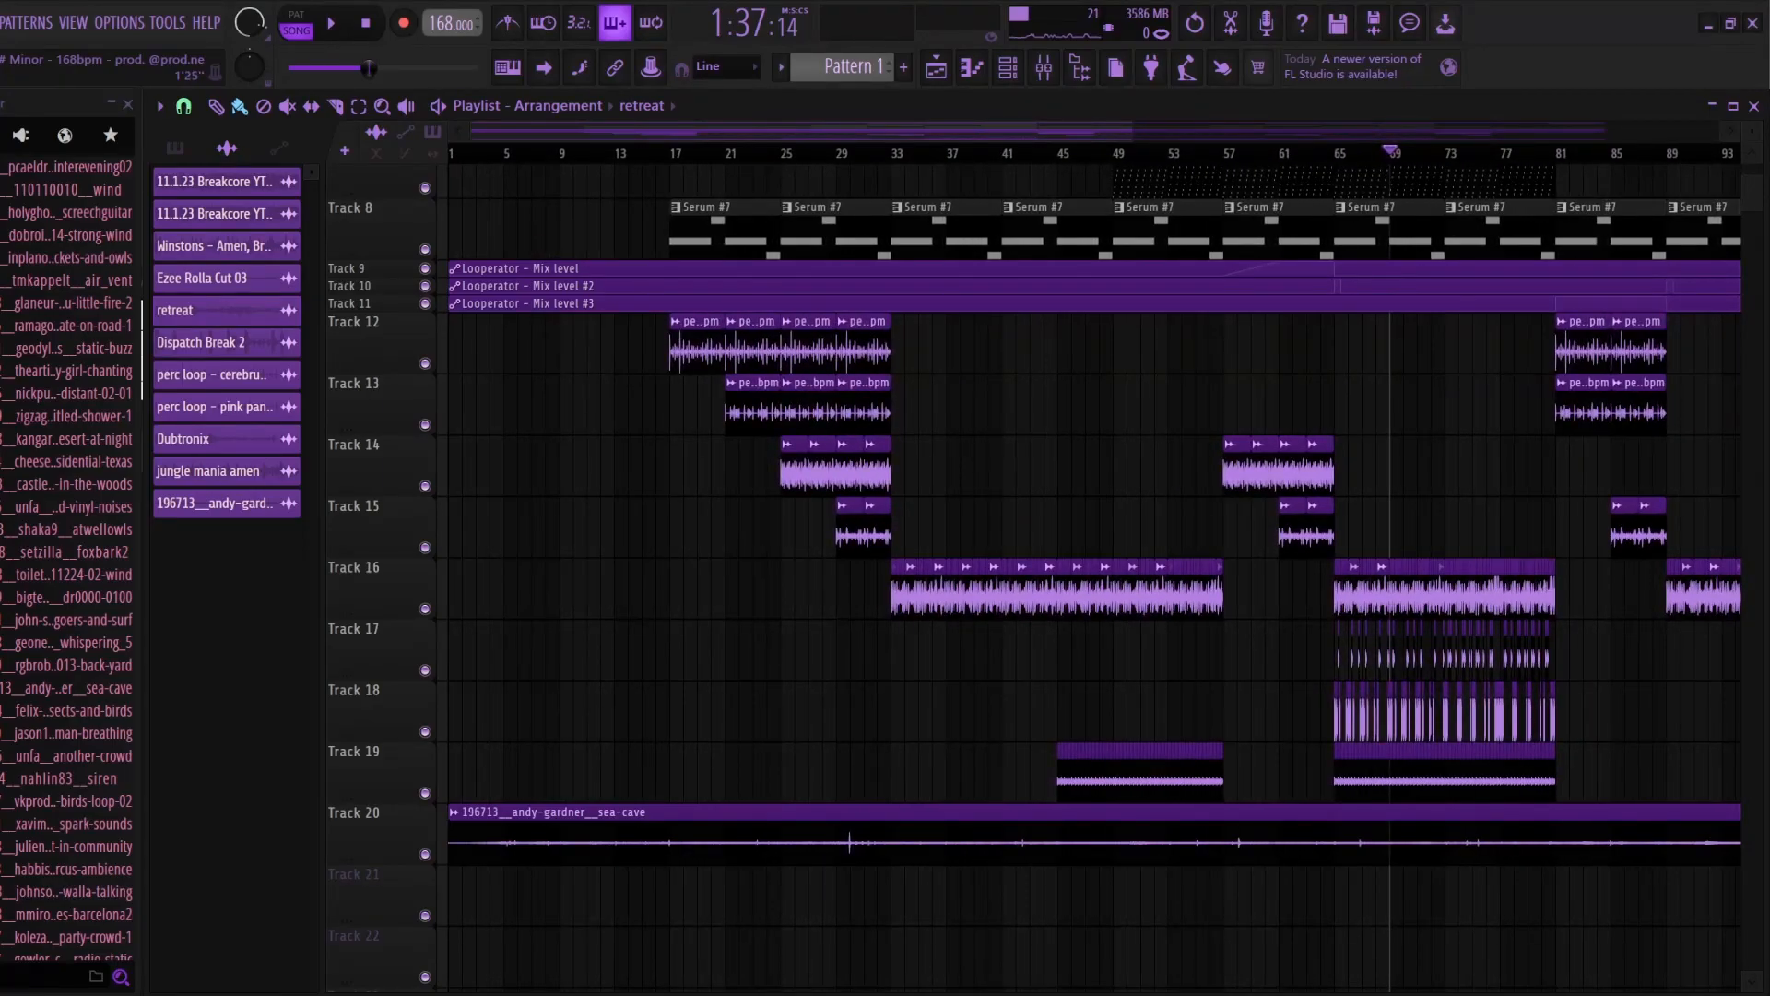
Step: Place the playhead at bar 57, examine the Dubtronix channel settings and select the jungle mania amen mixer track
{"action": "left_click", "coordinate": [878, 153]}
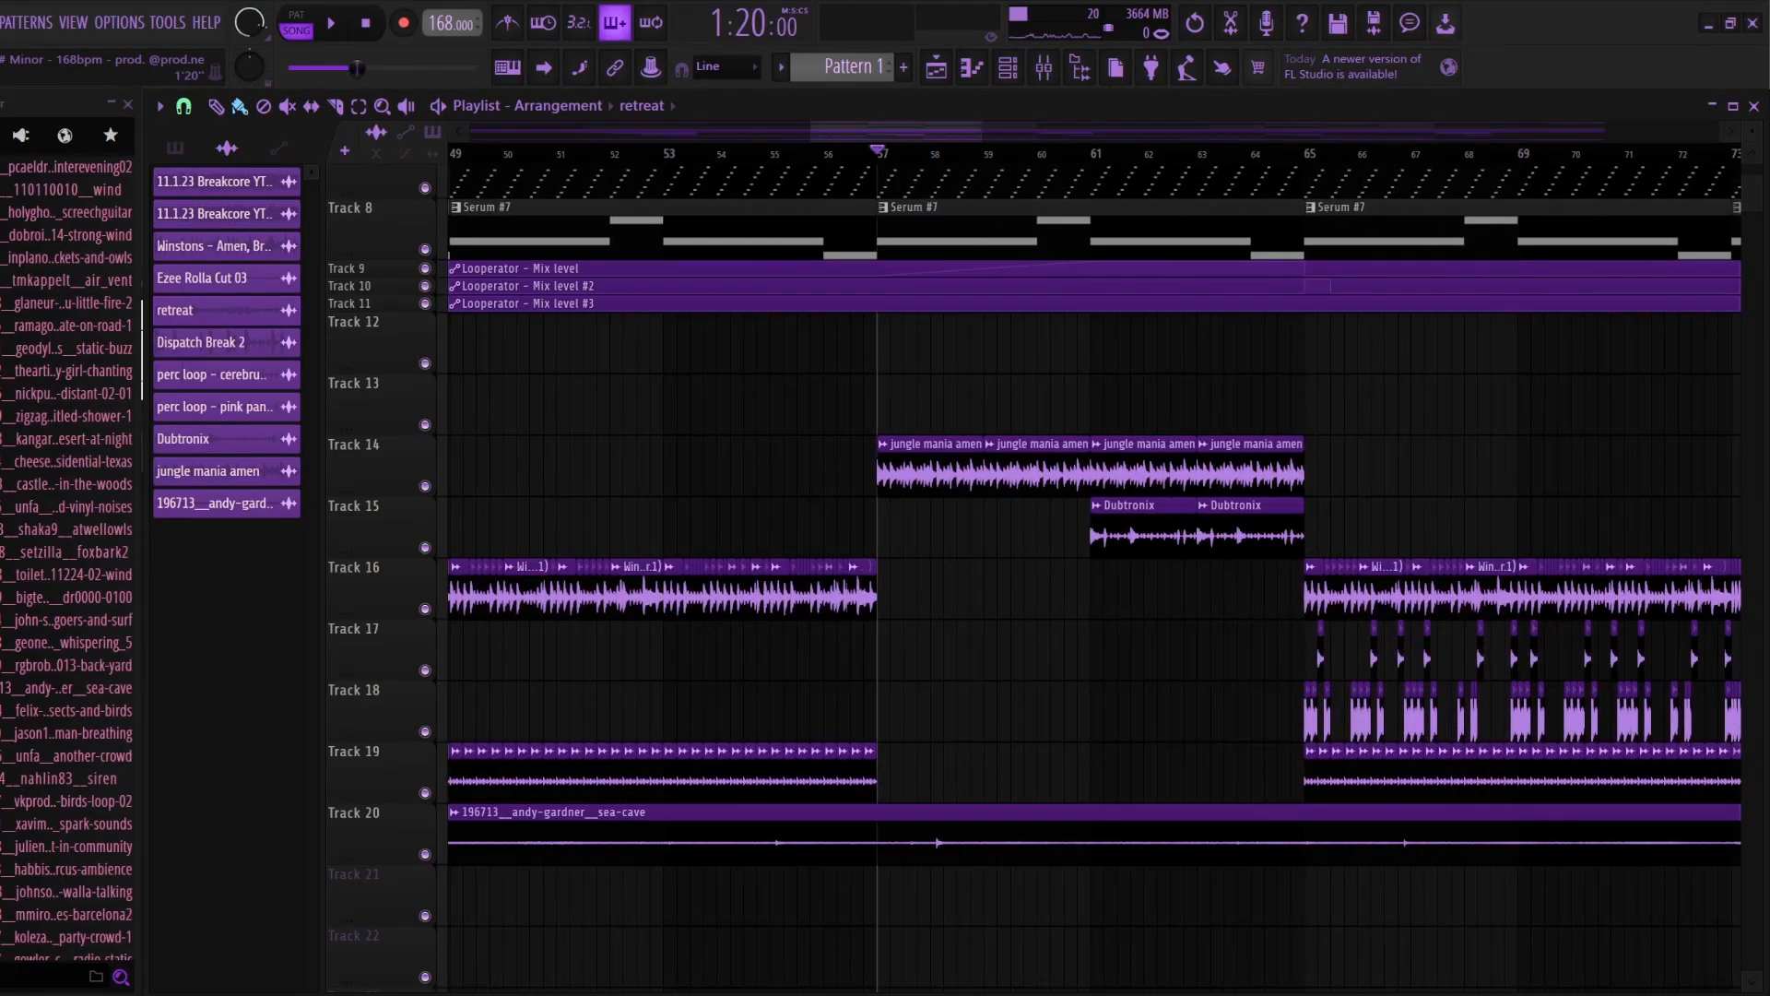
{"action": "left_click", "coordinate": [1044, 66]}
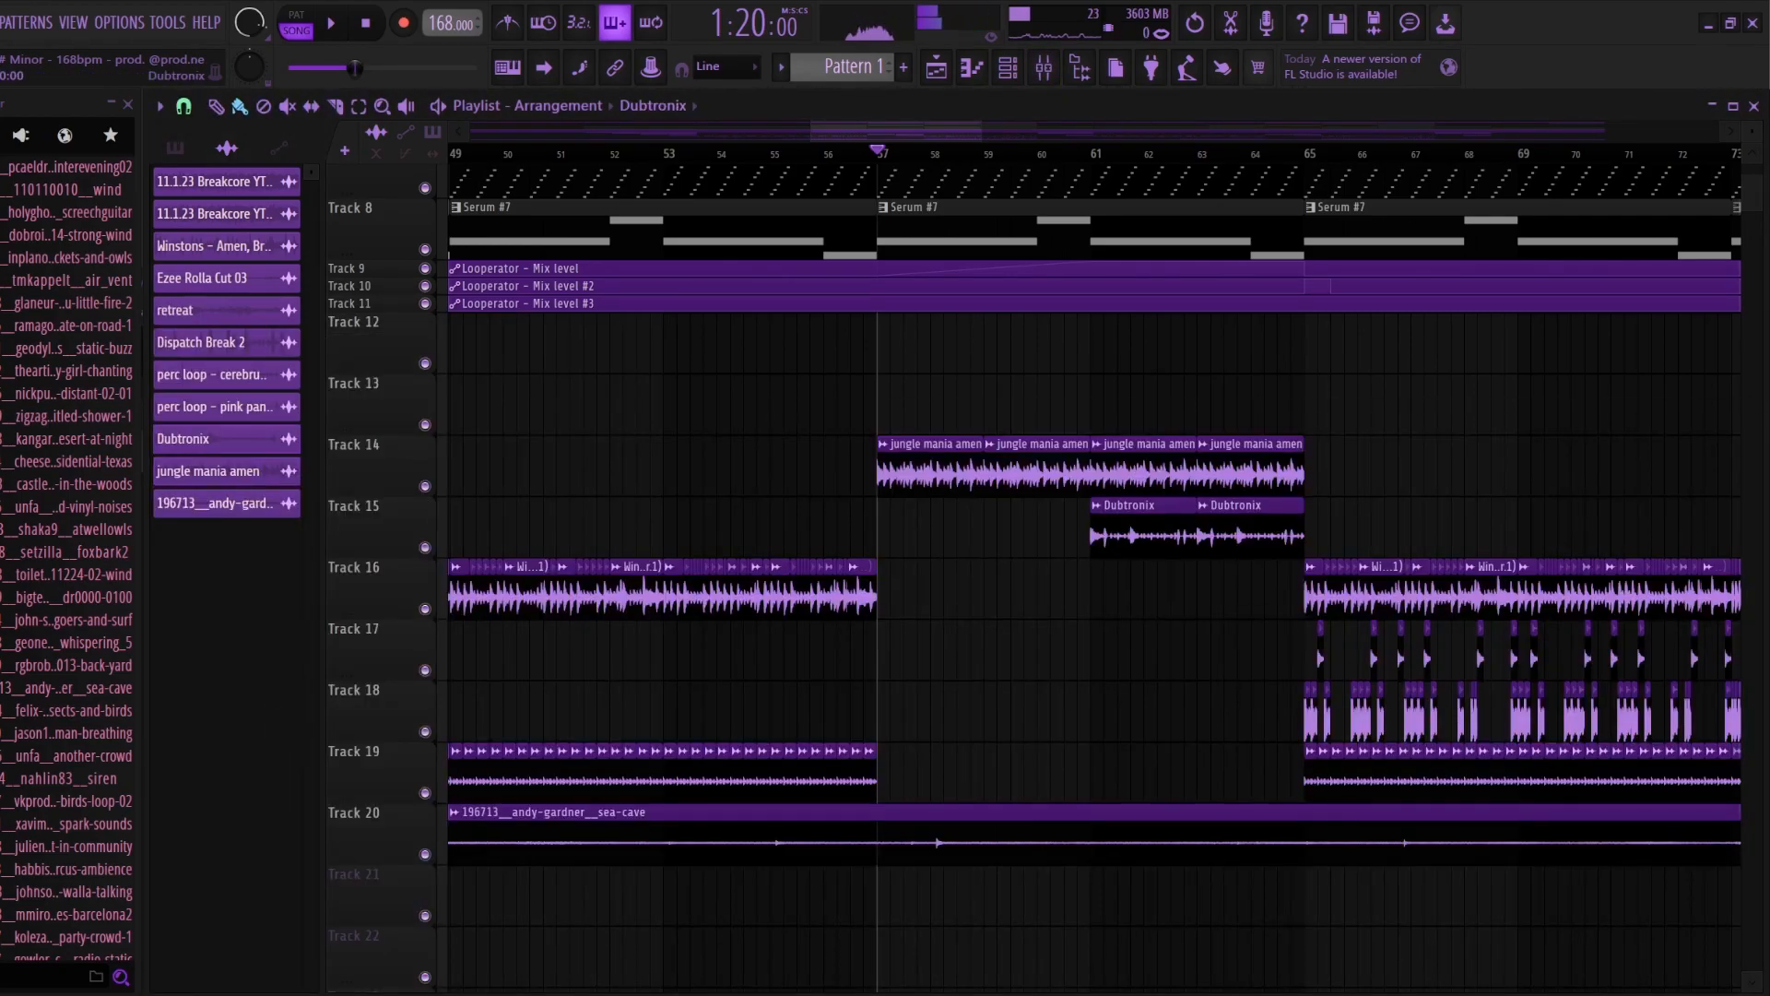
{"action": "double_click", "coordinate": [1144, 531]}
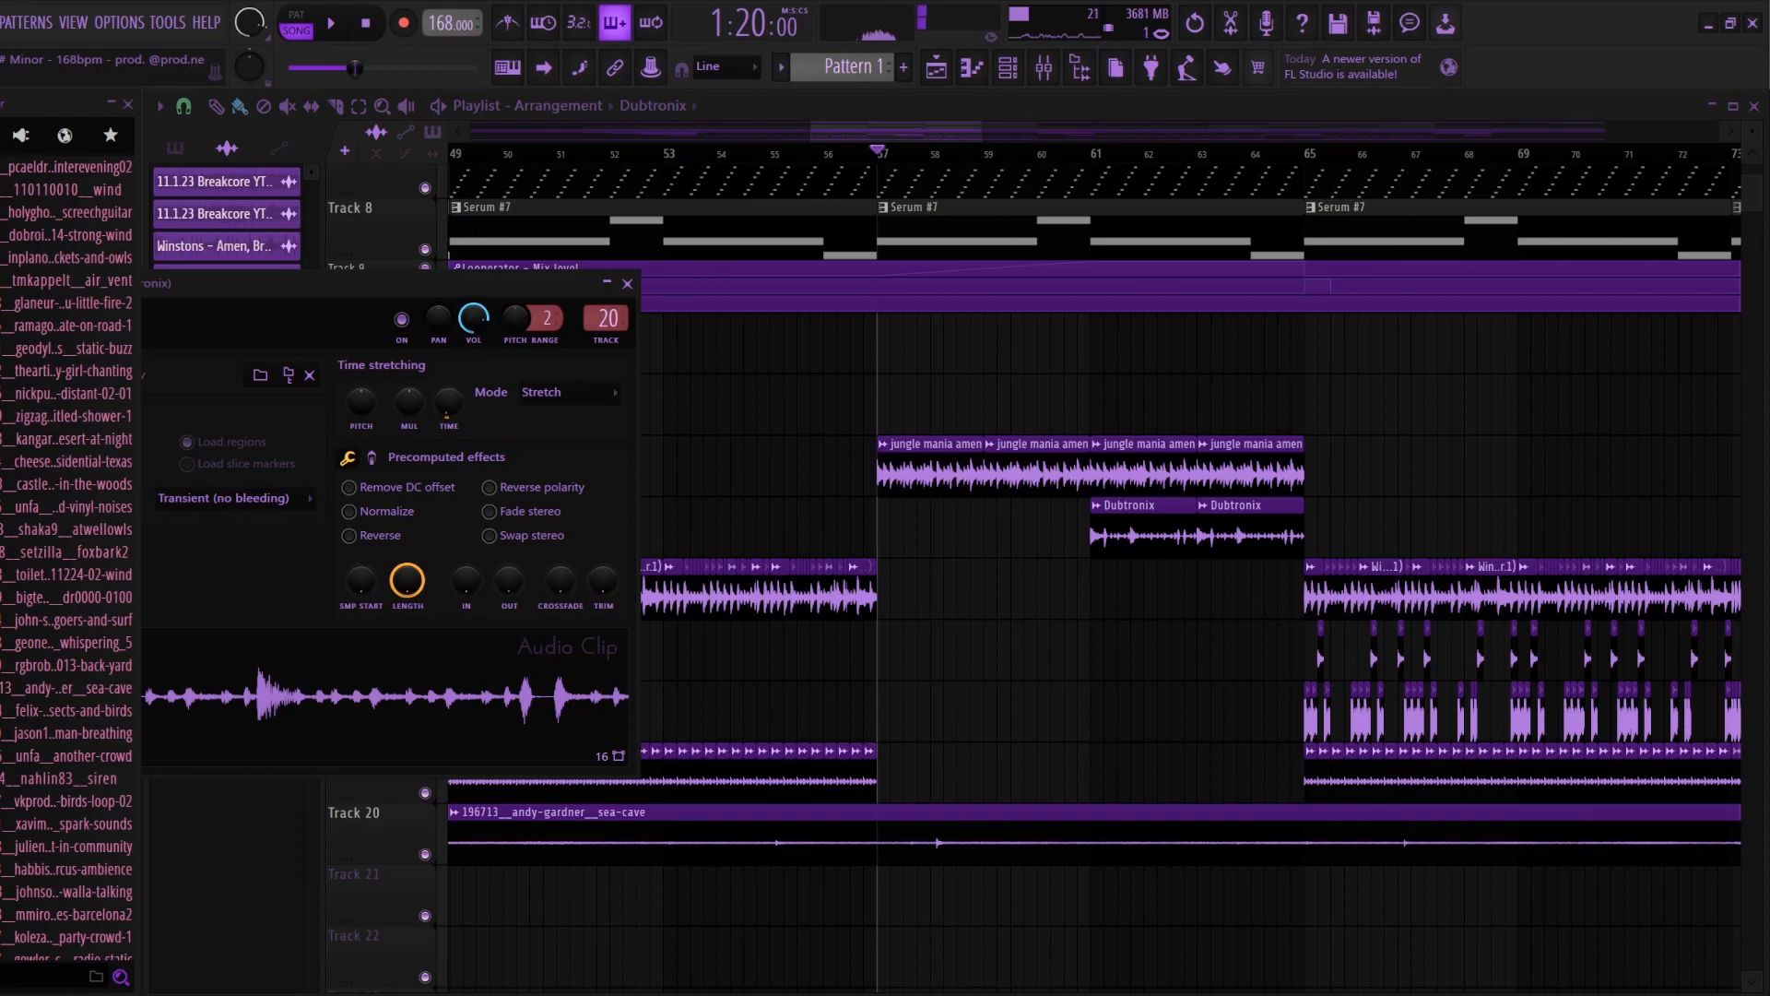
{"action": "left_click", "coordinate": [1044, 66]}
{"action": "left_click", "coordinate": [1221, 689]}
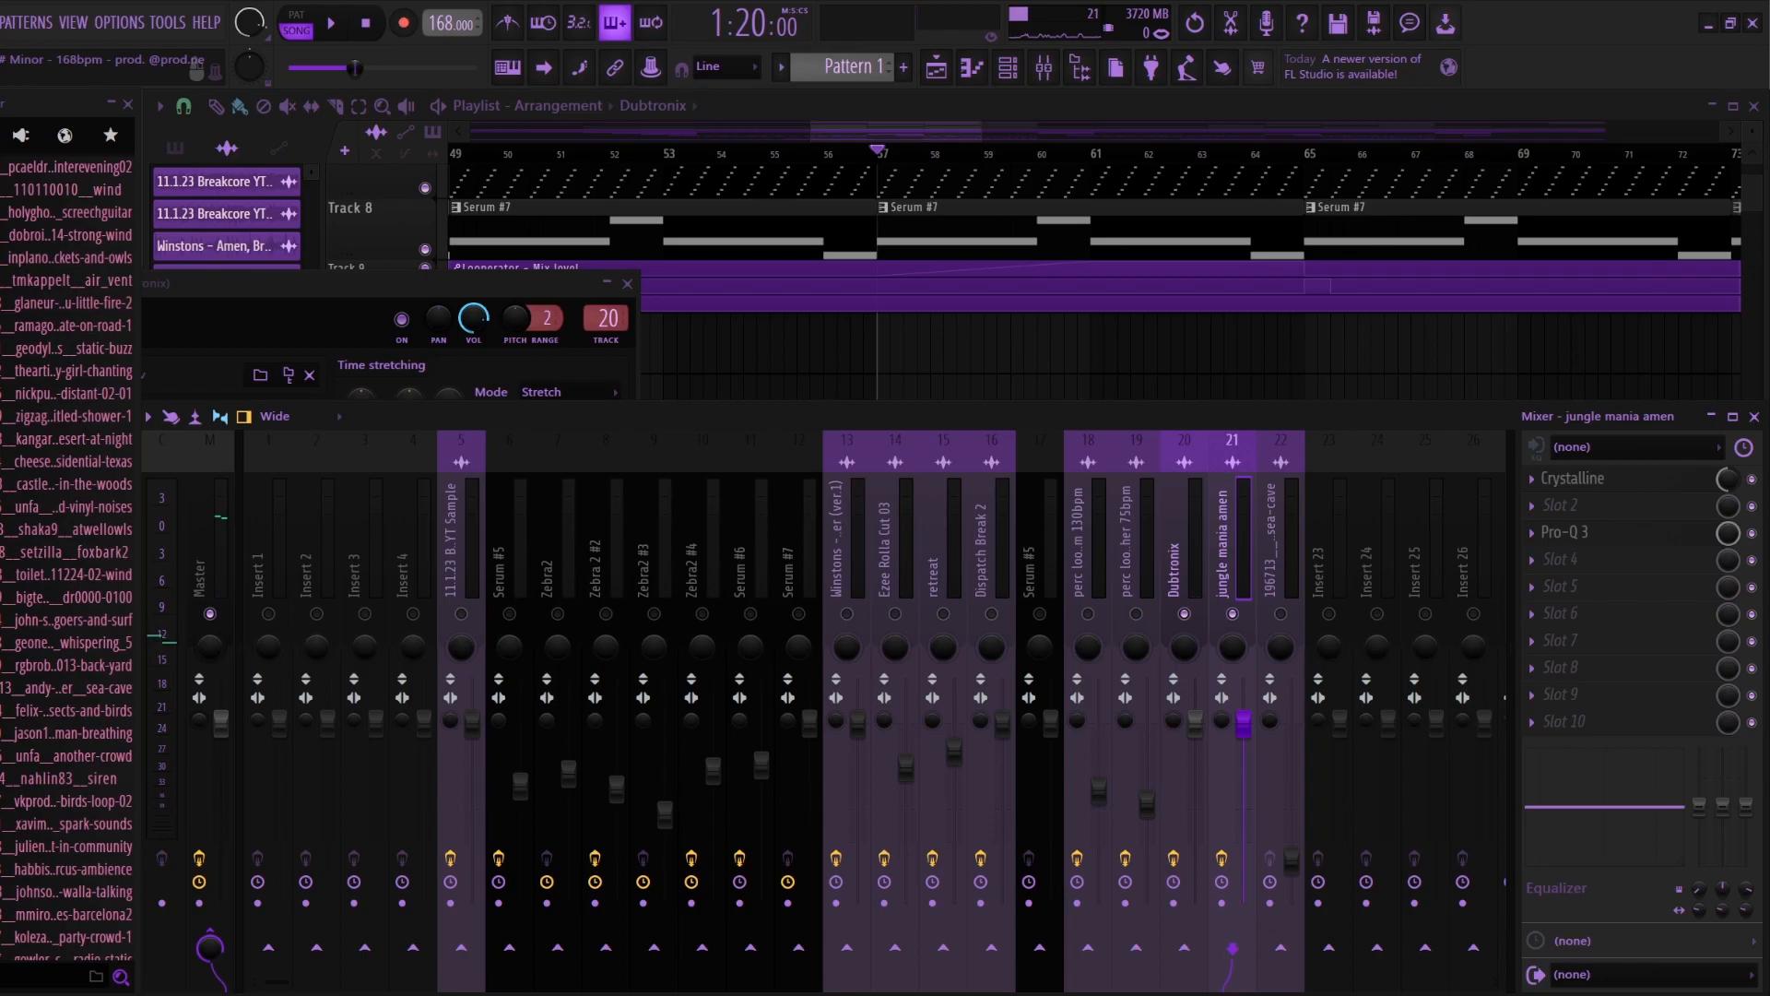
{"action": "key", "text": "F5"}
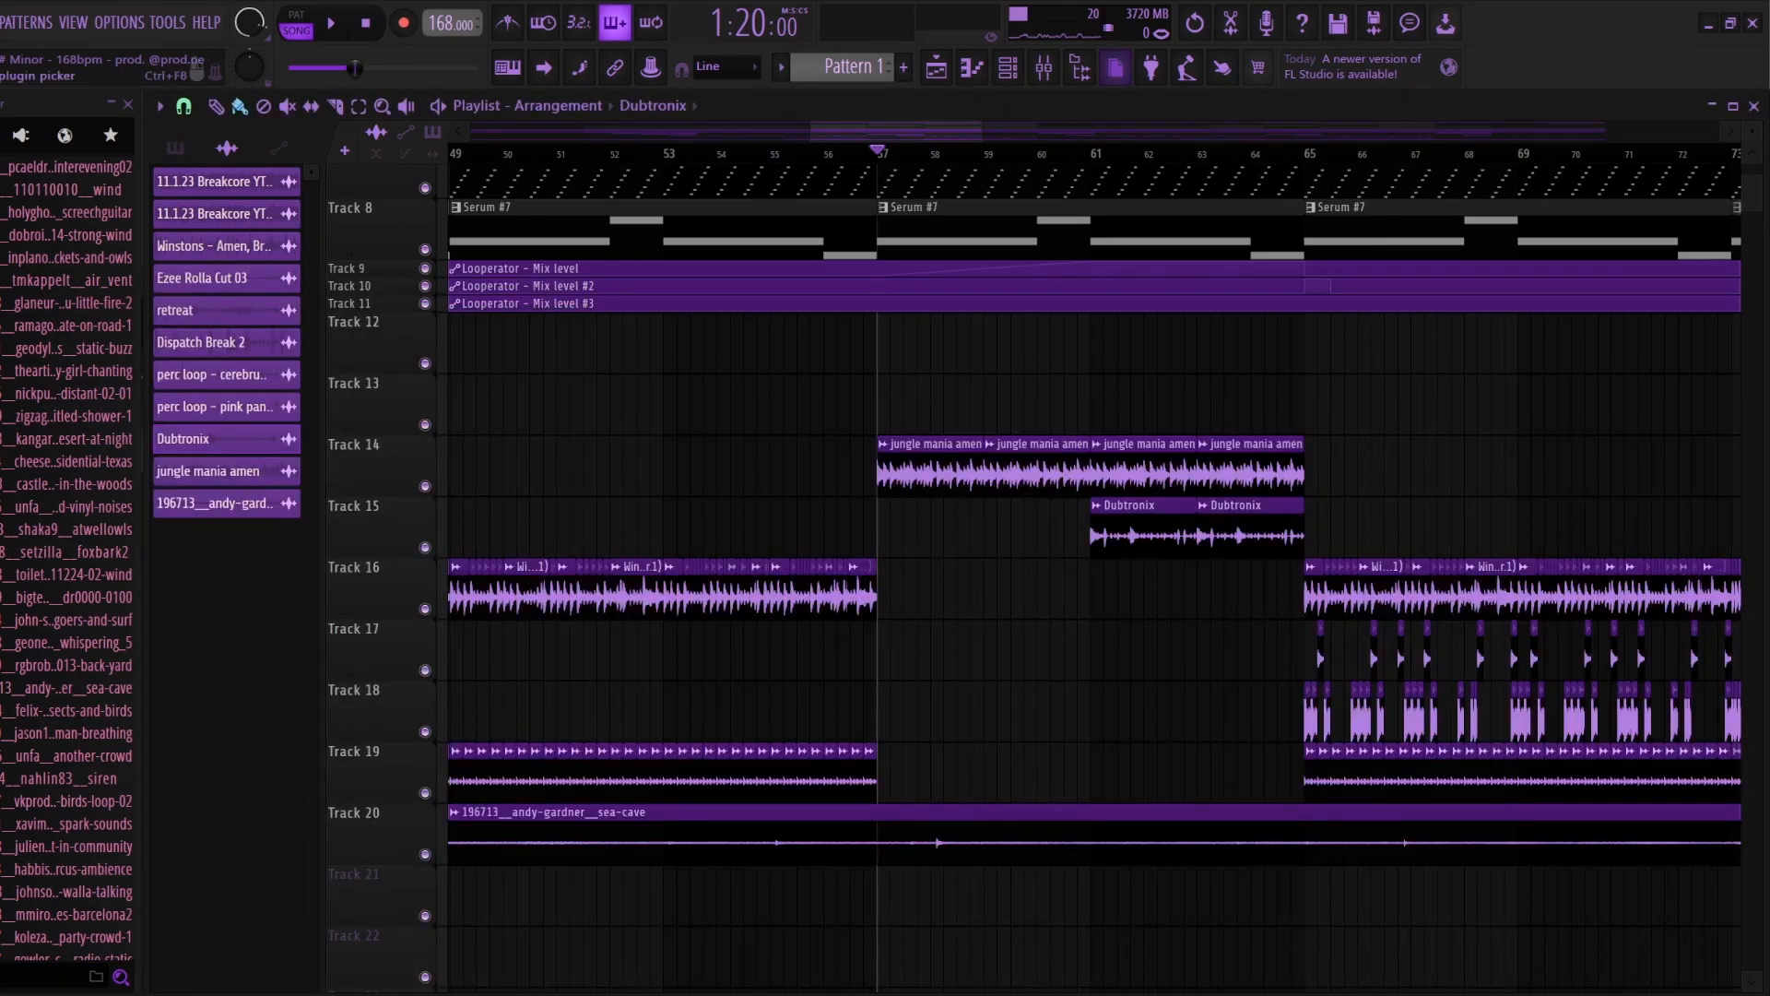
Step: Examine the Pro-Q 3 and Crystalline effects on the jungle mania amen mixer track, closing each plugin and the mixer
{"action": "left_click", "coordinate": [1044, 66]}
{"action": "left_click", "coordinate": [1565, 532]}
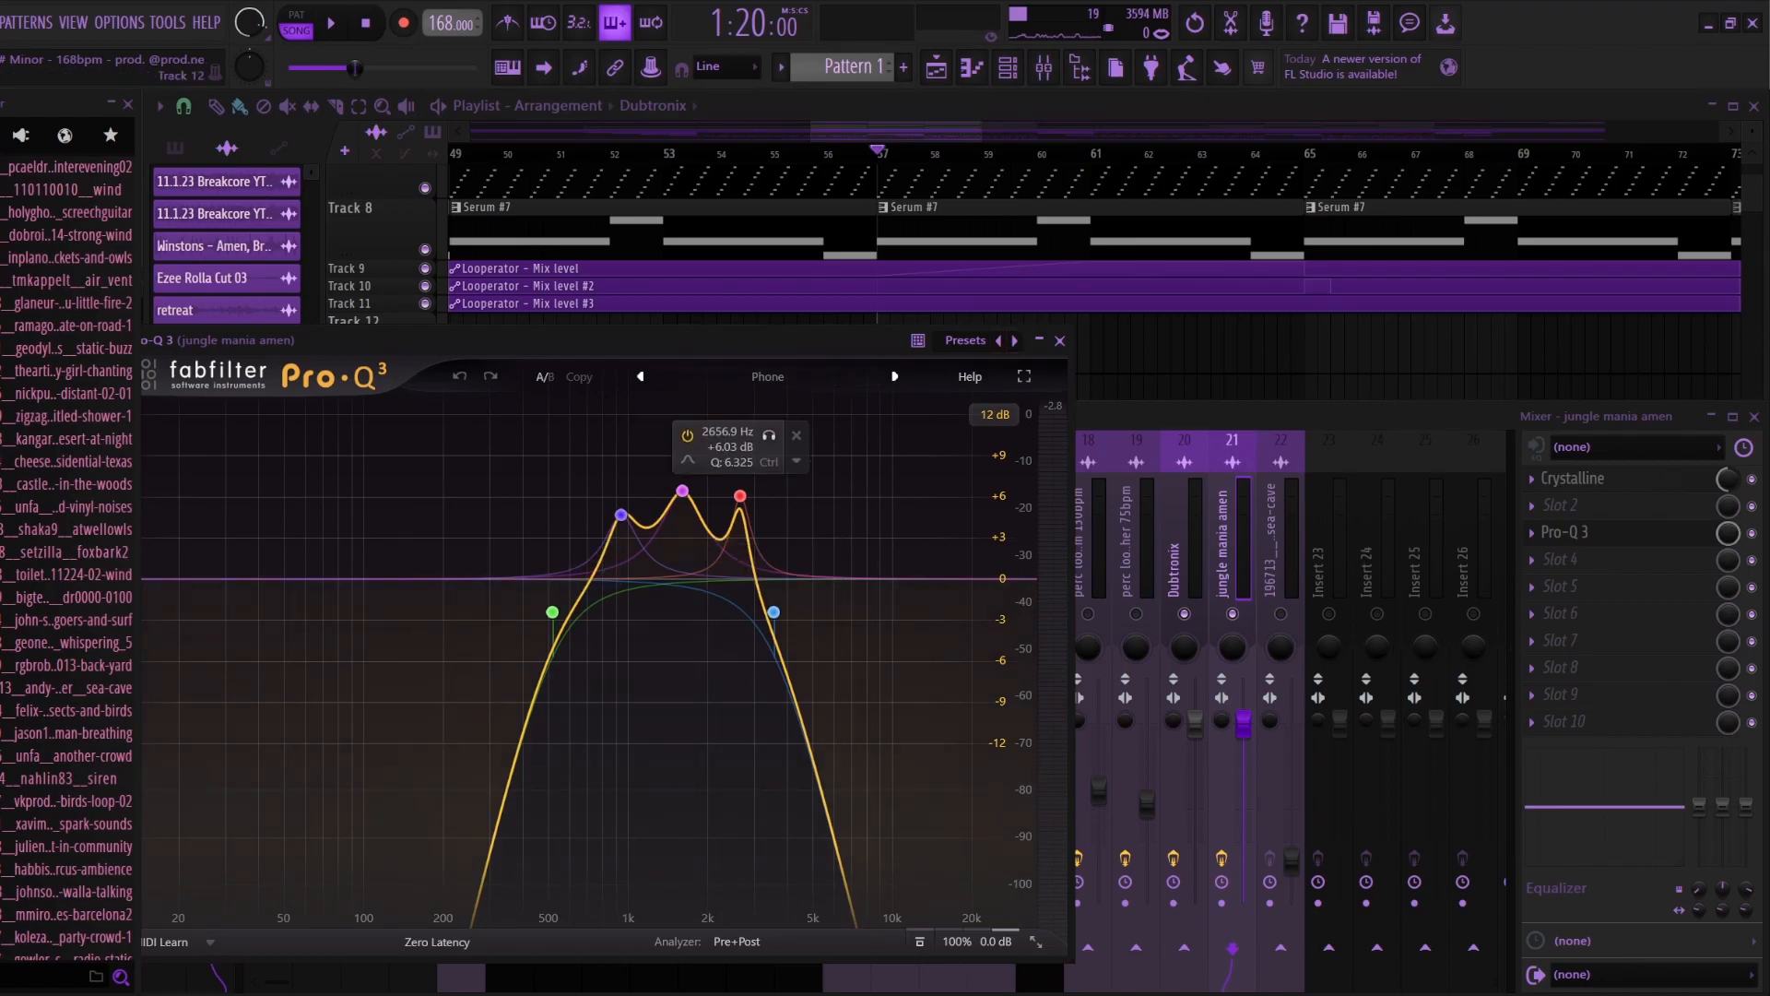
{"action": "left_click", "coordinate": [1059, 341]}
{"action": "left_click", "coordinate": [1574, 479]}
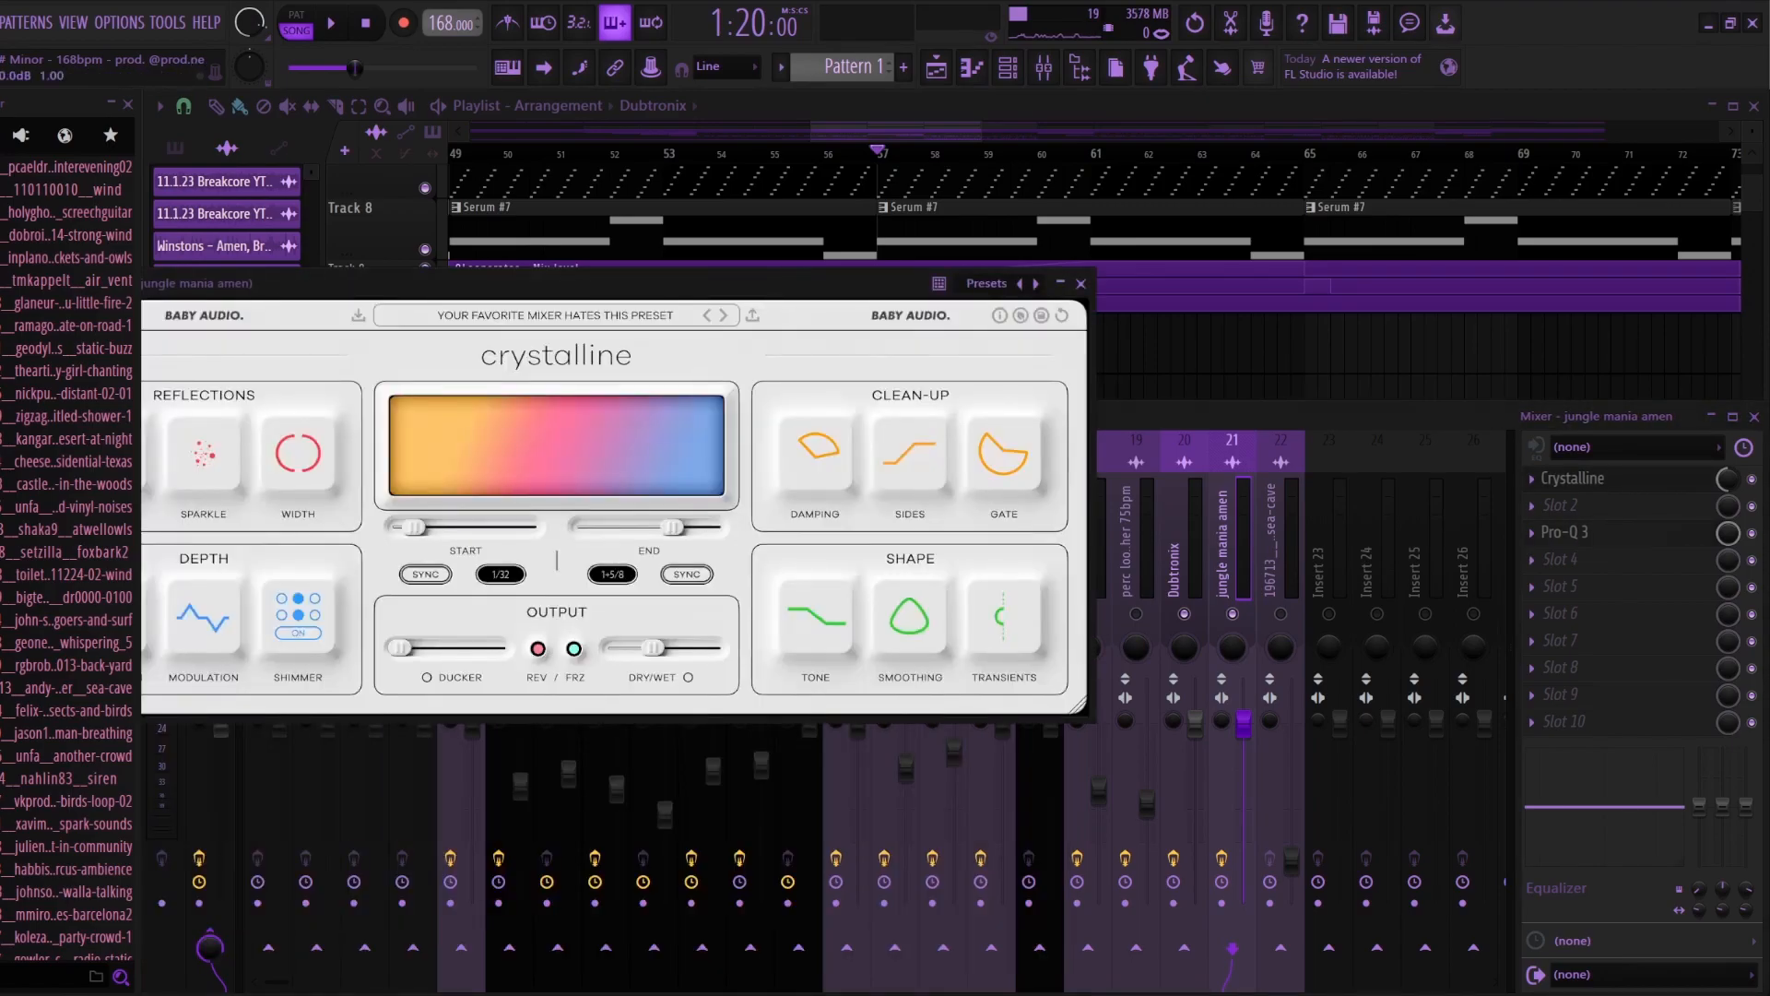
{"action": "left_click", "coordinate": [1080, 284]}
{"action": "key", "text": "F9"}
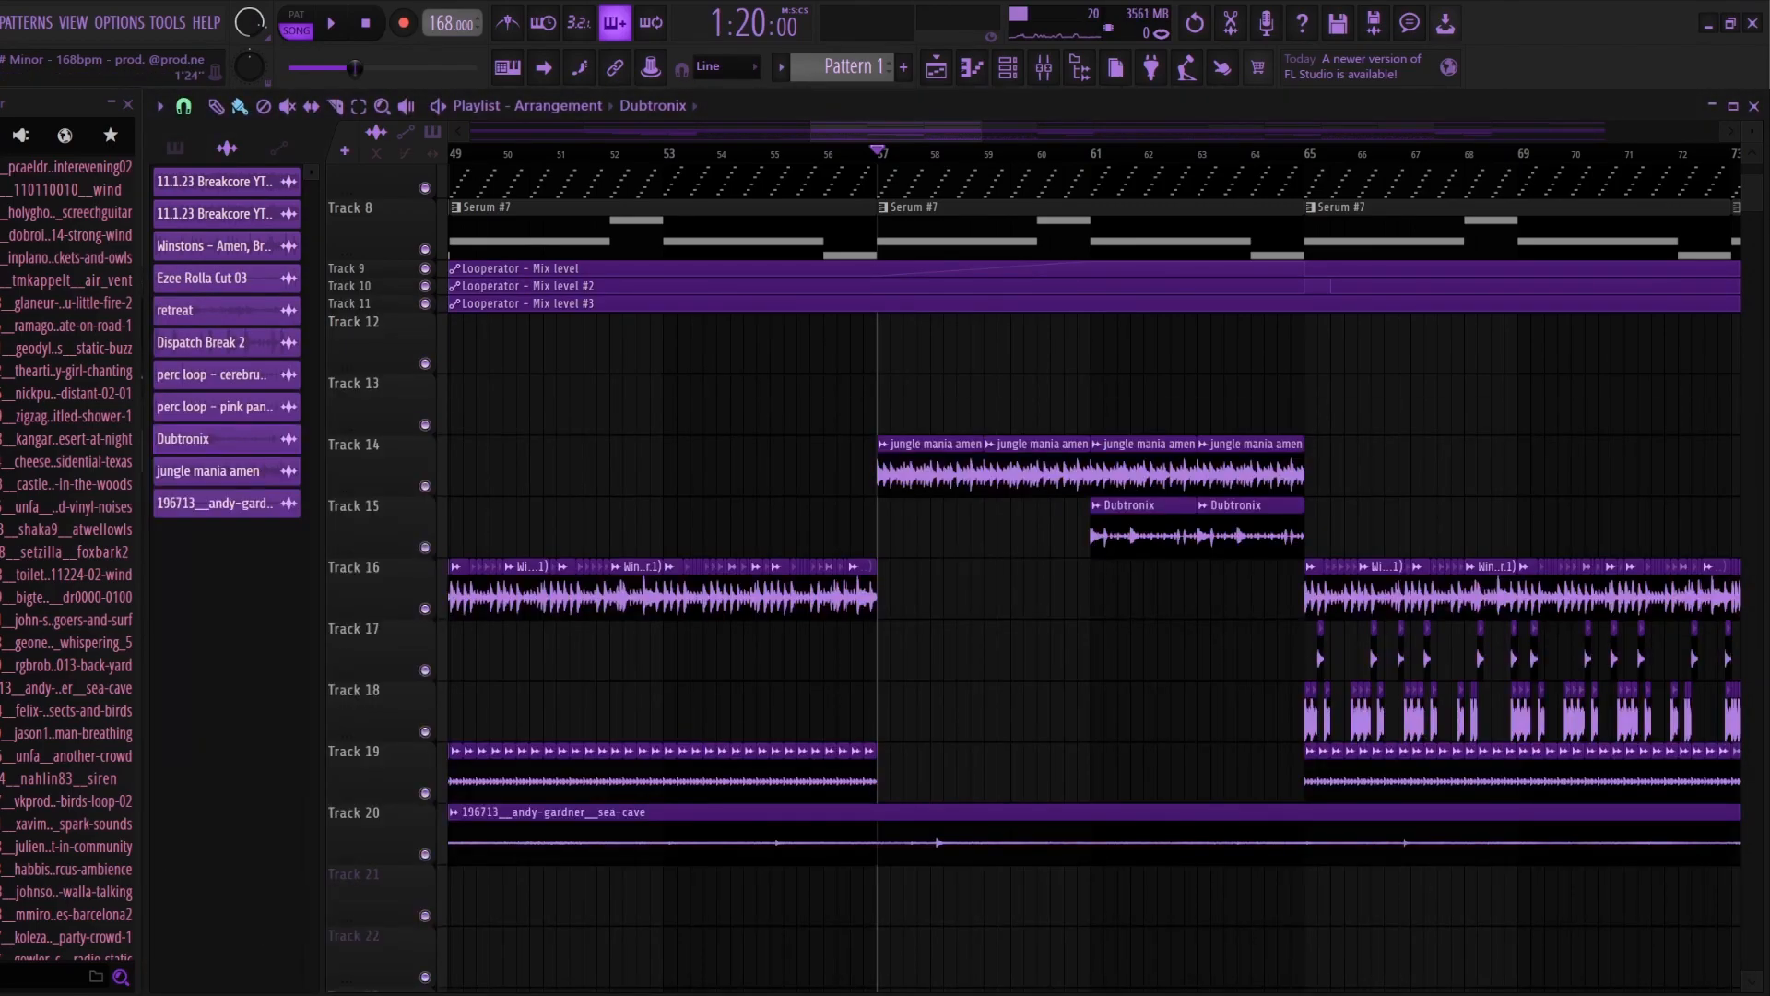
Step: Enable the Winstons and both perc loop mixer tracks and play the percussion build-up from bar 29 into the Amen break
{"action": "scroll", "coordinate": [739, 553], "scroll_direction": "down", "scroll_amount": 3}
{"action": "scroll", "coordinate": [1059, 553], "scroll_direction": "down", "scroll_amount": 3}
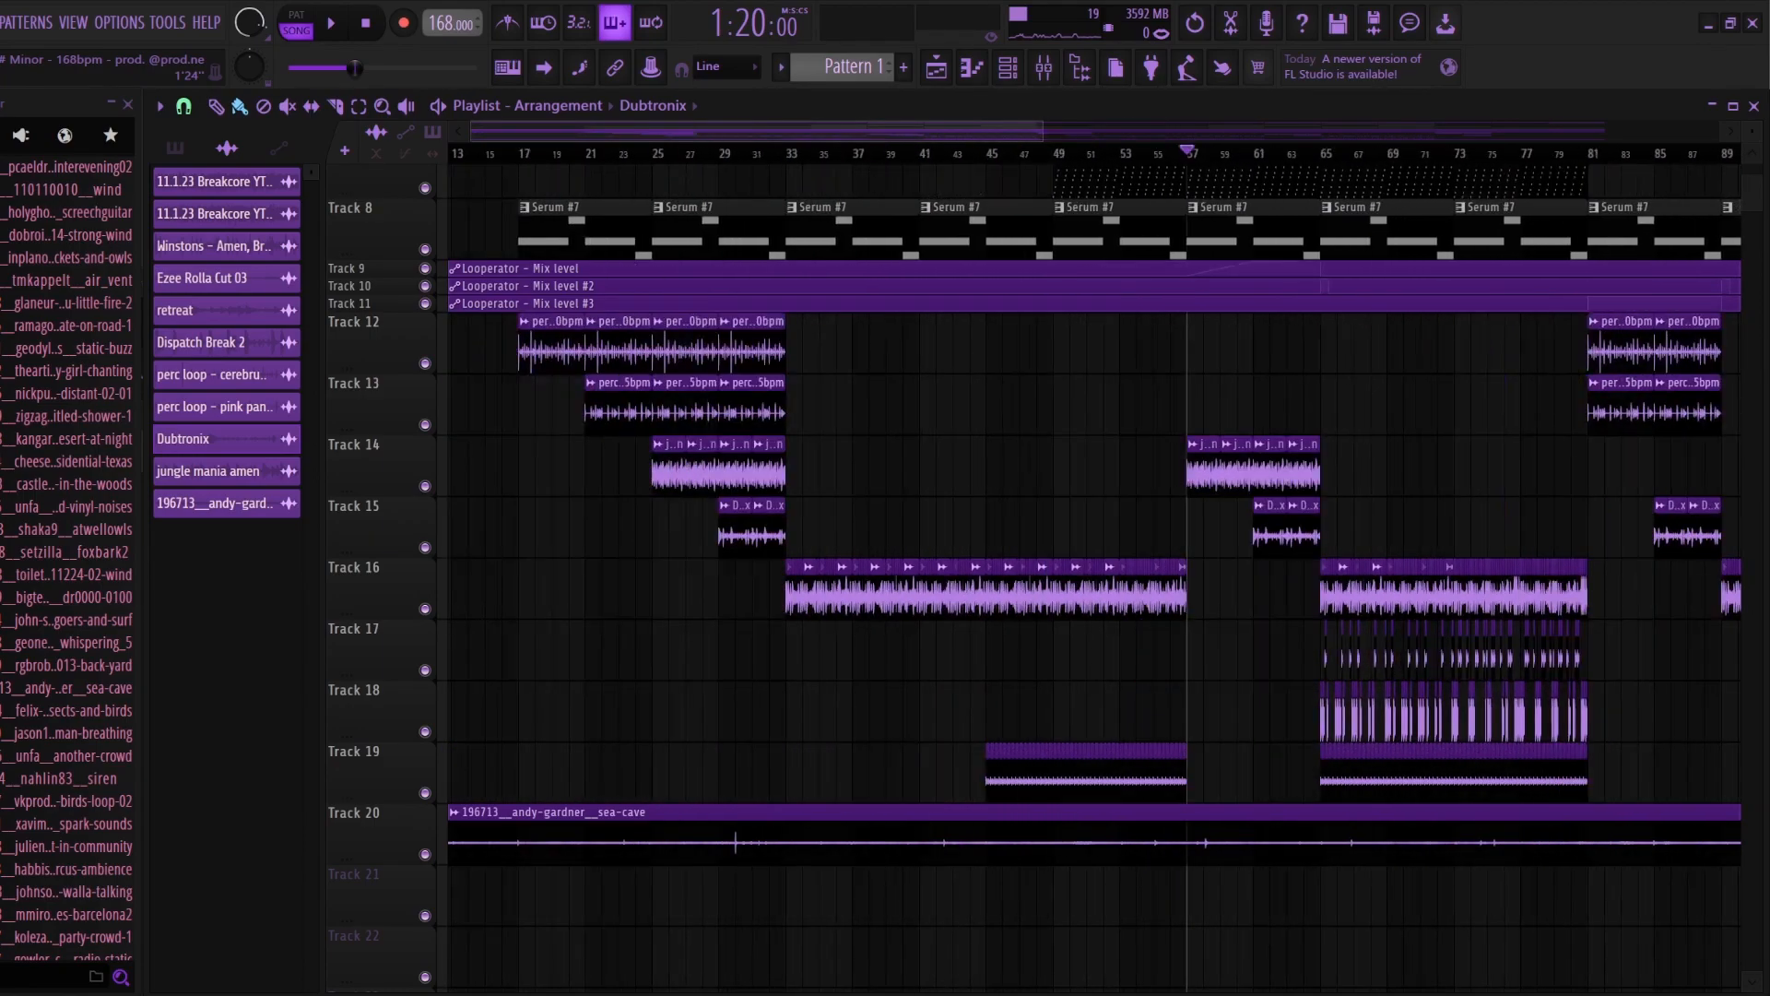
{"action": "left_click_drag", "start_coordinate": [1042, 132], "coordinate": [898, 132]}
{"action": "left_click", "coordinate": [1049, 153]}
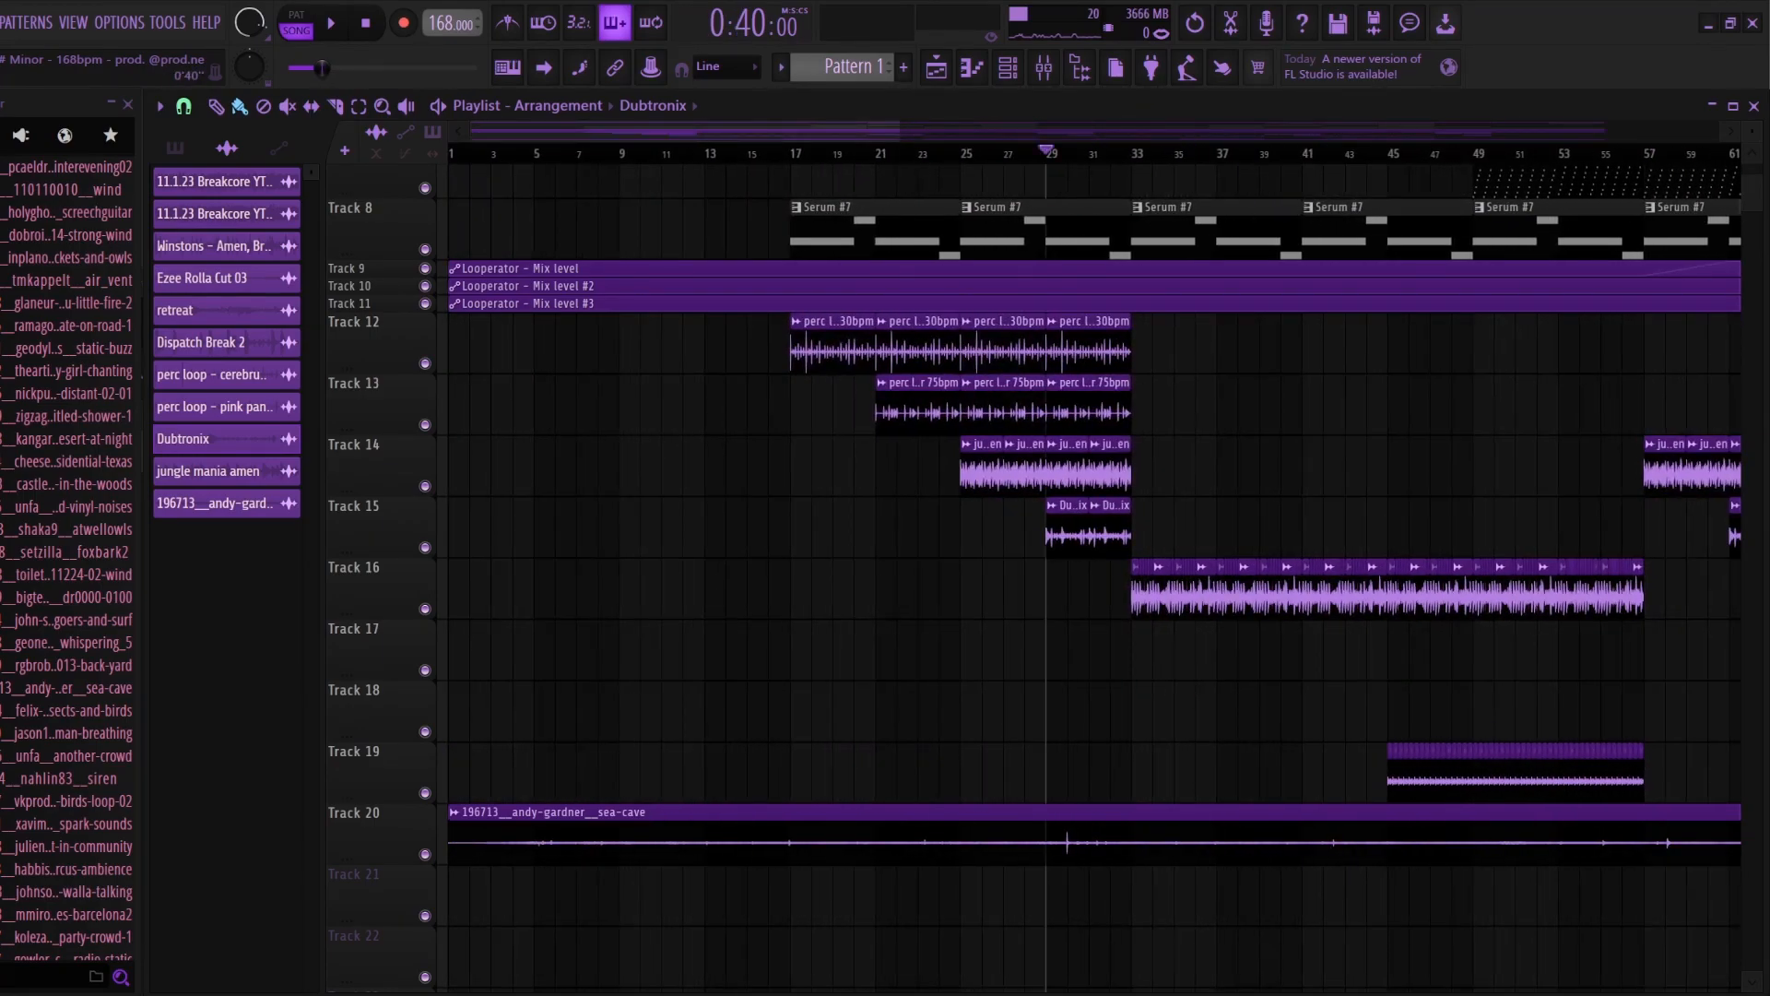
{"action": "key", "text": "space"}
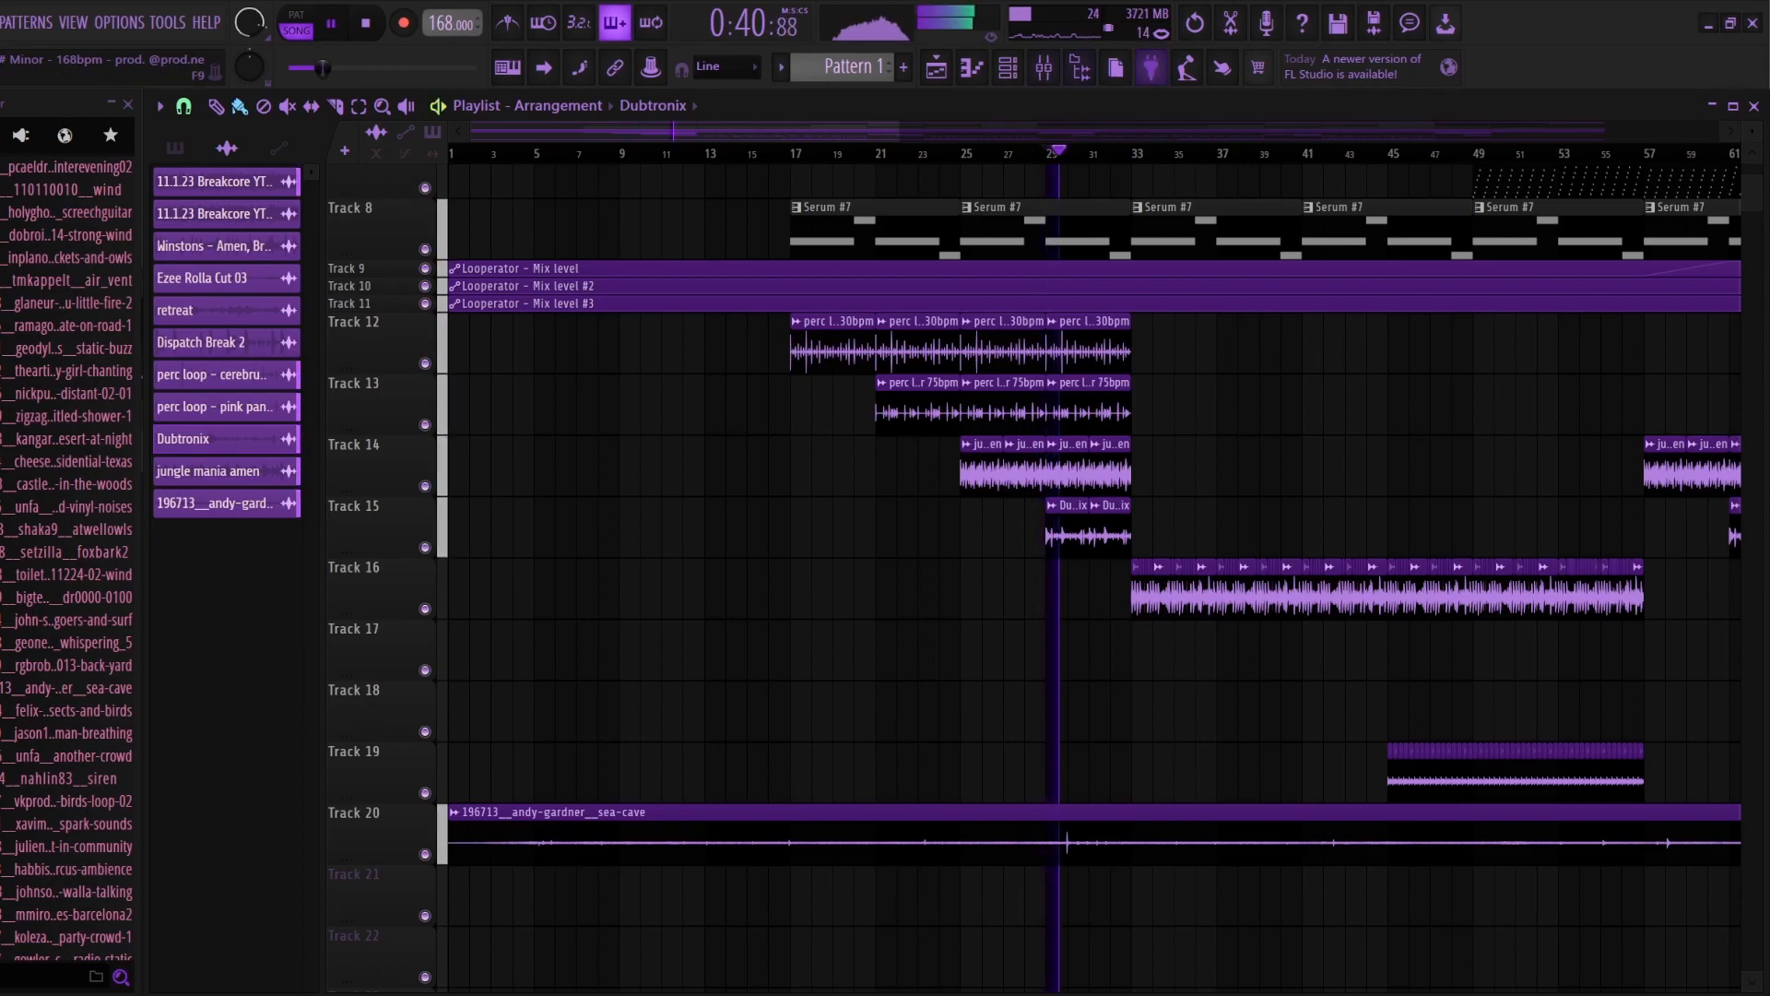
{"action": "key", "text": "F9"}
{"action": "key", "text": "F9"}
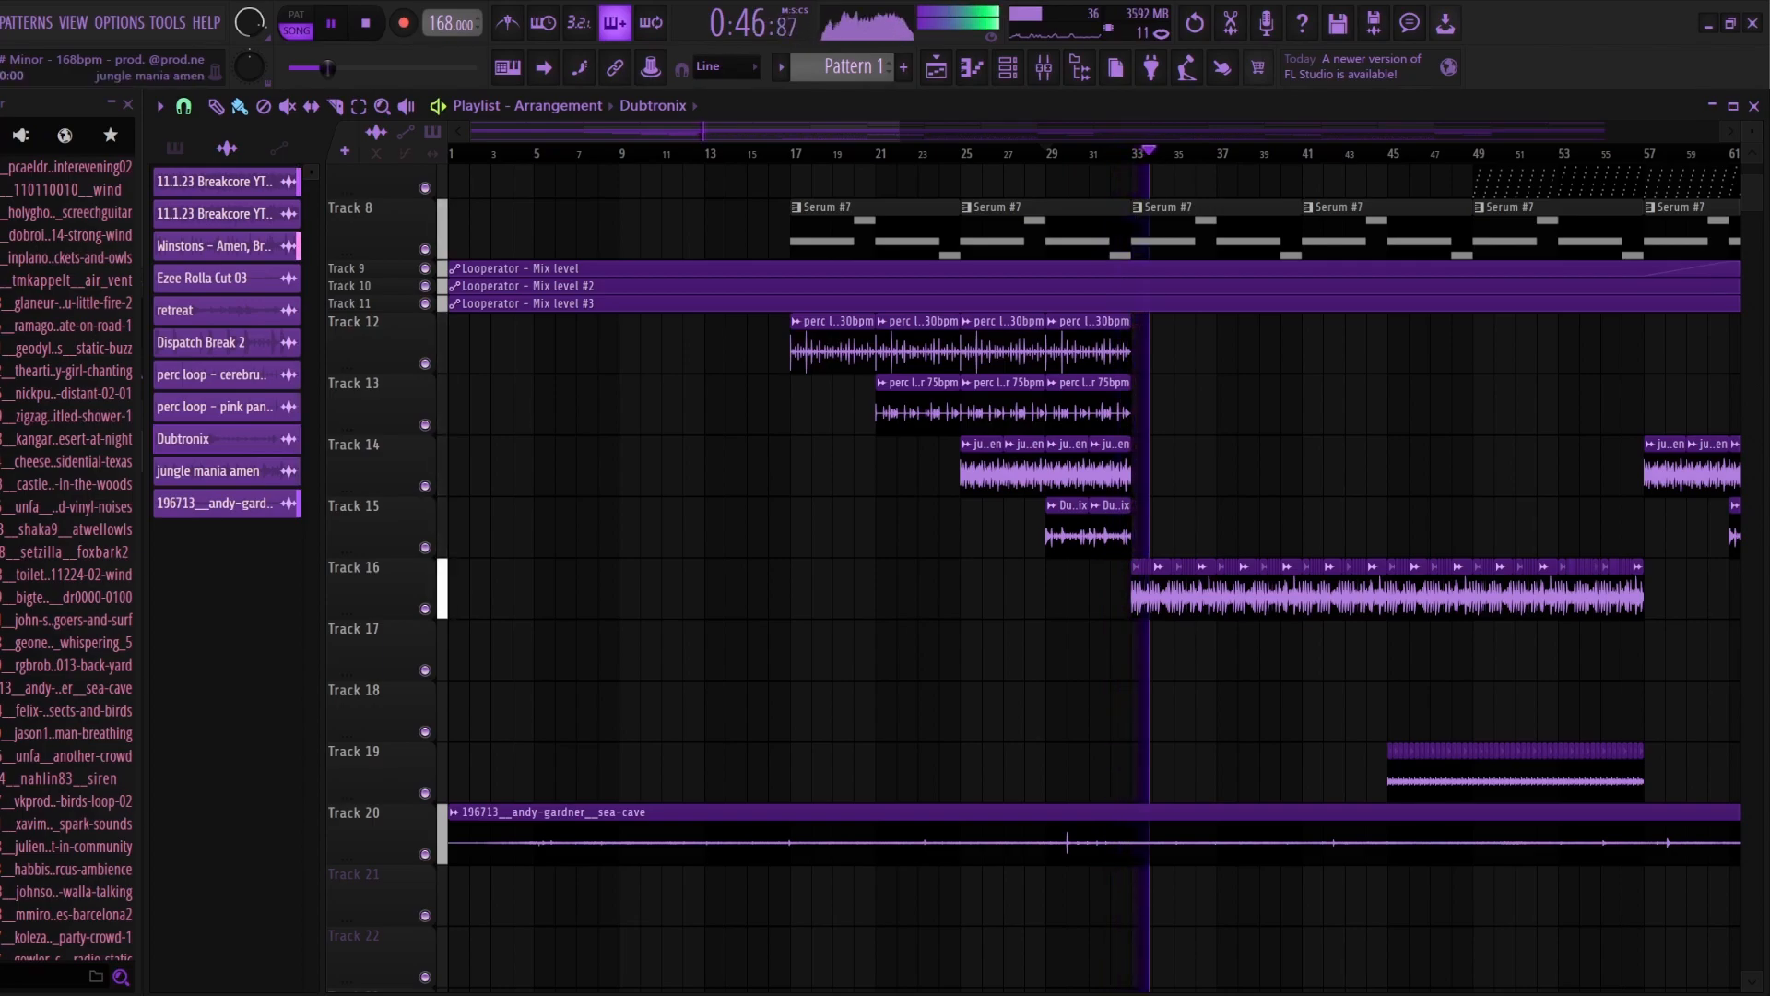
{"action": "key", "text": "space"}
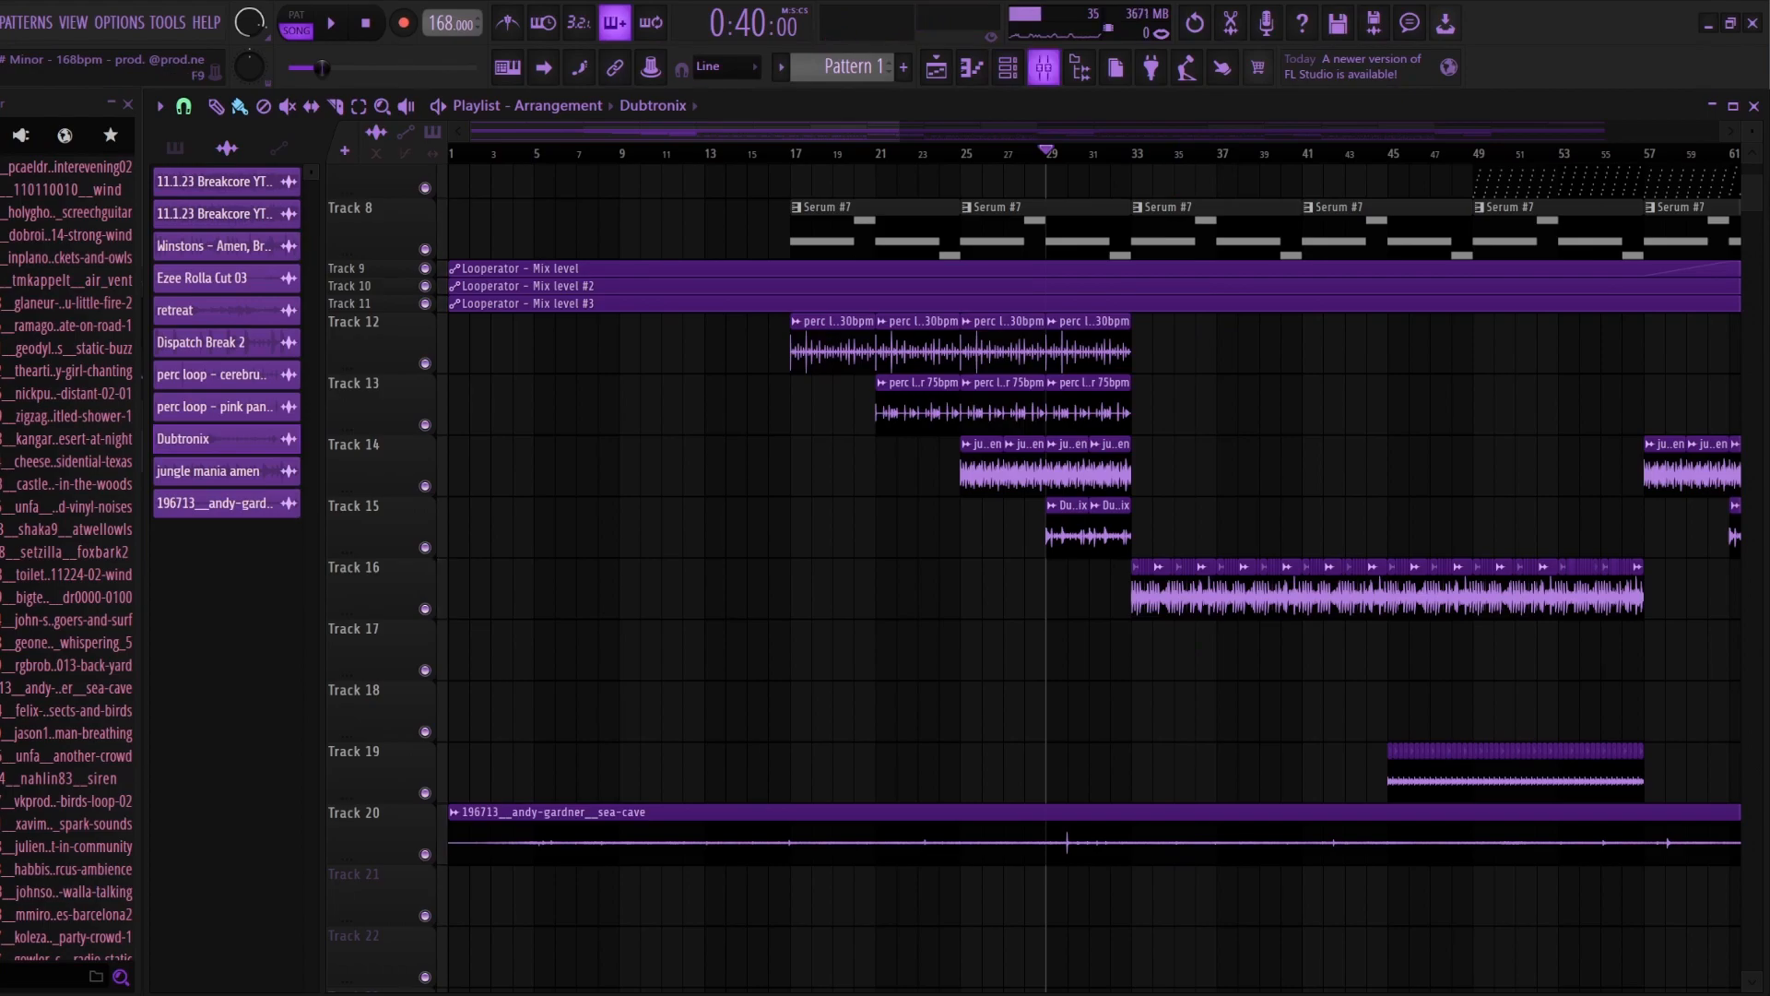
{"action": "key", "text": "F9"}
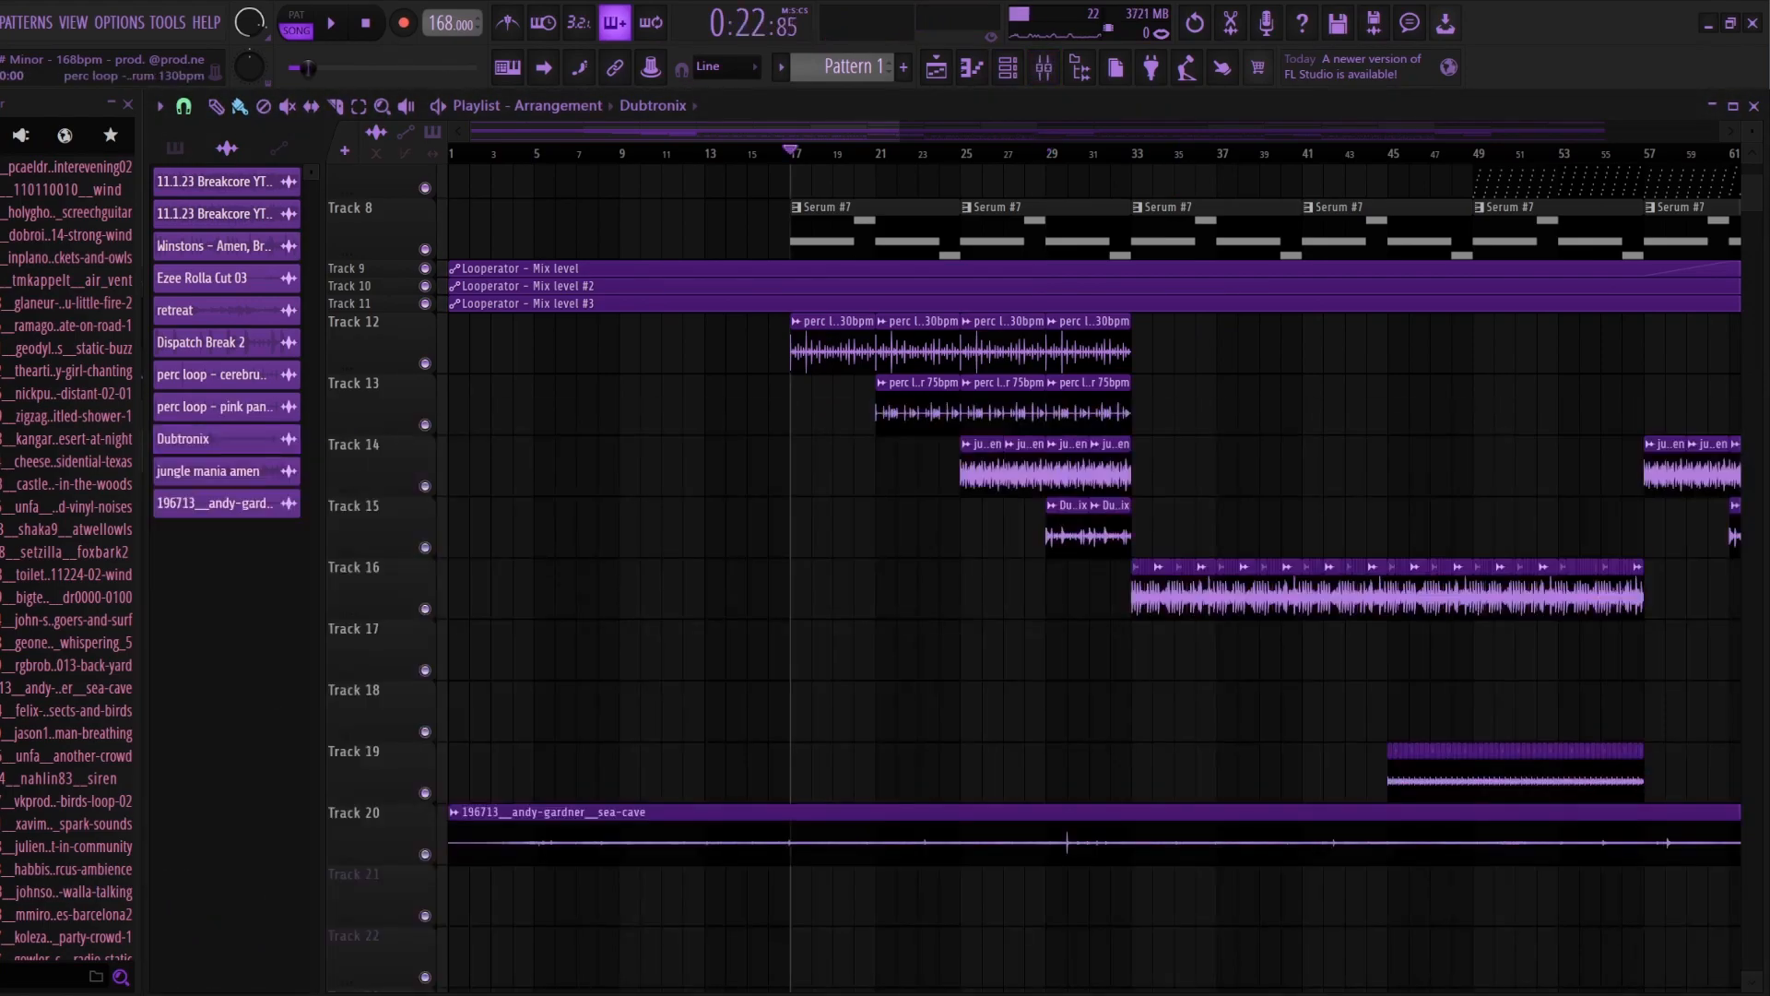
Step: Check the mixer and play the cerebrum and pink panther percussion loops from bar 17
{"action": "left_click", "coordinate": [1043, 68]}
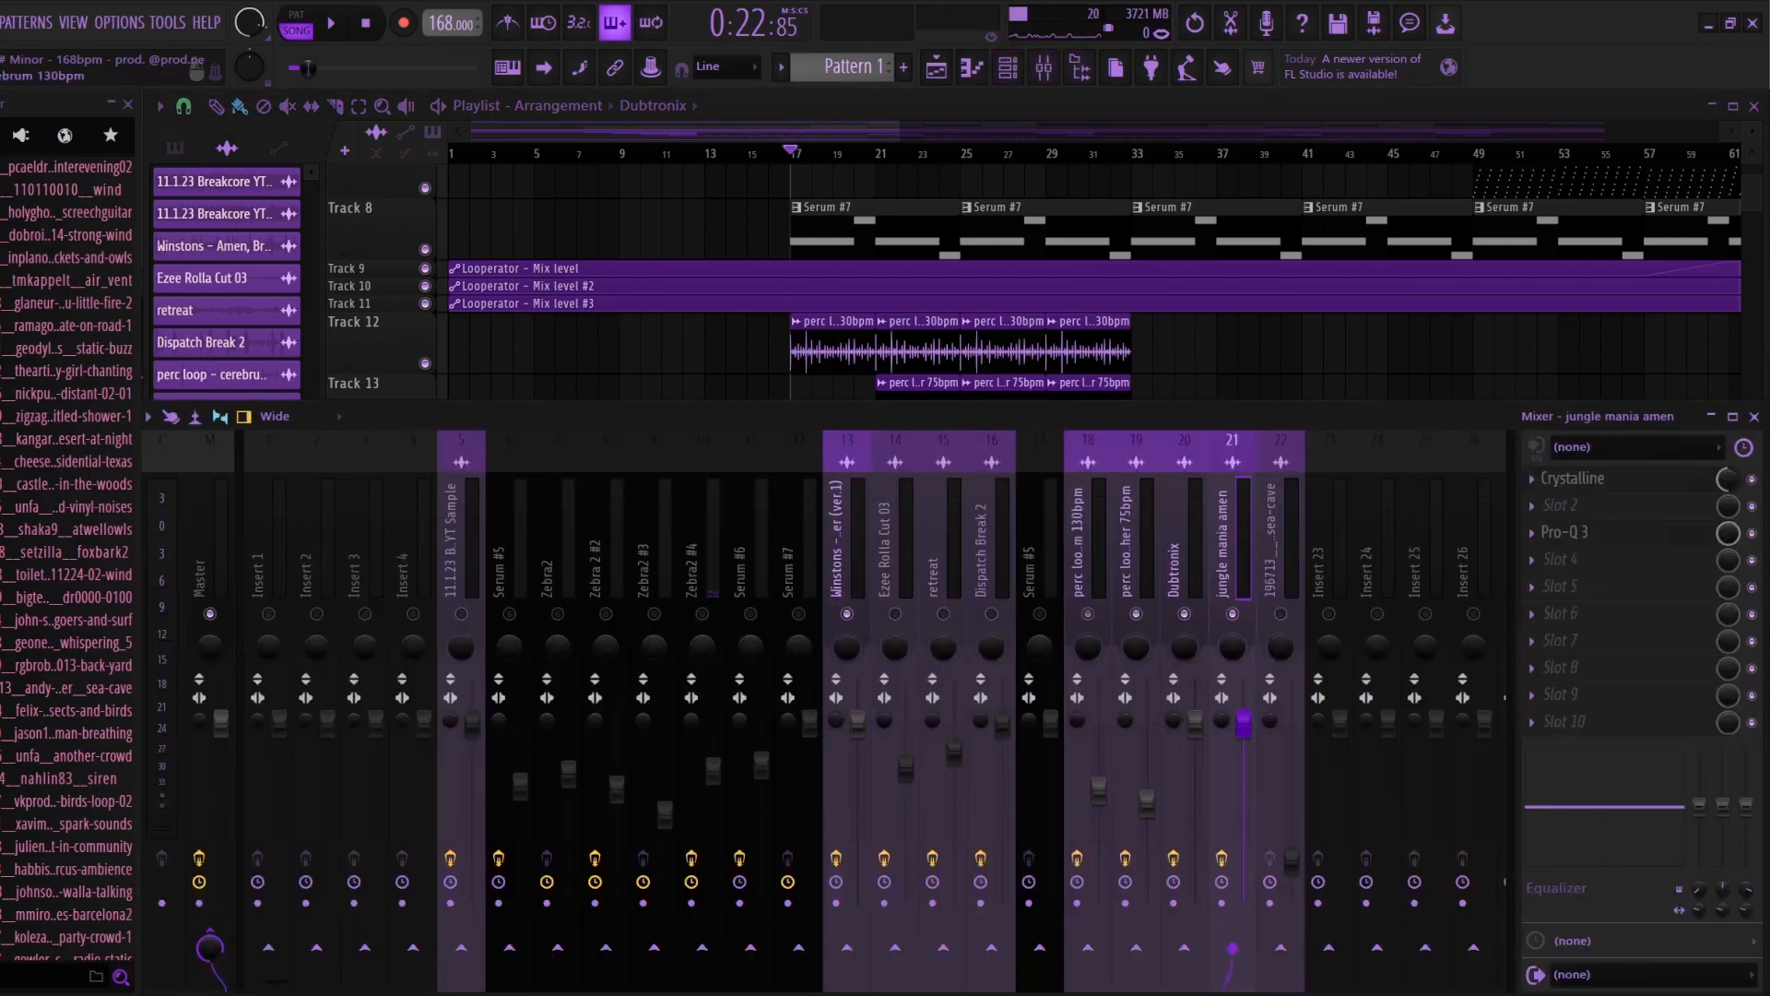
{"action": "key", "text": "F9"}
{"action": "key", "text": "space"}
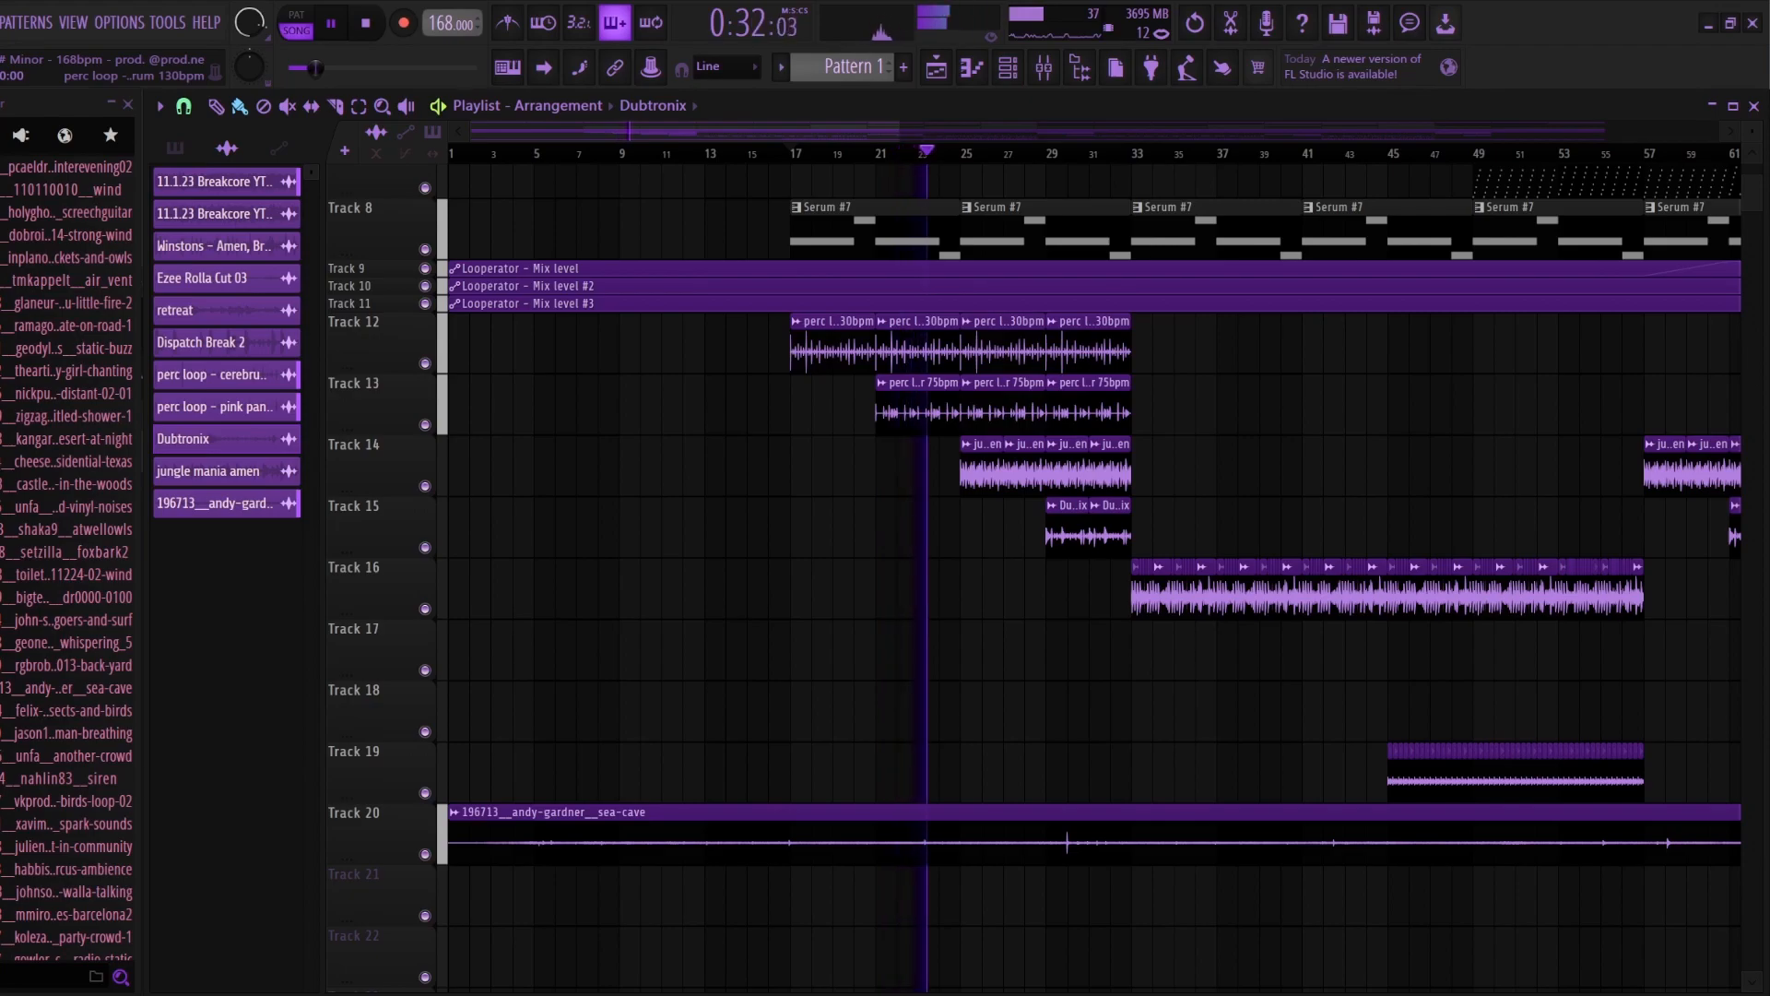
{"action": "key", "text": "space"}
Step: Examine the pink panther perc loop's mixer track and effects, then review the complete arrangement in the playlist
{"action": "scroll", "coordinate": [950, 554], "scroll_direction": "down", "scroll_amount": 4}
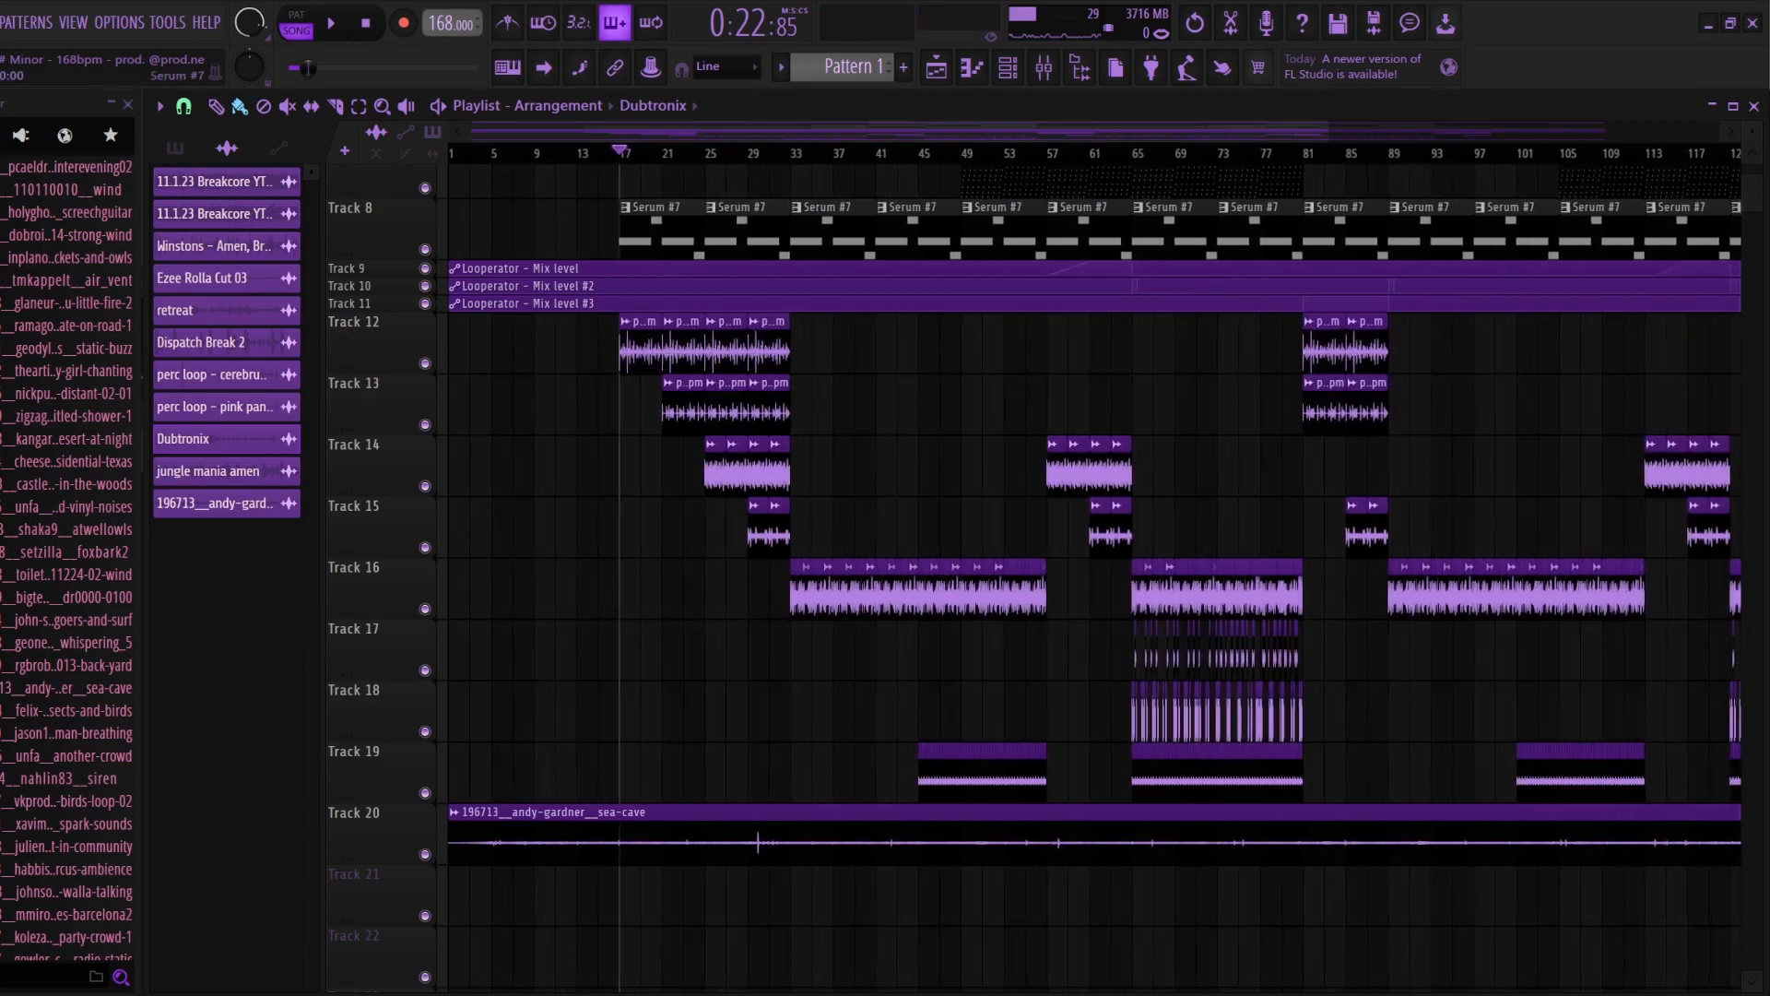
{"action": "left_click", "coordinate": [1043, 67]}
{"action": "key", "text": "F9"}
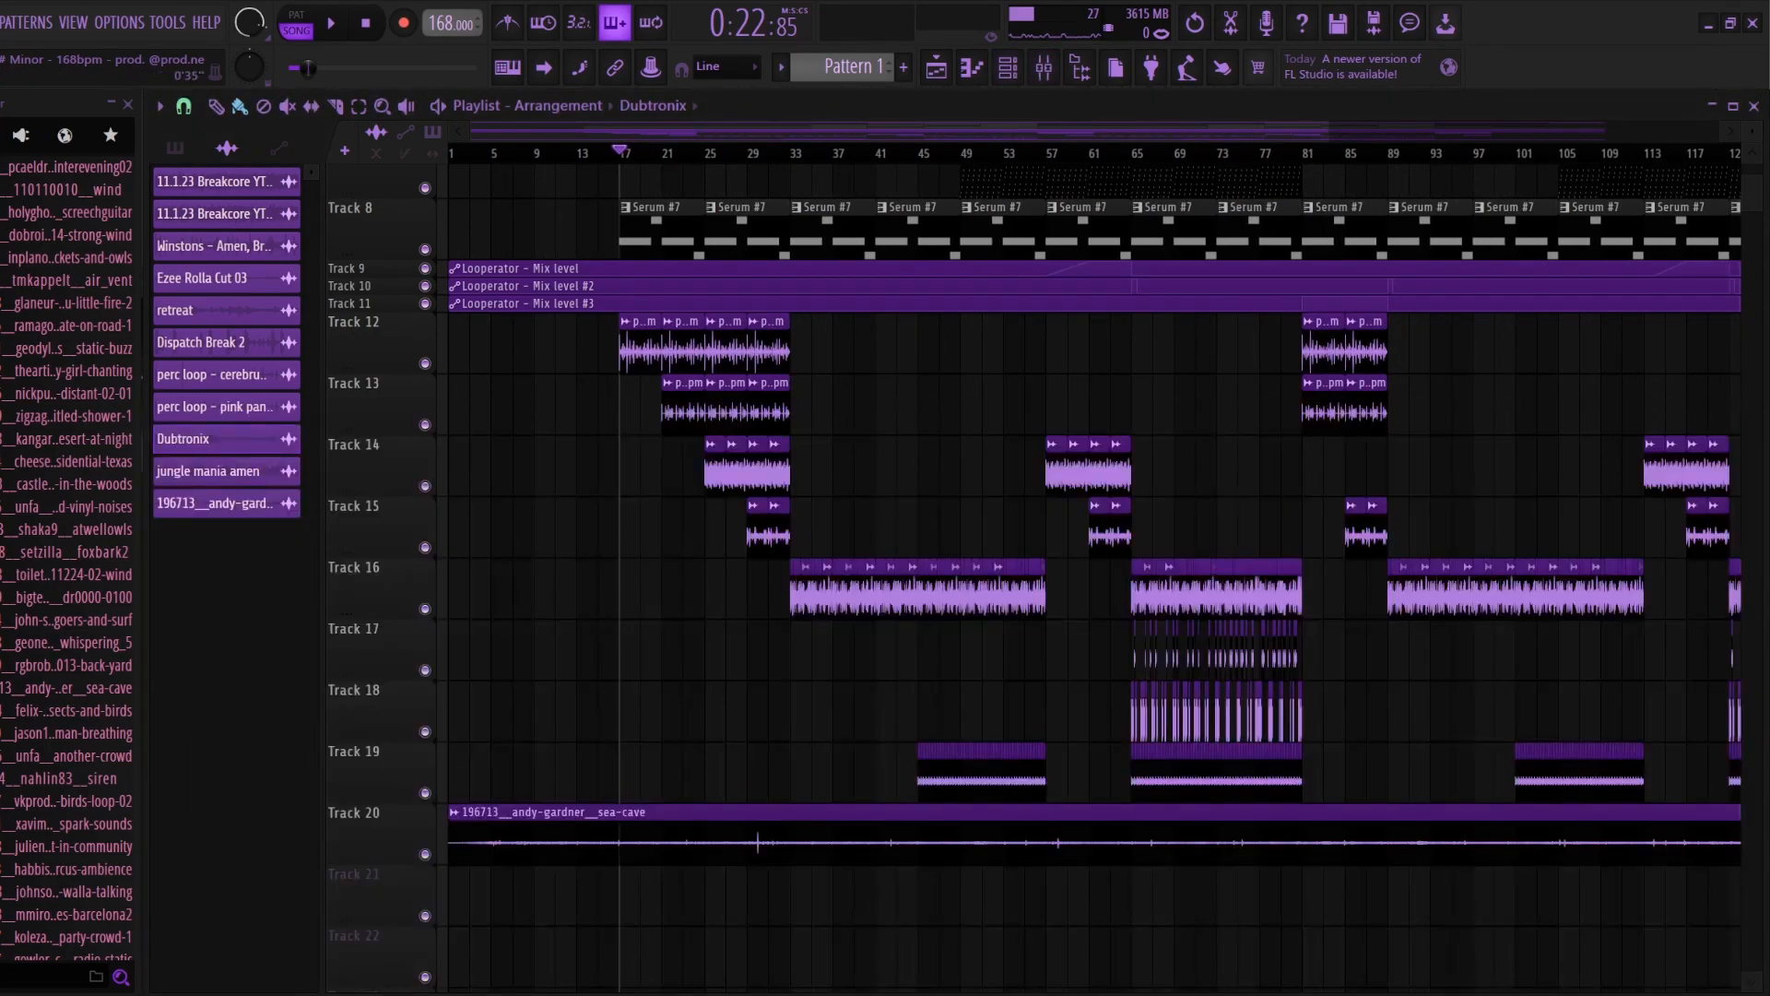
{"action": "scroll", "coordinate": [1098, 591], "scroll_direction": "down", "scroll_amount": 2}
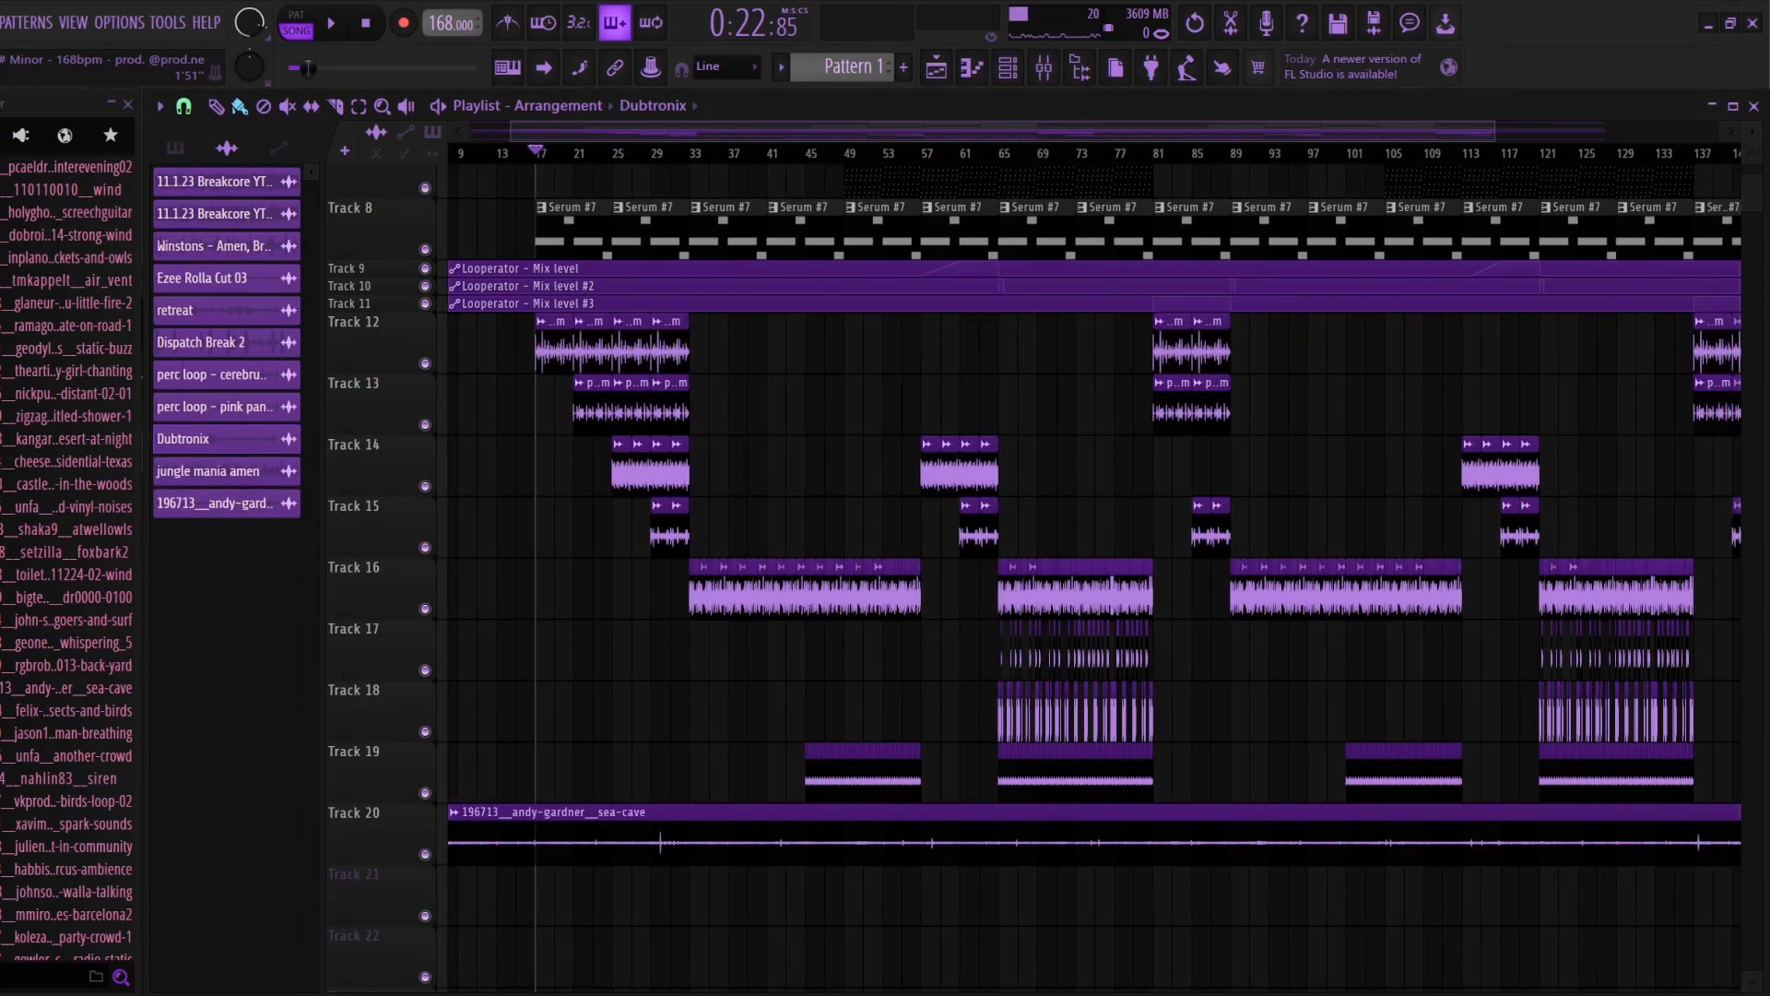
{"action": "key", "text": "F9"}
{"action": "left_click", "coordinate": [1136, 544]}
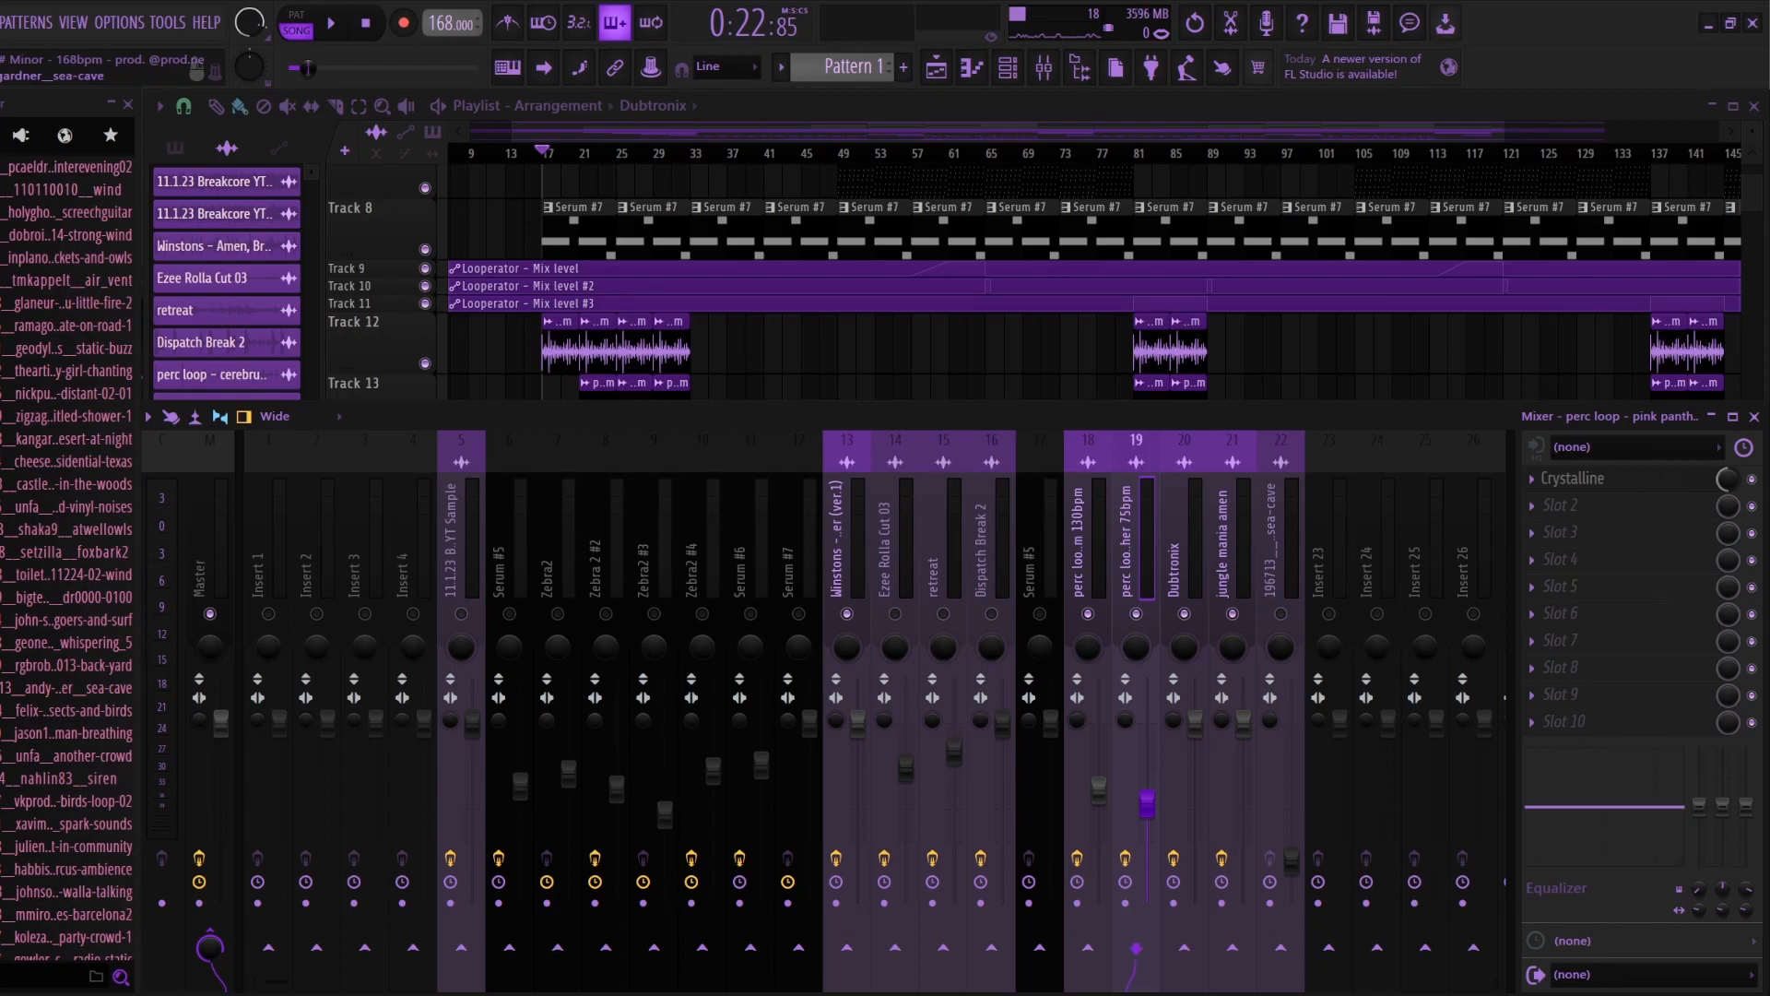
{"action": "key", "text": "F9"}
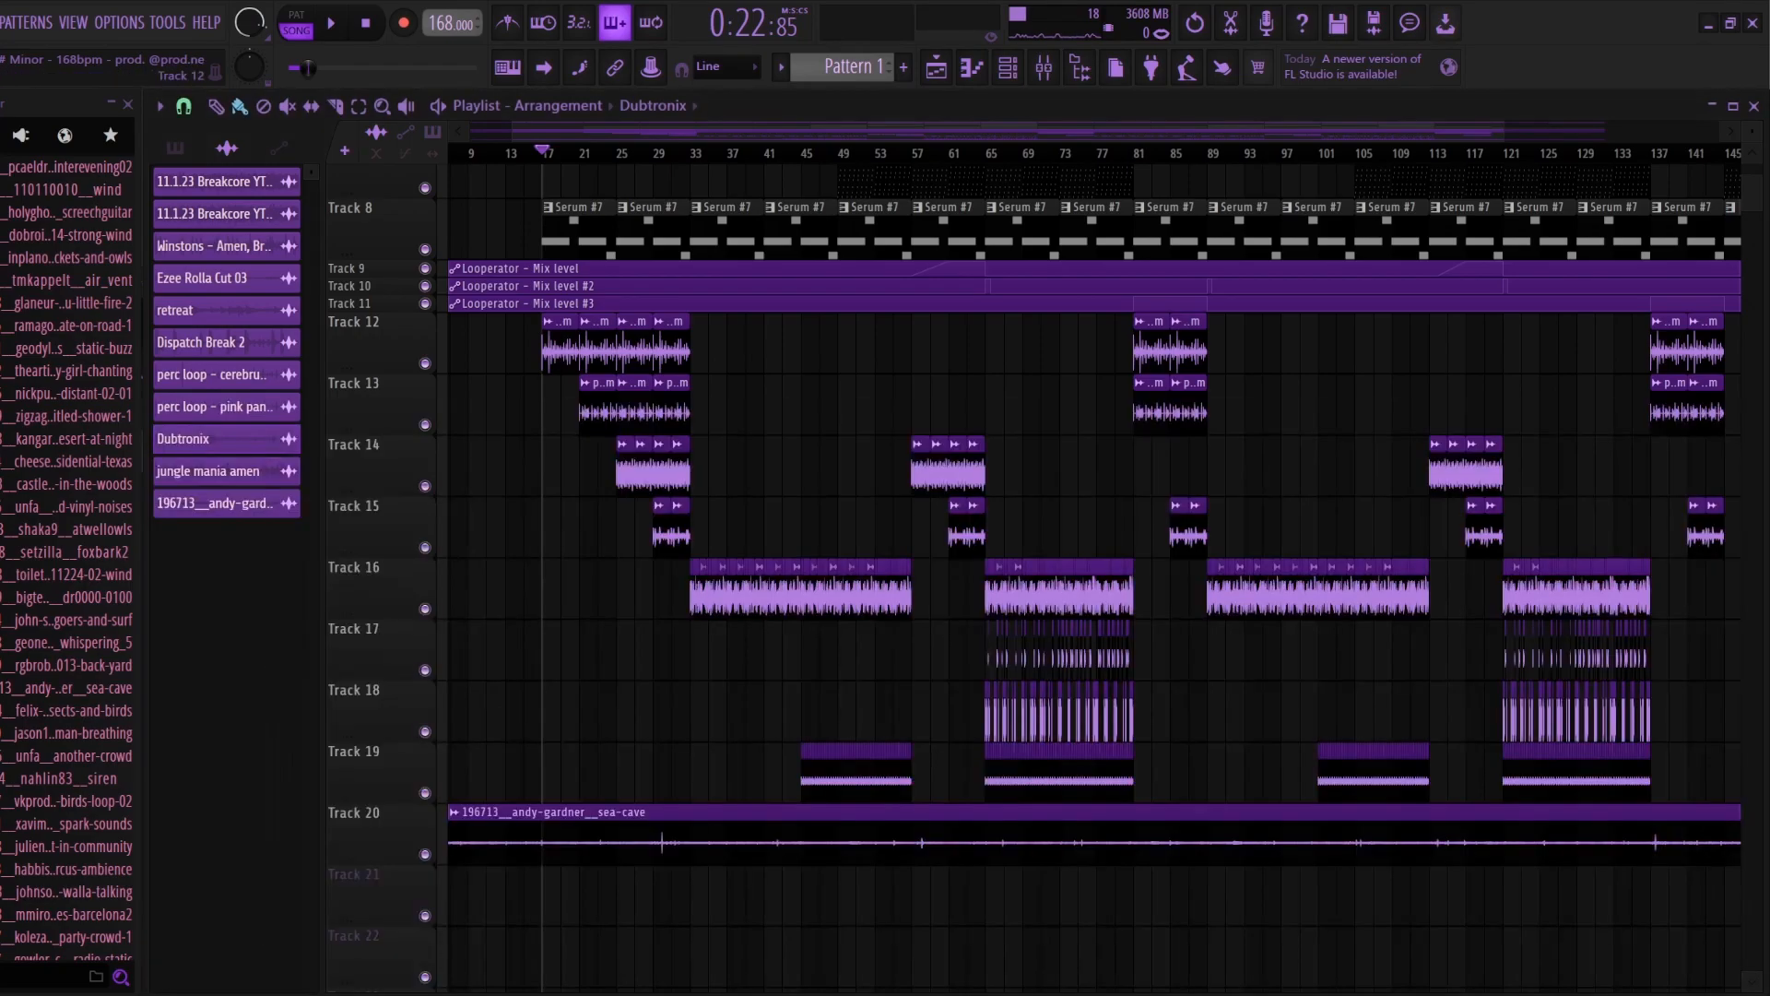
{"action": "left_click_drag", "start_coordinate": [1503, 132], "coordinate": [1732, 132]}
{"action": "scroll", "coordinate": [986, 576], "scroll_direction": "up", "scroll_amount": 6}
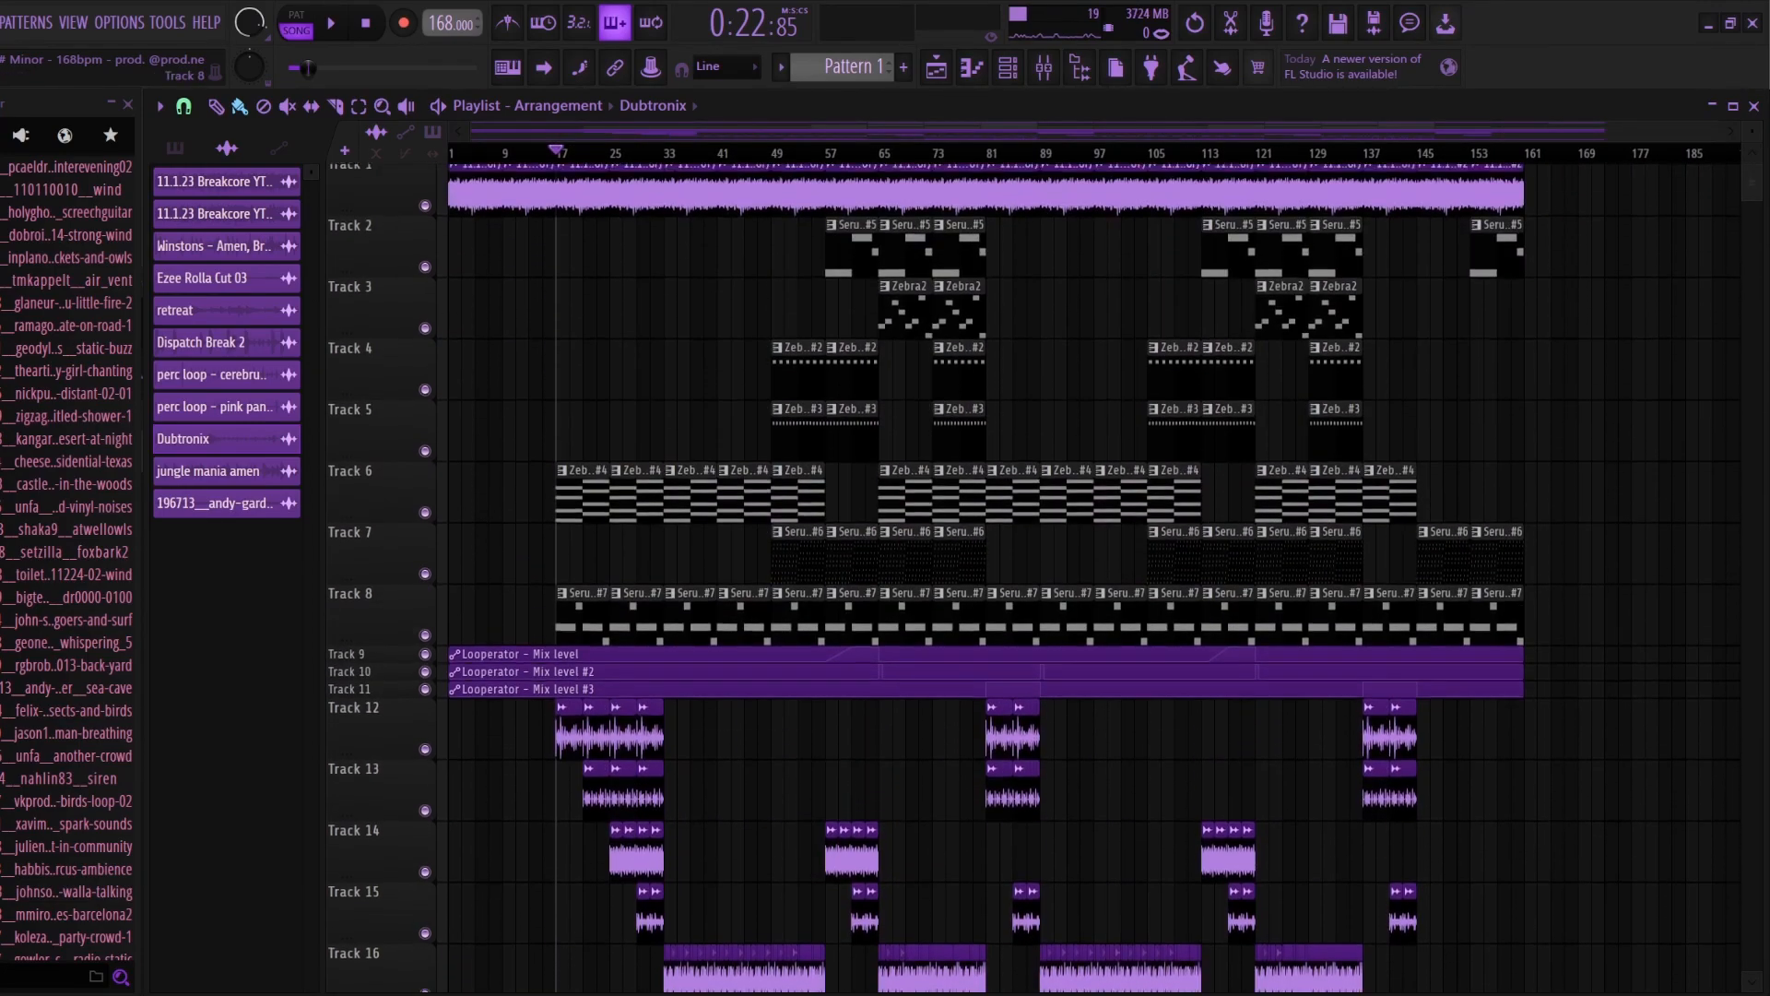
Step: Review the pitched sample intro and highlight the percussion build-up clips on tracks 12 to 15 from bar 17 to bar 33
{"action": "scroll", "coordinate": [987, 576], "scroll_direction": "down", "scroll_amount": 2}
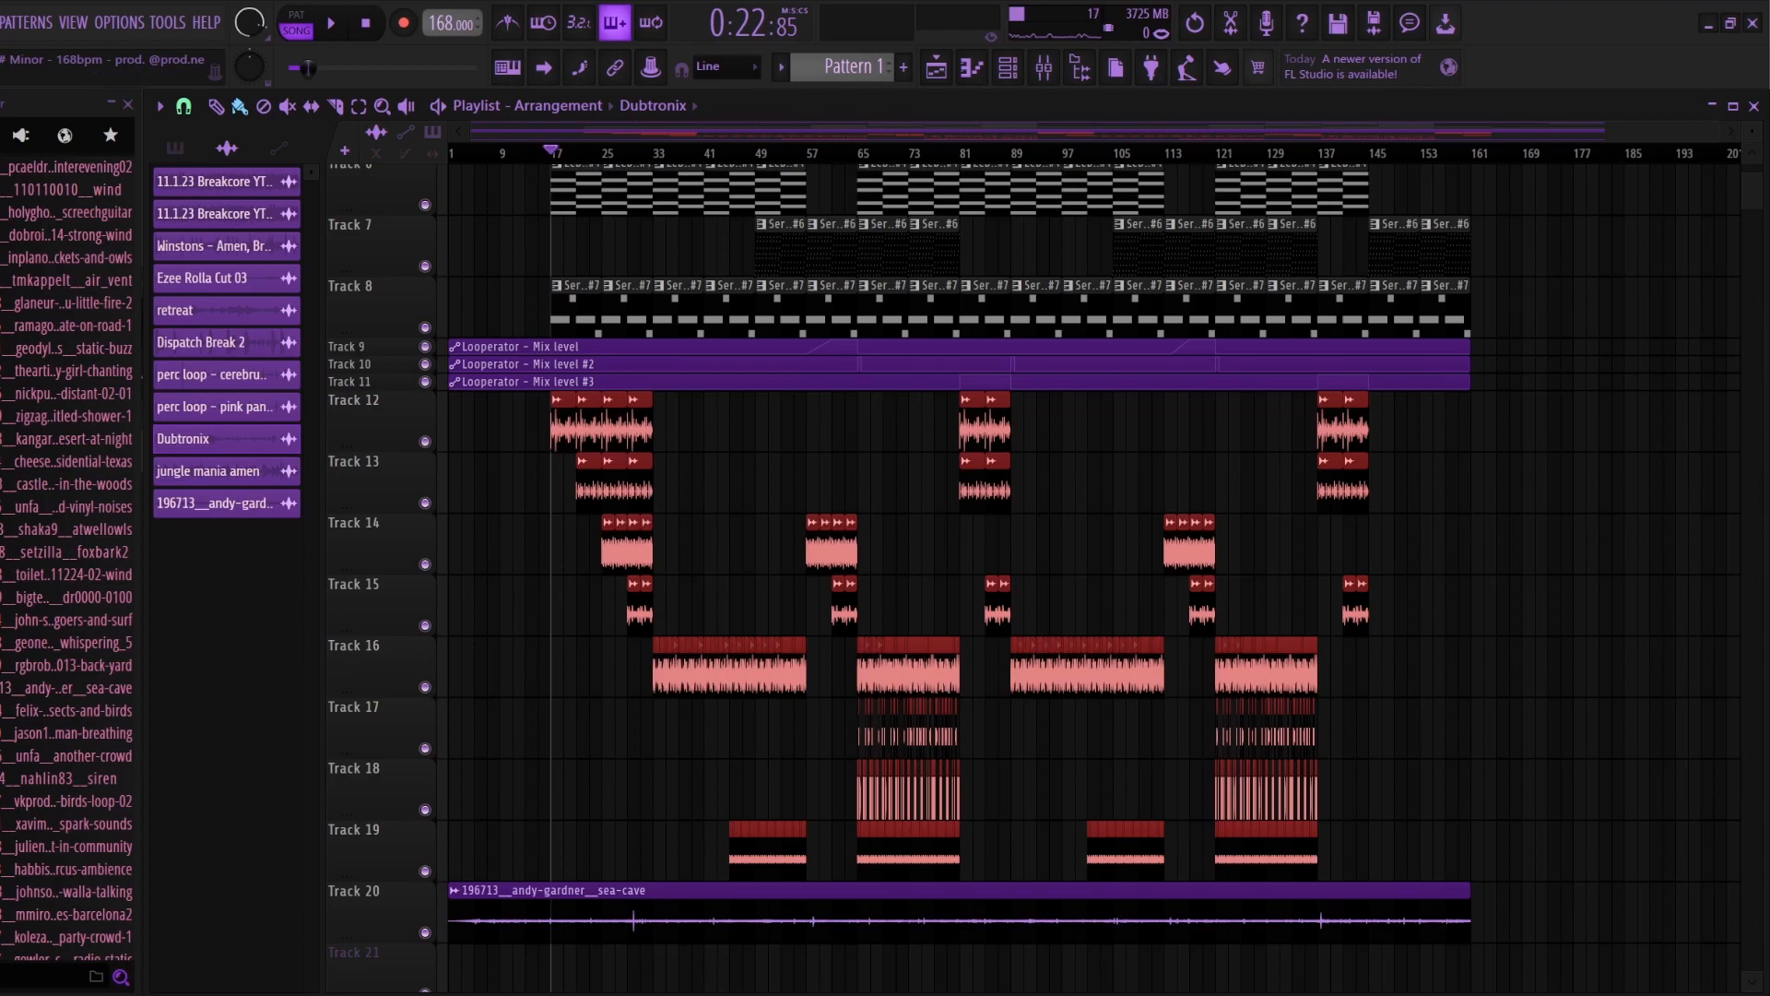
{"action": "scroll", "coordinate": [959, 576], "scroll_direction": "up", "scroll_amount": 5}
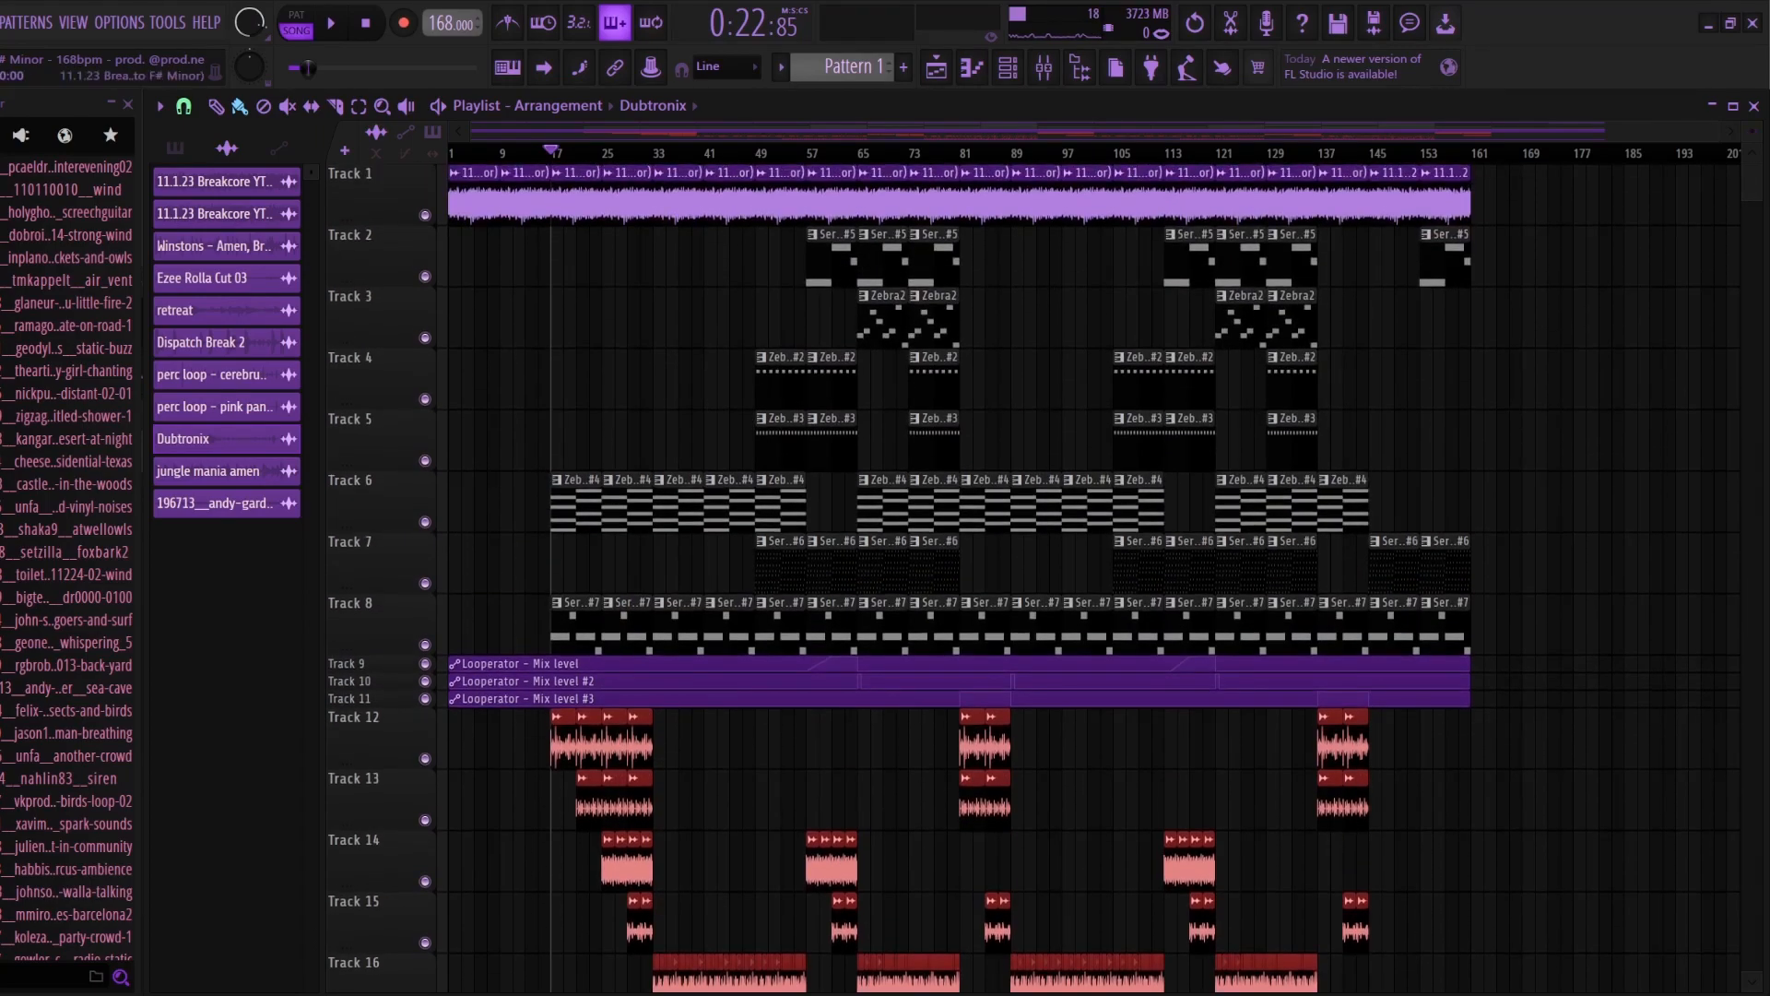
{"action": "left_click", "coordinate": [452, 152]}
{"action": "double_click", "coordinate": [474, 202]}
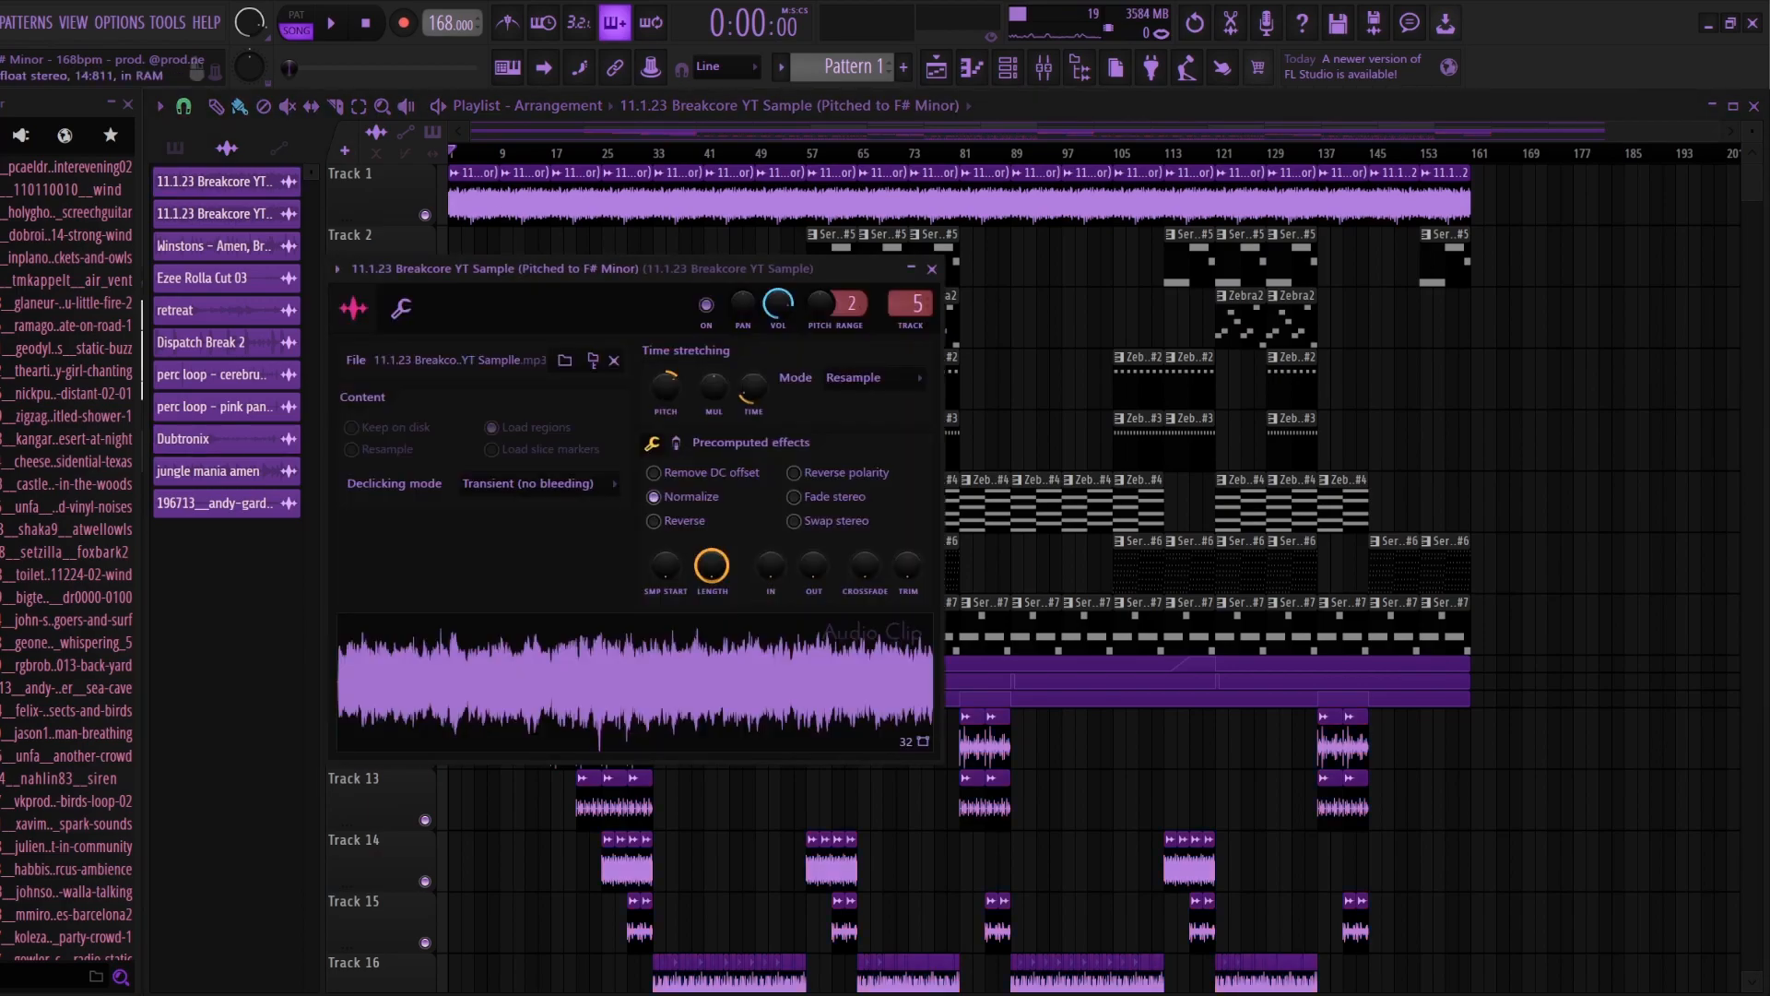
{"action": "left_click_drag", "start_coordinate": [552, 153], "coordinate": [648, 153]}
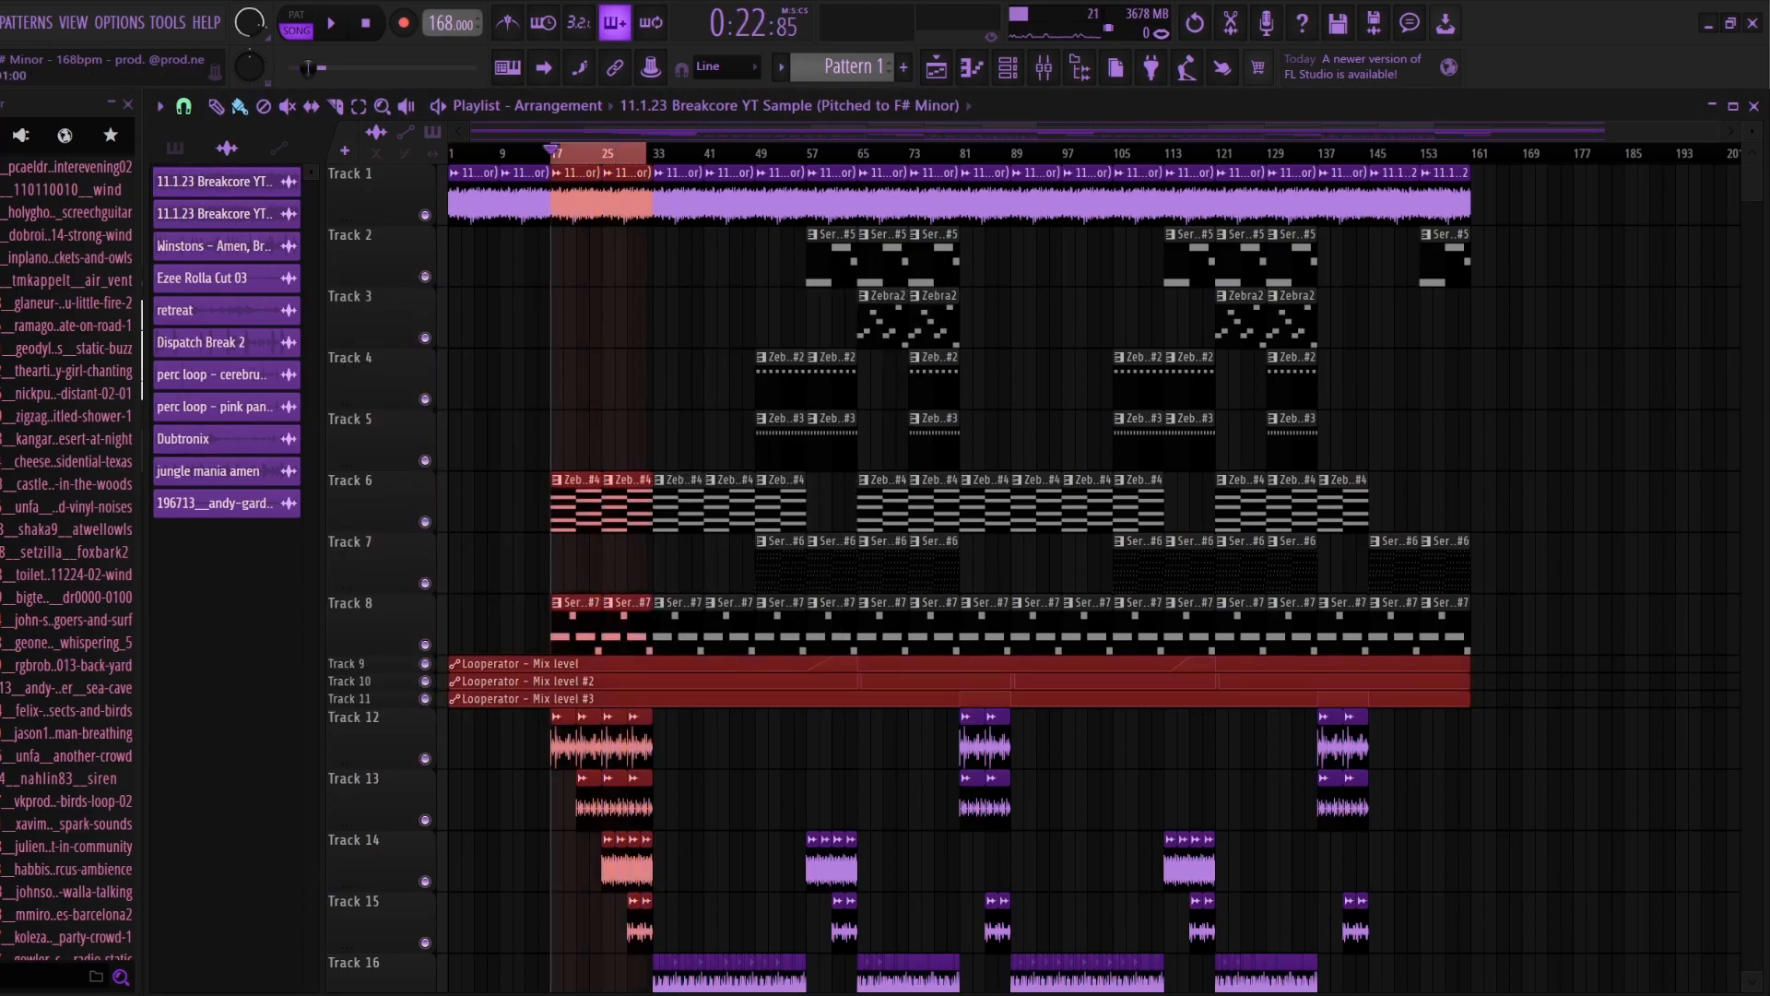
{"action": "left_click_drag", "start_coordinate": [678, 955], "coordinate": [477, 708]}
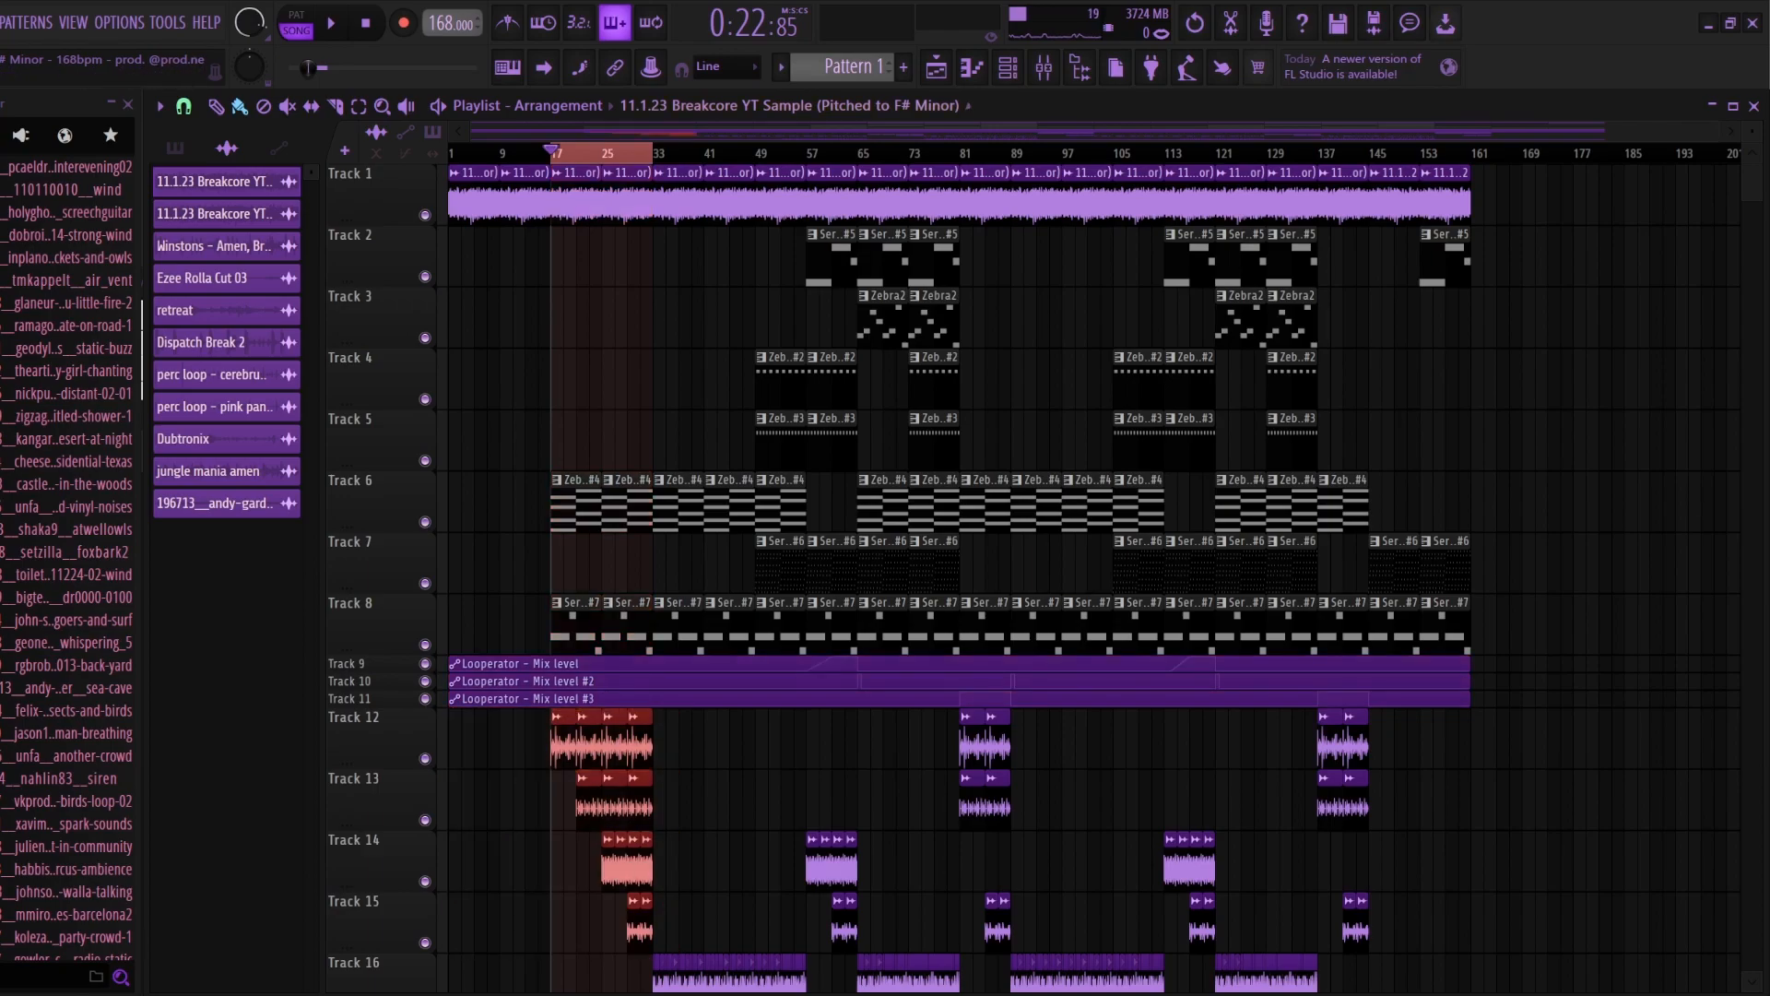
Step: Review the section starting at bar 65, highlight the chopped break clips on tracks 17 and 18, and clear the selection
{"action": "left_click_drag", "start_coordinate": [654, 153], "coordinate": [915, 153]}
{"action": "scroll", "coordinate": [948, 618], "scroll_direction": "up", "scroll_amount": 3}
{"action": "scroll", "coordinate": [948, 618], "scroll_direction": "down", "scroll_amount": 2}
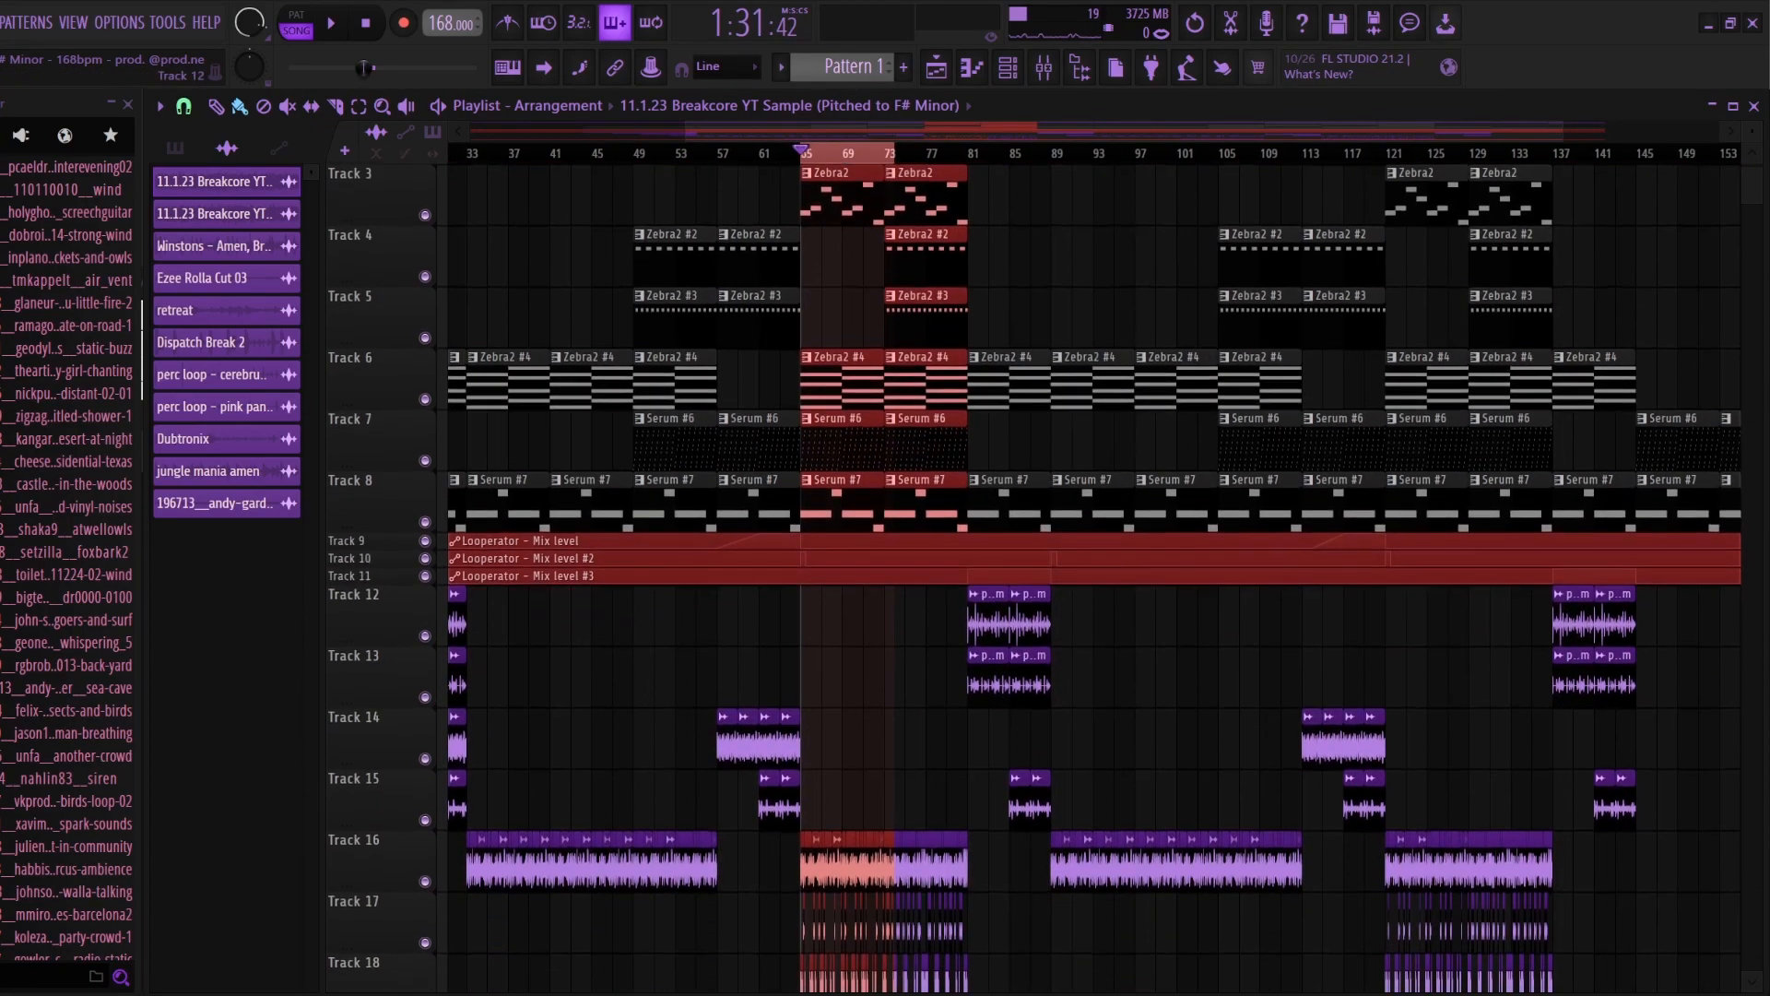
{"action": "scroll", "coordinate": [947, 618], "scroll_direction": "down", "scroll_amount": 2}
{"action": "scroll", "coordinate": [948, 618], "scroll_direction": "up", "scroll_amount": 1}
{"action": "left_click_drag", "start_coordinate": [1035, 858], "coordinate": [750, 922]}
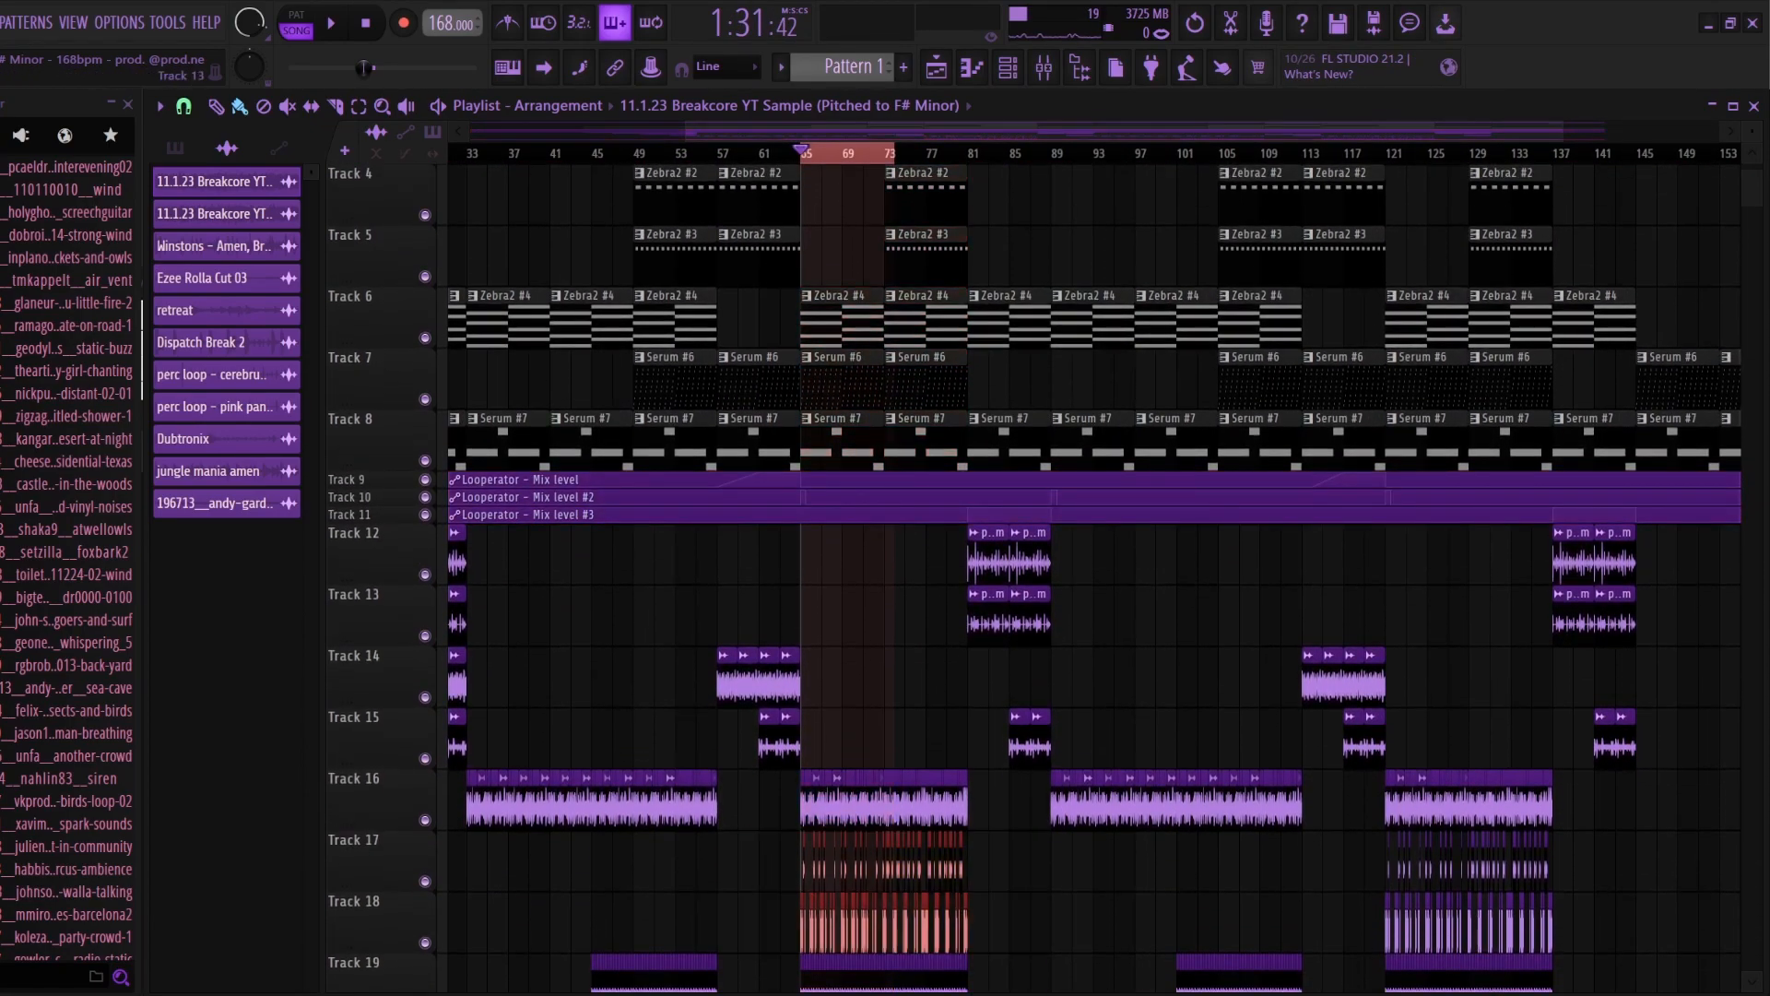
{"action": "key", "text": "ctrl+d"}
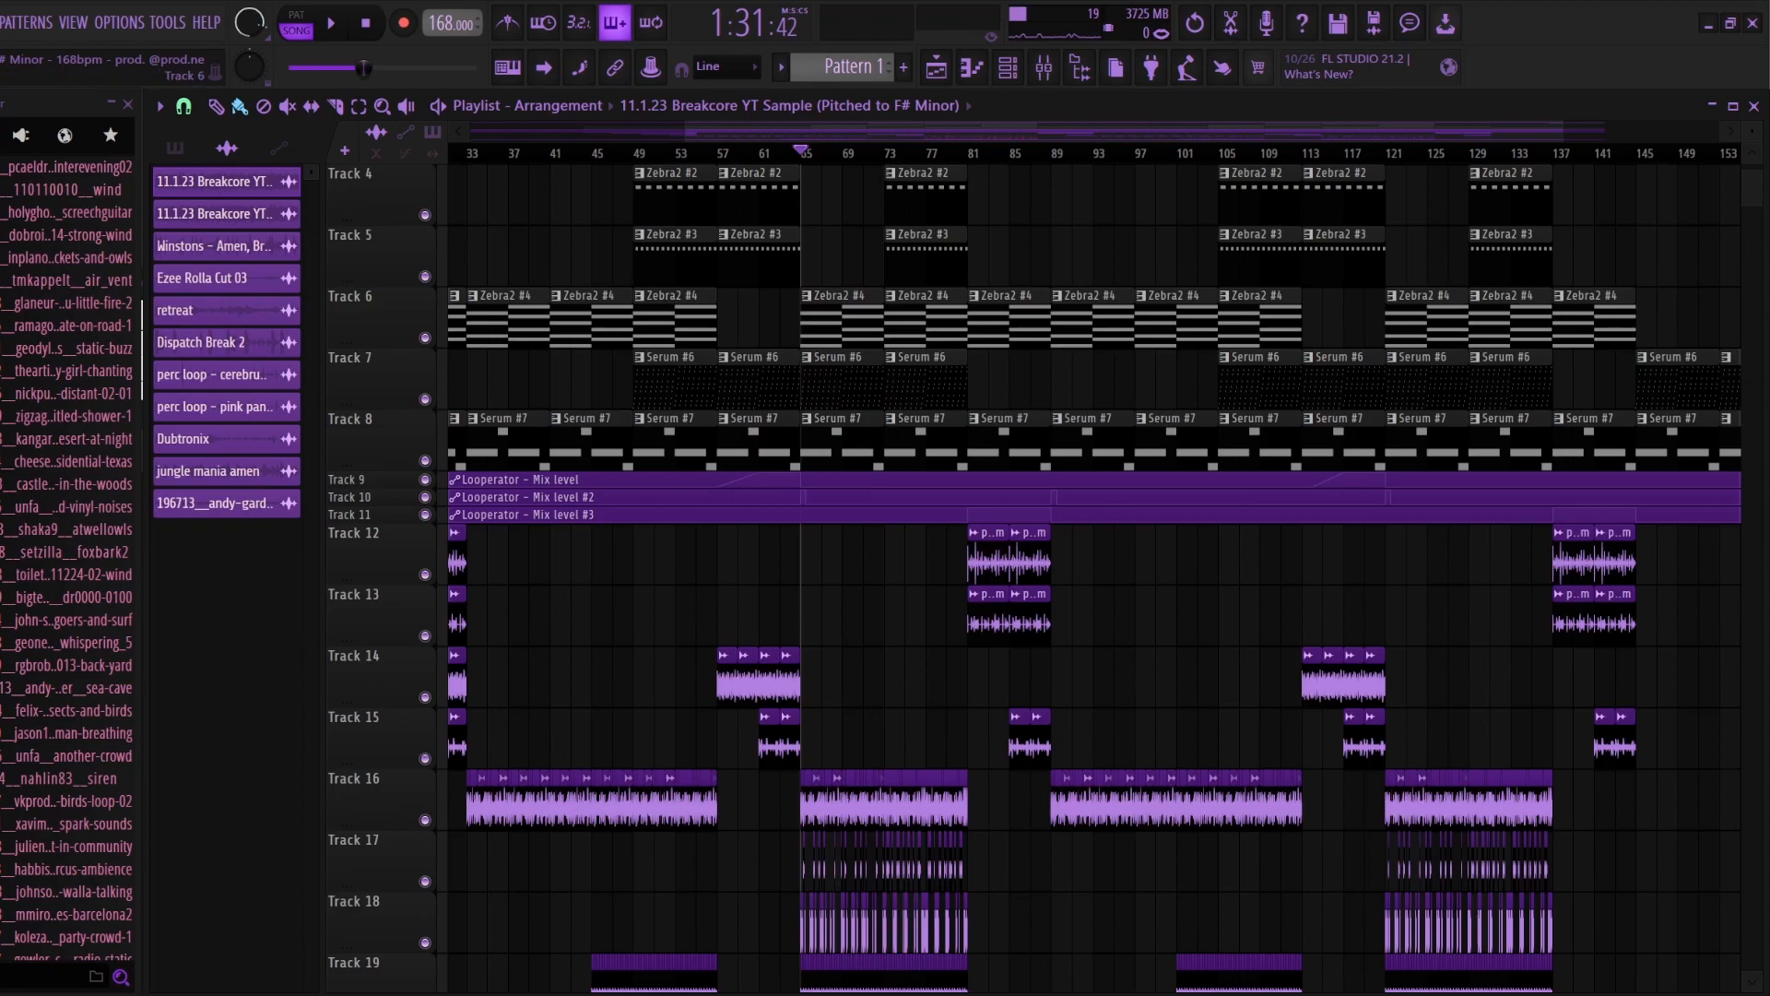
Step: Review the second half of the arrangement by highlighting everything from bar 89 to the end, and clear the selection
{"action": "scroll", "coordinate": [1097, 572], "scroll_direction": "up", "scroll_amount": 3}
{"action": "scroll", "coordinate": [1093, 565], "scroll_direction": "down", "scroll_amount": 1}
{"action": "scroll", "coordinate": [931, 277], "scroll_direction": "up", "scroll_amount": 1}
{"action": "left_click_drag", "start_coordinate": [968, 154], "coordinate": [1752, 154]}
{"action": "key", "text": "ctrl+d"}
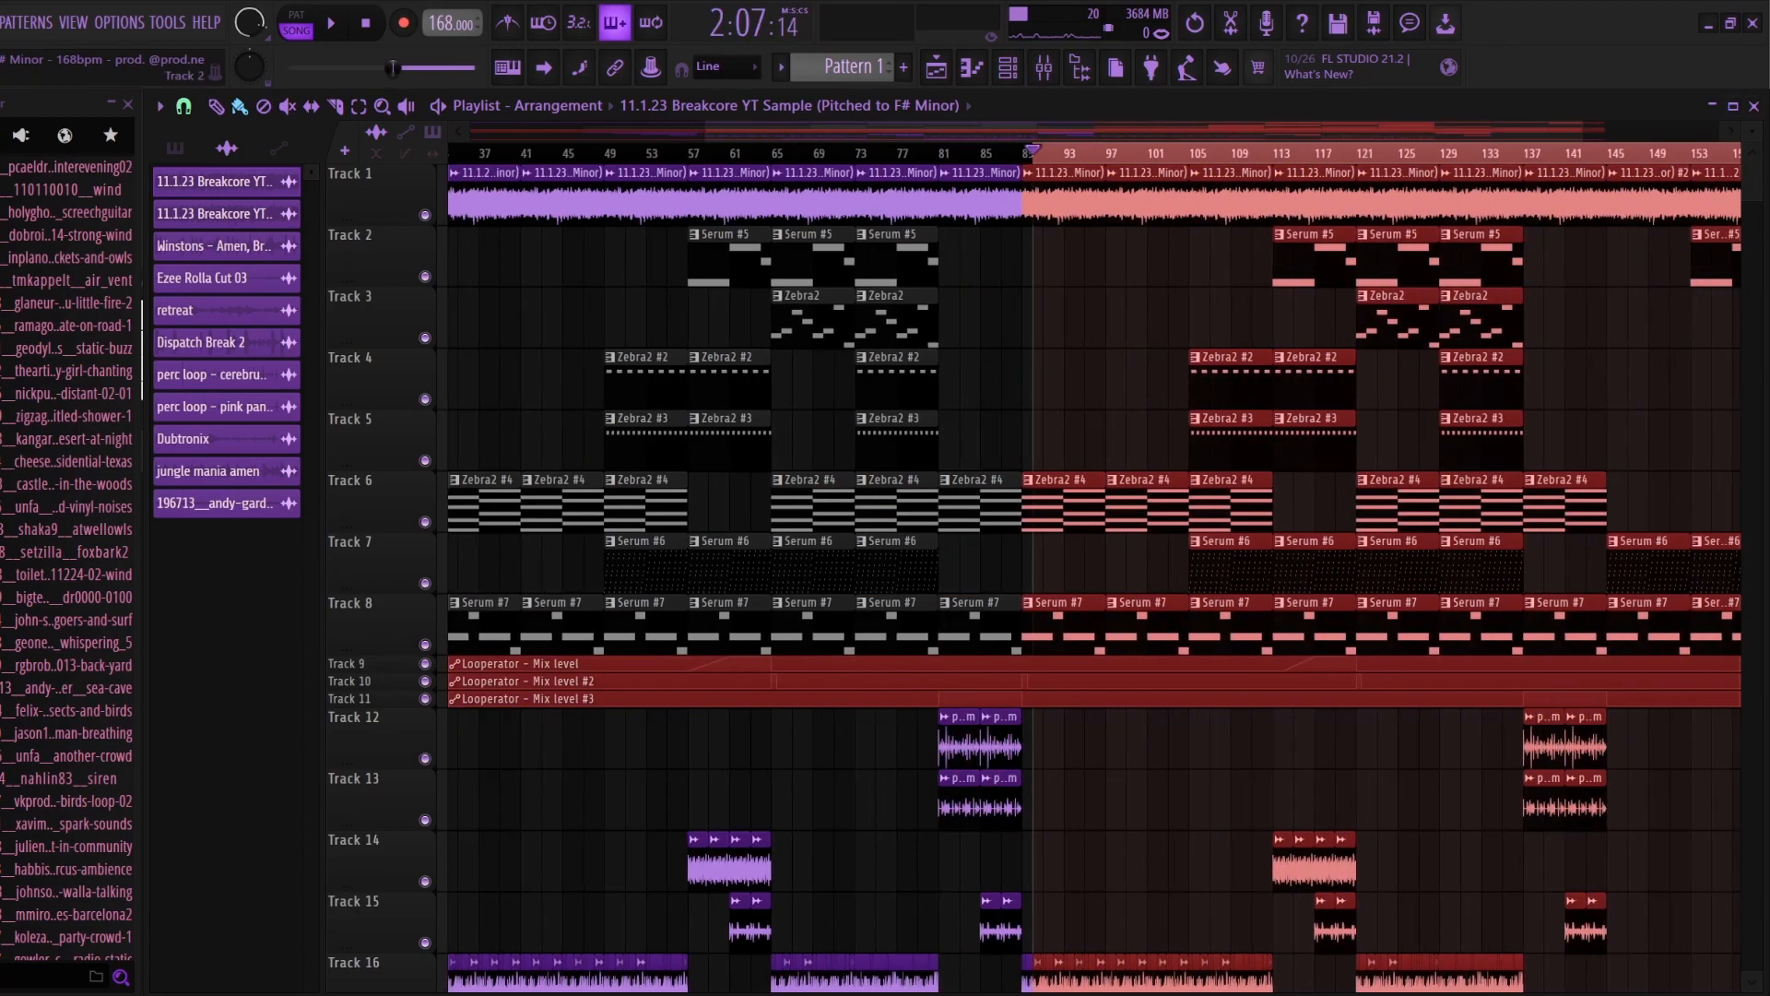
{"action": "scroll", "coordinate": [1107, 134], "scroll_direction": "down", "scroll_amount": 3}
{"action": "key", "text": "ctrl+d"}
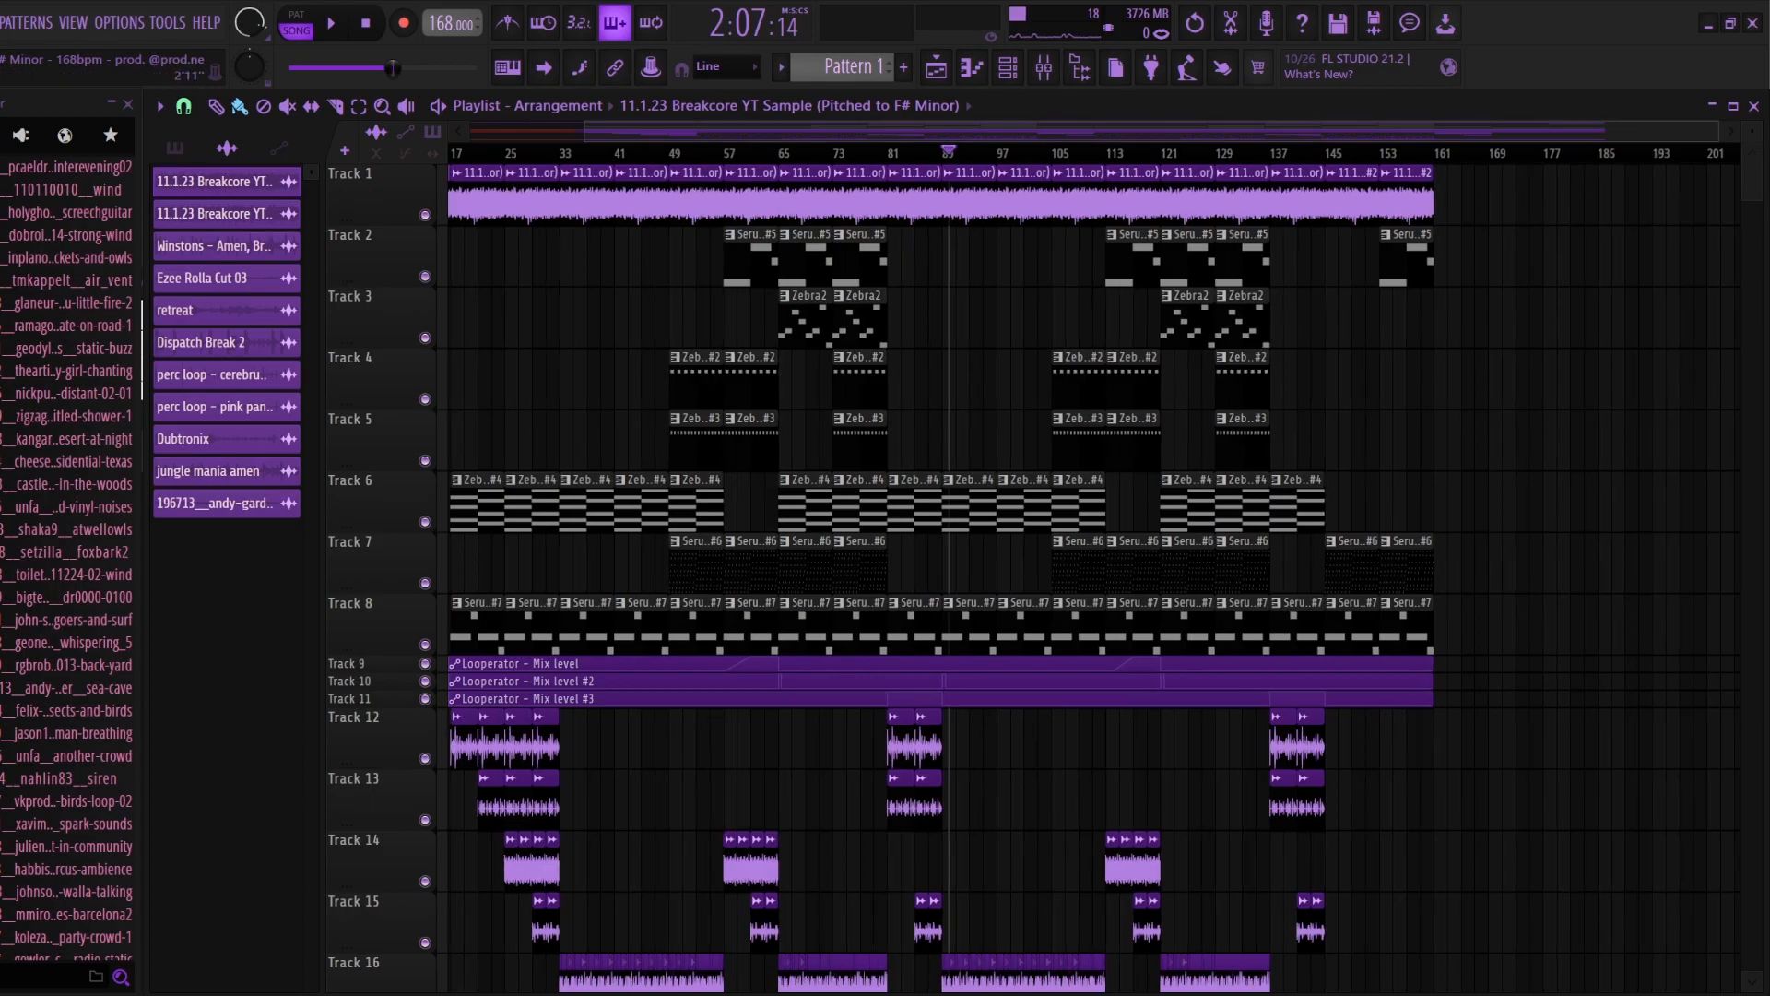
{"action": "scroll", "coordinate": [781, 138], "scroll_direction": "up", "scroll_amount": 2}
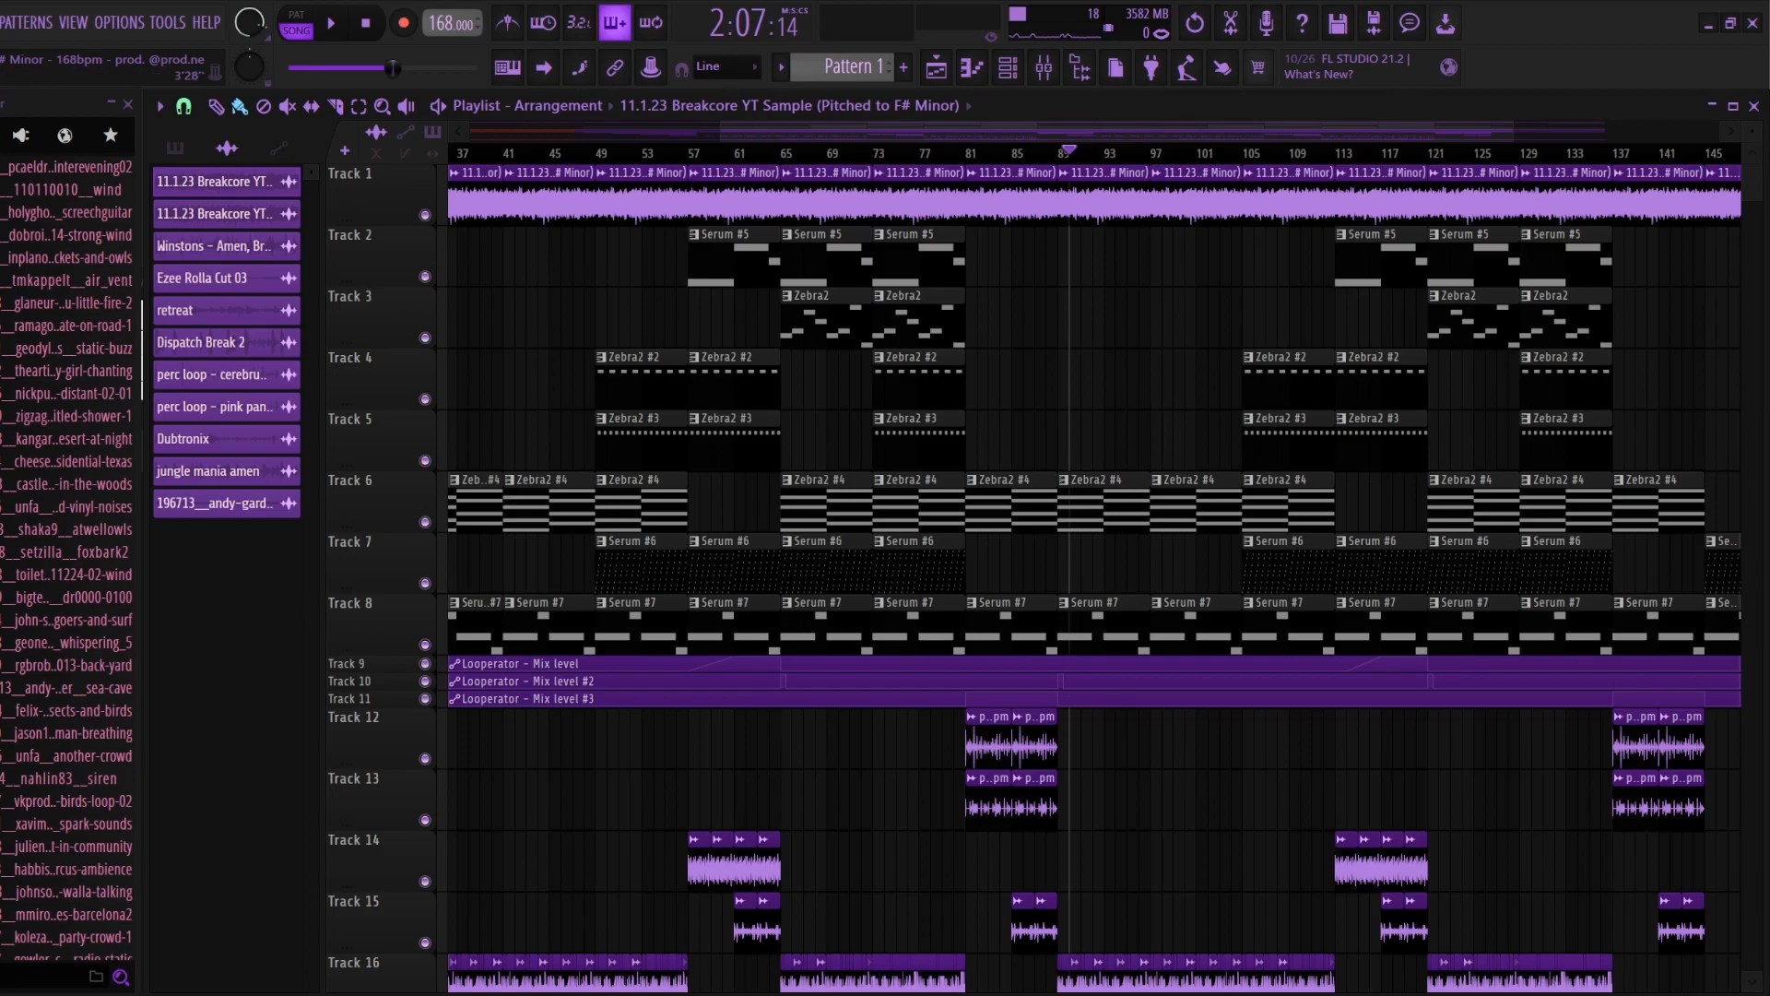
{"action": "scroll", "coordinate": [707, 138], "scroll_direction": "down", "scroll_amount": 3}
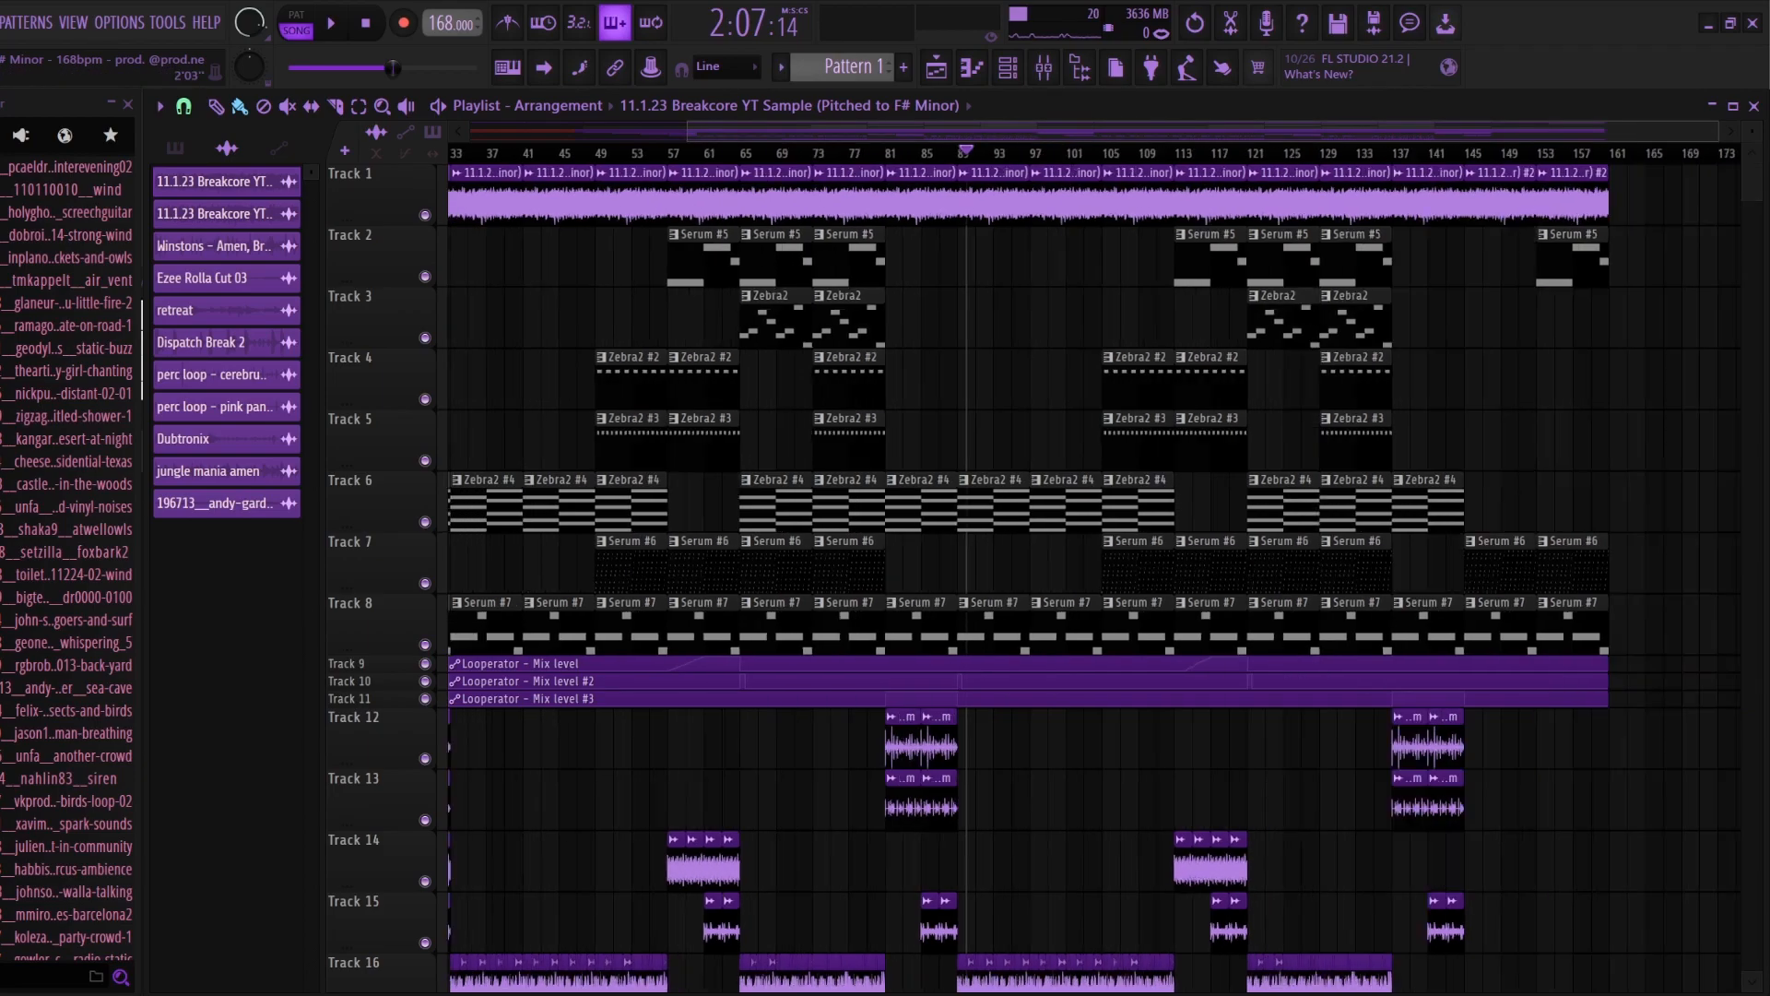
Step: Set the height of the three Looperator mix level automation tracks, 9, 10 and 11, to 100%
{"action": "right_click", "coordinate": [380, 664]}
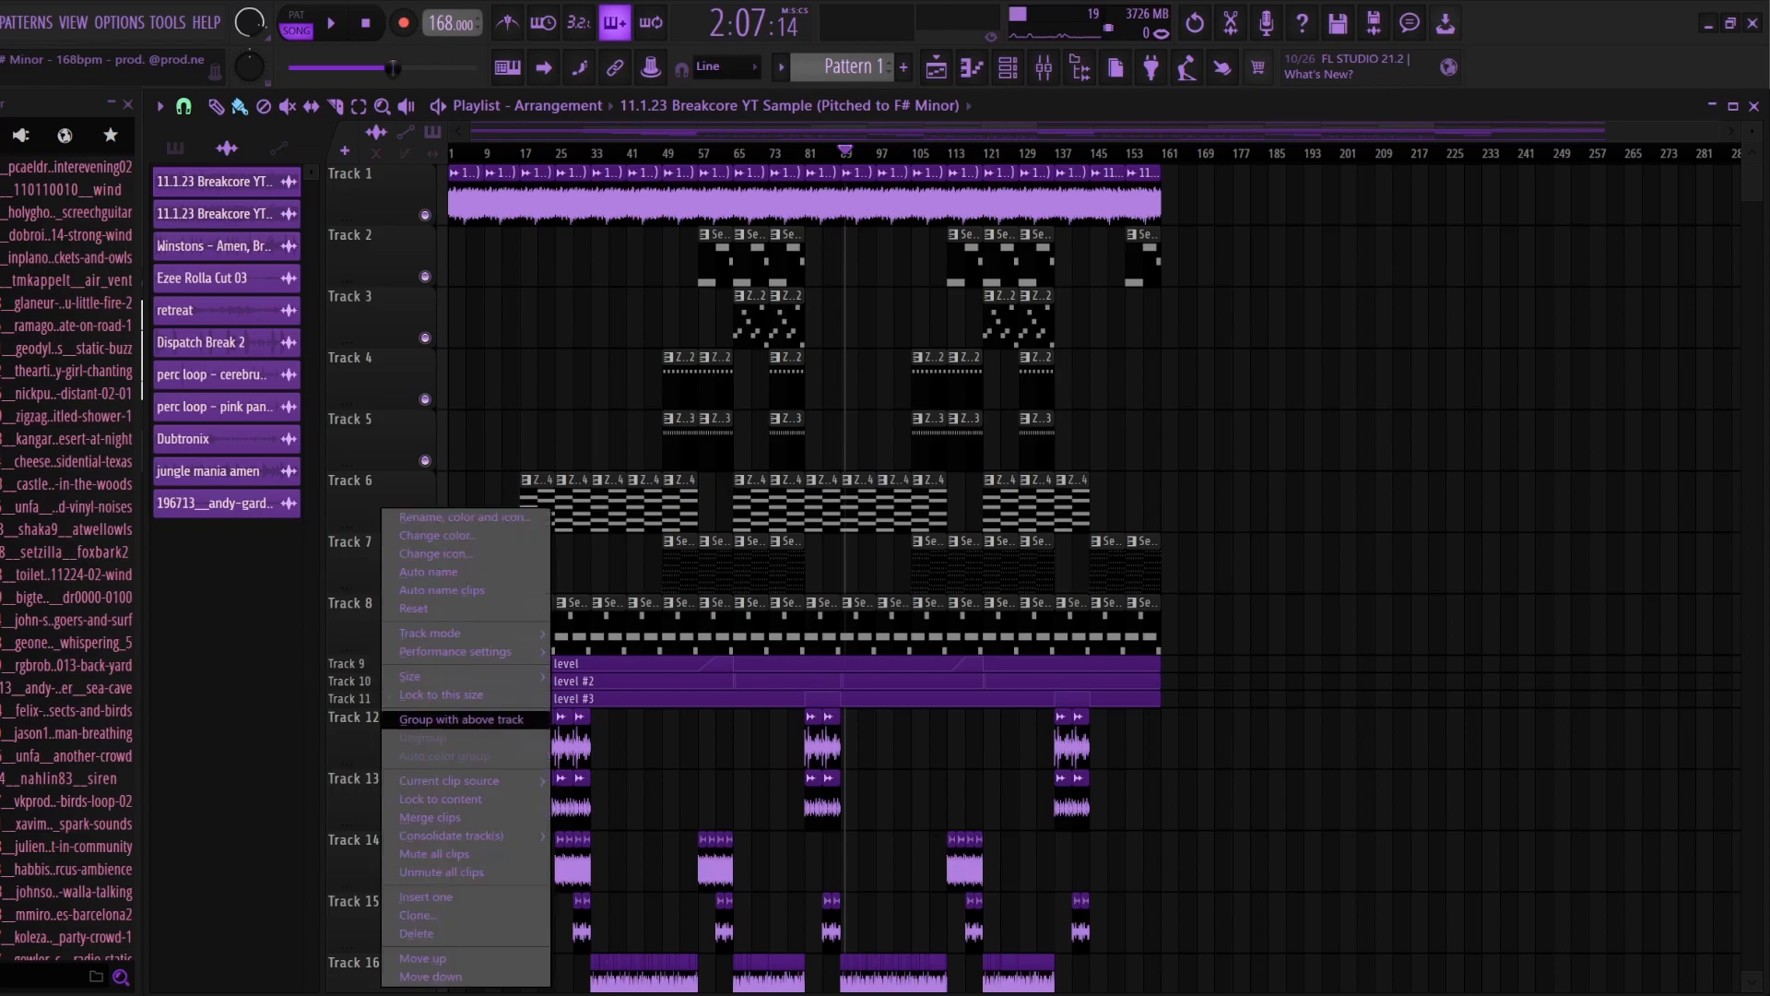
{"action": "mouse_move", "coordinate": [461, 676]}
{"action": "left_click", "coordinate": [585, 713]}
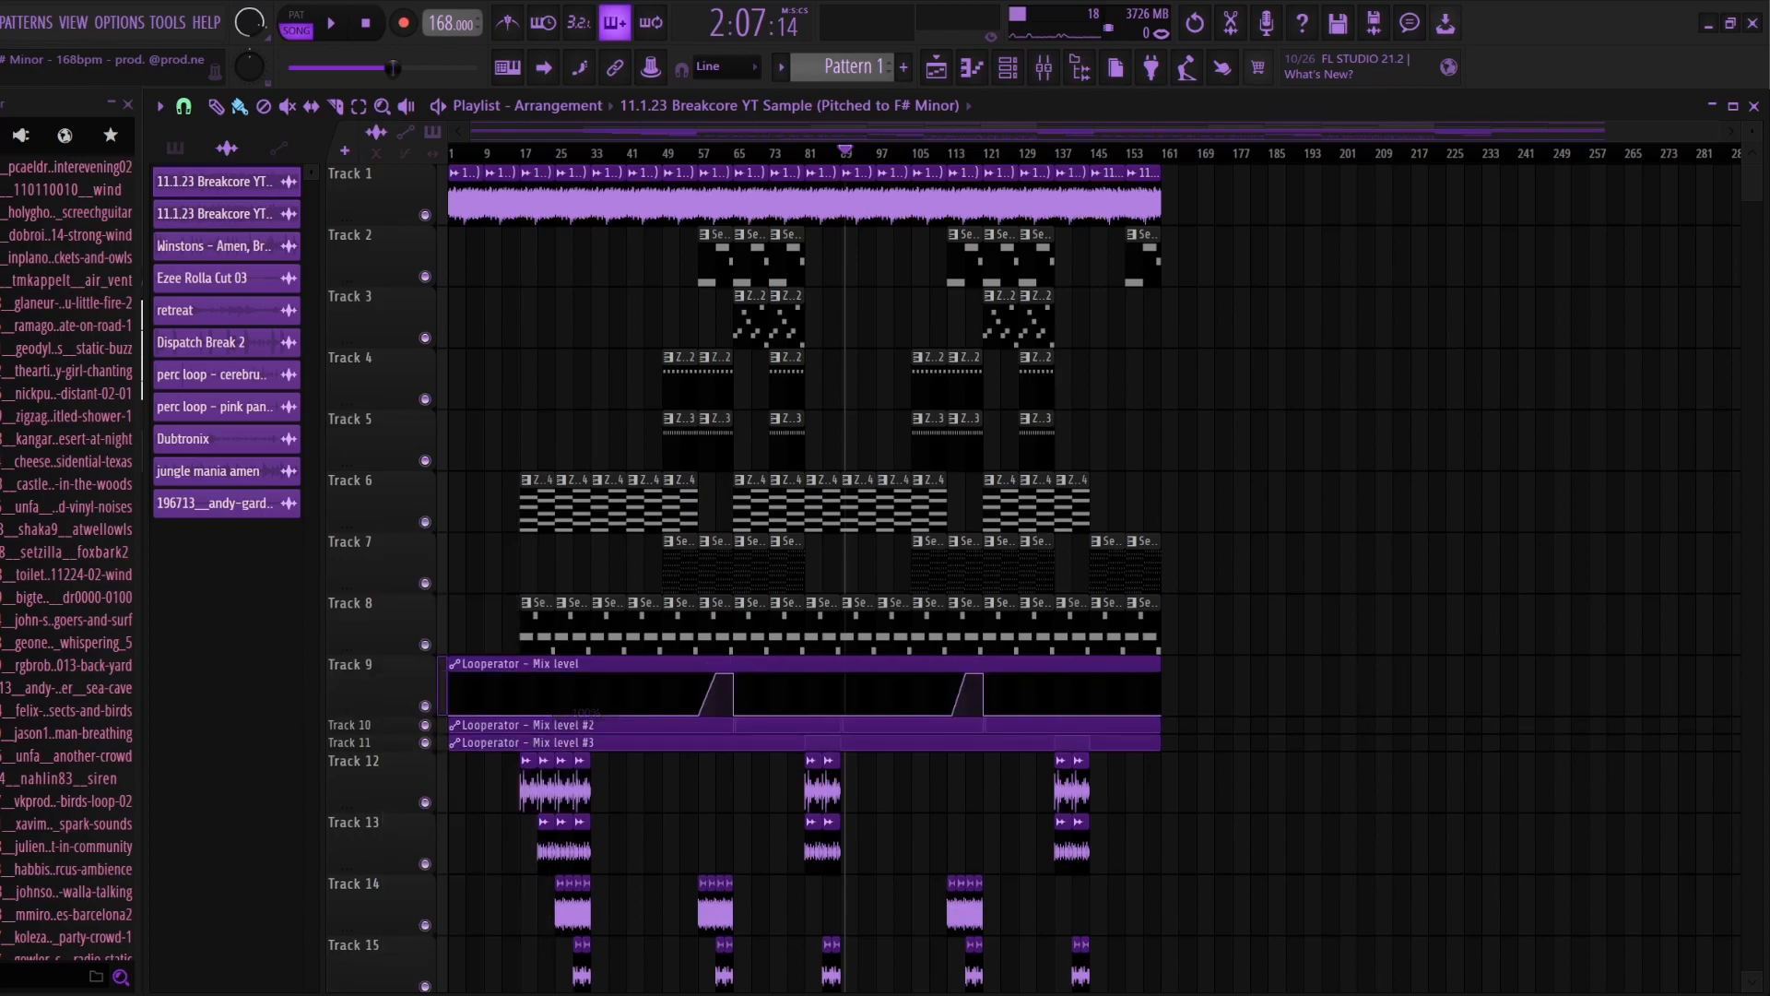
{"action": "right_click", "coordinate": [356, 724]}
{"action": "mouse_move", "coordinate": [442, 677]}
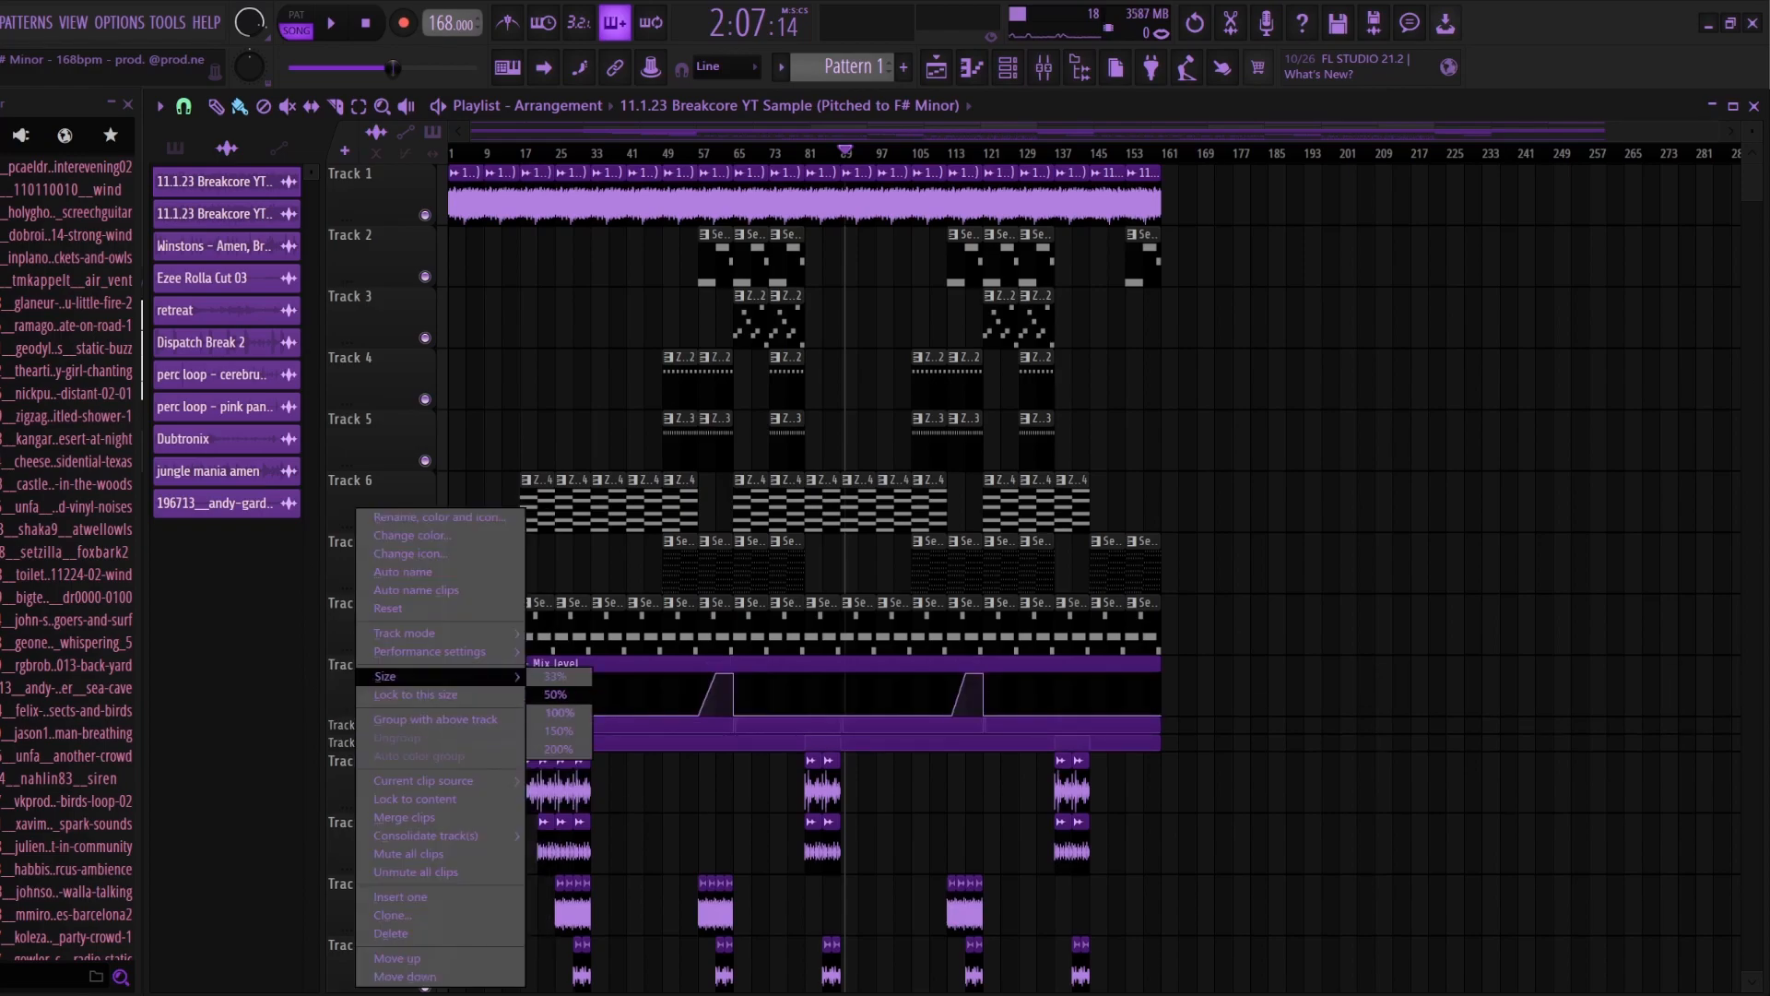
{"action": "left_click", "coordinate": [560, 713]}
{"action": "right_click", "coordinate": [371, 786]}
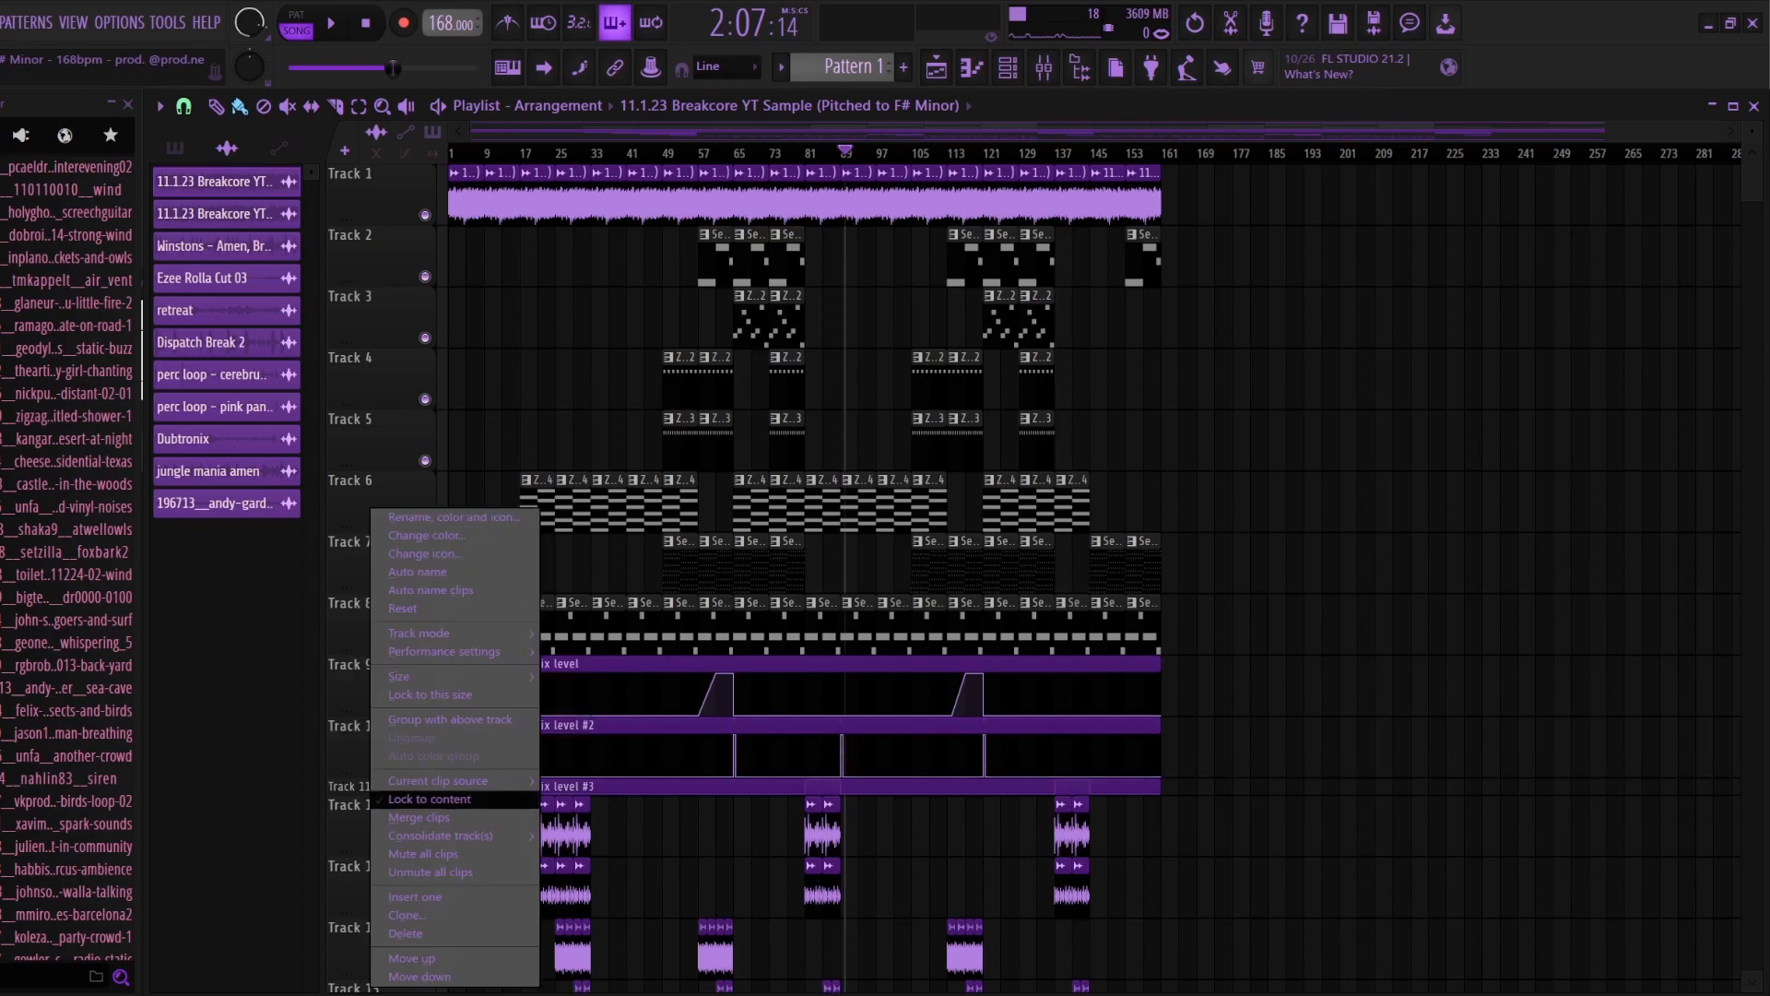
{"action": "mouse_move", "coordinate": [461, 677]}
{"action": "left_click", "coordinate": [572, 713]}
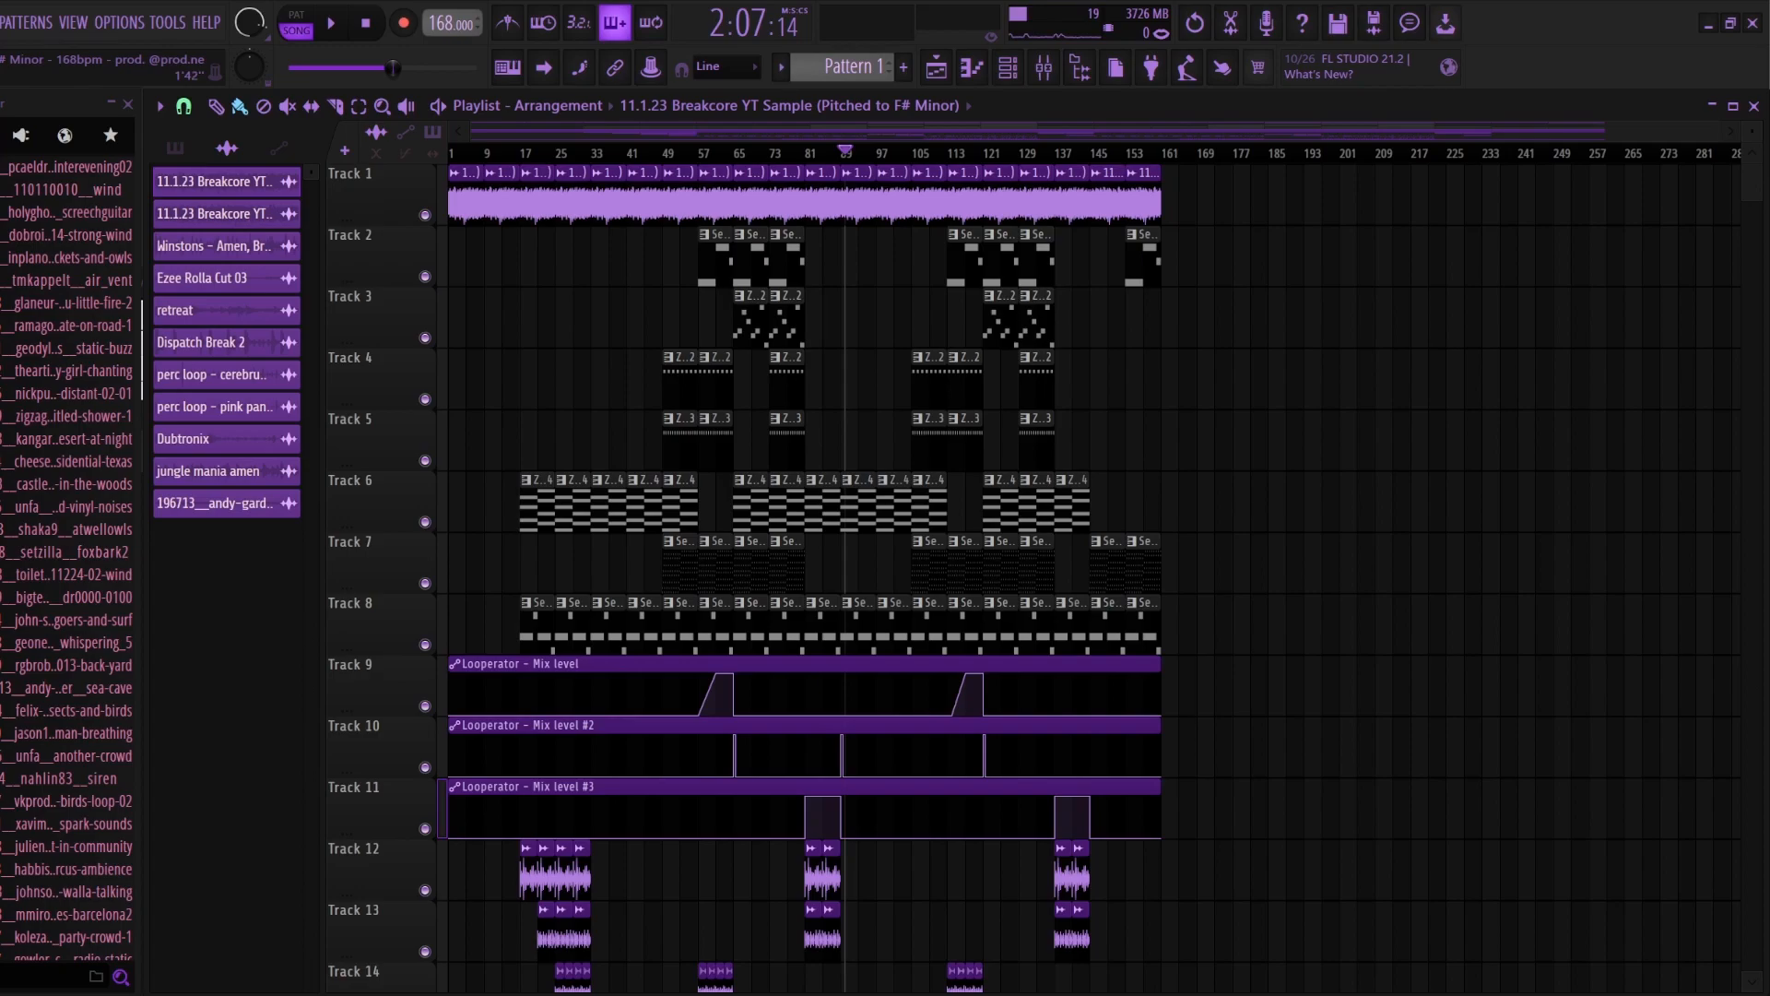
Step: Inspect the first Looperator on the master mixer track, enable the Looperator effect slots, and return to the playlist
{"action": "left_click", "coordinate": [1044, 67]}
{"action": "left_click", "coordinate": [208, 544]}
{"action": "left_click", "coordinate": [1575, 532]}
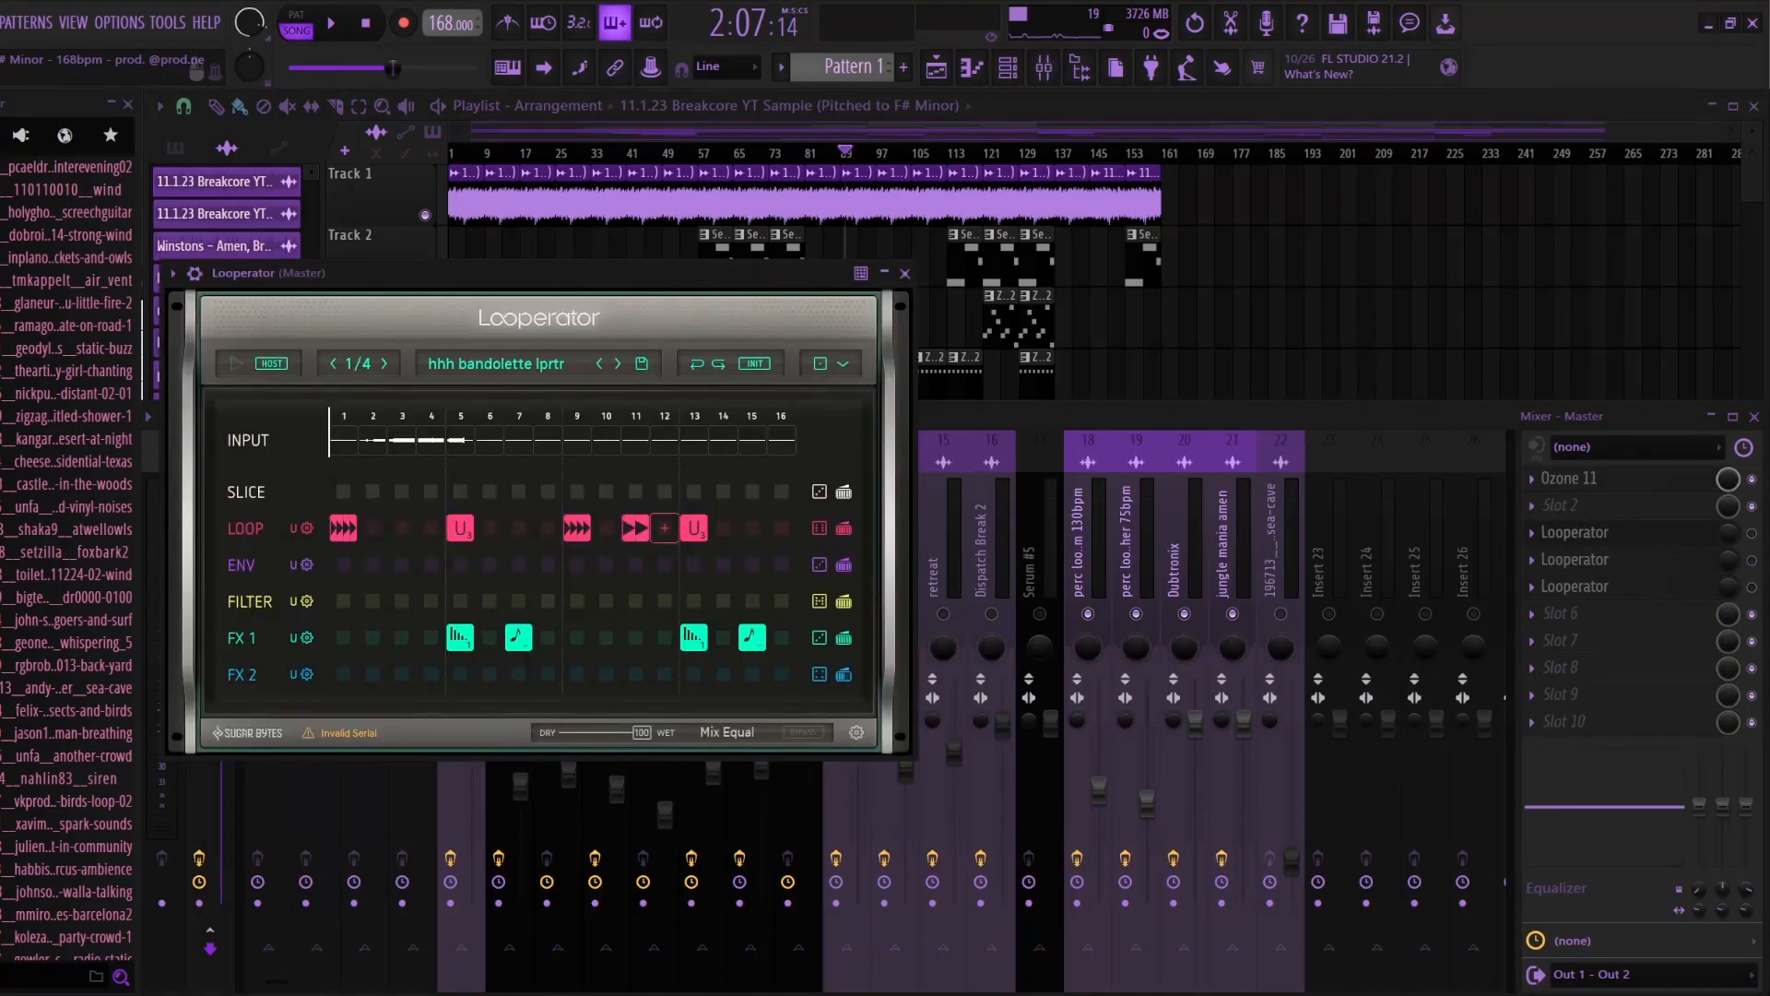
{"action": "left_click", "coordinate": [1752, 533]}
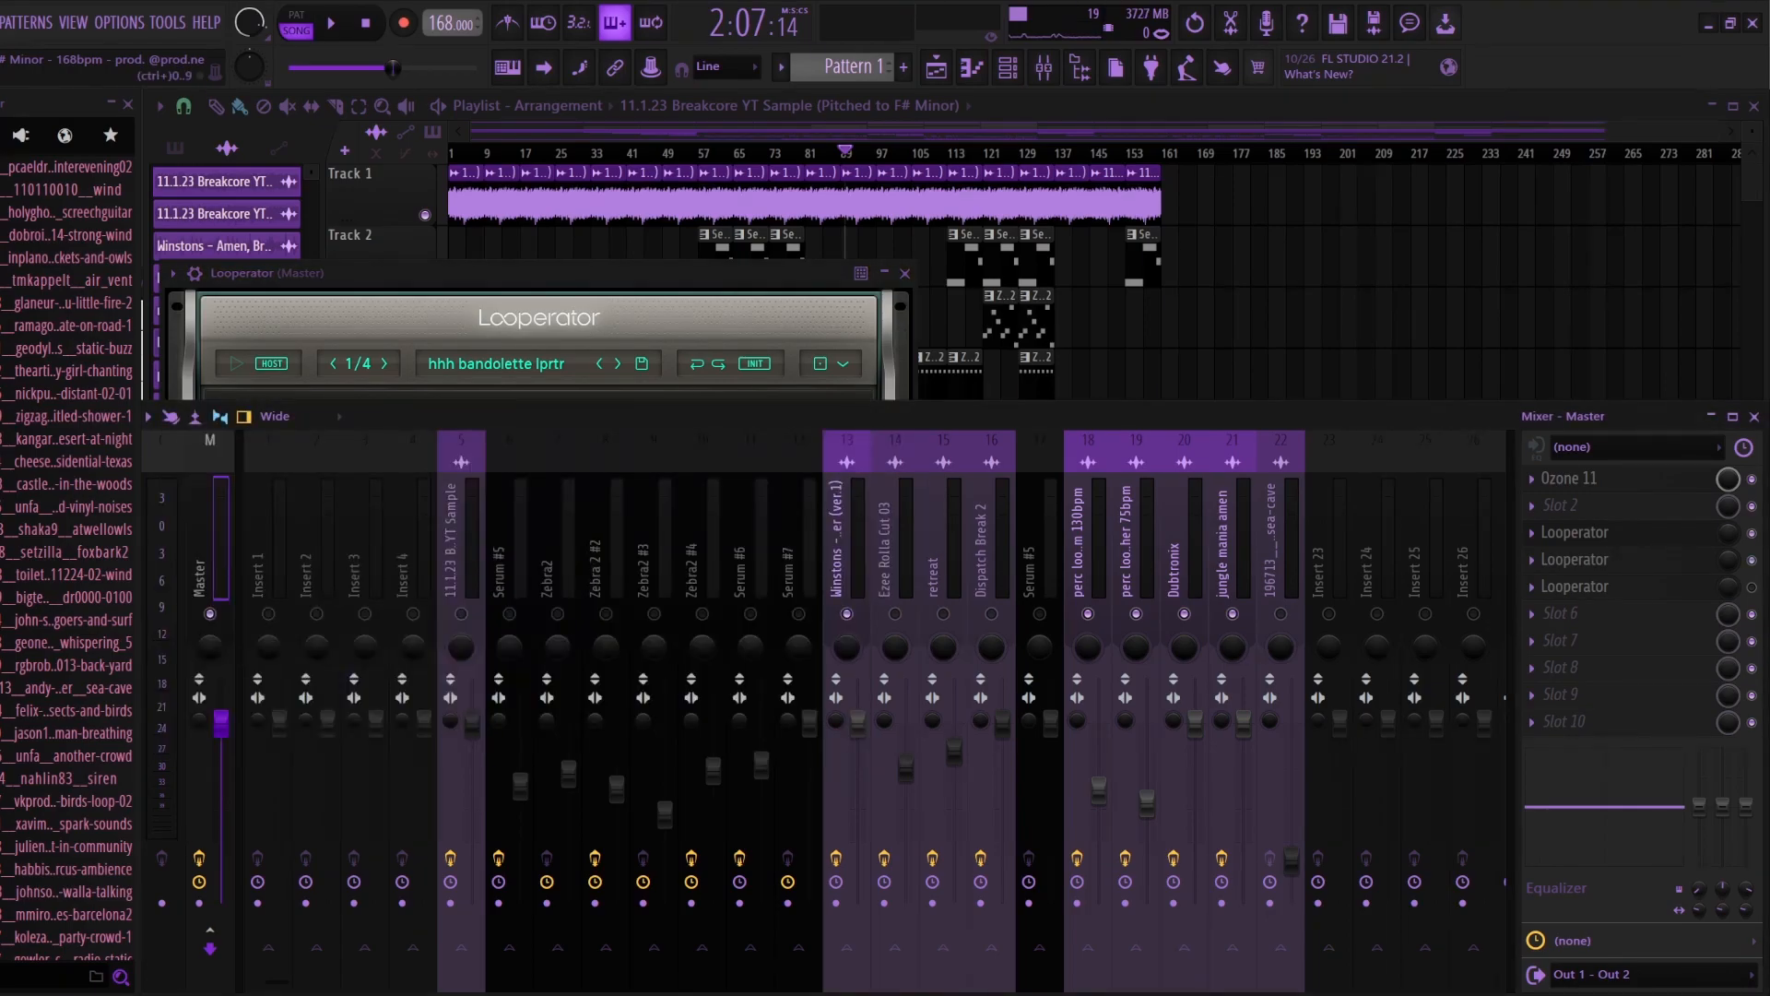
{"action": "left_click", "coordinate": [1199, 106]}
Step: Play from bar 57 with the master's first Looperator open to hear its mix level automation, and return to the playlist
{"action": "scroll", "coordinate": [743, 415], "scroll_direction": "up", "scroll_amount": 5}
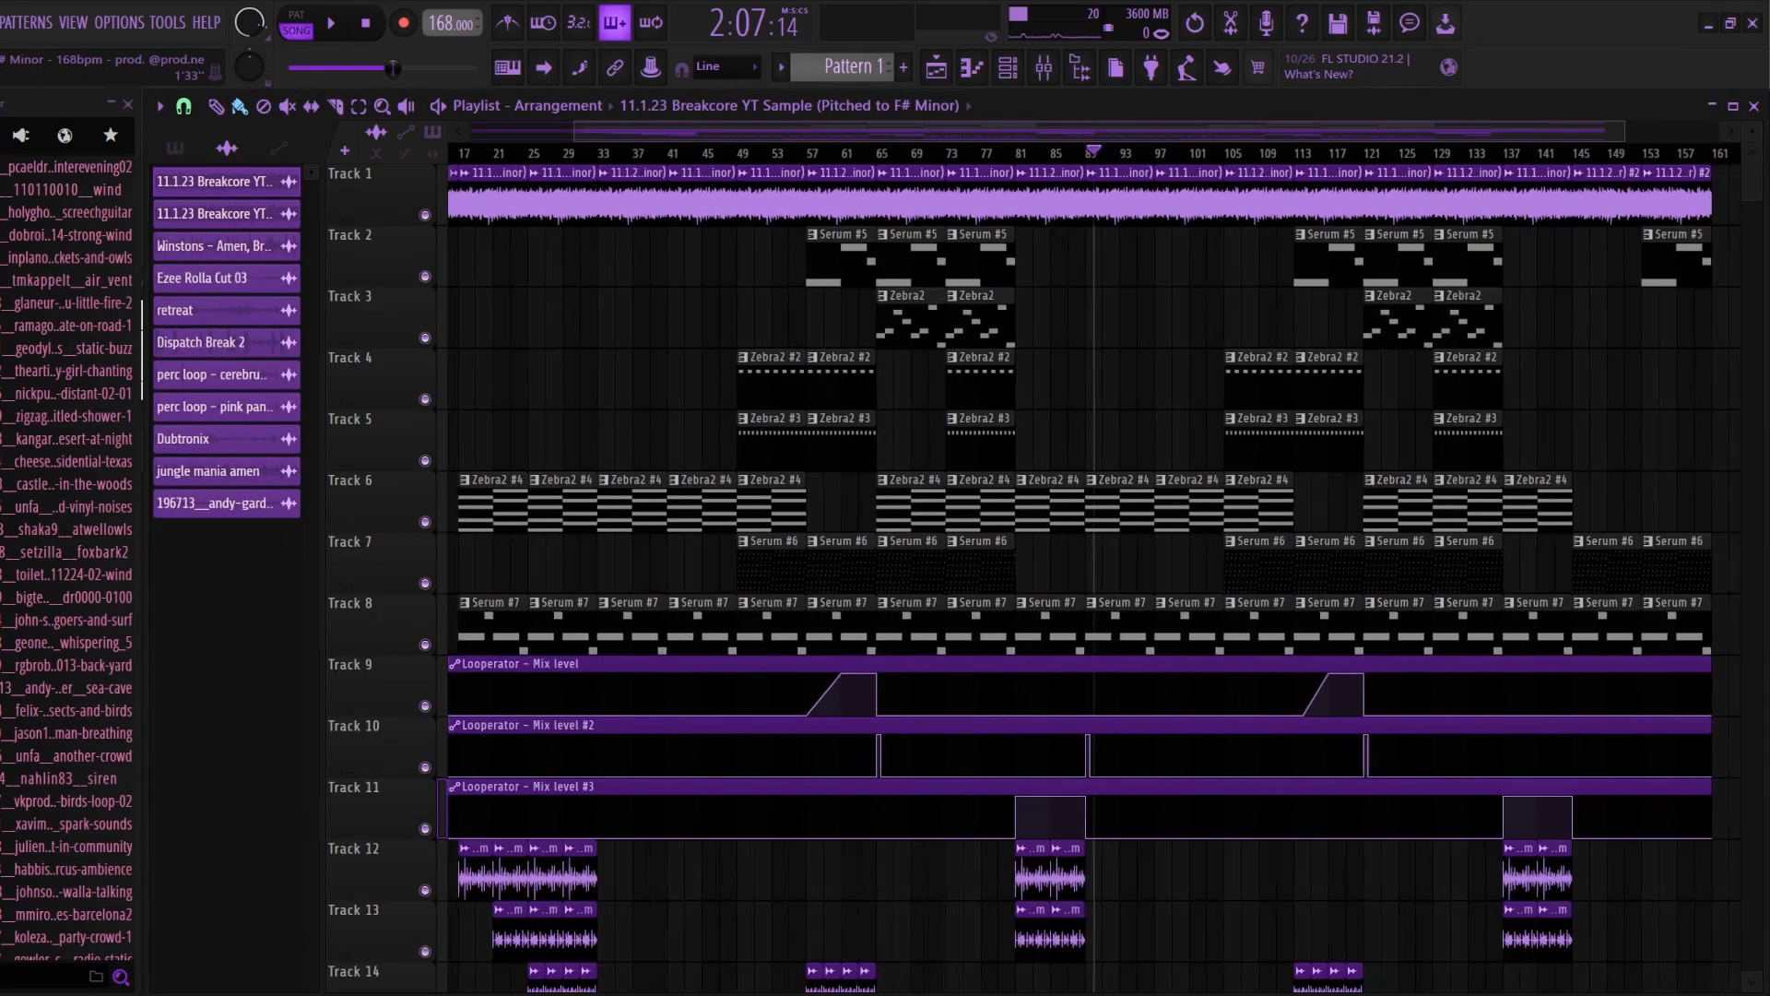
{"action": "scroll", "coordinate": [1125, 415], "scroll_direction": "up", "scroll_amount": 2}
{"action": "left_click", "coordinate": [961, 152]}
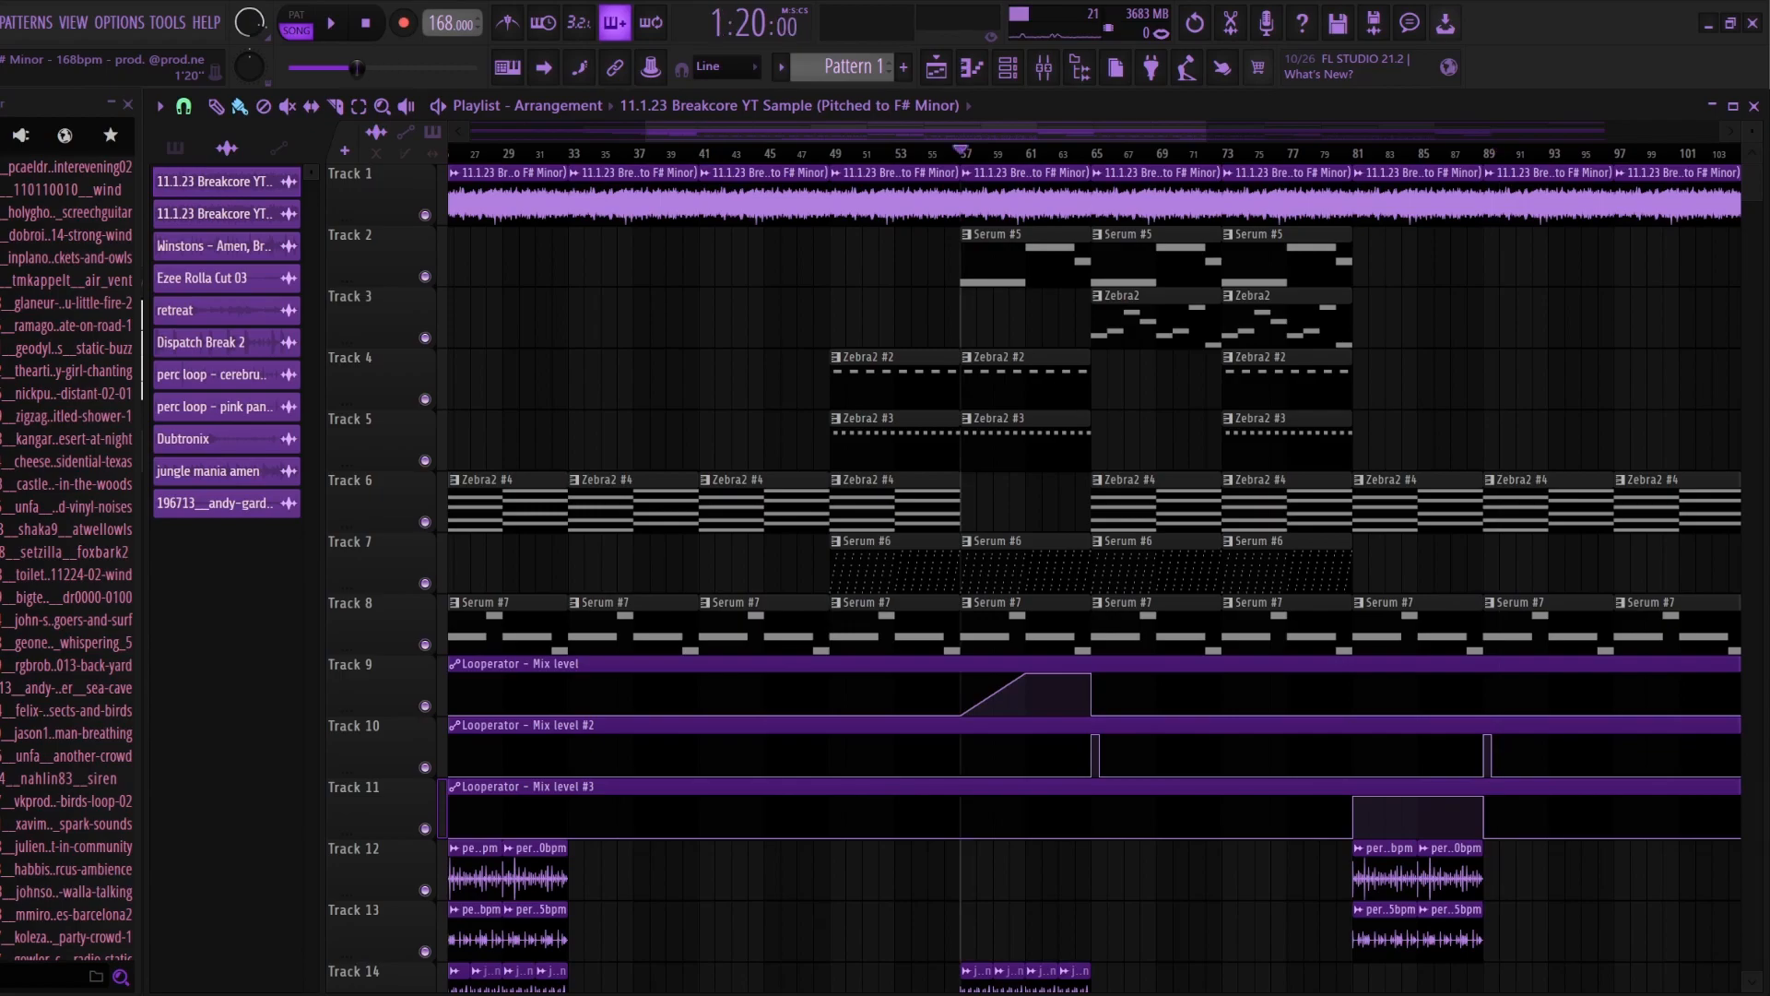
{"action": "key", "text": "space"}
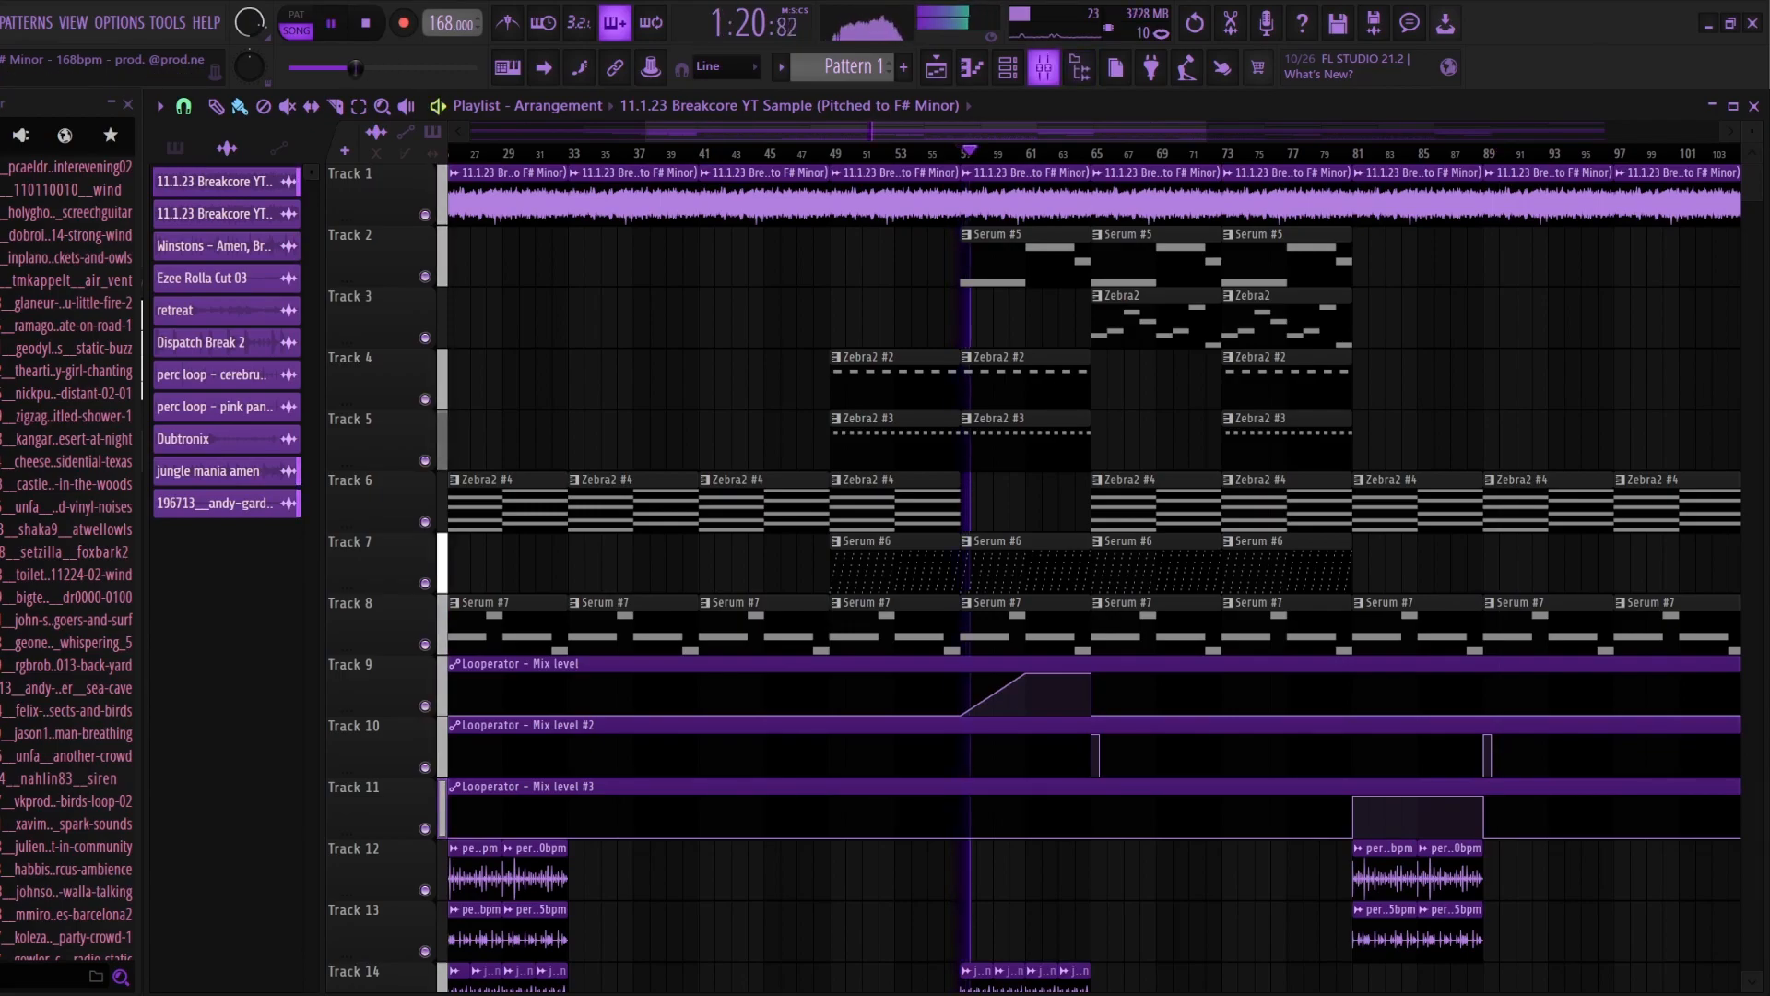
{"action": "left_click", "coordinate": [1044, 66]}
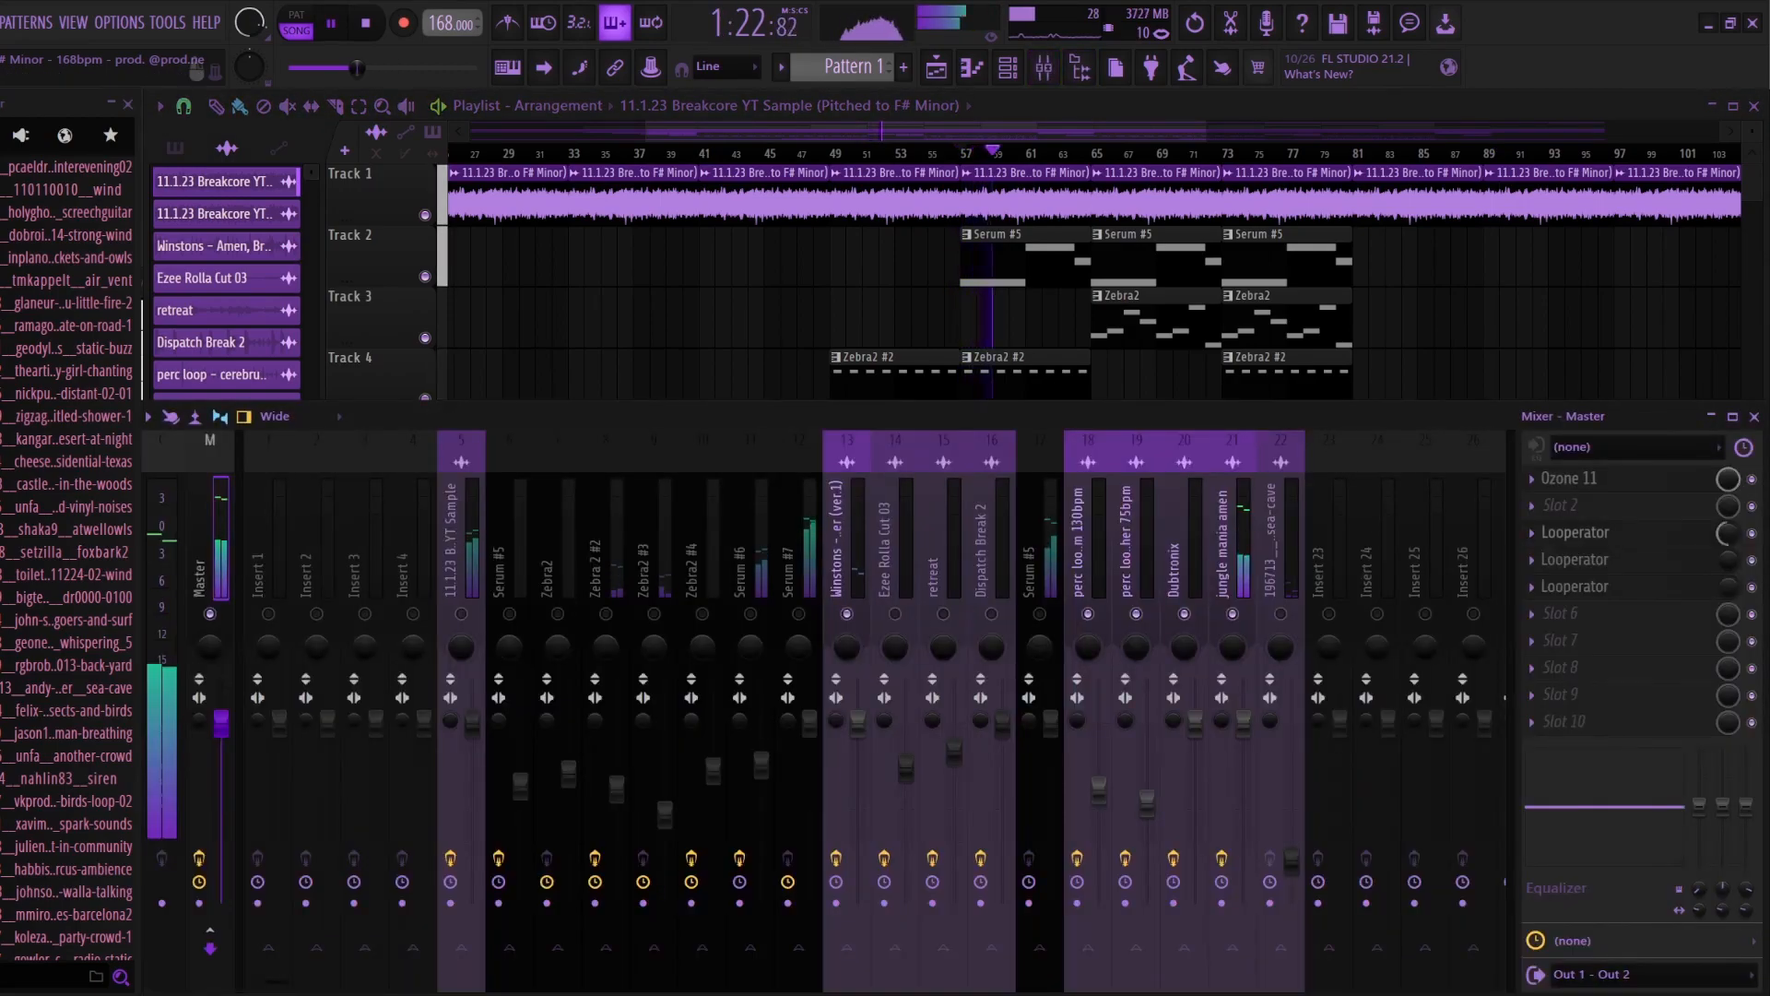
{"action": "left_click", "coordinate": [1575, 532]}
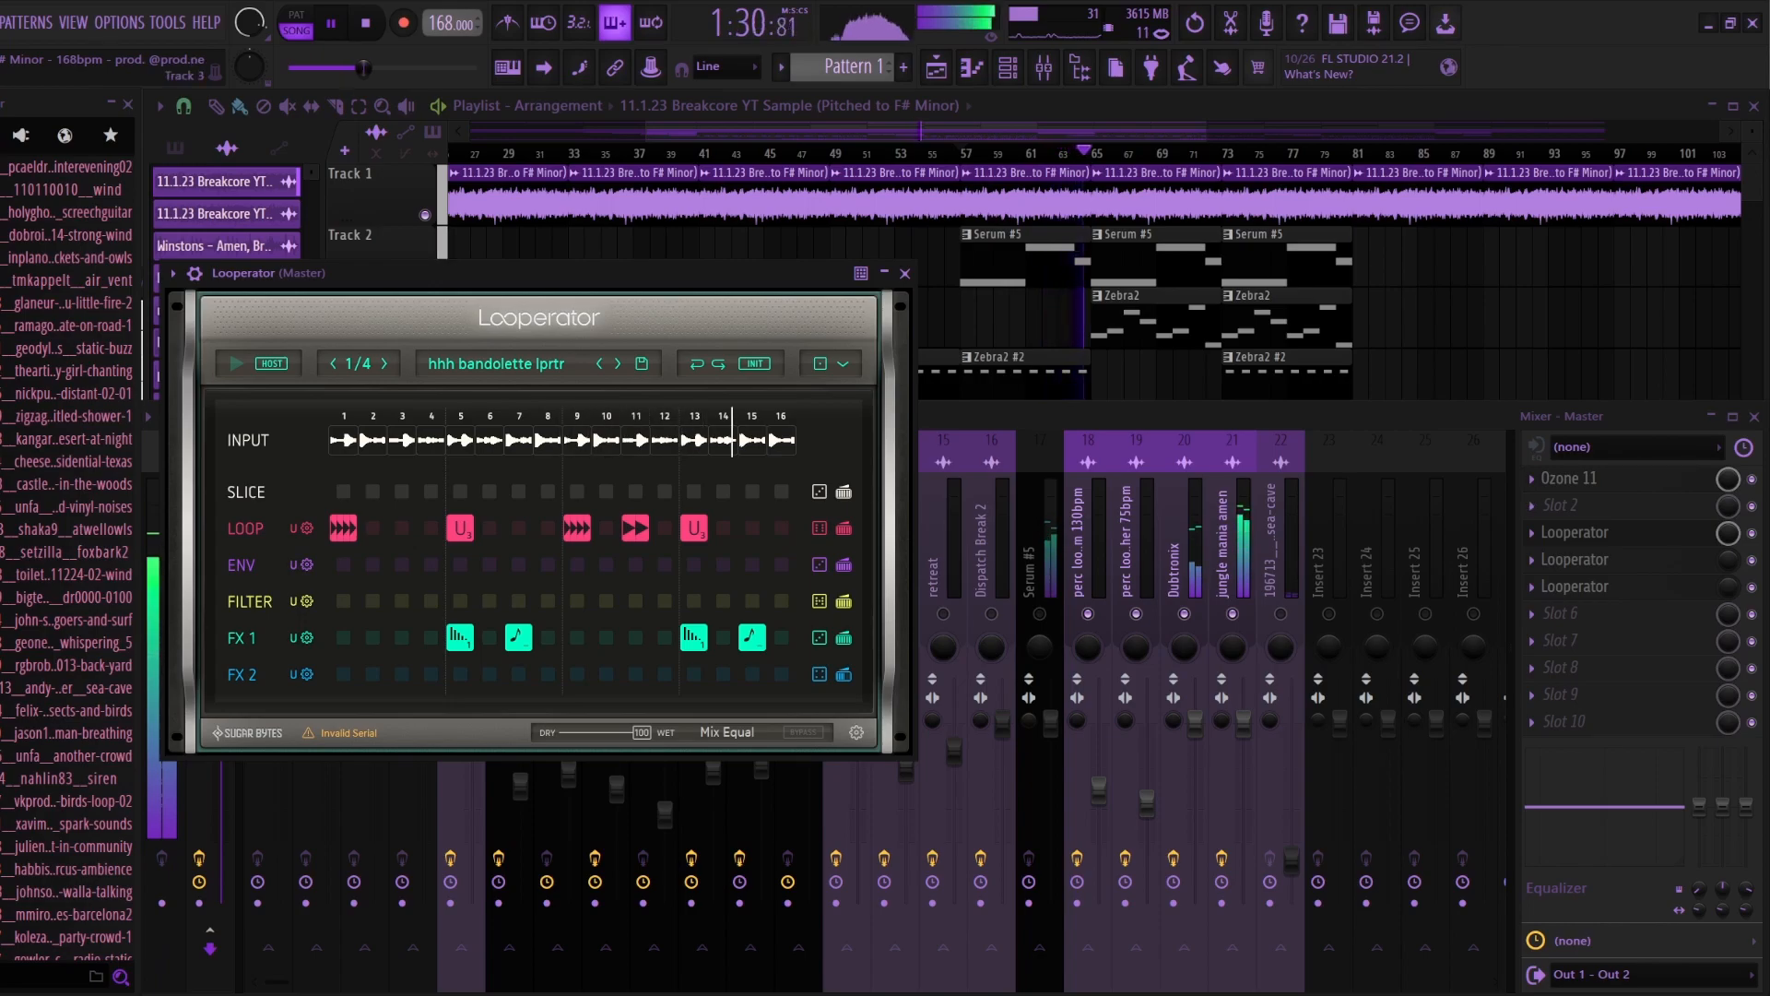
{"action": "key", "text": "space"}
{"action": "key", "text": "F5"}
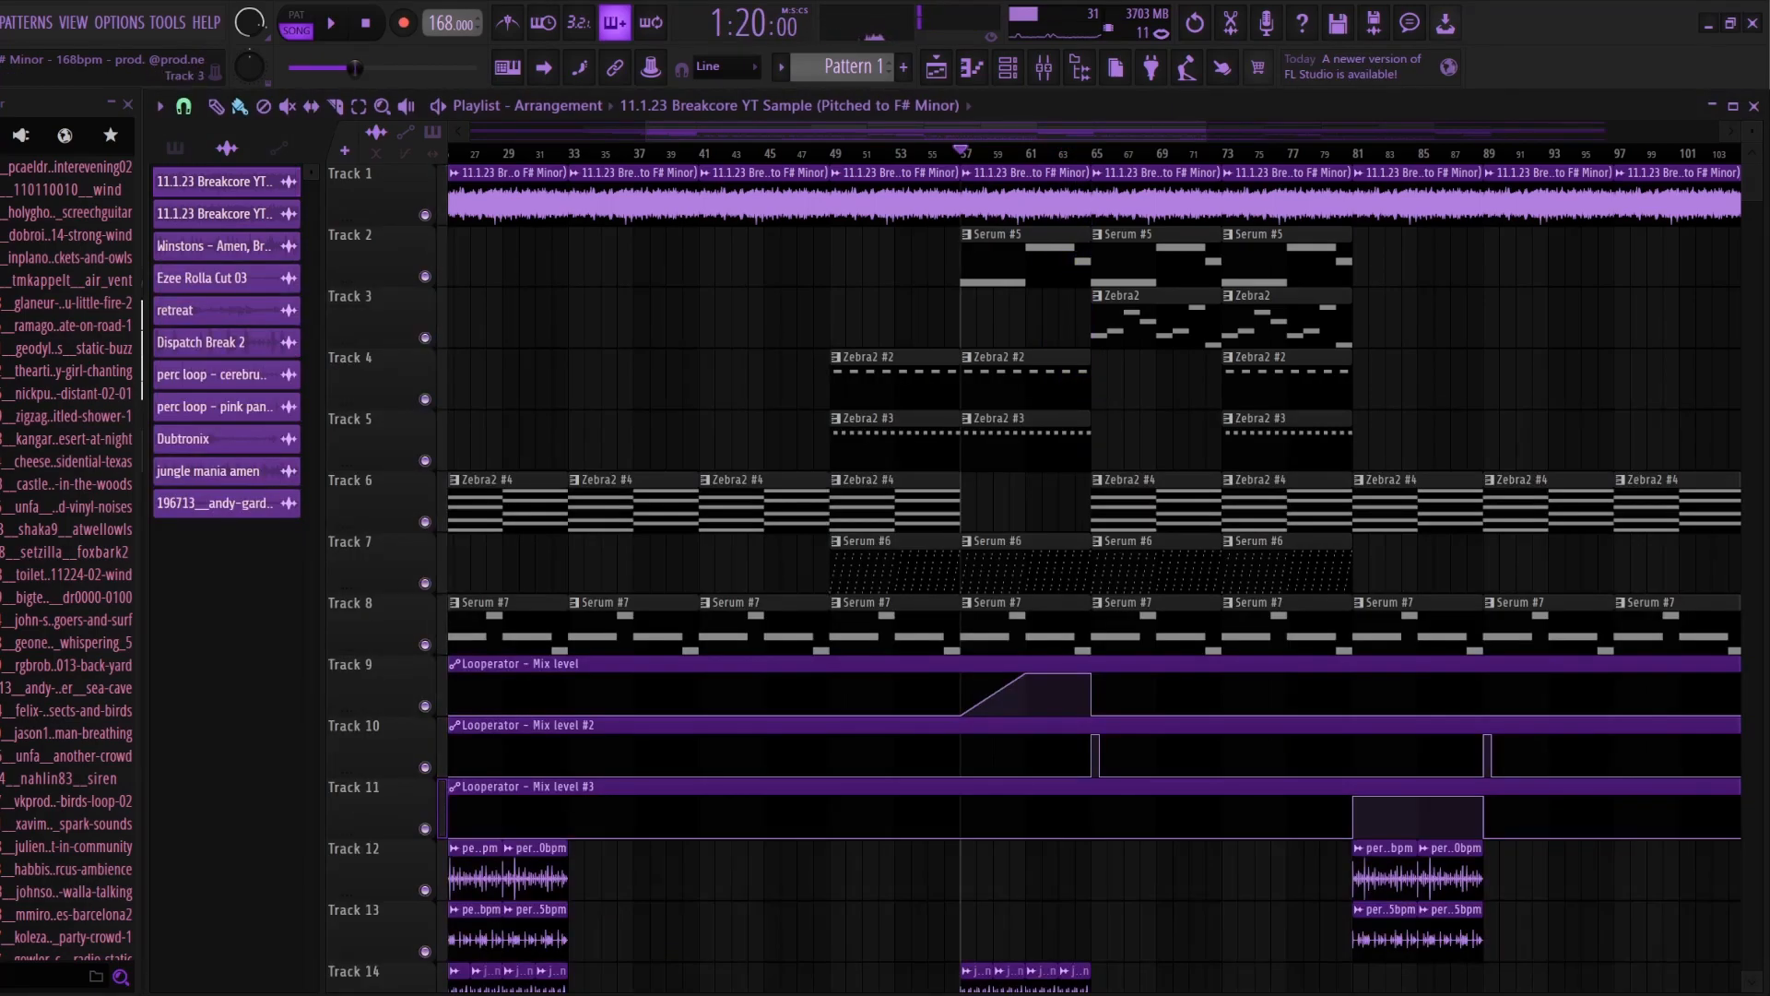
Step: Play from bar 65 with the master's second Looperator open to hear its short effect, and return to the playlist
{"action": "left_click", "coordinate": [1092, 153]}
{"action": "left_click", "coordinate": [1044, 67]}
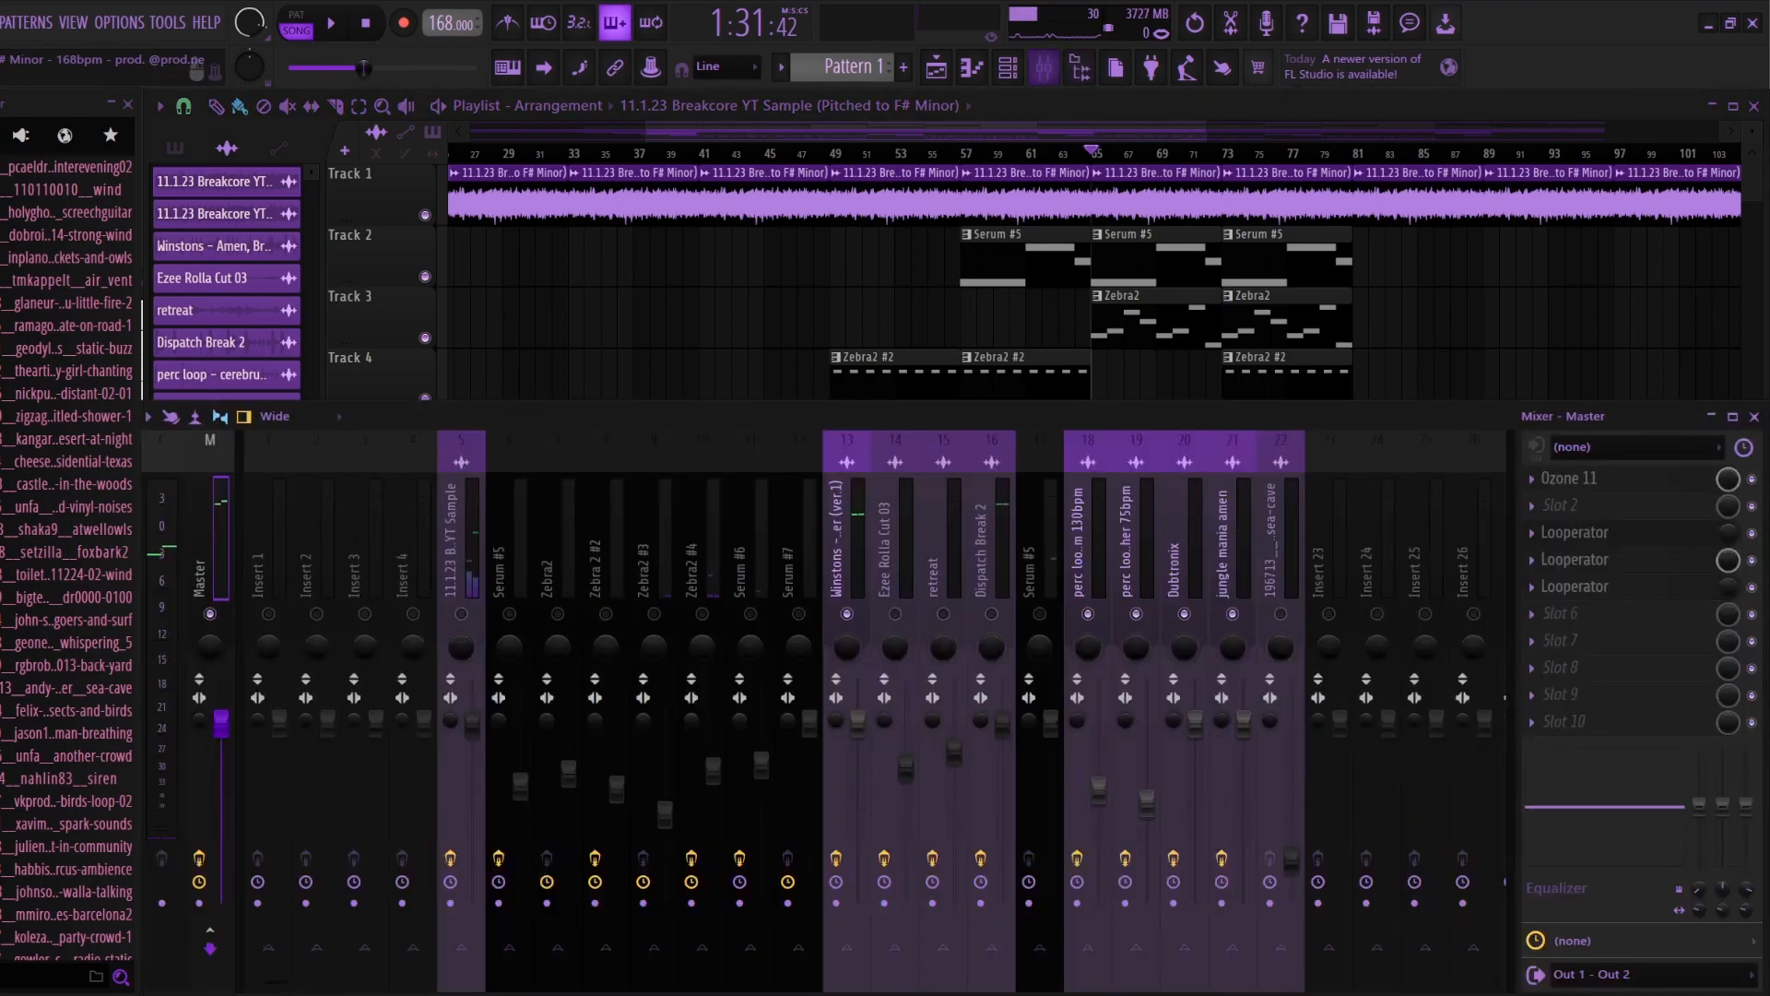
{"action": "left_click", "coordinate": [1575, 559]}
{"action": "key", "text": "space"}
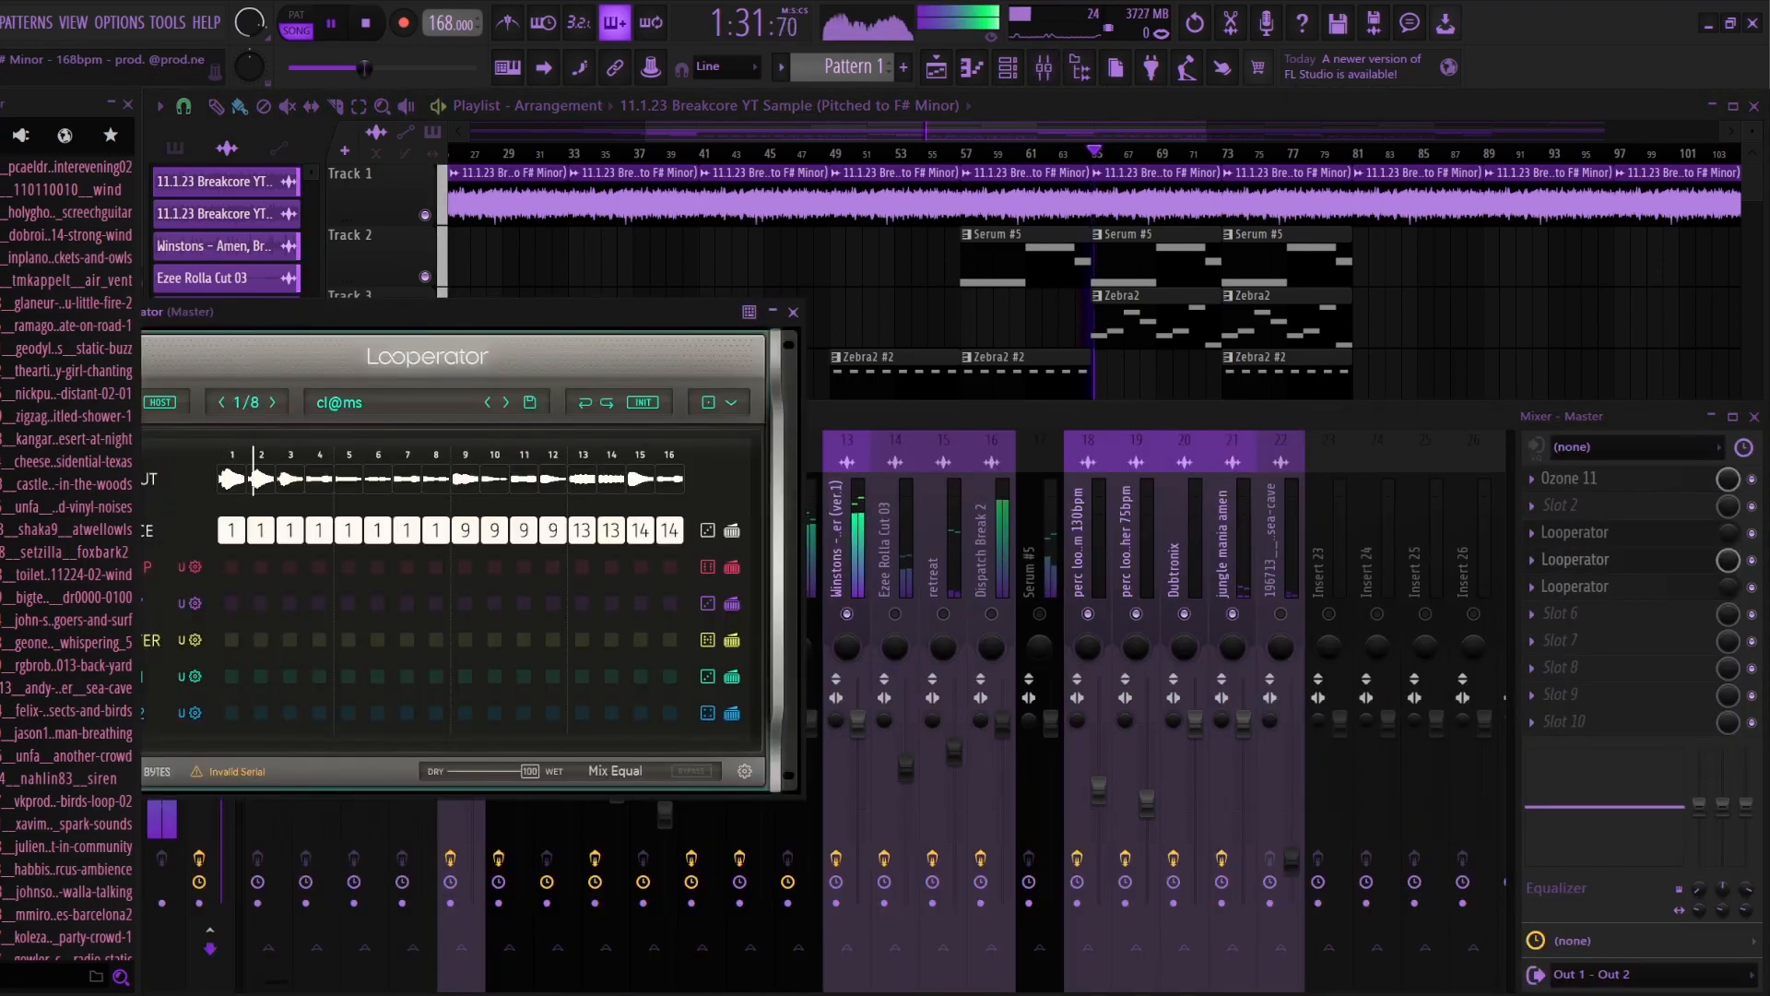
{"action": "key", "text": "space"}
{"action": "key", "text": "F5"}
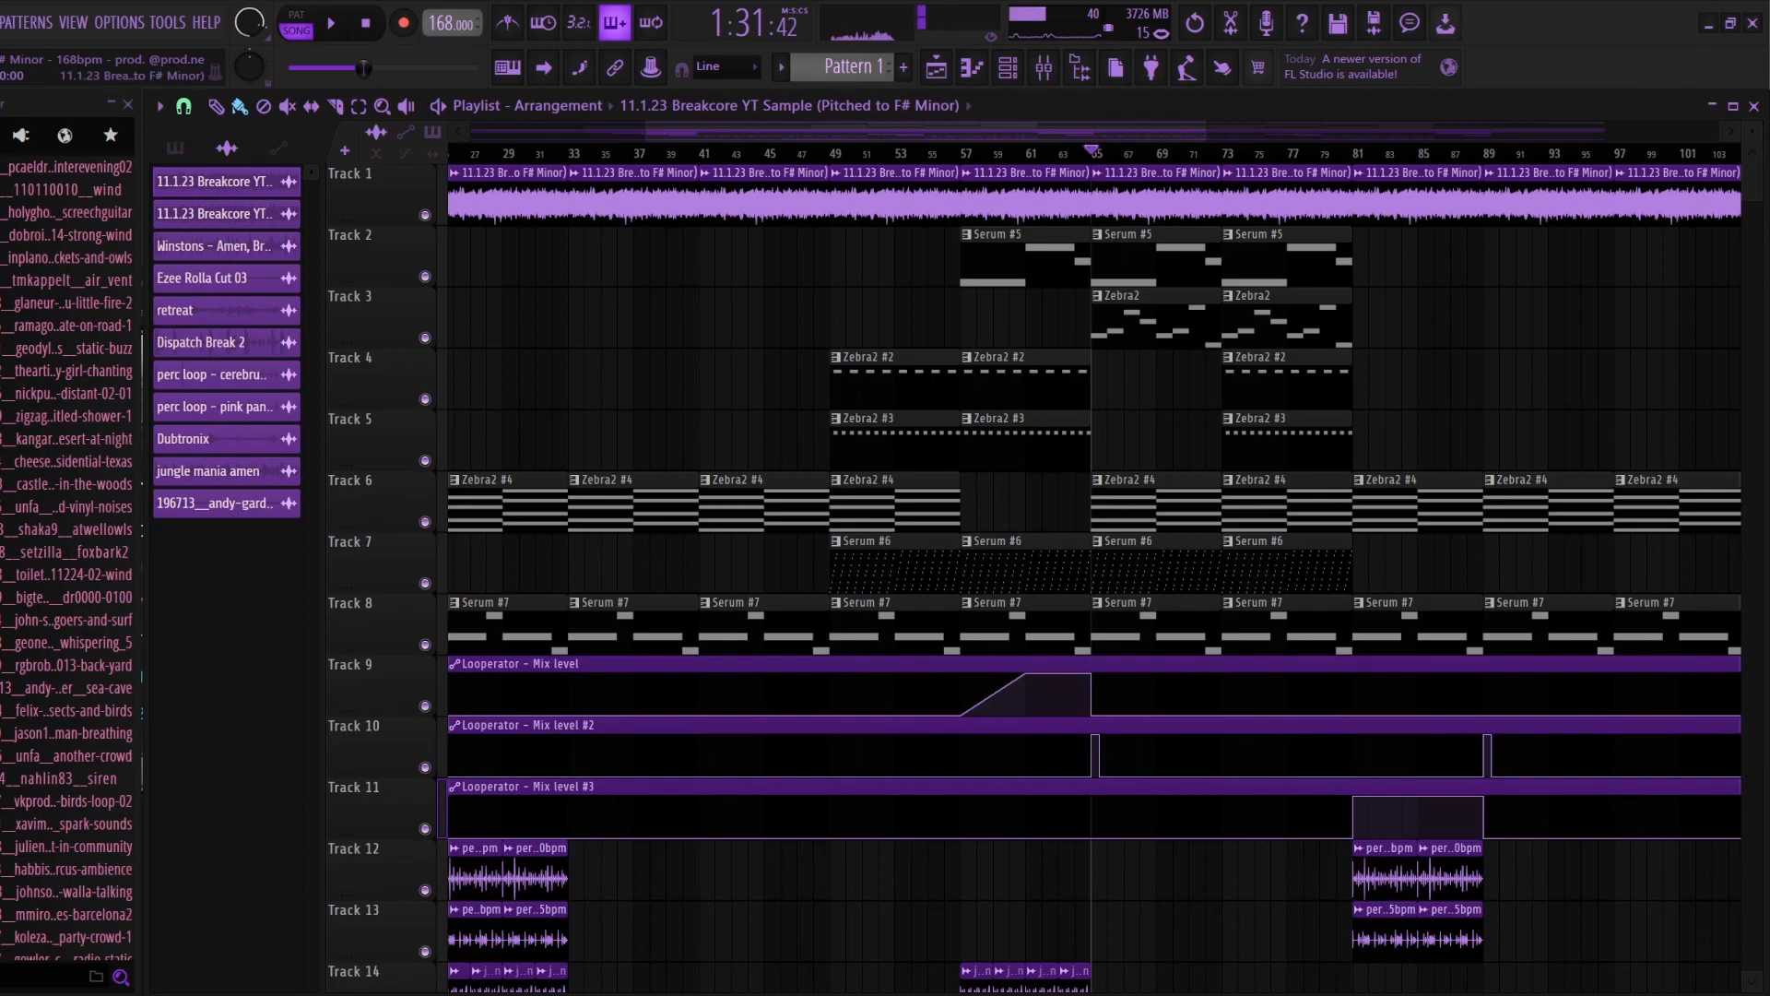
Step: Play the percussion section from bar 81 with the master's third Looperator open
{"action": "left_click_drag", "start_coordinate": [926, 131], "coordinate": [1076, 131]}
{"action": "left_click", "coordinate": [1007, 153]}
{"action": "left_click", "coordinate": [1044, 68]}
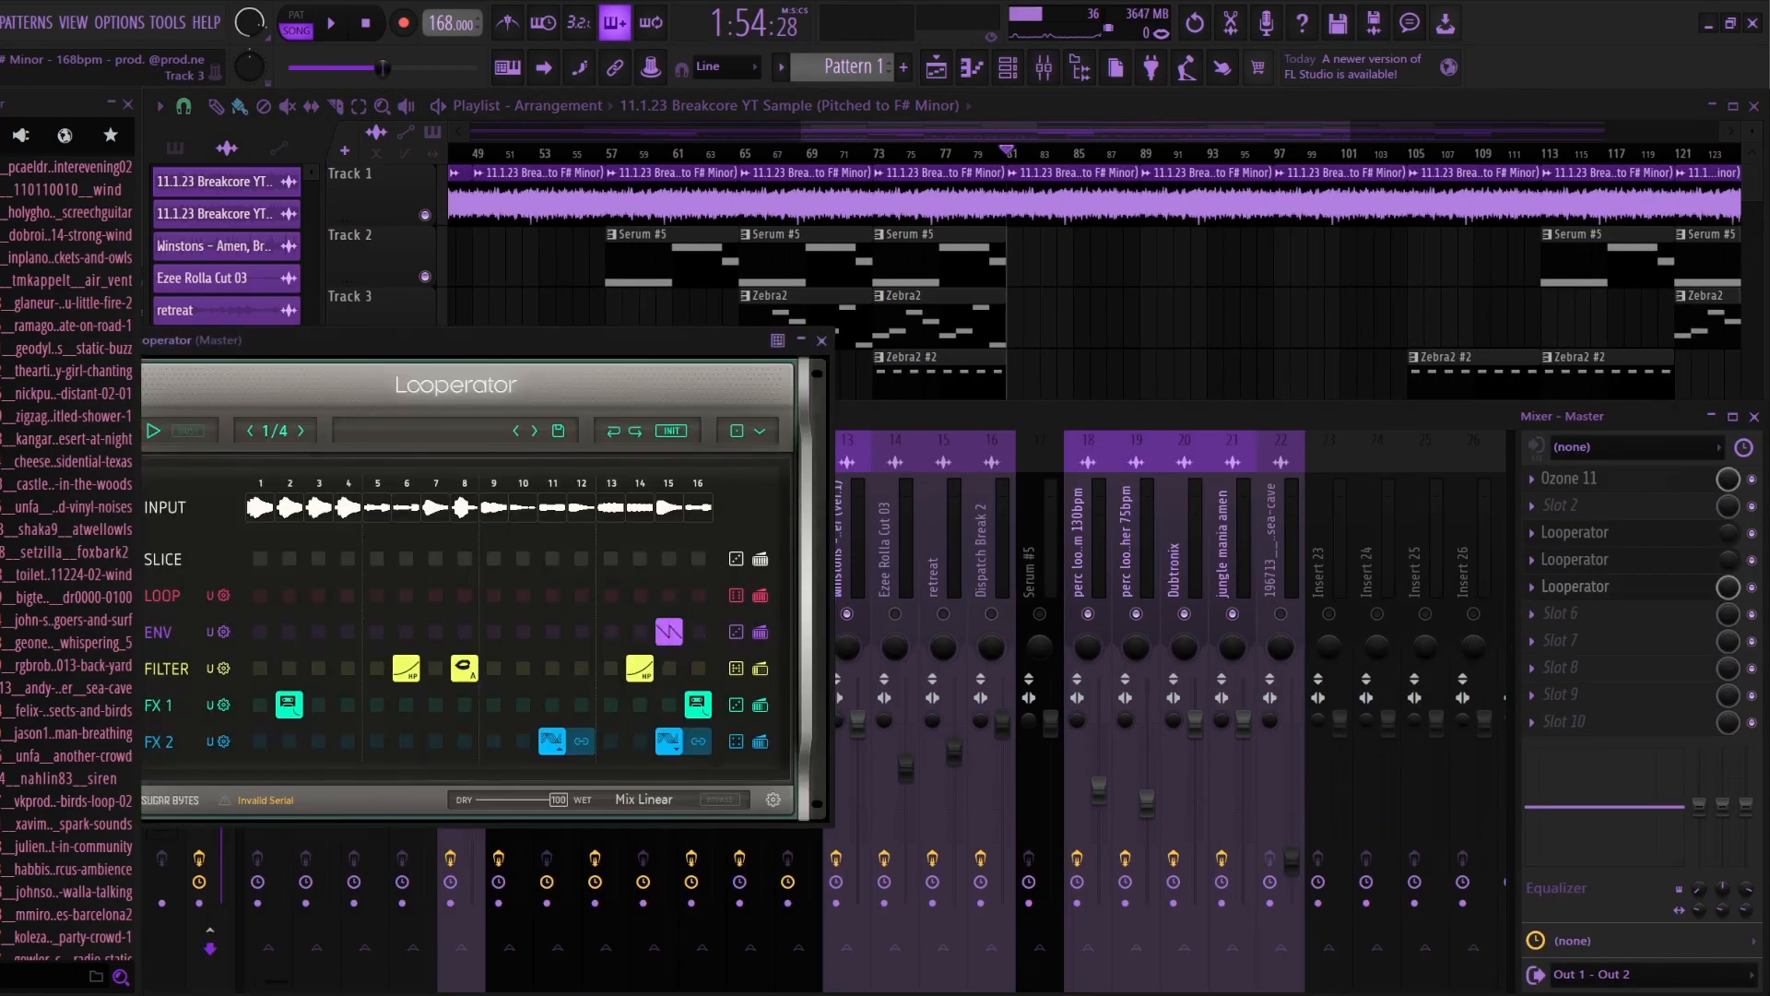
{"action": "key", "text": "space"}
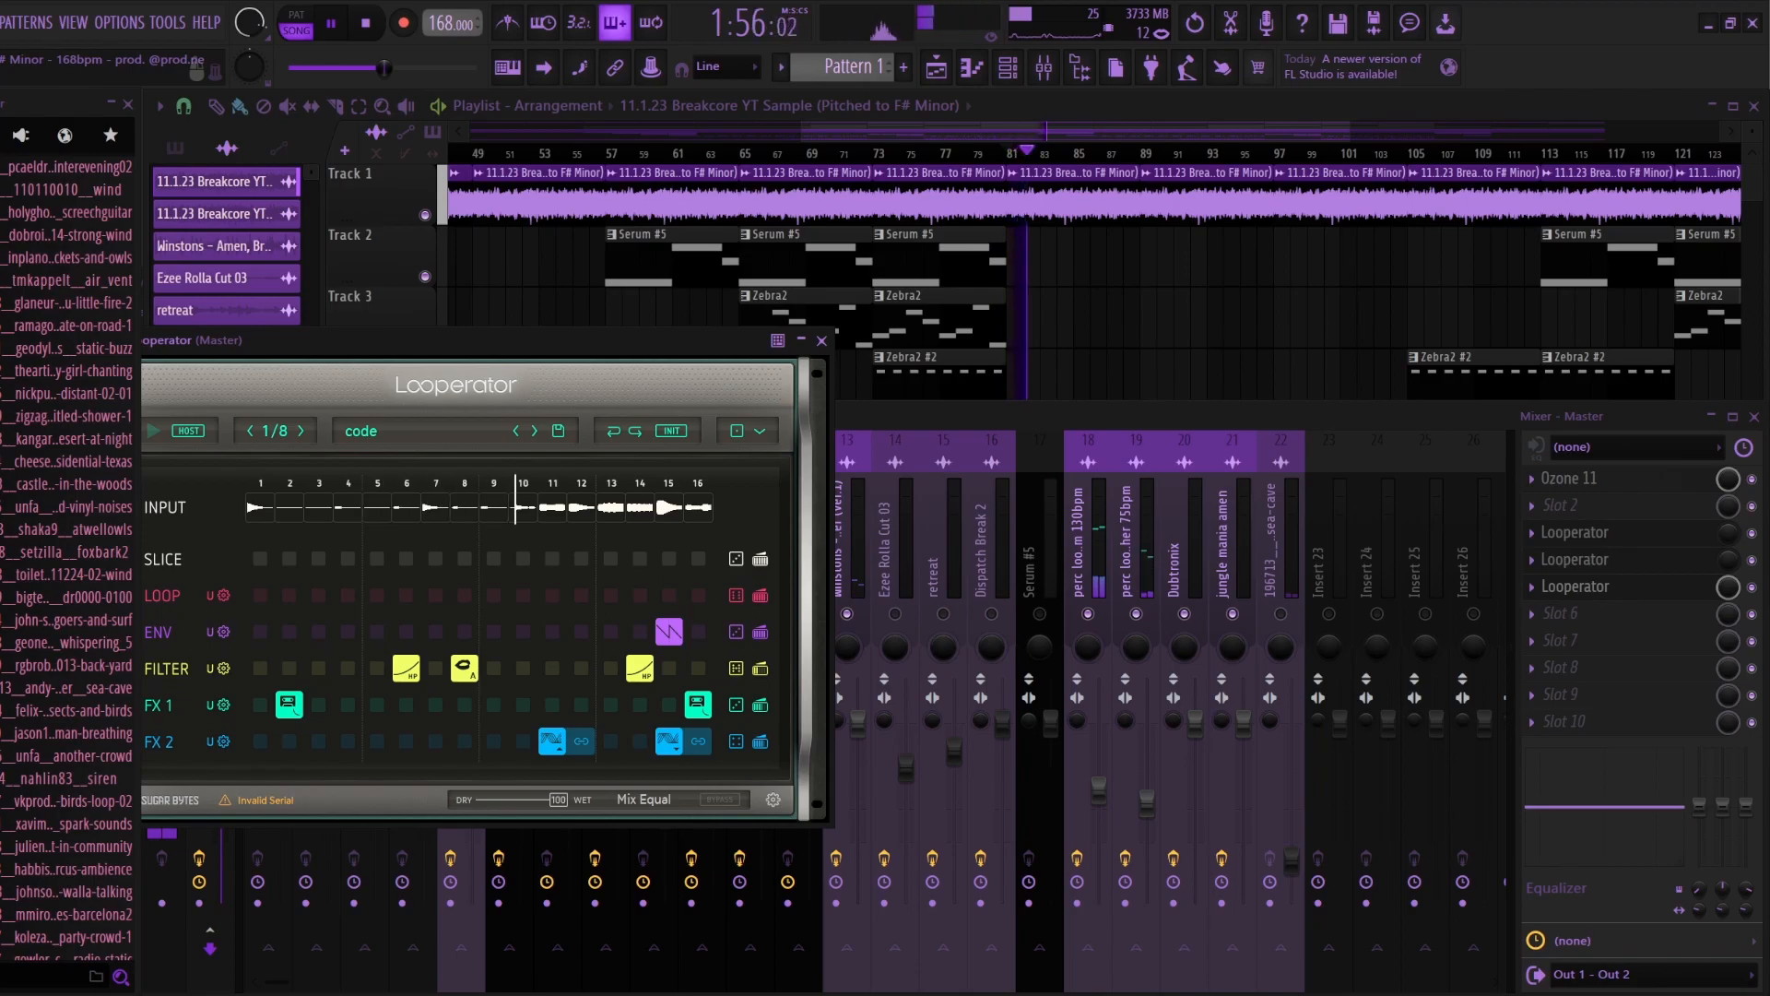
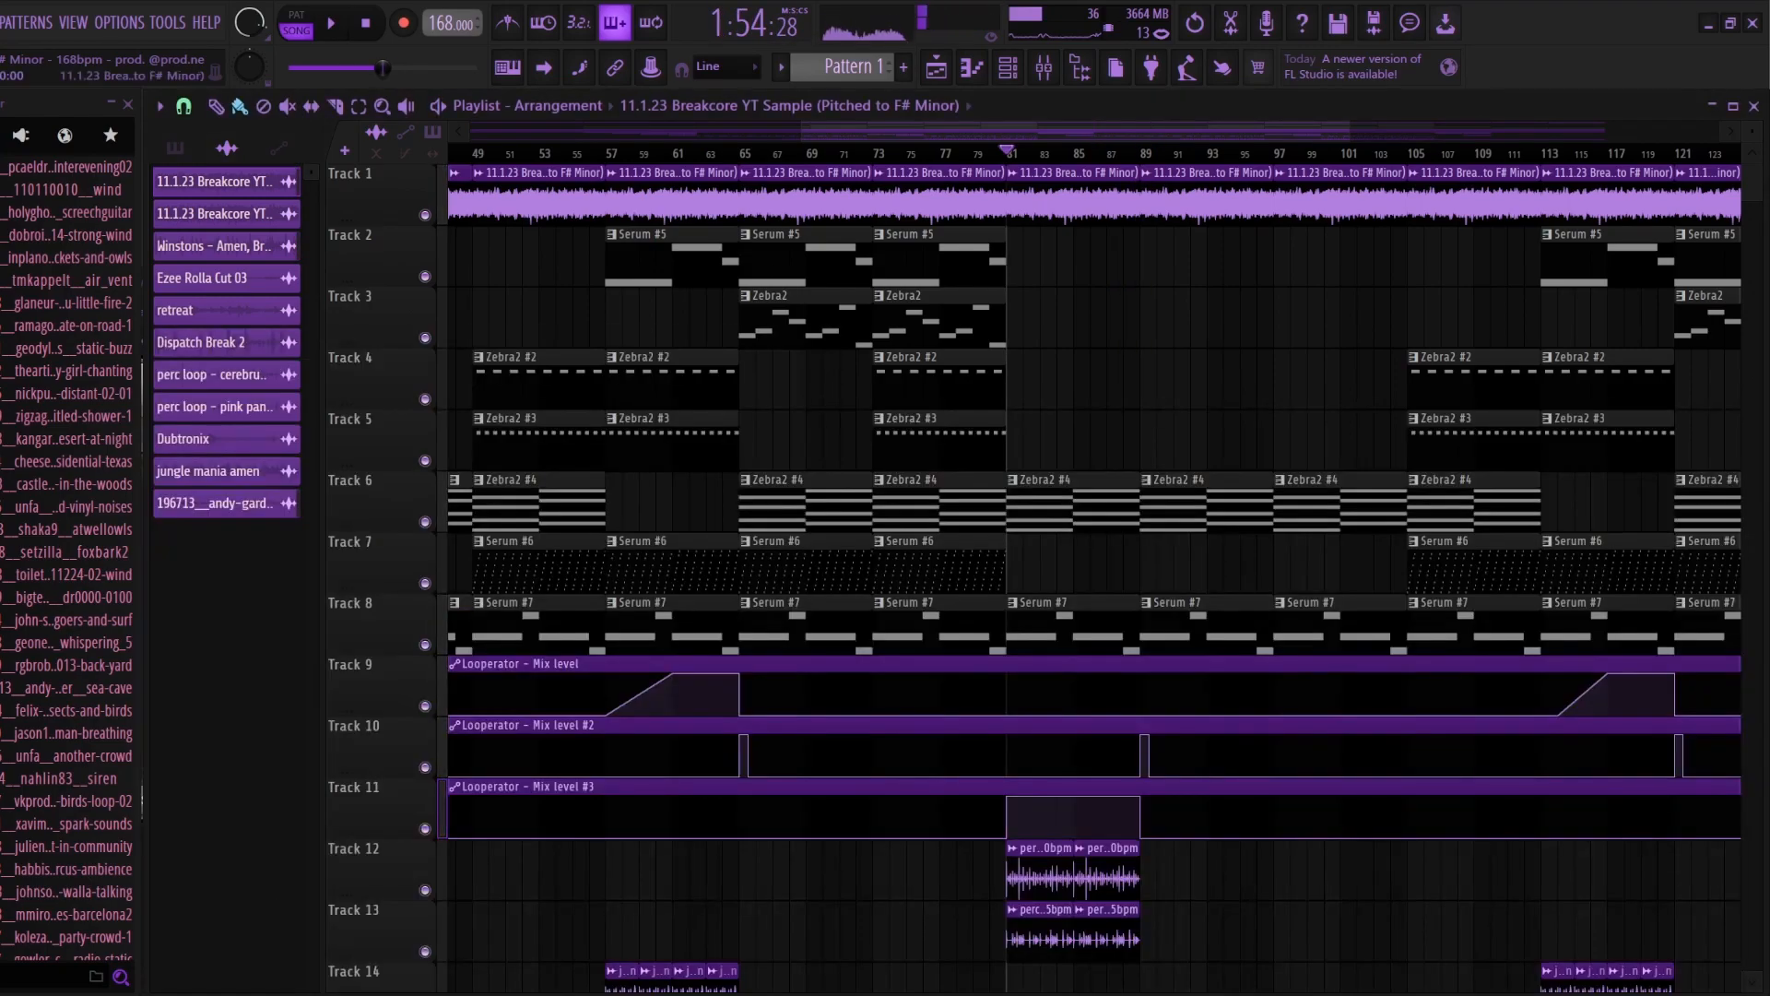
Step: Highlight the playlist section from about bar 75 to 93 across the percussion break, and clear the selection
{"action": "scroll", "coordinate": [940, 571], "scroll_direction": "down", "scroll_amount": 1}
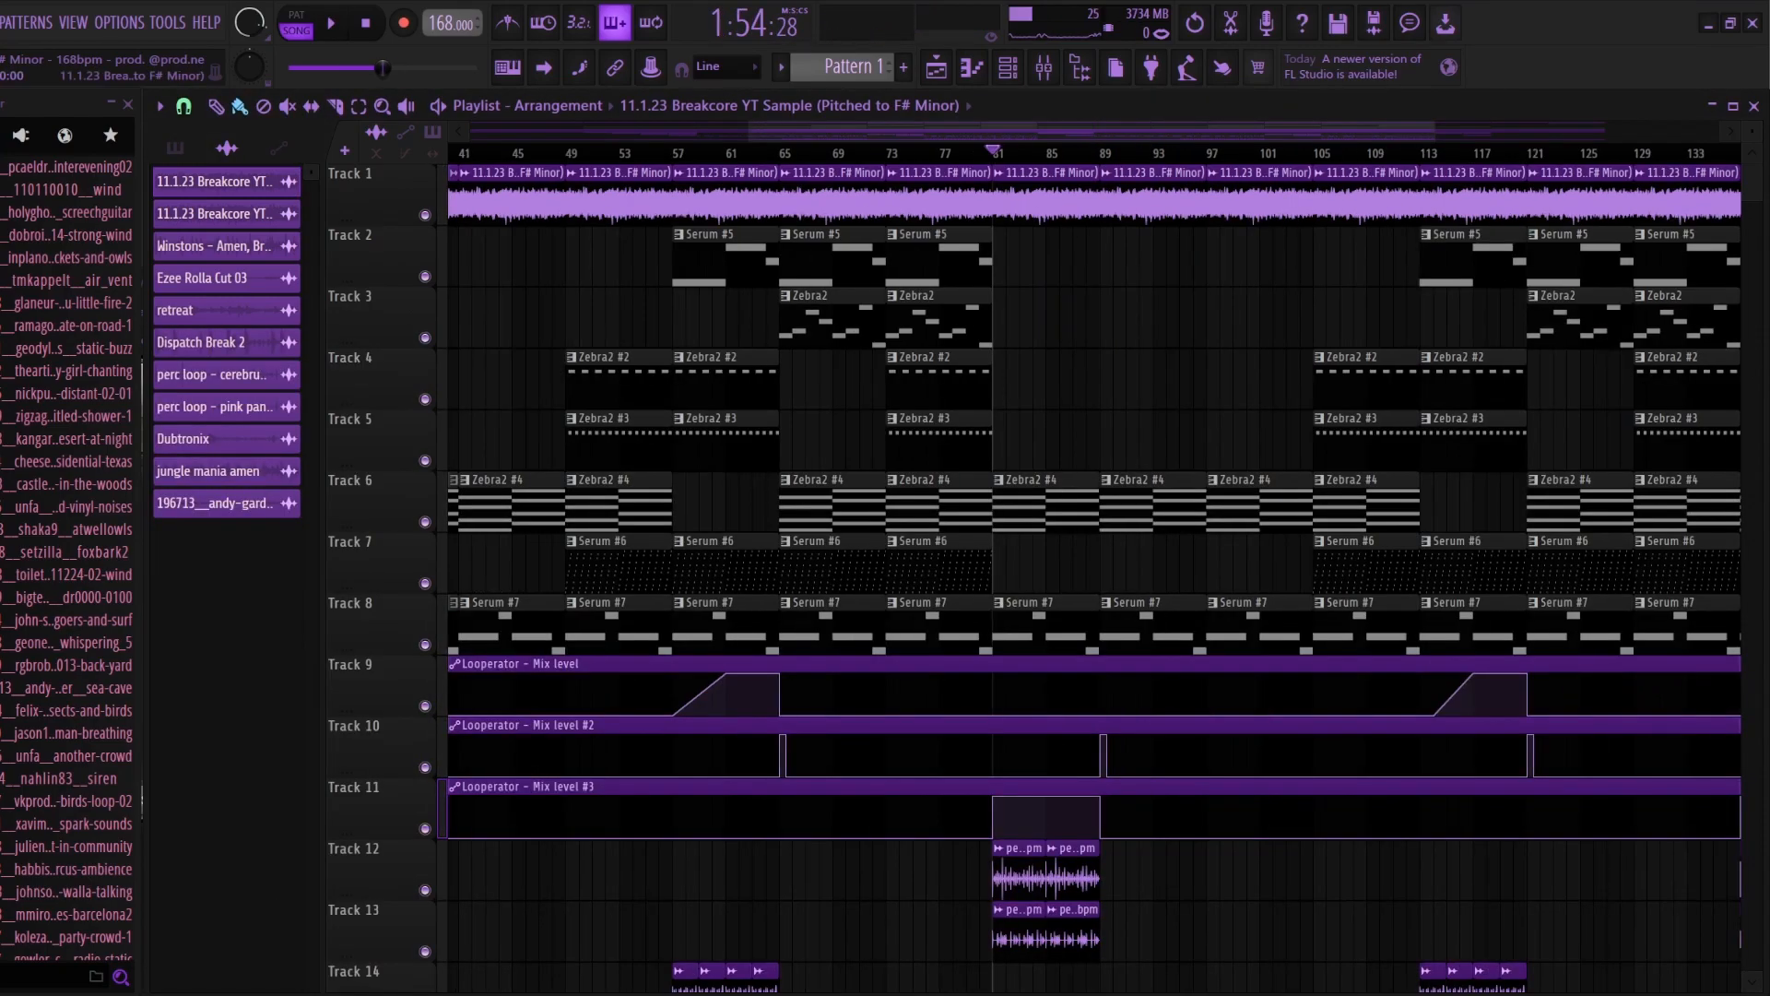
{"action": "left_click_drag", "start_coordinate": [994, 153], "coordinate": [1154, 153]}
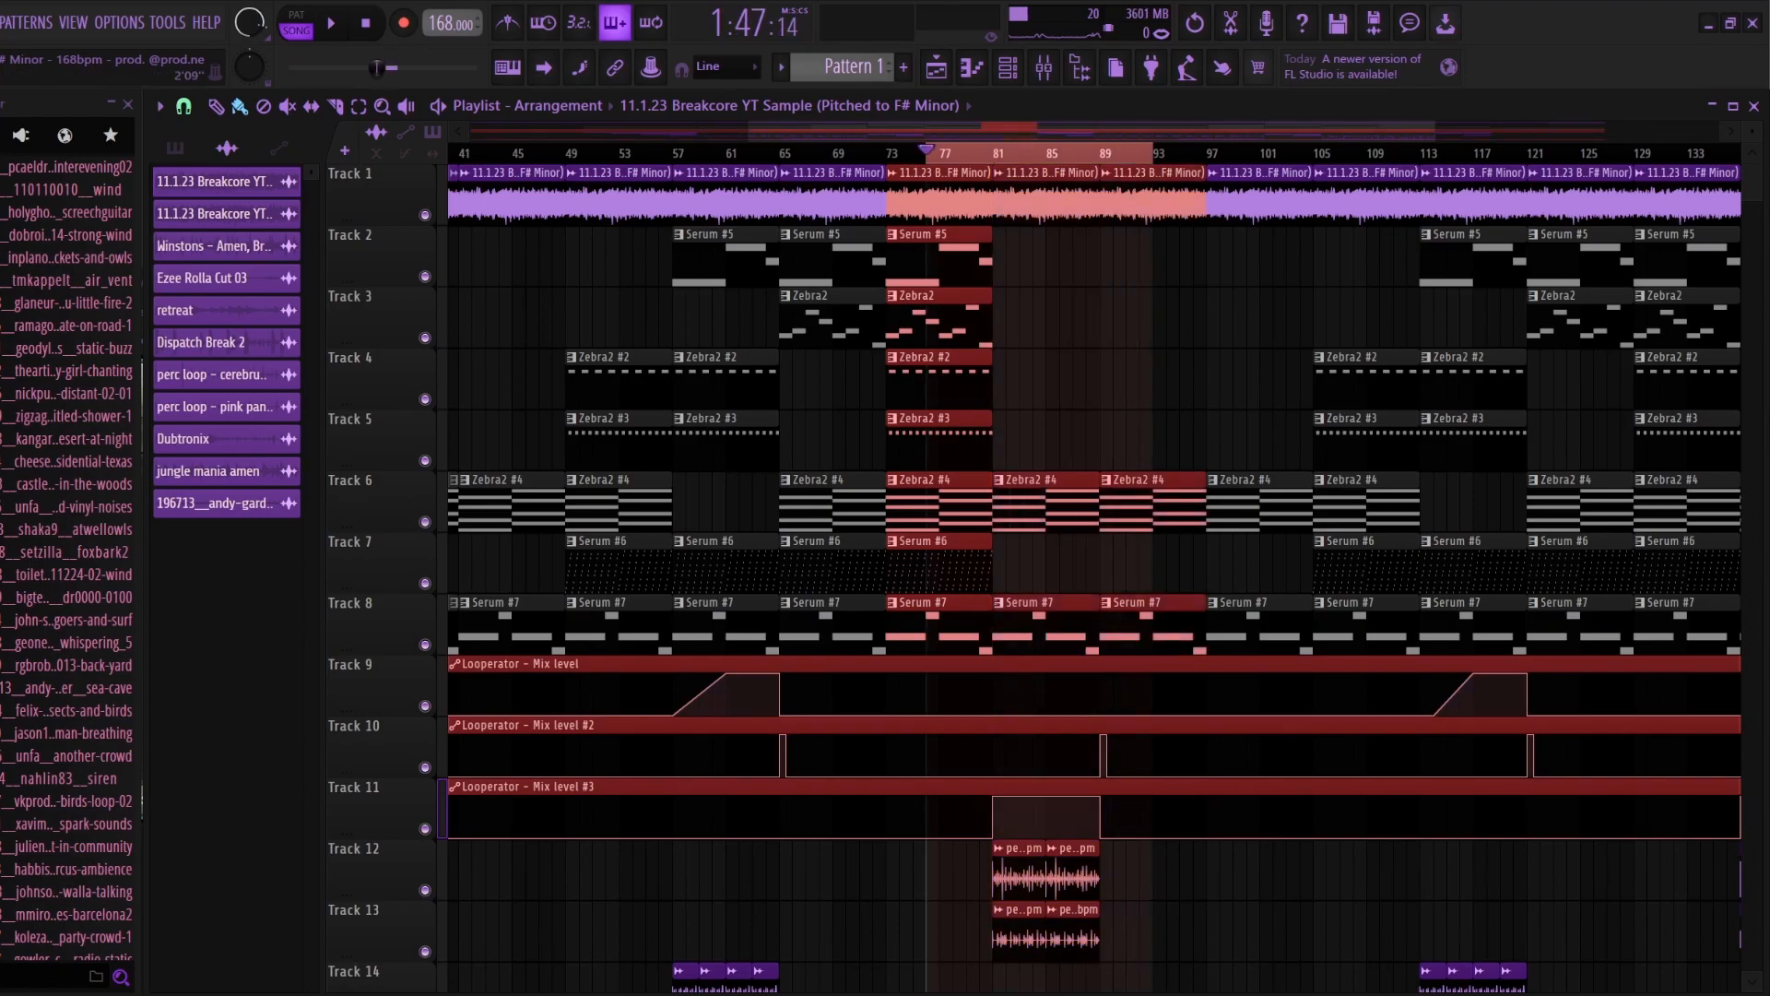
{"action": "key", "text": "ctrl+d"}
{"action": "scroll", "coordinate": [692, 687], "scroll_direction": "down", "scroll_amount": 3}
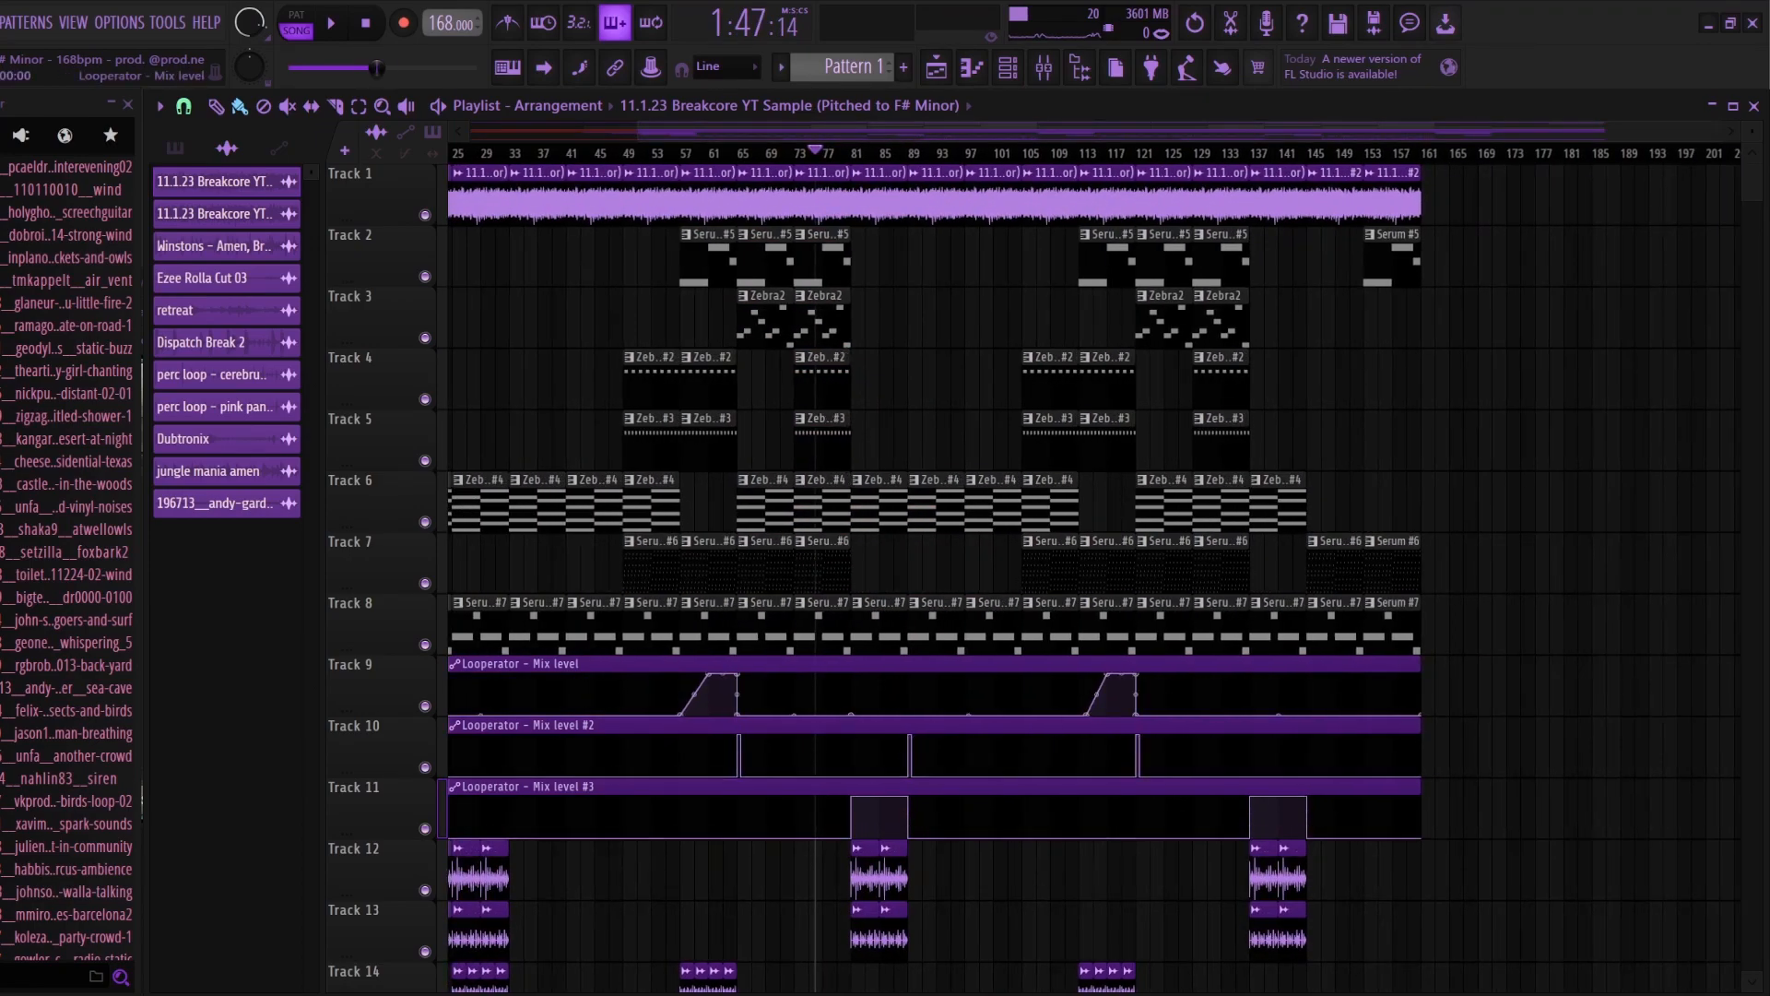
Step: Highlight the repeated section from bar 89 to 145, clear the selection, and view the outro up to bar 161
{"action": "left_click_drag", "start_coordinate": [907, 154], "coordinate": [1307, 153]}
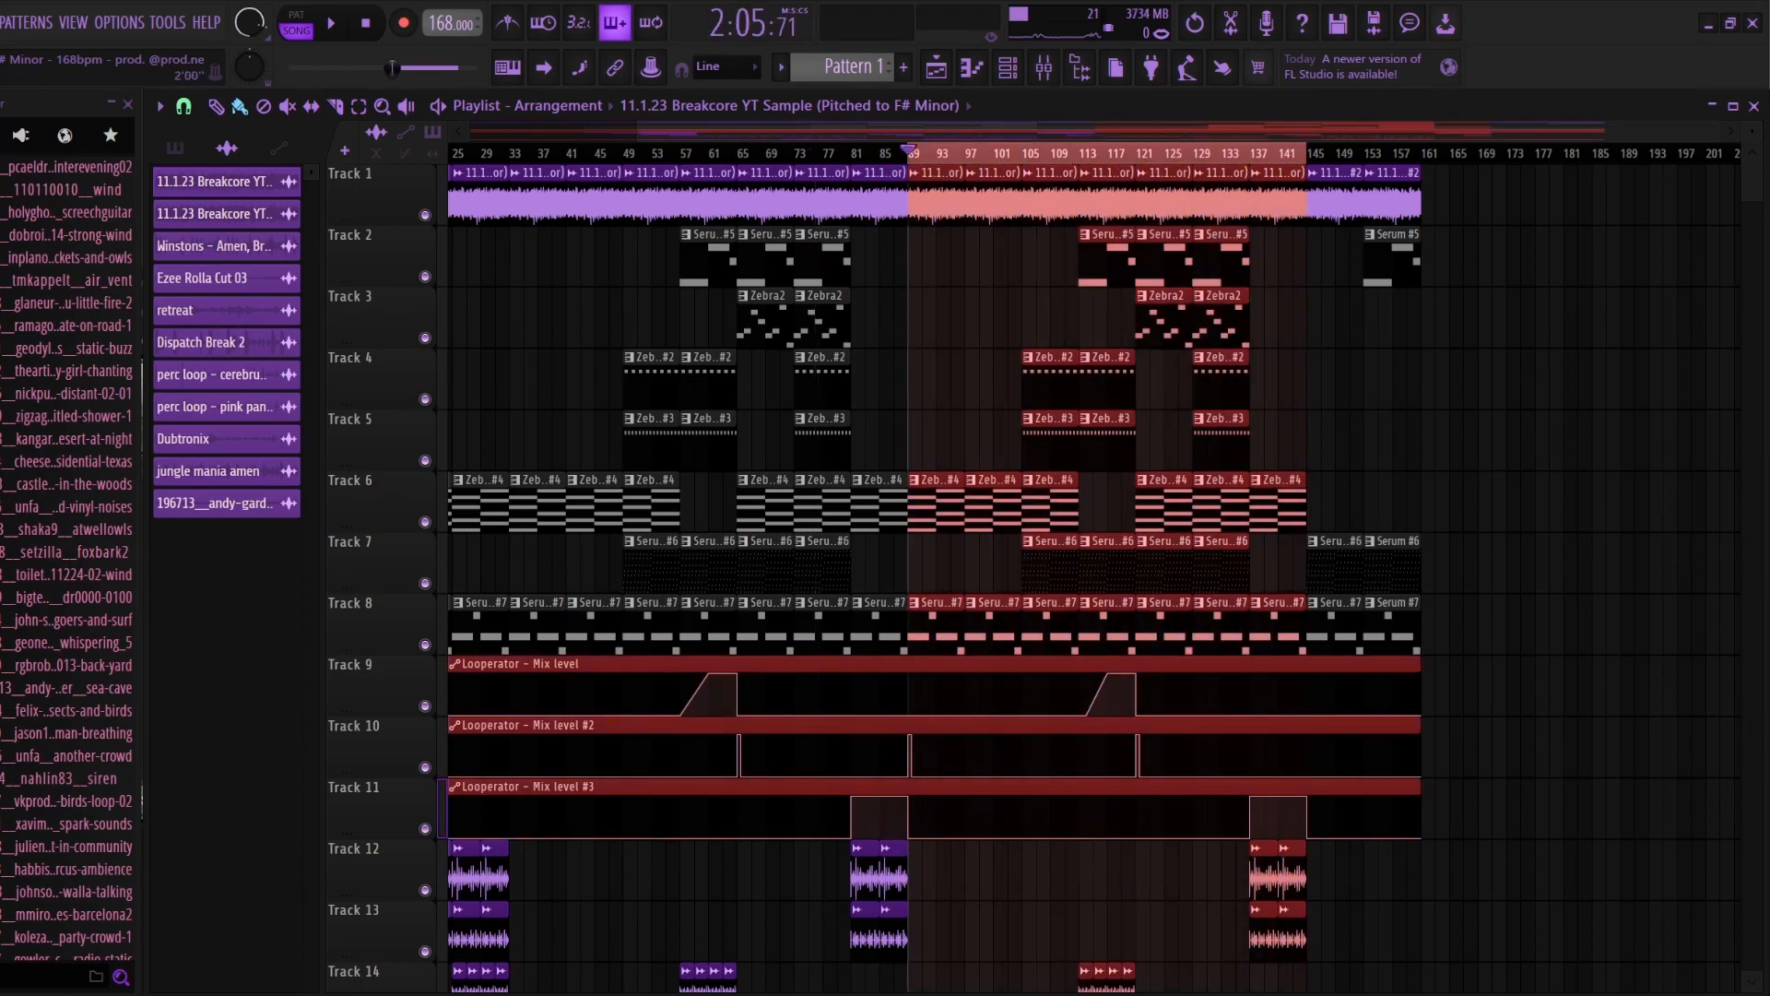
{"action": "left_click_drag", "start_coordinate": [559, 153], "coordinate": [1300, 153]}
{"action": "left_click_drag", "start_coordinate": [638, 132], "coordinate": [1258, 132]}
{"action": "scroll", "coordinate": [1094, 554], "scroll_direction": "down", "scroll_amount": 4}
{"action": "left_click", "coordinate": [867, 154], "text": "ctrl"}
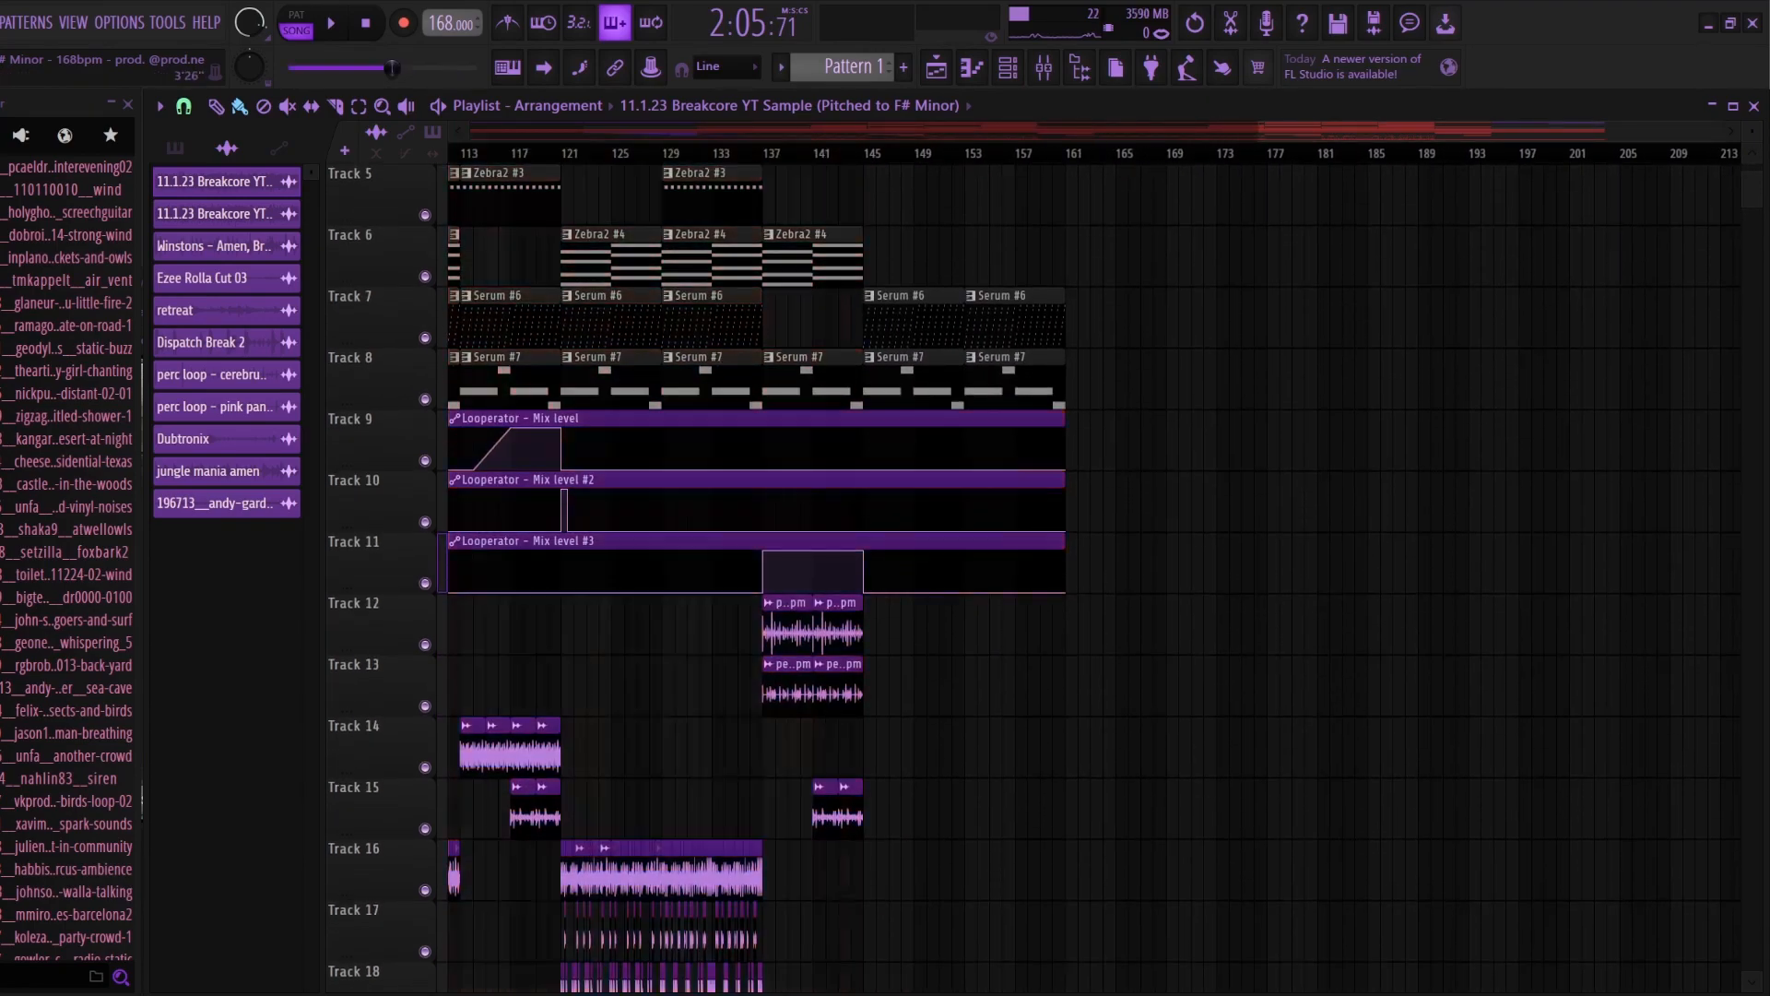
{"action": "scroll", "coordinate": [913, 368], "scroll_direction": "up", "scroll_amount": 4}
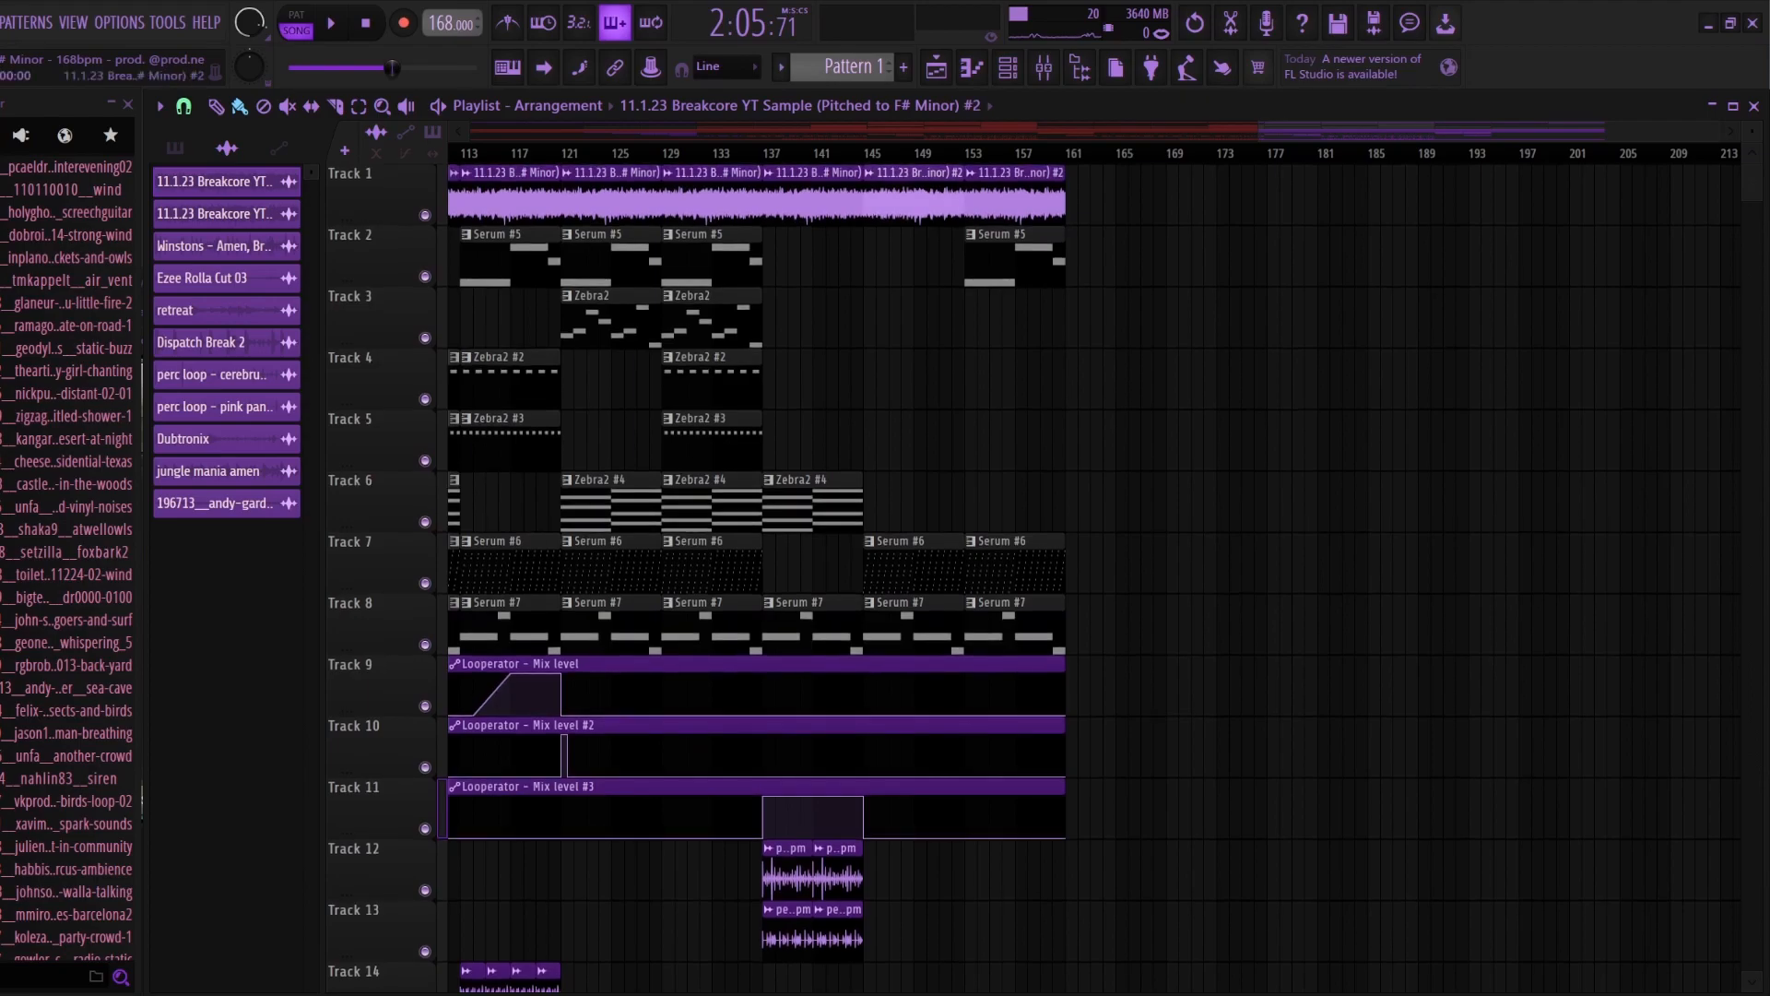
Step: Inspect the outro's reversed Breakcore sample clip settings alongside its mixer track effects, return to the playlist, and stop playback
{"action": "double_click", "coordinate": [913, 203]}
{"action": "key", "text": "F9"}
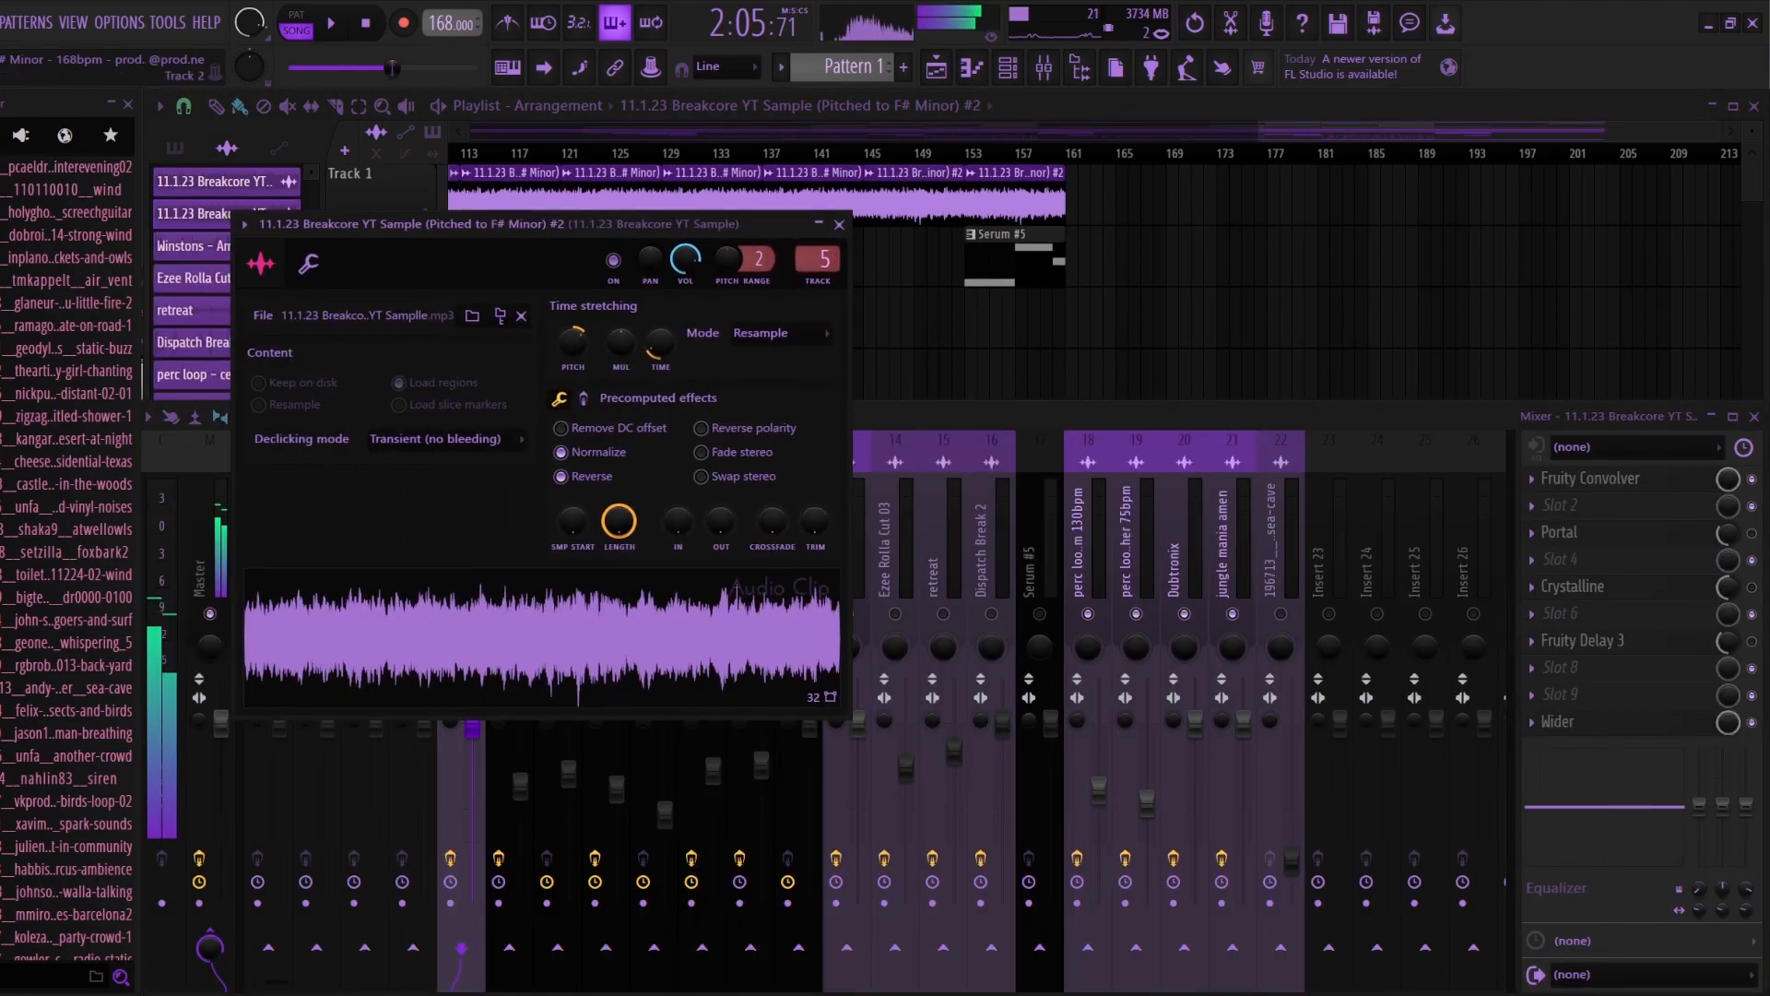
{"action": "key", "text": "Escape"}
{"action": "key", "text": "F9"}
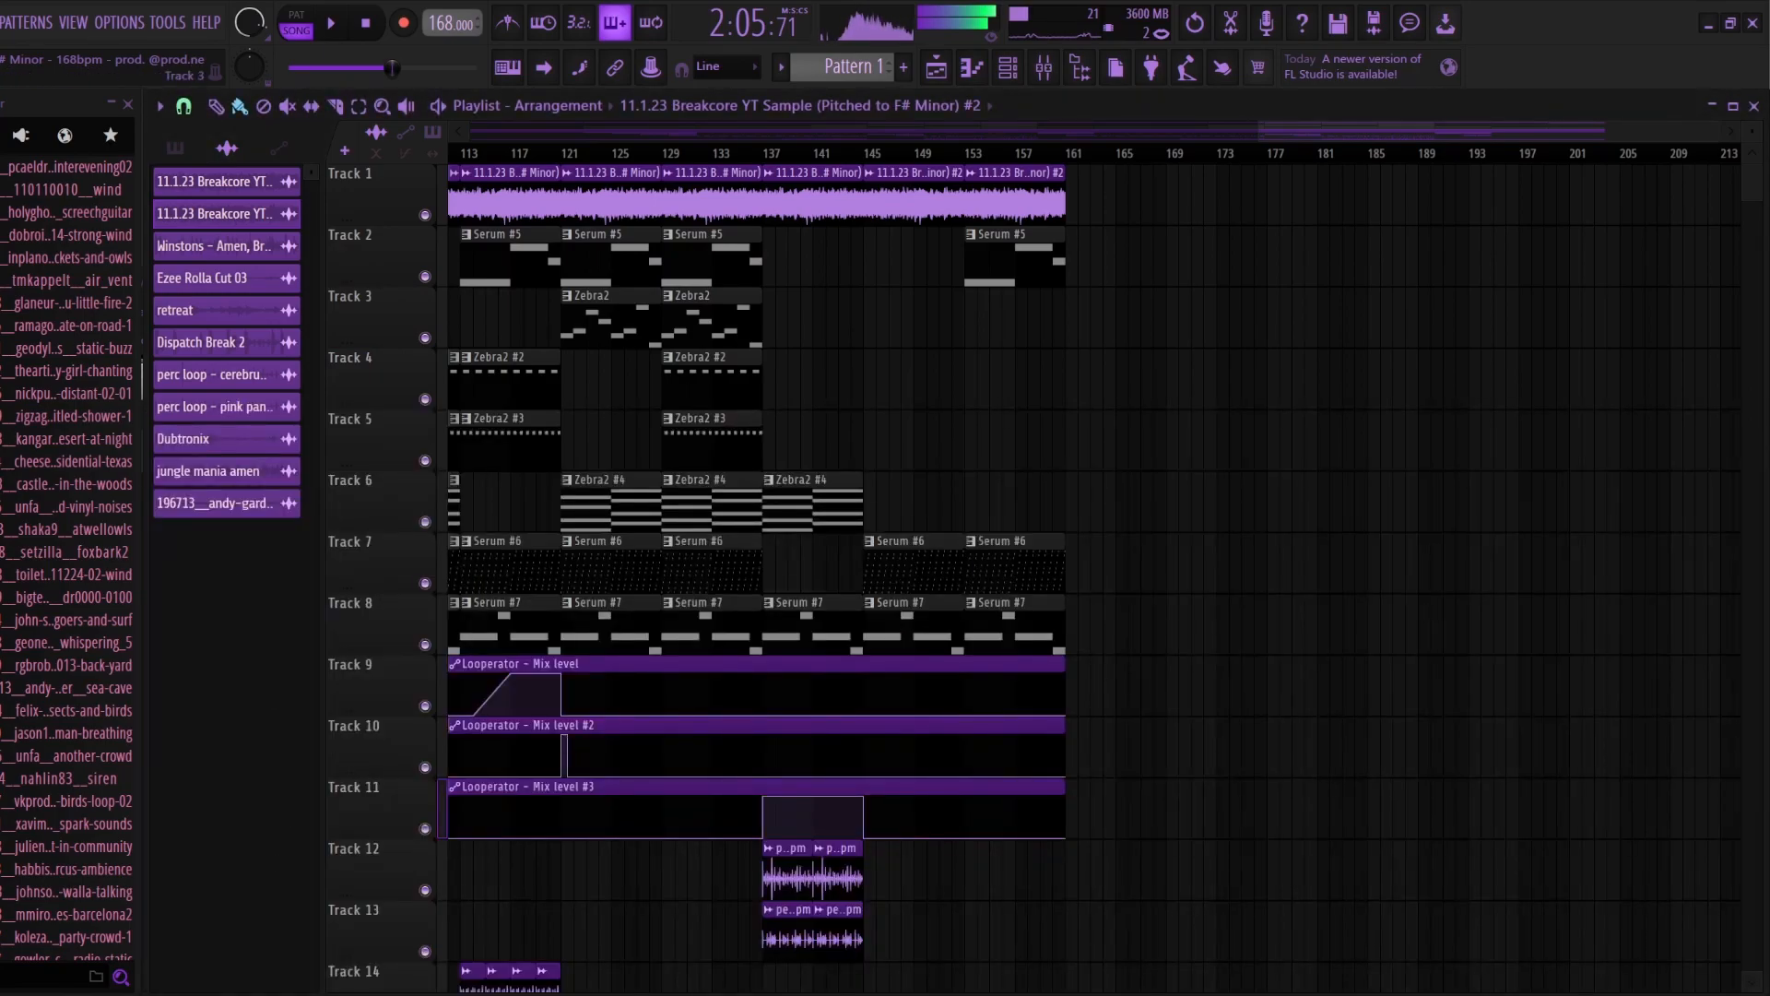
{"action": "key", "text": "space"}
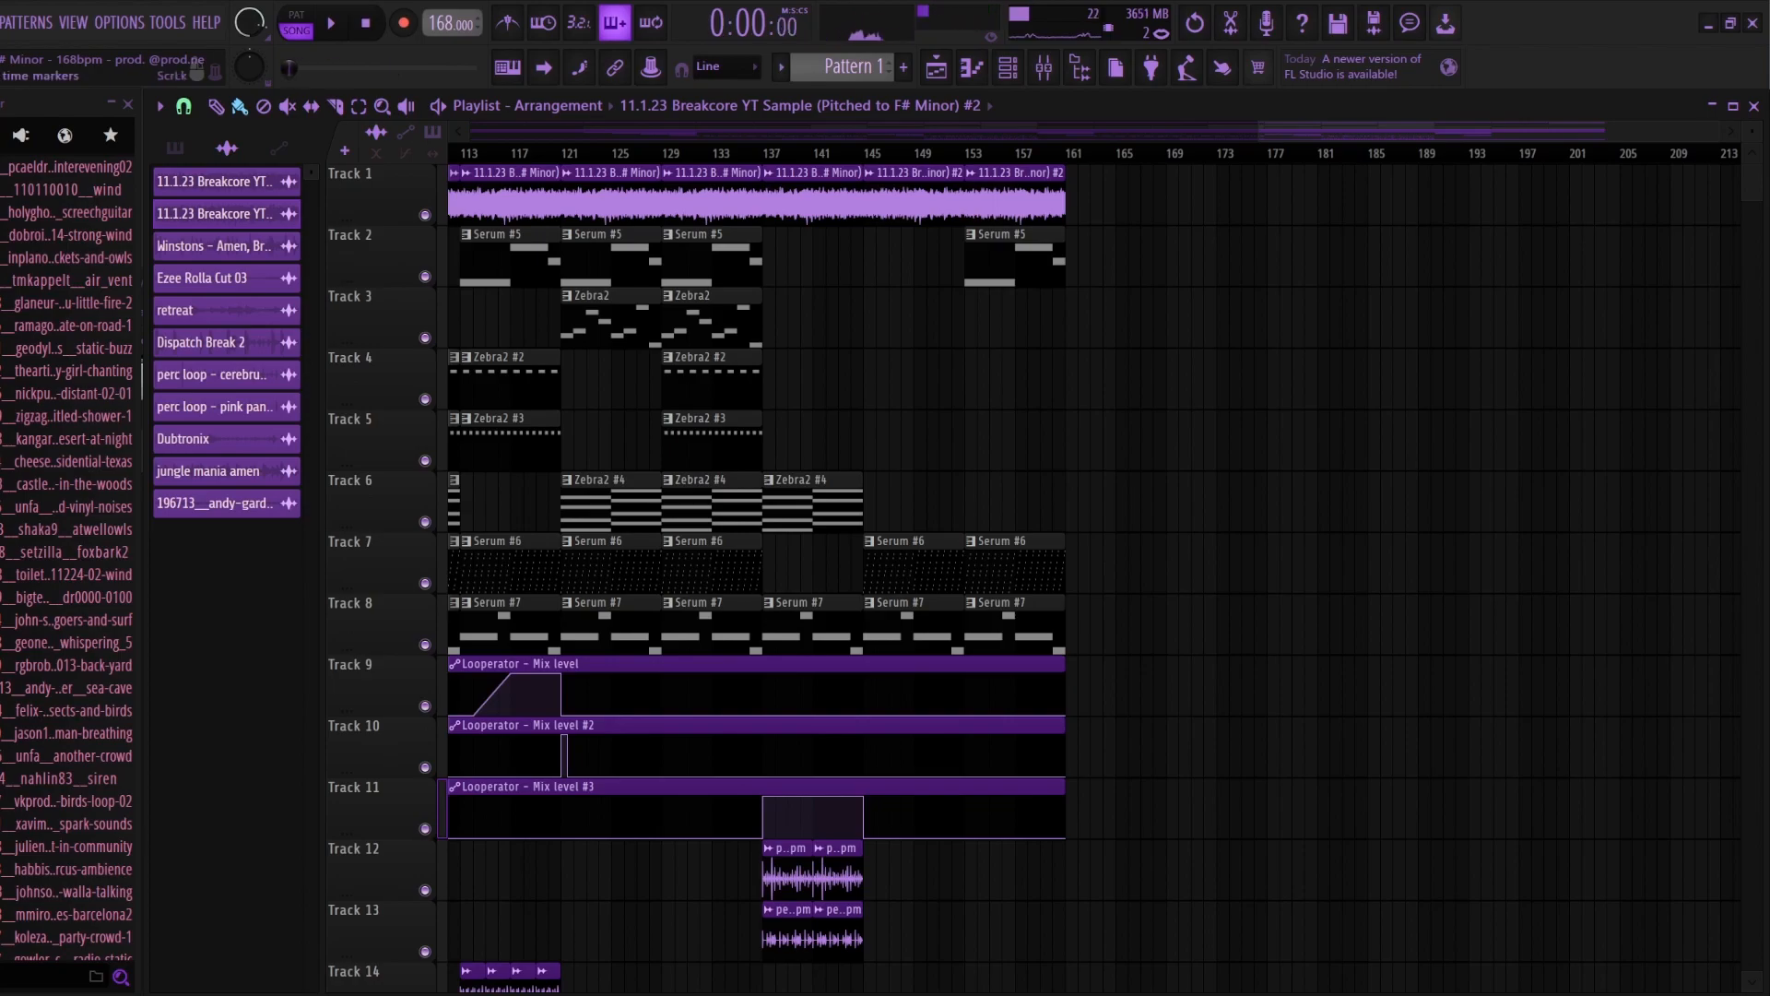
{"action": "left_click_drag", "start_coordinate": [1071, 195], "coordinate": [820, 199]}
Step: Open the outro's Serum #5 pattern in the piano roll, play it in pattern mode, and return to the playlist
{"action": "left_click", "coordinate": [1014, 261]}
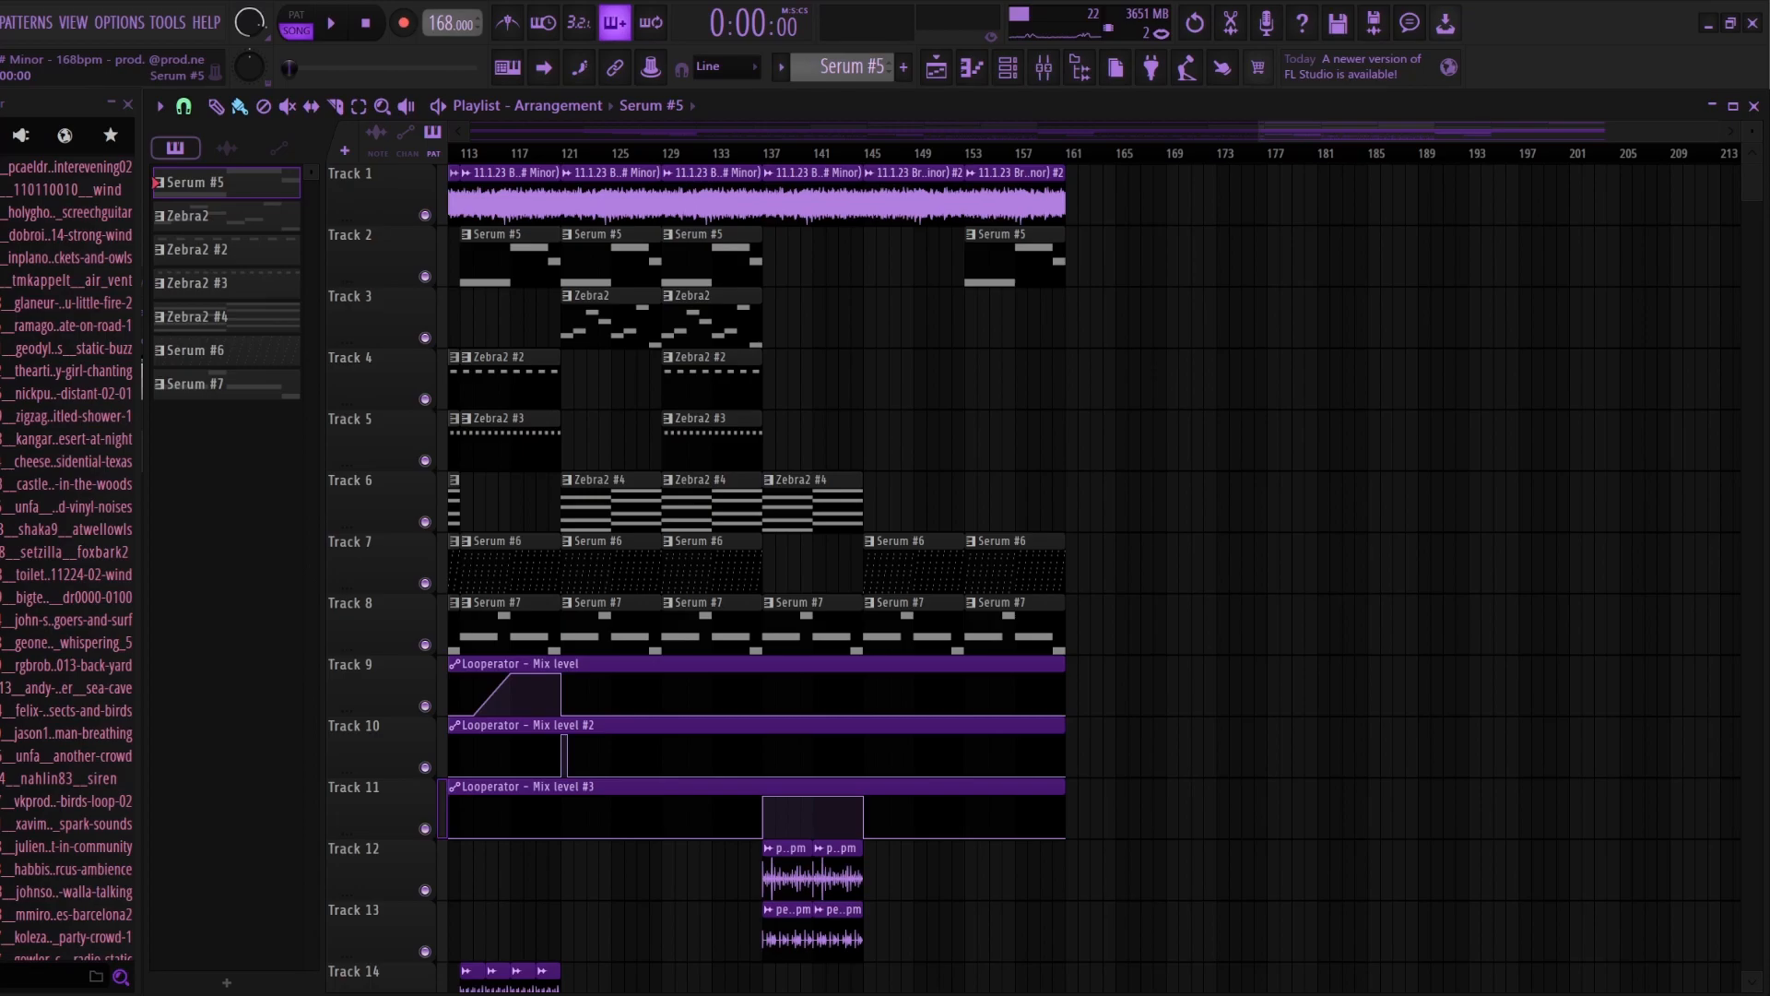
{"action": "double_click", "coordinate": [1014, 277]}
{"action": "left_click", "coordinate": [1005, 355]}
{"action": "key", "text": "space"}
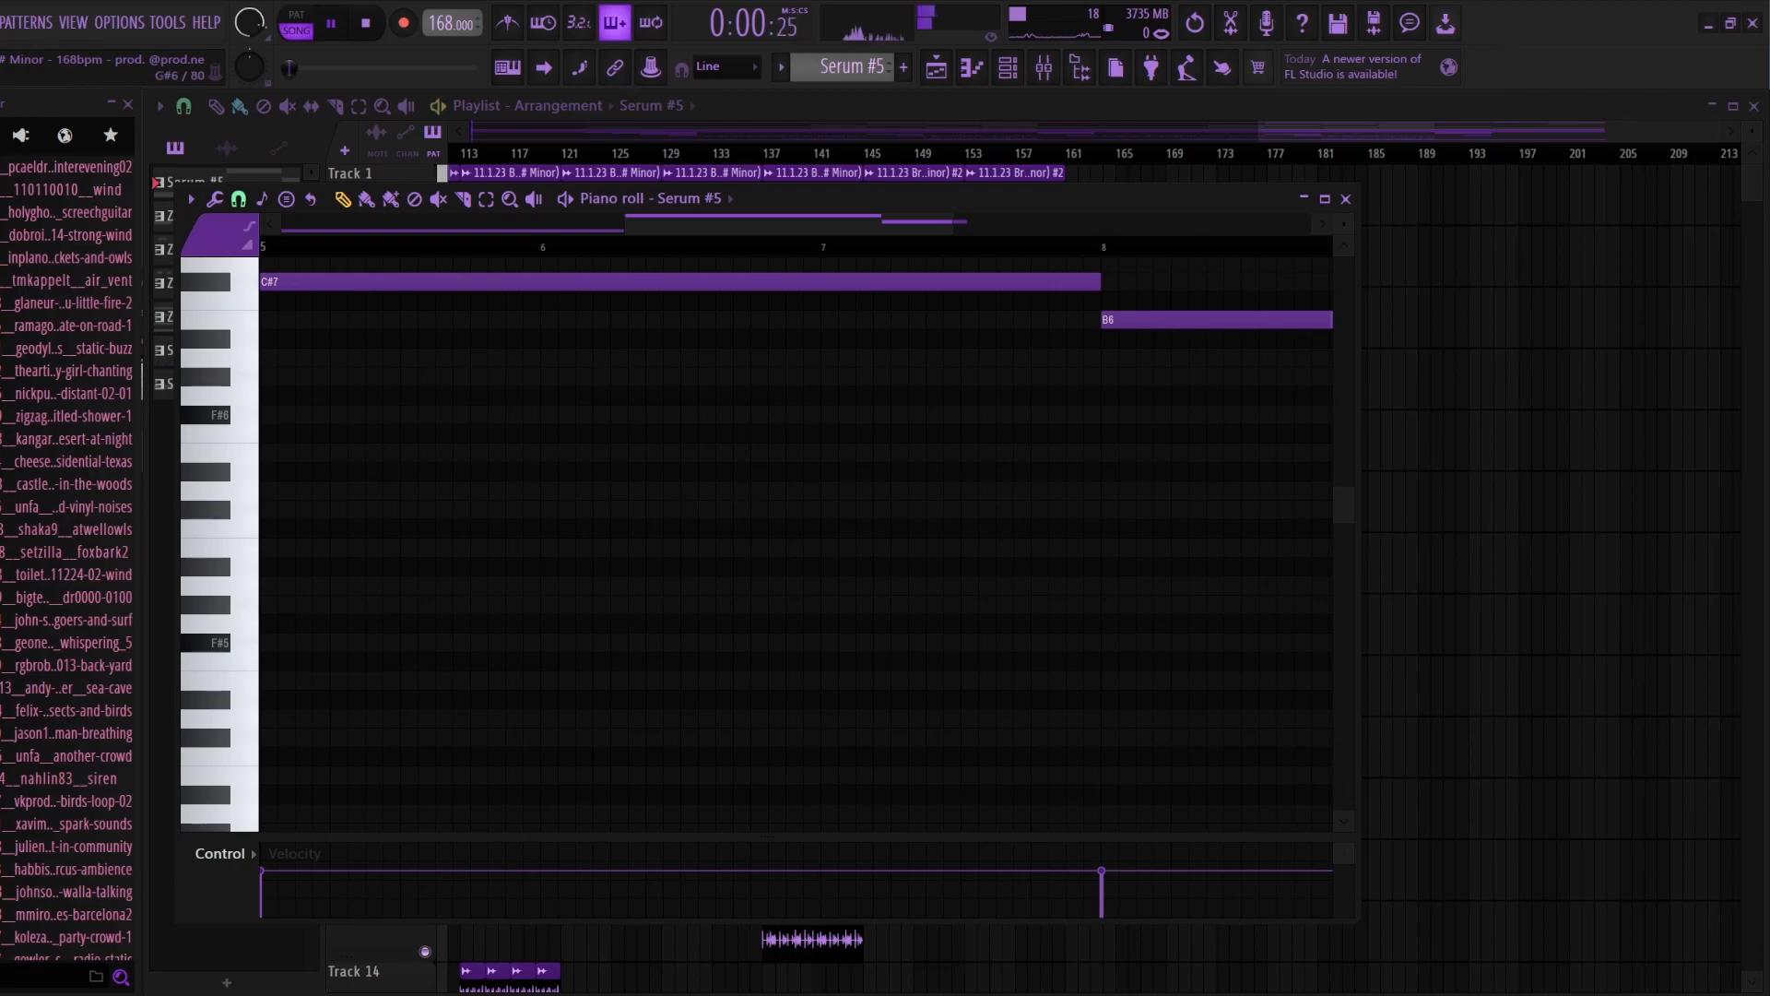
{"action": "key", "text": "l"}
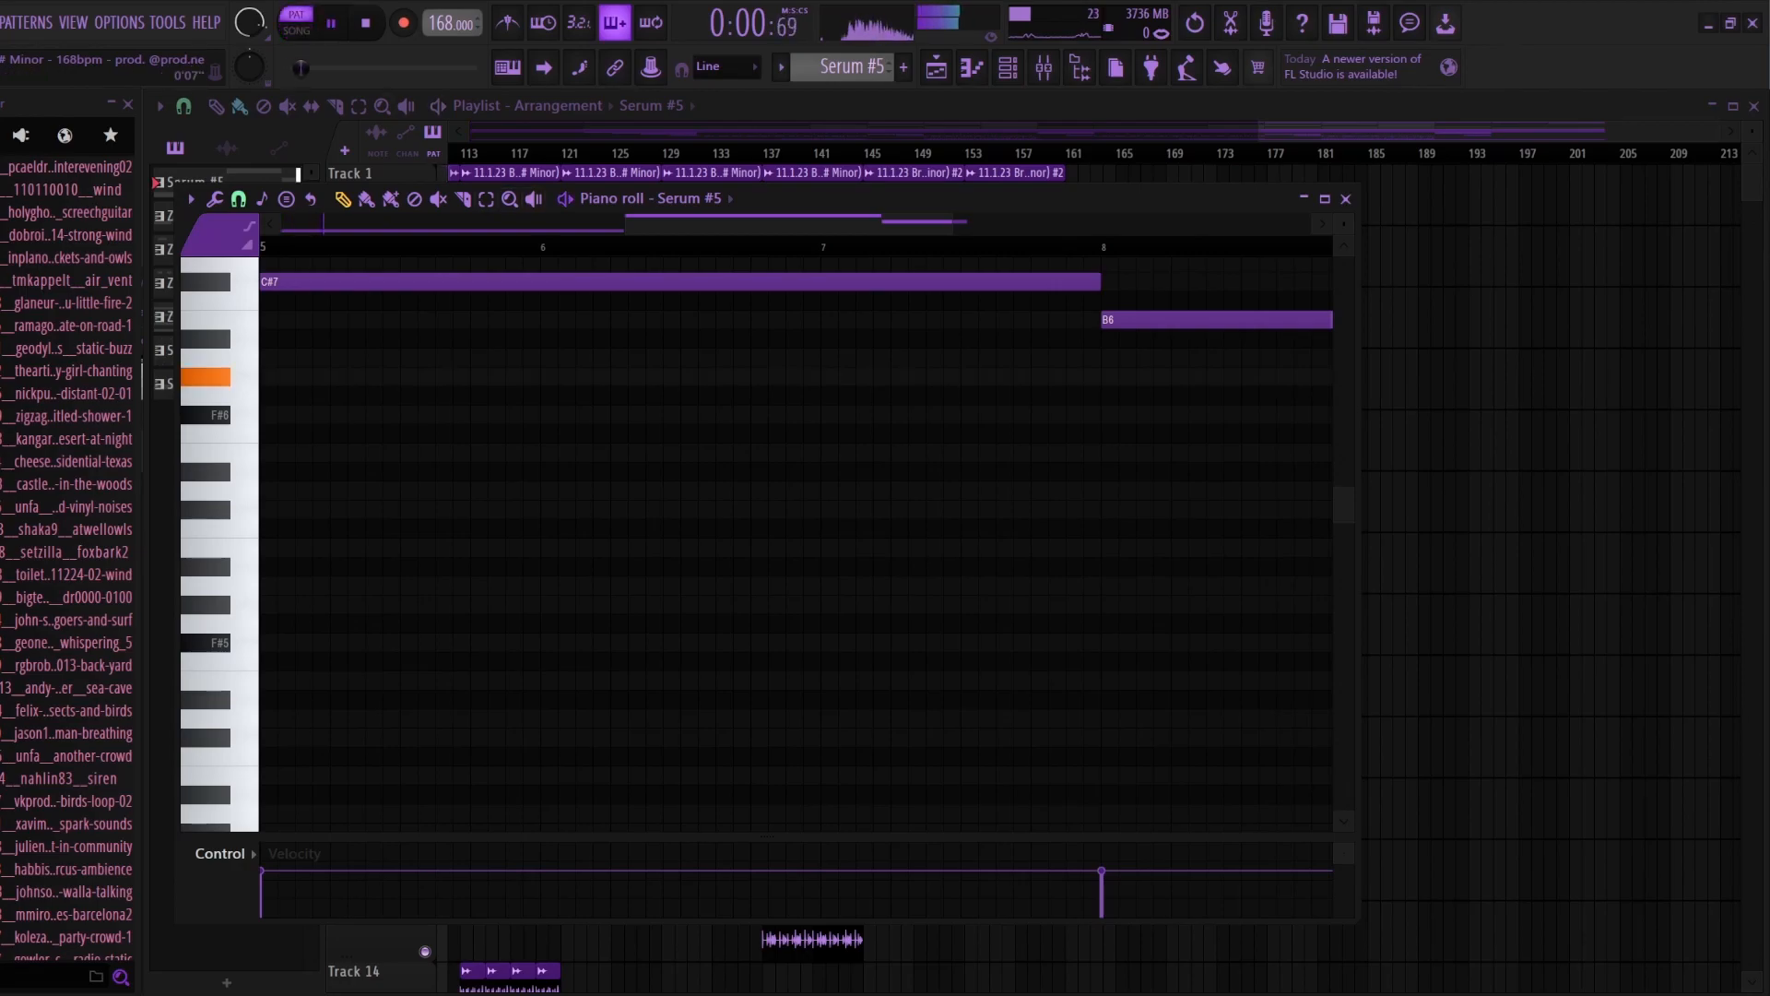
{"action": "key", "text": "F9"}
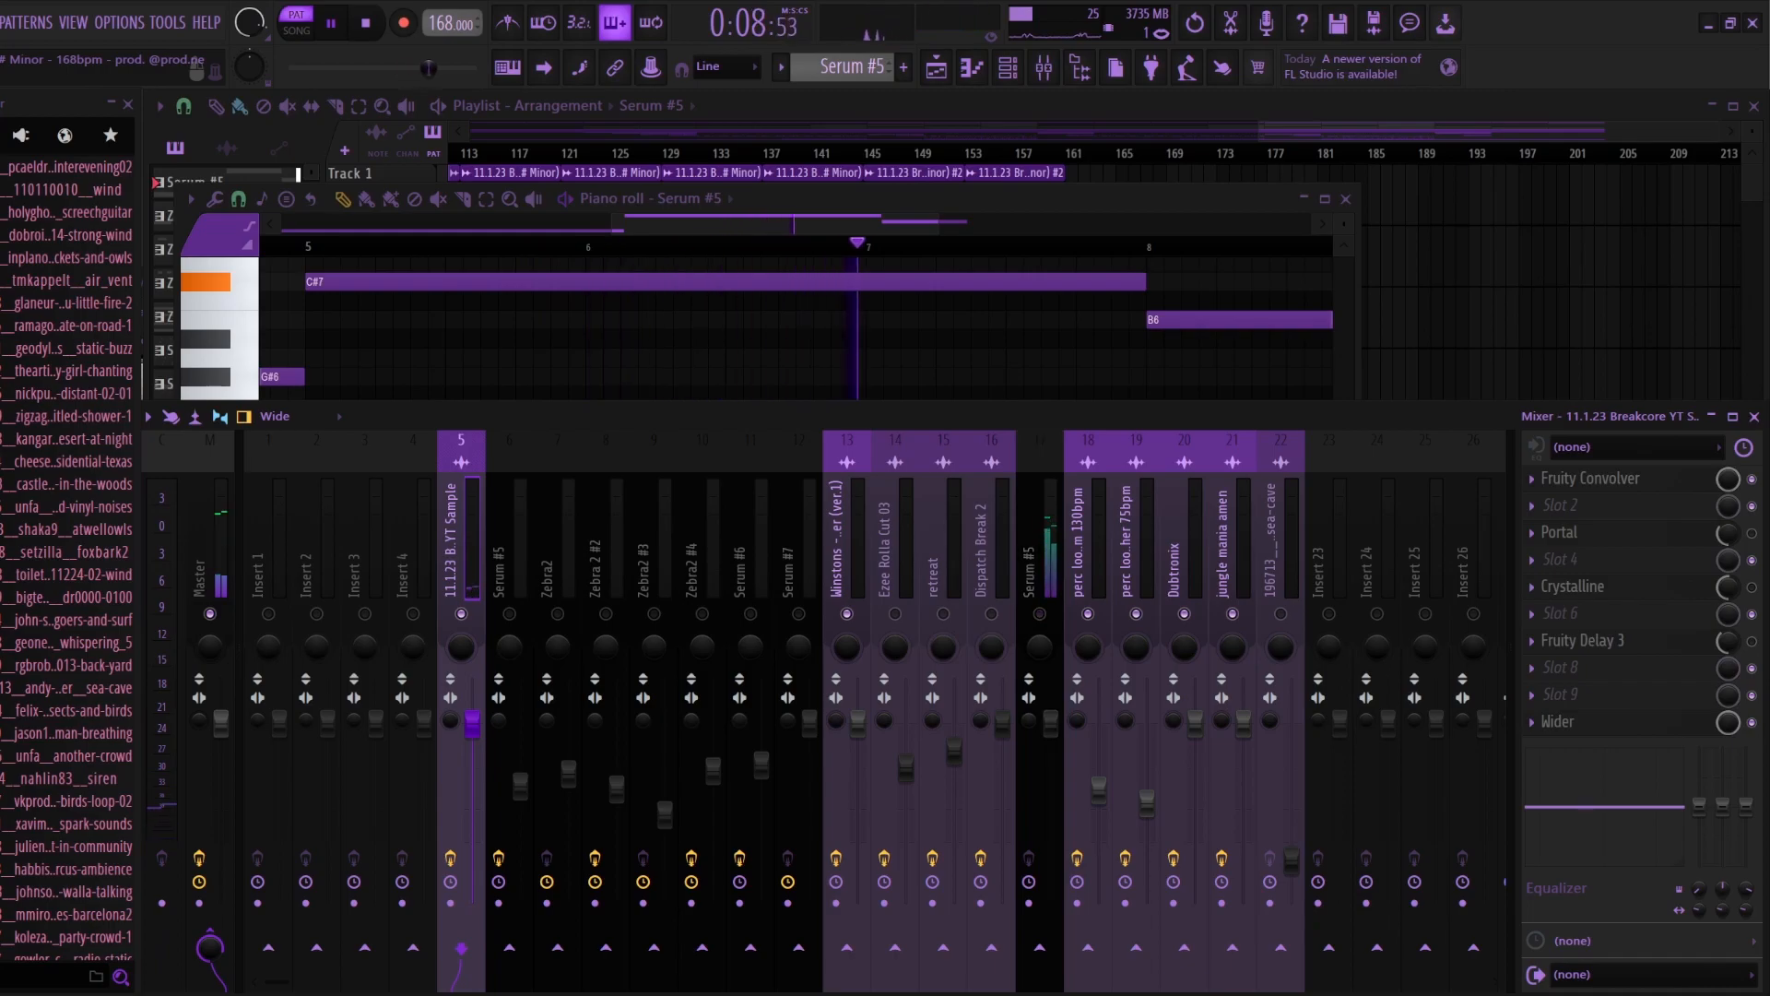
{"action": "left_click", "coordinate": [1345, 199]}
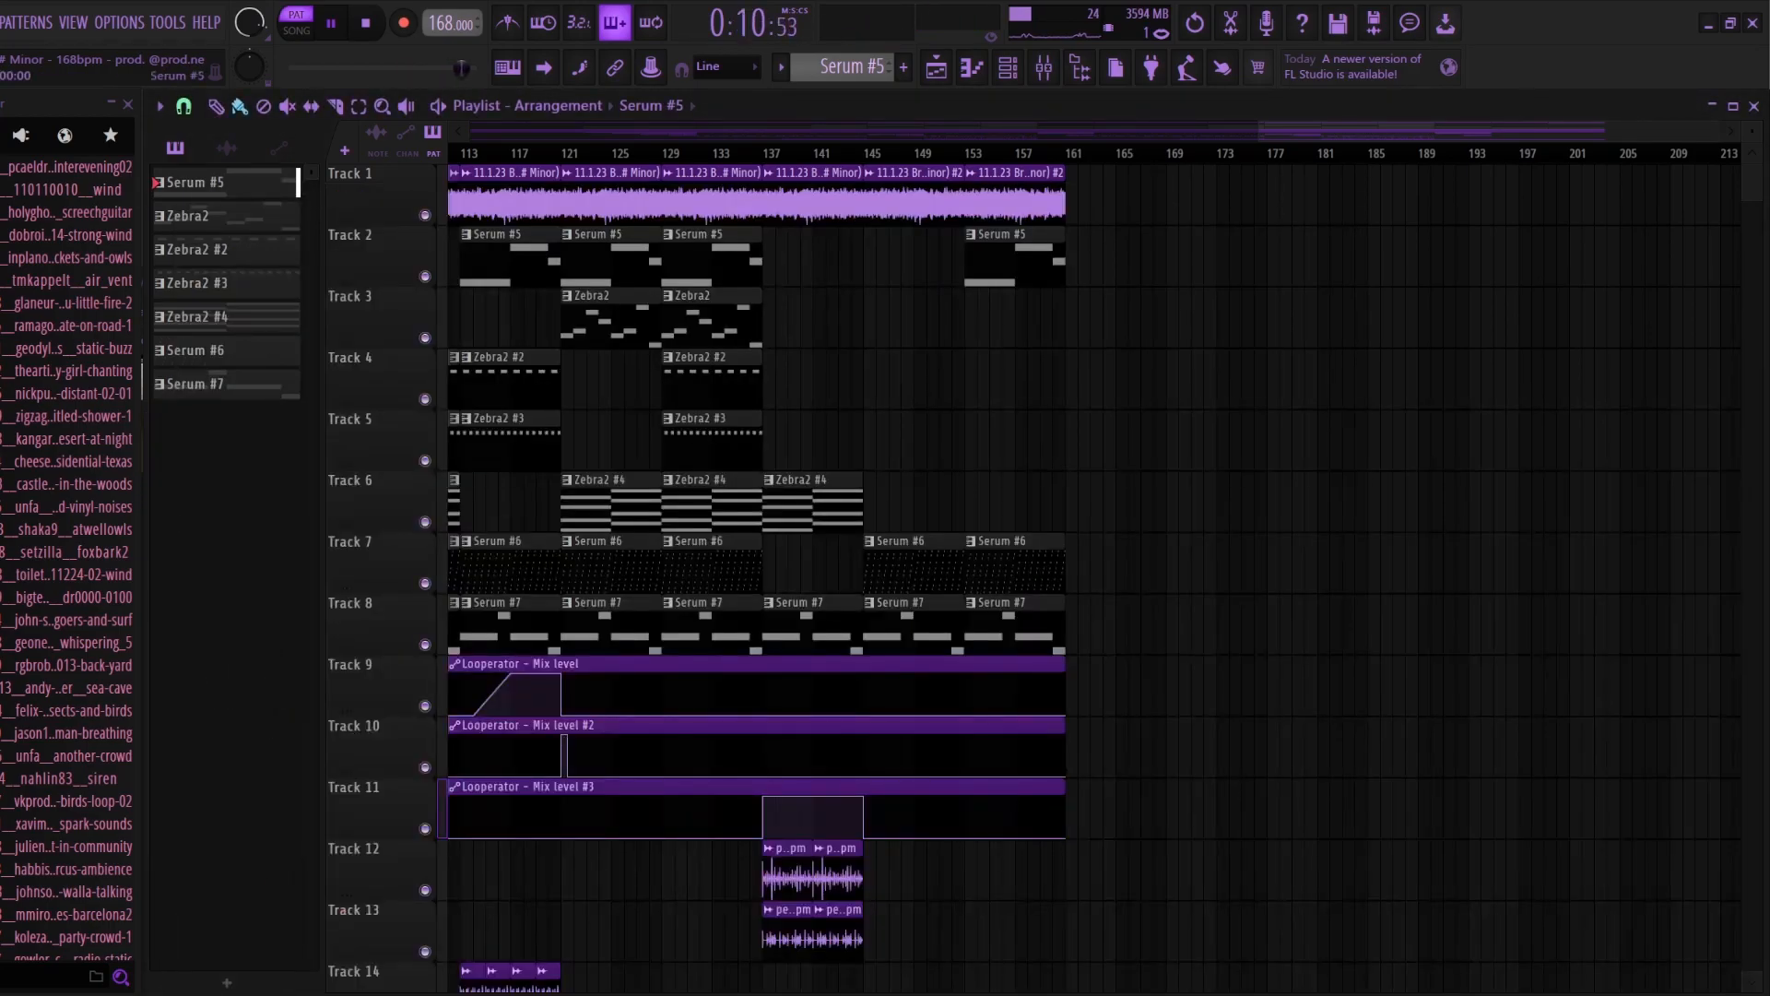
Step: Play the Serum #7 pattern alone and view the outro's lower playlist tracks
{"action": "left_click", "coordinate": [950, 620]}
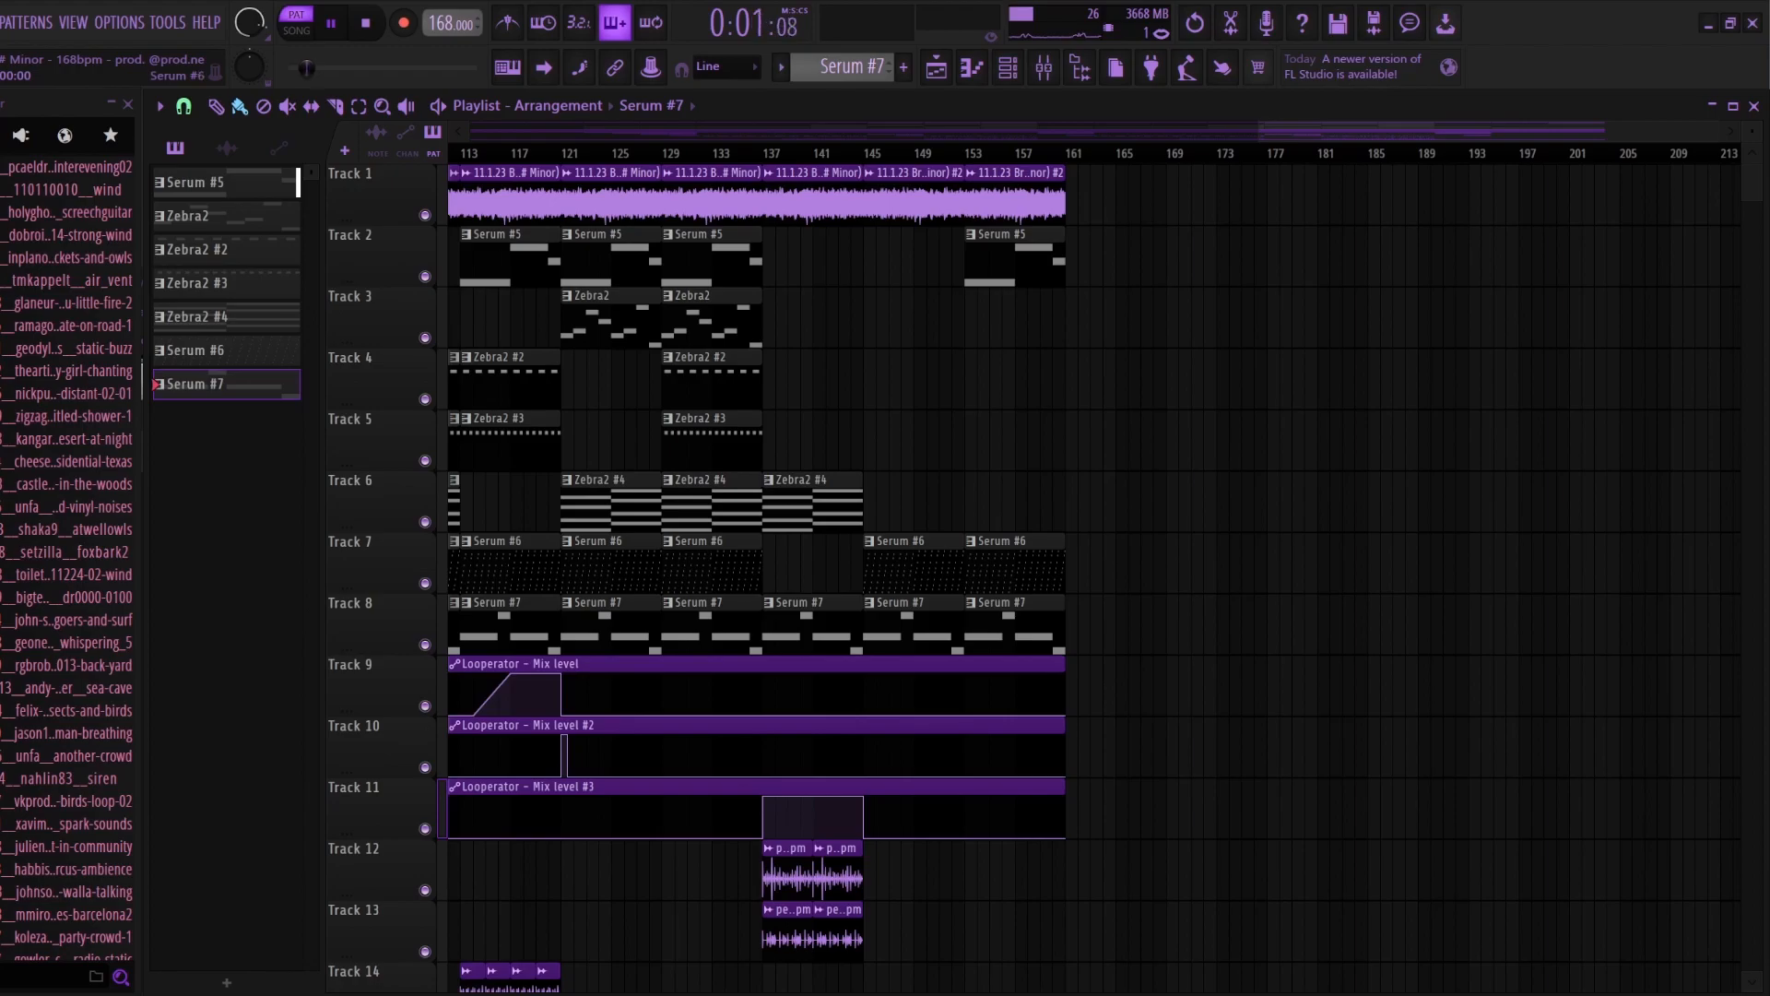
{"action": "scroll", "coordinate": [738, 572], "scroll_direction": "down", "scroll_amount": 3}
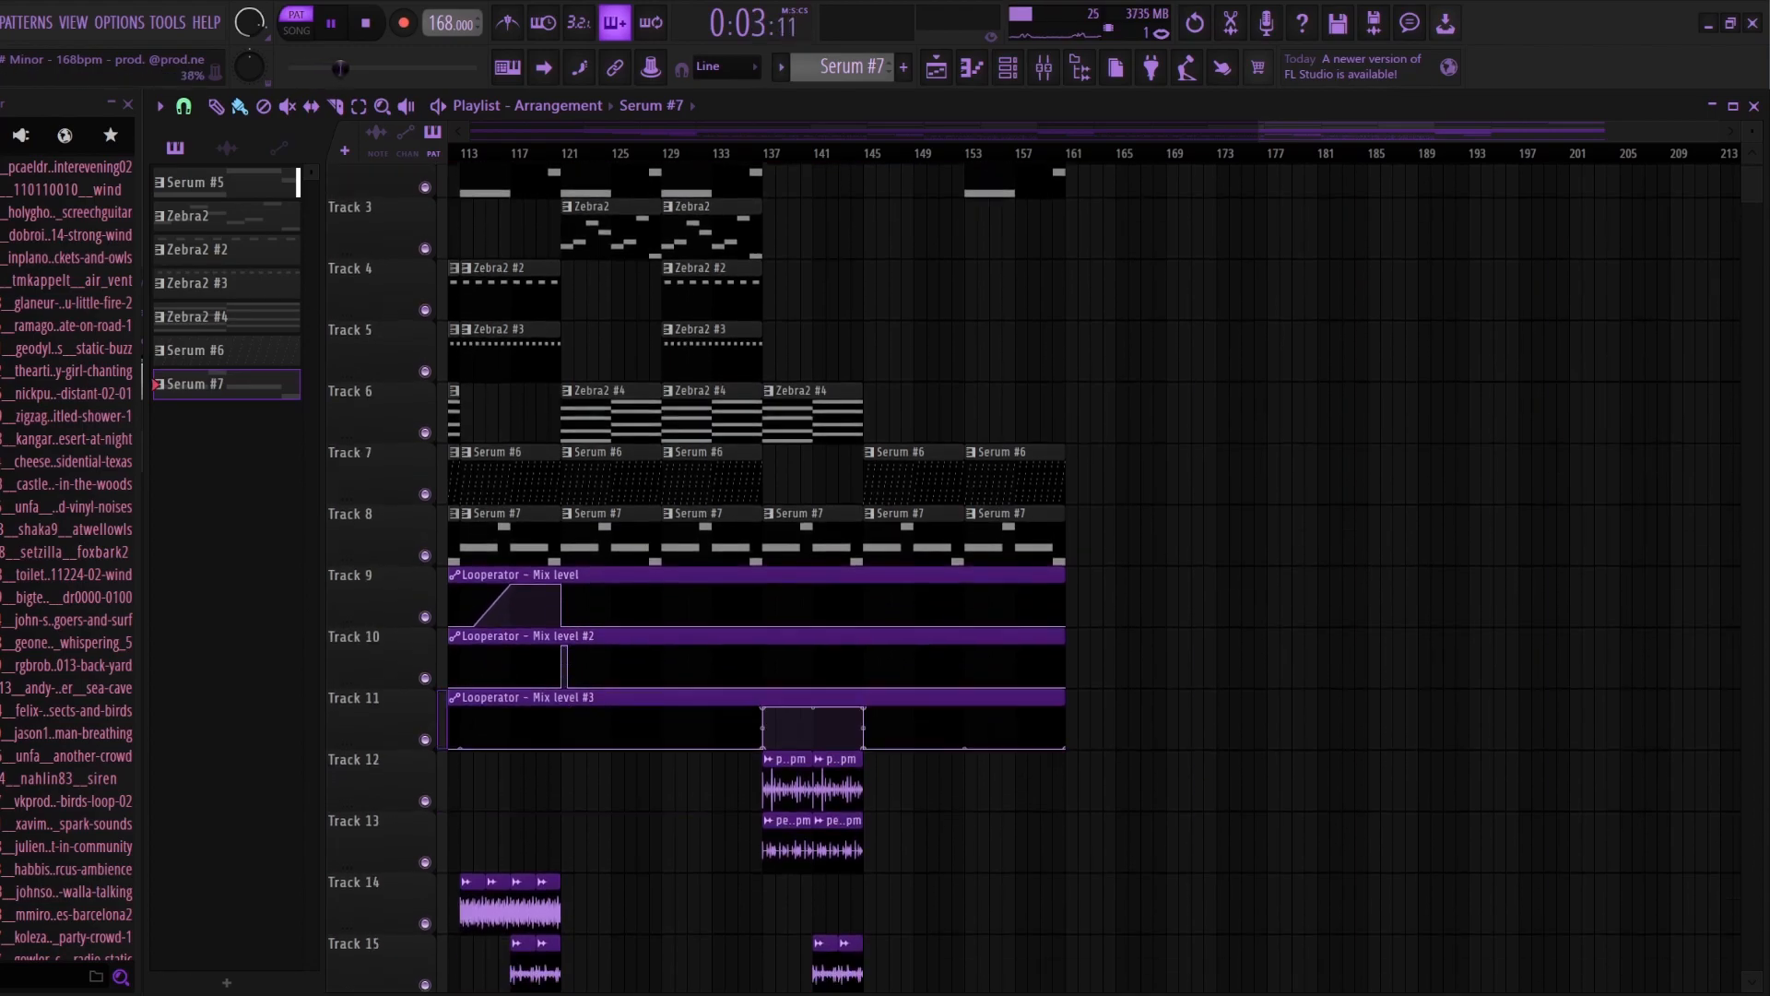
{"action": "scroll", "coordinate": [738, 571], "scroll_direction": "down", "scroll_amount": 7}
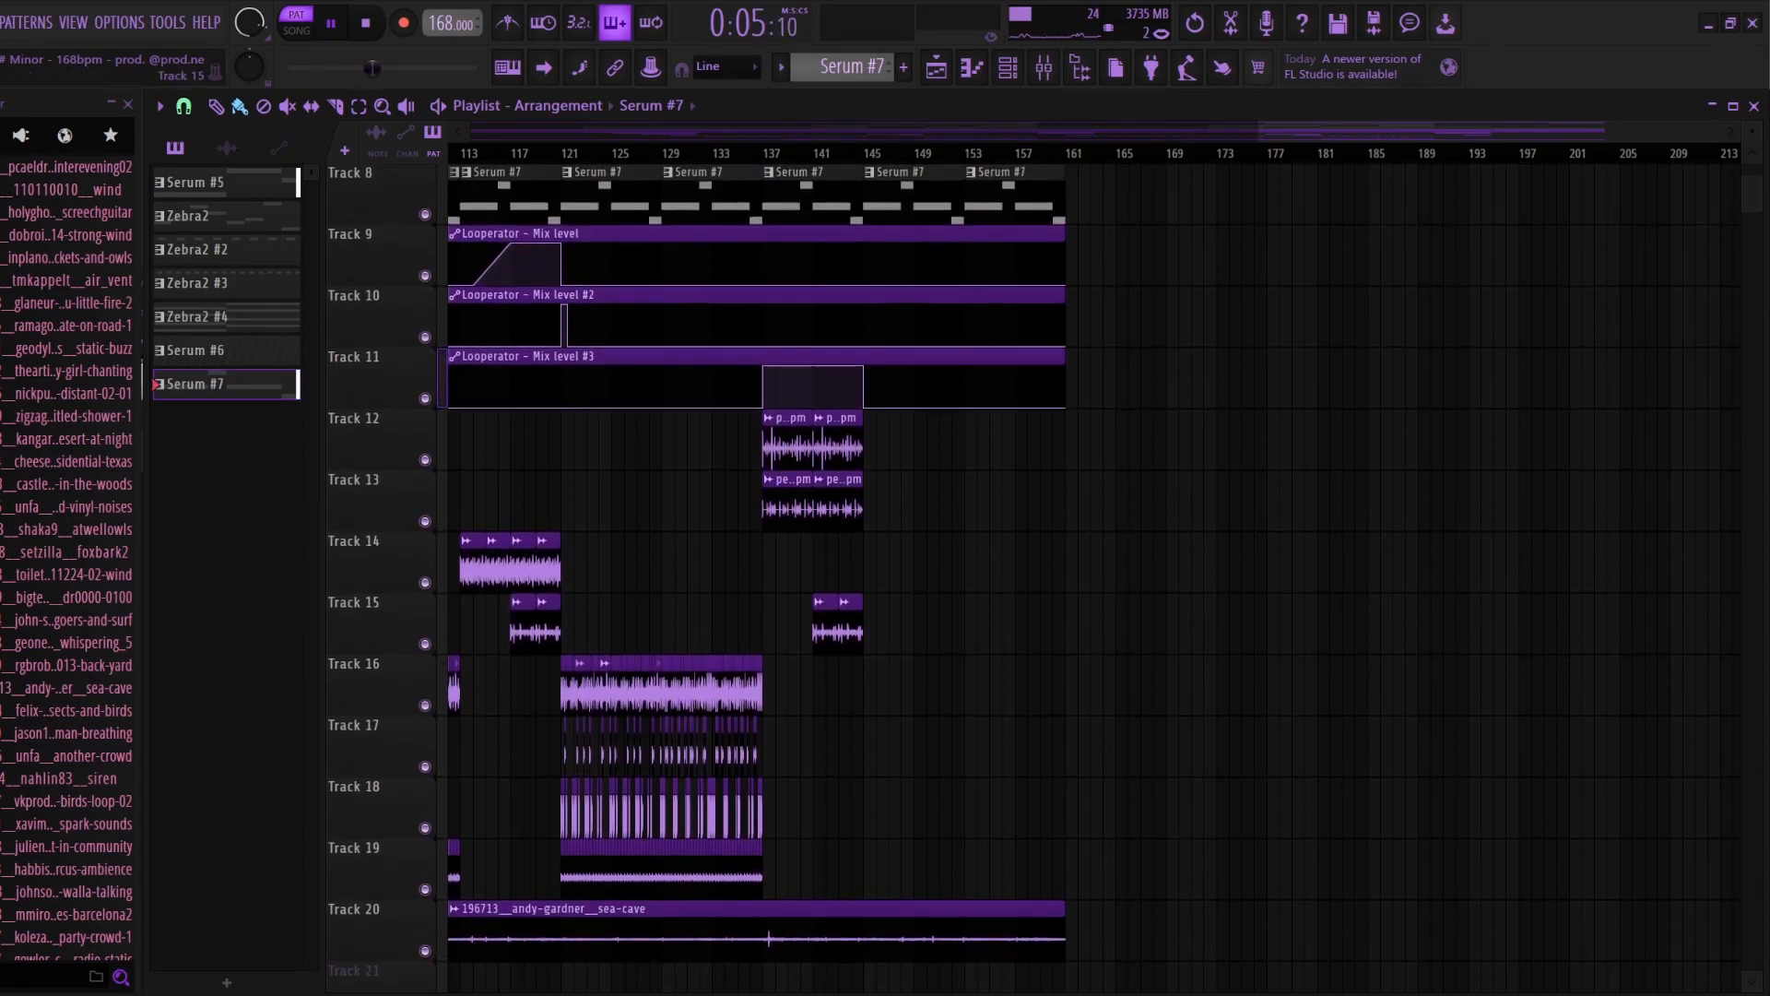
Step: Open the sea-cave audio clip's settings on Track 20 alongside its mixer track
{"action": "double_click", "coordinate": [756, 728]}
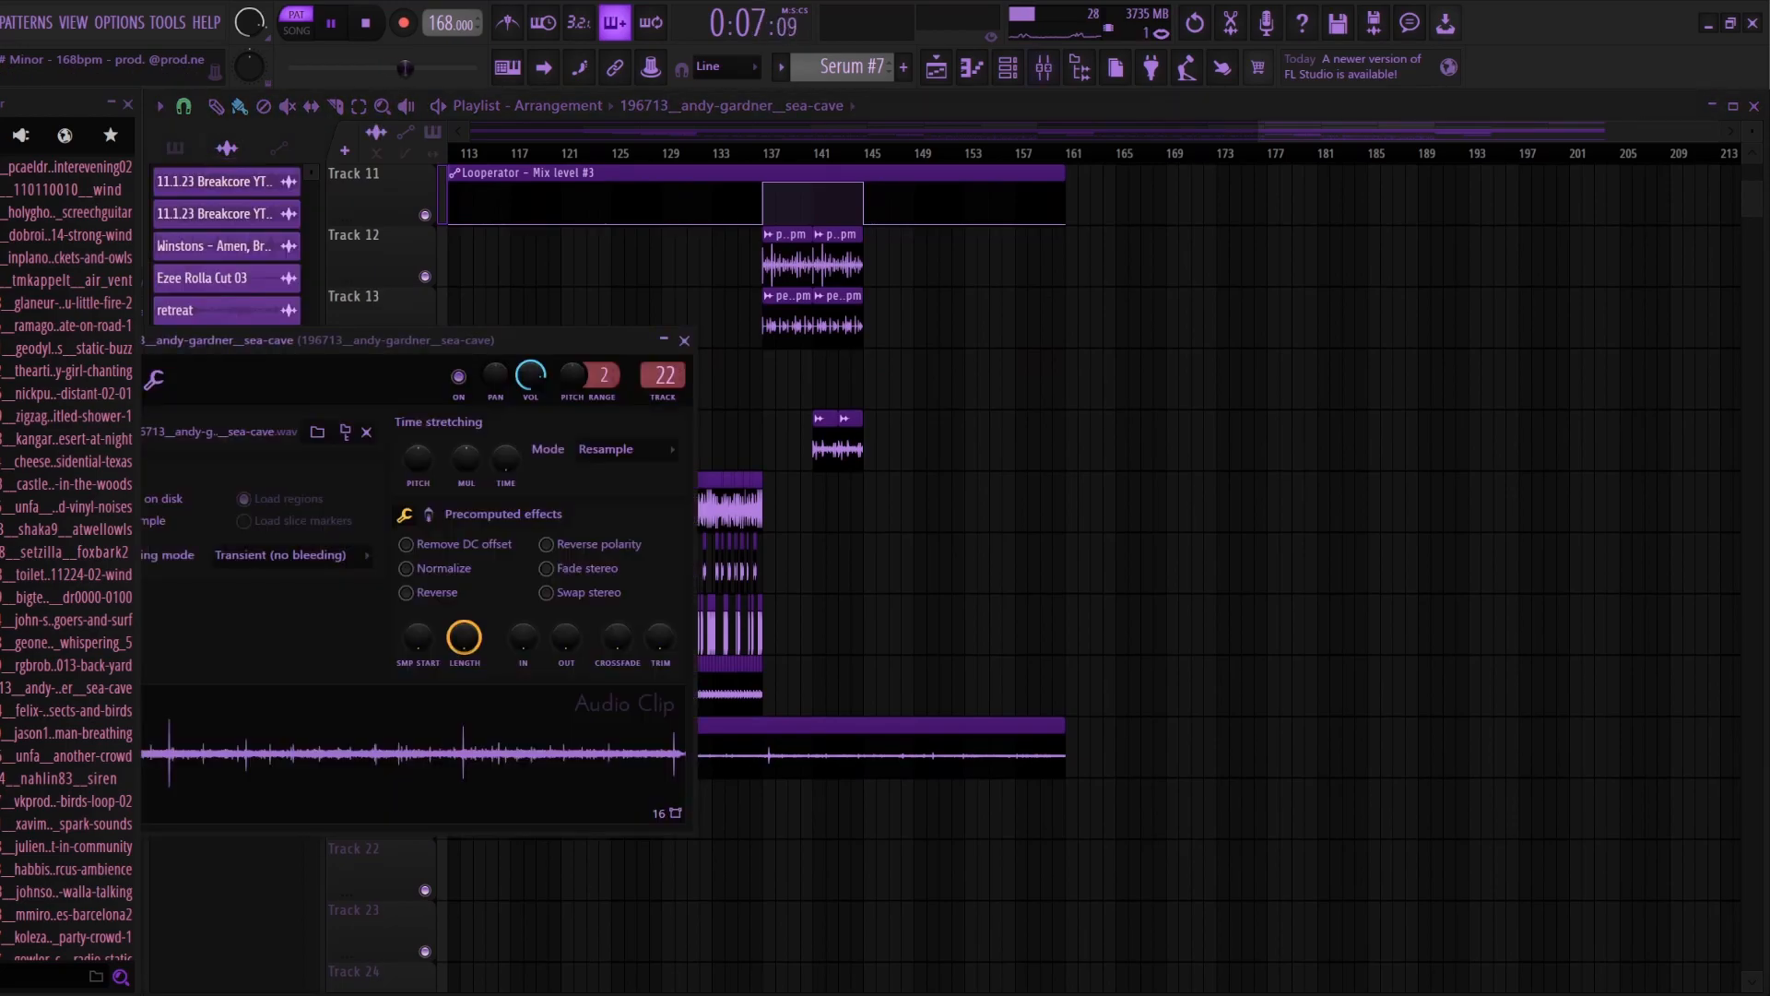
{"action": "left_click", "coordinate": [1043, 67]}
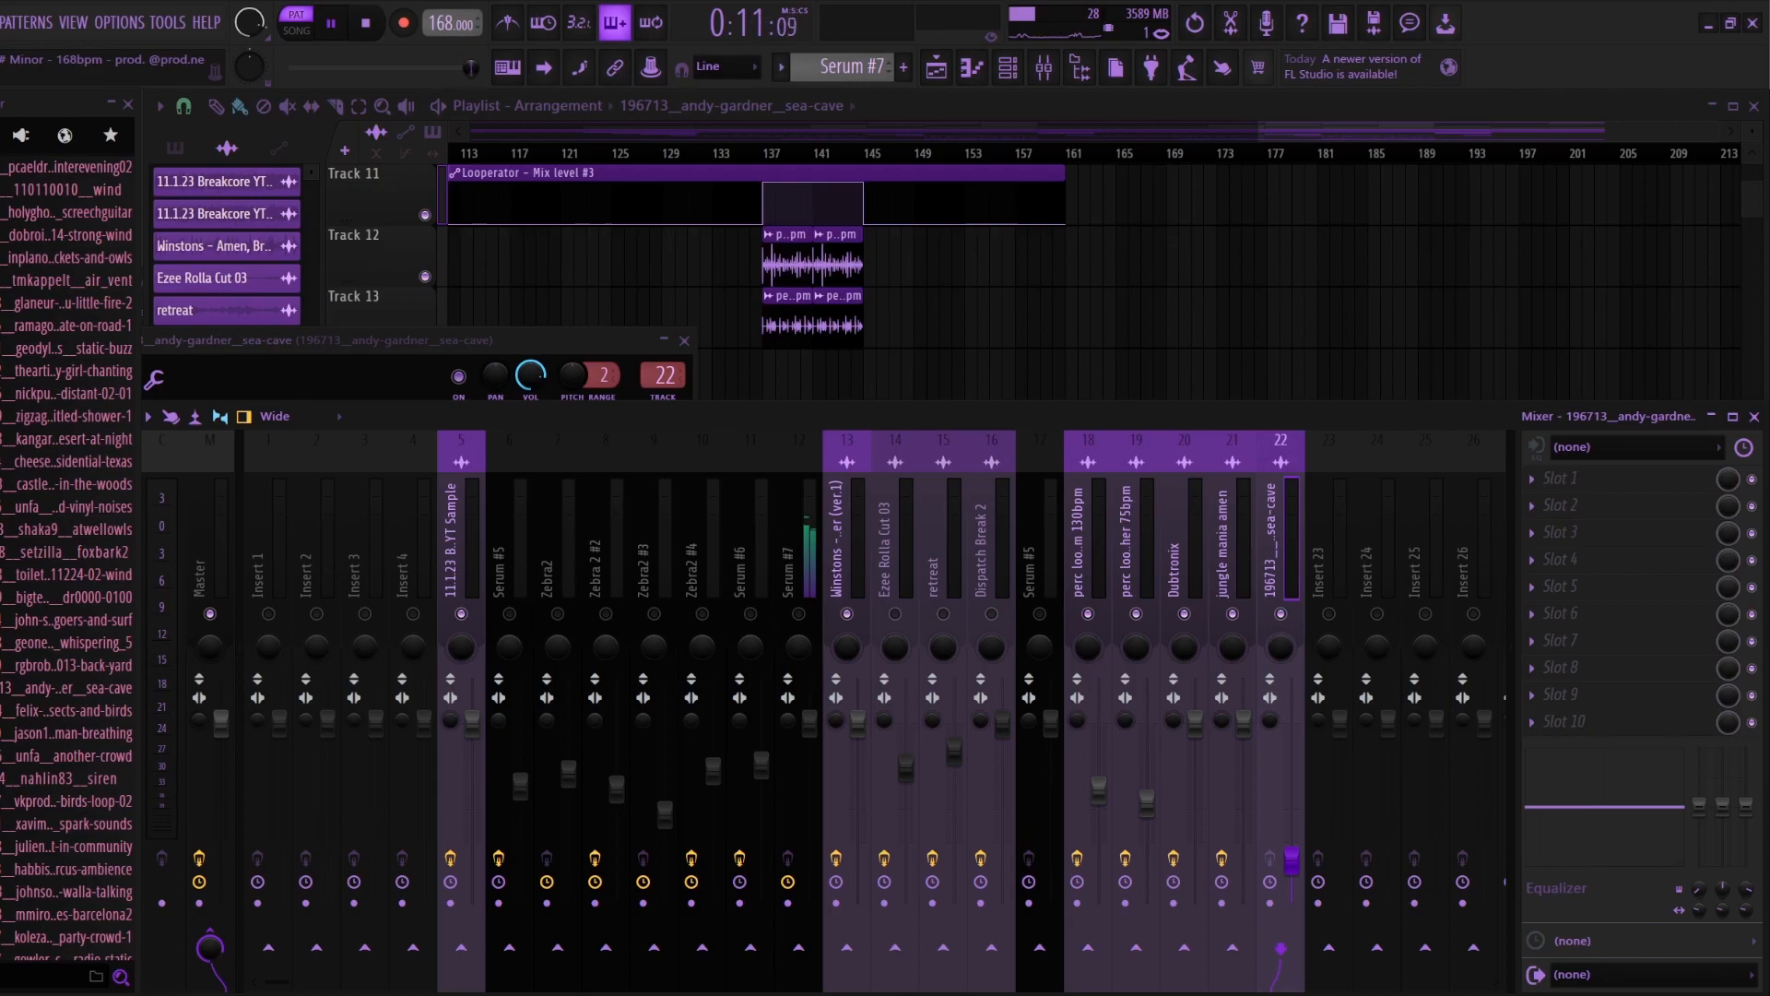
{"action": "left_click_drag", "start_coordinate": [544, 341], "coordinate": [836, 332]}
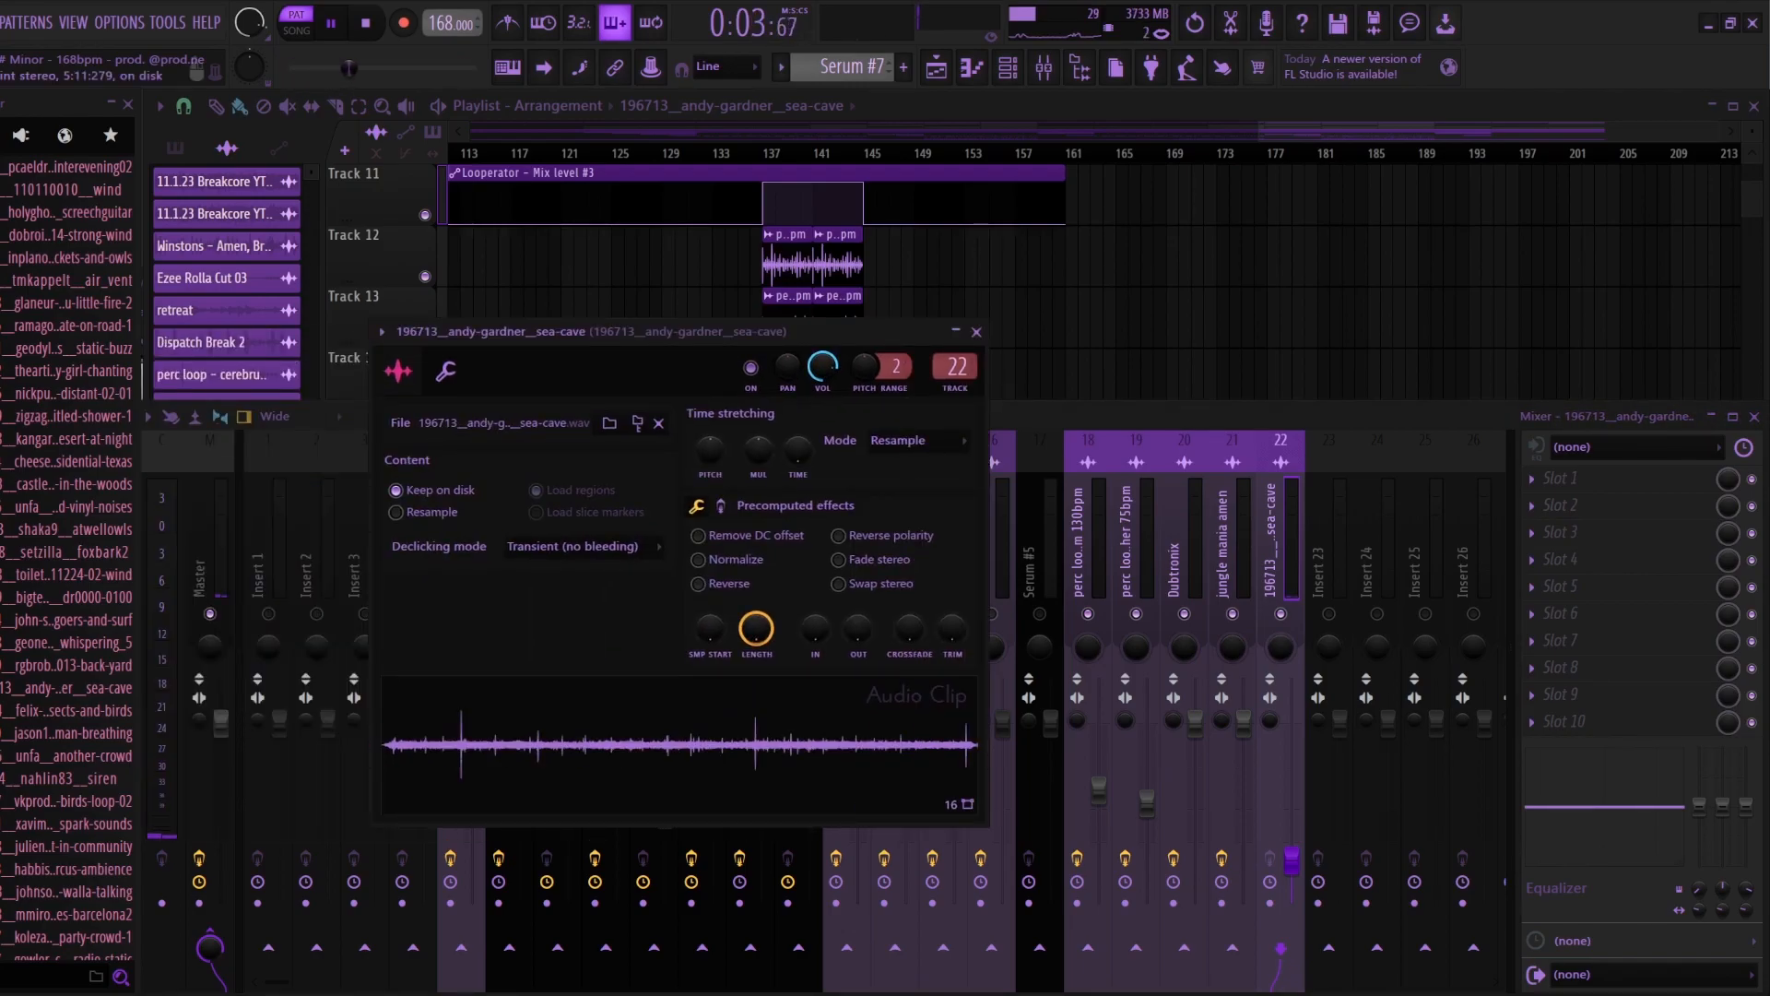
Step: Raise the sea-cave mixer track's volume to audition the ambience, undo the change, stop playback, and return to the playlist
{"action": "left_click_drag", "start_coordinate": [1292, 860], "coordinate": [1292, 730]}
{"action": "key", "text": "F9"}
{"action": "double_click", "coordinate": [737, 727]}
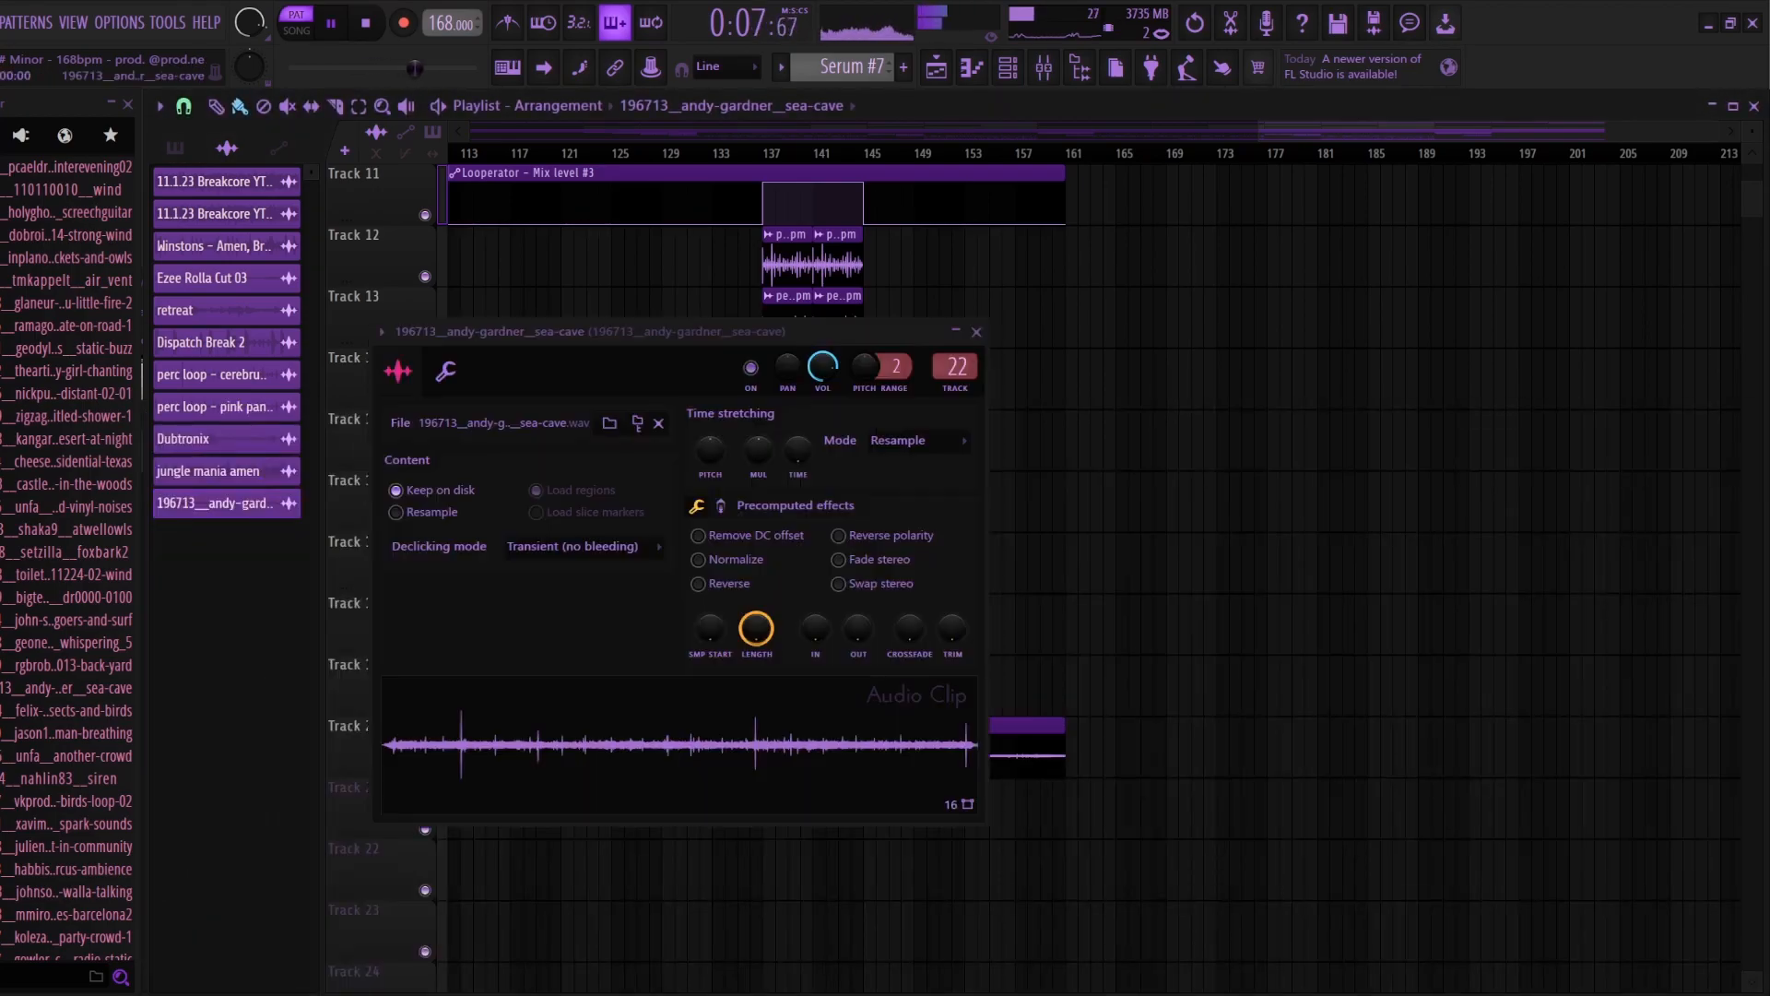
{"action": "key", "text": "F9"}
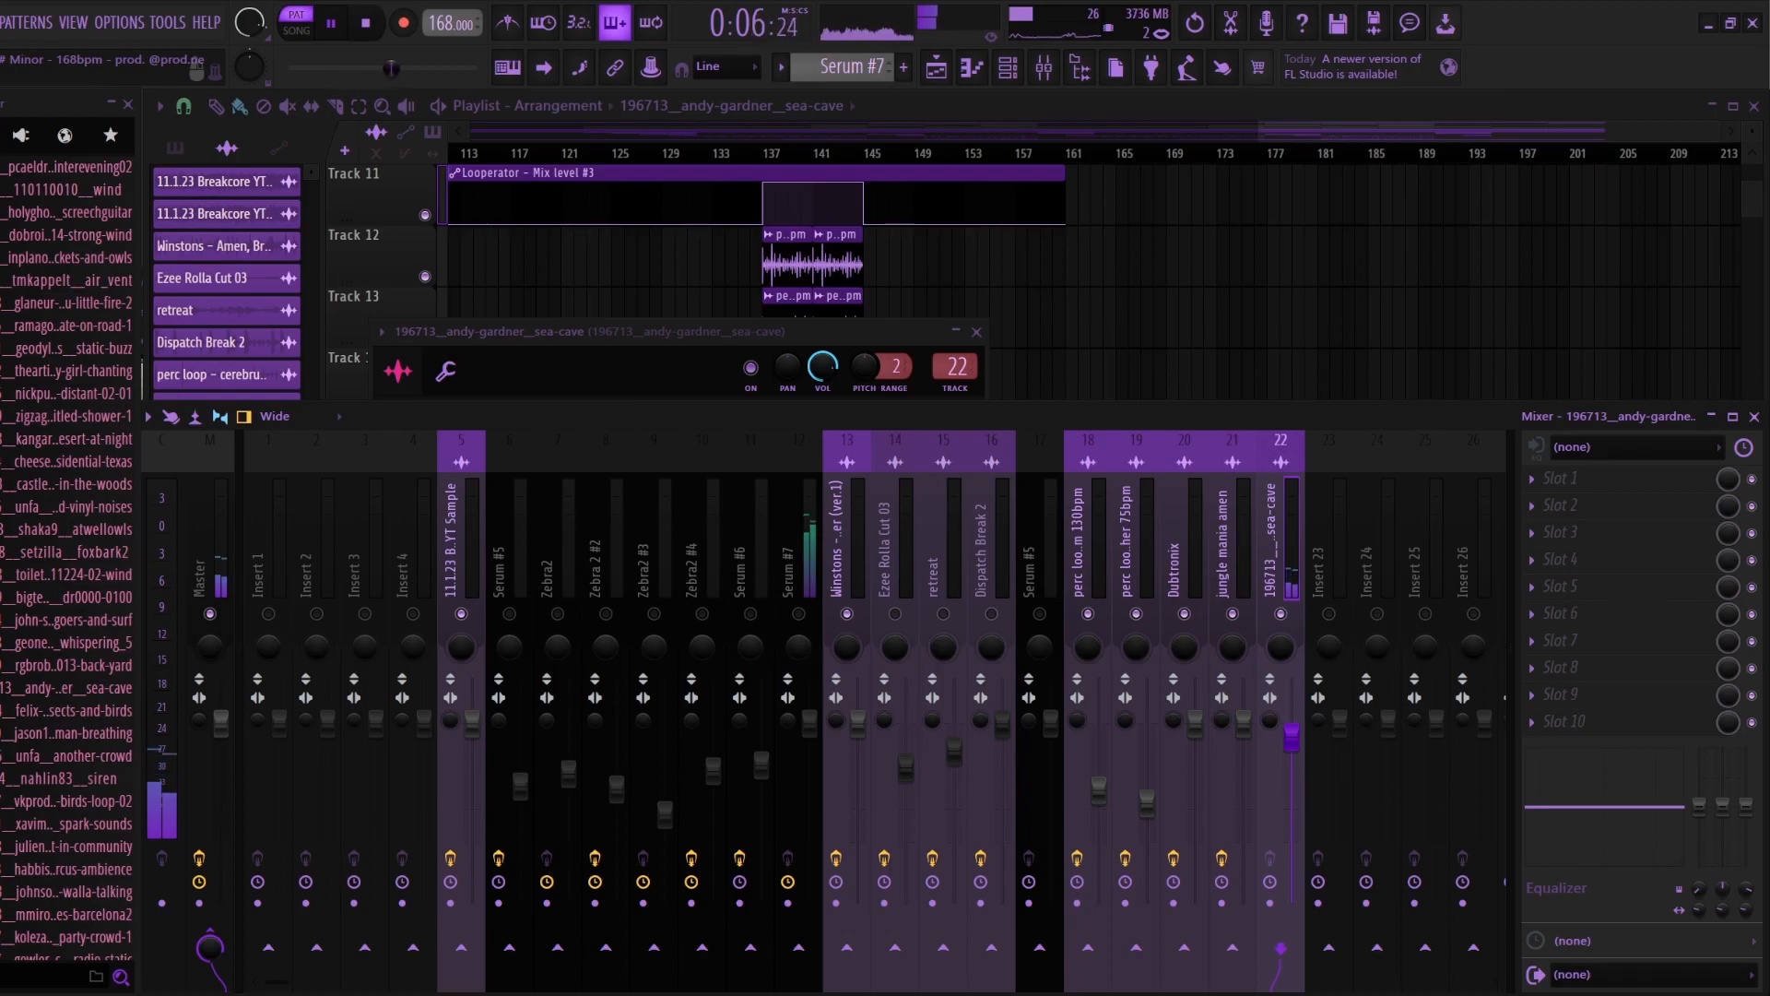
{"action": "key", "text": "ctrl+z"}
{"action": "key", "text": "space"}
{"action": "key", "text": "F5"}
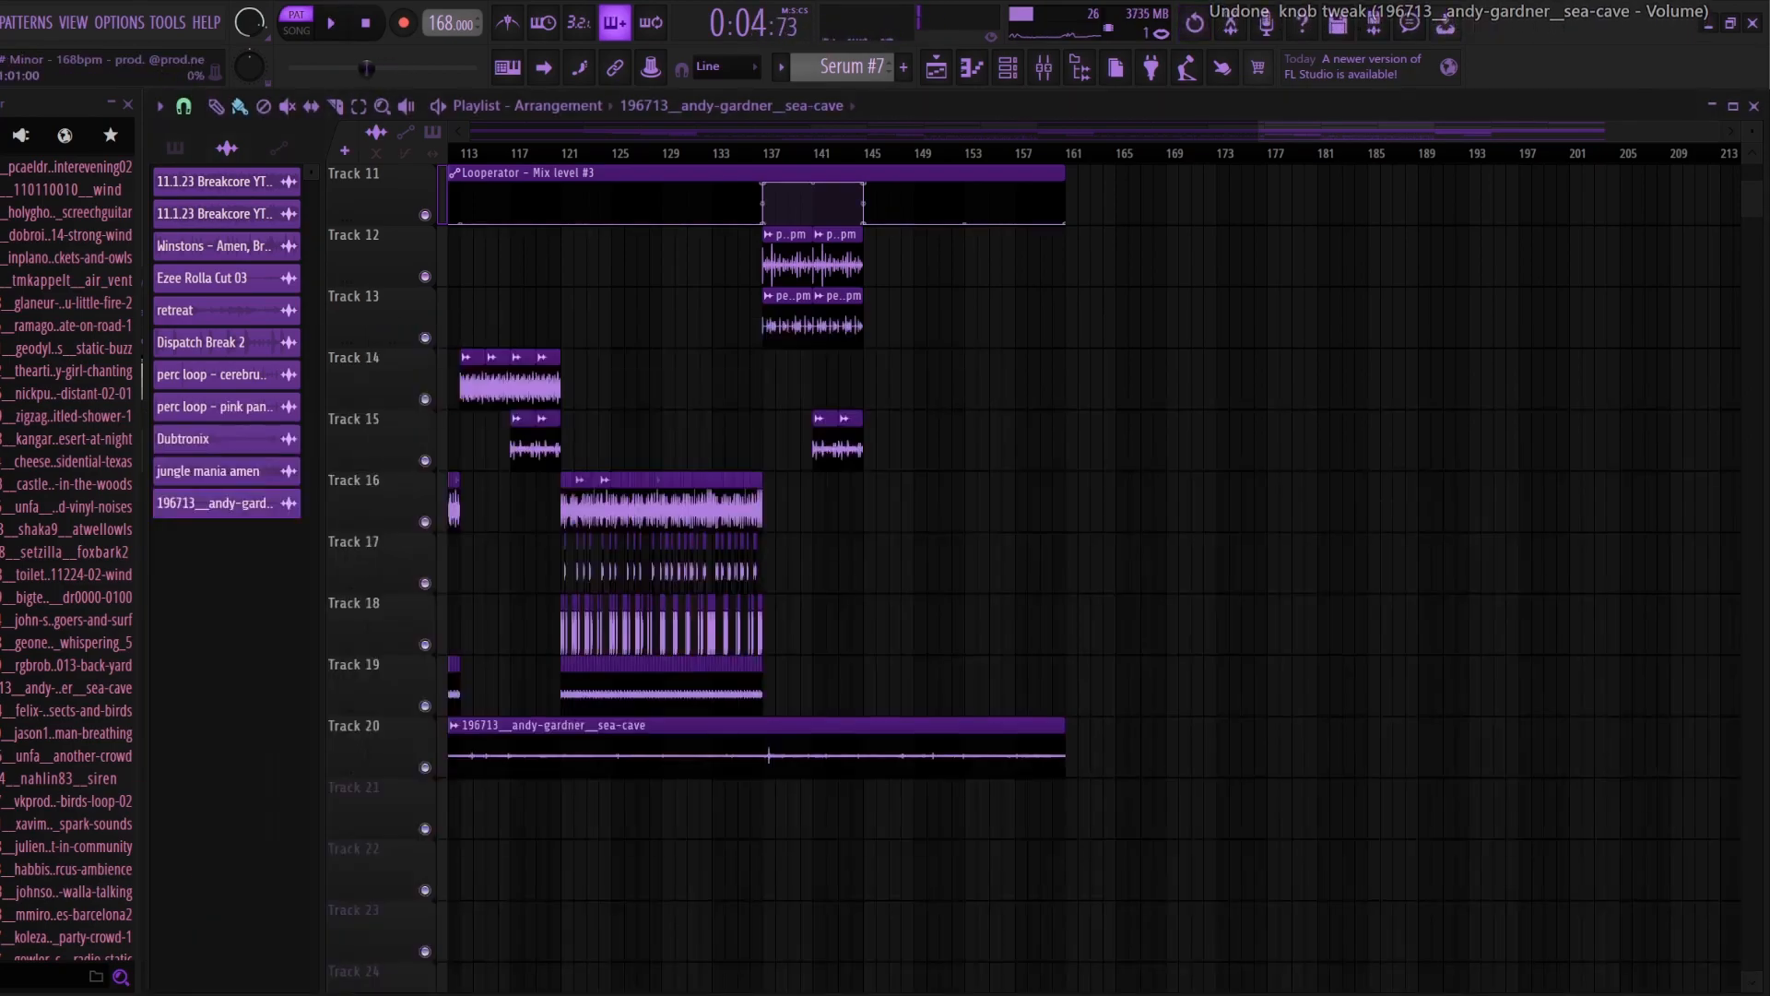
Step: Unmute all tracks in the mixer
{"action": "scroll", "coordinate": [1093, 554], "scroll_direction": "down", "scroll_amount": 6}
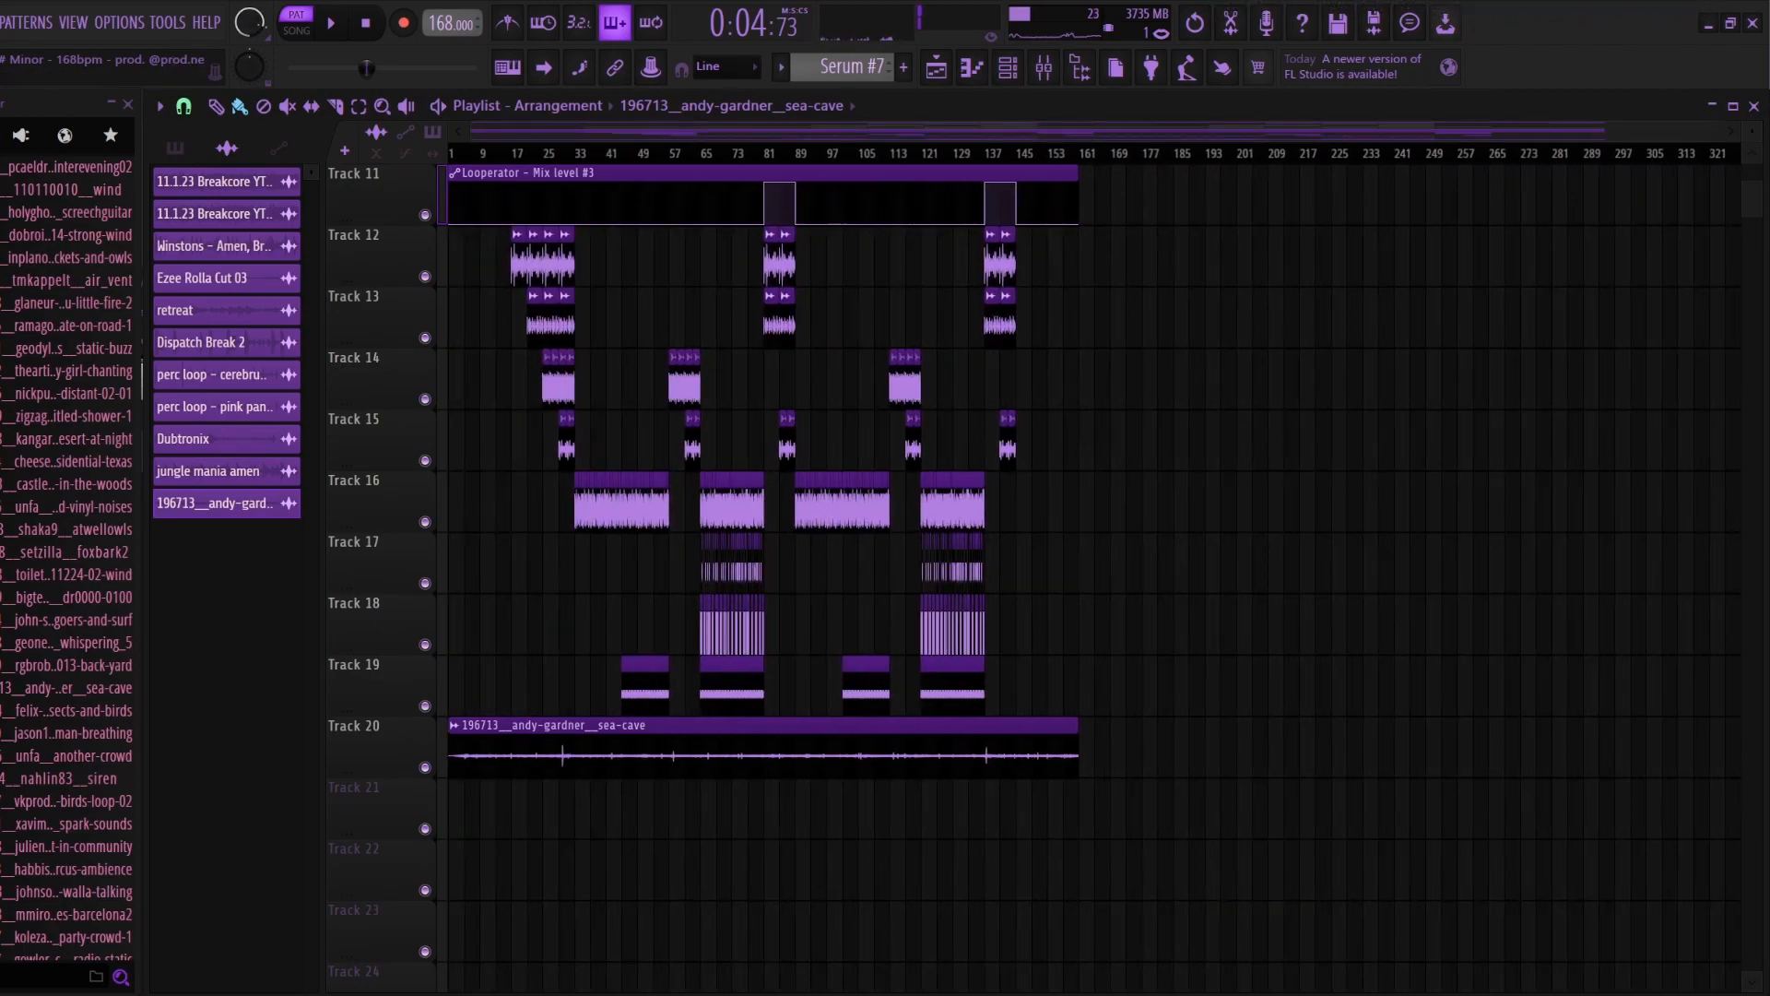
{"action": "scroll", "coordinate": [1093, 253], "scroll_direction": "up", "scroll_amount": 6}
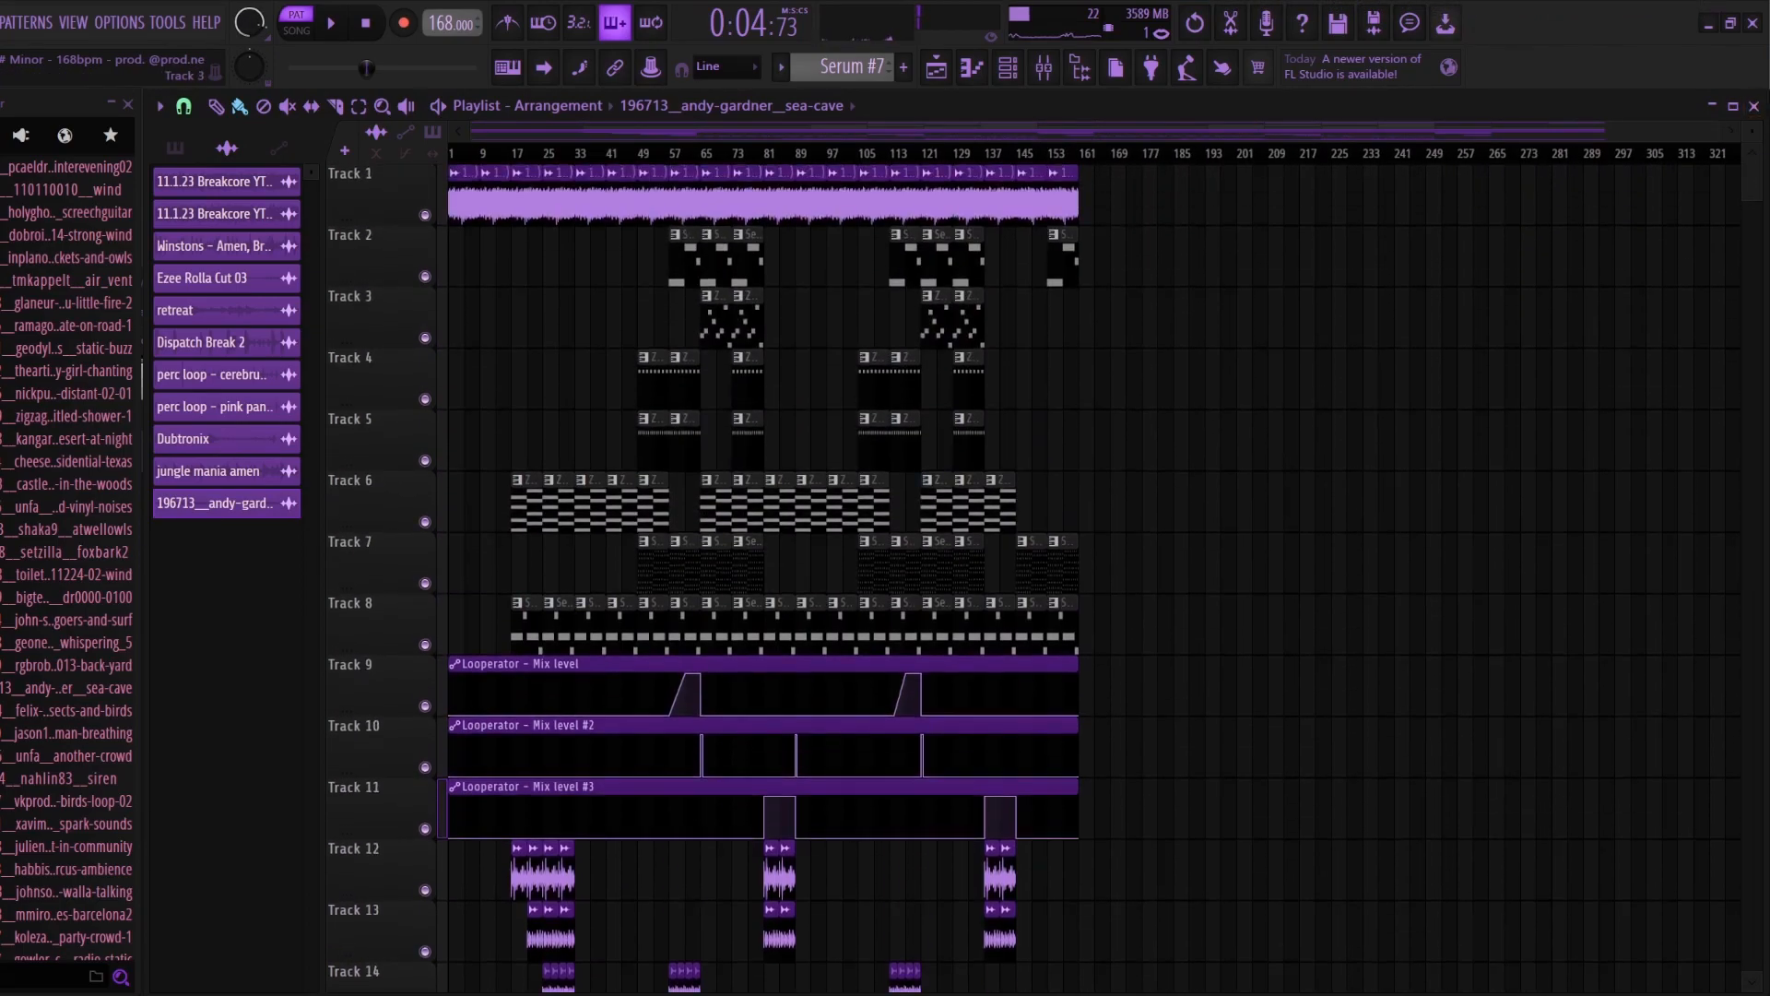
{"action": "left_click", "coordinate": [1044, 67]}
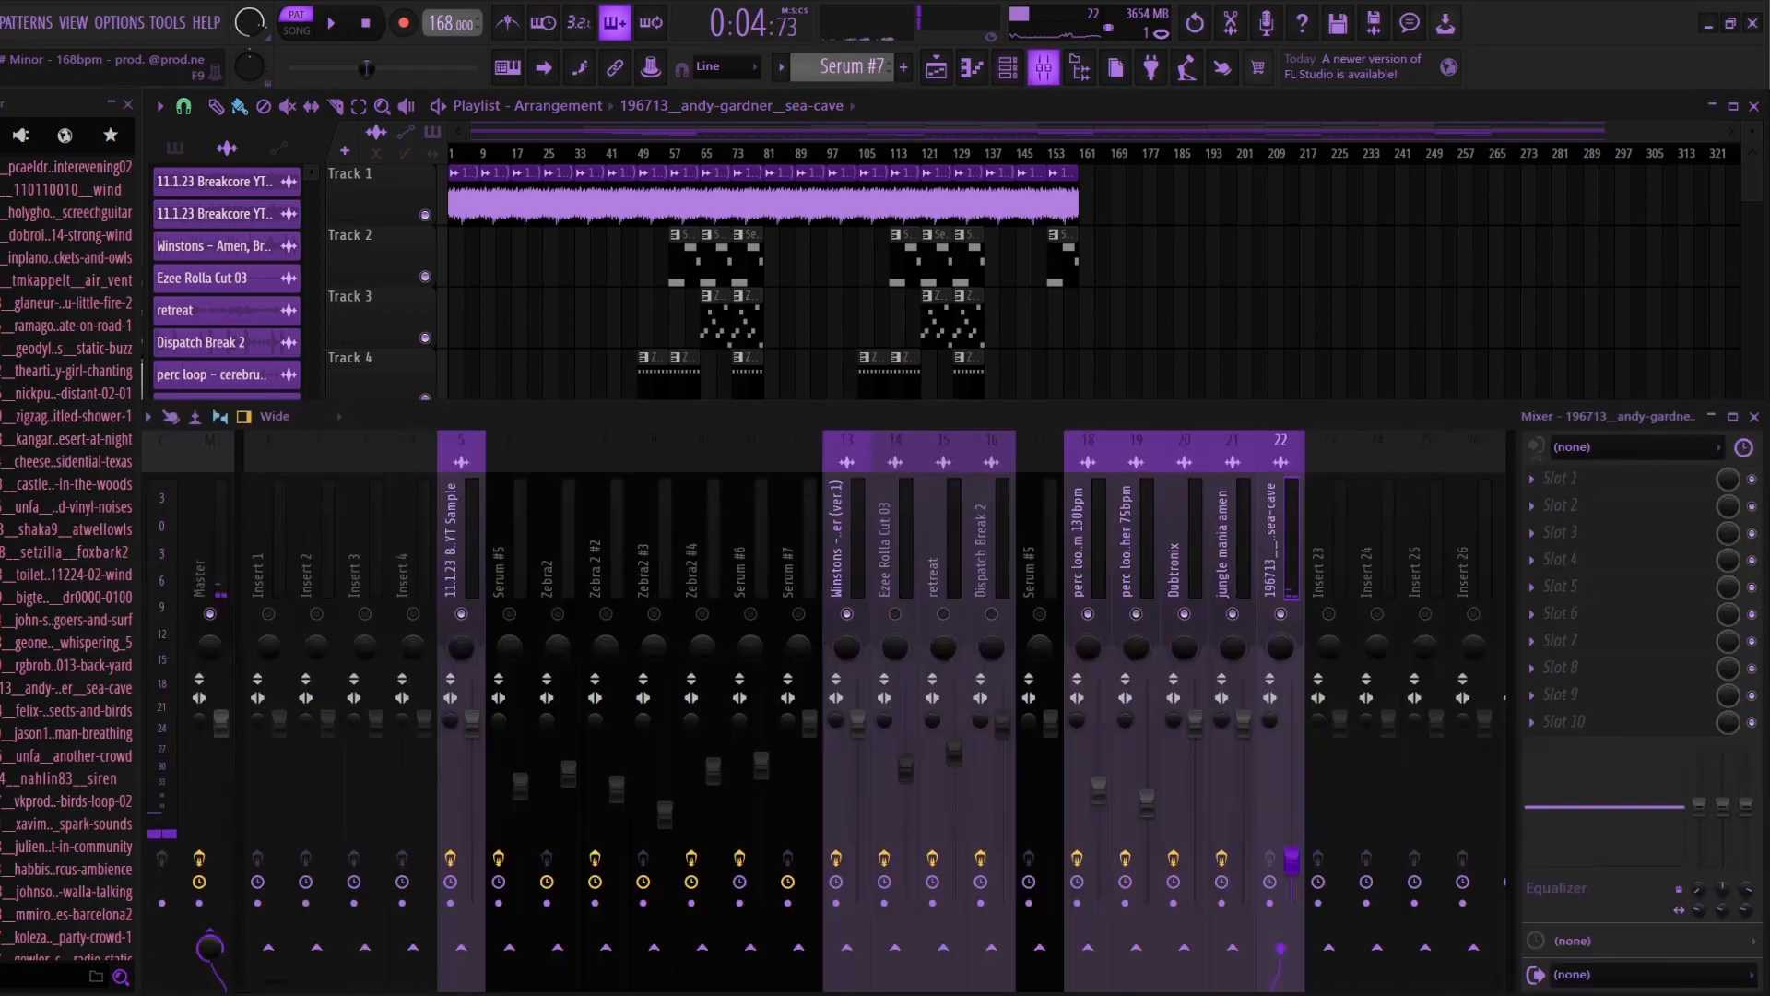
{"action": "right_click", "coordinate": [210, 613]}
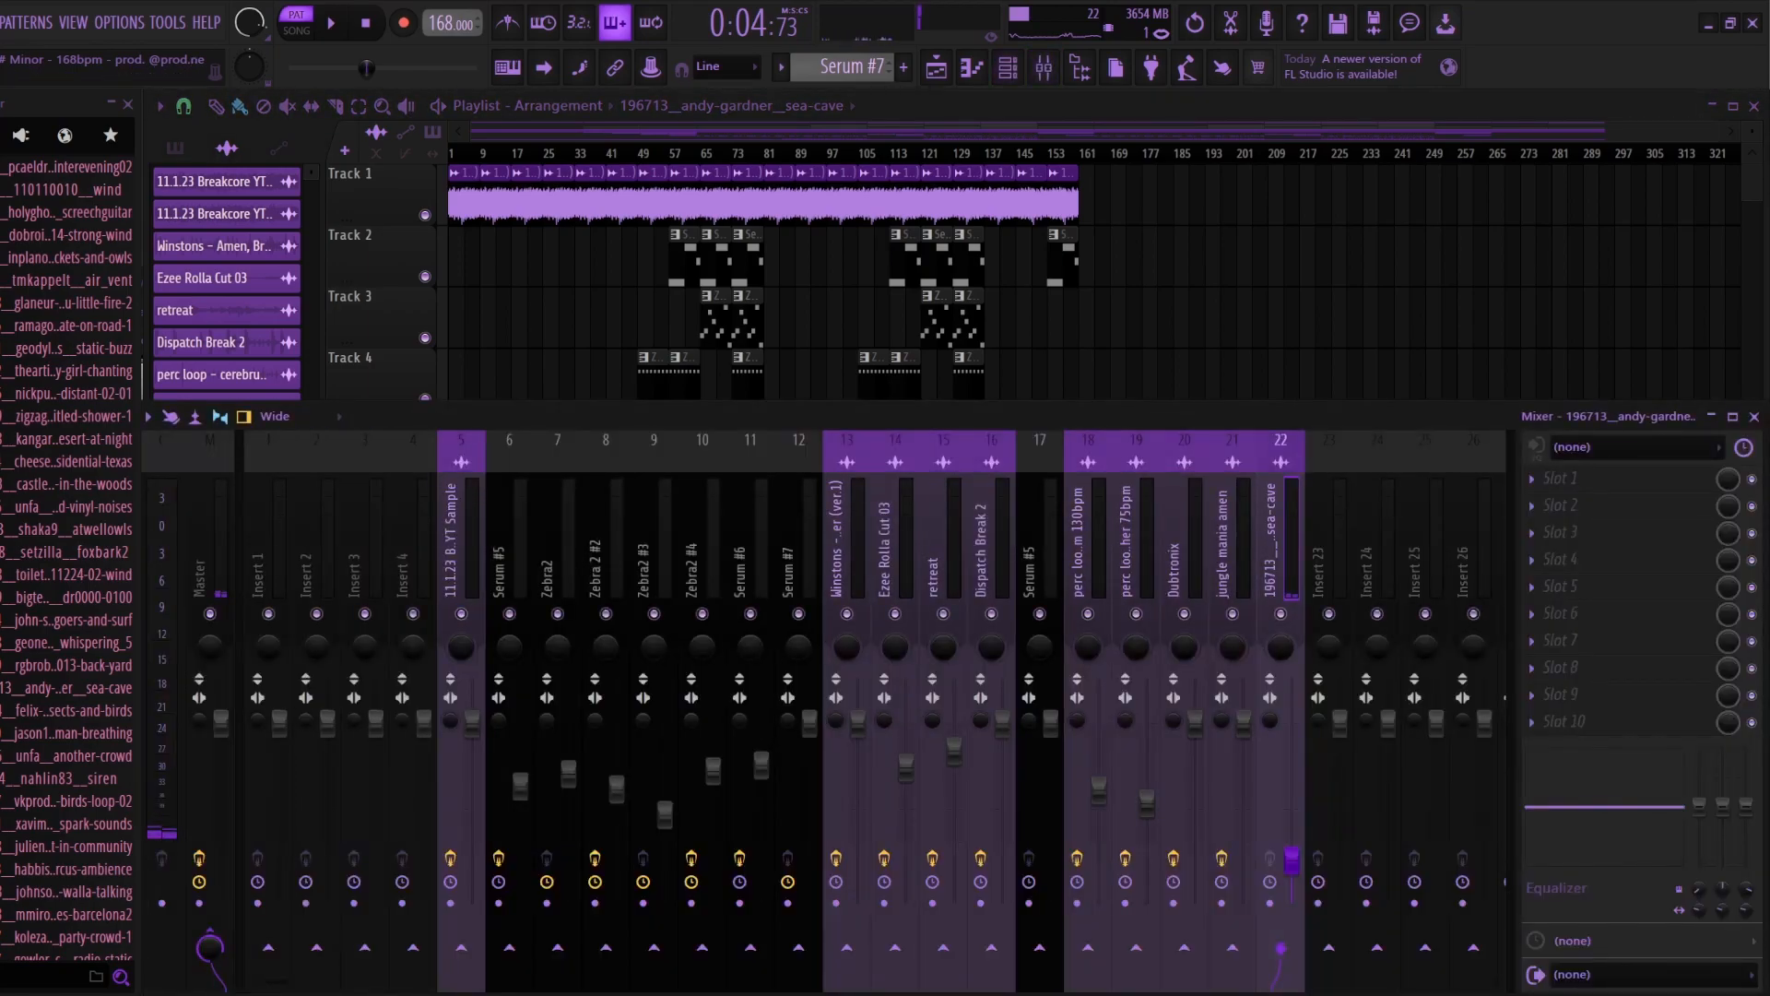
Step: Open Ozone 11 on the master mixer track, view its global iZotope preset categories, and close the preset manager
{"action": "left_click", "coordinate": [203, 563]}
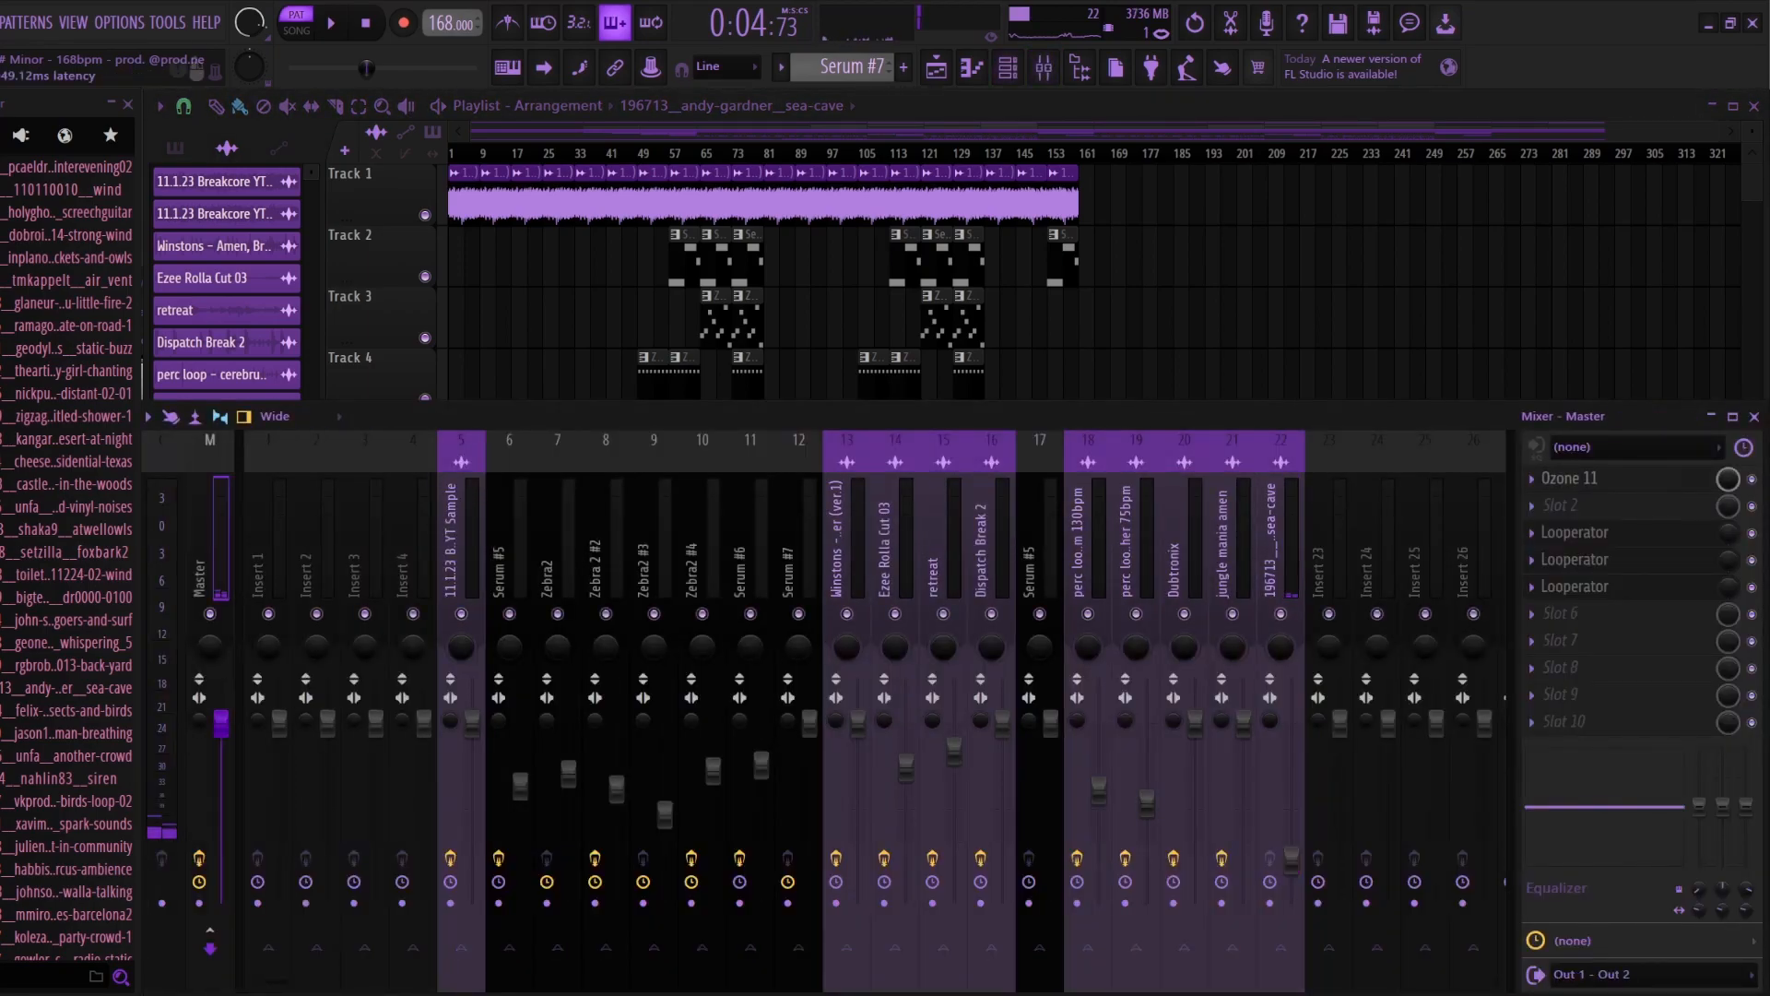
{"action": "left_click", "coordinate": [1570, 479]}
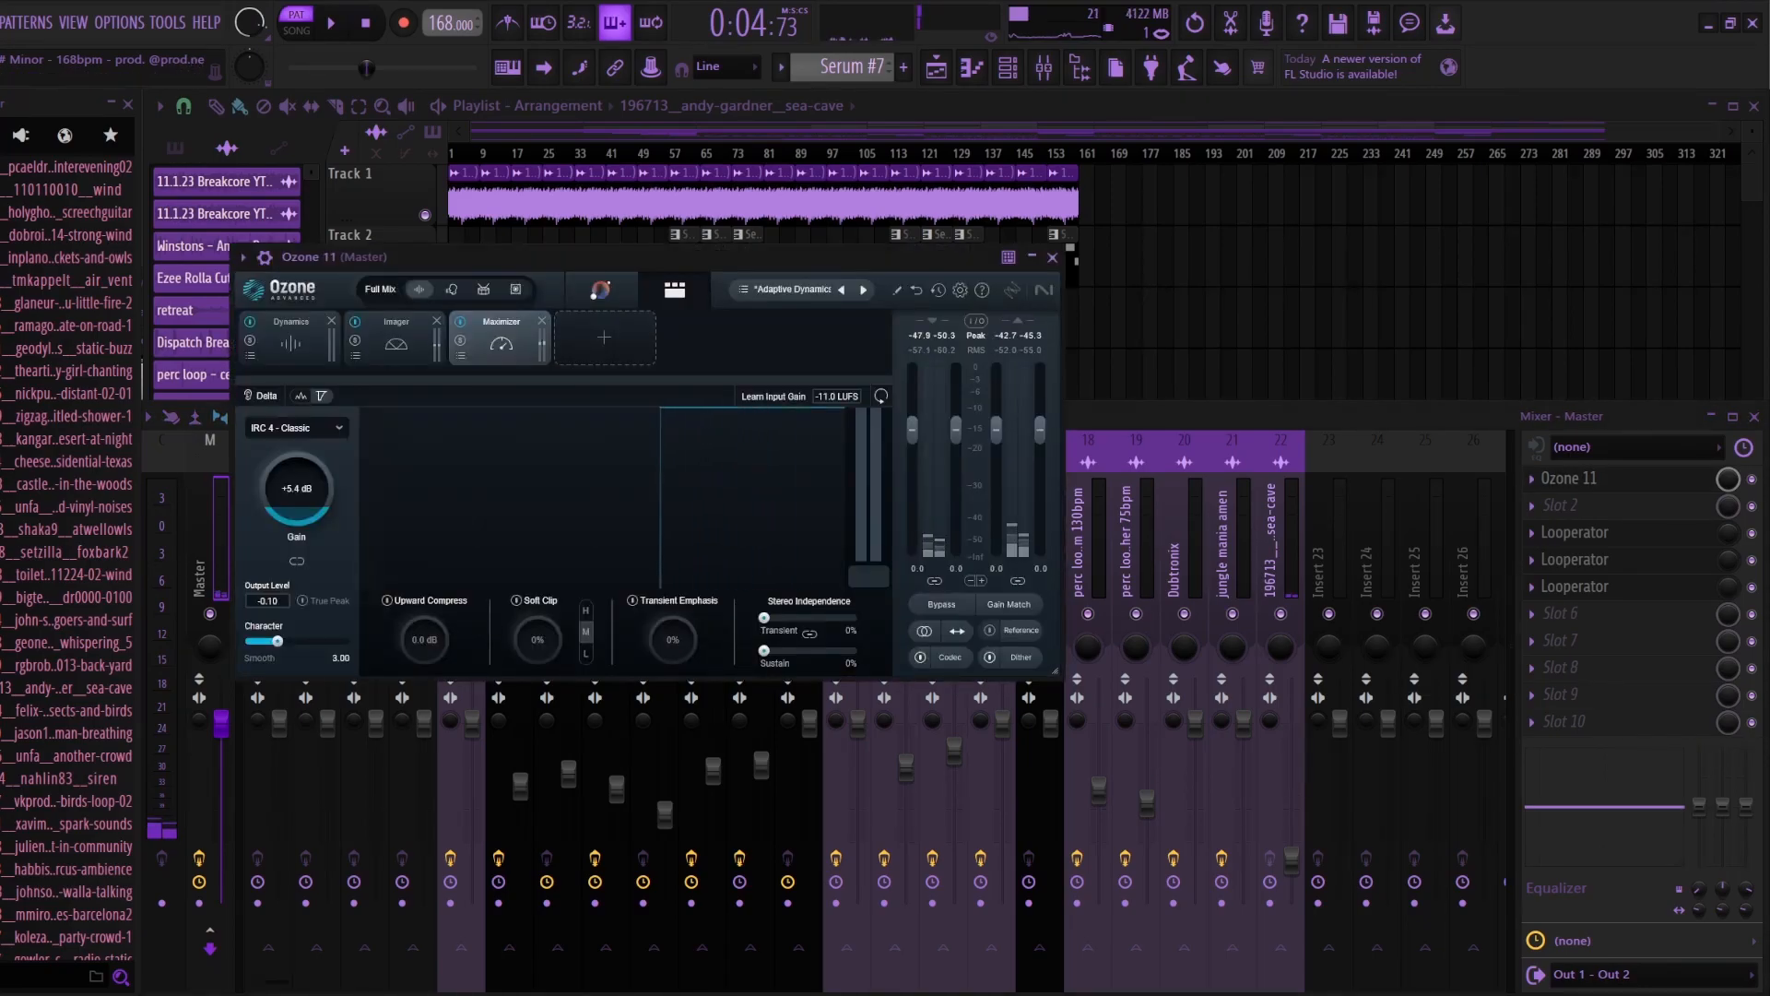
{"action": "left_click", "coordinate": [786, 289]}
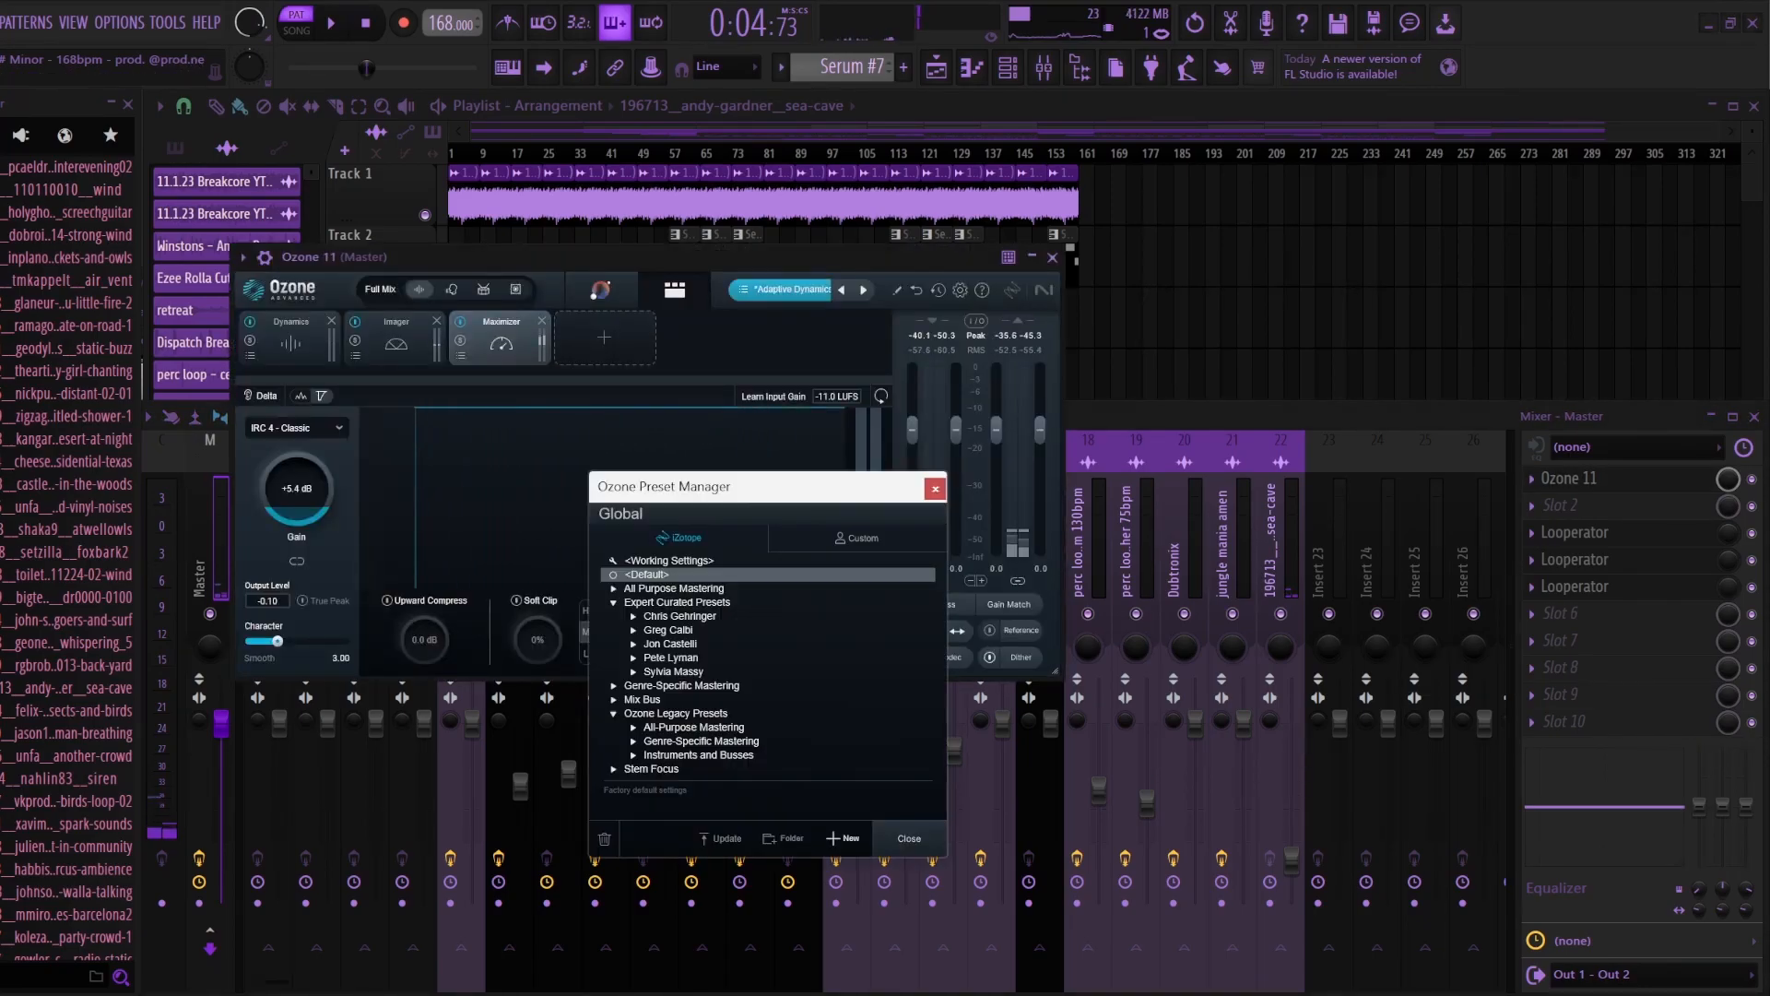
{"action": "left_click", "coordinate": [633, 728]}
{"action": "left_click", "coordinate": [633, 727]}
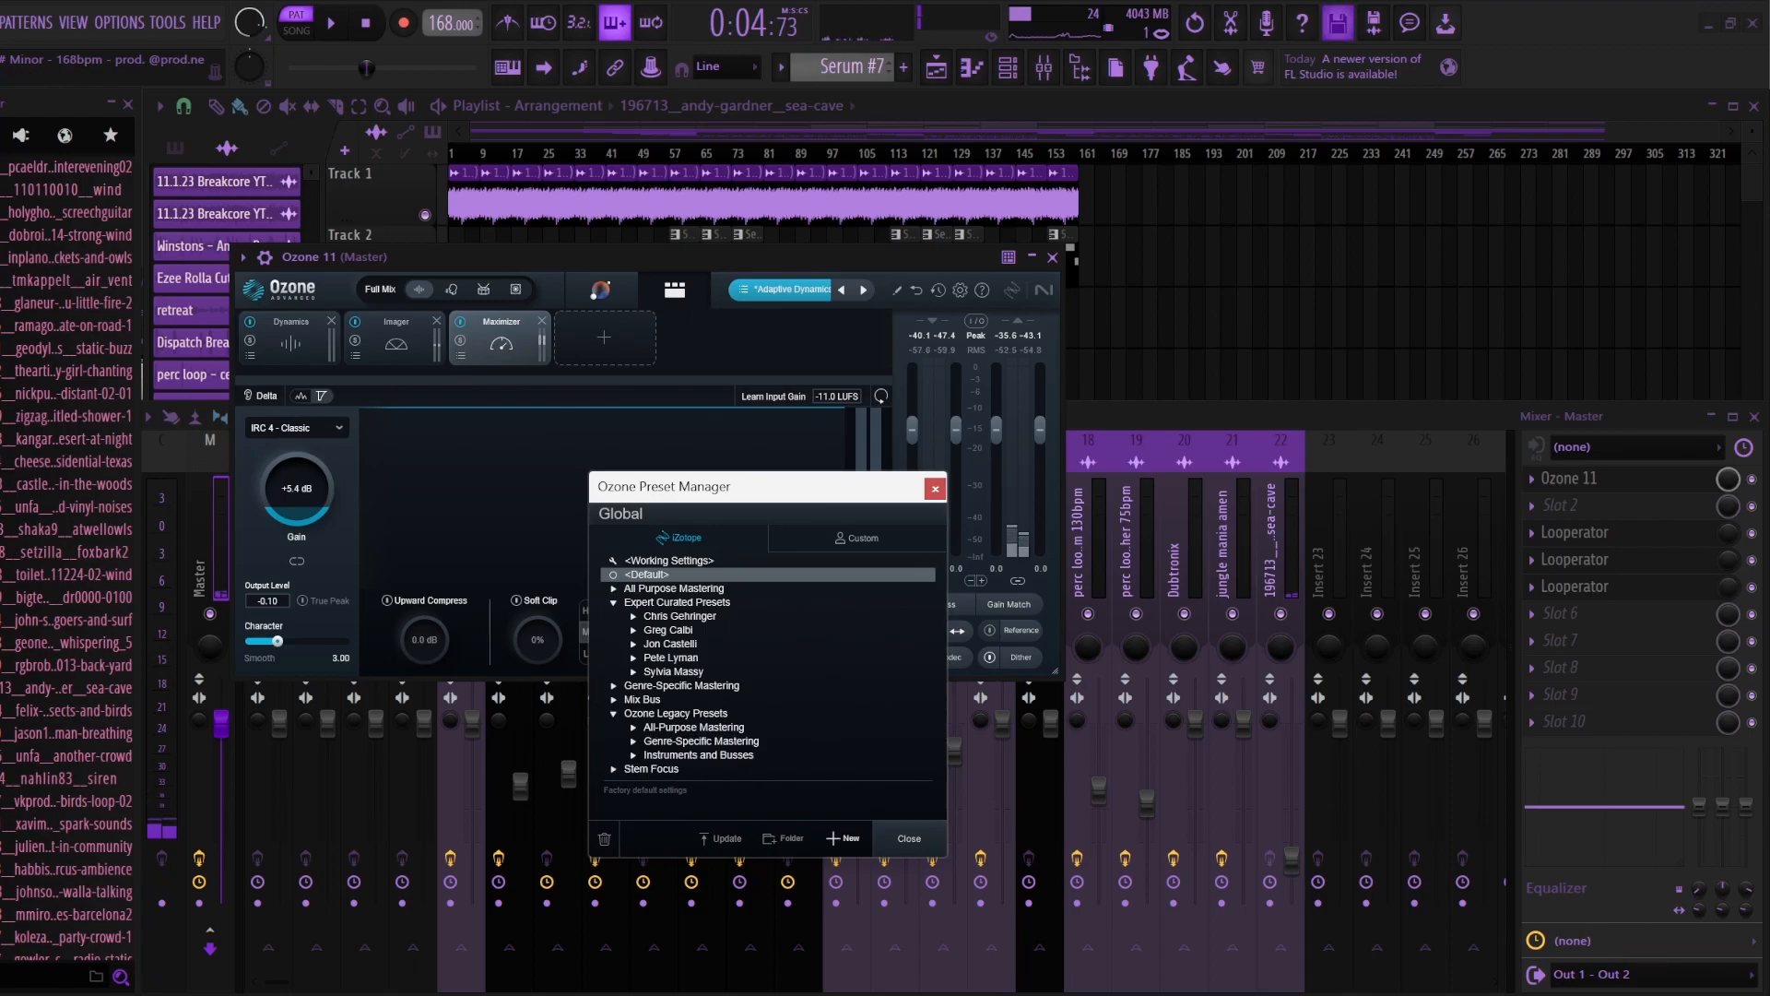
{"action": "left_click", "coordinate": [935, 489]}
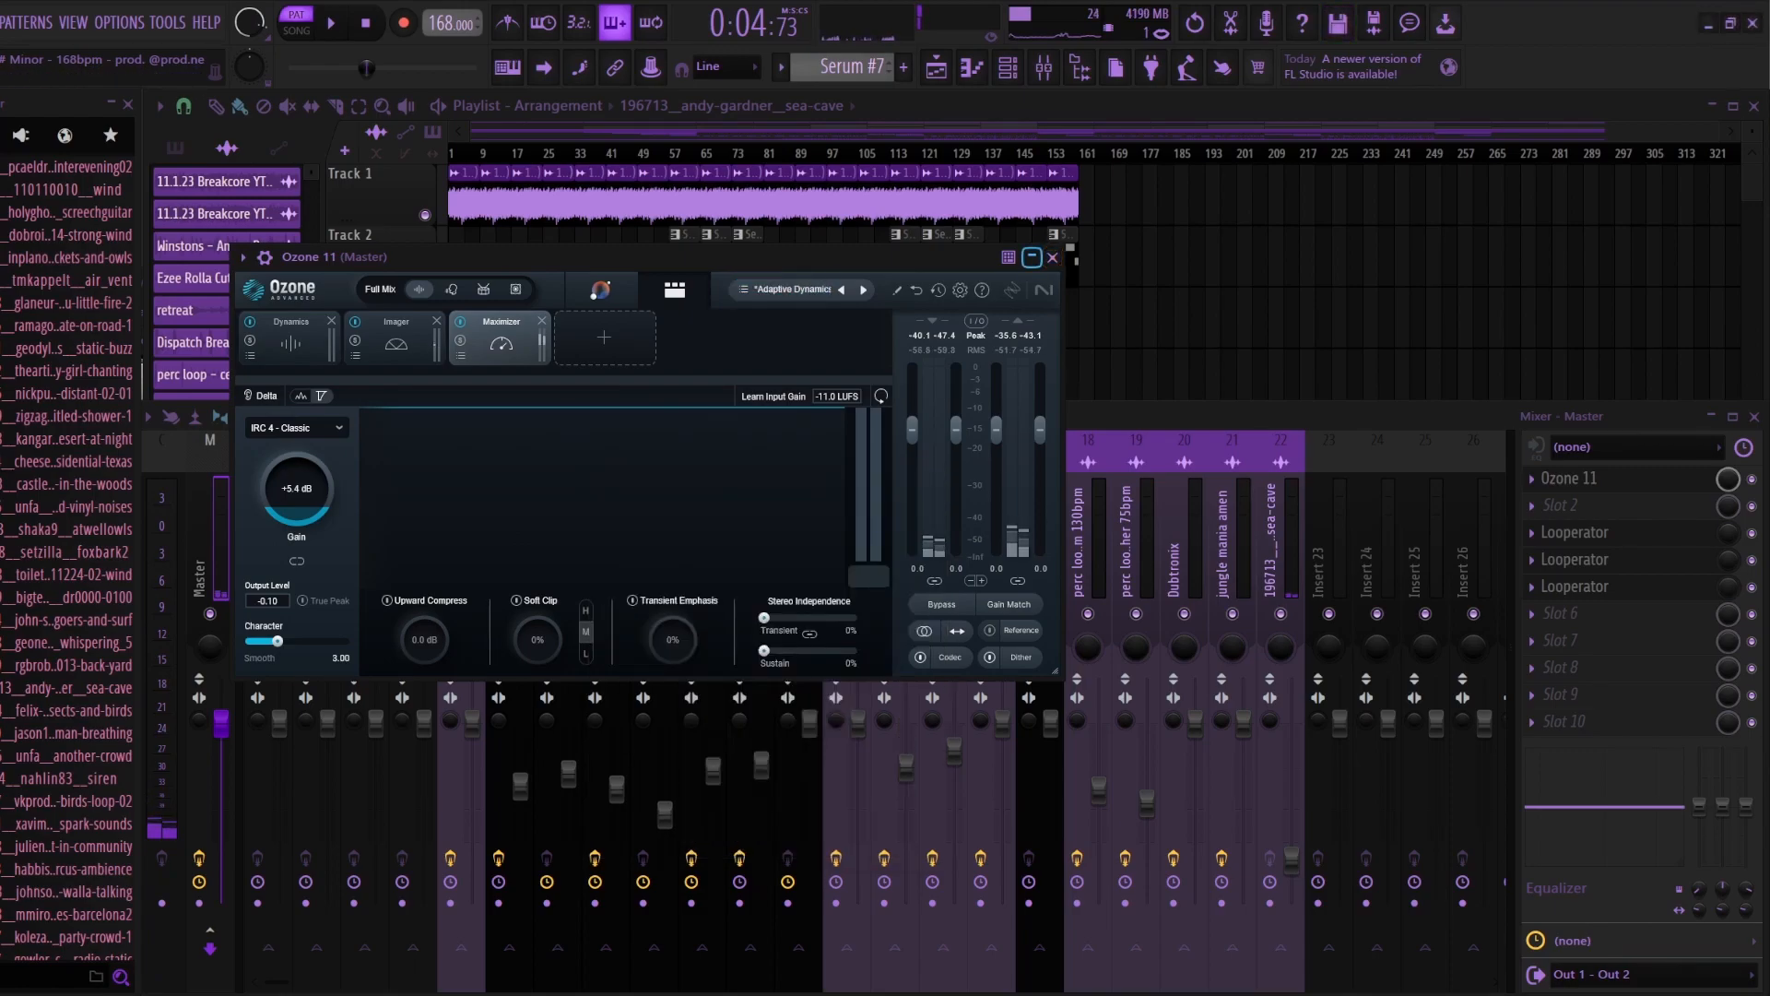
Step: View Ozone's assistant page for listening to the mix, return to the module view, and close the plugin
{"action": "left_click", "coordinate": [600, 289]}
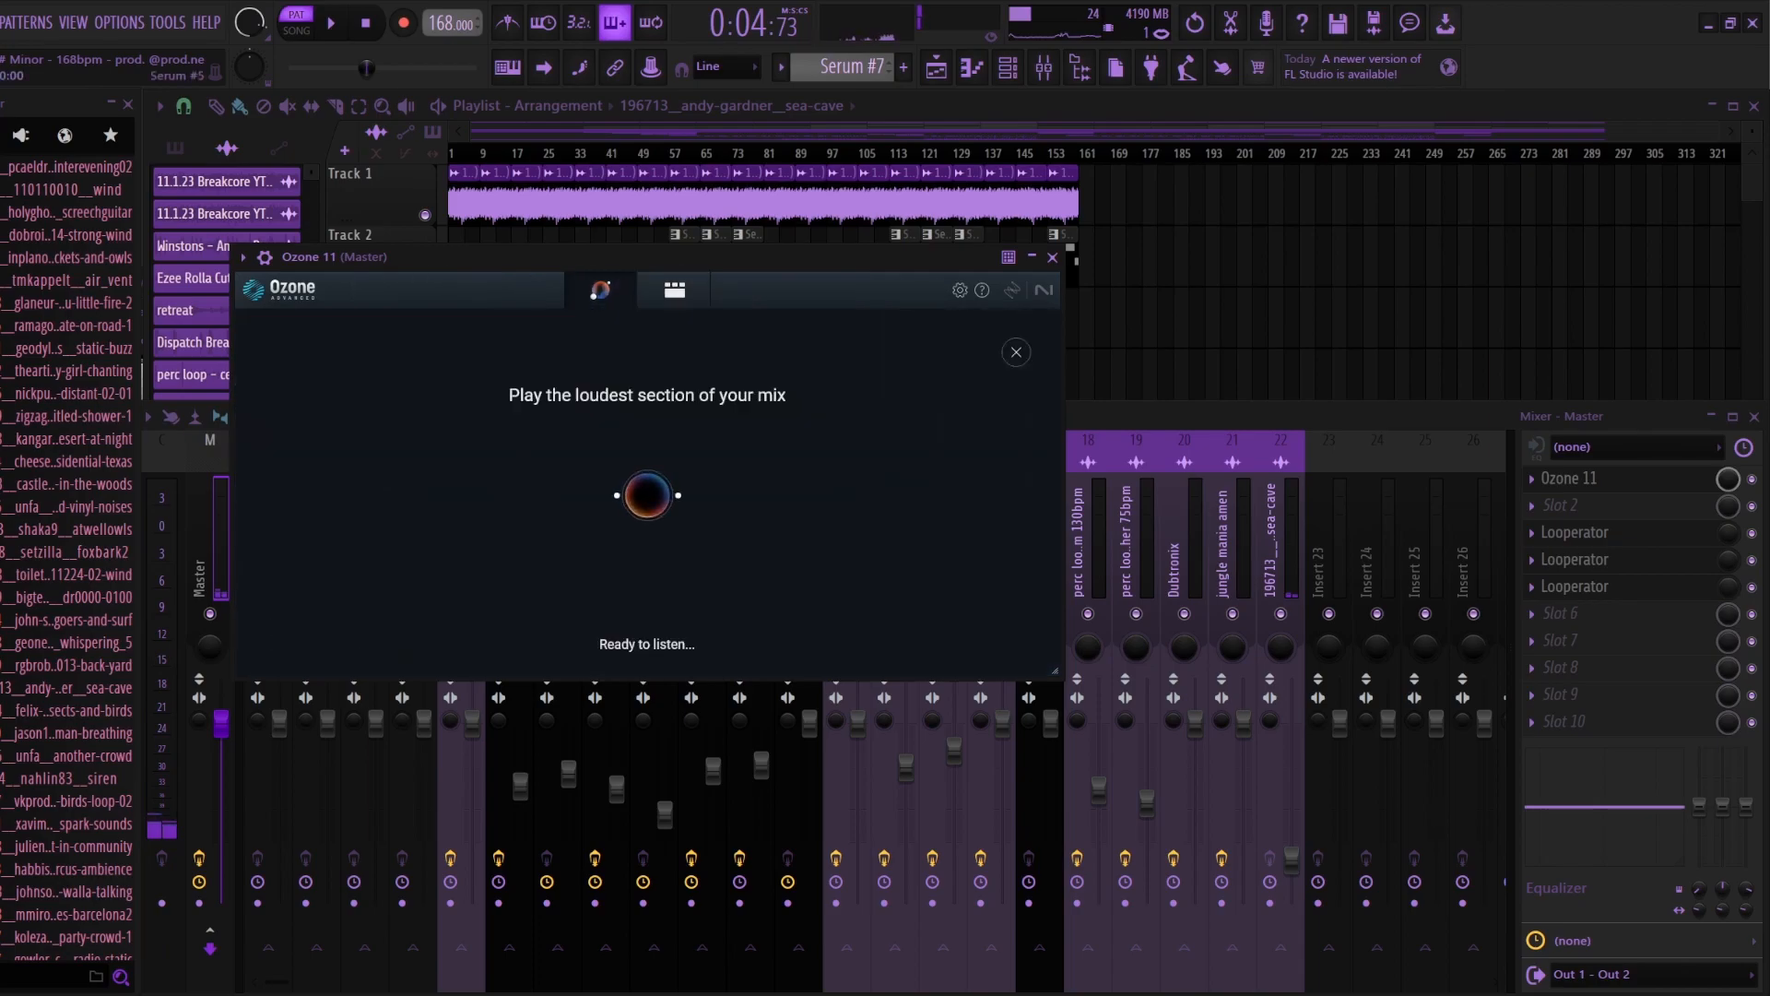
{"action": "left_click", "coordinate": [675, 290]}
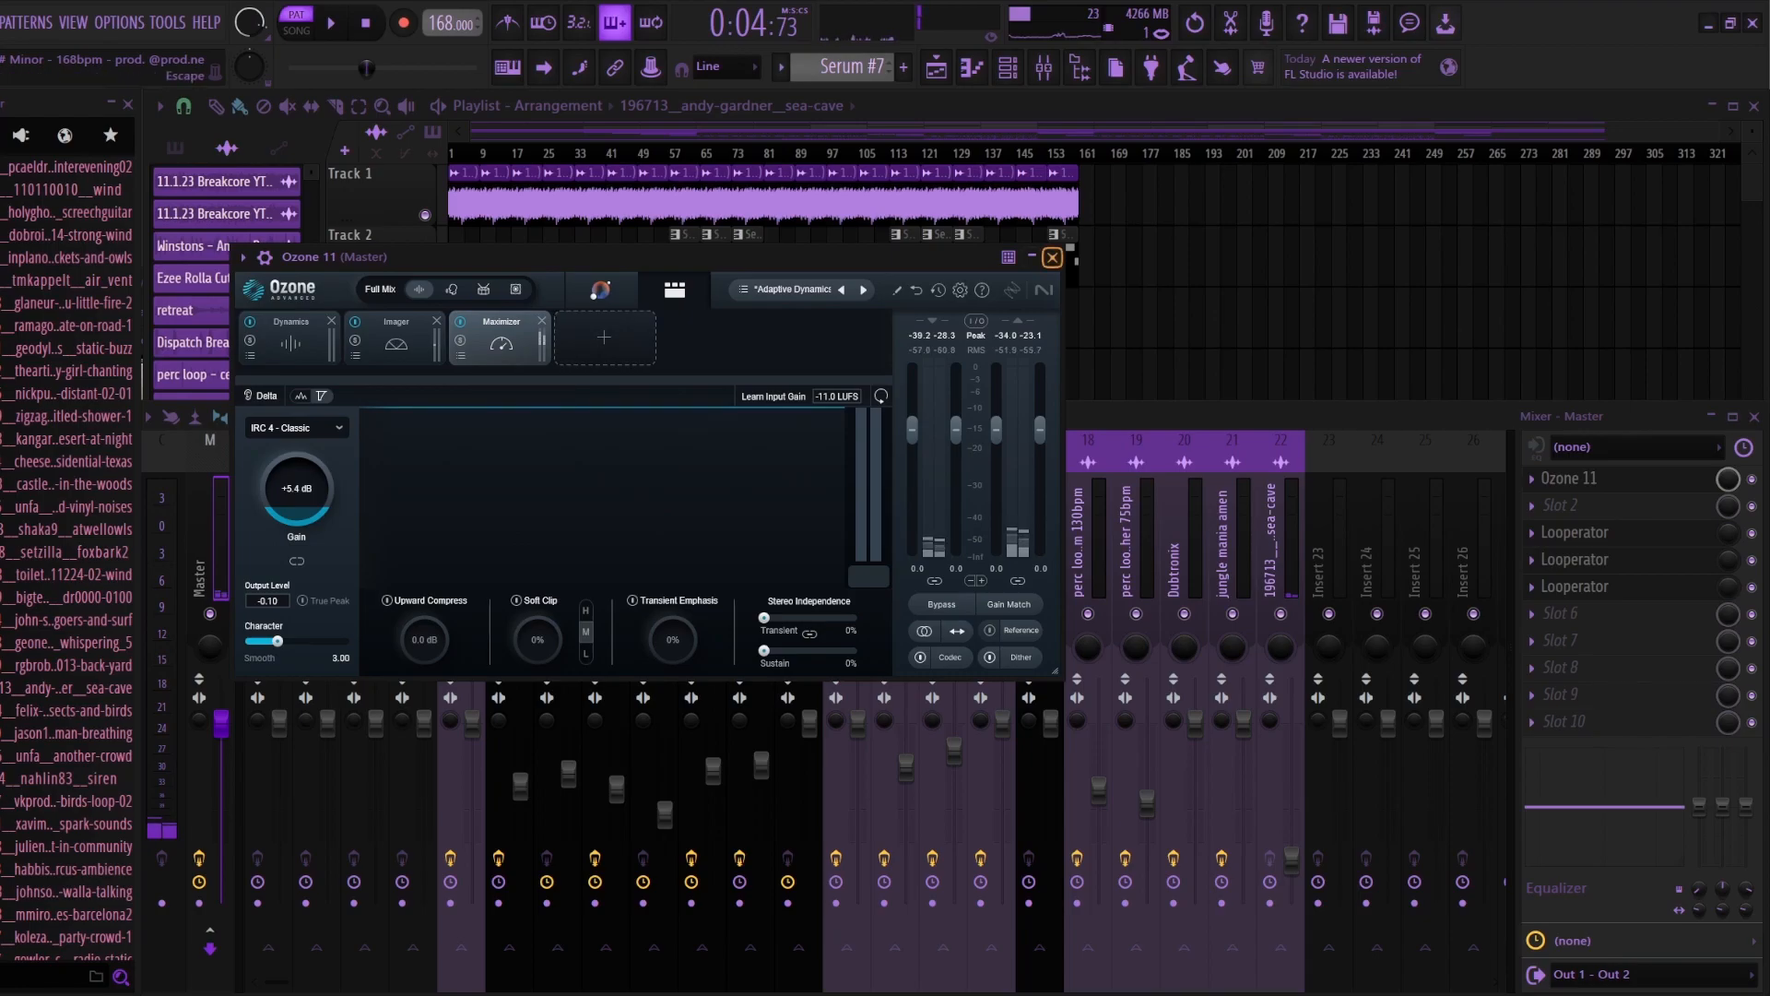
{"action": "left_click", "coordinate": [1052, 257]}
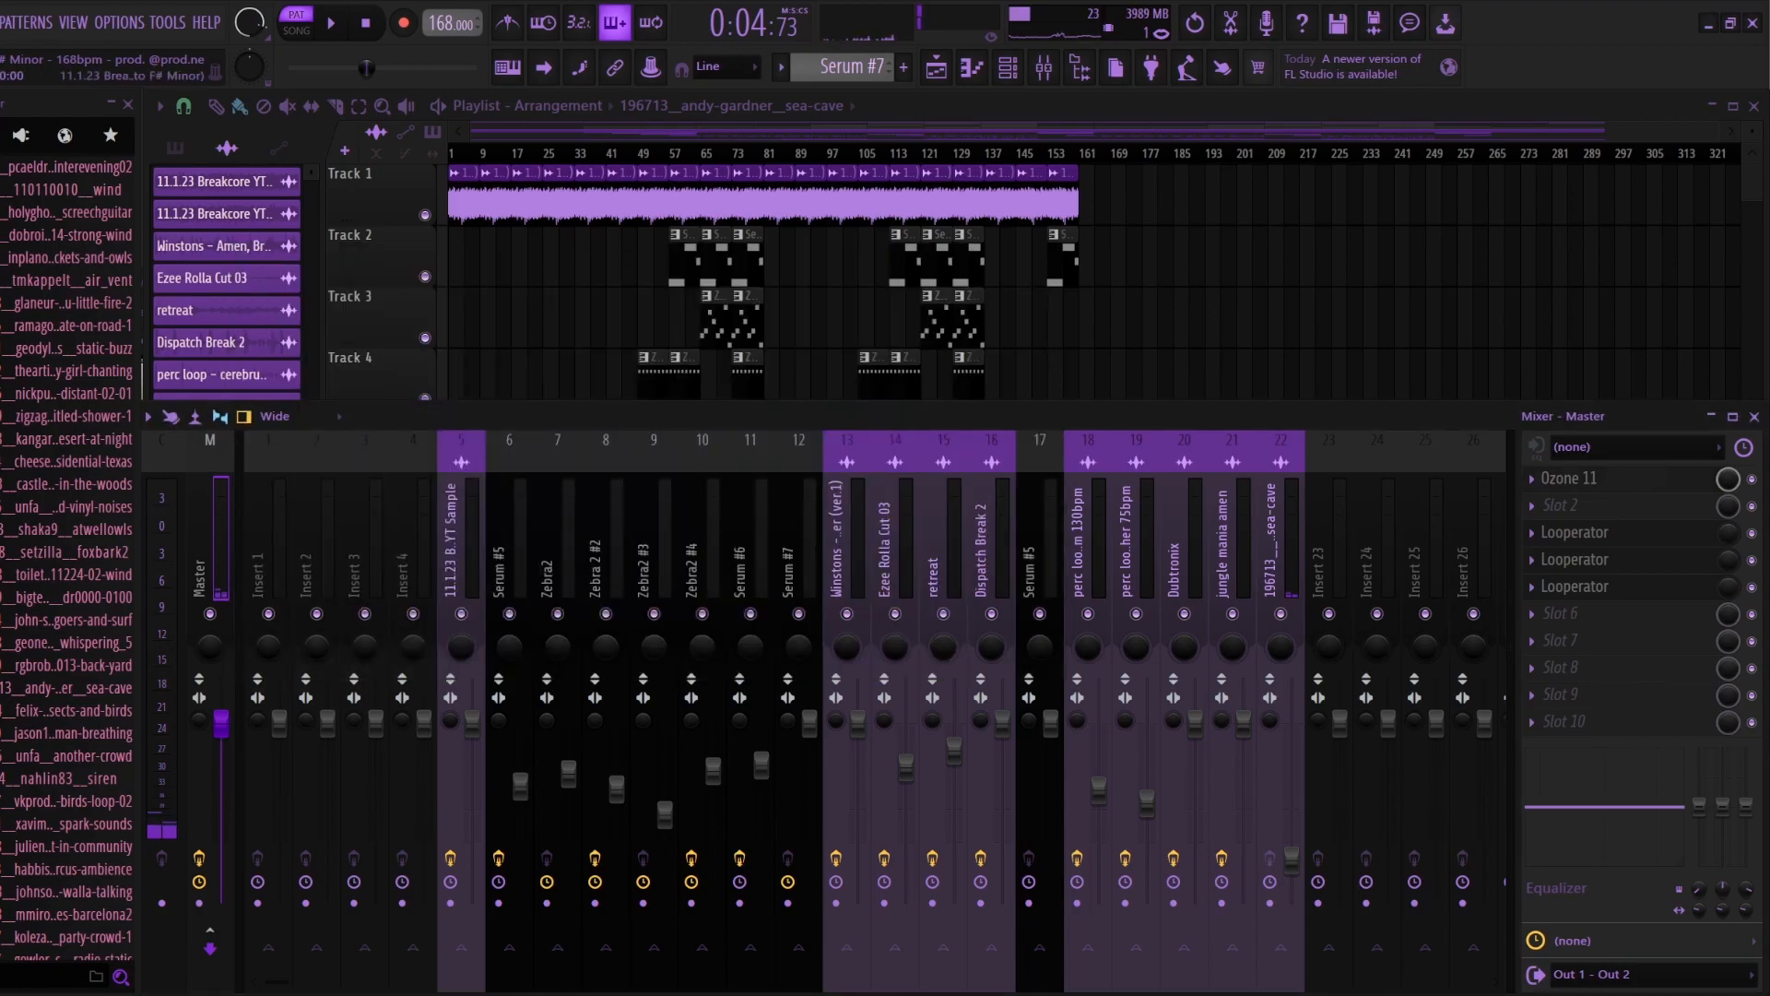
Step: Reopen Ozone 11 from the master mixer track and view its Dynamics, Imager, and Maximizer modules
{"action": "key", "text": "F9"}
{"action": "scroll", "coordinate": [687, 388], "scroll_direction": "down", "scroll_amount": 1}
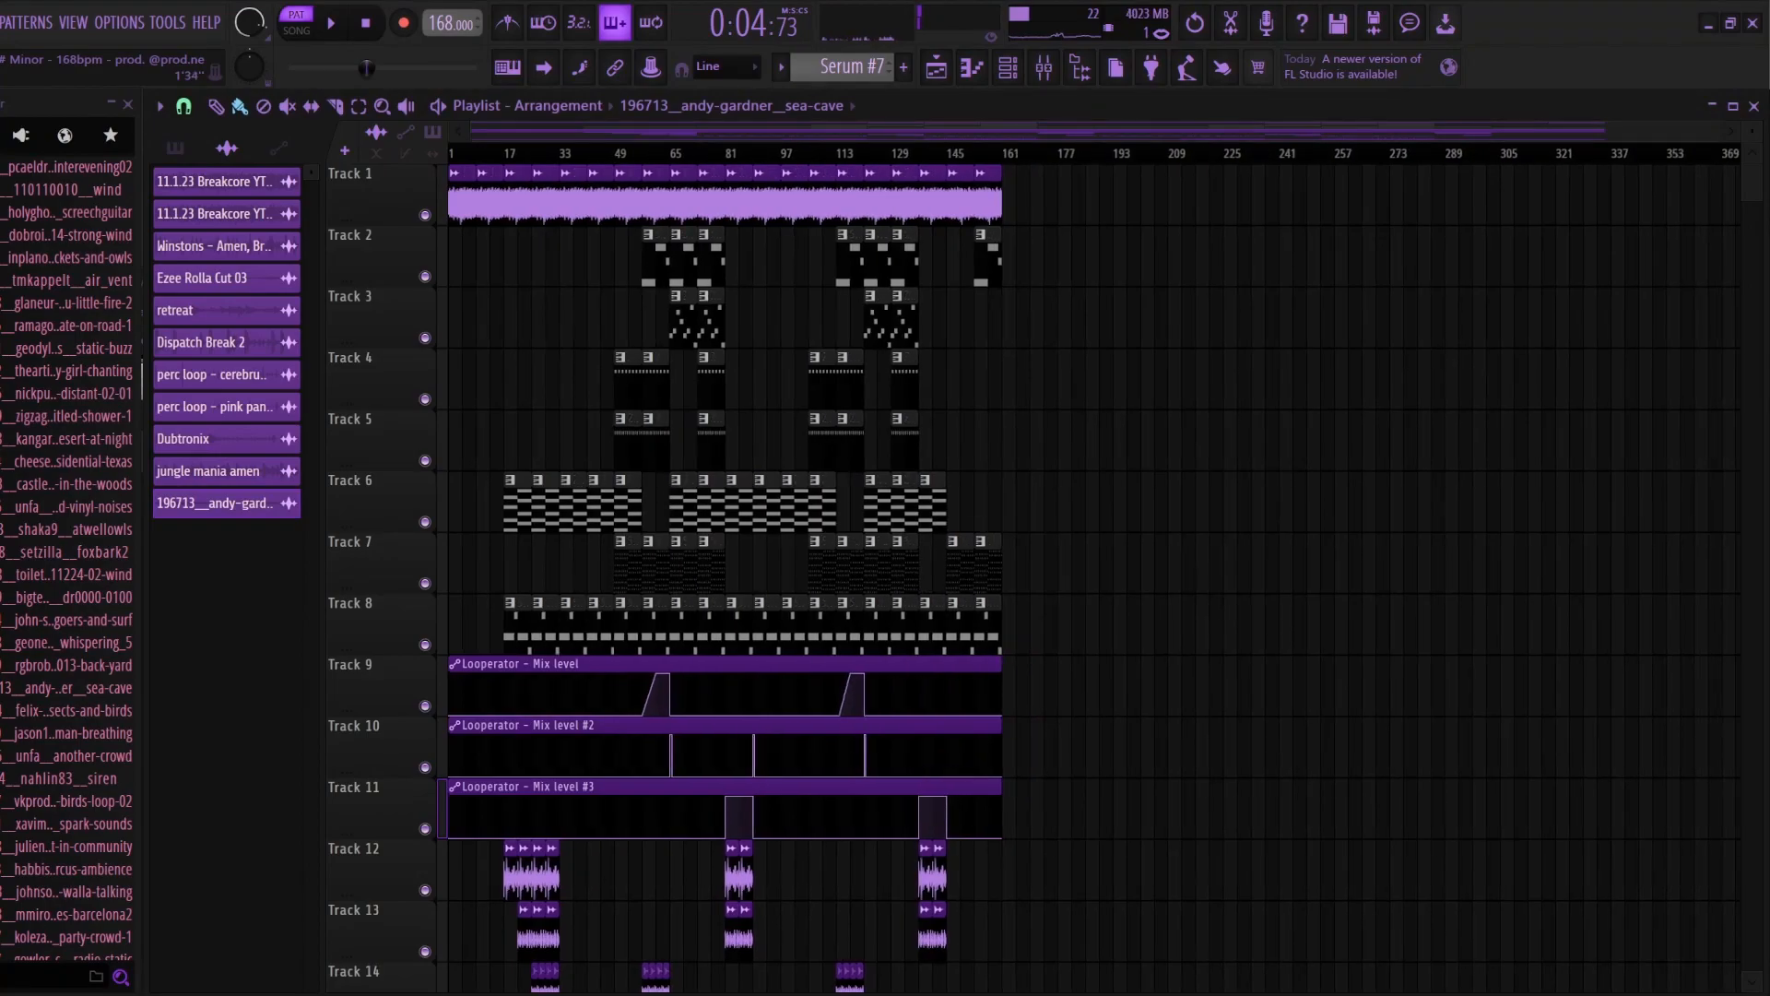
{"action": "left_click", "coordinate": [1044, 66]}
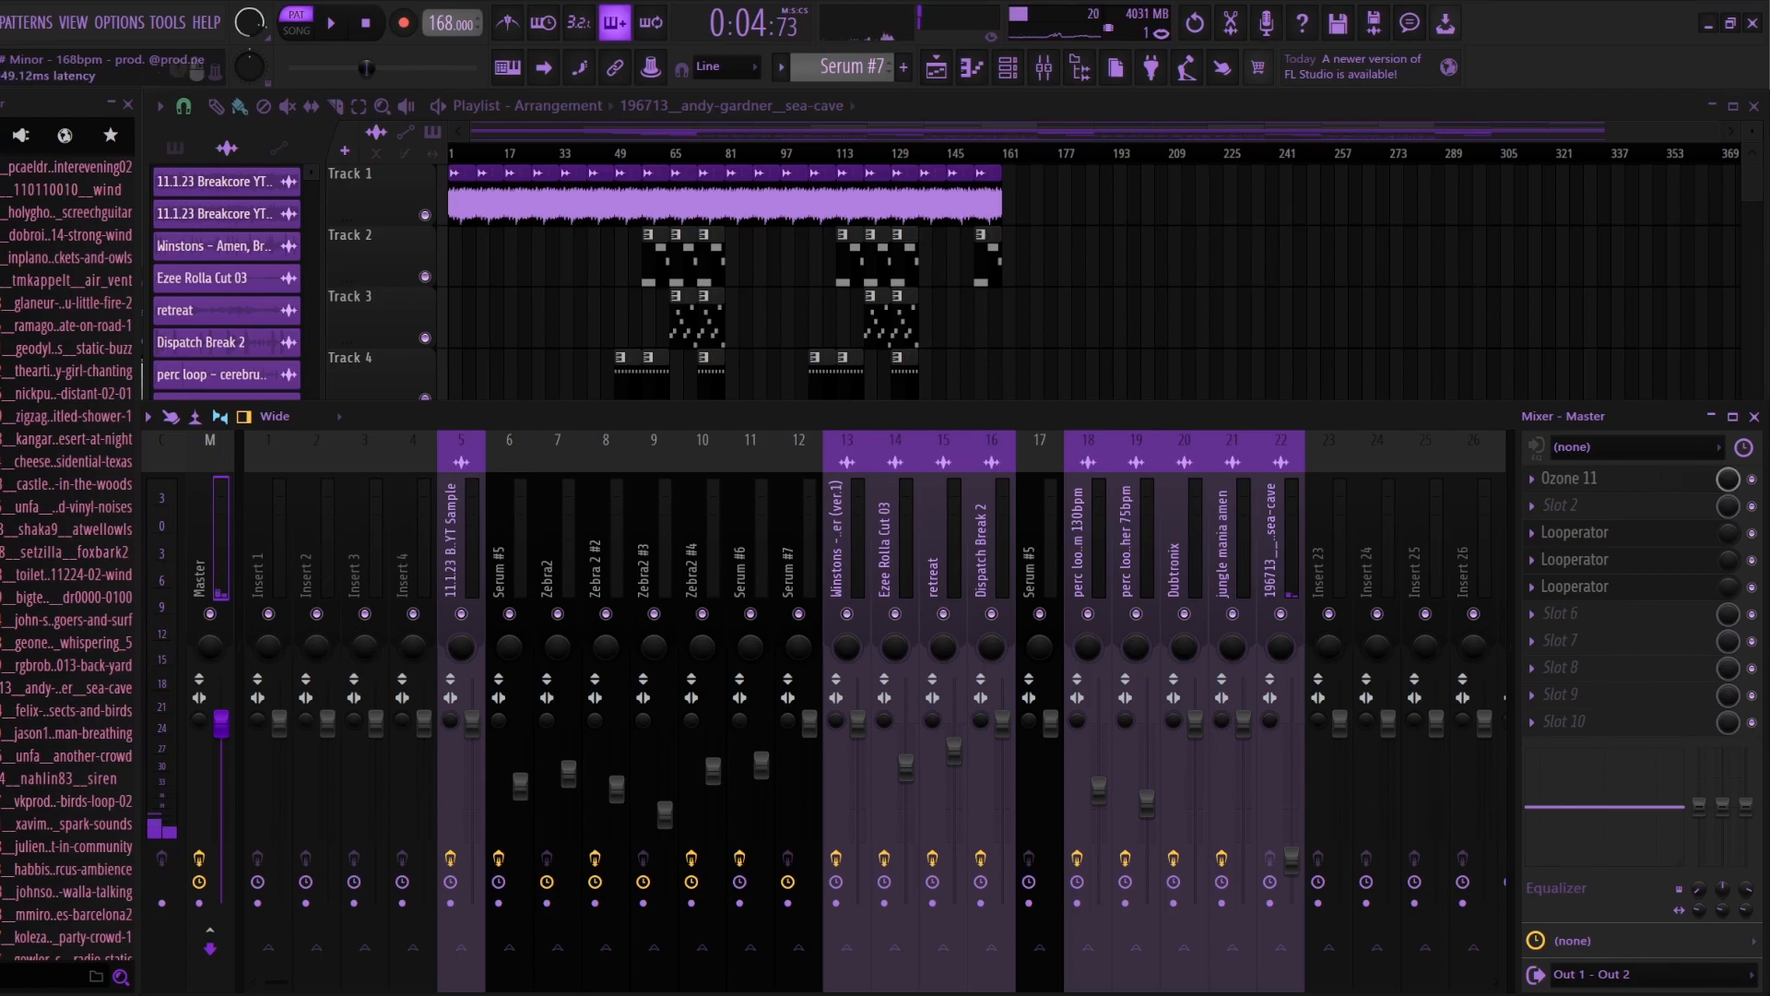
{"action": "left_click", "coordinate": [1570, 478]}
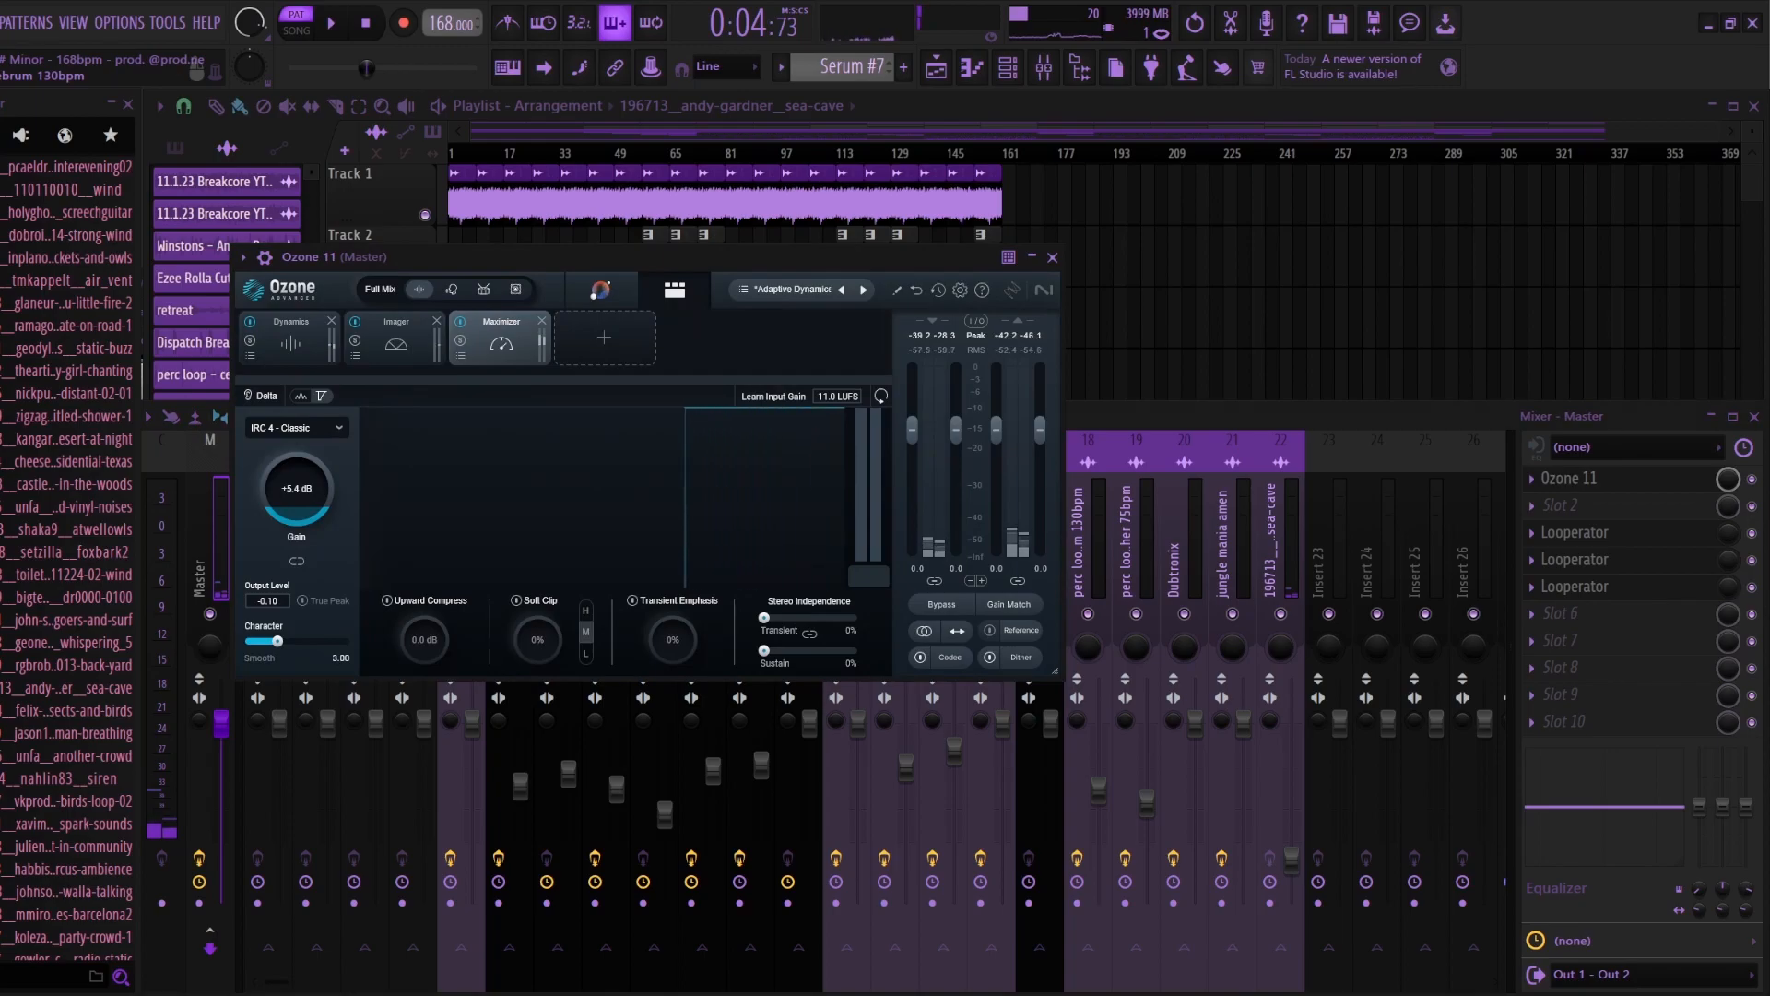
{"action": "left_click", "coordinate": [396, 342]}
{"action": "left_click", "coordinate": [290, 342]}
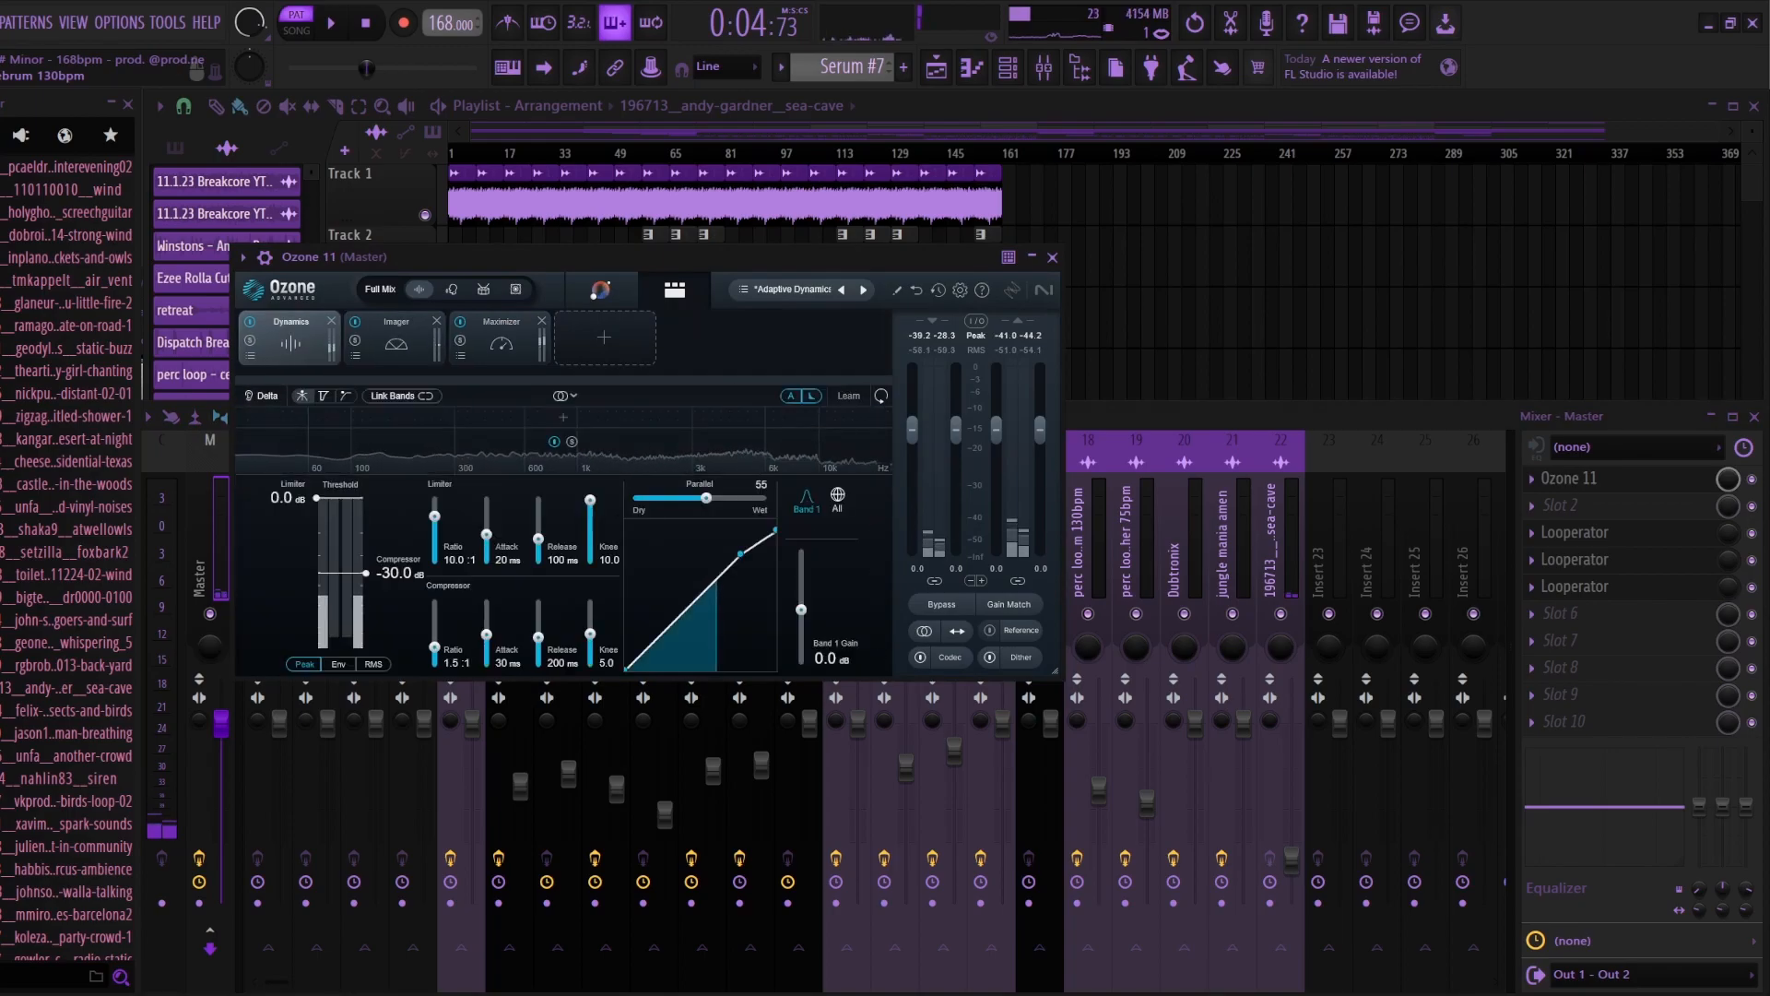
{"action": "left_click", "coordinate": [396, 342]}
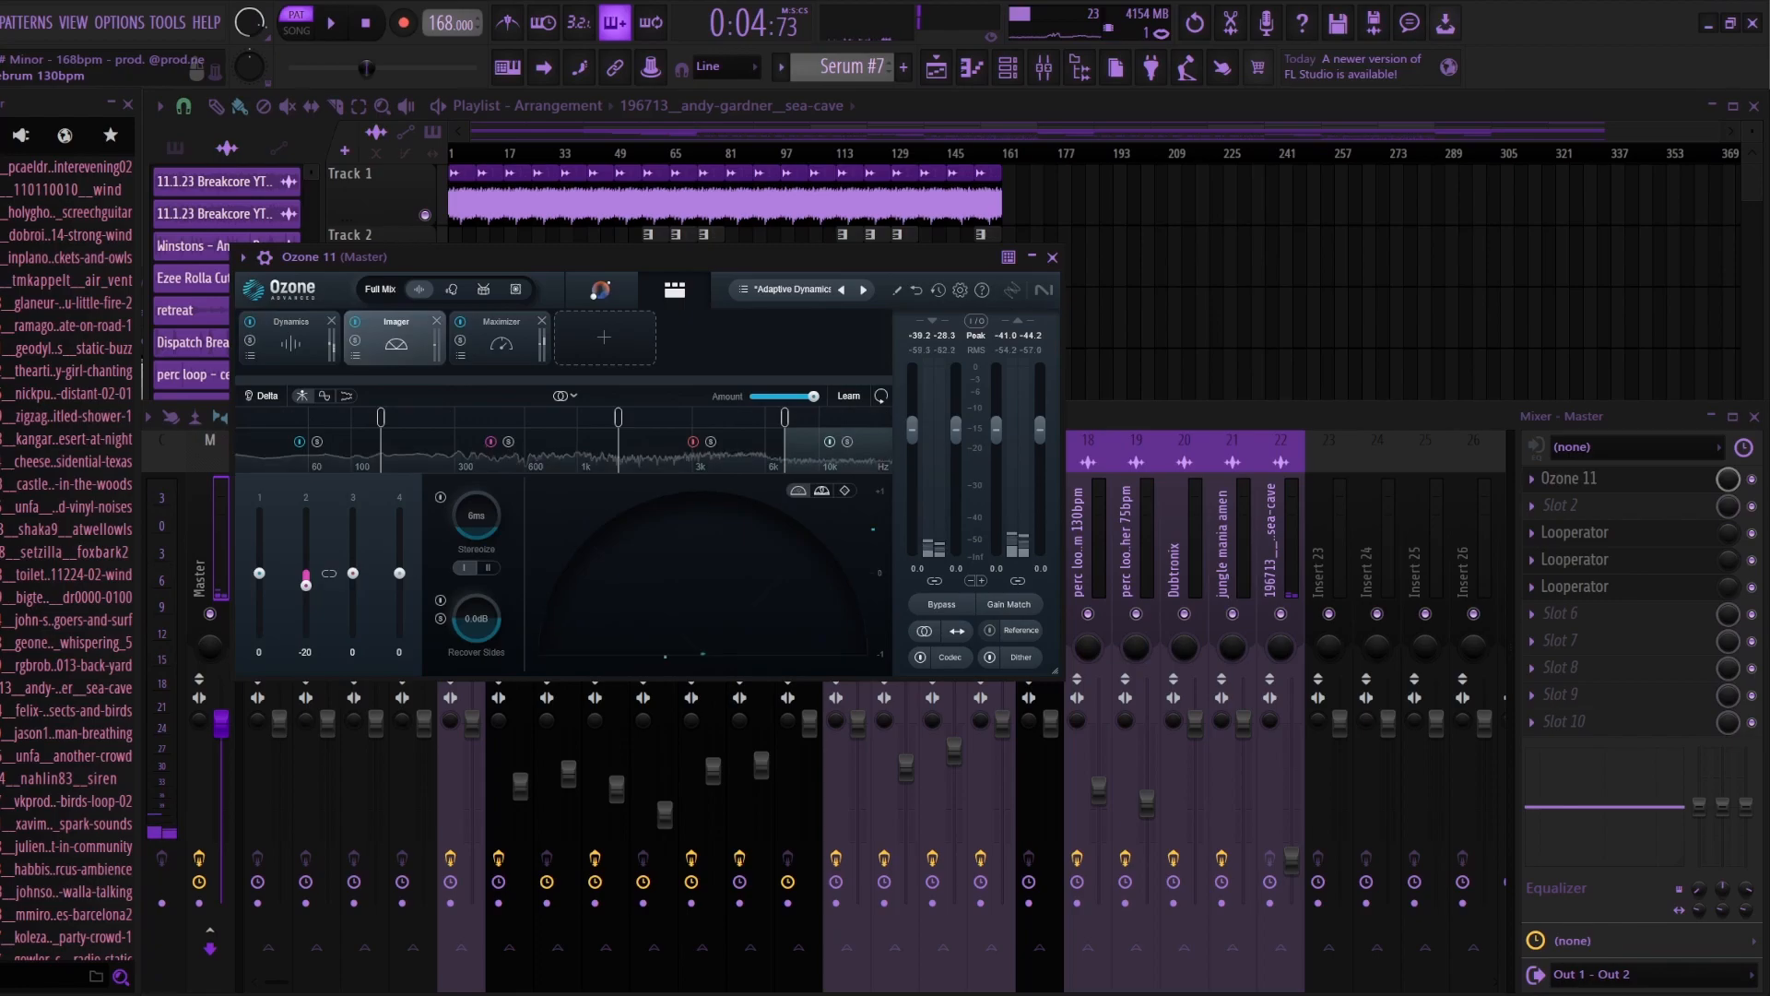
{"action": "left_click", "coordinate": [502, 342]}
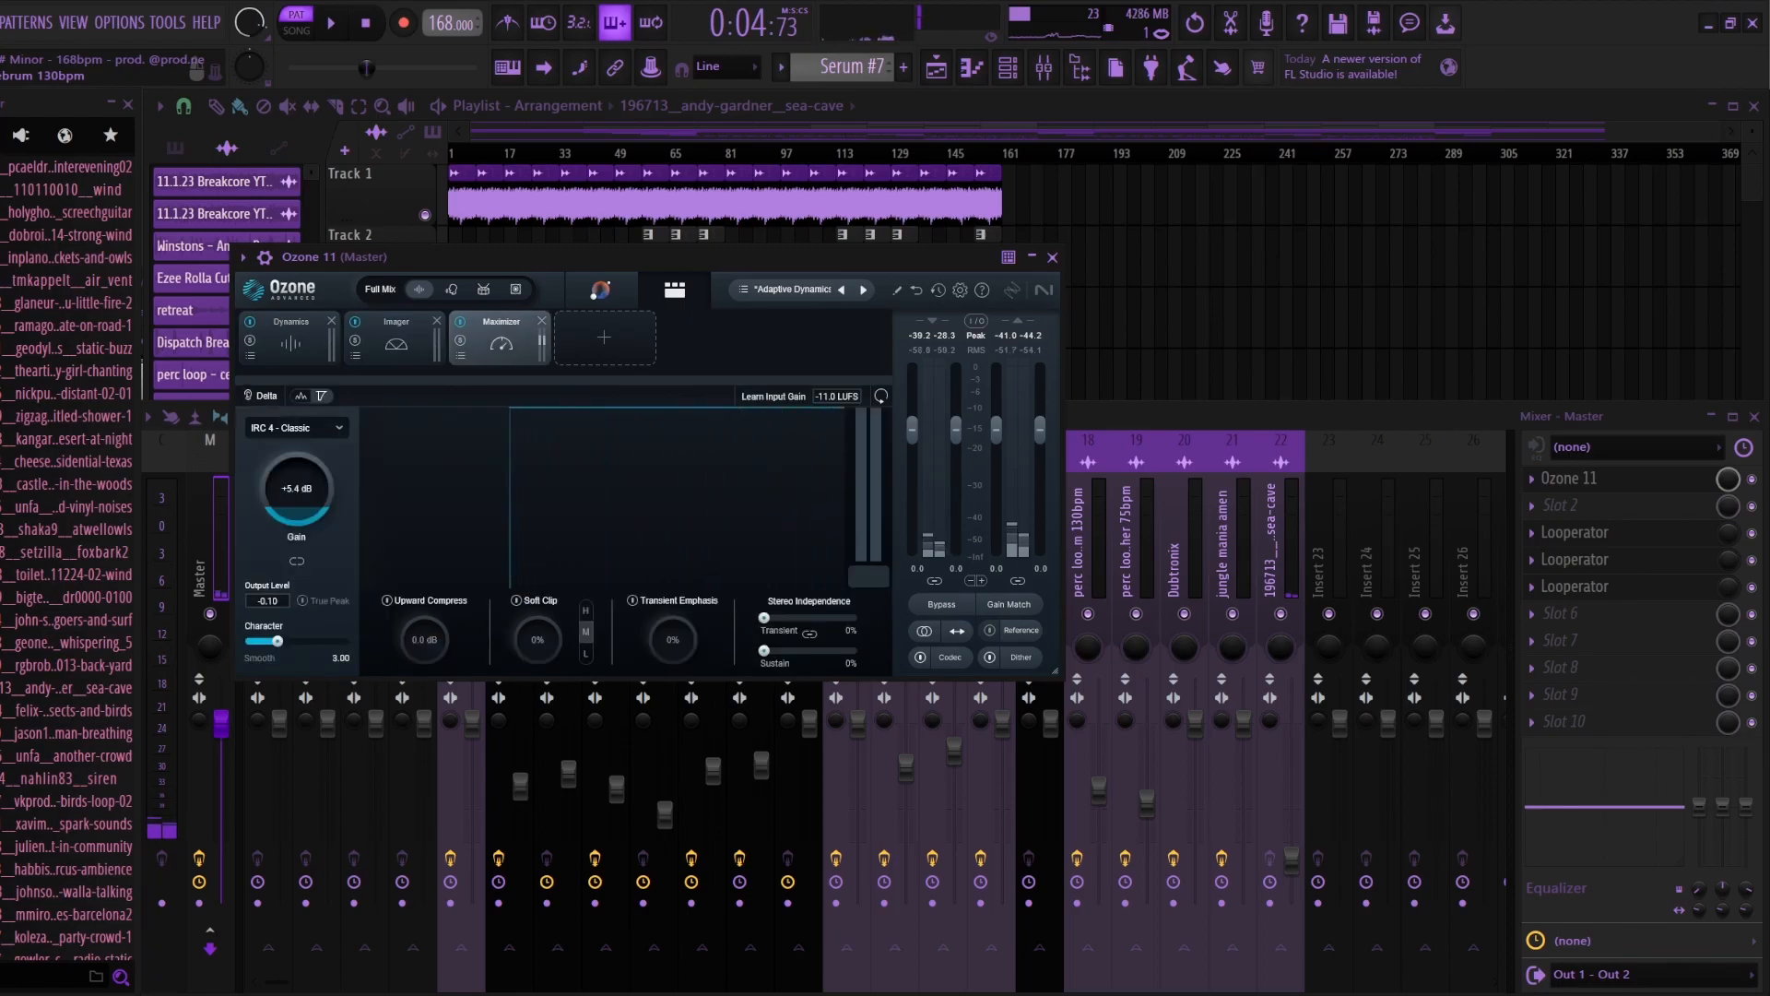
Step: Browse the Maximizer's limiter modes in Ozone 11 and select IRC 4 - Classic
{"action": "left_click", "coordinate": [295, 427]}
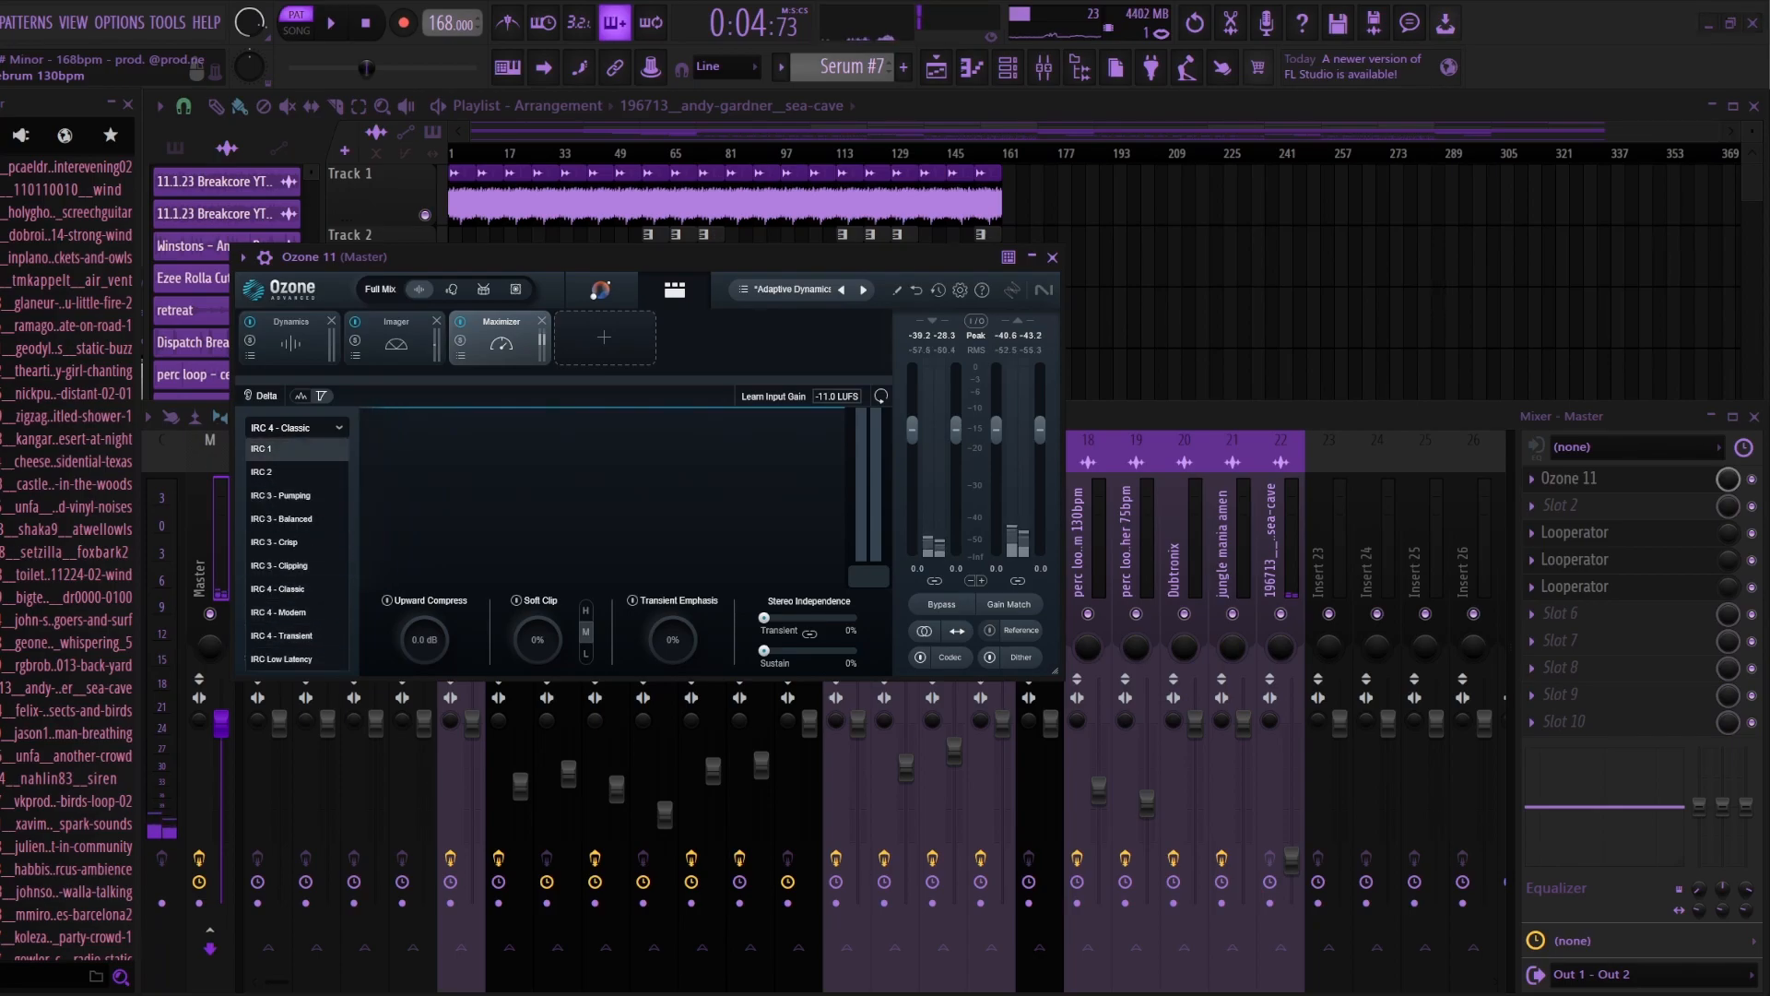
{"action": "left_click", "coordinate": [295, 427]}
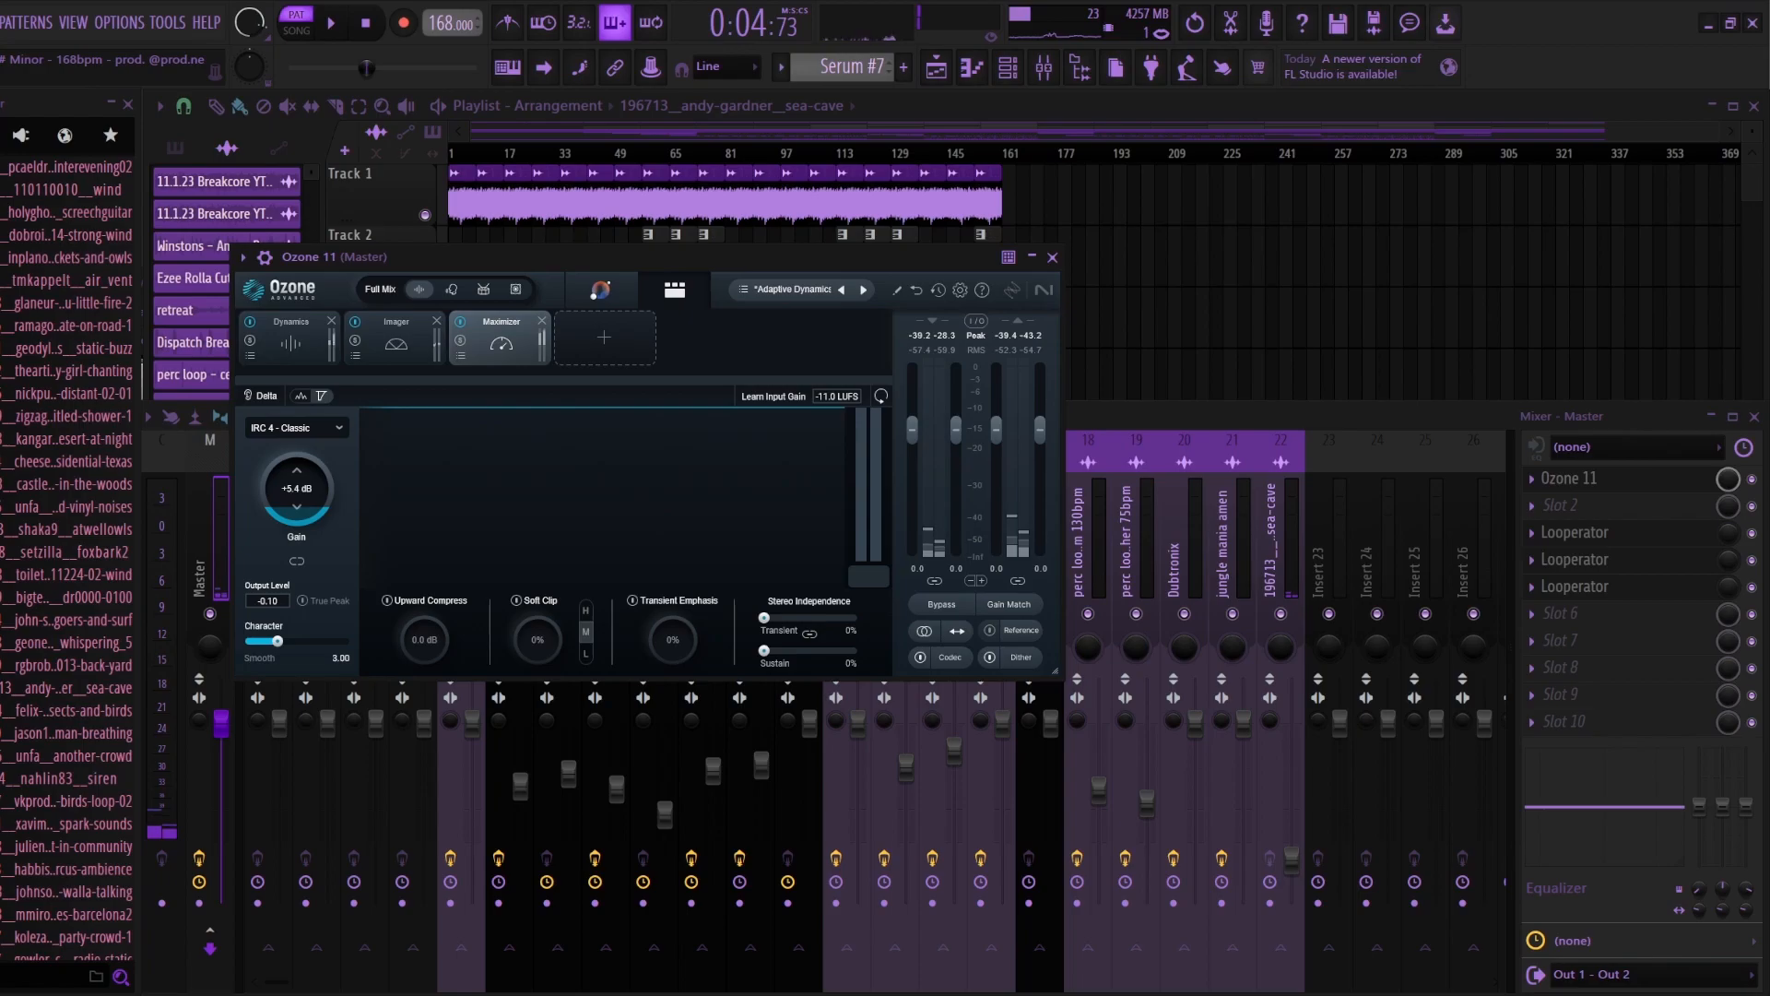
{"action": "left_click", "coordinate": [295, 427]}
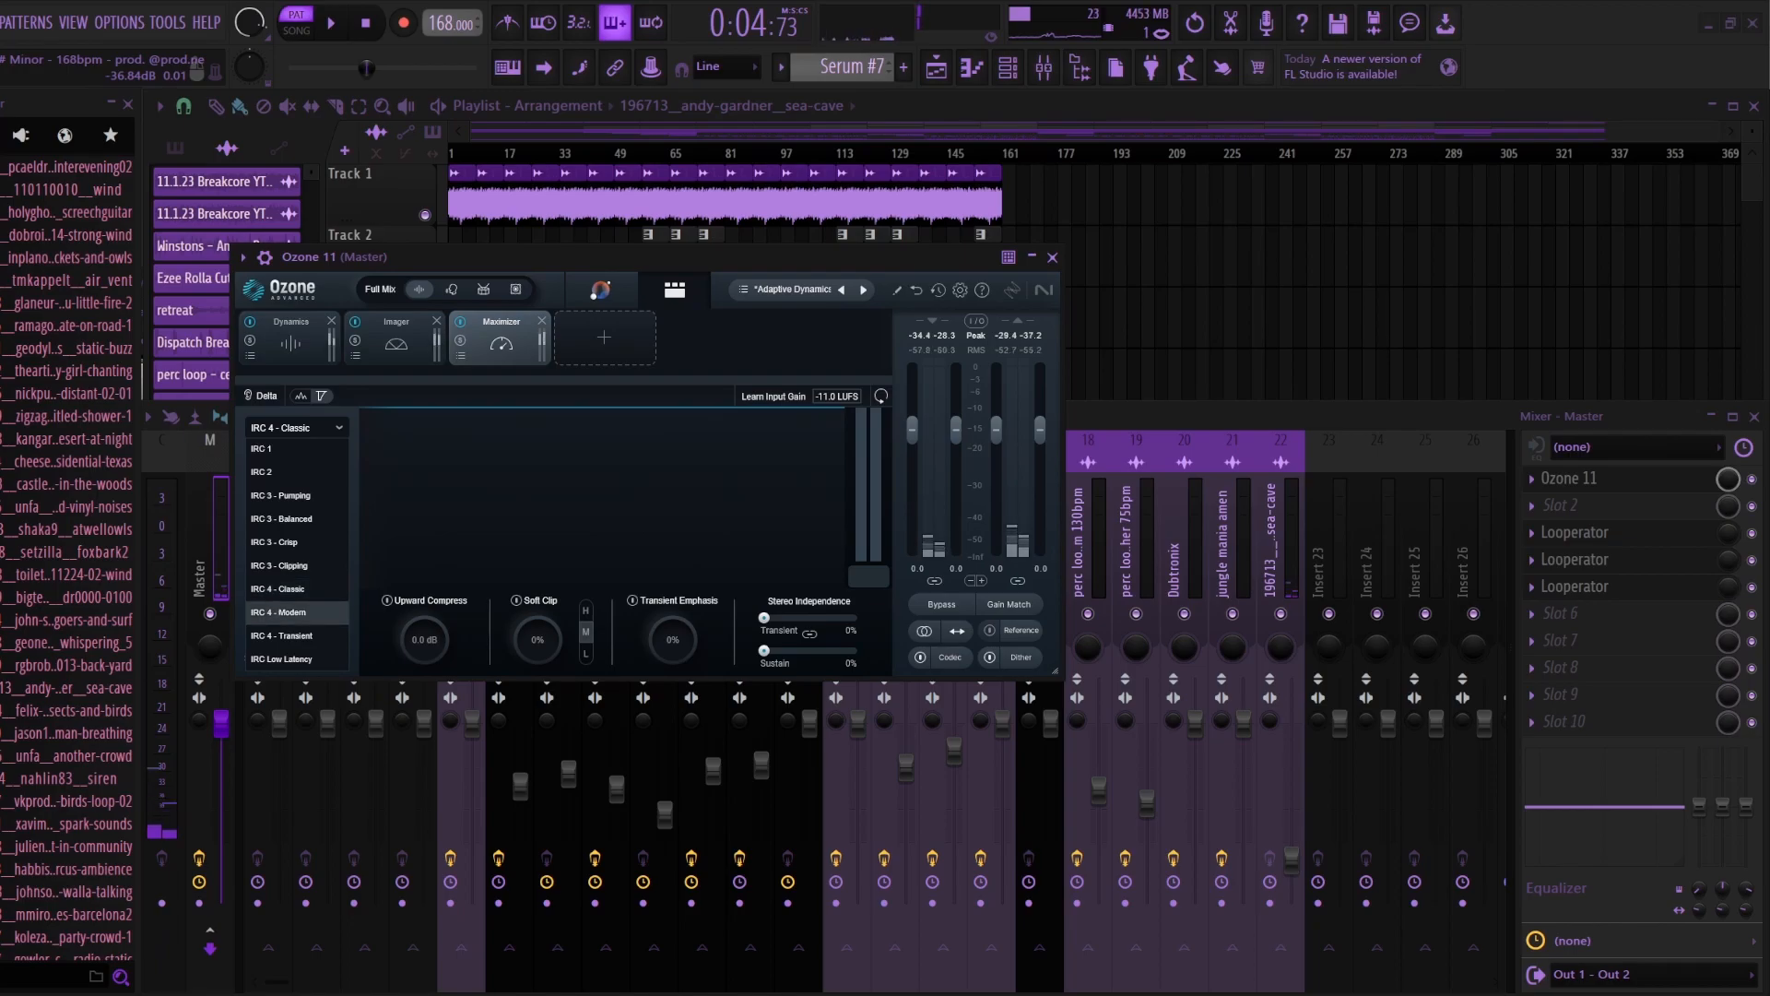
{"action": "left_click", "coordinate": [295, 588]}
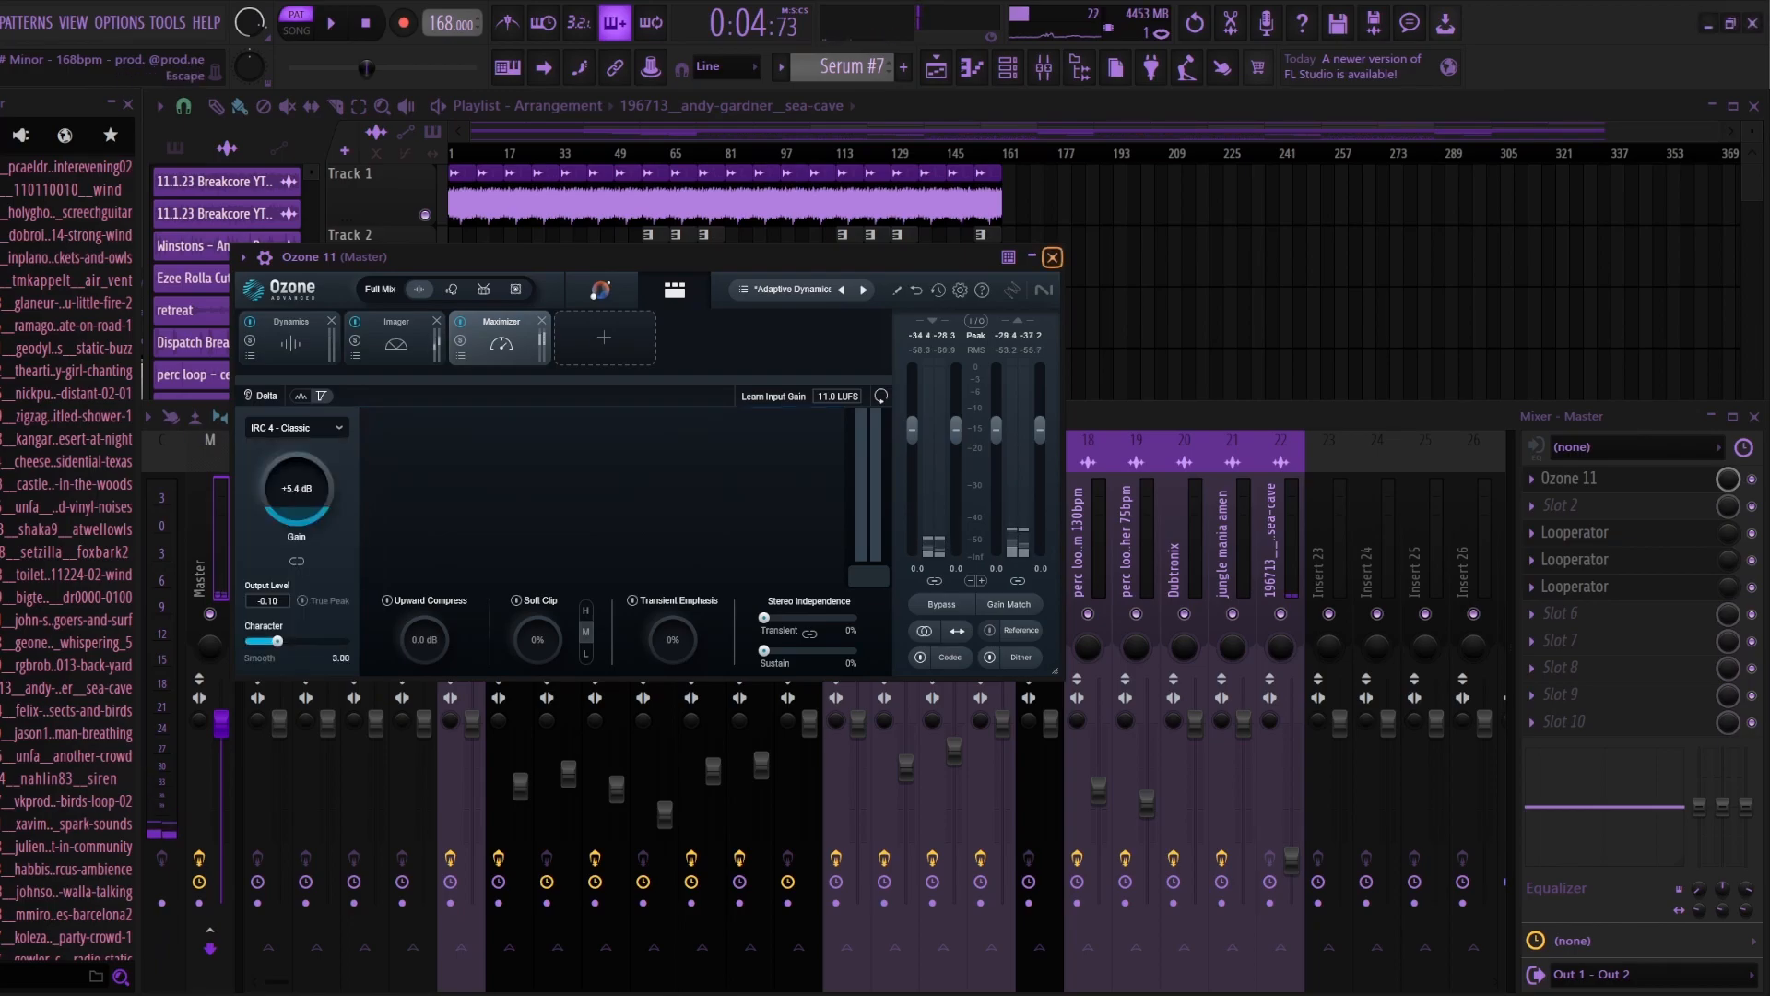
Step: Close Ozone 11 and the mixer to return to the full playlist arrangement
{"action": "left_click", "coordinate": [1052, 257]}
{"action": "left_click", "coordinate": [1755, 416]}
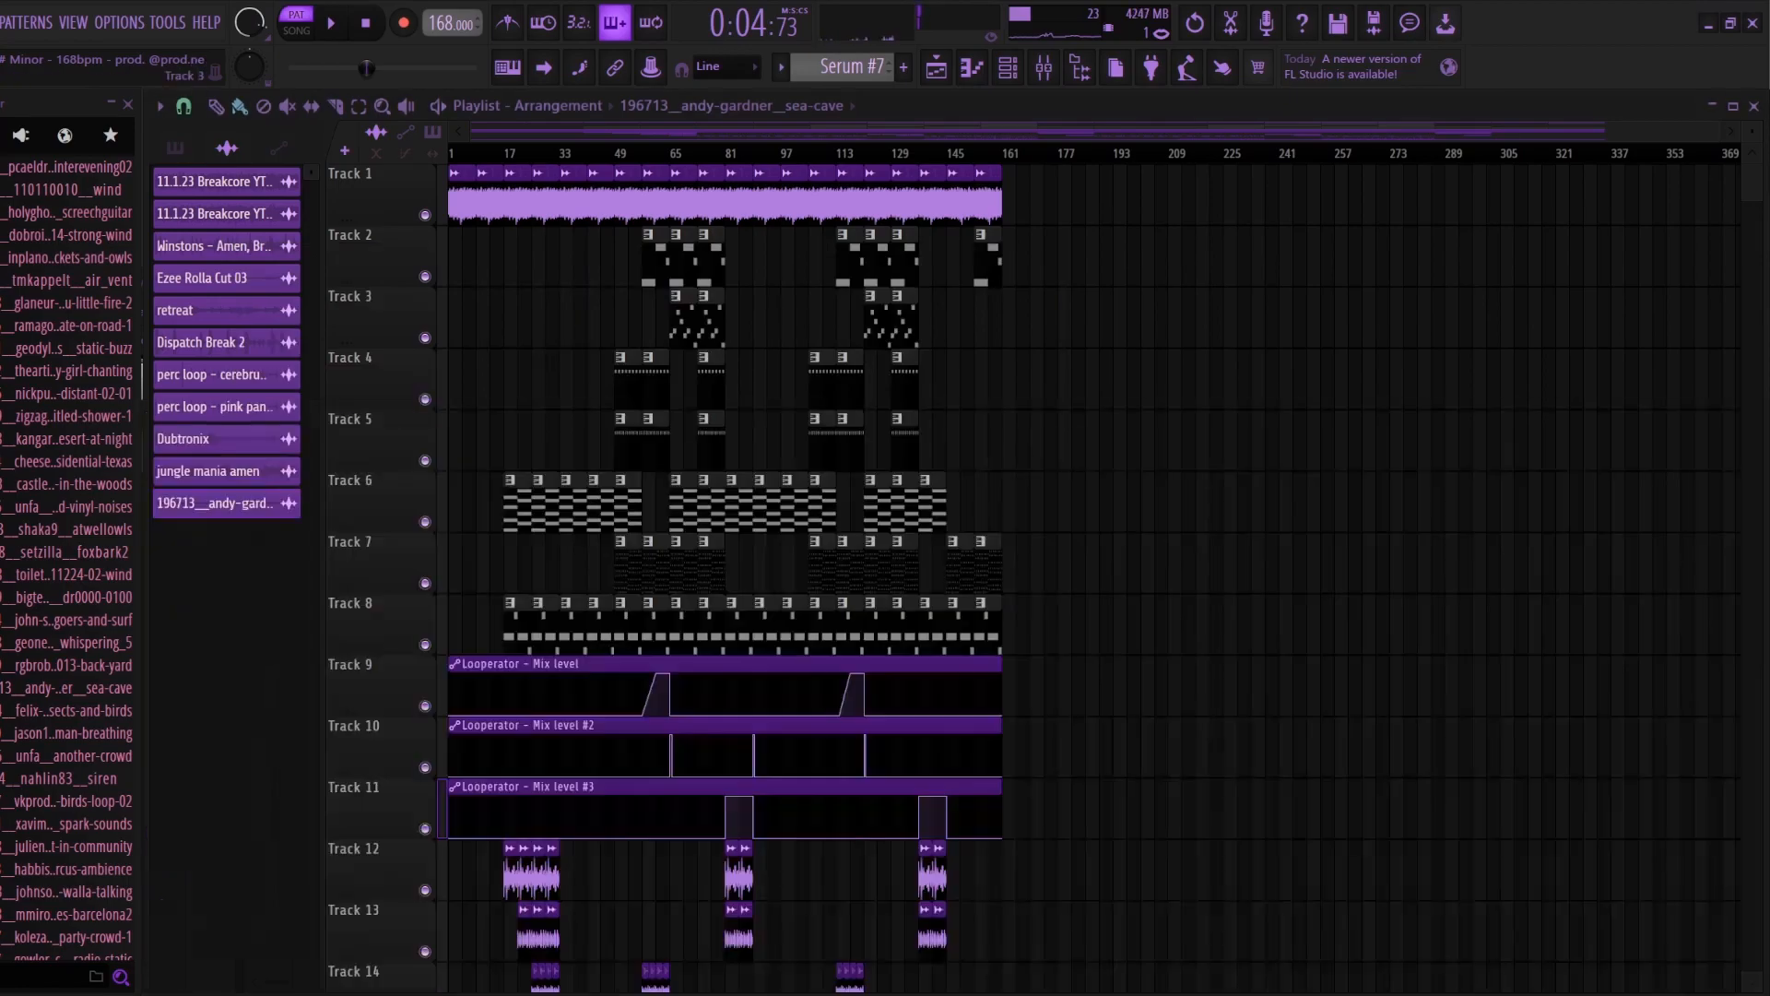
{"action": "scroll", "coordinate": [788, 132], "scroll_direction": "down", "scroll_amount": 3}
{"action": "scroll", "coordinate": [789, 131], "scroll_direction": "up", "scroll_amount": 4}
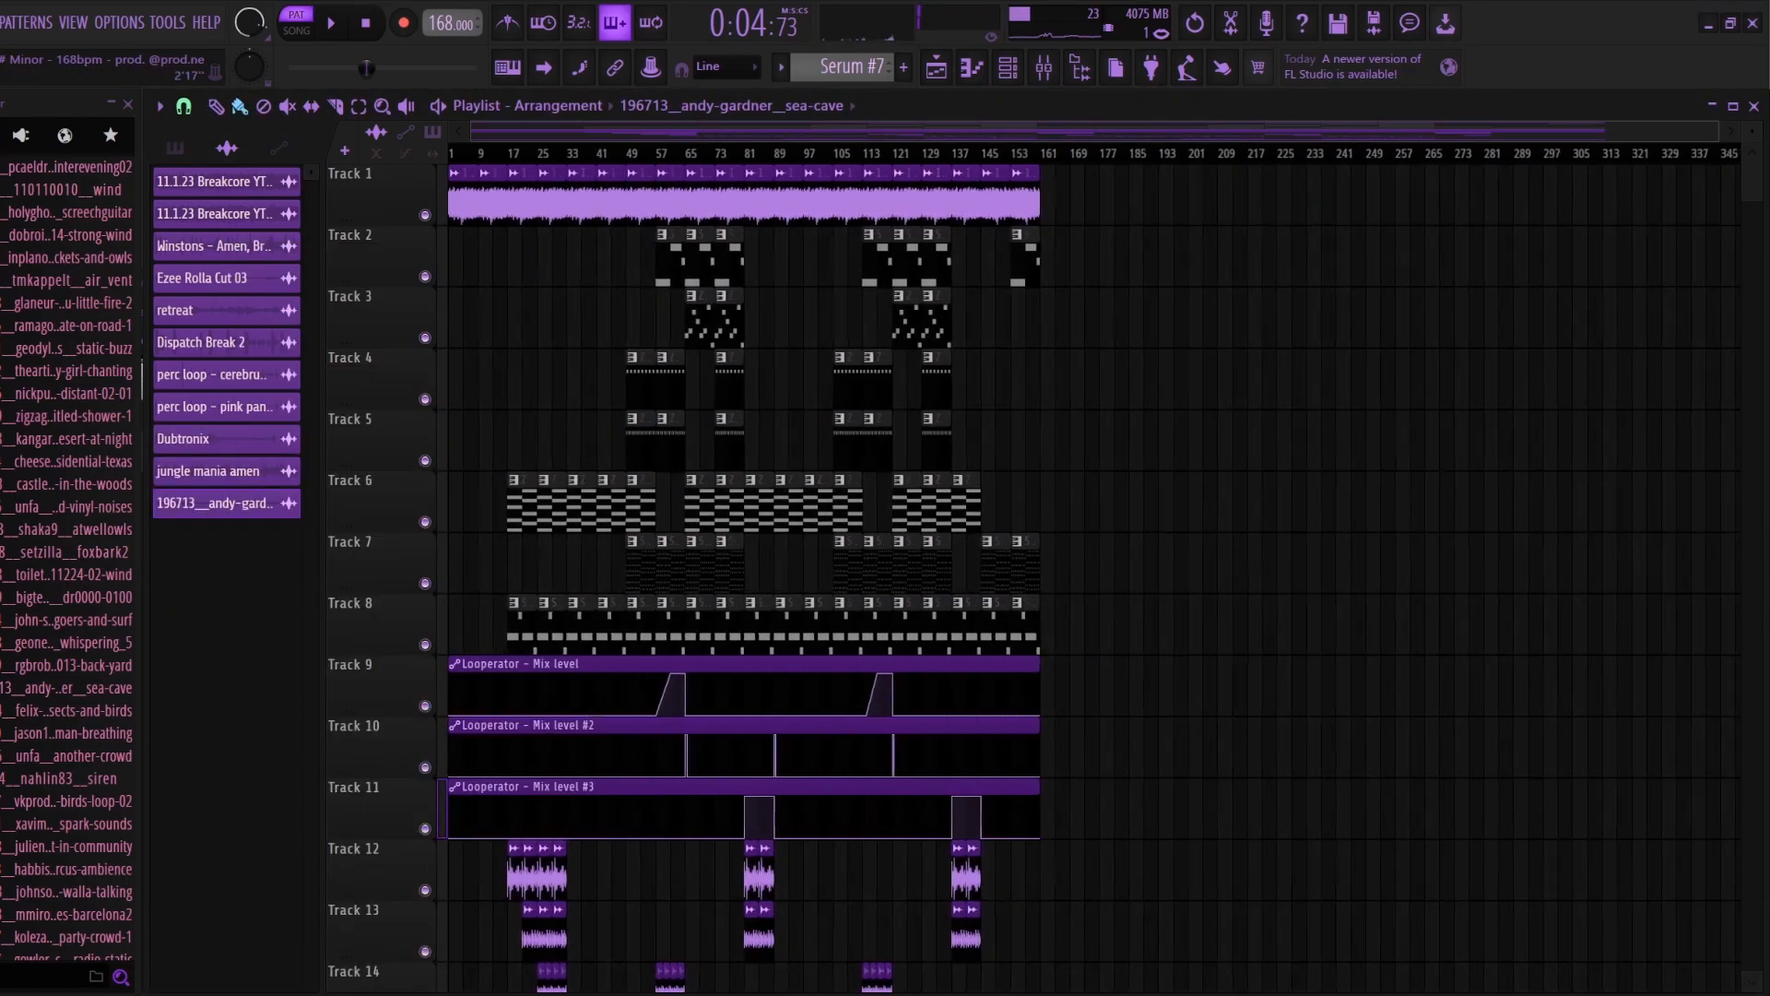